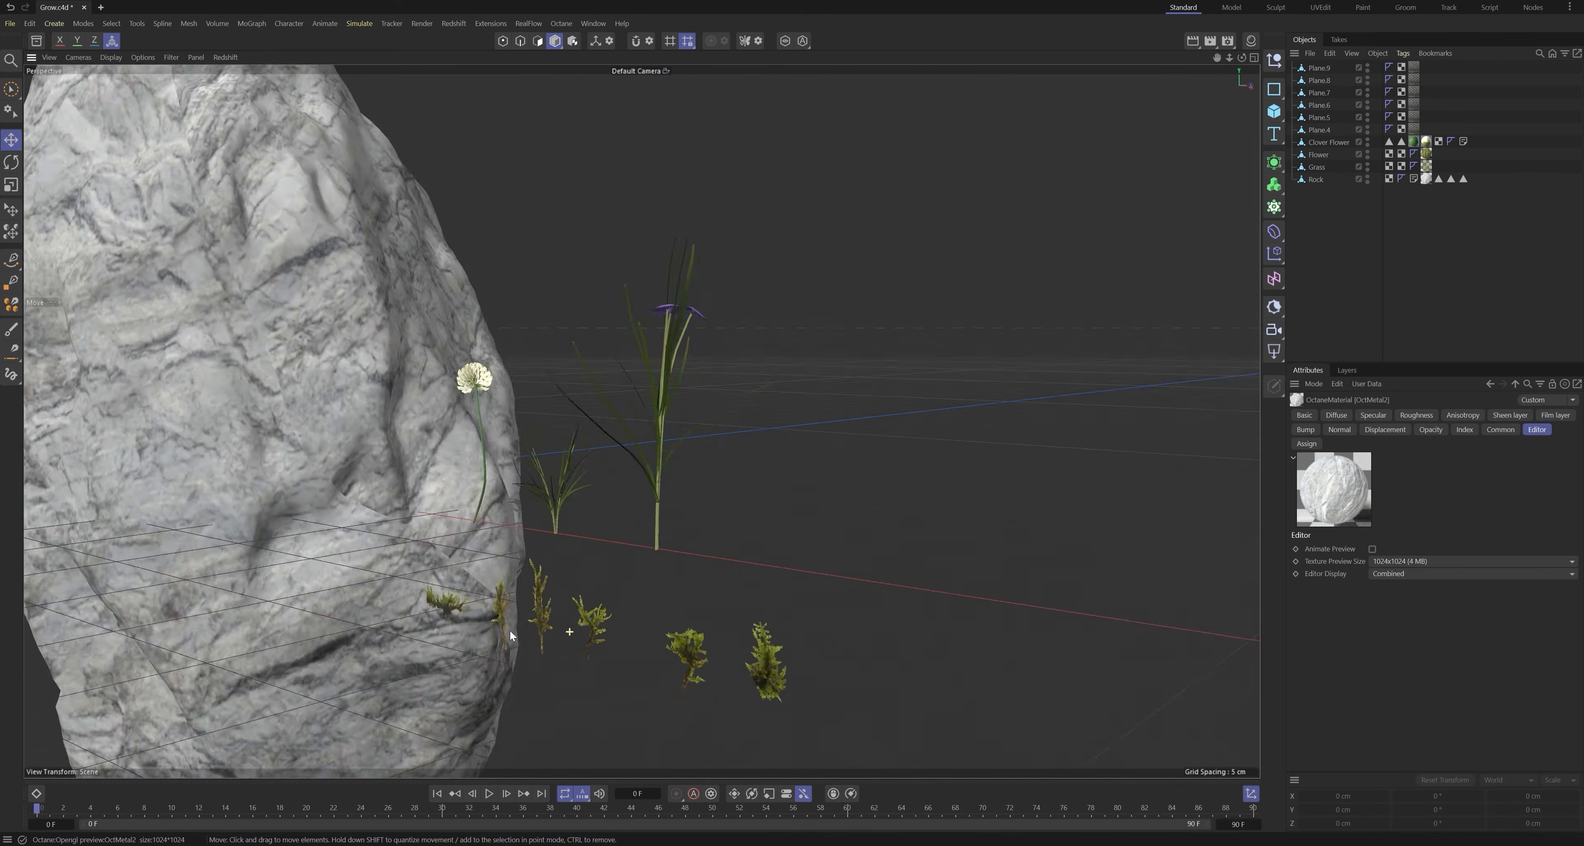
Step: Hide the workplane grid in the viewport so it no longer overlaps the rock
alt+right_drag(579, 608, 472, 586)
alt+middle_drag(472, 586, 735, 390)
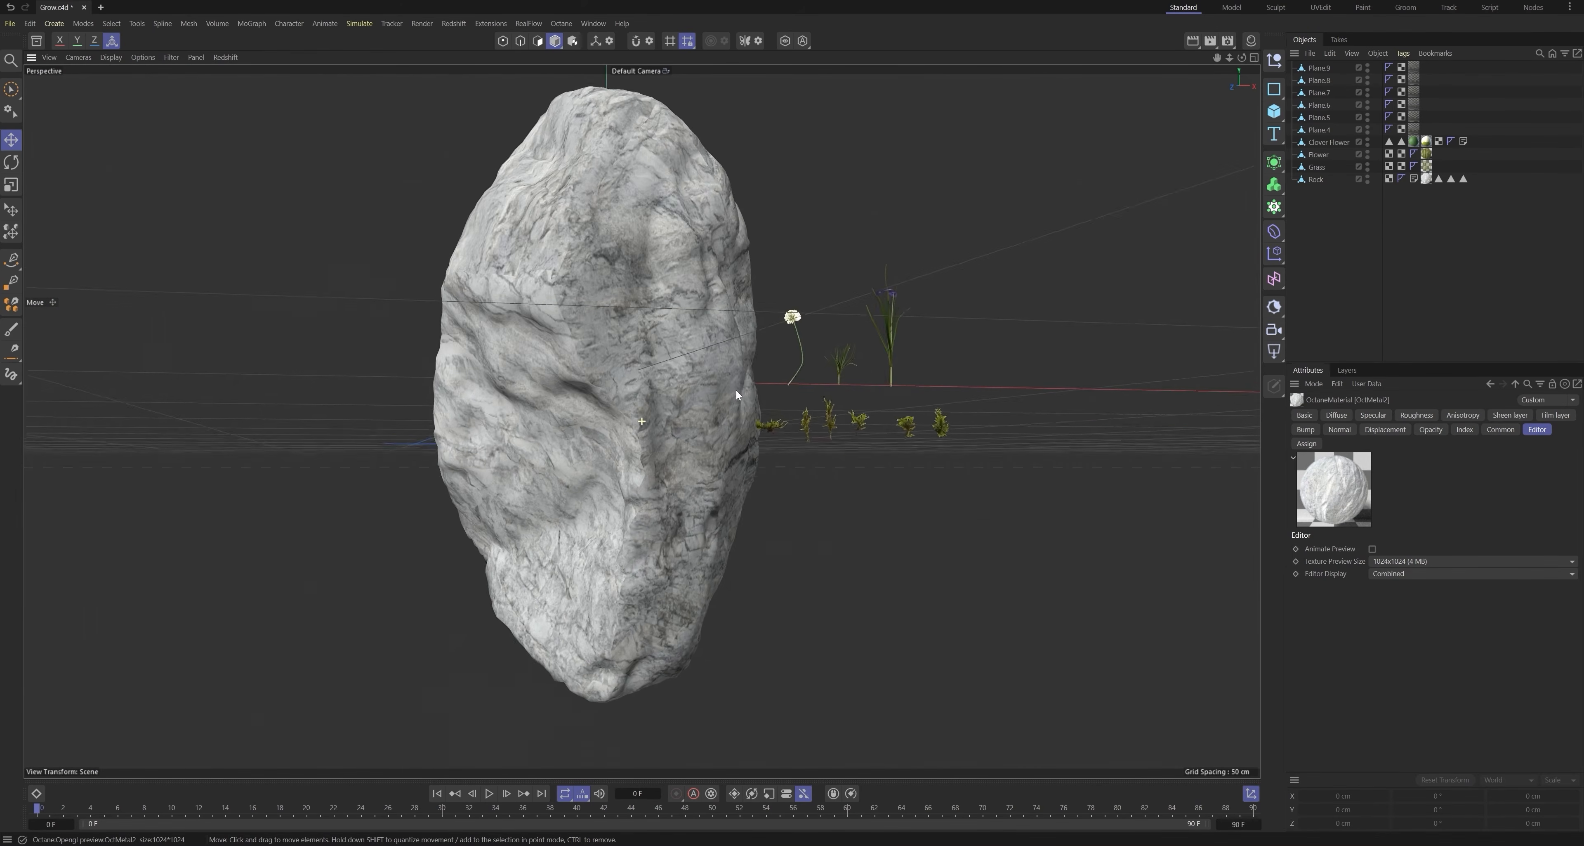
alt+right_drag(735, 390, 652, 421)
alt+drag(652, 421, 711, 474)
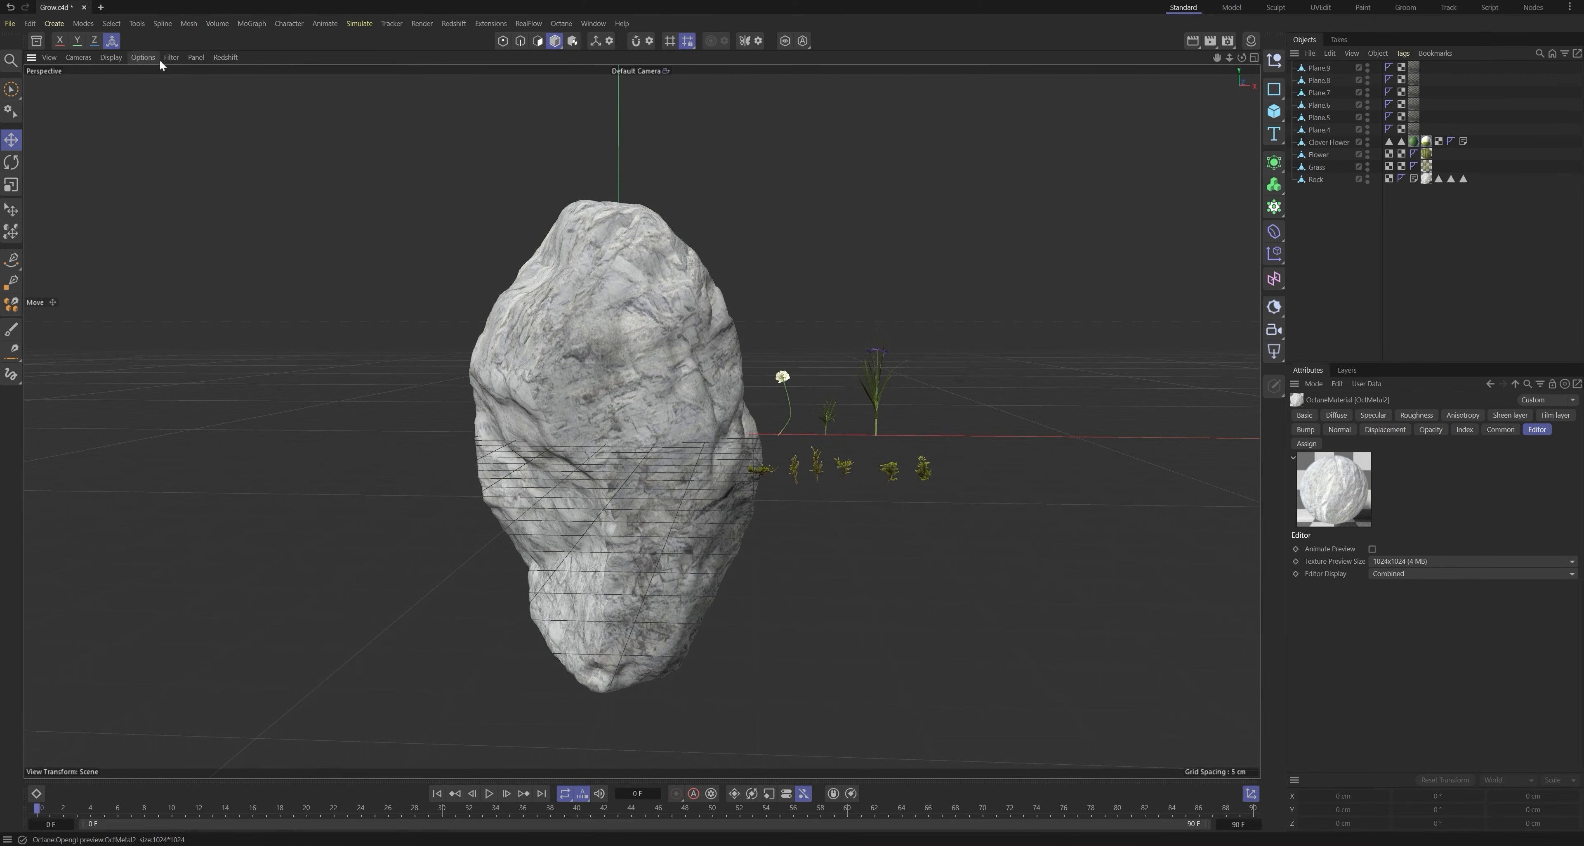
click(143, 57)
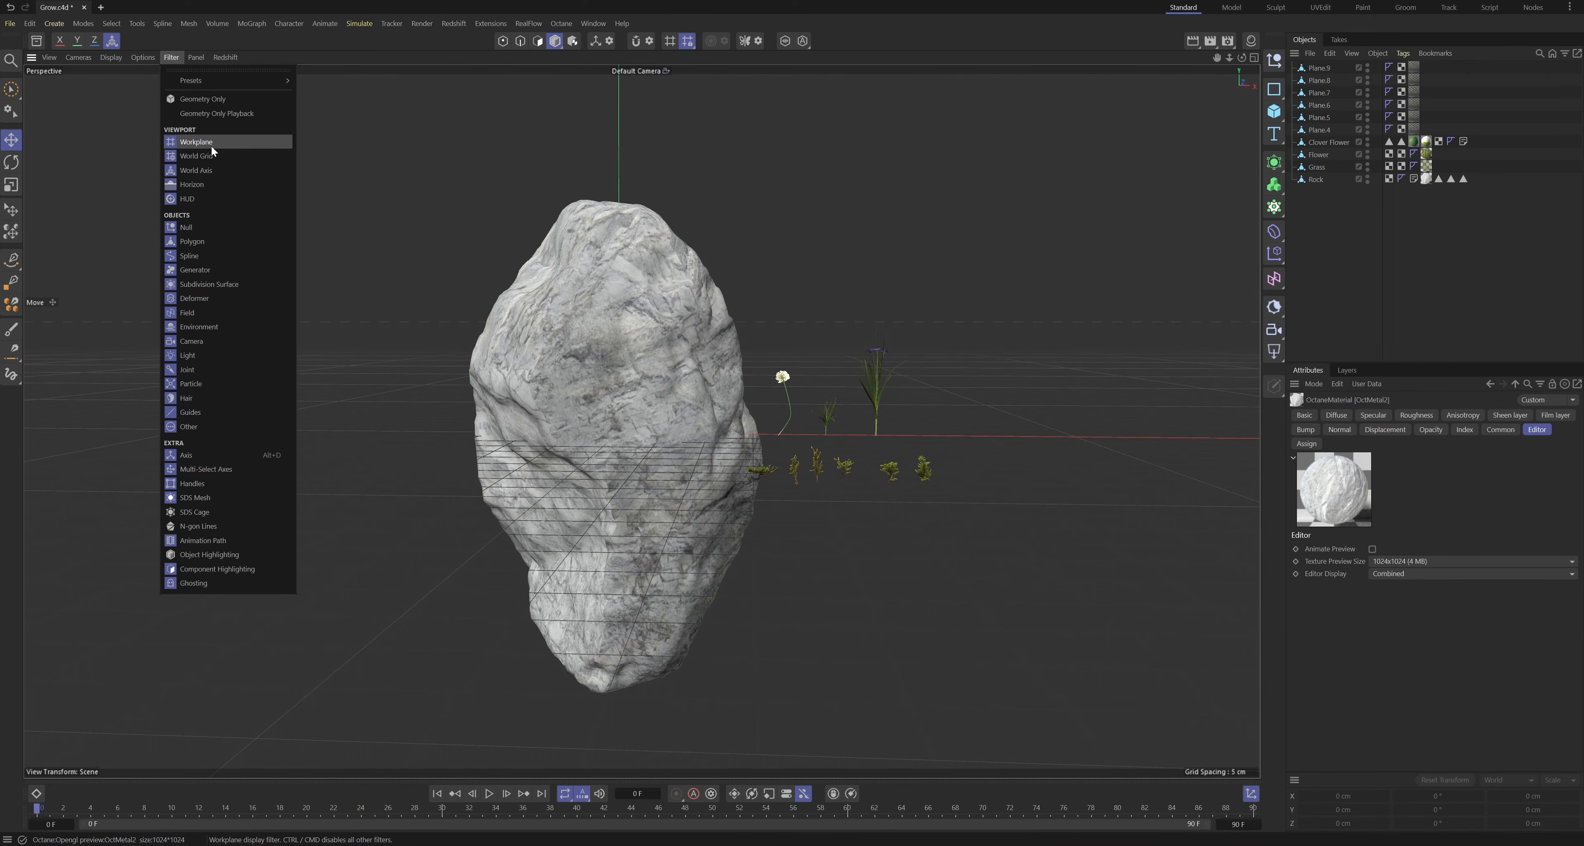
click(210, 144)
mouse_move(702, 409)
alt+mouse_down()
mouse_move(746, 424)
mouse_move(670, 393)
alt+mouse_up()
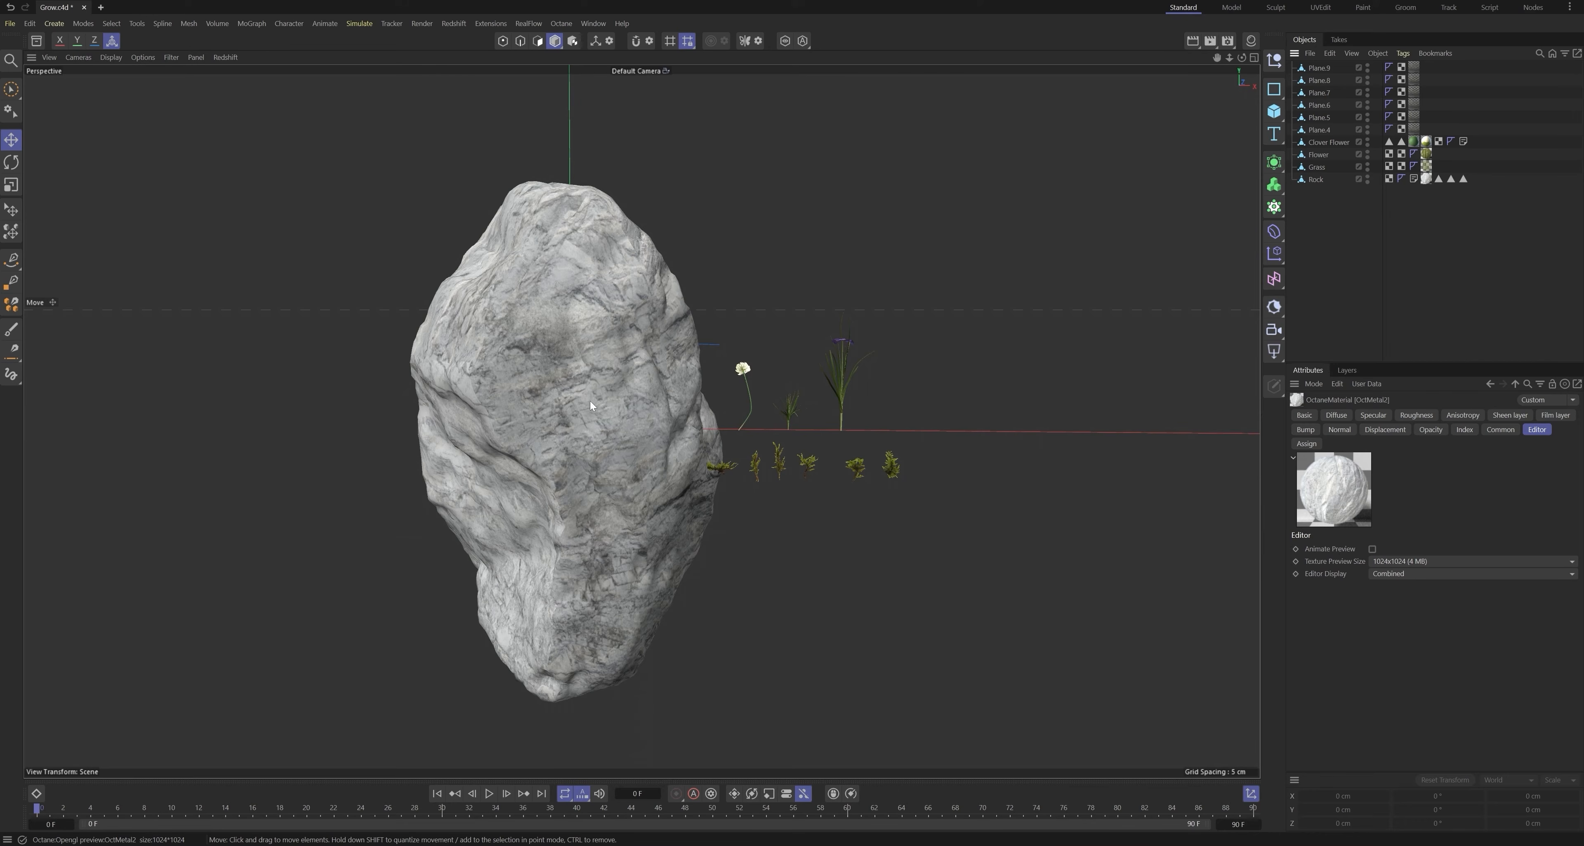
Step: Add a Cloner in Object mode and assign the Rock as the object its clones are distributed on
click(1275, 207)
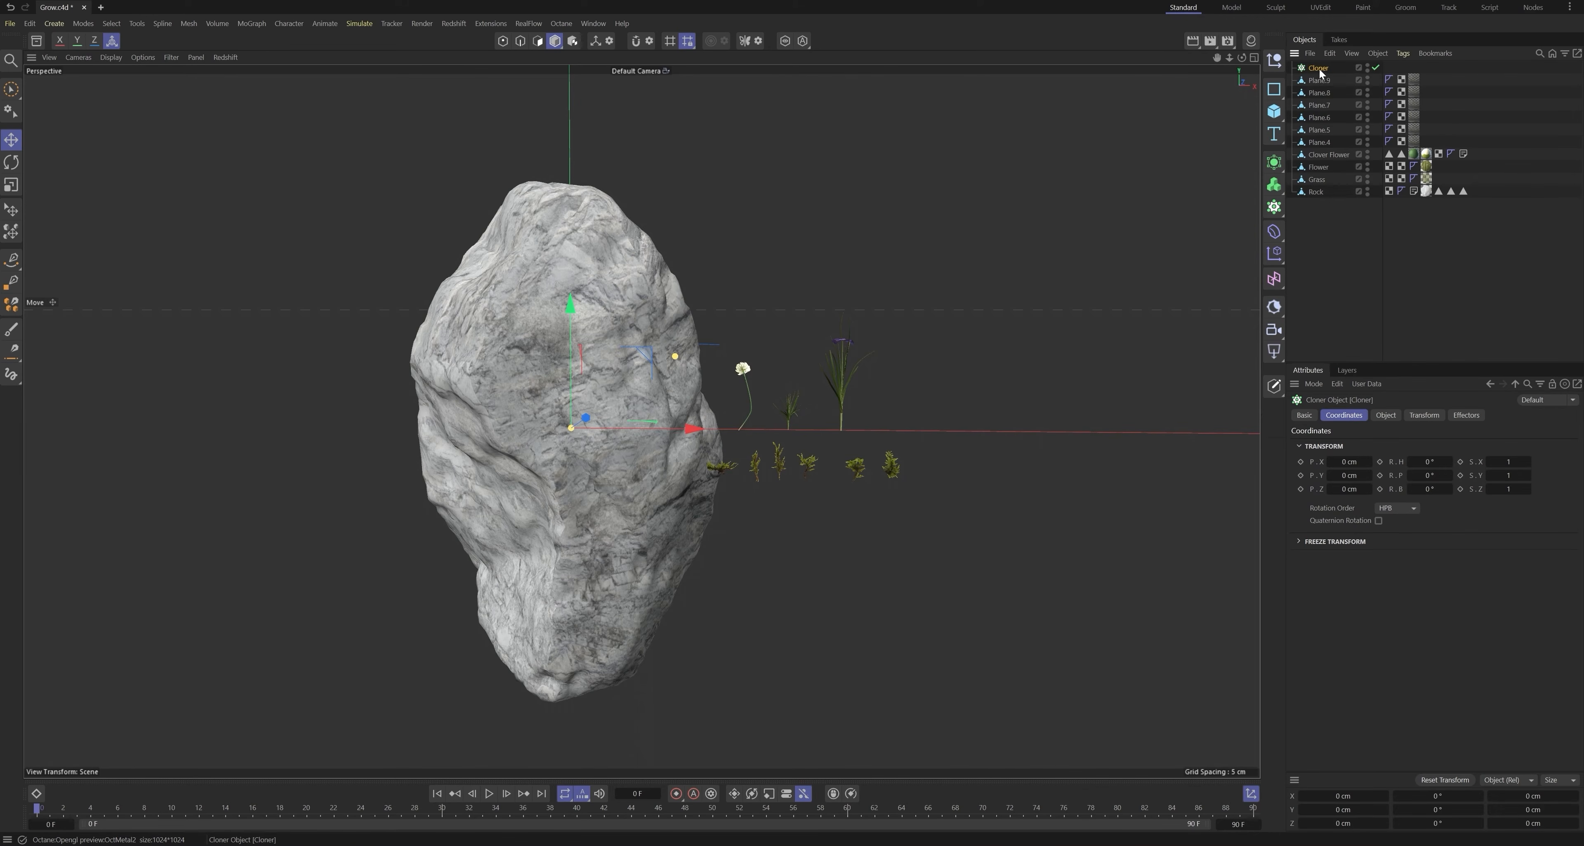
click(1389, 413)
click(1392, 444)
click(1402, 461)
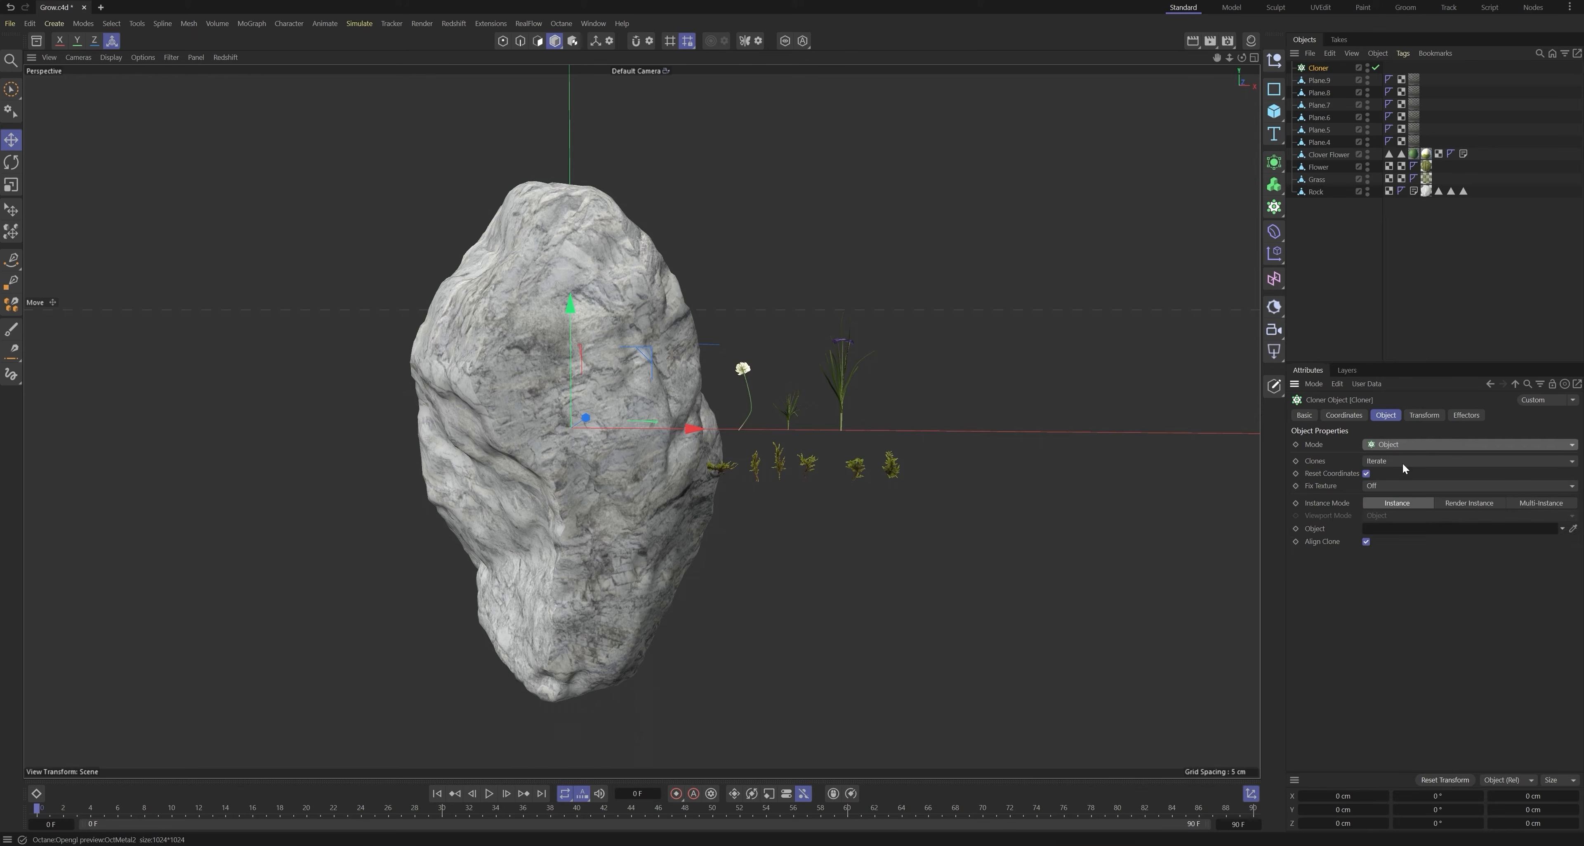
drag(1316, 190, 1431, 433)
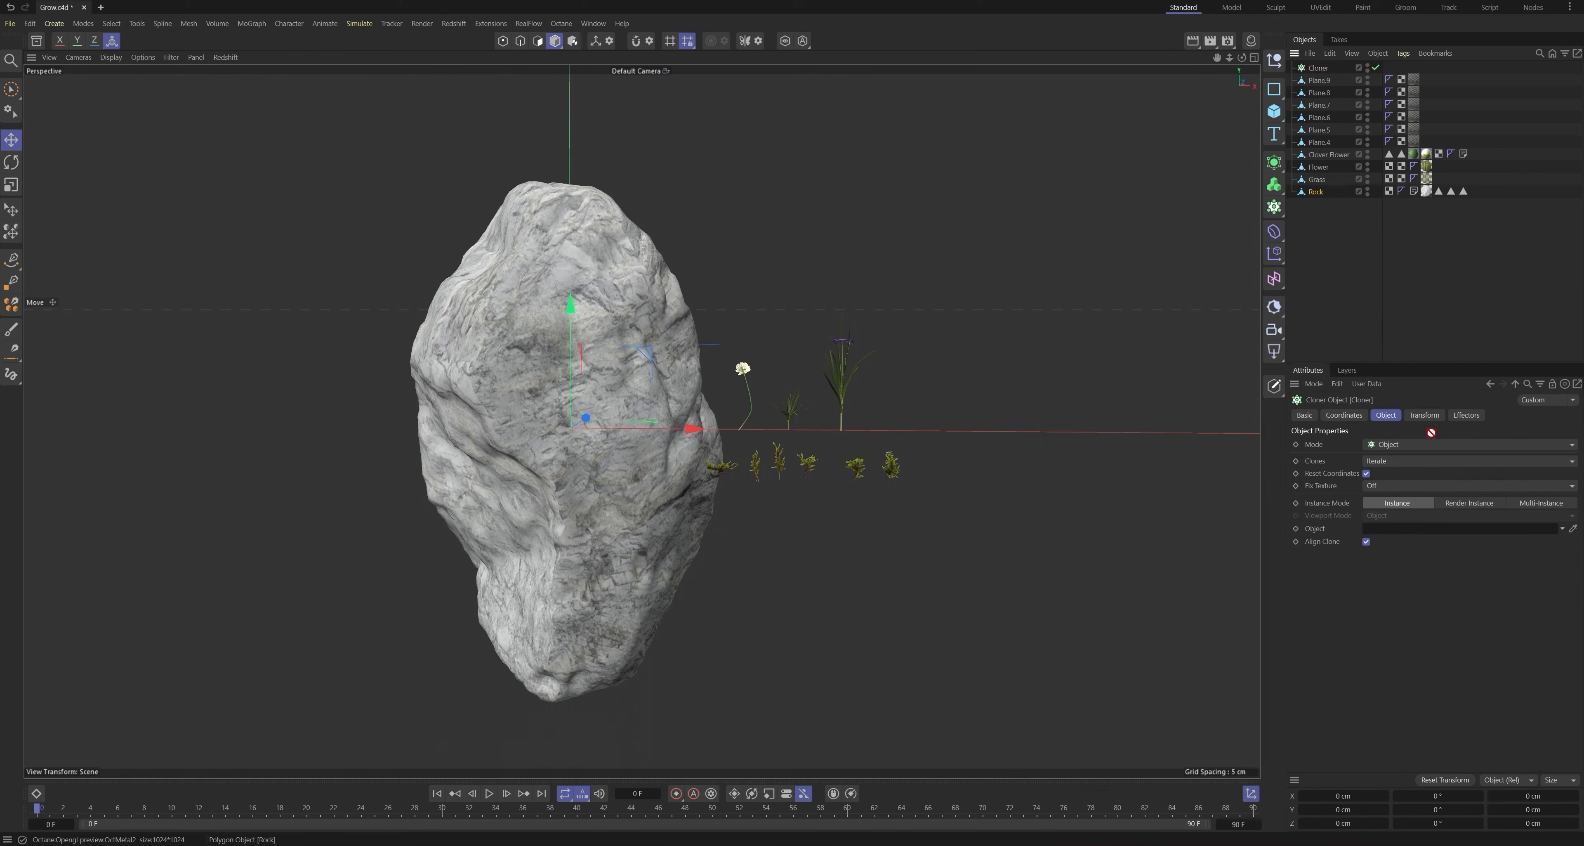
drag(1401, 536, 1400, 532)
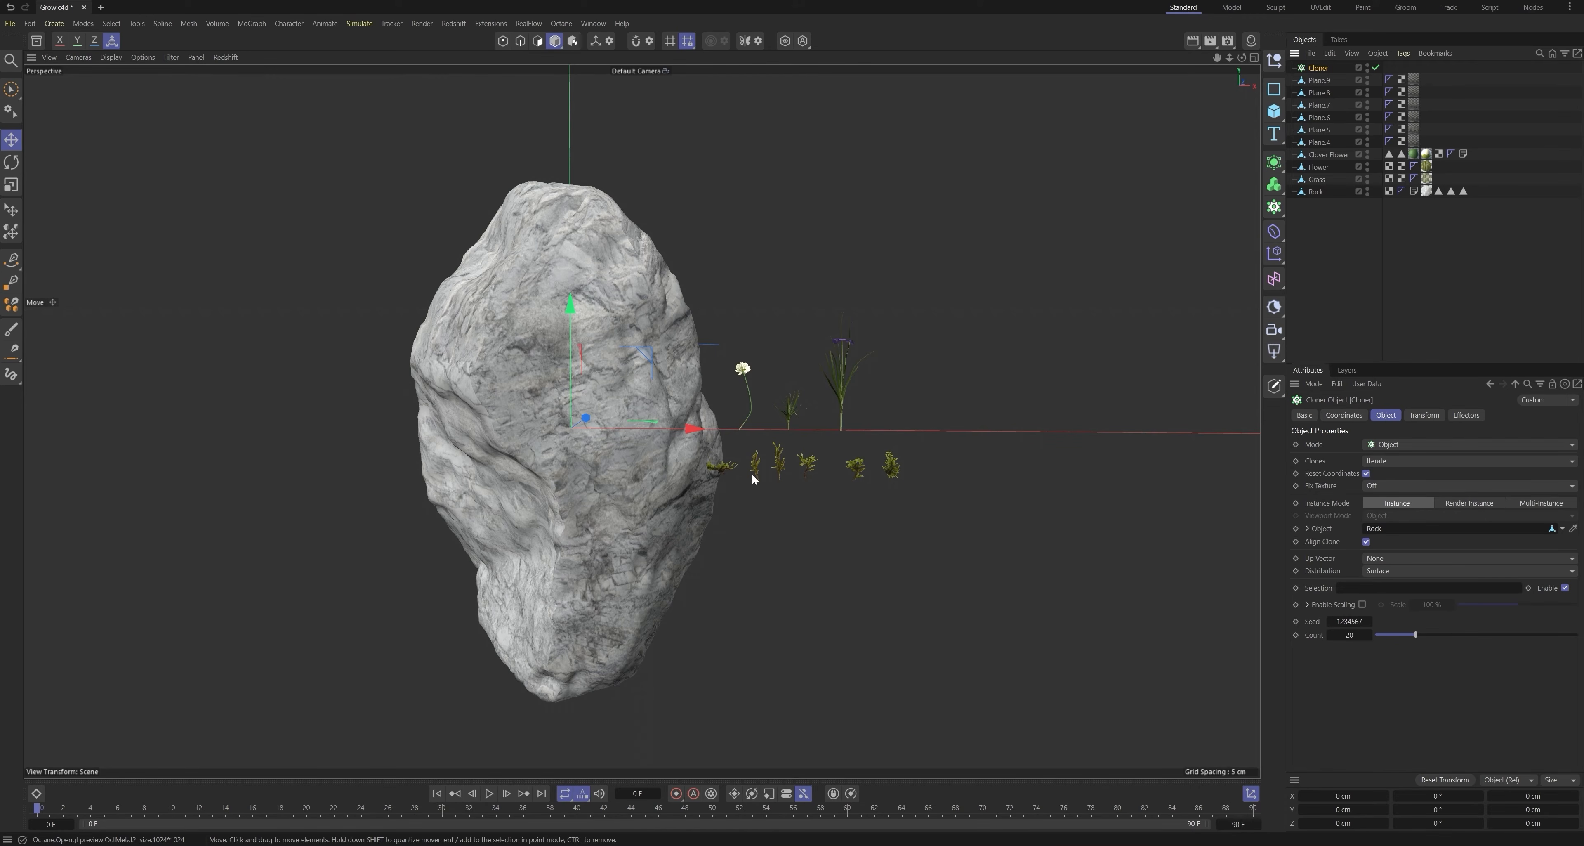
Step: Make the six moss planes, Plane.4 through Plane.9, children of the Cloner
click(1319, 142)
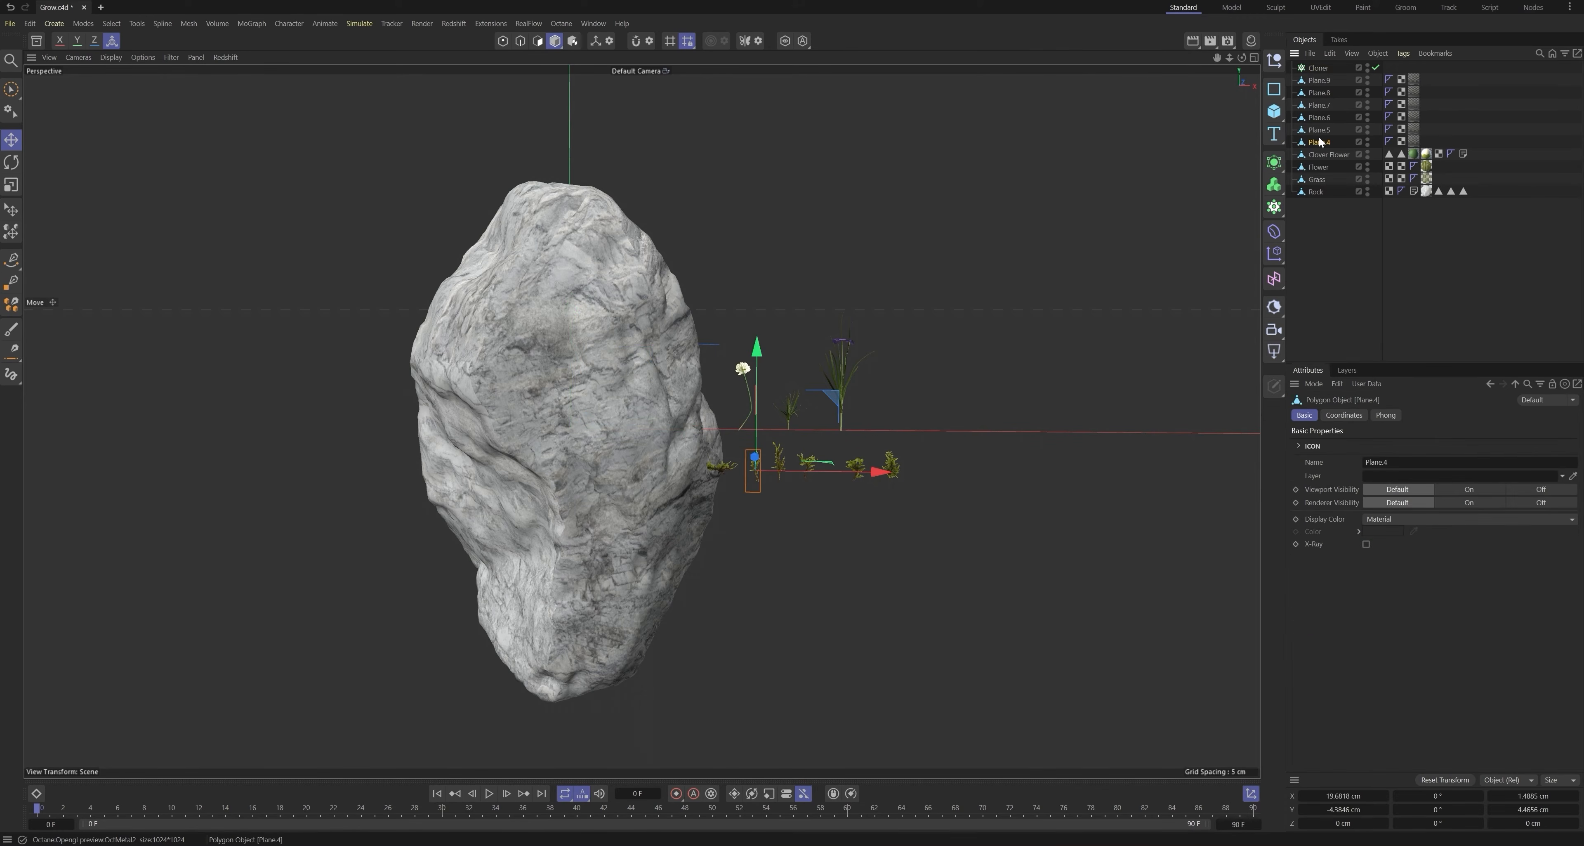
shift+click(1322, 87)
drag(1322, 86, 1320, 70)
click(1321, 70)
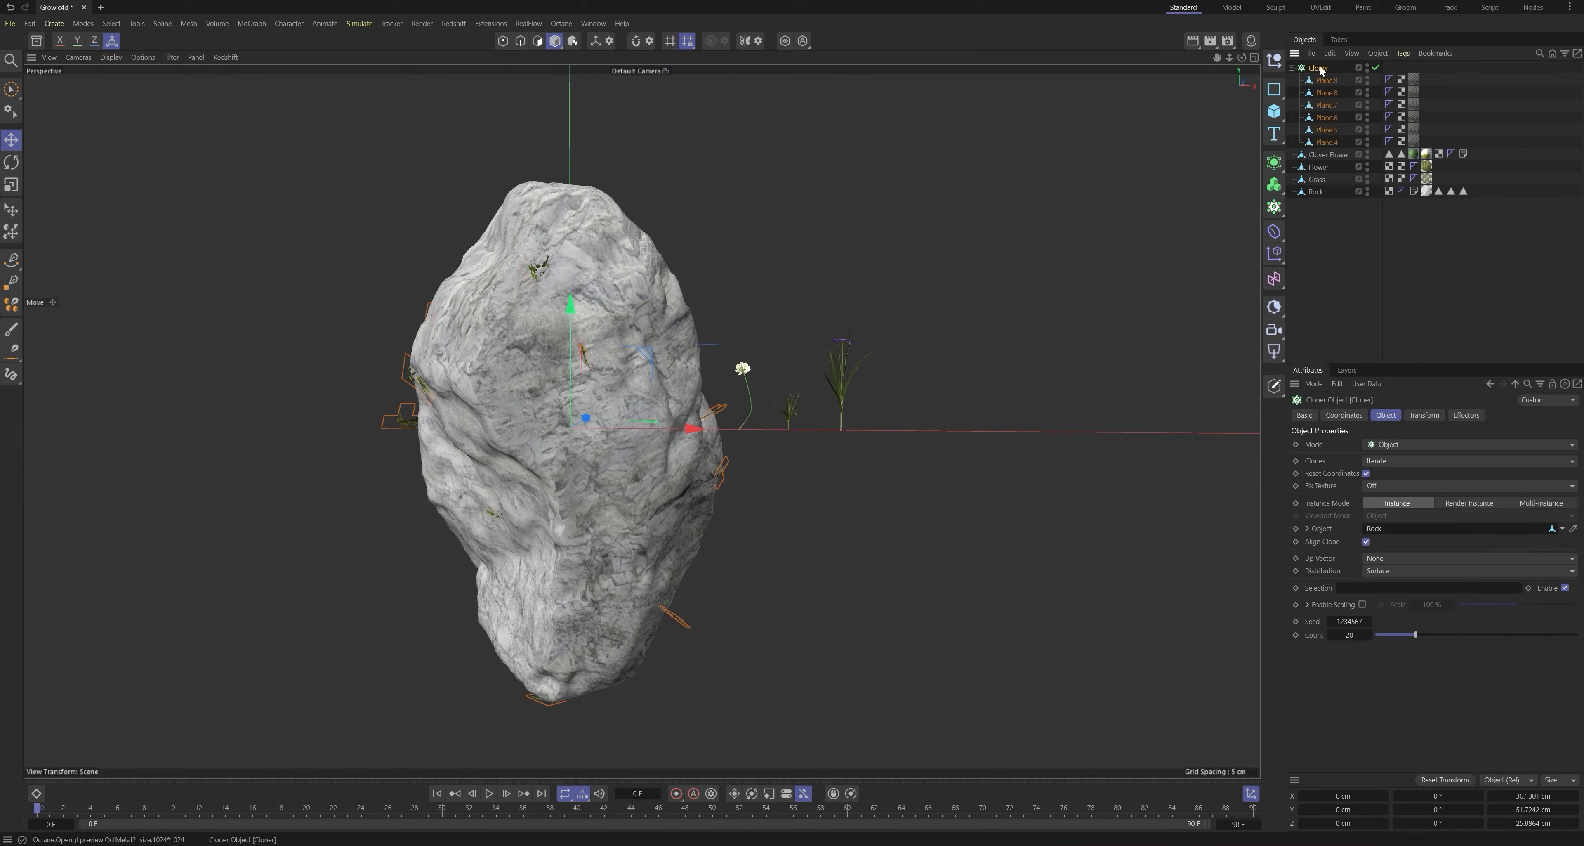
click(1341, 288)
scroll(510, 307, up, 5)
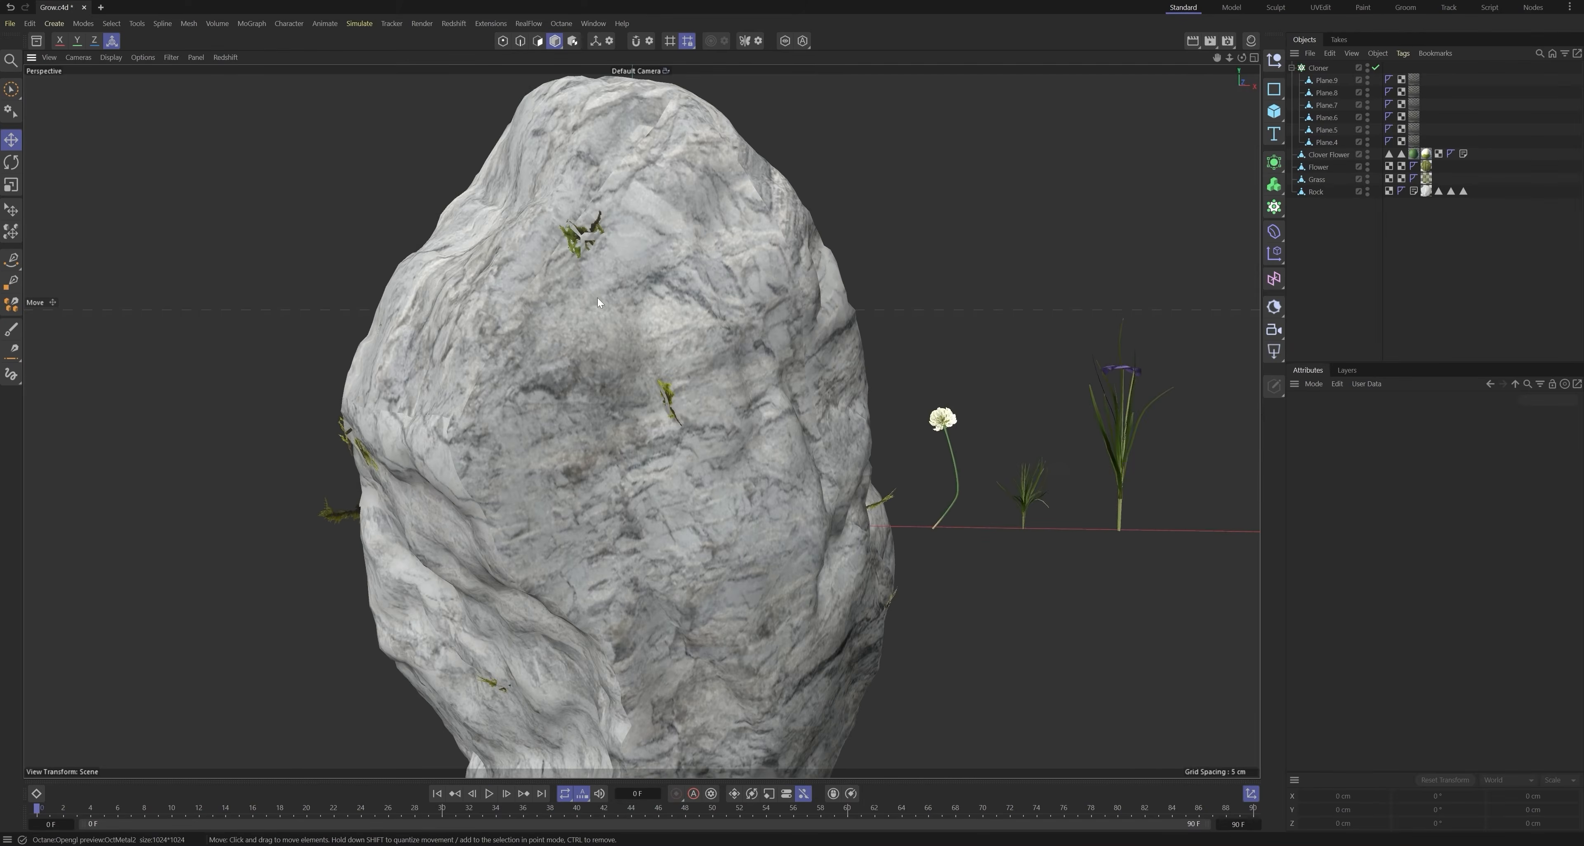
mouse_move(598, 299)
alt+mouse_down()
mouse_move(515, 290)
mouse_move(755, 299)
mouse_move(625, 304)
alt+mouse_up()
Step: Set the Cloner's transform pitch rotation (R.P) to -90° so the moss clones point outward from the rock
click(1319, 68)
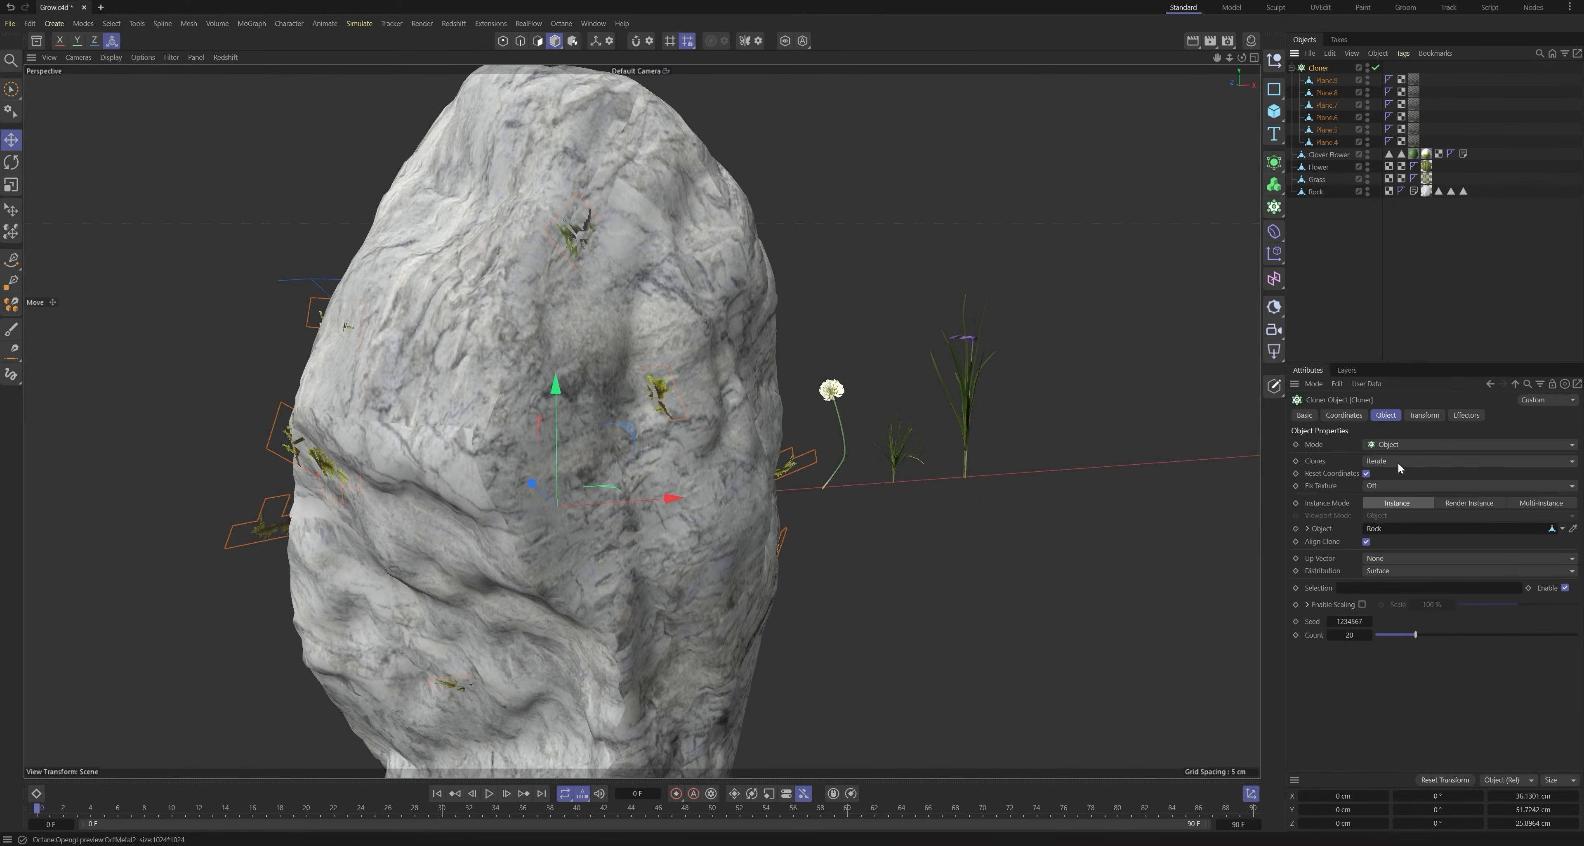
click(1425, 419)
drag(1425, 476, 1374, 475)
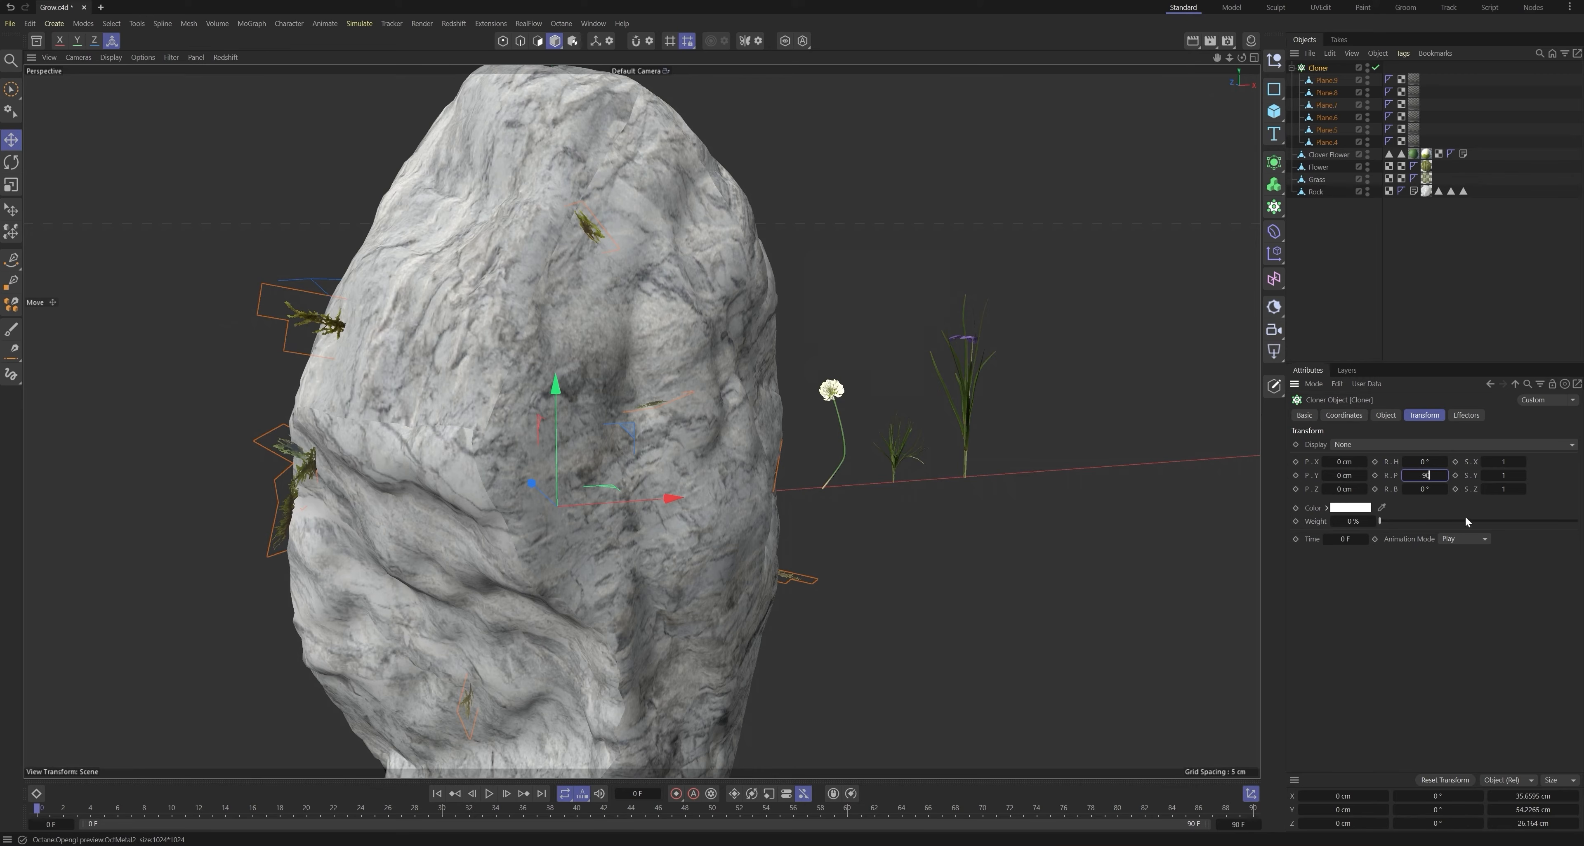
key(Return)
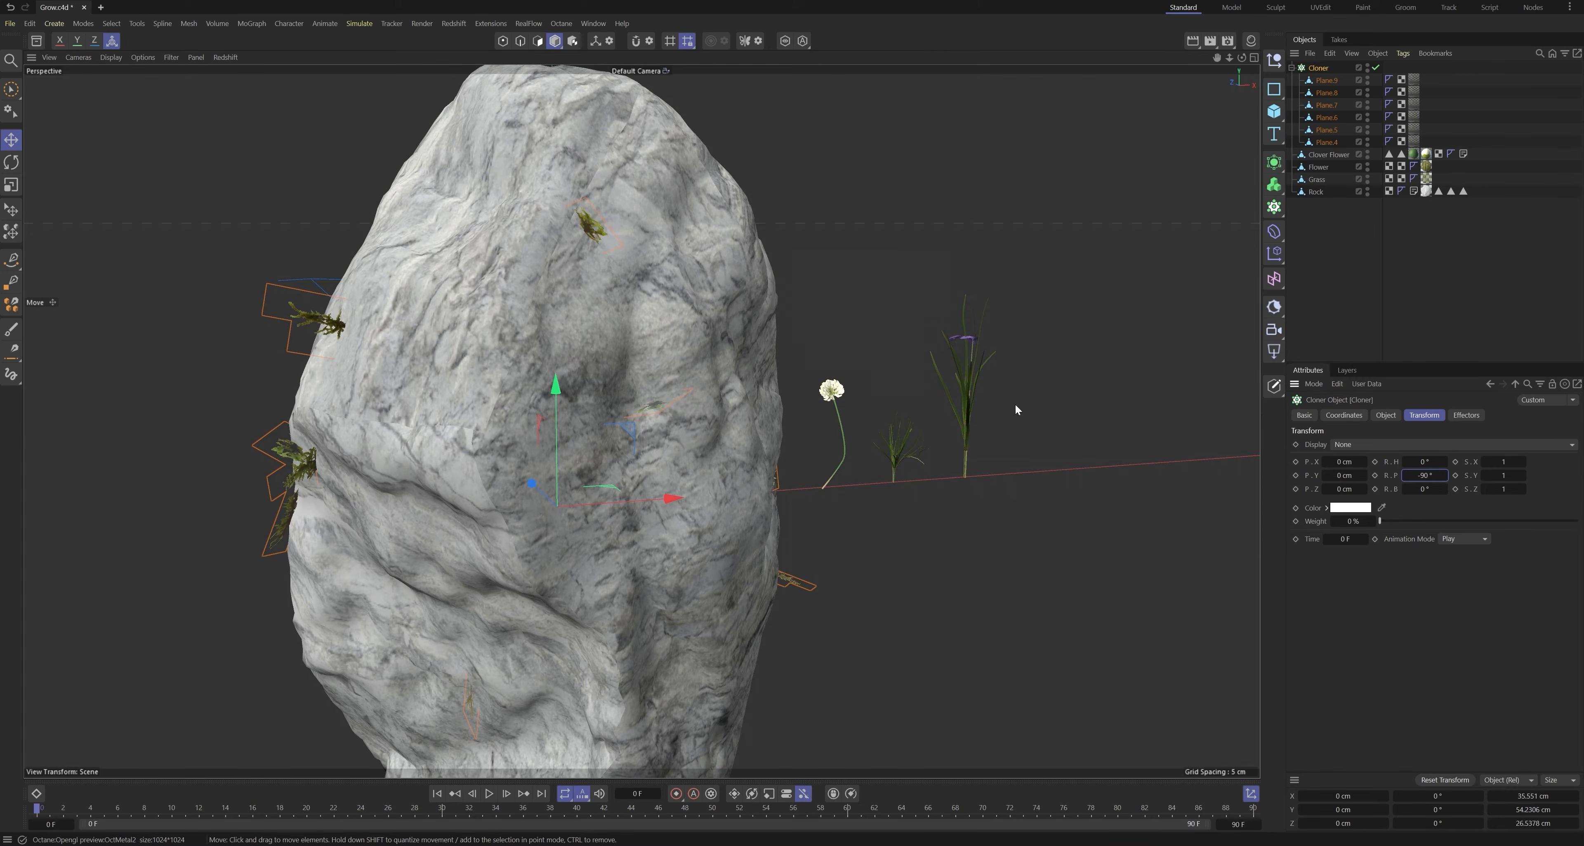
scroll(667, 436, down, 4)
alt+drag(667, 453, 678, 411)
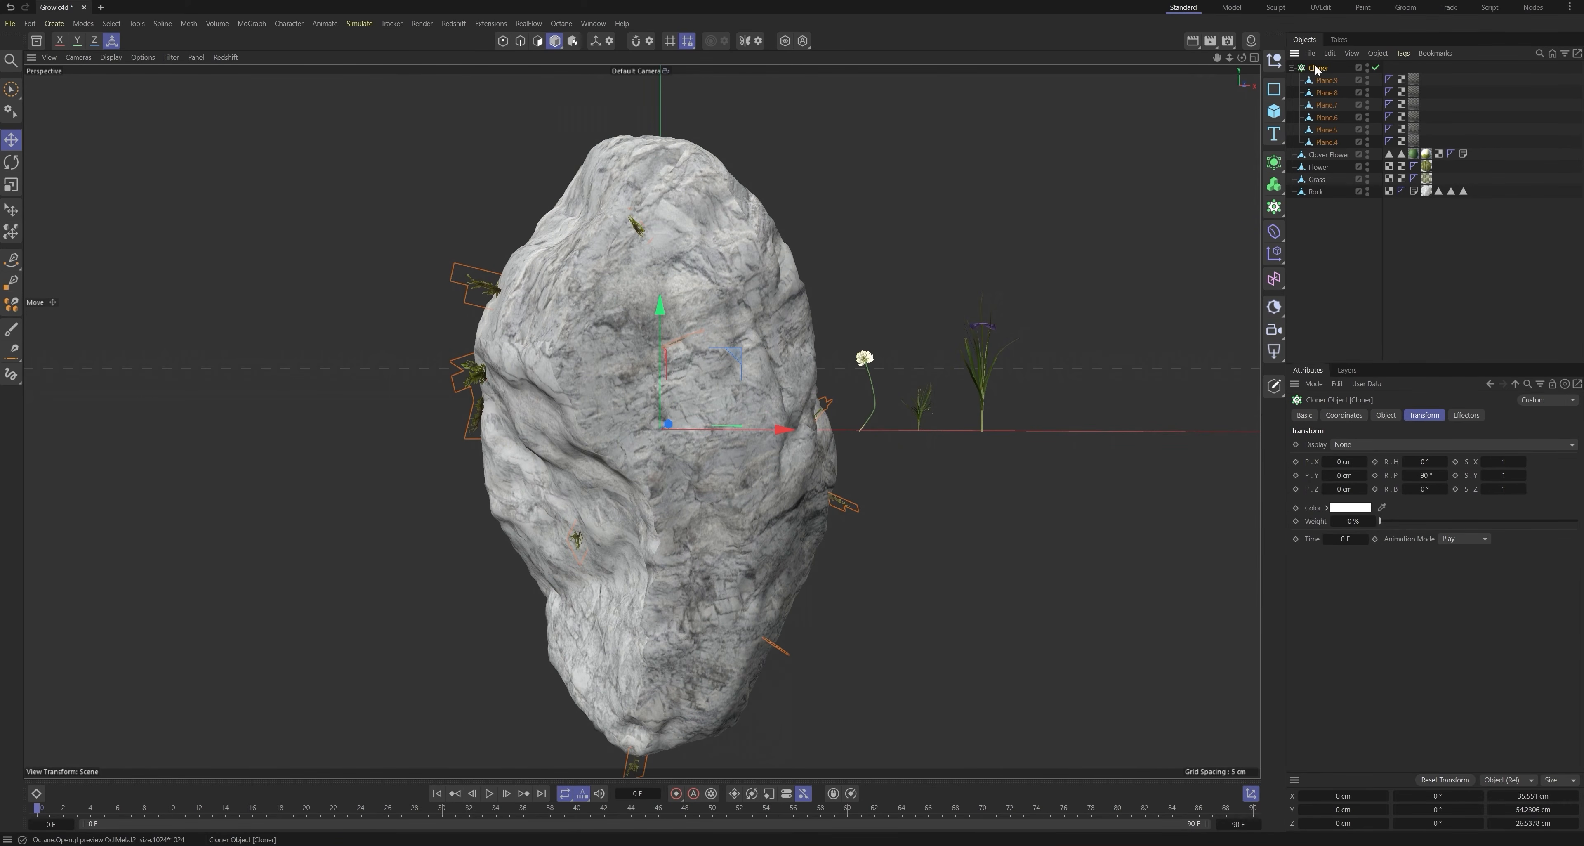
Step: Set the Cloner's clone count to 20000 and check the moss coverage on the rock
click(1386, 415)
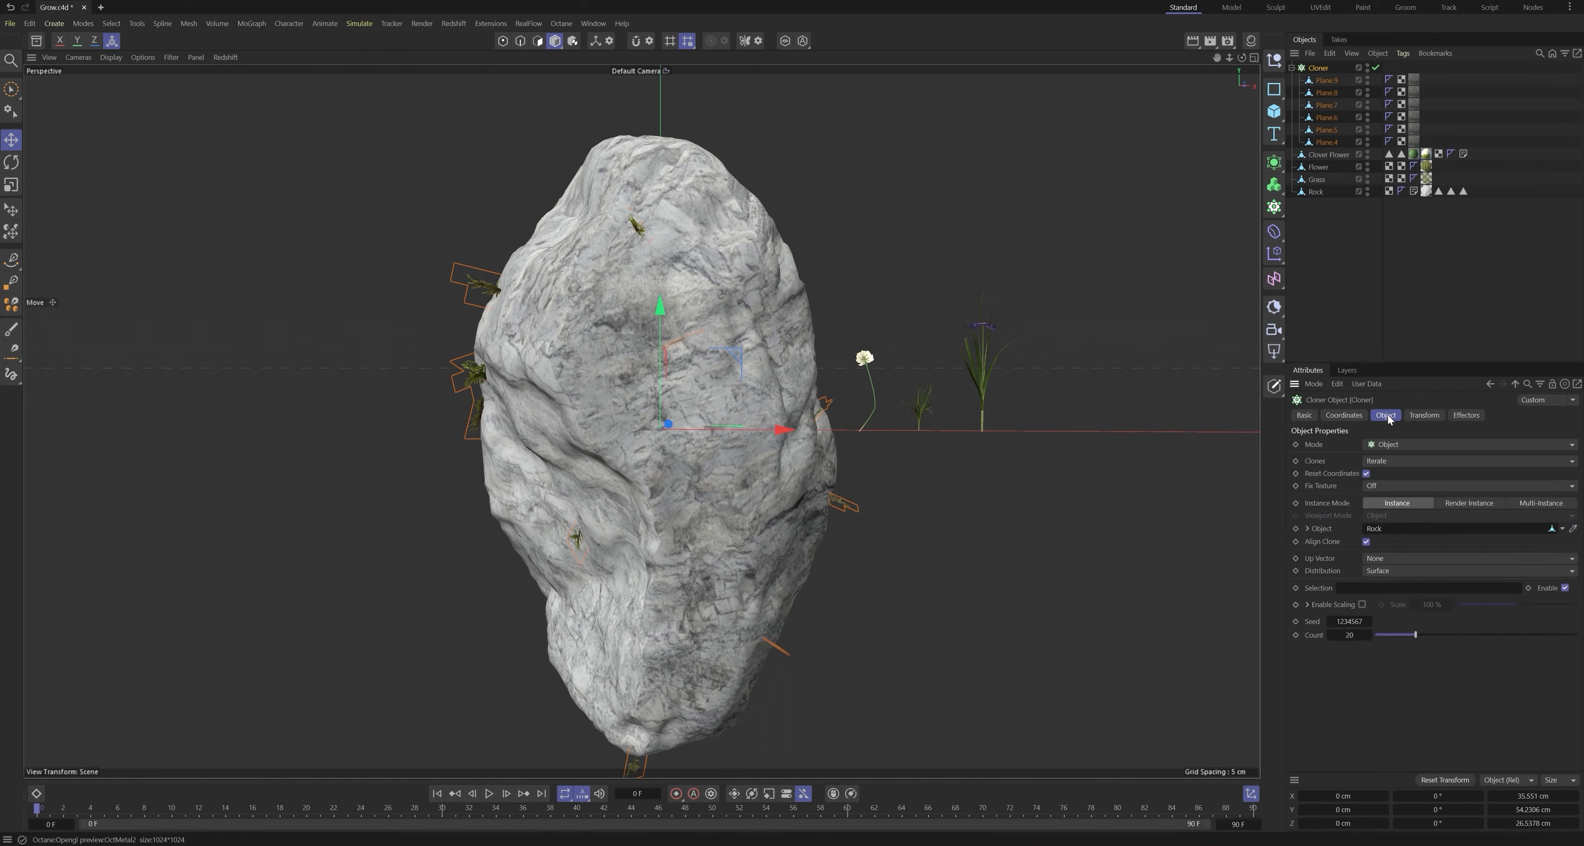
click(1356, 634)
text(20000)
key(Return)
click(1342, 285)
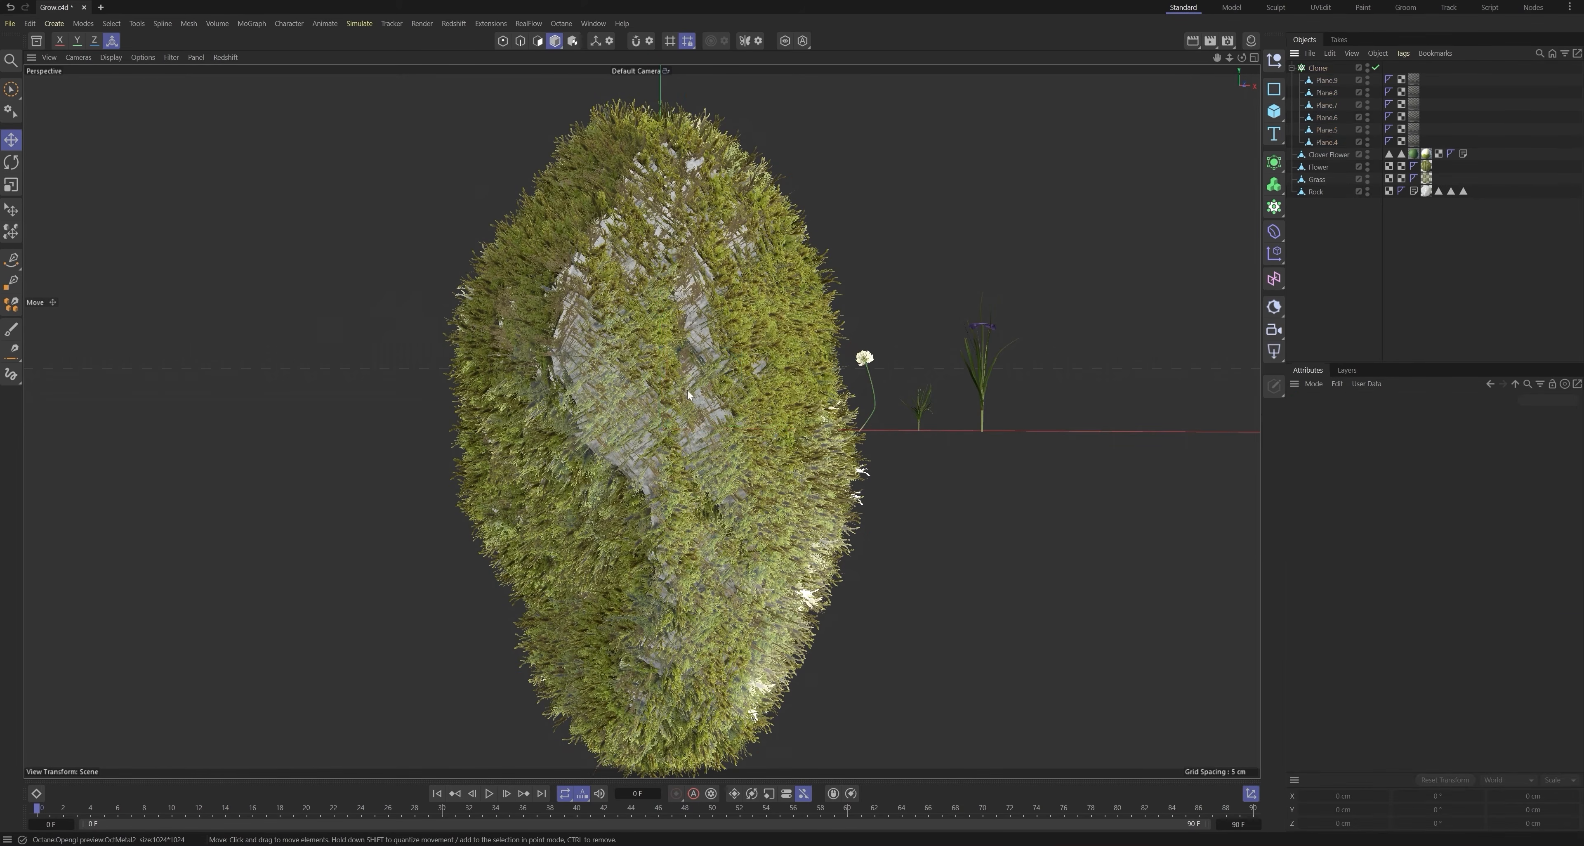
scroll(653, 366, up, 5)
alt+drag(748, 371, 639, 380)
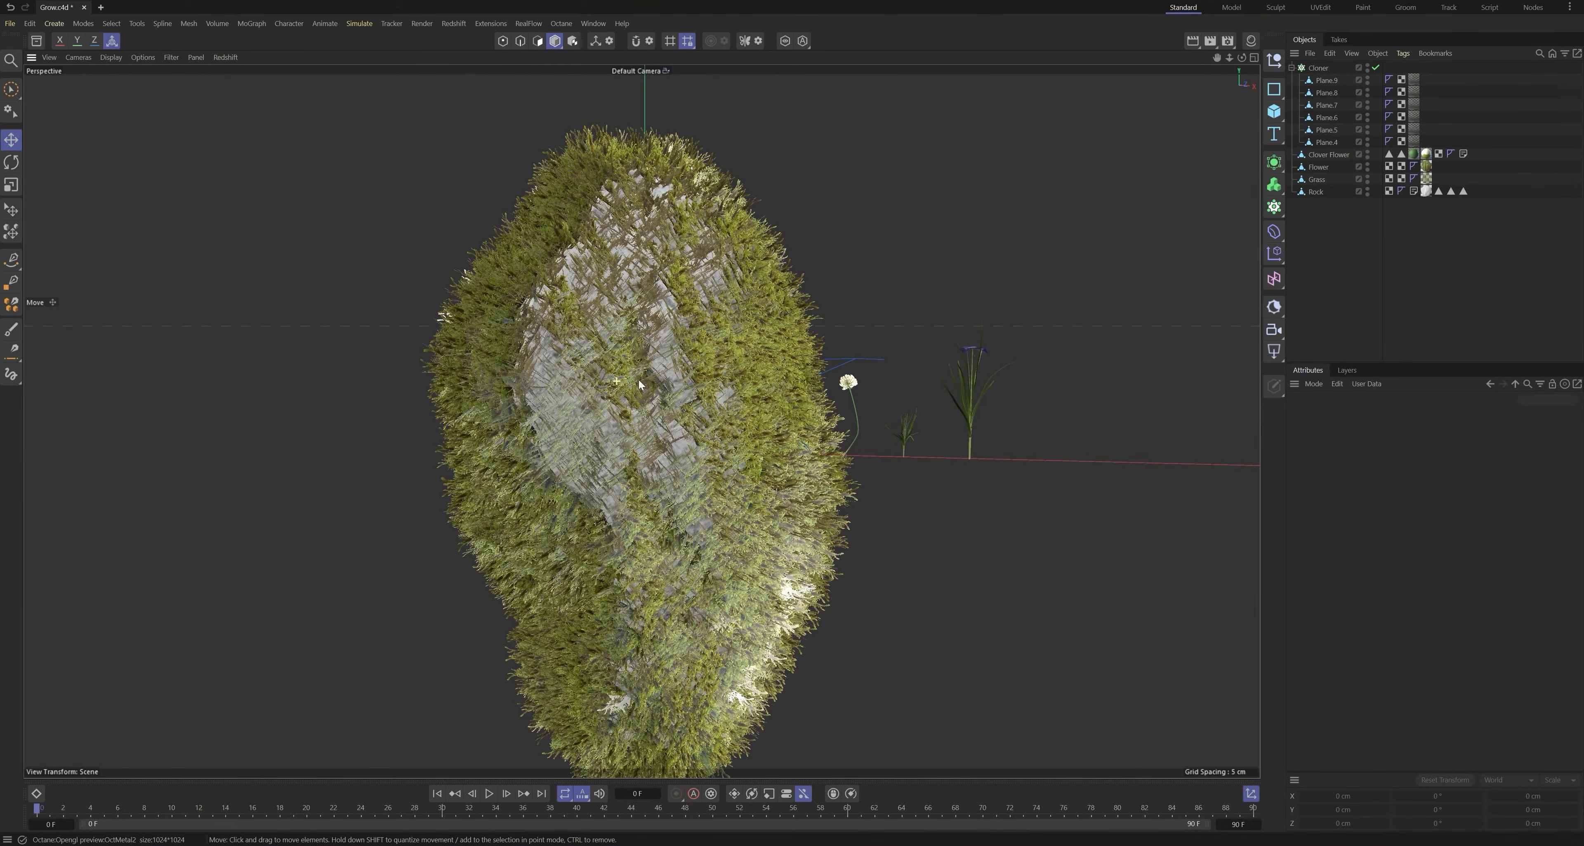
Step: Scale all six moss planes inside the Cloner down uniformly to less than half their size
click(1318, 68)
click(1326, 80)
shift+click(1328, 142)
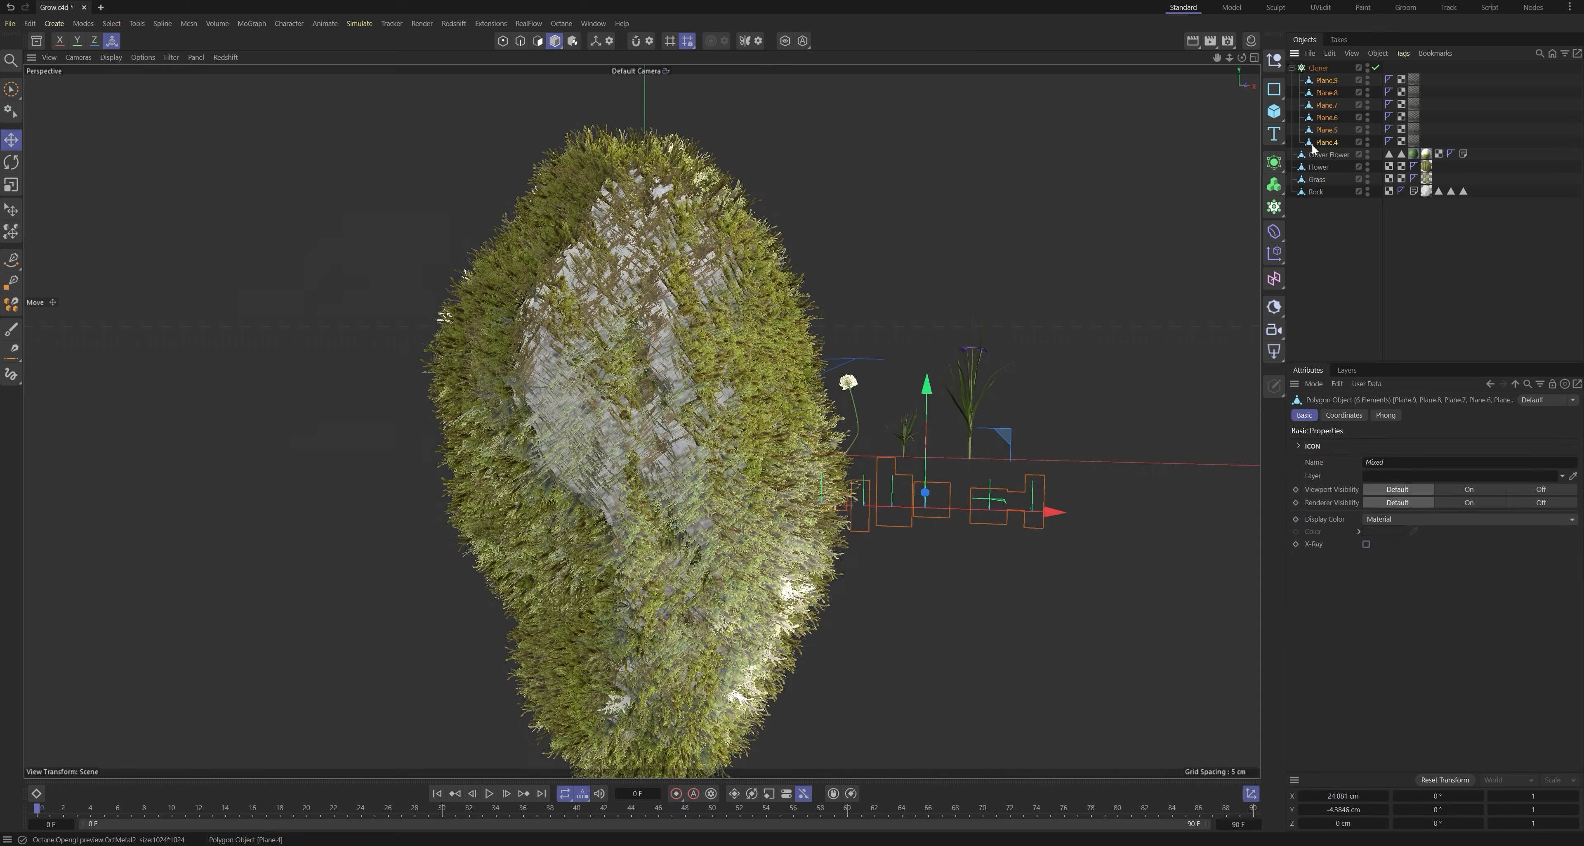
key(t)
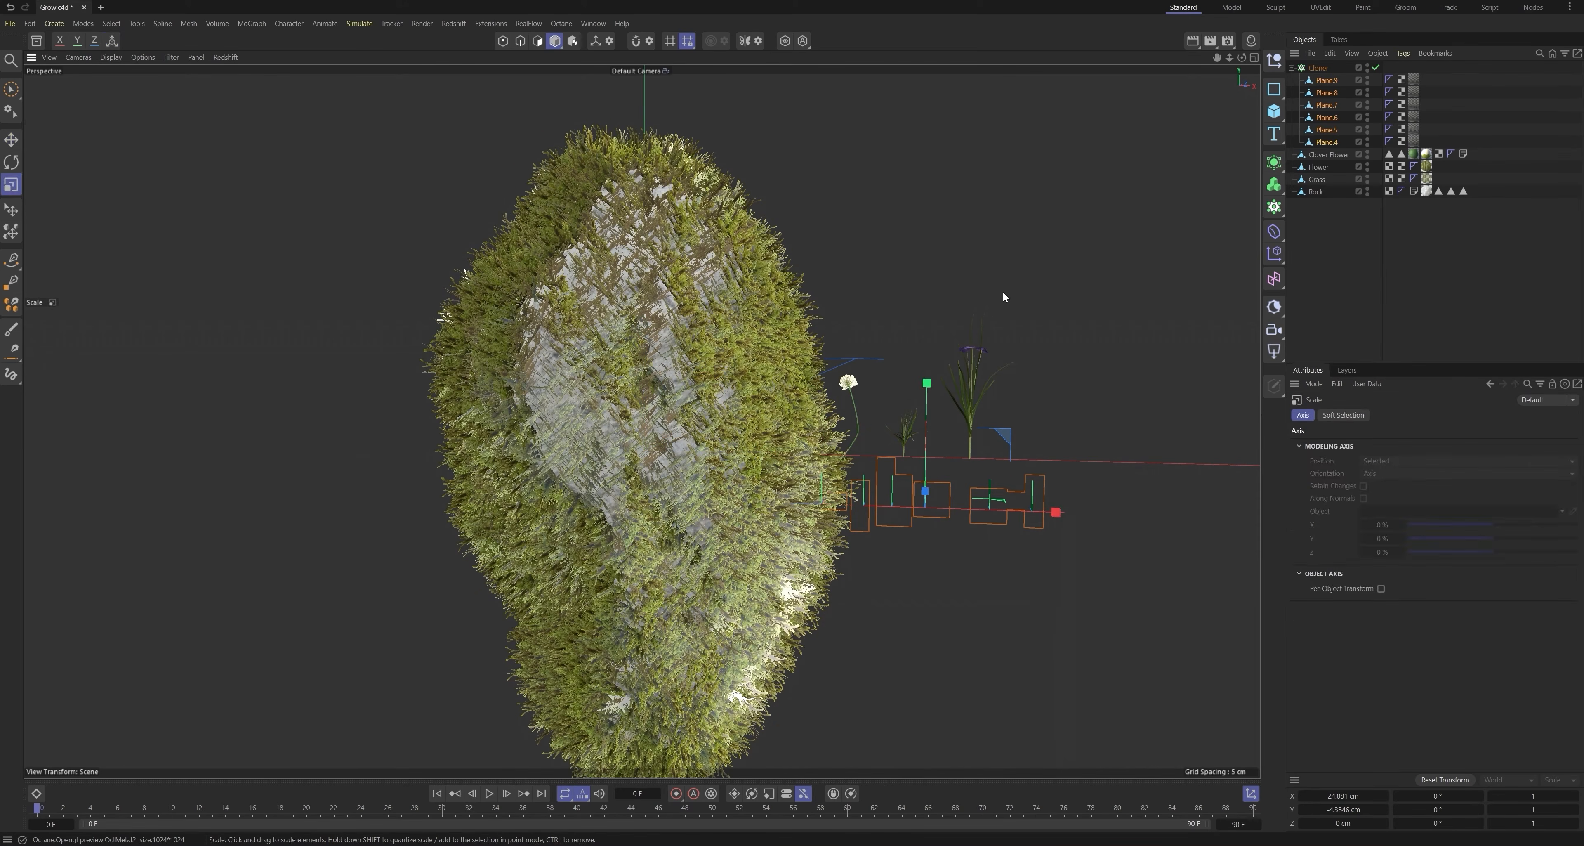
drag(1048, 287, 670, 328)
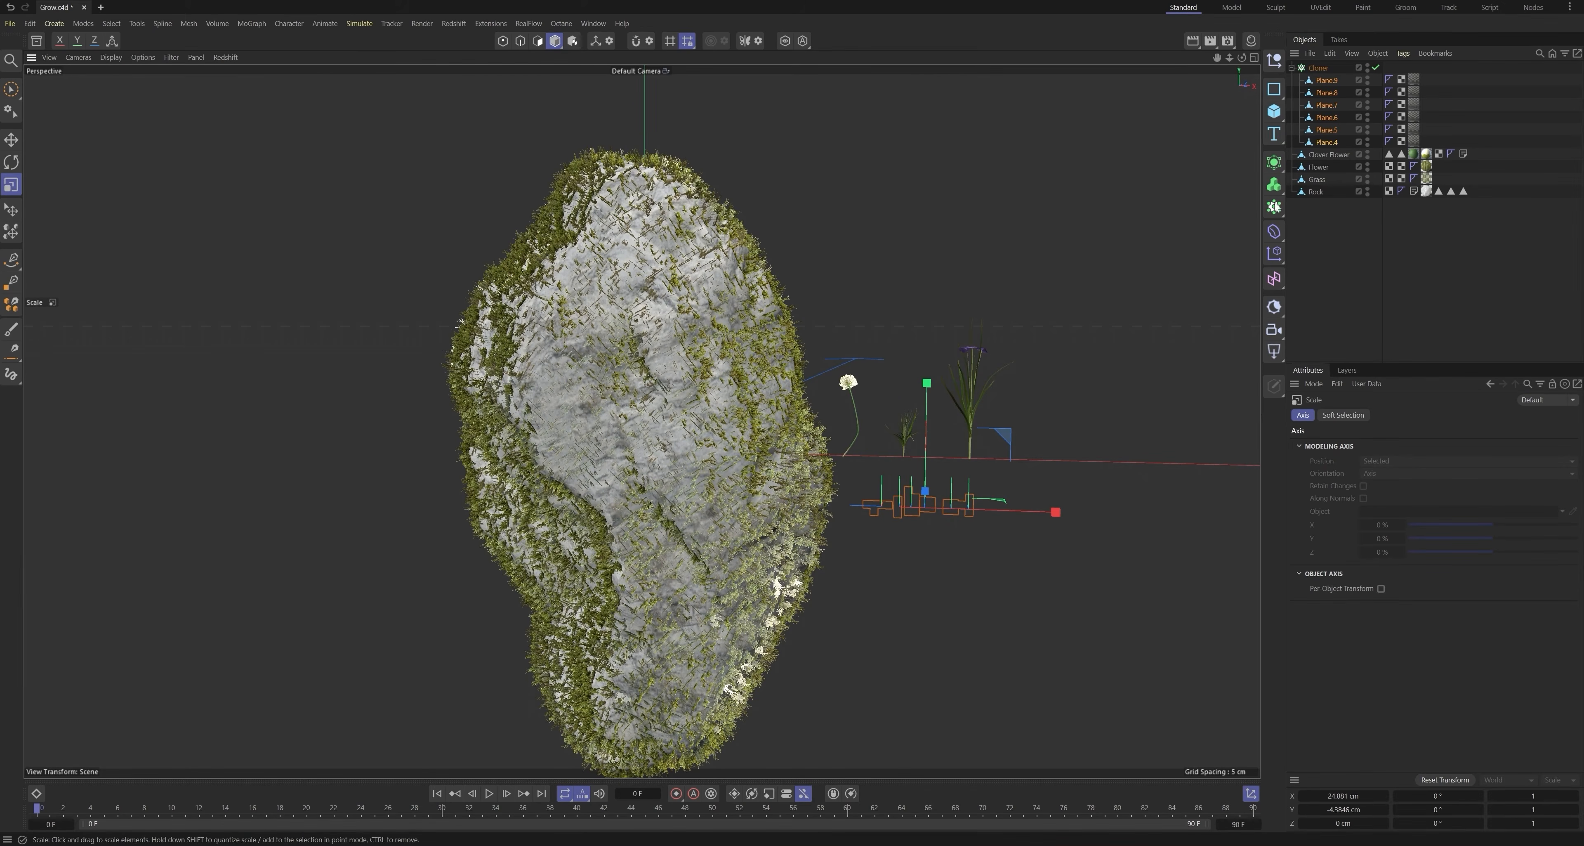
Step: Switch the Cloner's instance mode to Multi-Instance and raise its clone count to 50000
click(1318, 68)
click(1541, 502)
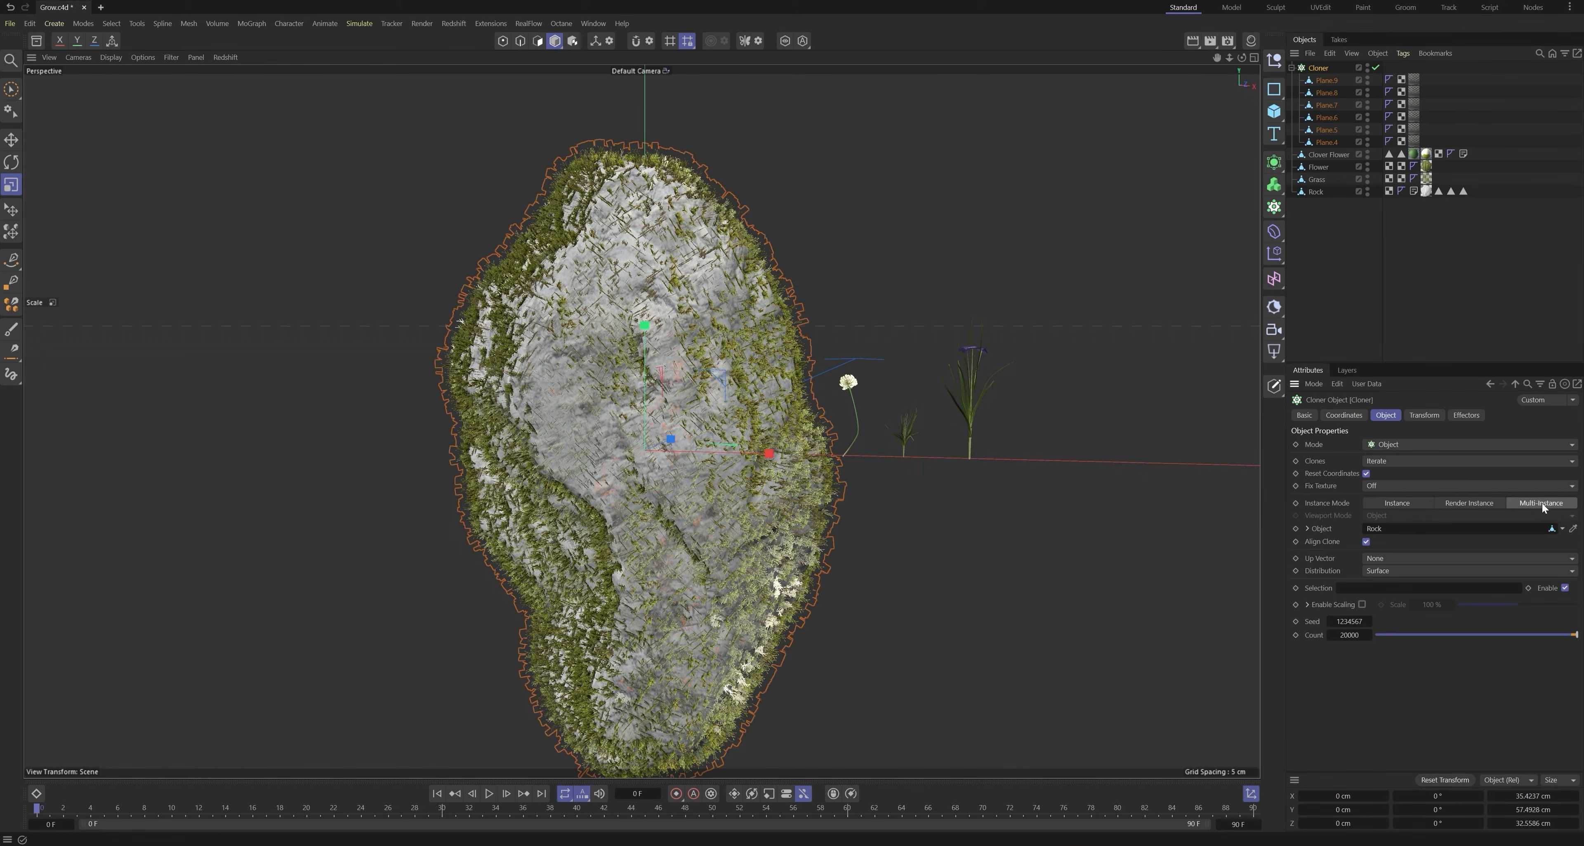
double_click(1350, 636)
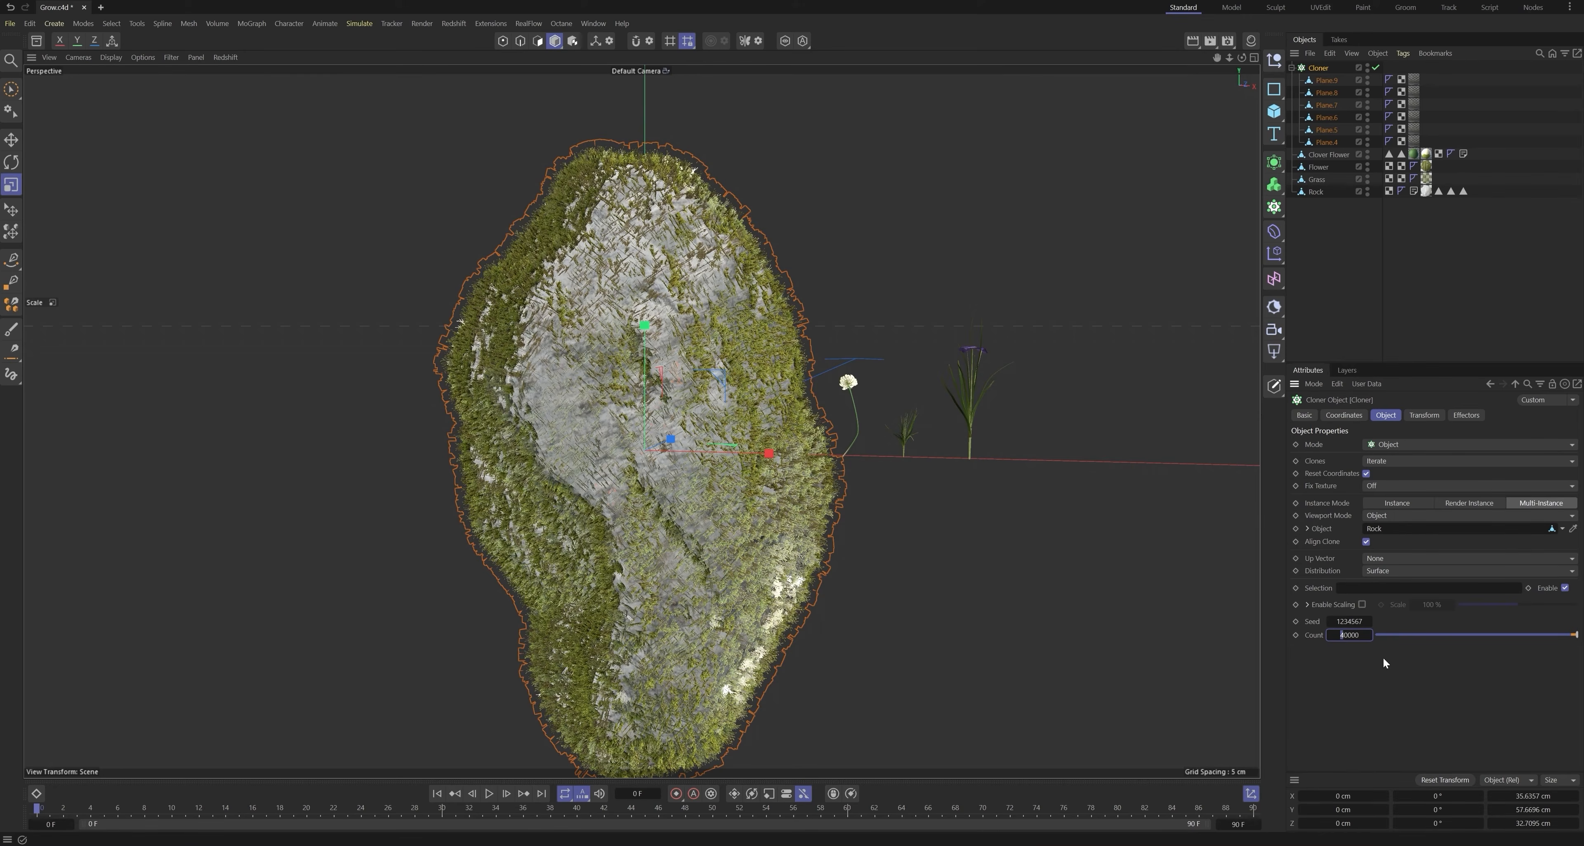
text(5)
key(Return)
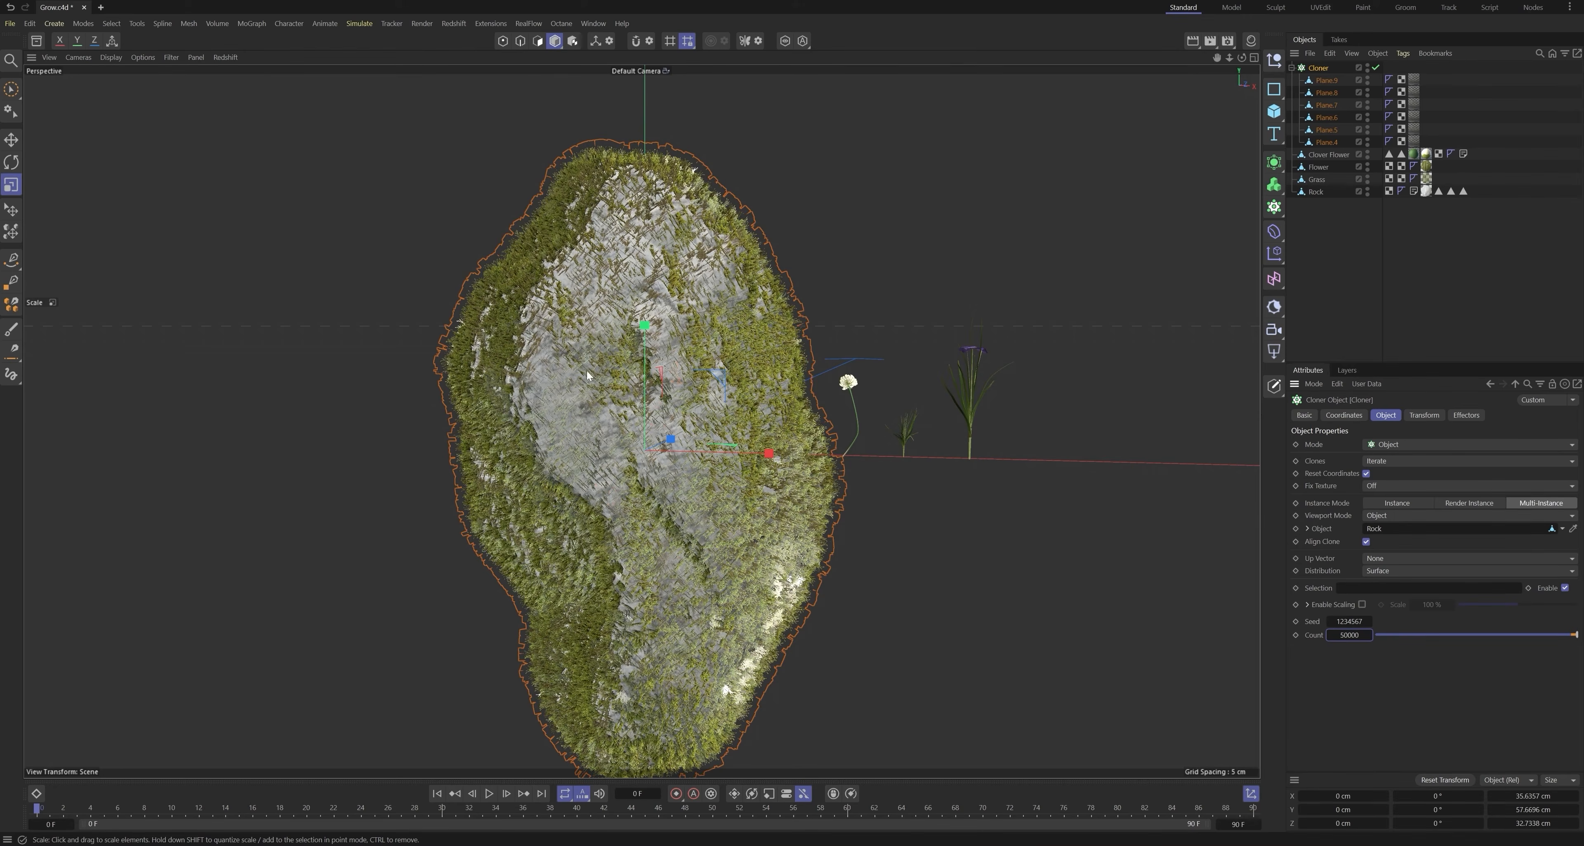
scroll(587, 376, up, 10)
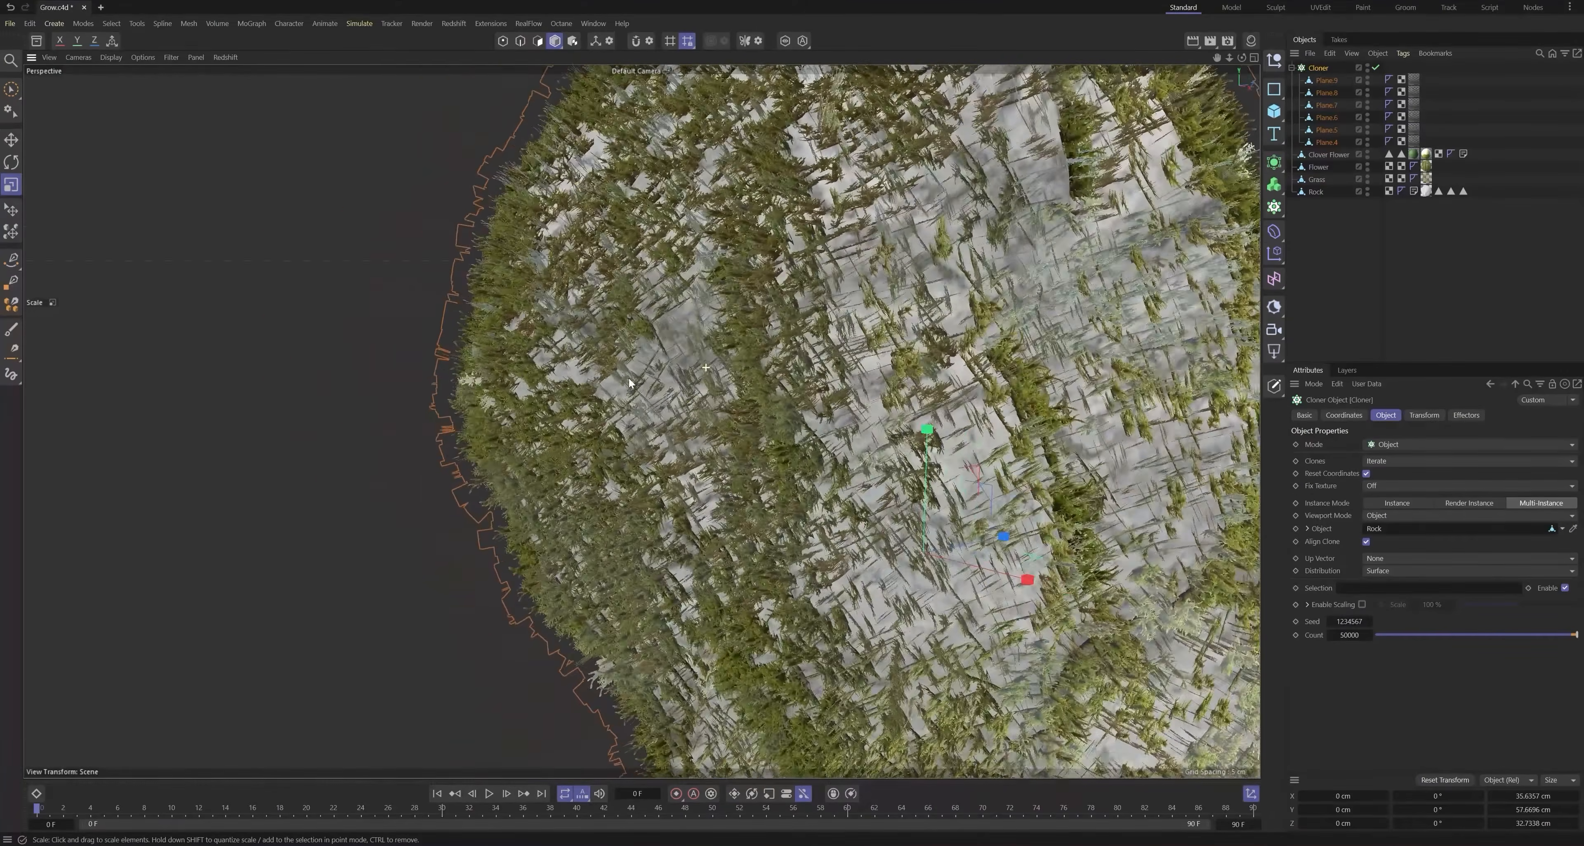
scroll(628, 382, down, 8)
Step: Set the Cloner's clone count to 100000 and check the moss density around the rock
click(1347, 635)
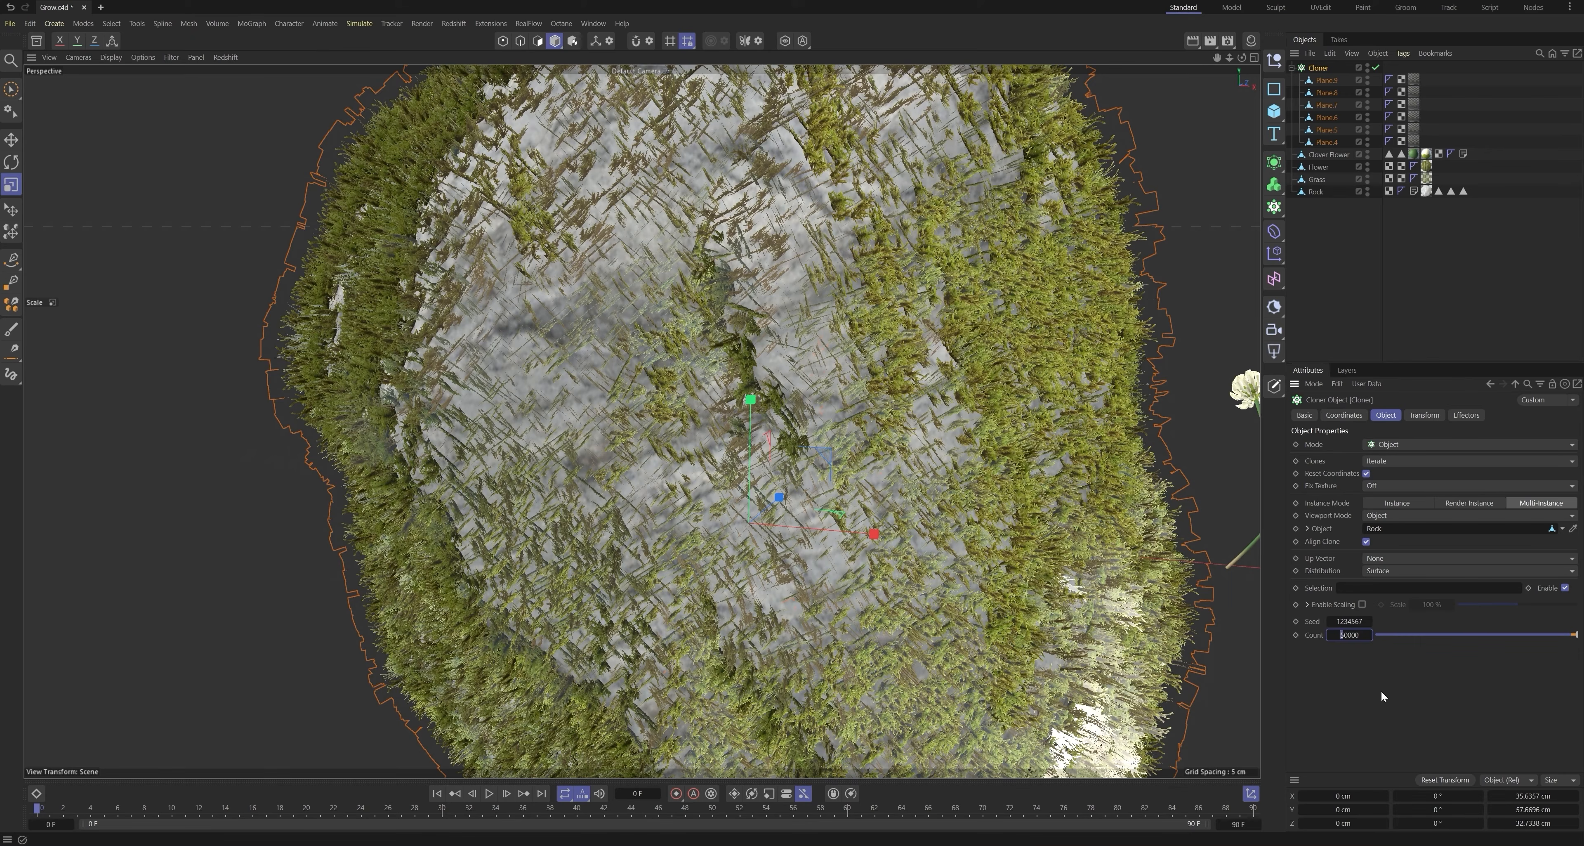
text(10)
key(Return)
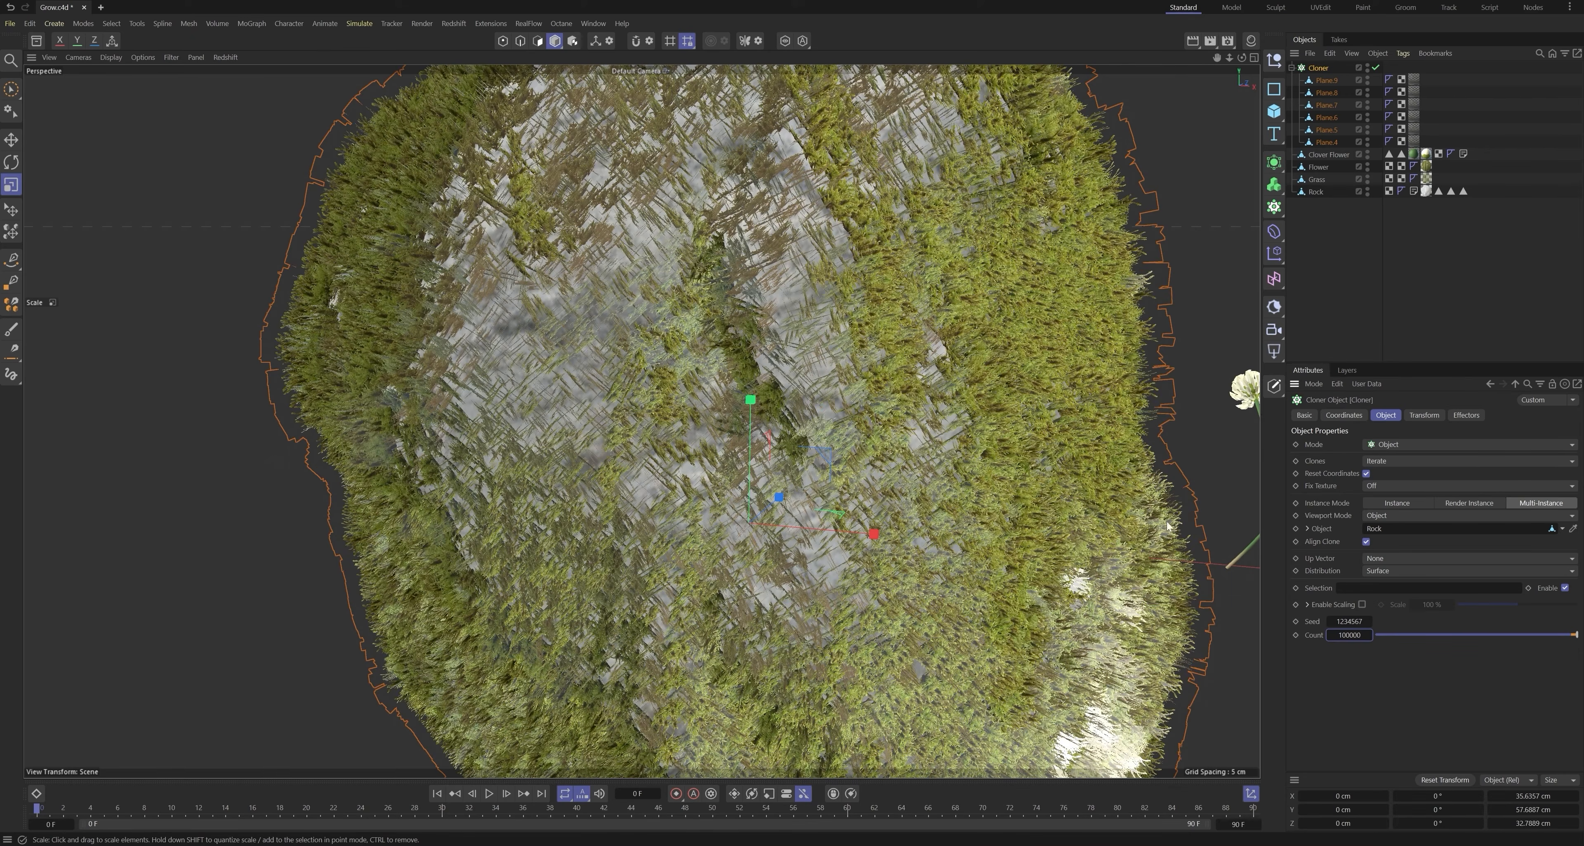
scroll(698, 519, down, 5)
click(1350, 278)
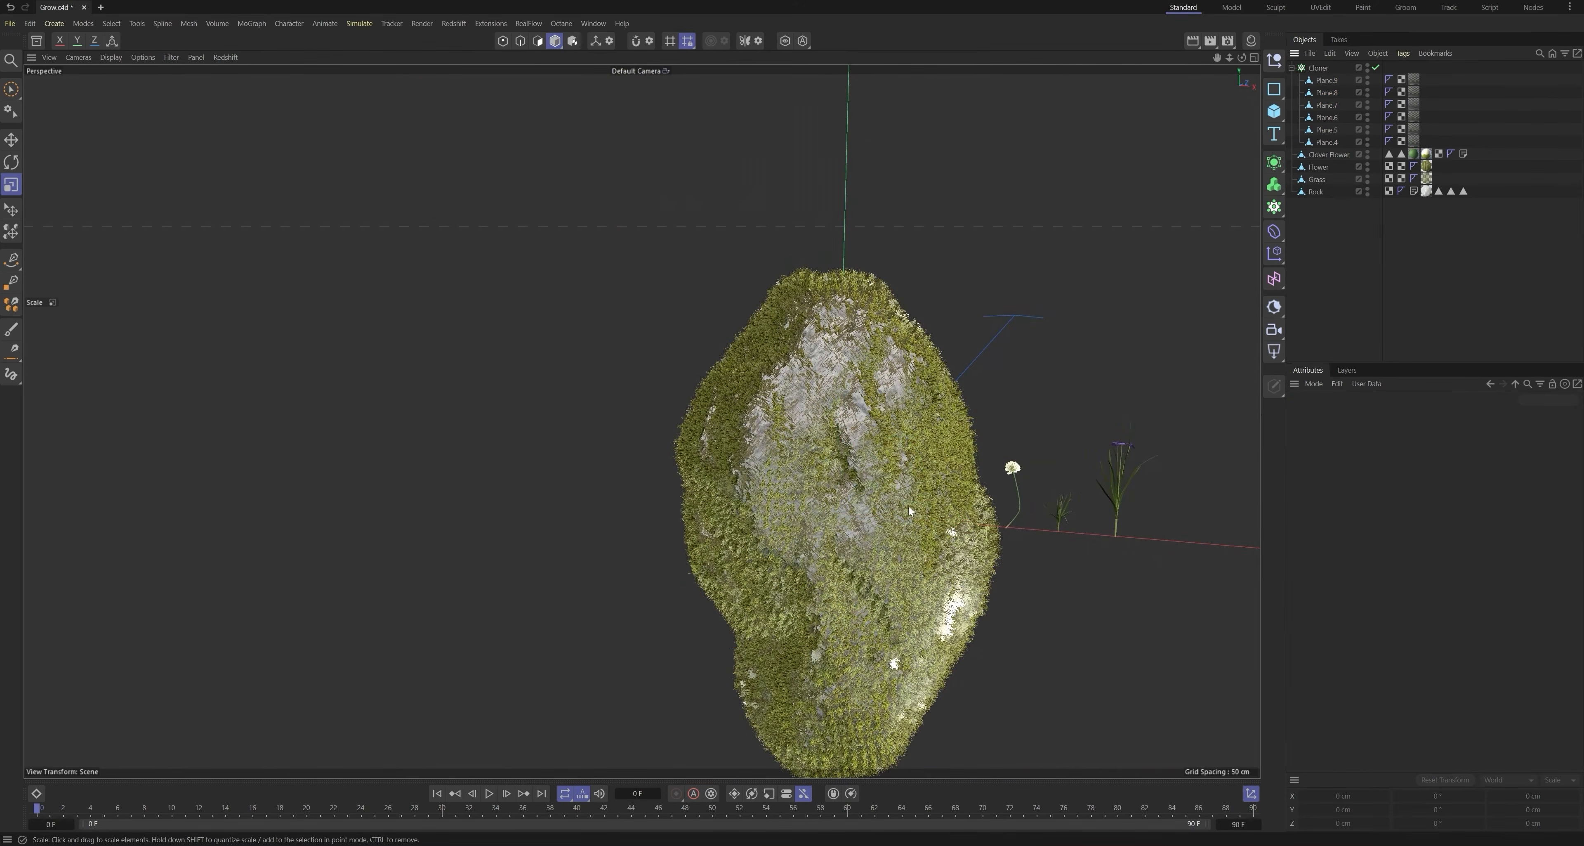
alt+middle_drag(891, 490, 803, 403)
mouse_move(803, 399)
alt+mouse_down()
mouse_move(882, 432)
mouse_move(845, 417)
mouse_move(937, 419)
mouse_move(784, 414)
alt+mouse_up()
alt+right_drag(785, 413, 881, 395)
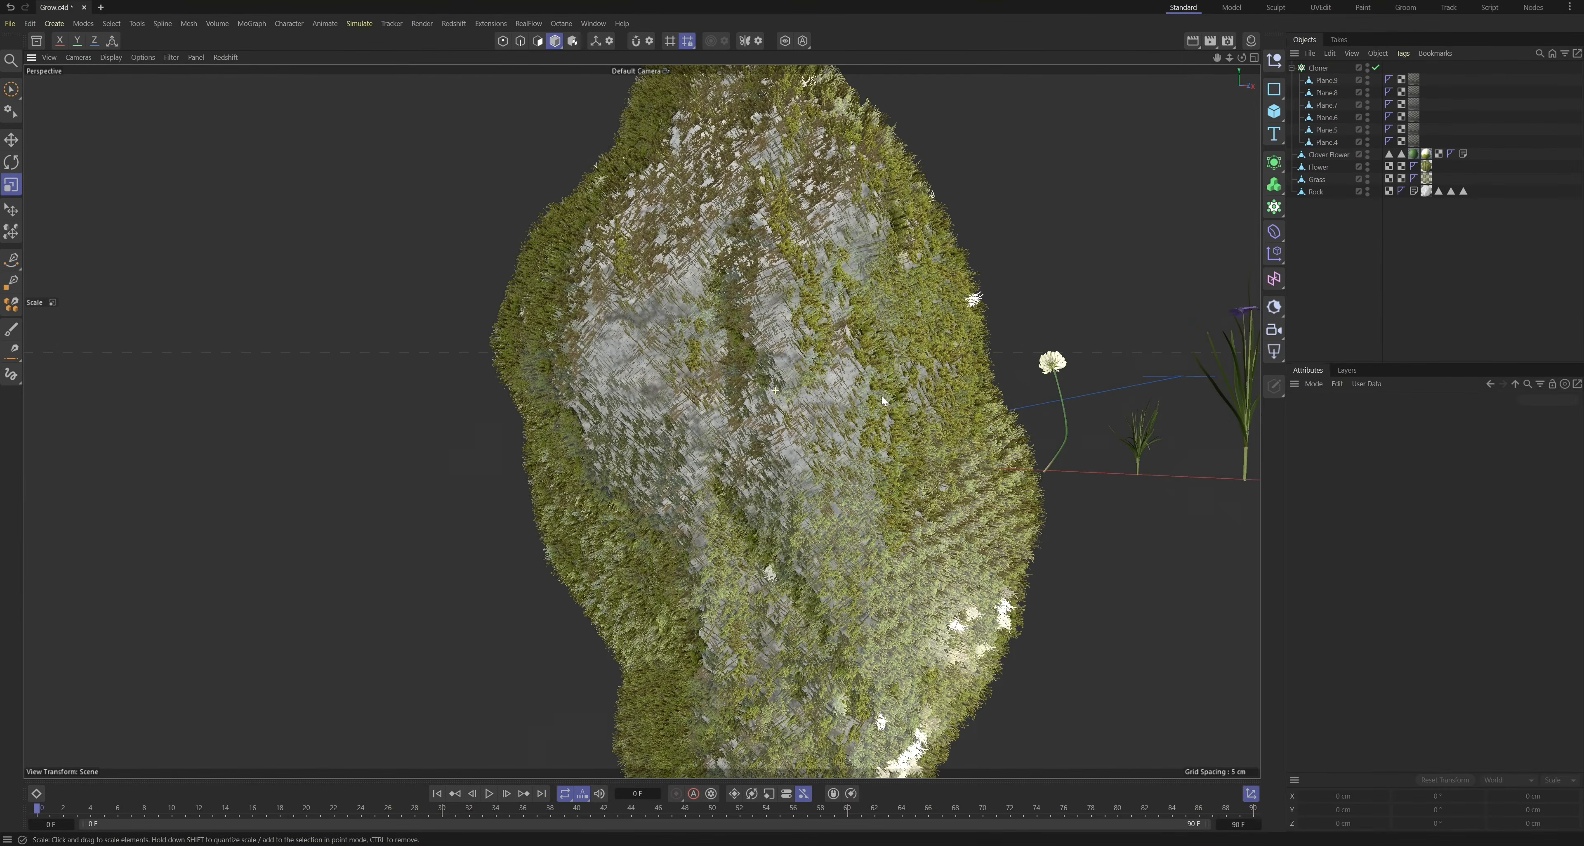
Step: Add a Random effector to the moss Cloner
click(1316, 68)
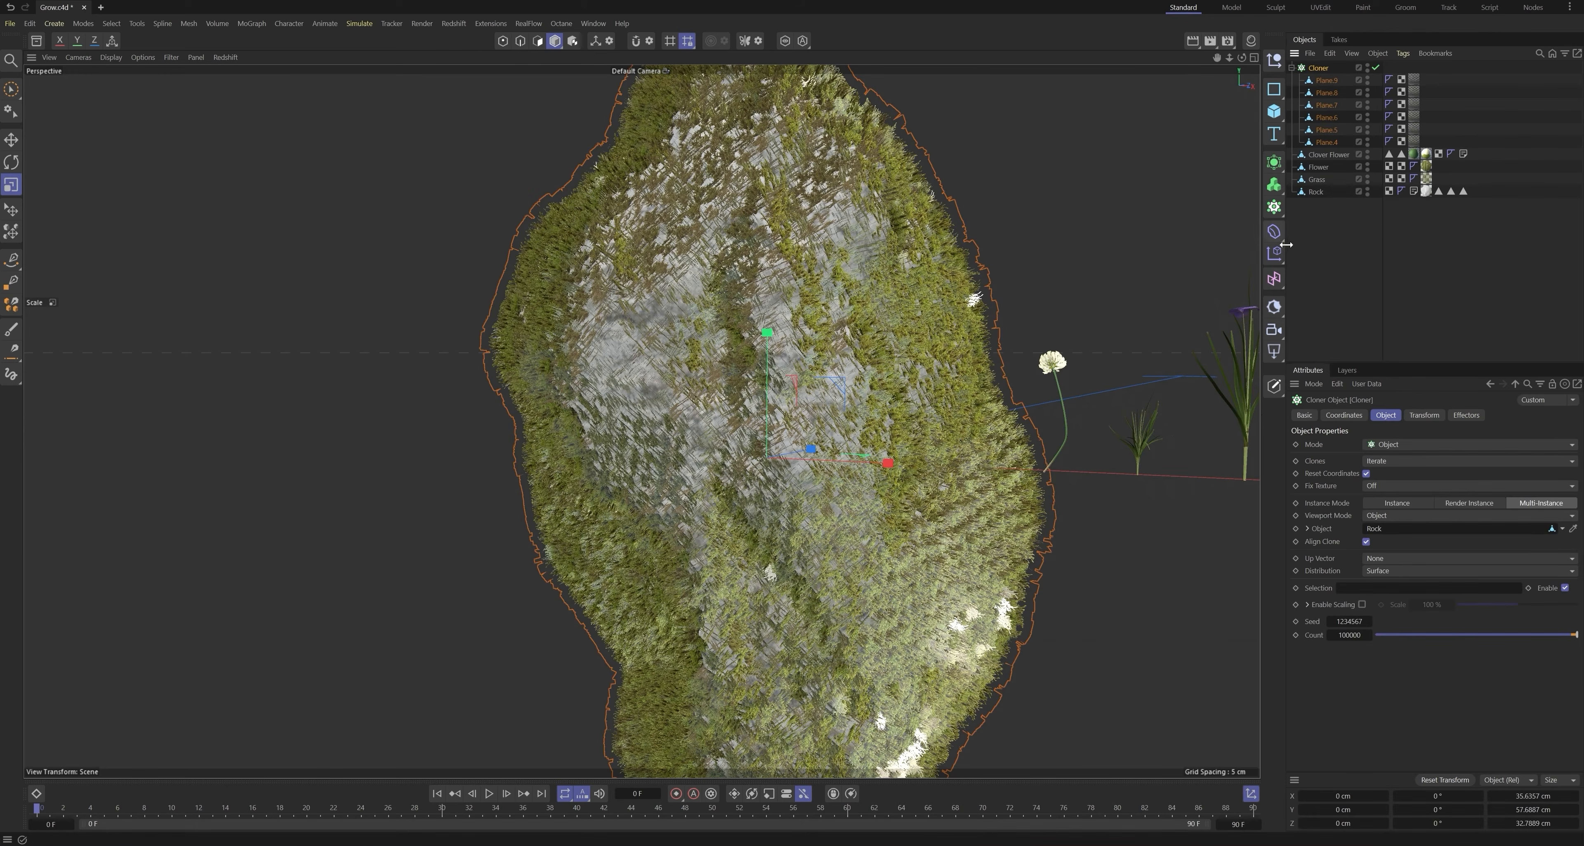
click(1279, 257)
click(1406, 342)
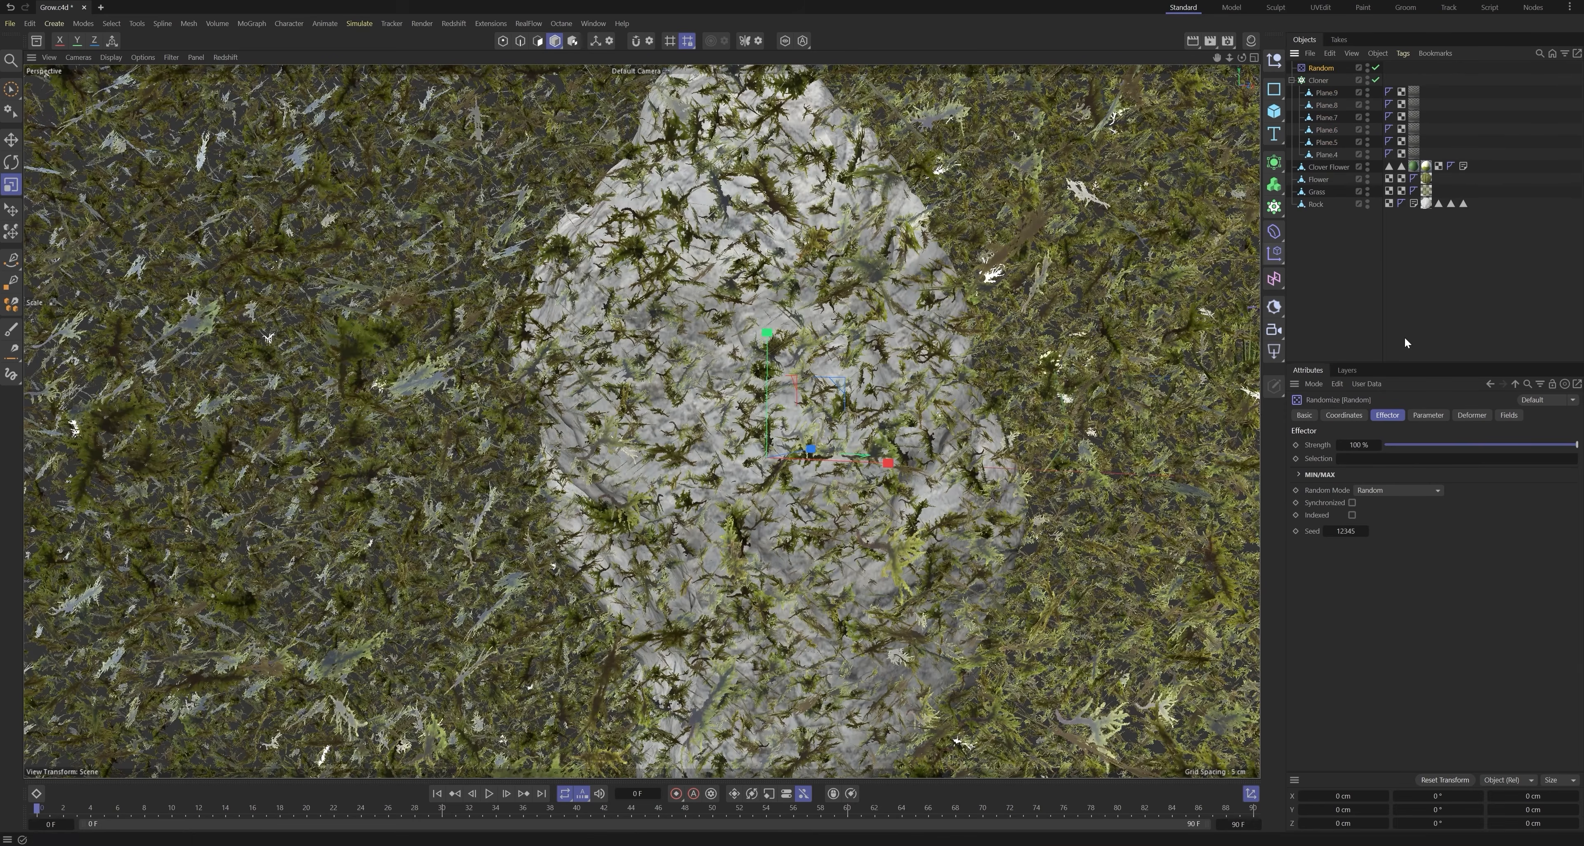
mouse_move(731, 332)
alt+mouse_down()
mouse_move(738, 347)
mouse_move(768, 328)
mouse_move(720, 331)
mouse_move(809, 362)
mouse_move(752, 334)
alt+mouse_up()
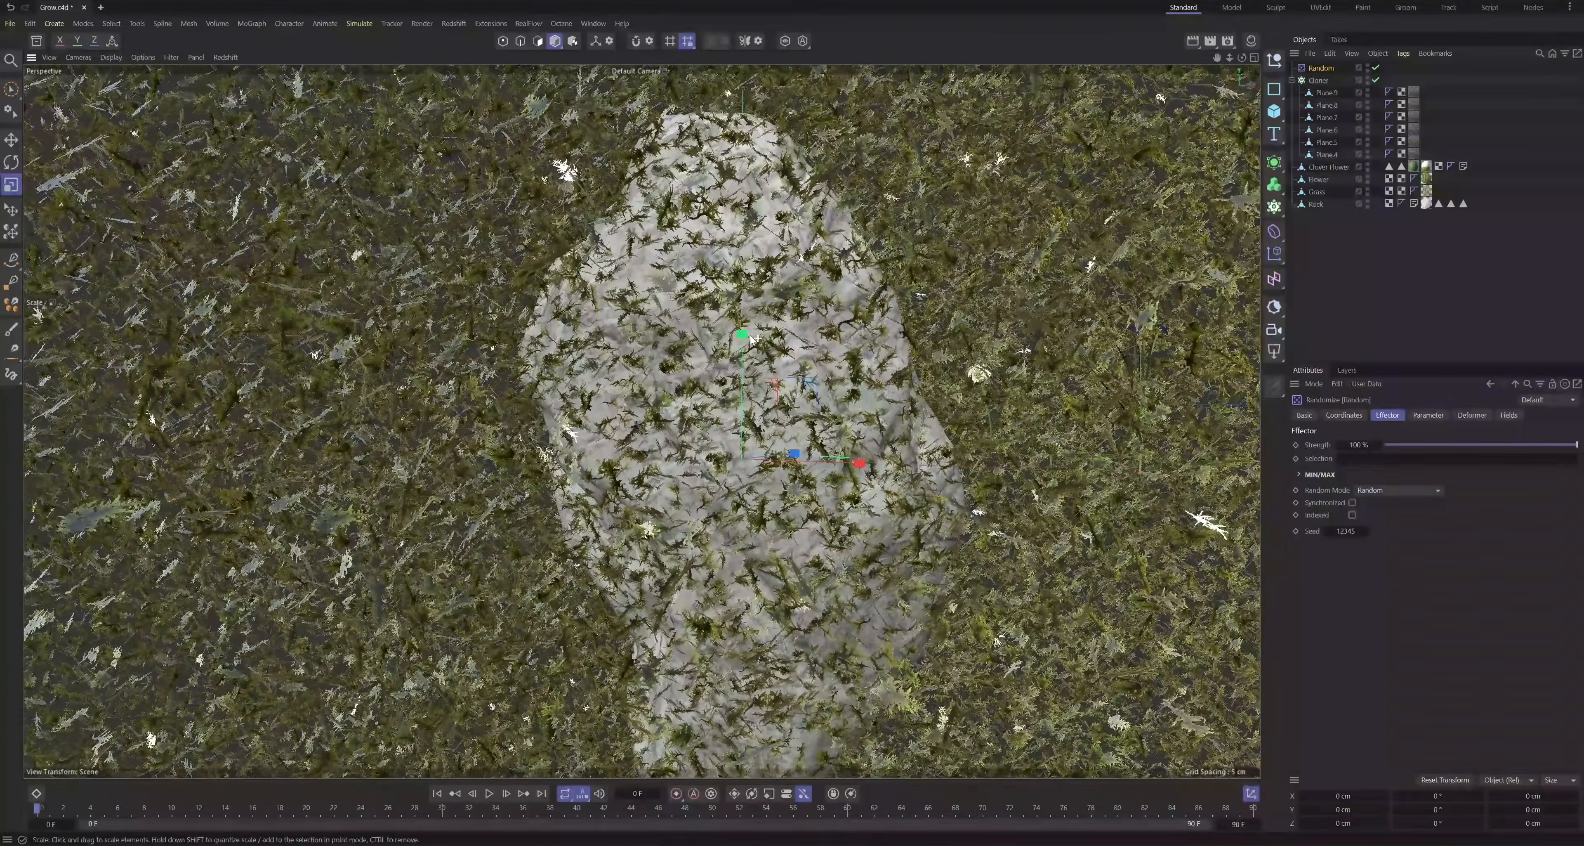
Step: Turn off the Random effector's Position variation so the moss clones stay on the rock surface
click(1427, 415)
scroll(620, 377, down, 5)
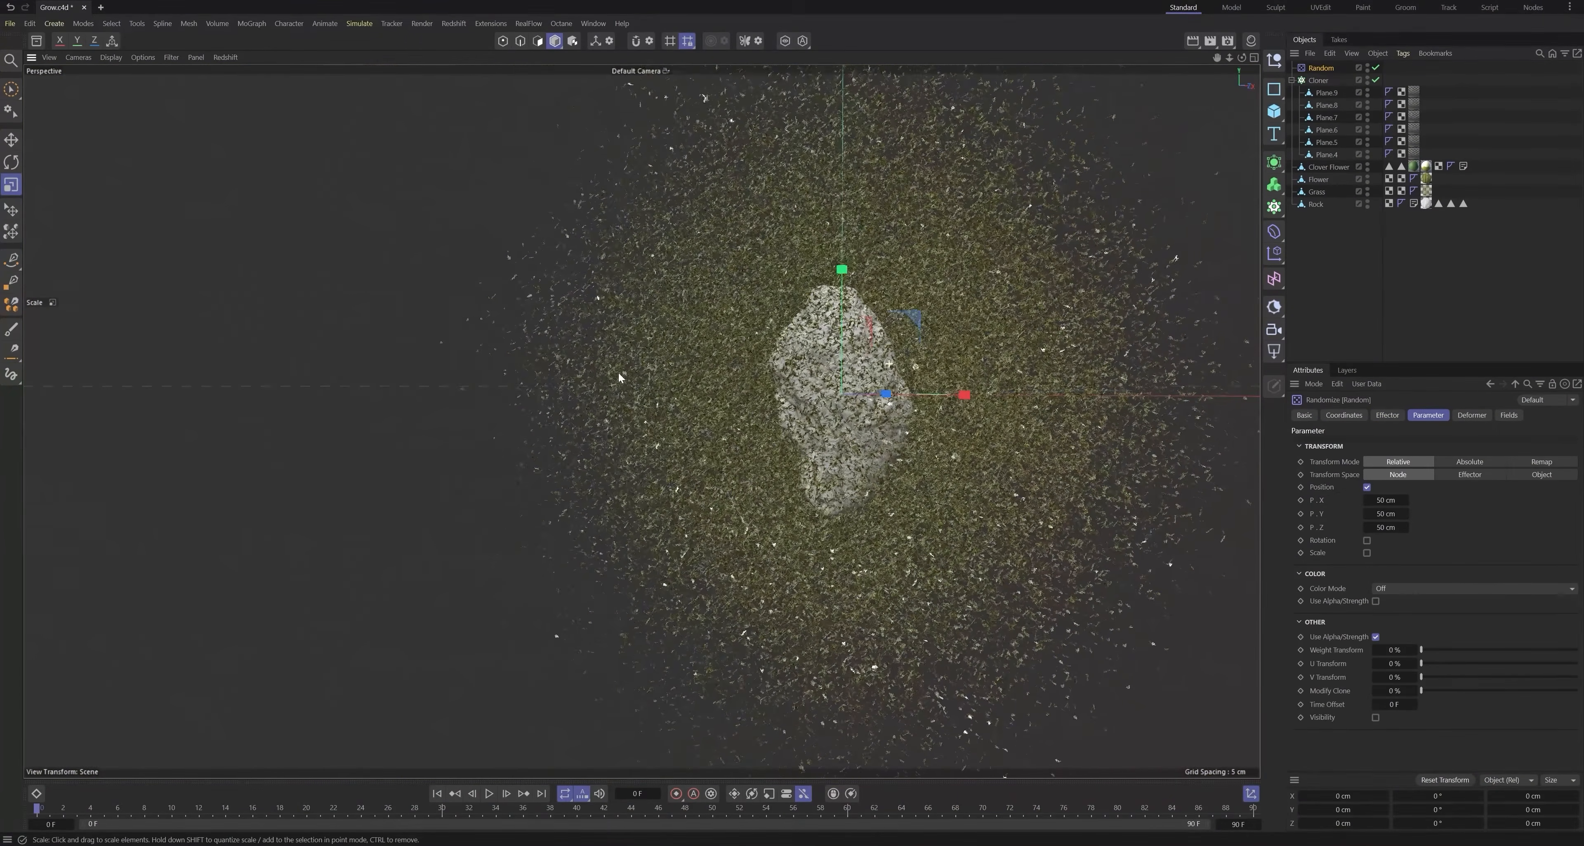
scroll(1111, 382, up, 10)
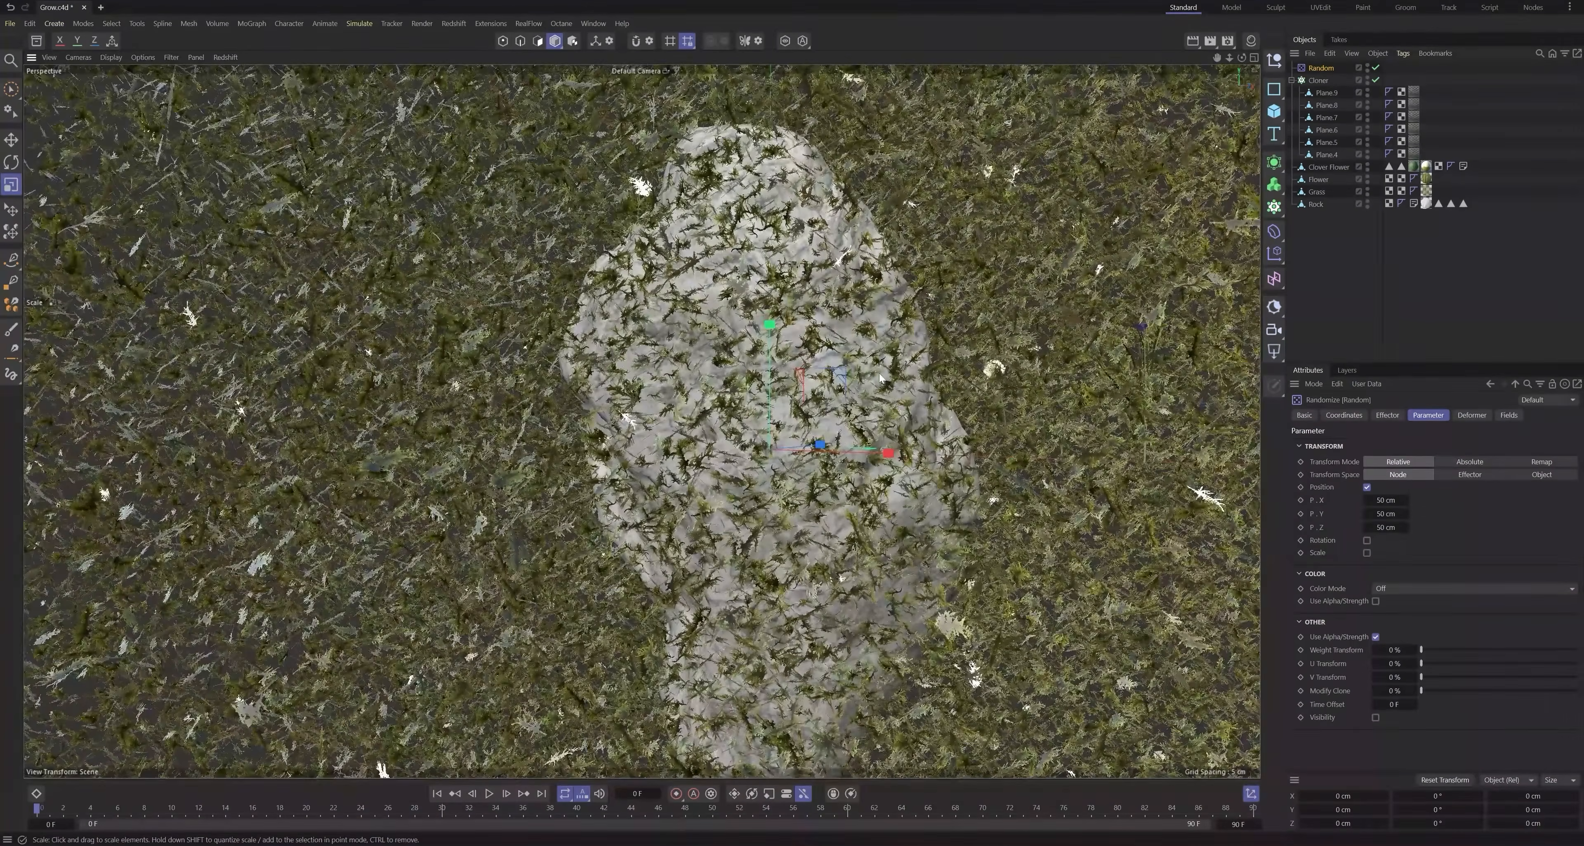
alt+middle_drag(879, 375, 772, 337)
click(1367, 487)
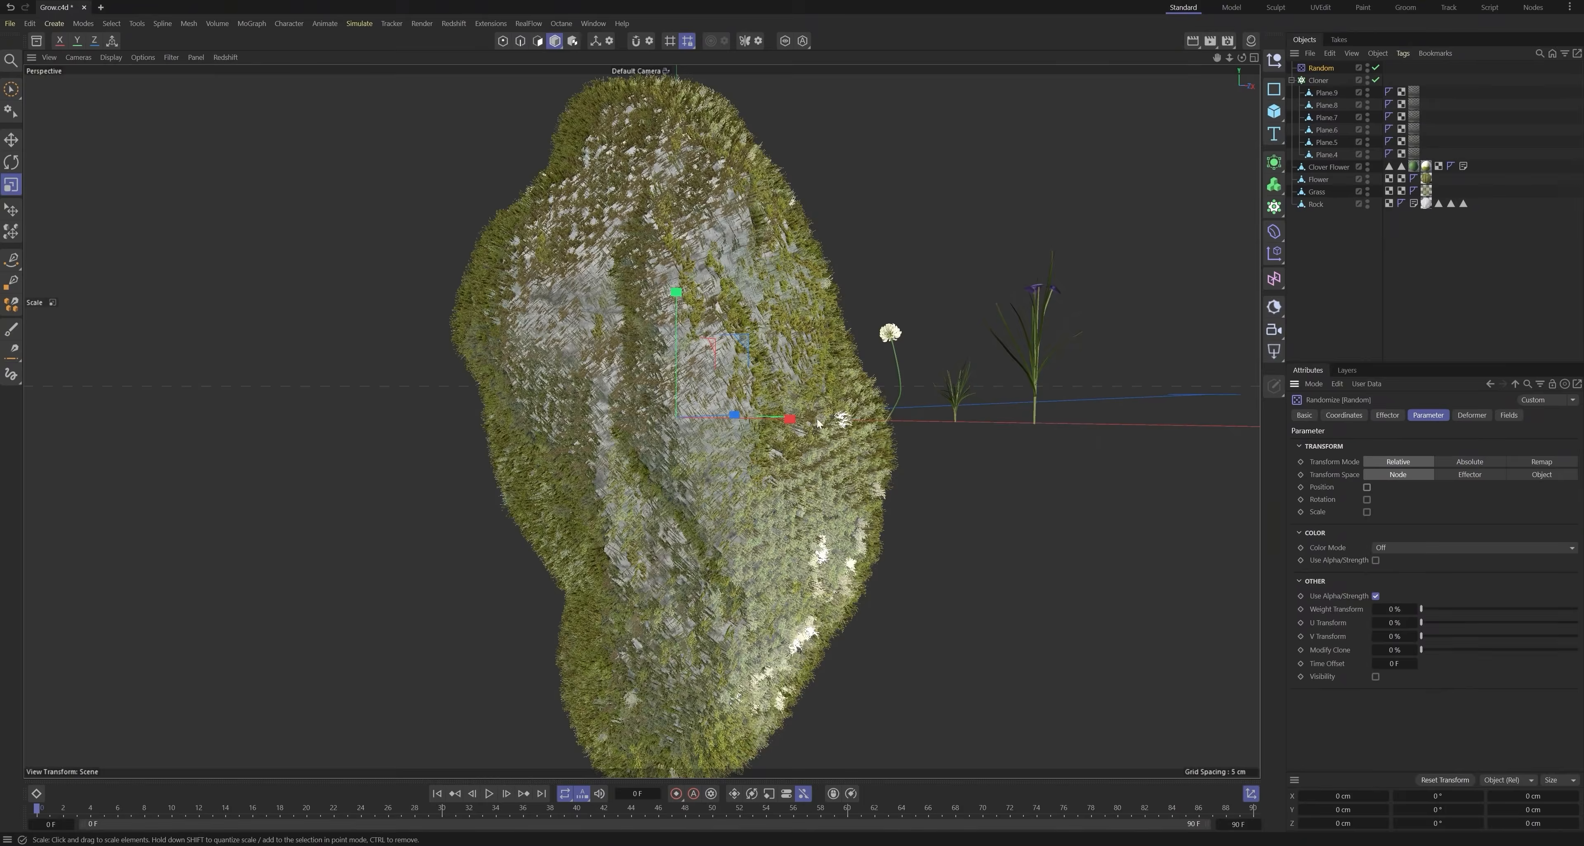
Step: Enable the Random effector's Rotation variation with heading 83°, pitch 49° and bank 61° for the moss clones
scroll(799, 336, up, 8)
alt+drag(943, 342, 857, 352)
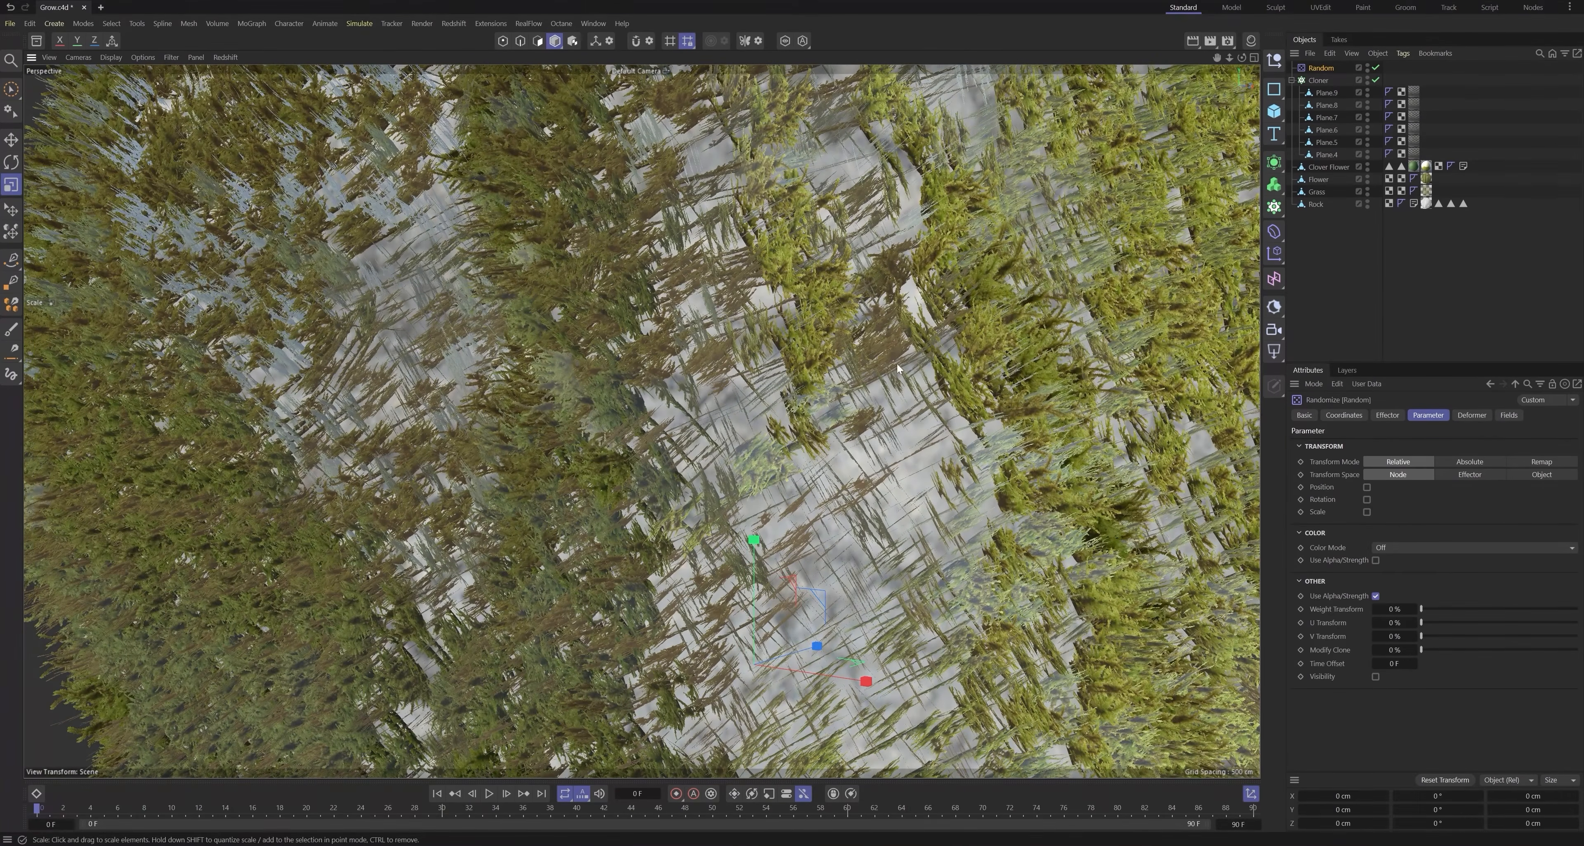
click(1367, 499)
drag(1388, 513, 1411, 539)
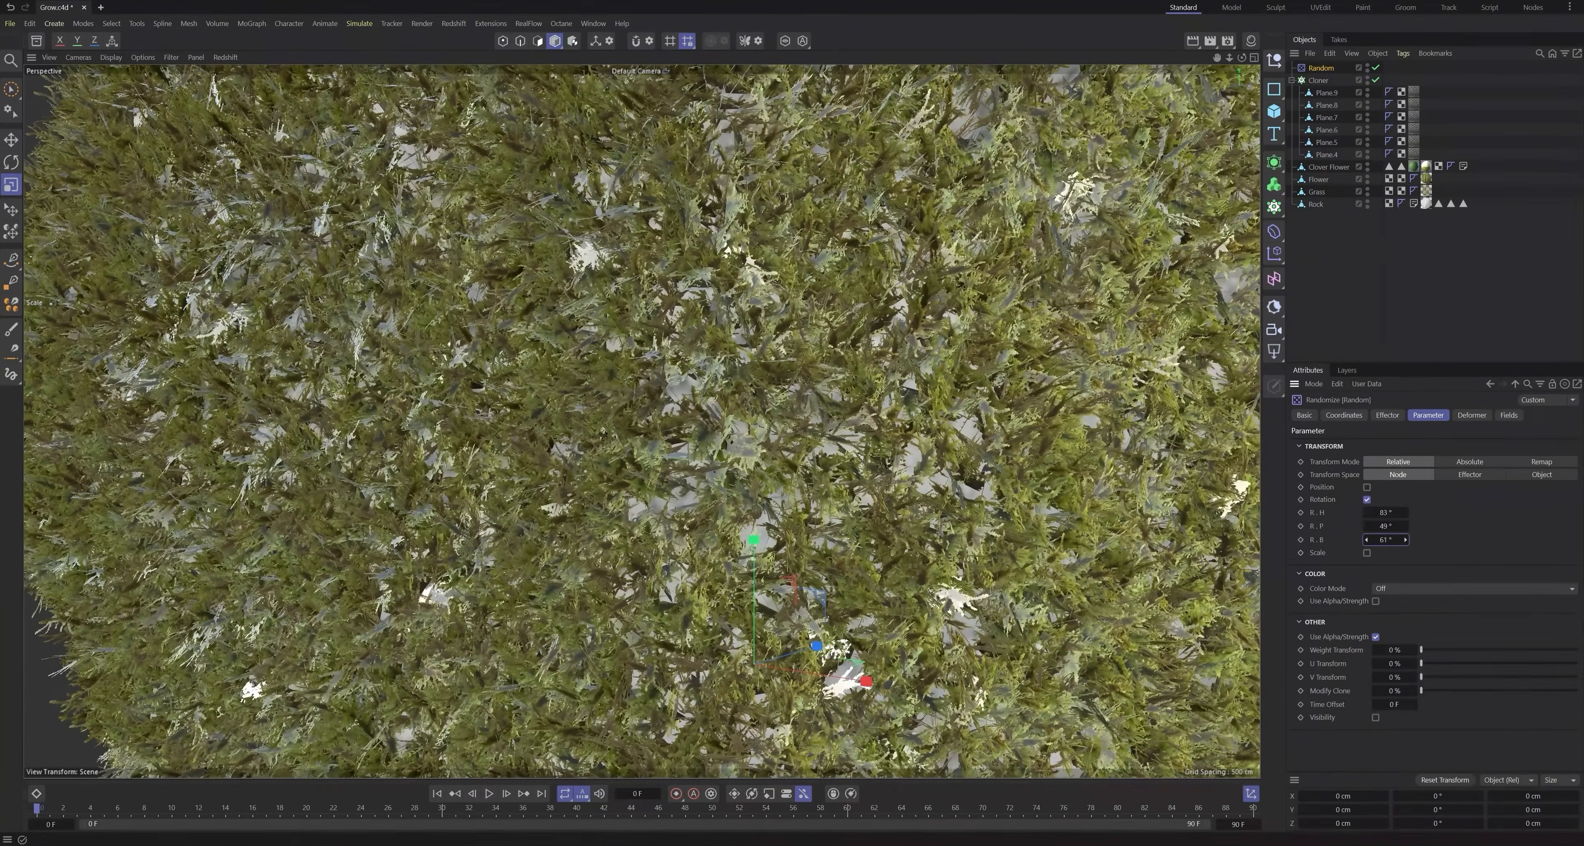
alt+right_drag(849, 448, 607, 447)
alt+middle_drag(783, 461, 694, 325)
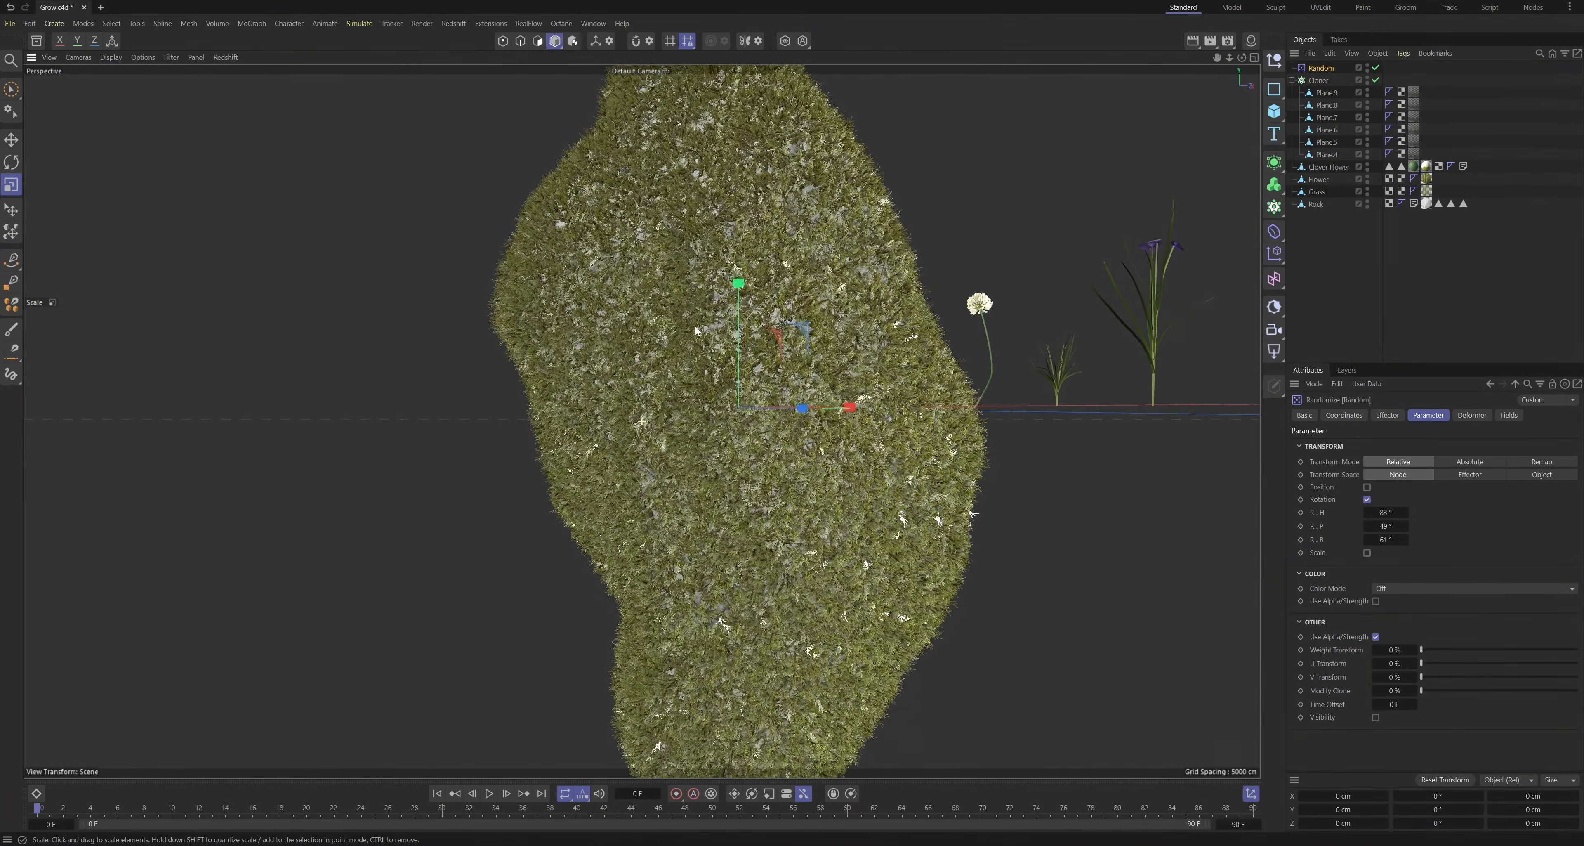
mouse_move(788, 401)
alt+mouse_down()
mouse_move(875, 432)
mouse_move(789, 414)
alt+mouse_up()
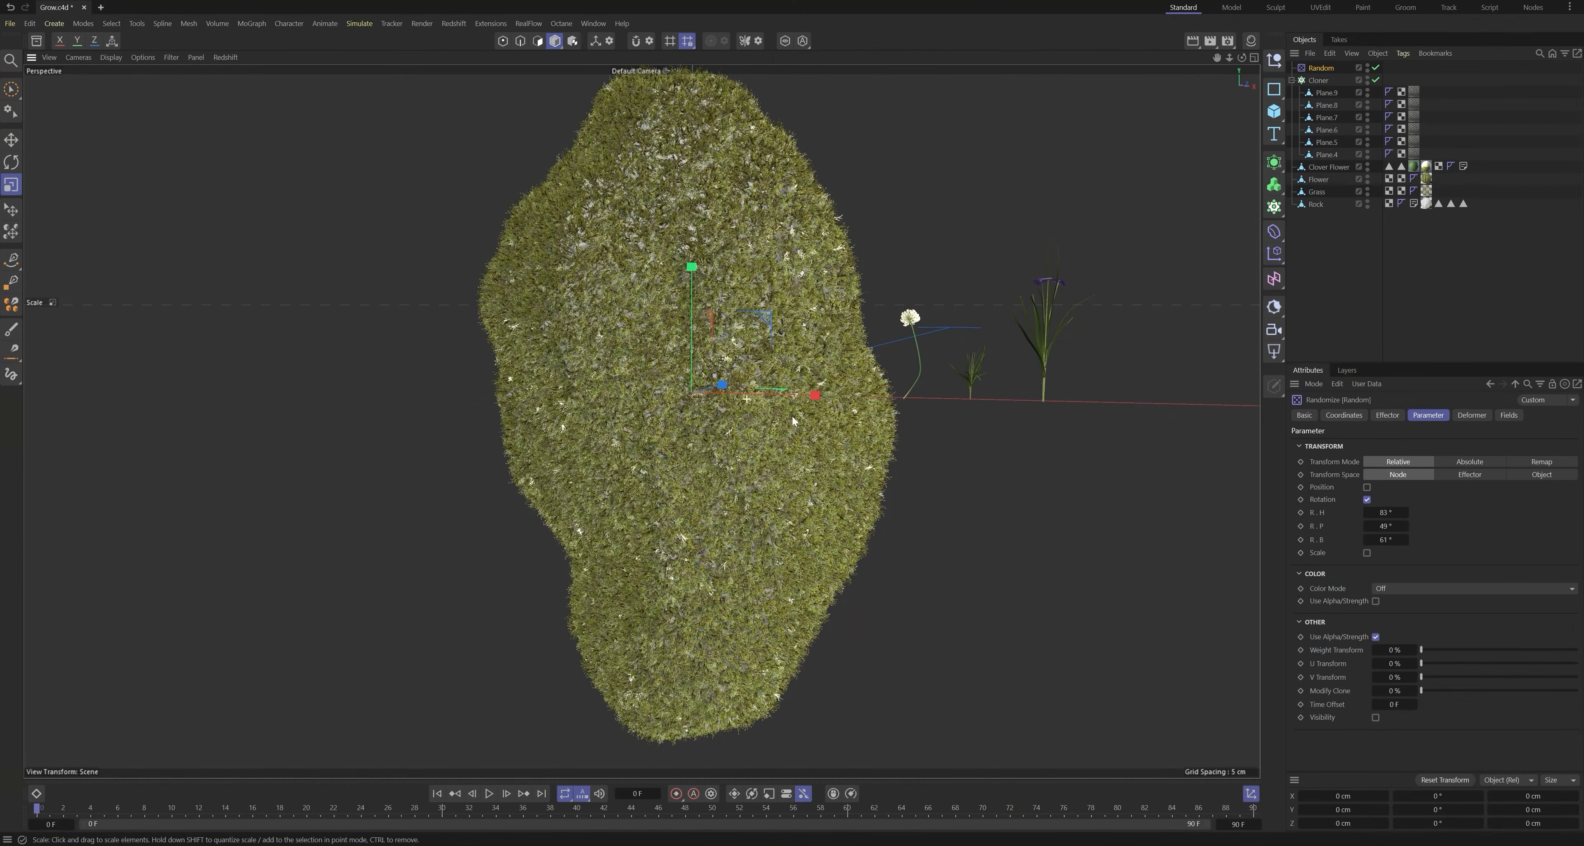
Step: Rename the moss Cloner as Moss and collapse its children in the object hierarchy
click(1319, 80)
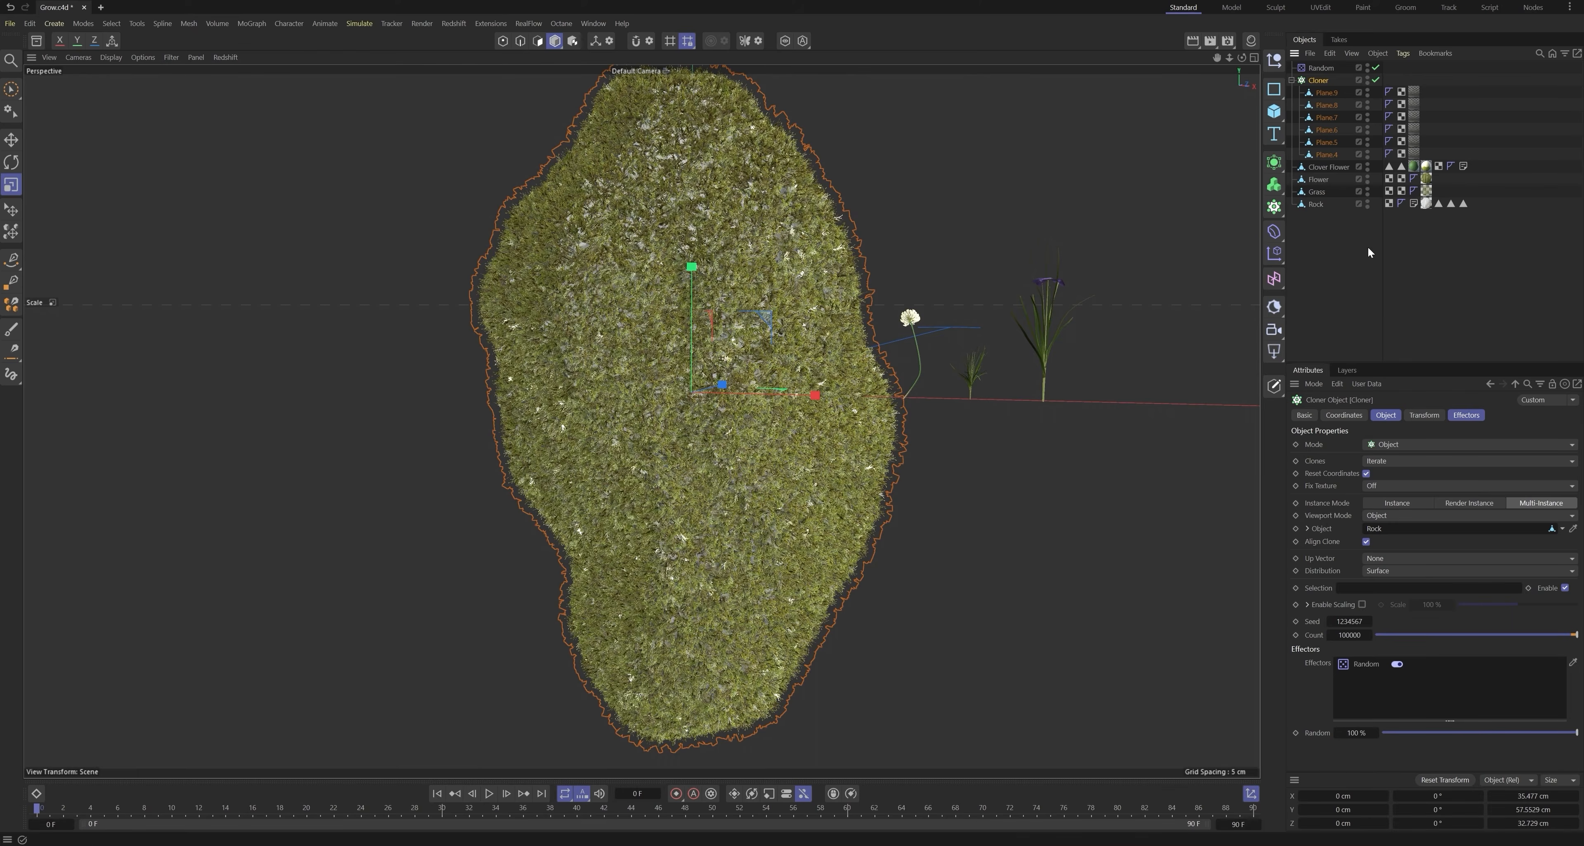
click(1328, 261)
alt+drag(827, 359, 710, 413)
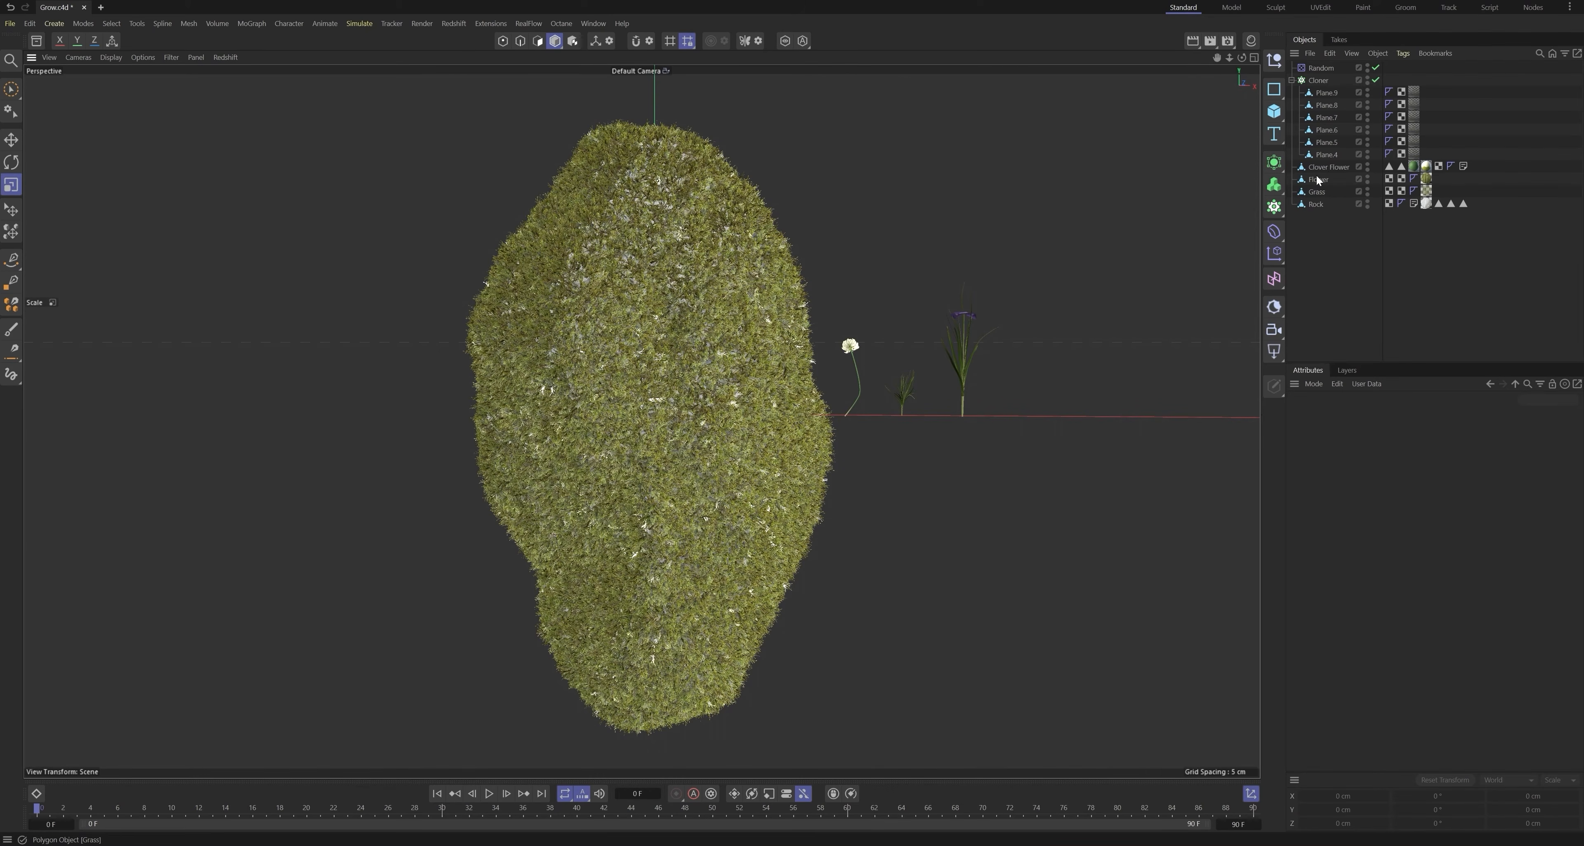
click(1291, 80)
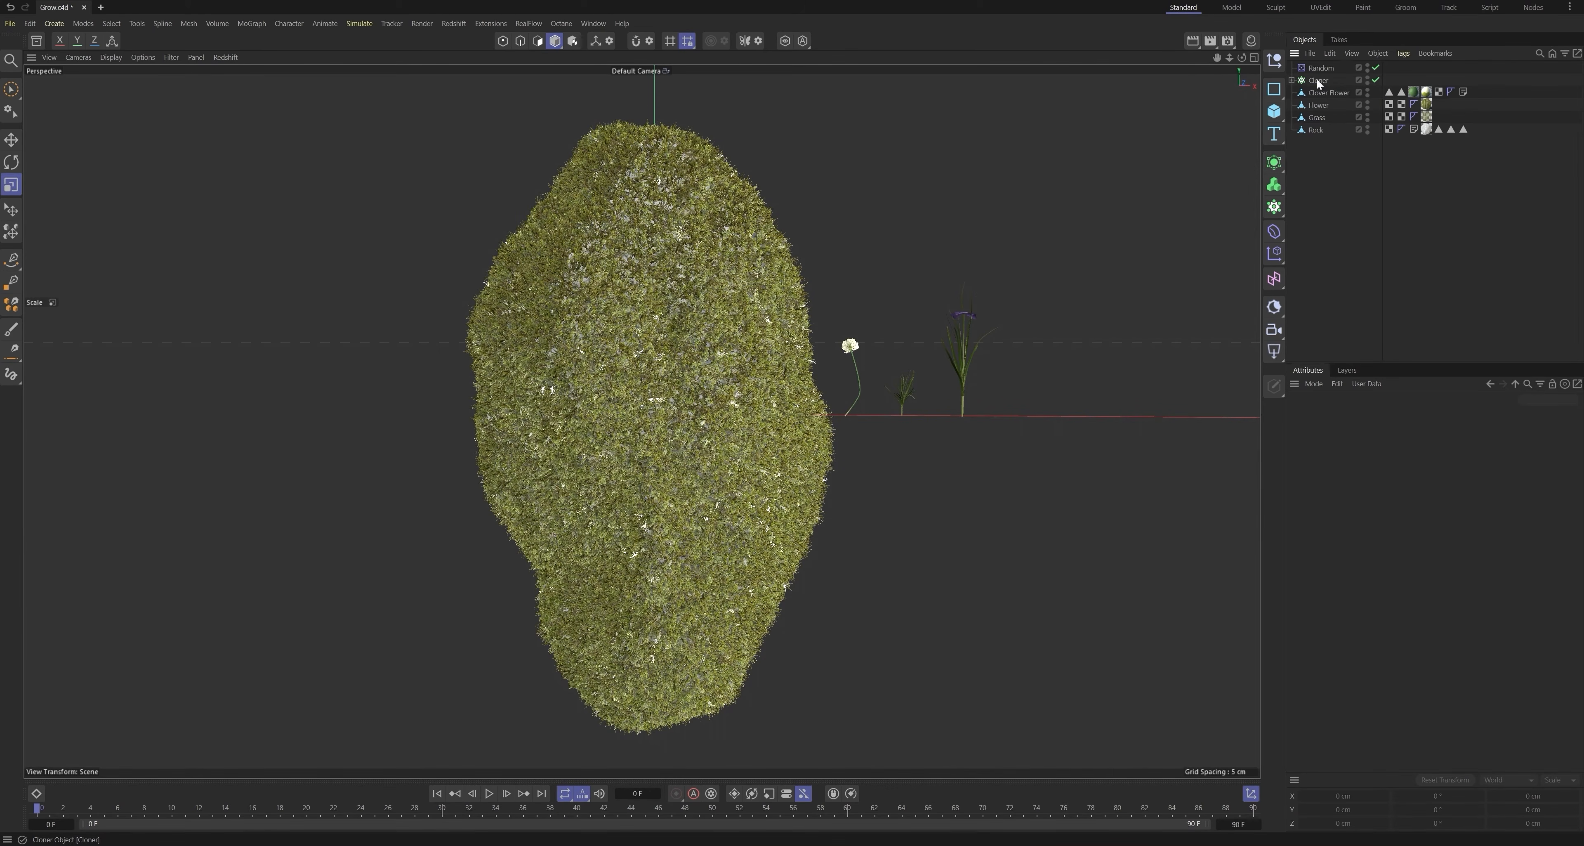
double_click(1319, 80)
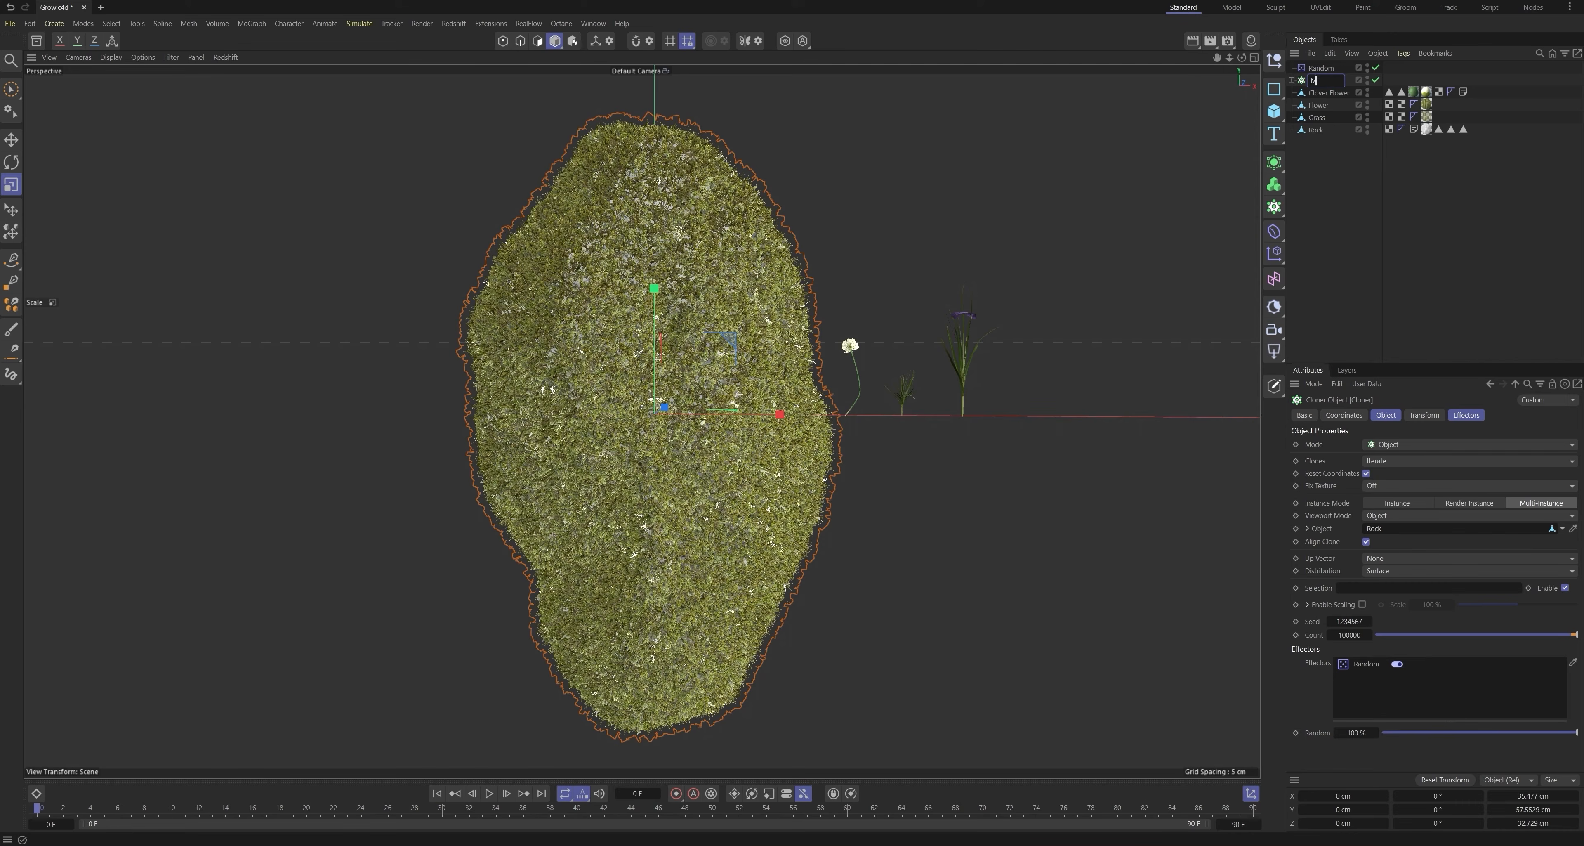
text(Moss)
key(Return)
Step: Duplicate the Moss Cloner and rename the copy as Grass
ctrl+drag(1320, 83, 1322, 76)
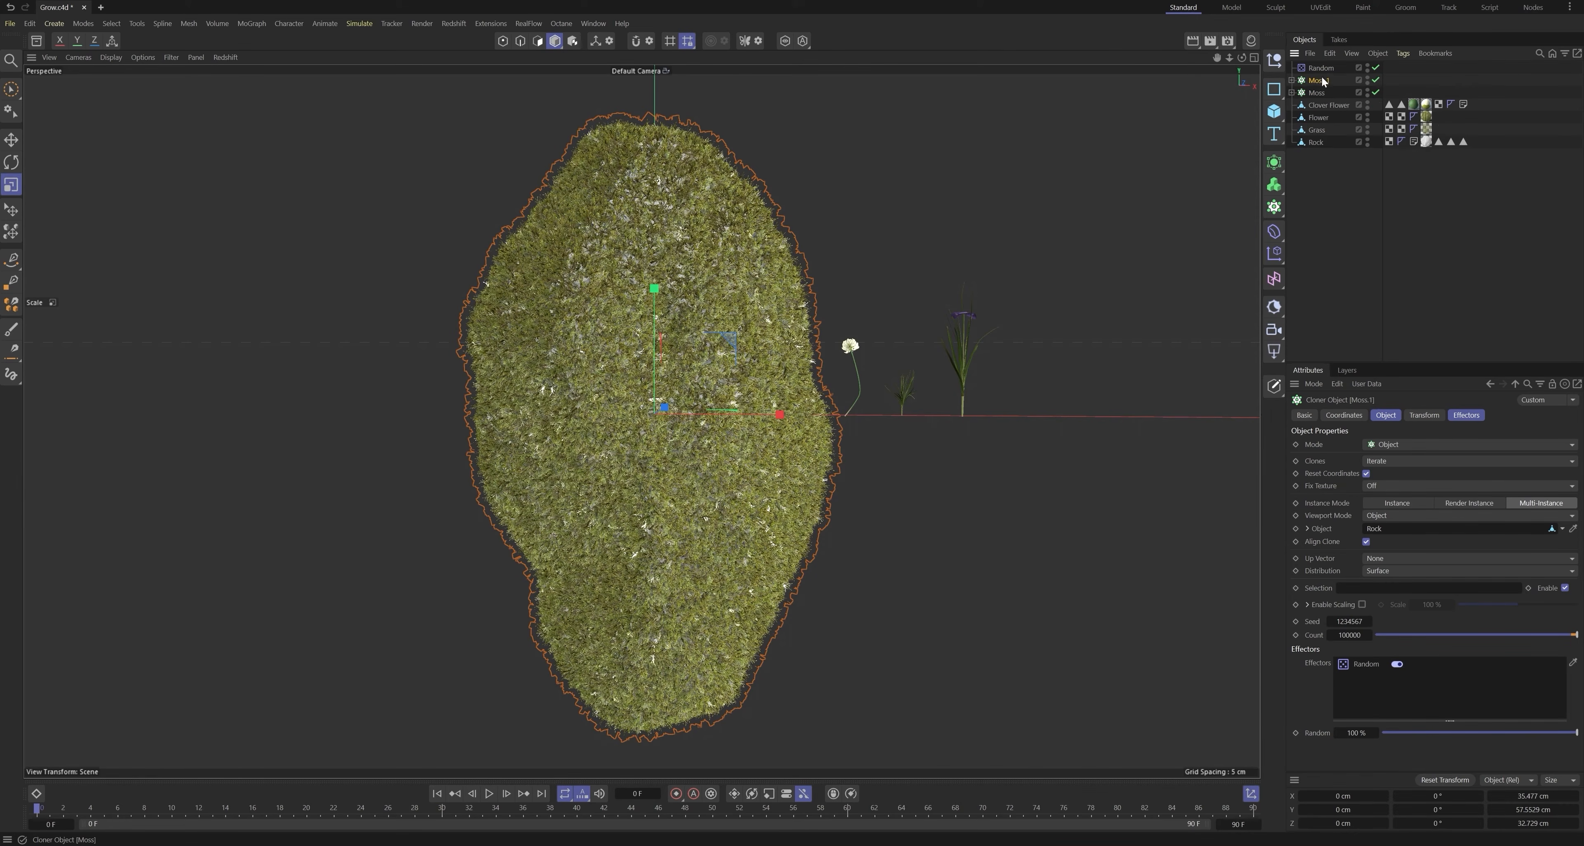
double_click(1322, 81)
text(Grass)
click(1306, 180)
Step: Delete the six moss planes inside the Grass Cloner and place the Grass object in it instead
click(1291, 80)
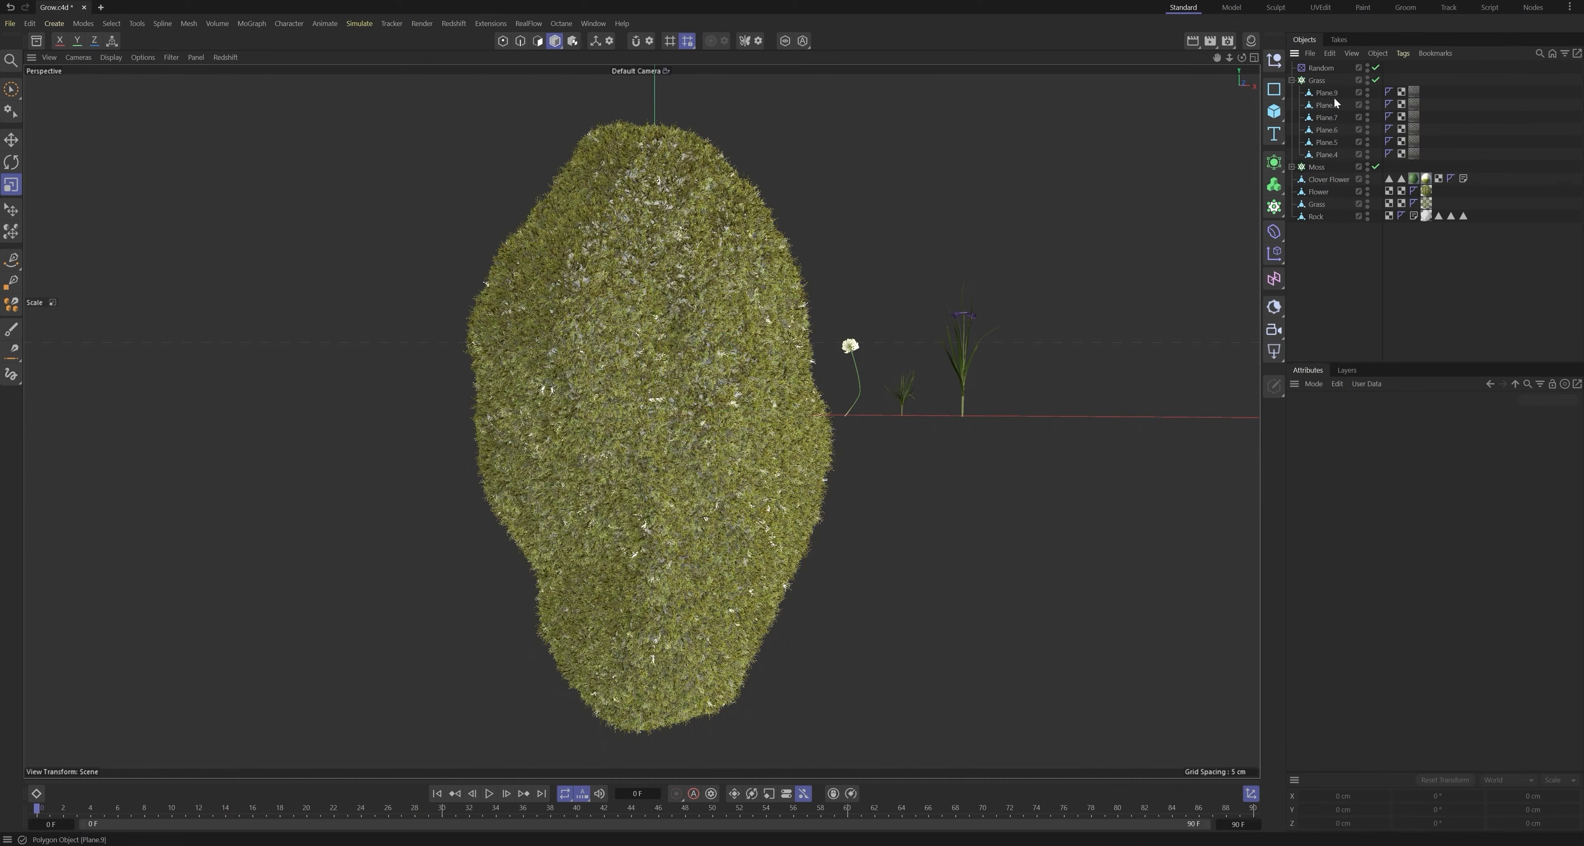
click(1326, 92)
shift+click(1330, 156)
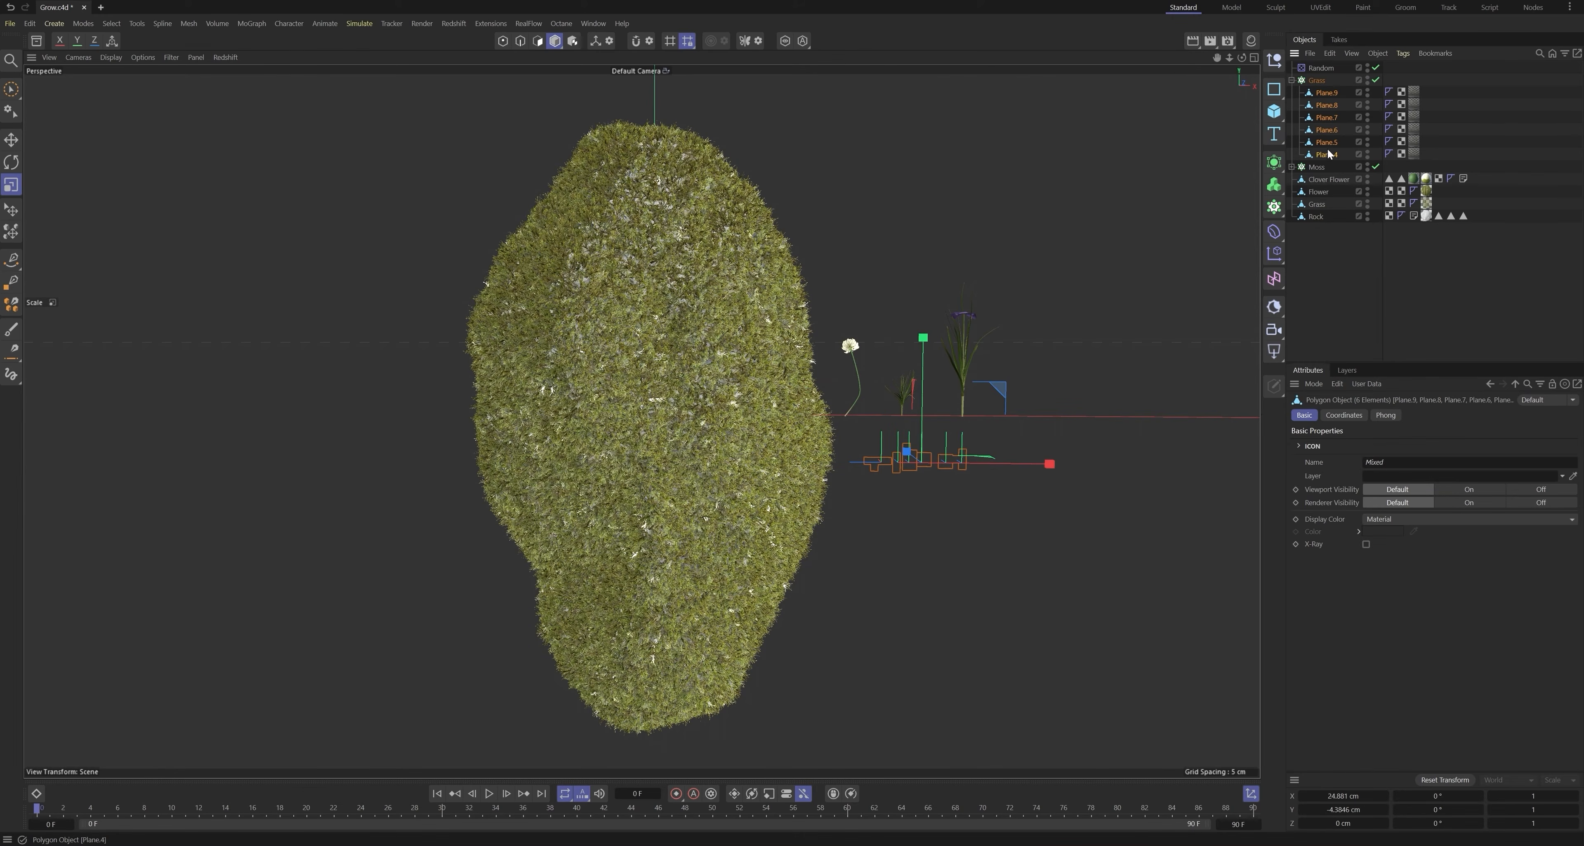
key(Delete)
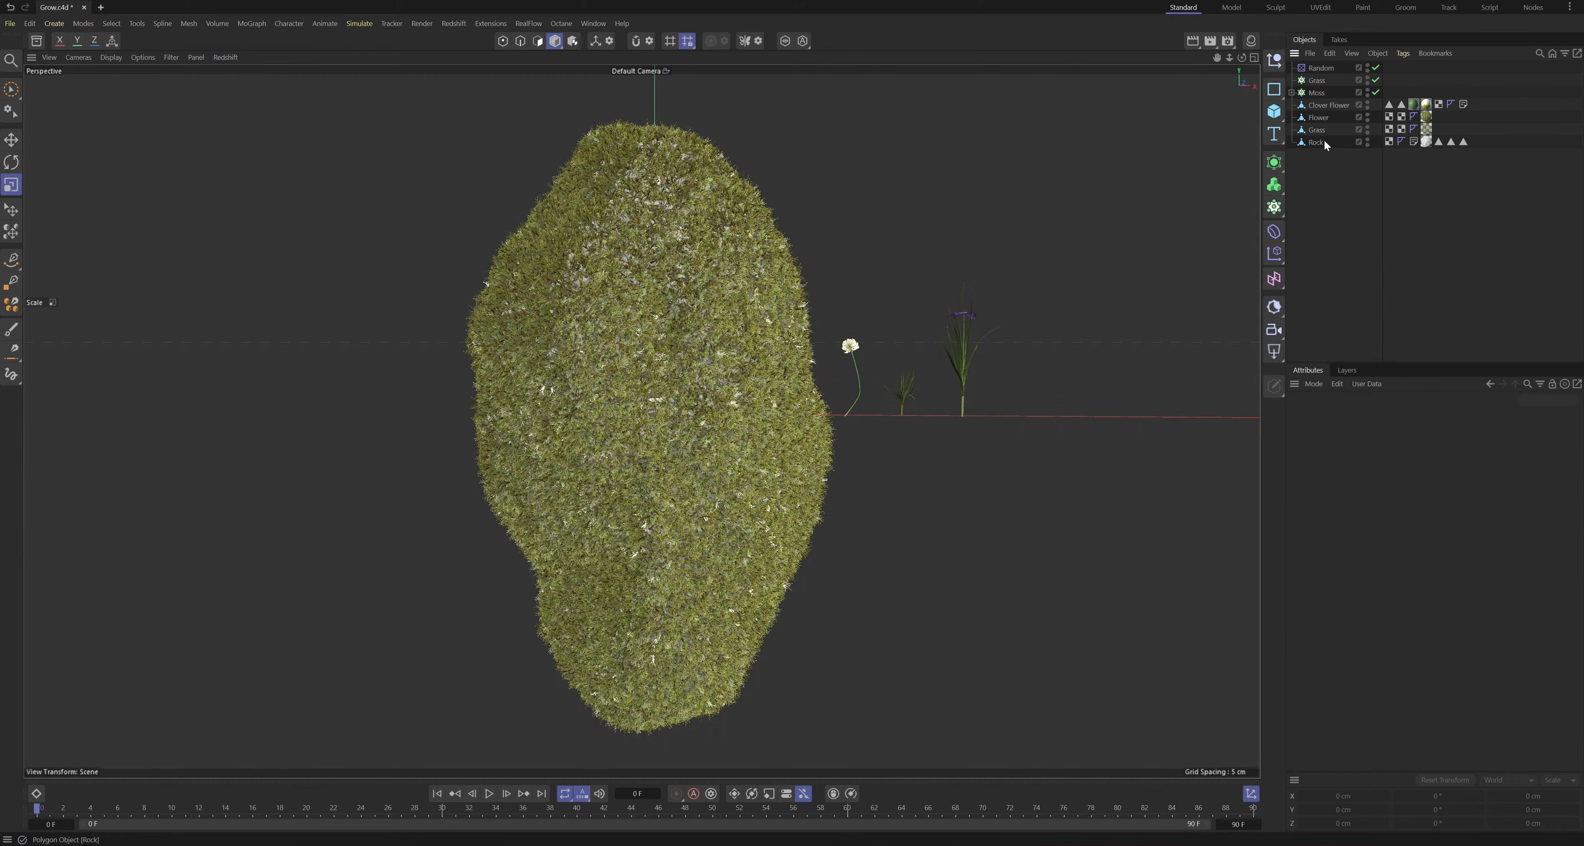
drag(1316, 82, 1316, 83)
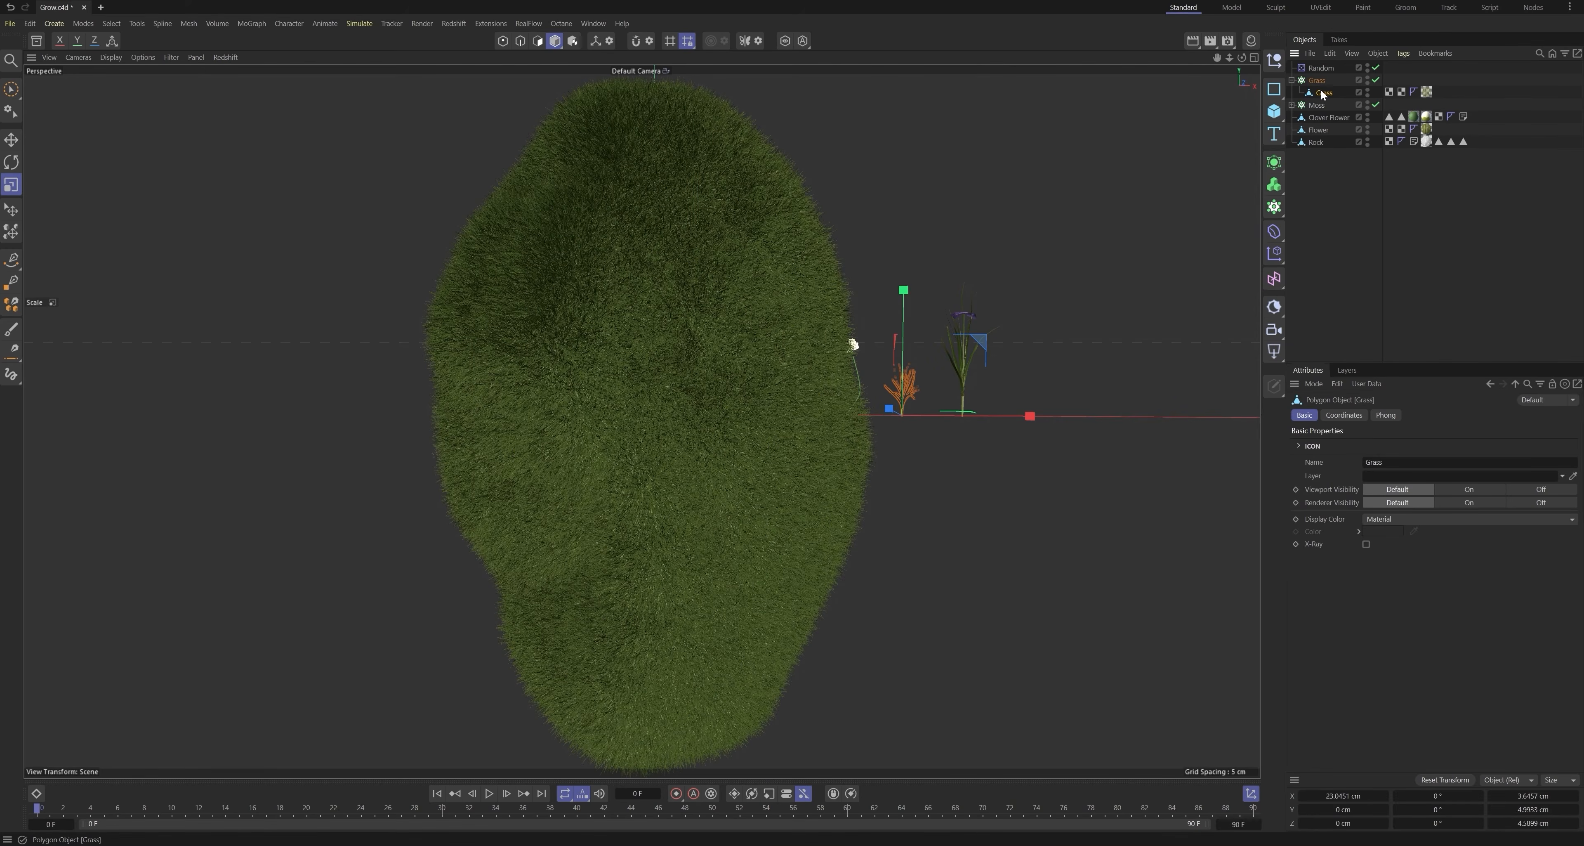
Step: Set the Grass Cloner's clone count to 10000
click(1320, 80)
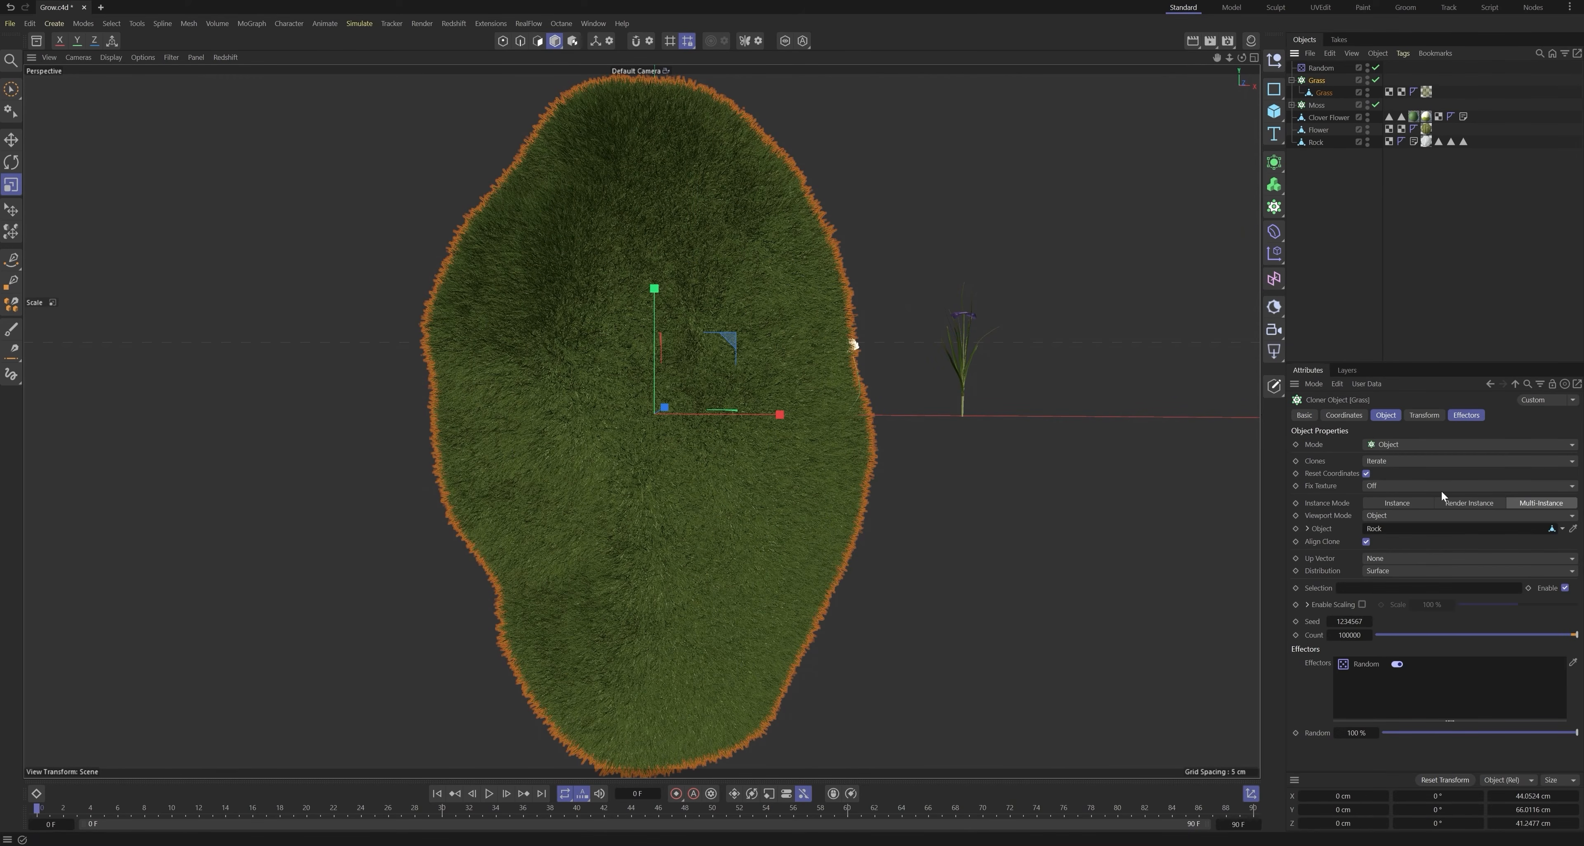
double_click(1356, 639)
text(10000)
key(Return)
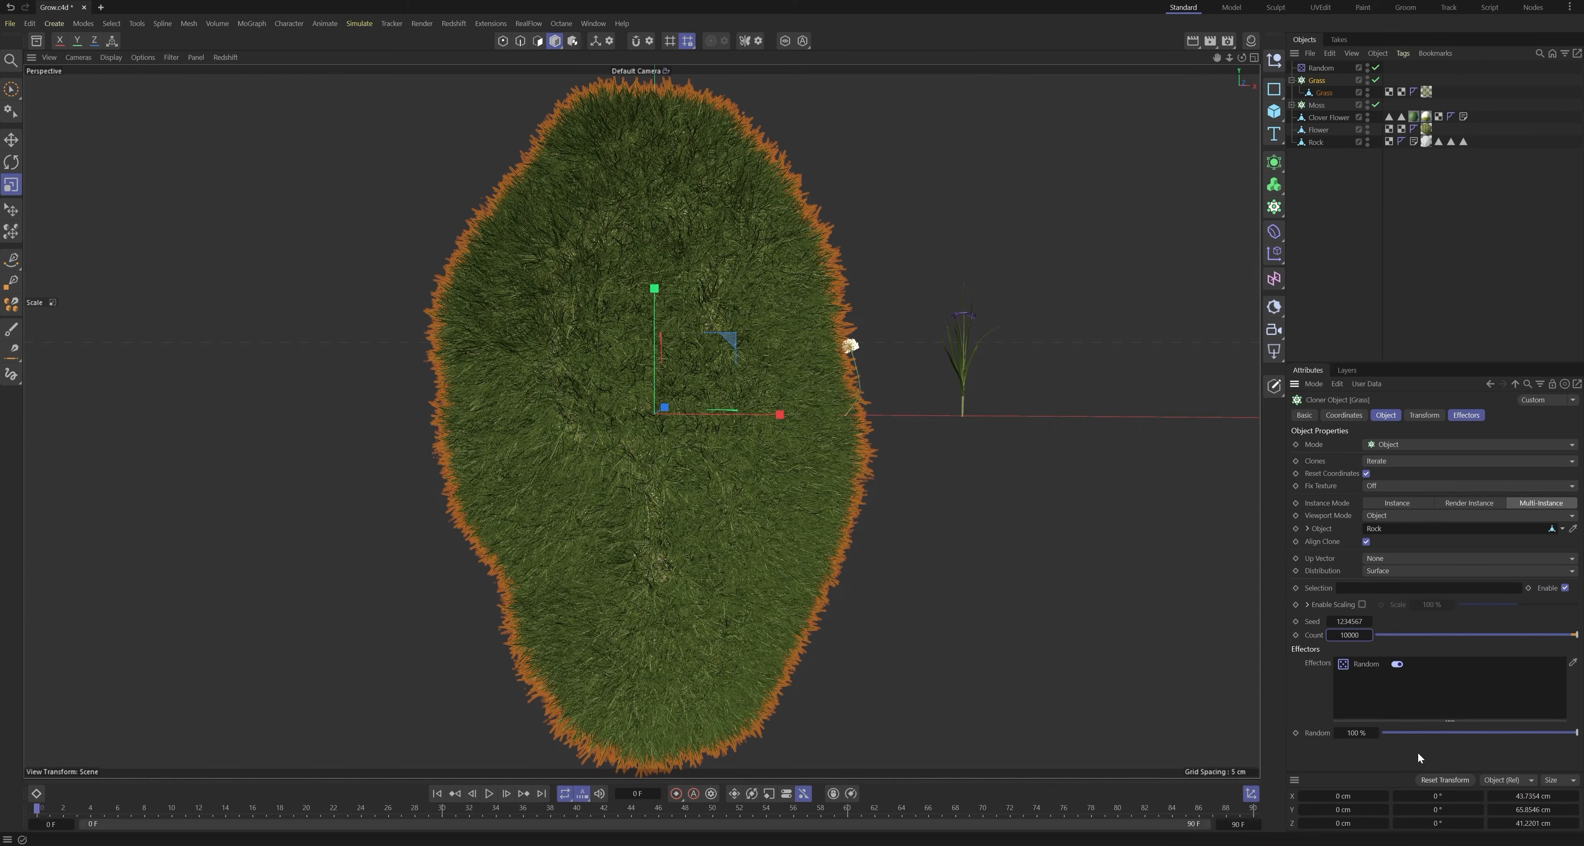
Step: Scale the Grass object inside its Cloner uniformly down to about 2.1 cm tall
click(1339, 91)
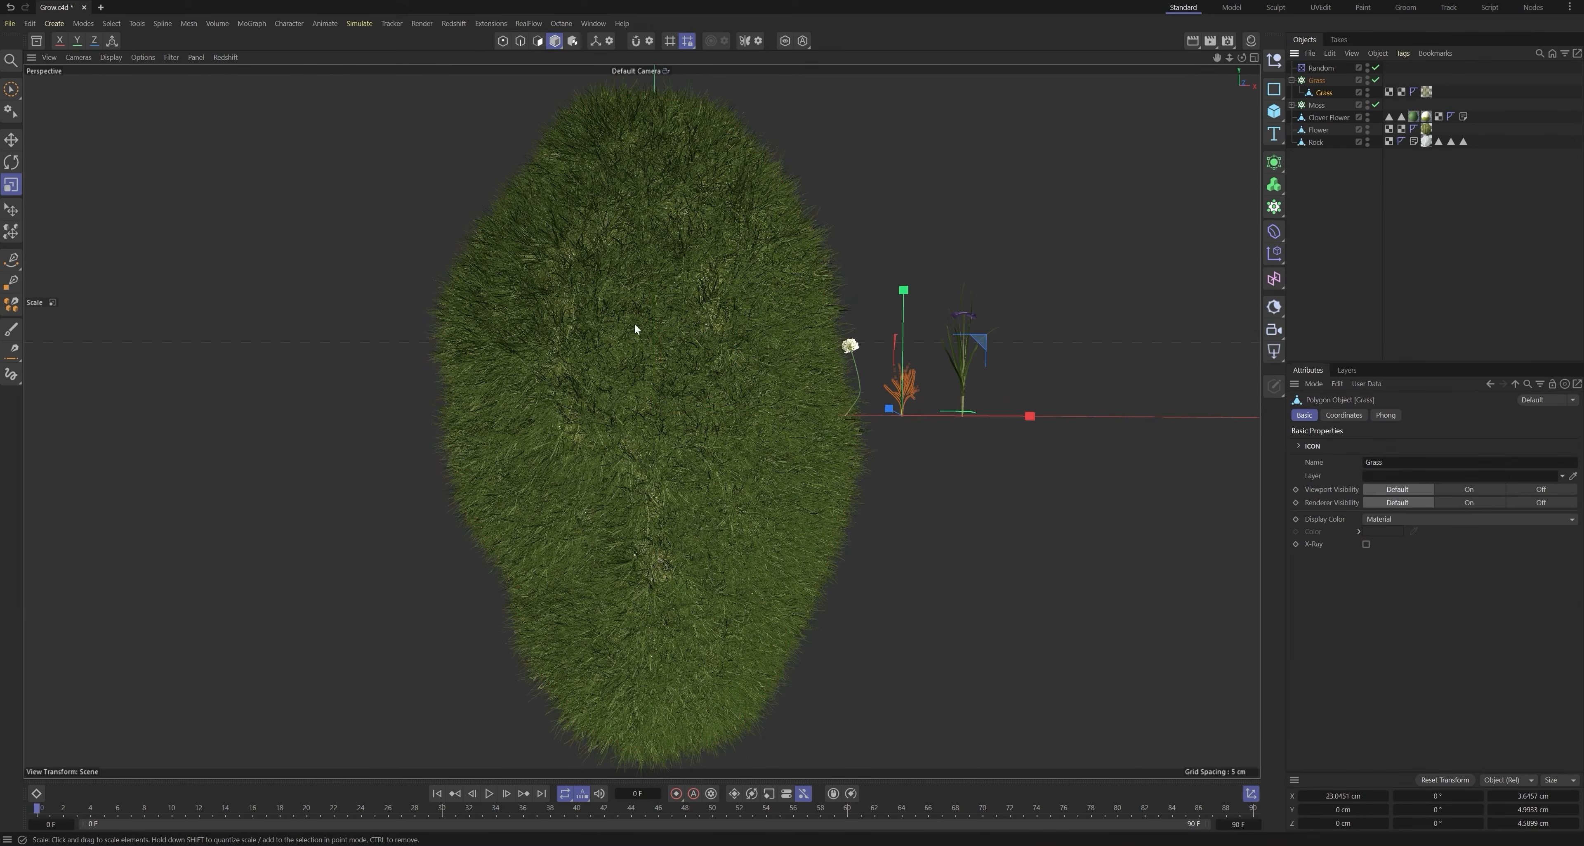
mouse_move(1133, 358)
mouse_down()
mouse_move(710, 400)
mouse_move(869, 393)
mouse_move(808, 388)
mouse_up()
scroll(807, 388, up, 8)
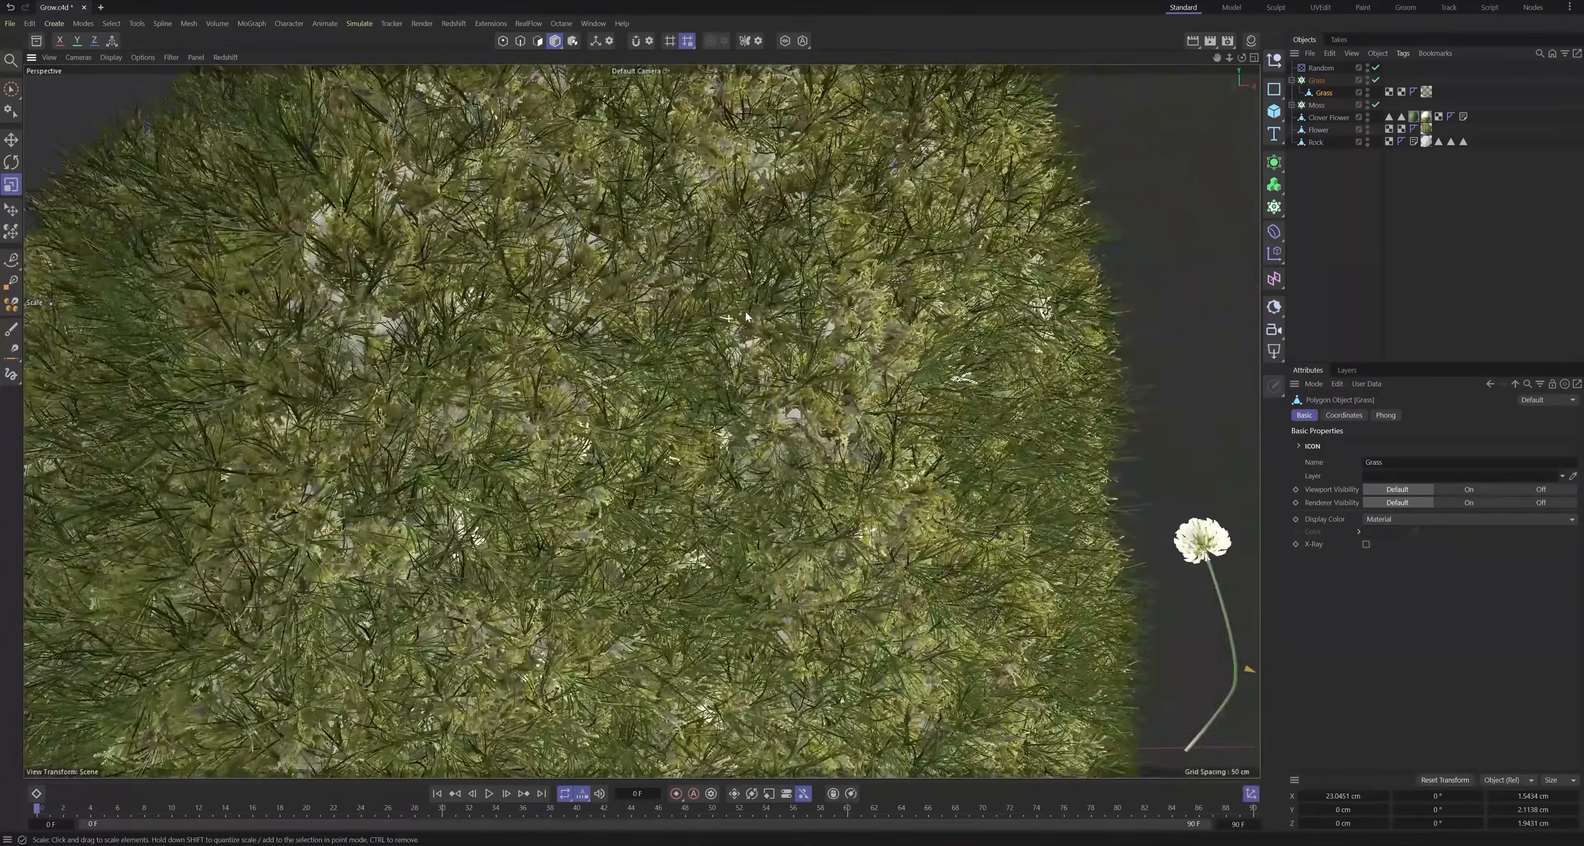
mouse_move(746, 310)
alt+mouse_down()
mouse_move(873, 314)
mouse_move(725, 321)
alt+mouse_up()
Step: Set the Grass Cloner's clone count to 30000
click(726, 321)
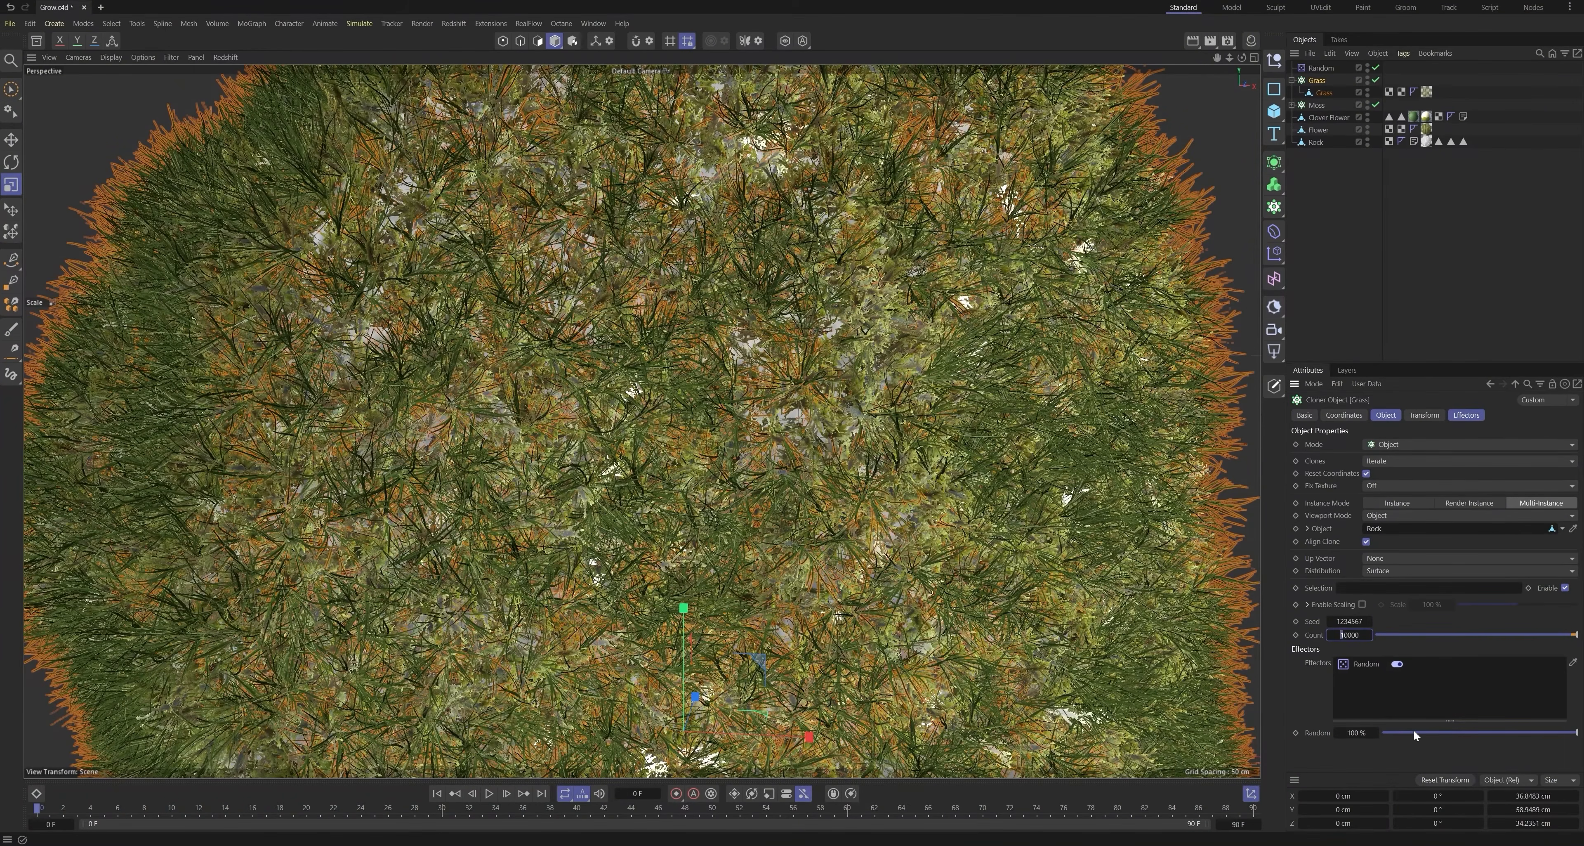
text(5)
key(Return)
Step: Scale the Grass object further down to about 1.6 cm tall and check the coverage around the rock
scroll(1106, 479, down, 3)
click(878, 429)
scroll(861, 479, down, 5)
alt+middle_drag(814, 545, 621, 412)
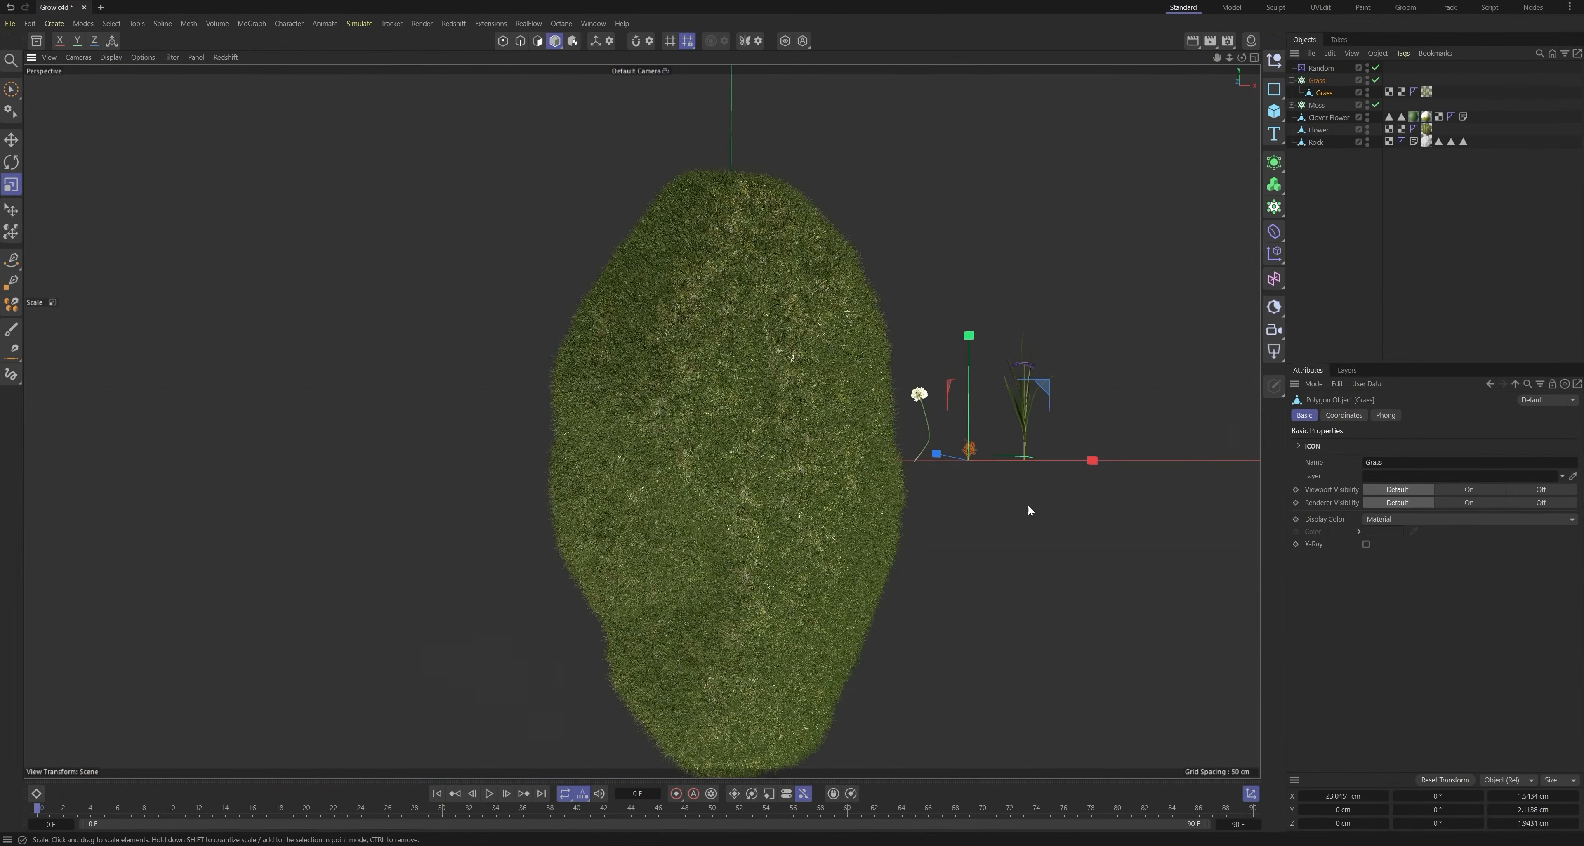
drag(1028, 505, 920, 527)
scroll(776, 475, up, 1)
scroll(776, 475, down, 3)
alt+middle_drag(776, 475, 714, 434)
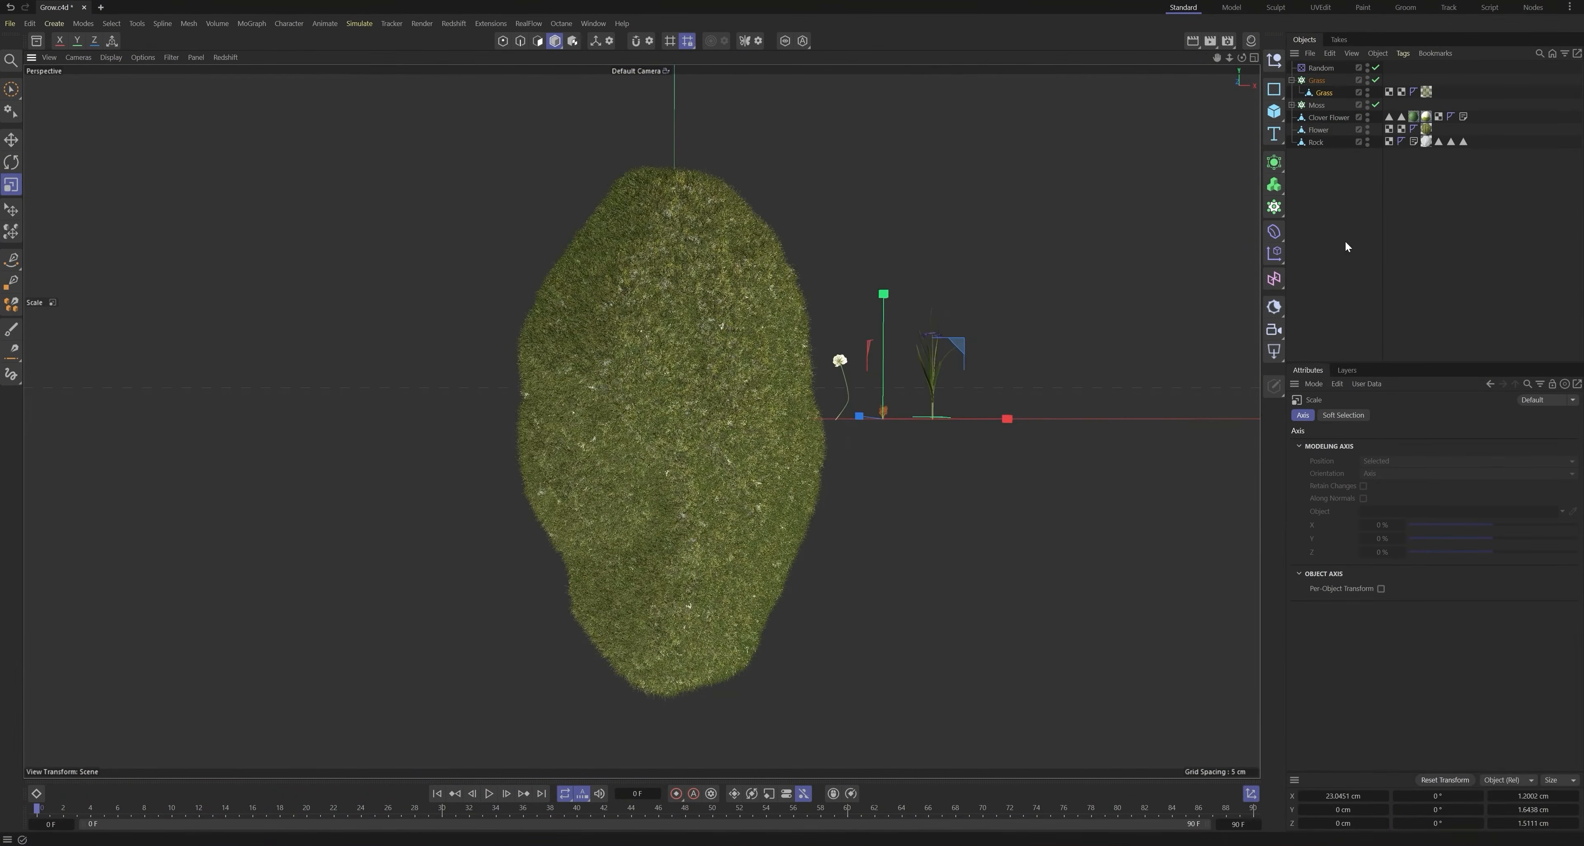
click(1346, 242)
alt+drag(977, 386, 957, 399)
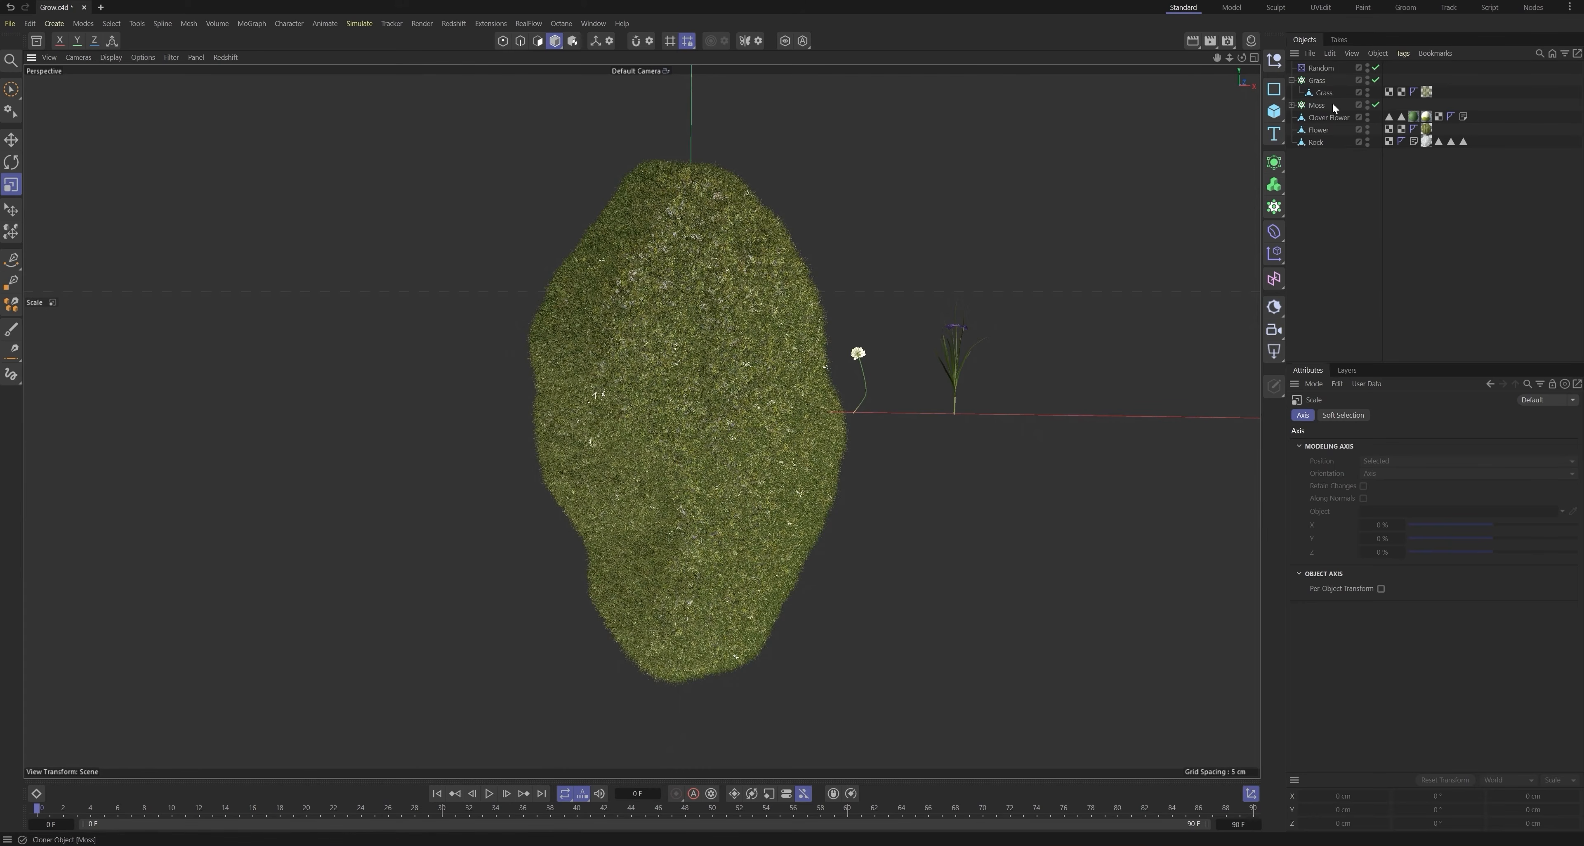
Step: Duplicate the Grass Cloner and delete the grass object inside the copy
click(1322, 82)
ctrl+drag(1322, 78, 1323, 81)
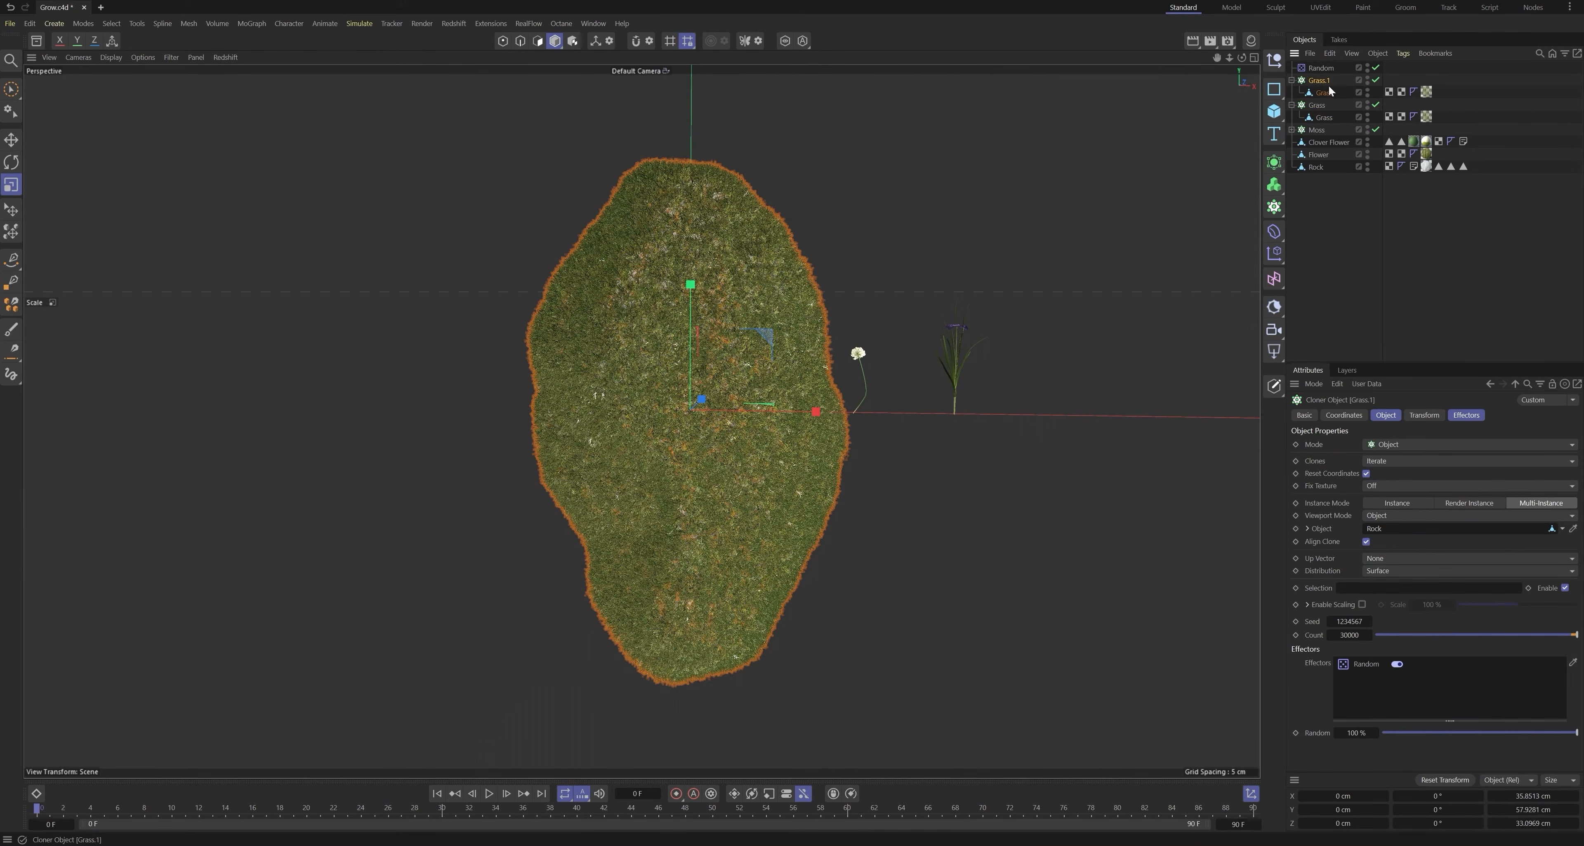
click(1323, 91)
key(Delete)
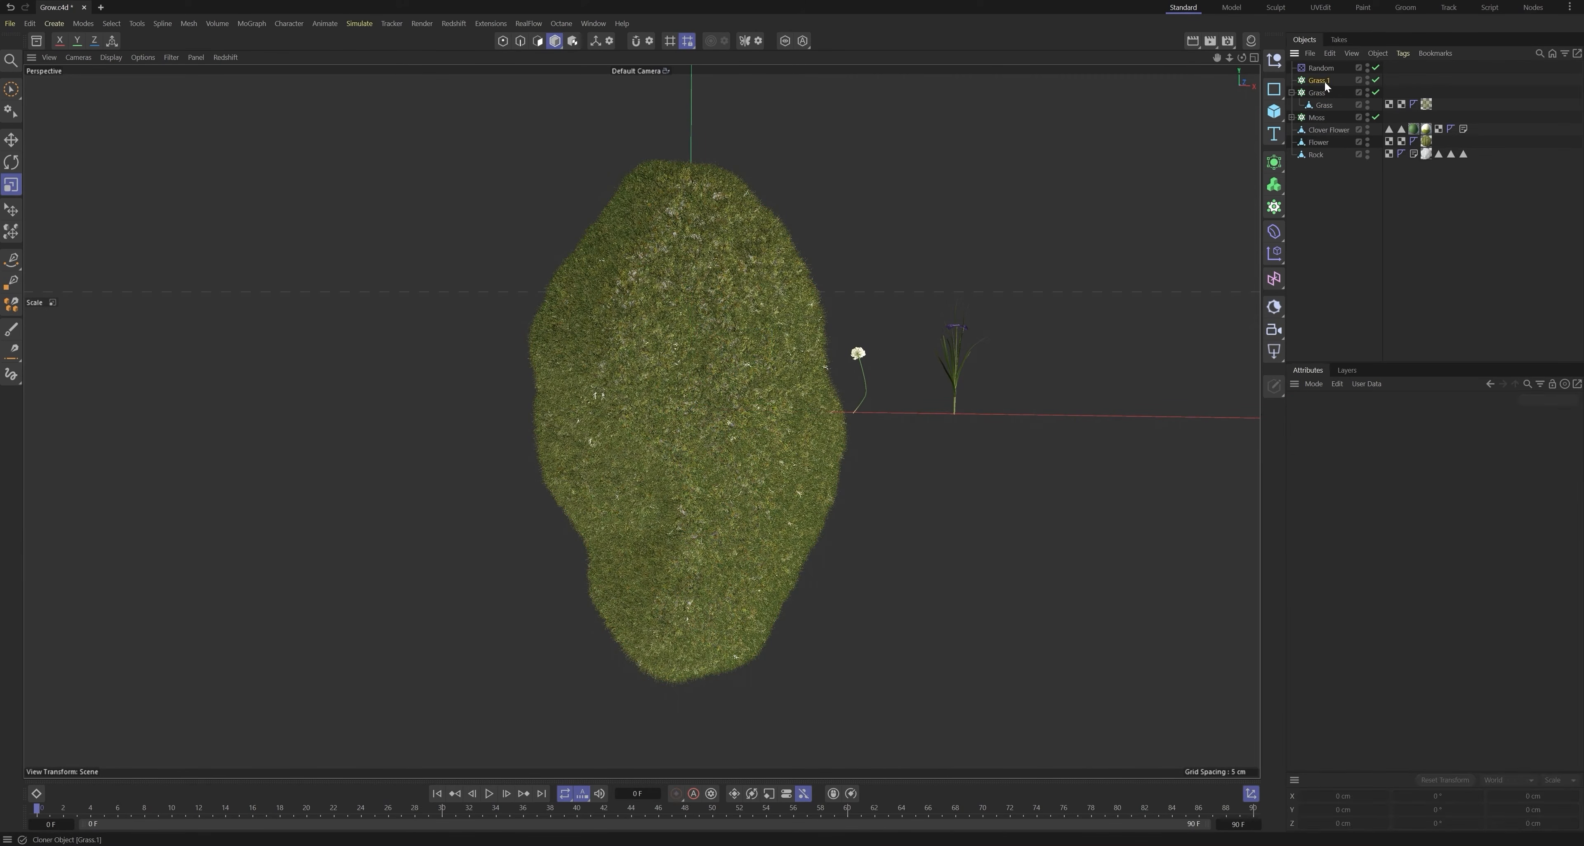
Step: Rename the emptied Cloner copy as Flower1 and place the Flower object inside it
double_click(1323, 81)
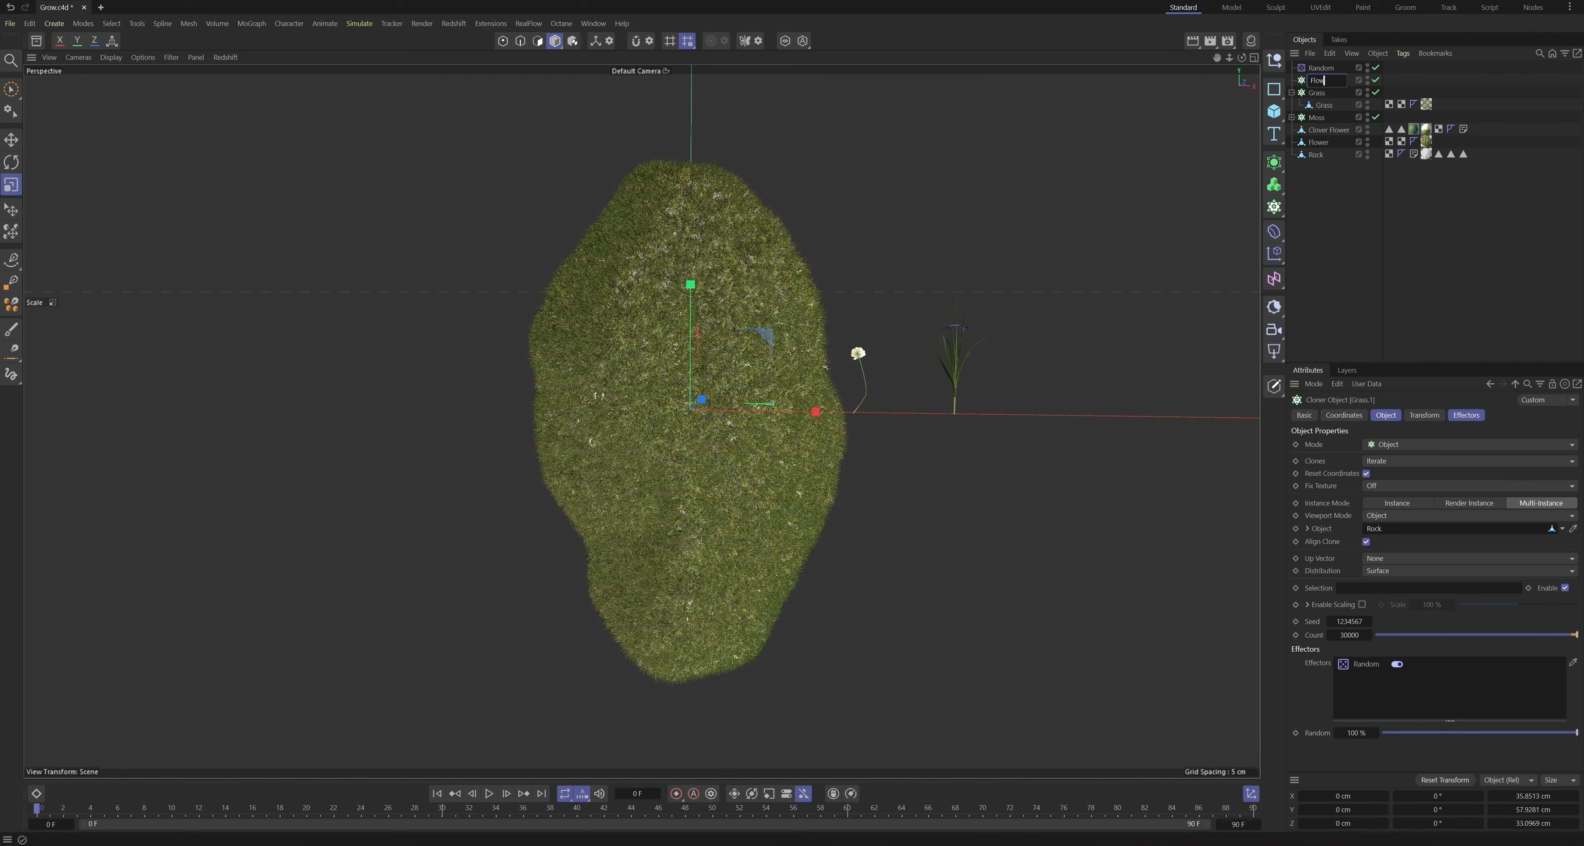
click(1311, 190)
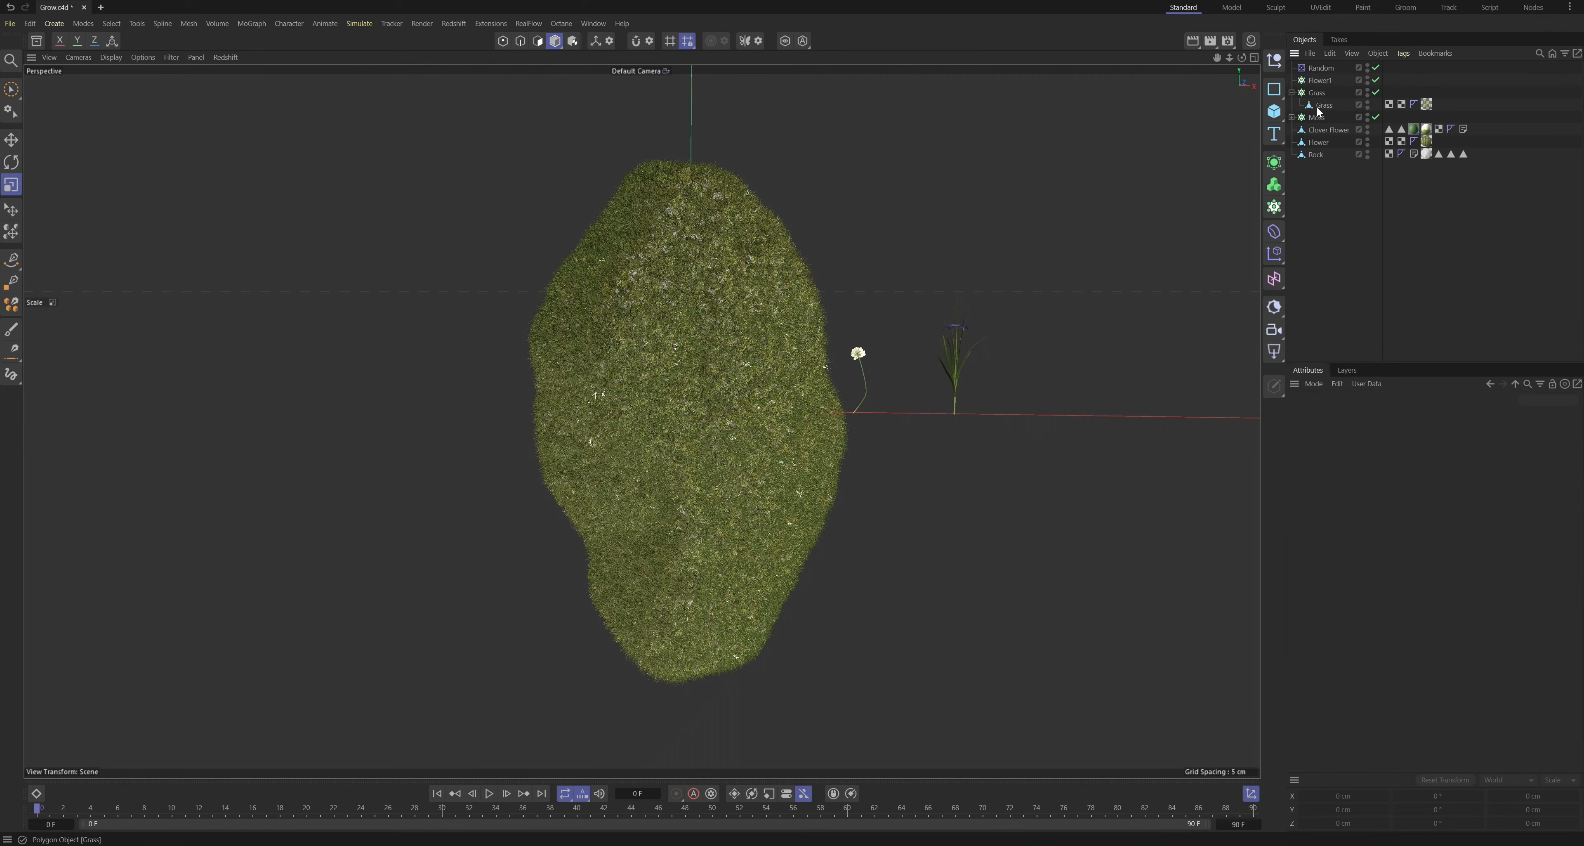
drag(1318, 145, 1316, 83)
Step: Set the Flower1 Cloner's clone count to 100 and inspect the flowers on the rock
click(1315, 84)
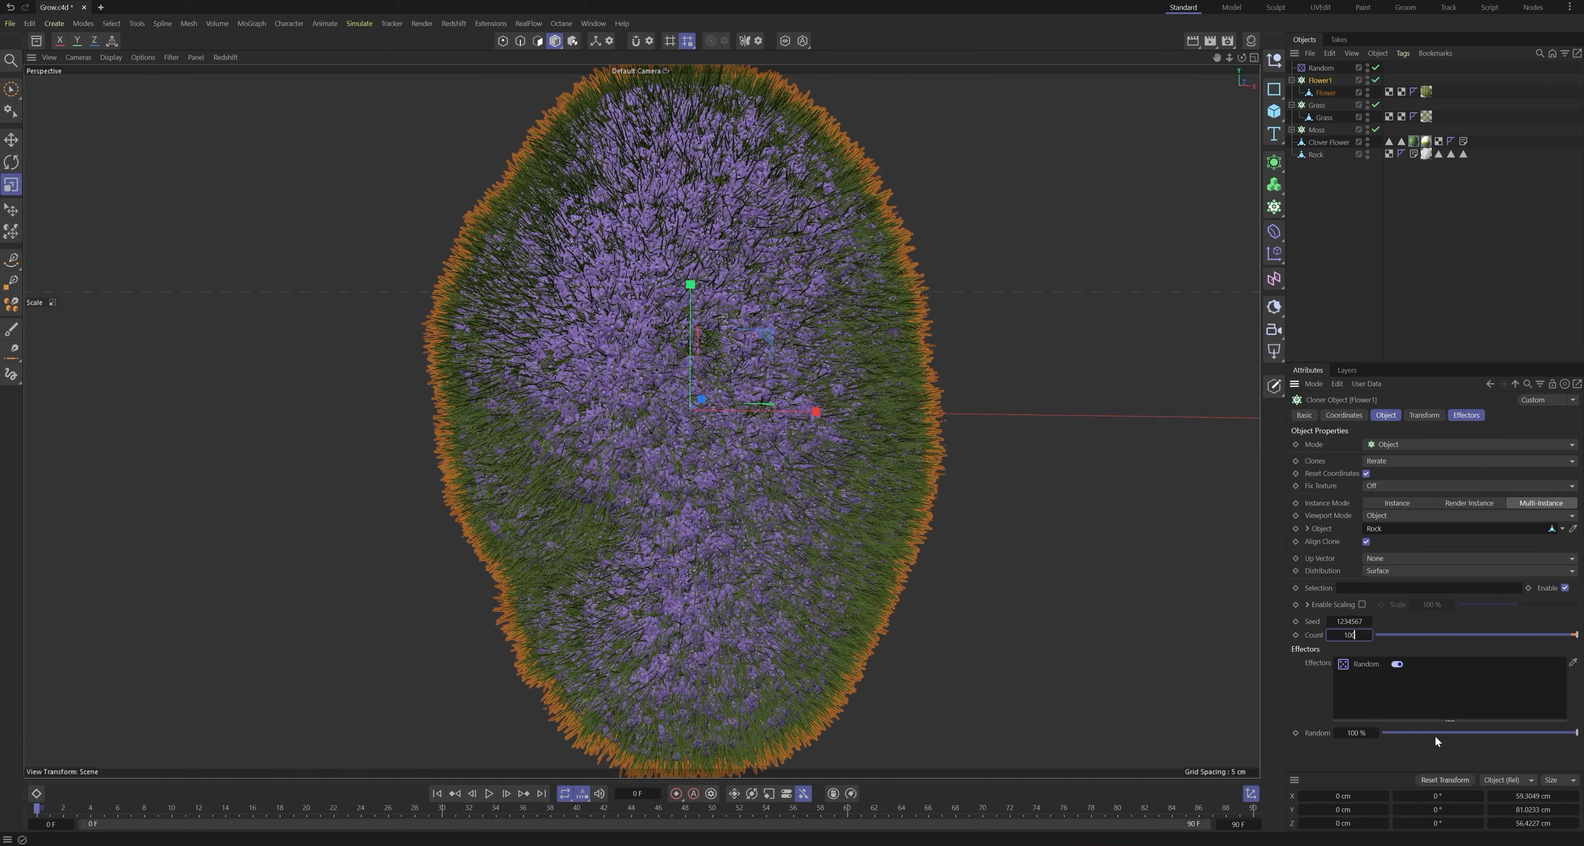
key(Return)
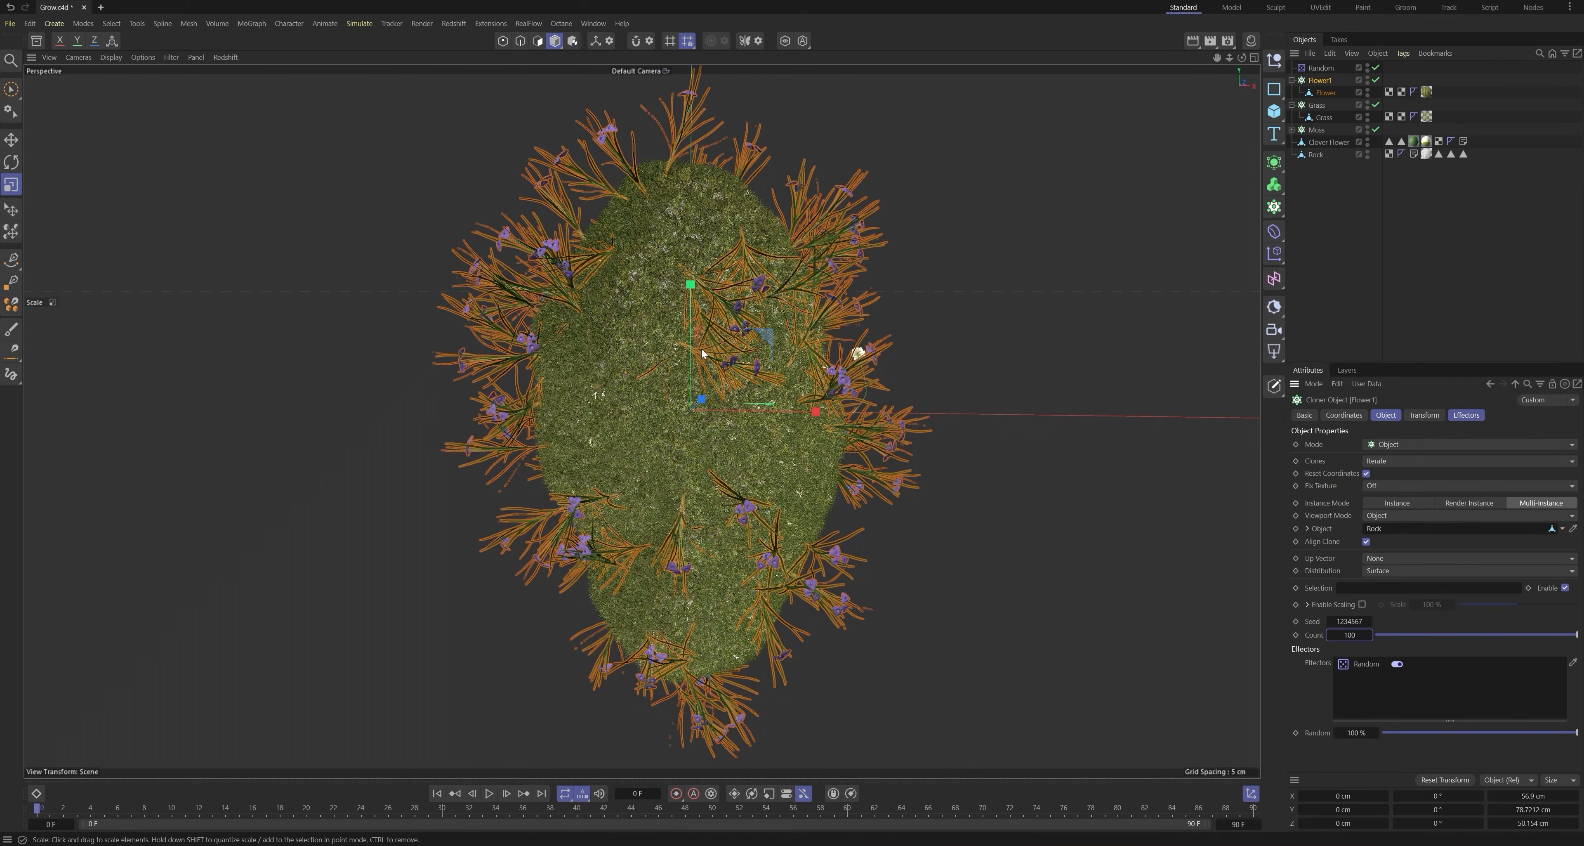
alt+right_drag(723, 352, 776, 357)
alt+drag(747, 380, 852, 387)
Step: Scale the purple Flower object down uniformly so its clones sit small within the grass on the rock
click(1326, 93)
drag(1078, 432, 746, 376)
alt+right_drag(746, 377, 859, 328)
alt+drag(859, 329, 641, 374)
alt+right_drag(641, 374, 943, 435)
alt+middle_drag(944, 435, 771, 383)
alt+drag(771, 382, 723, 388)
click(1354, 184)
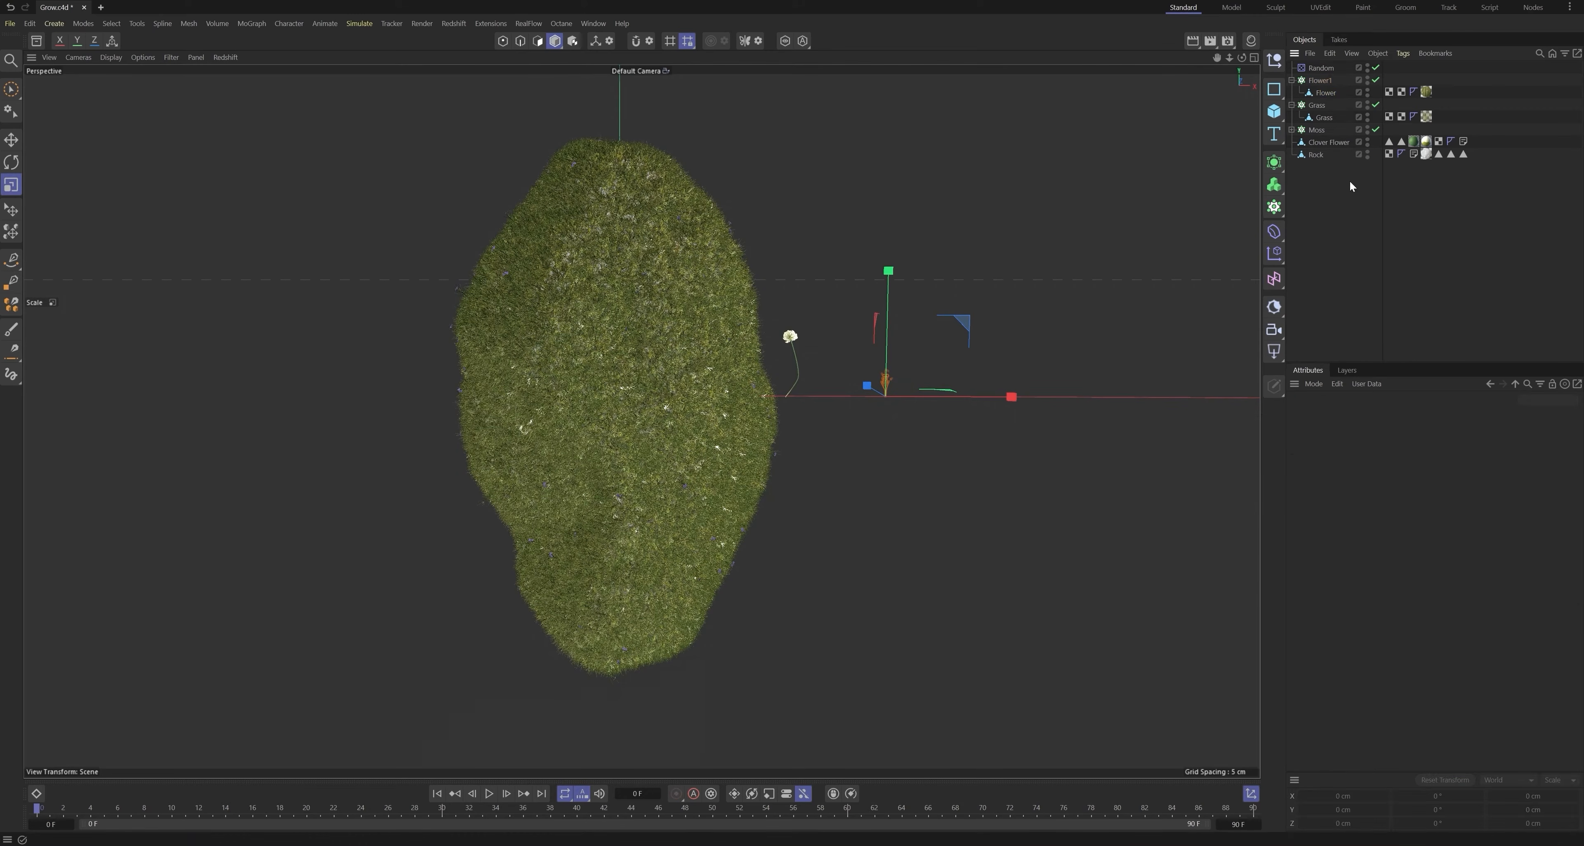
Step: Duplicate the Flower1 Cloner and replace the Flower object in the copy with the Clover Flower object
click(1324, 81)
ctrl+drag(1325, 82, 1336, 77)
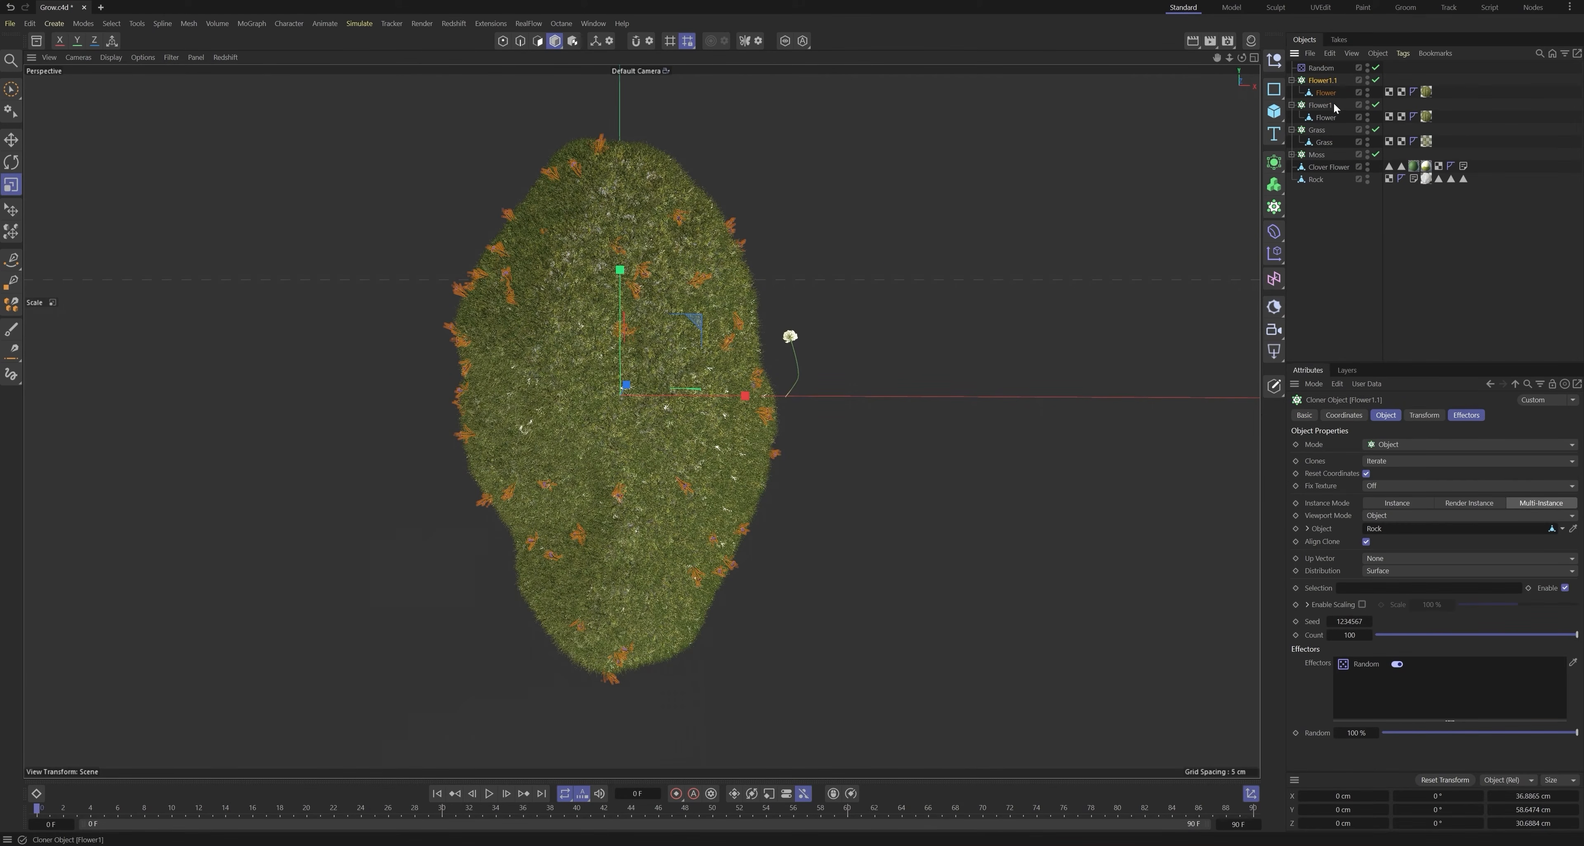
click(1327, 96)
key(Delete)
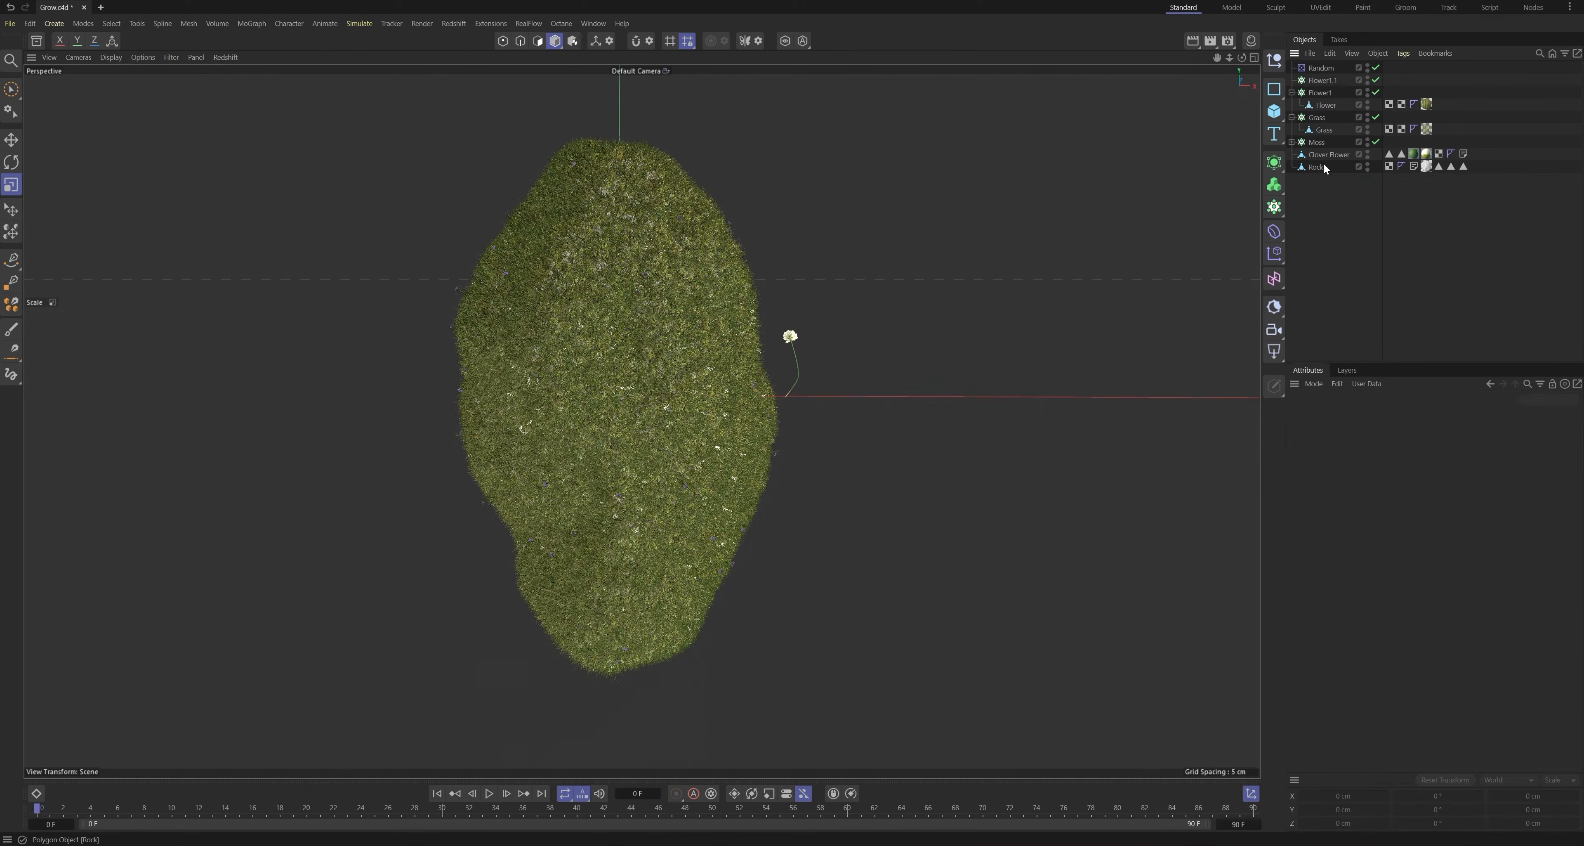
drag(1324, 161, 1322, 81)
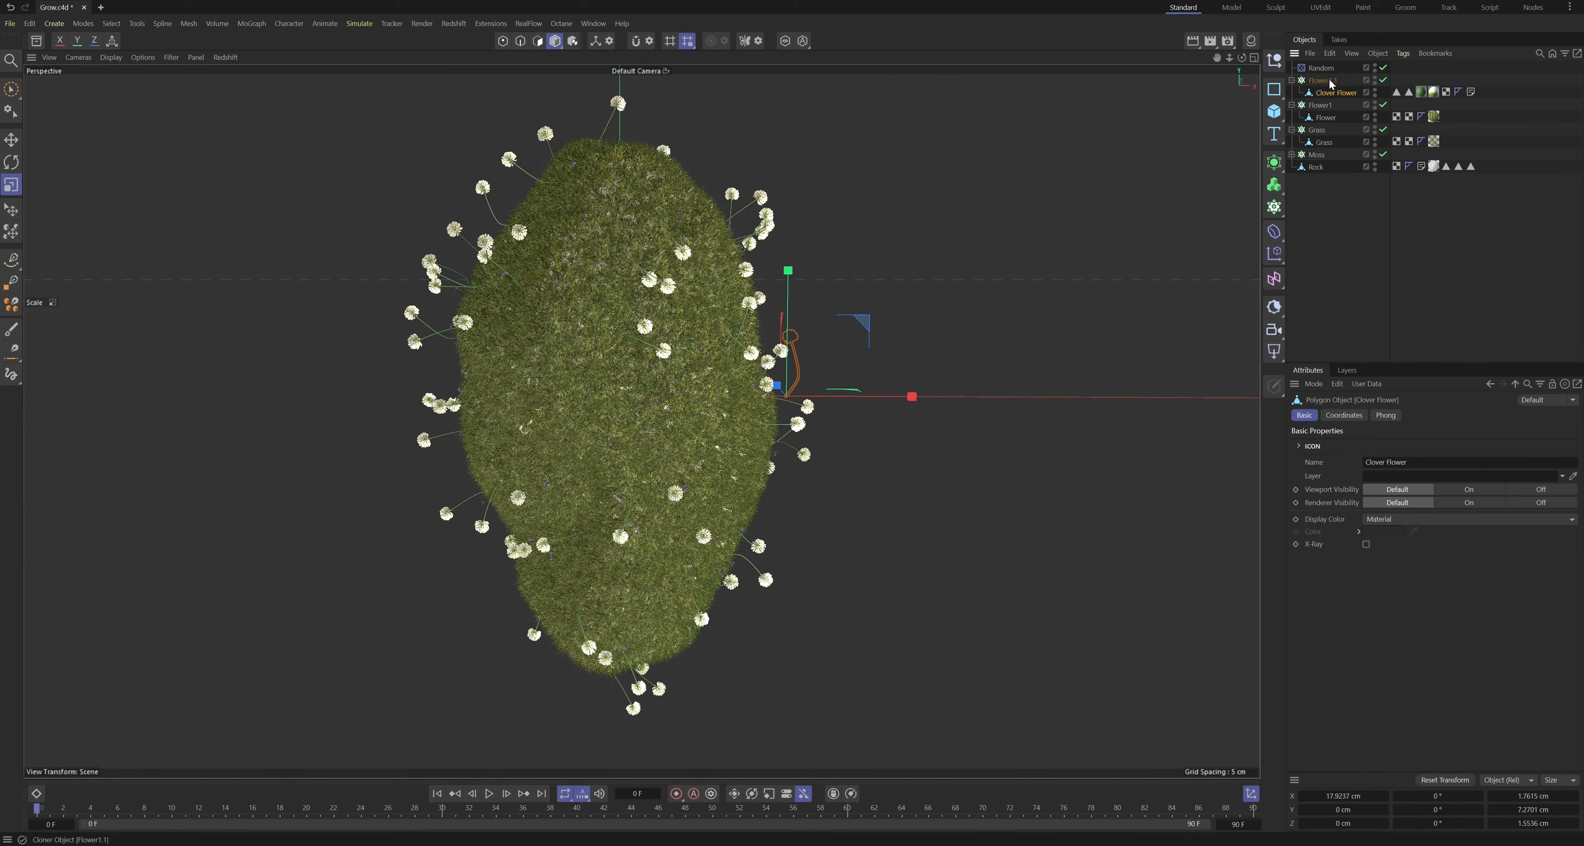
Step: Rename the clover flower Cloner as Flower2 and set its clone count to 70
double_click(1322, 81)
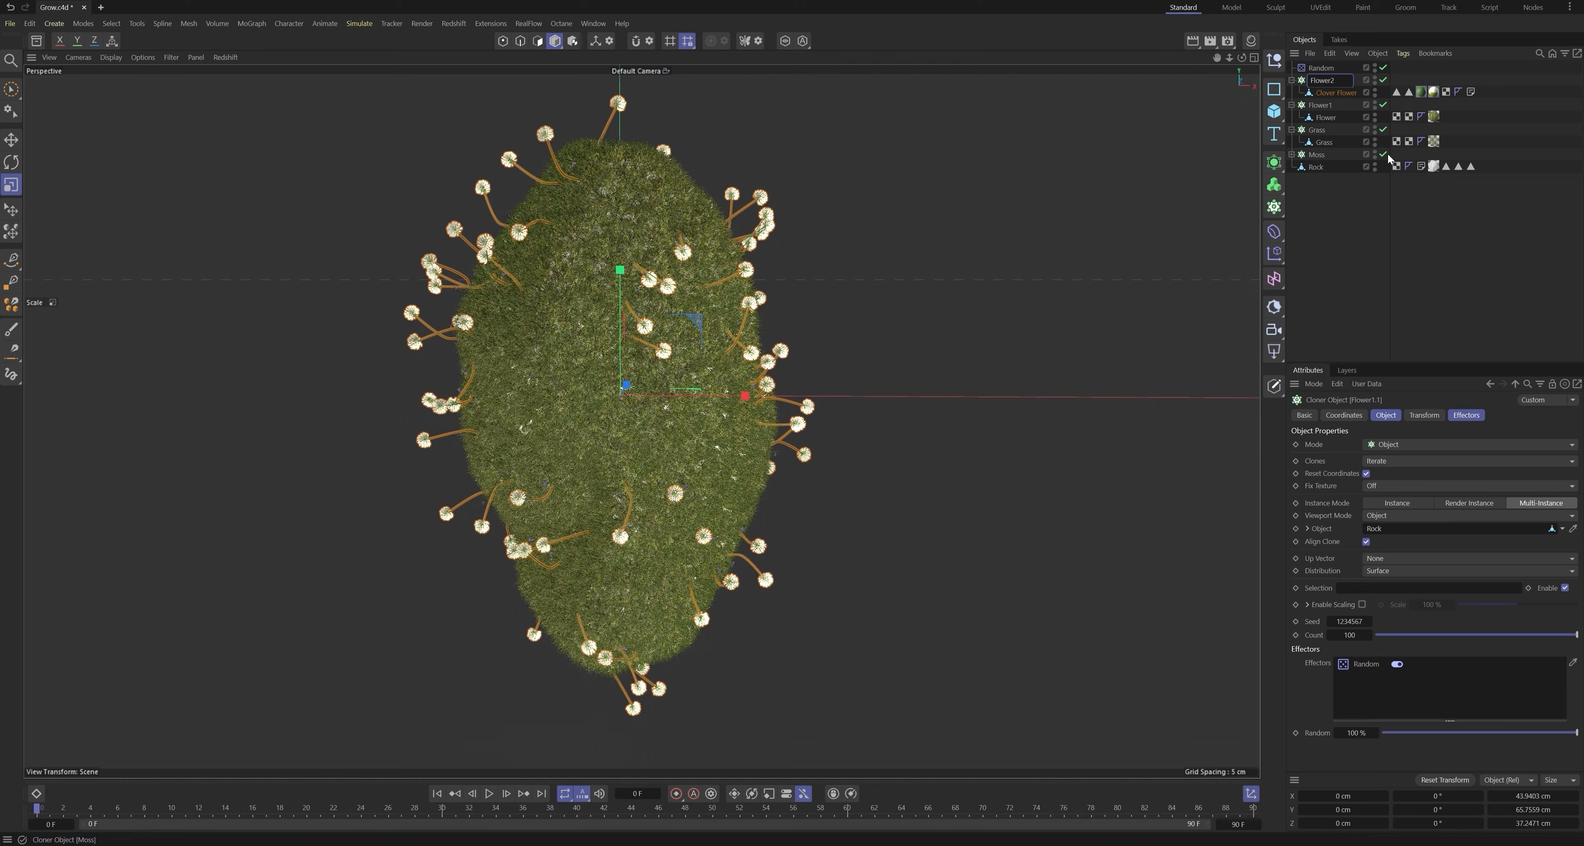
text(Flower2)
key(Return)
click(1352, 635)
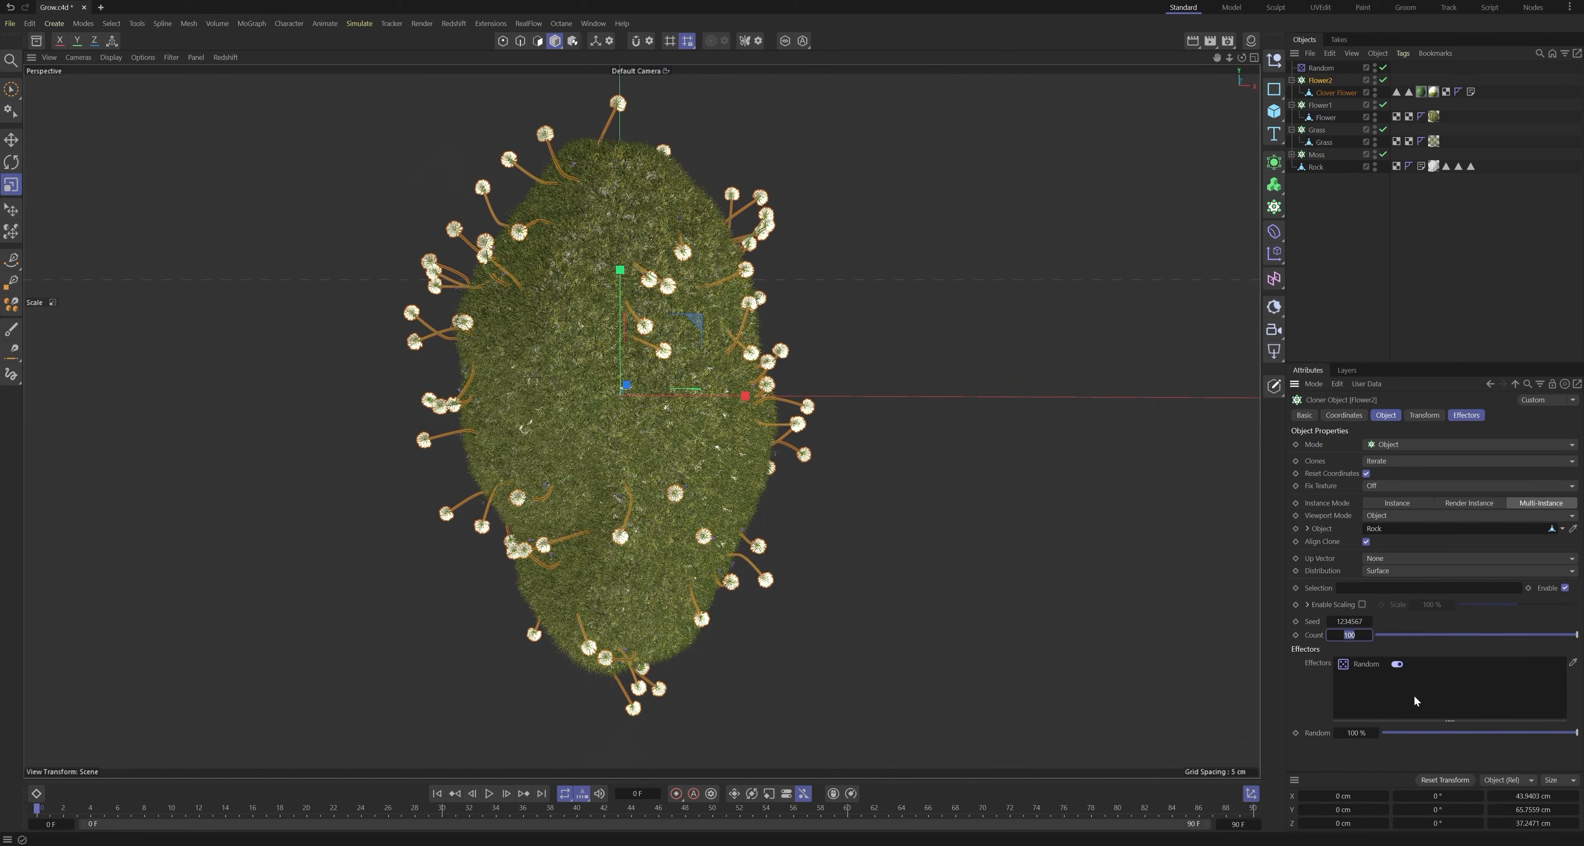
text(70)
key(Return)
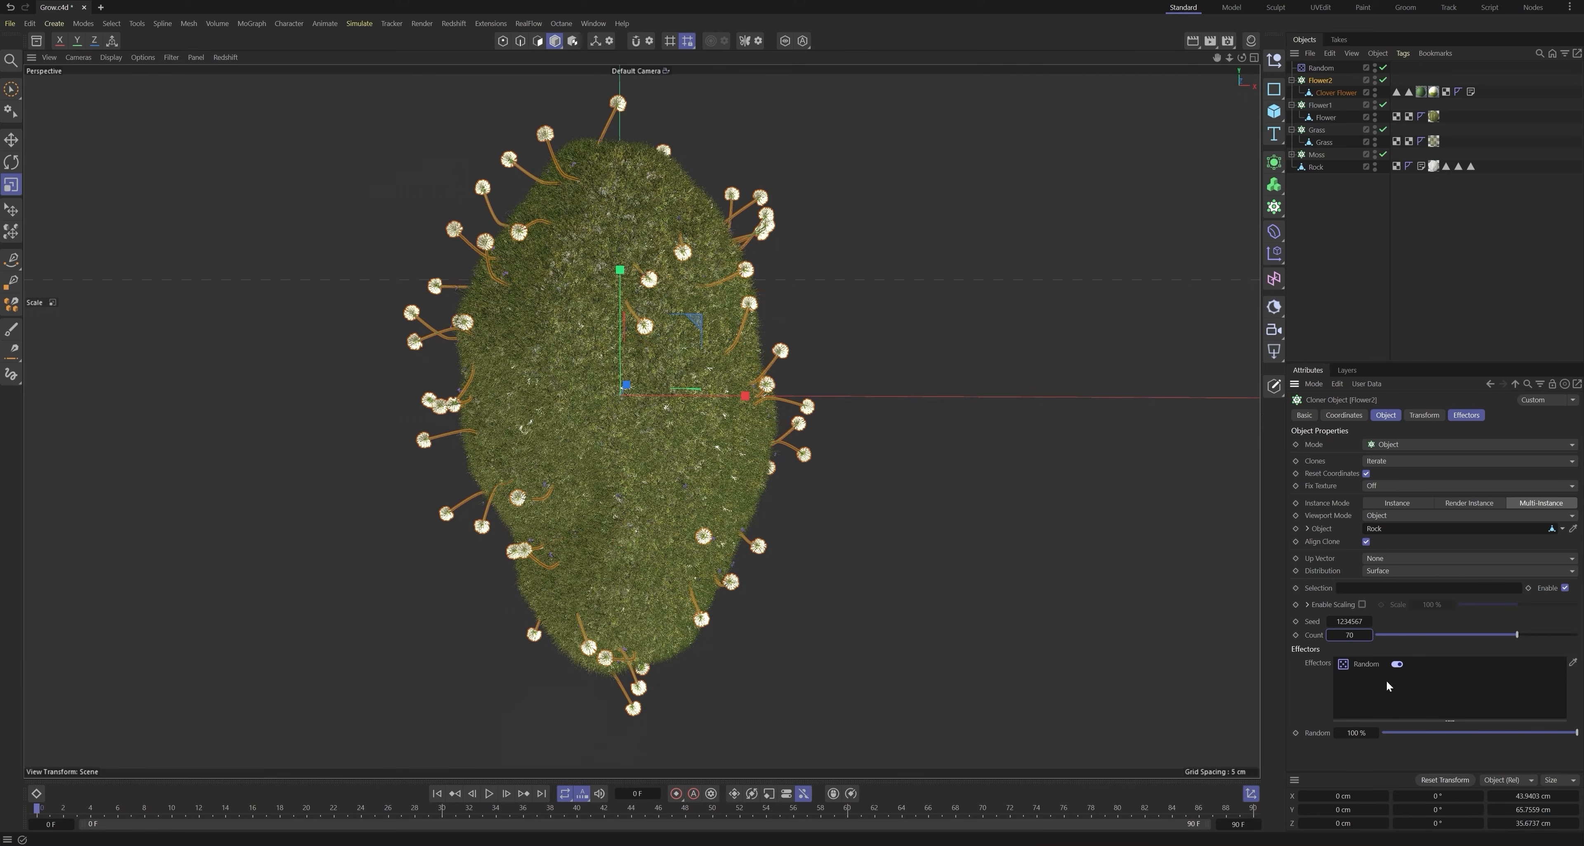
click(1327, 242)
scroll(642, 309, up, 3)
alt+drag(639, 311, 550, 305)
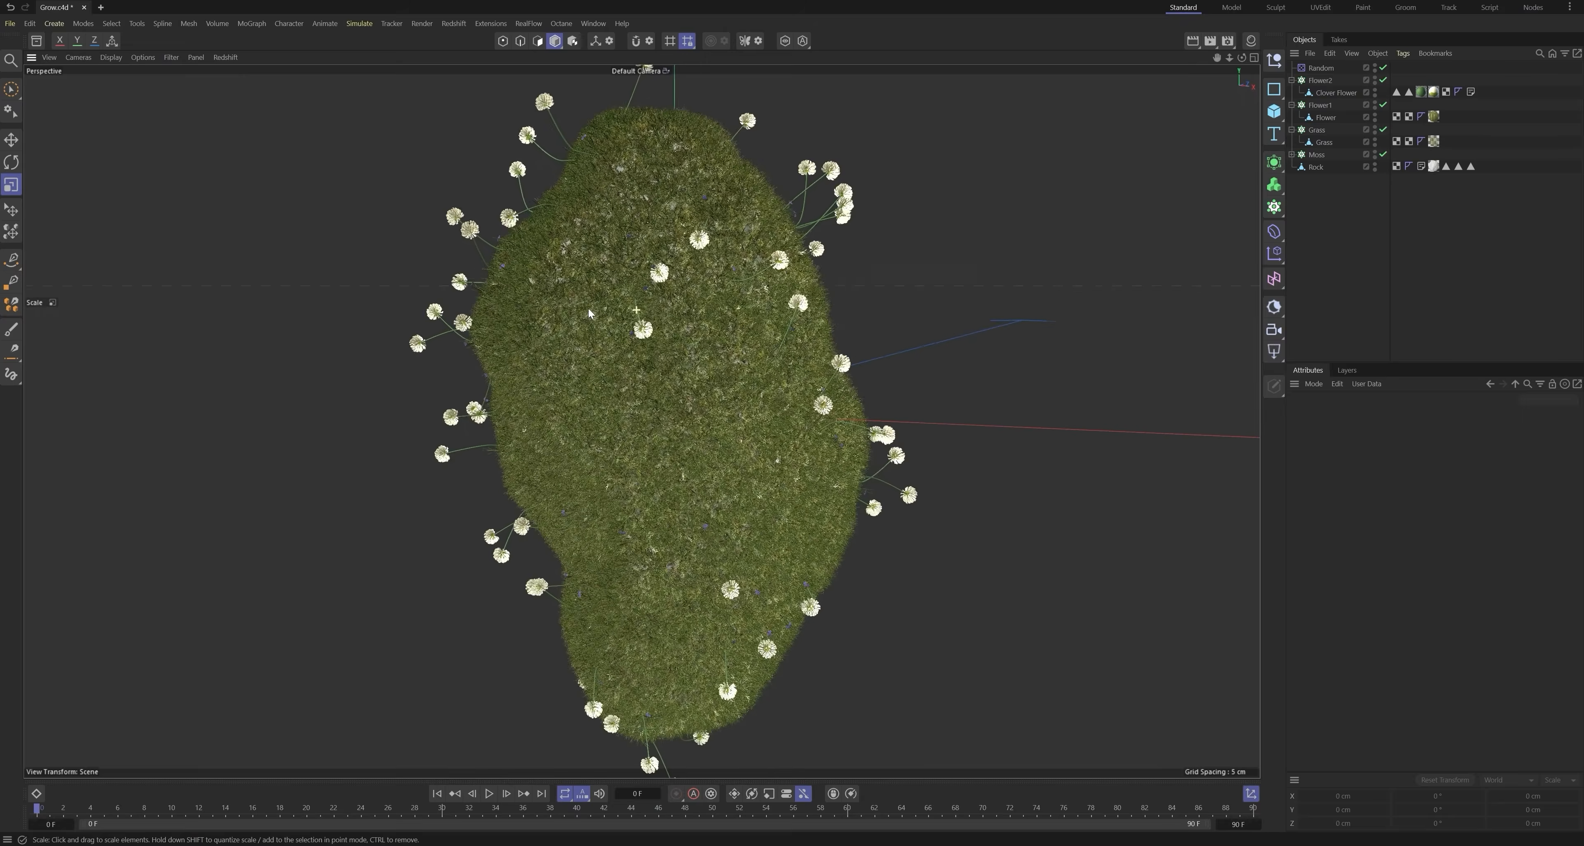
Step: Shift the Clover Flower object's axis up along its stem so the Flower2 clones sit deeper in the grass
click(1335, 92)
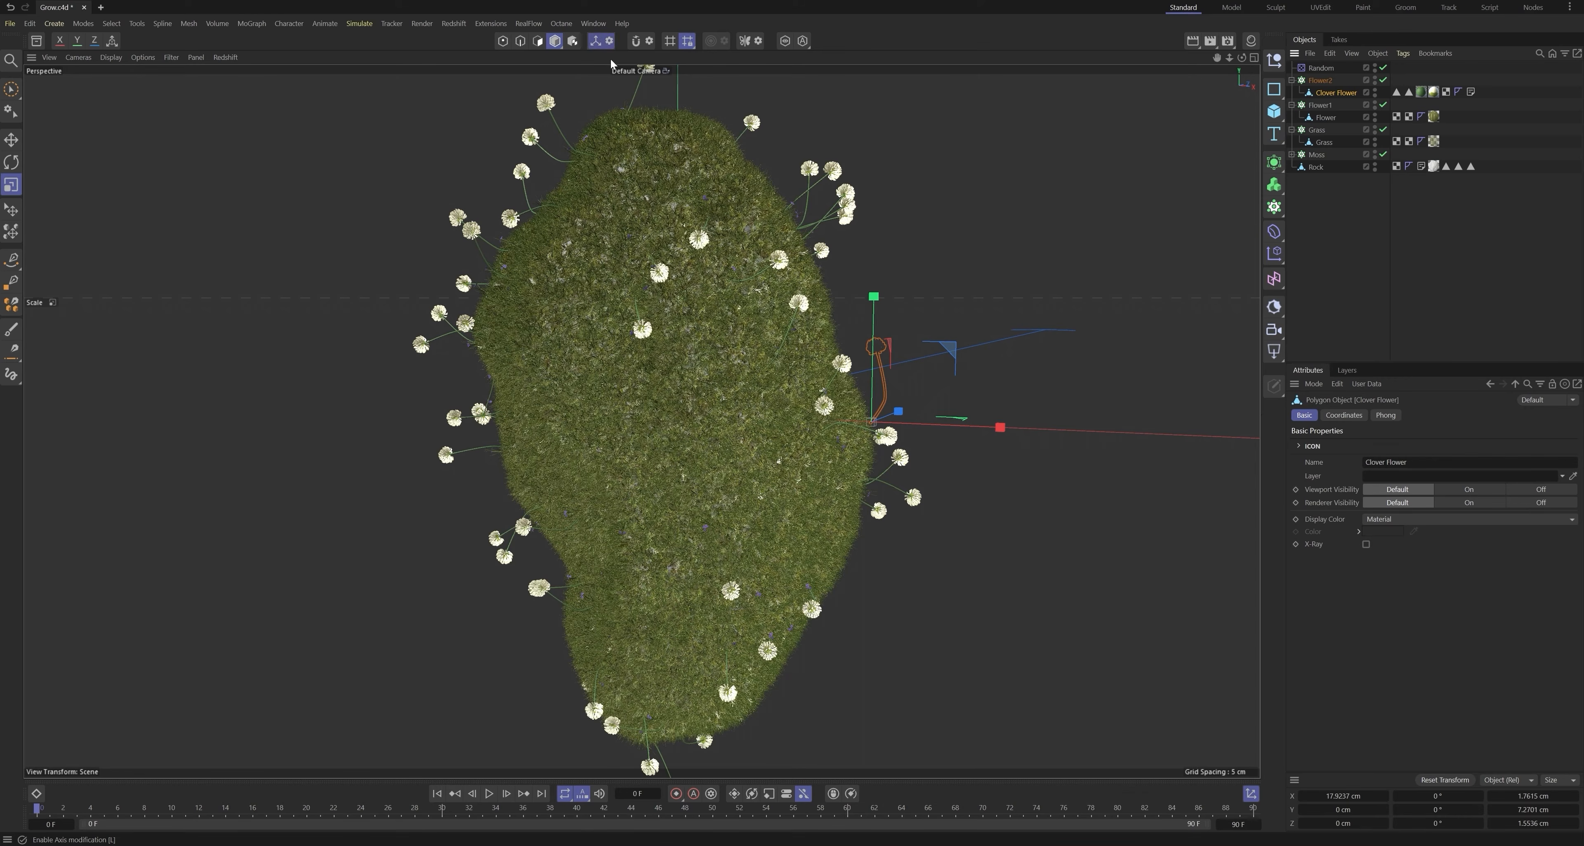
key(e)
key(l)
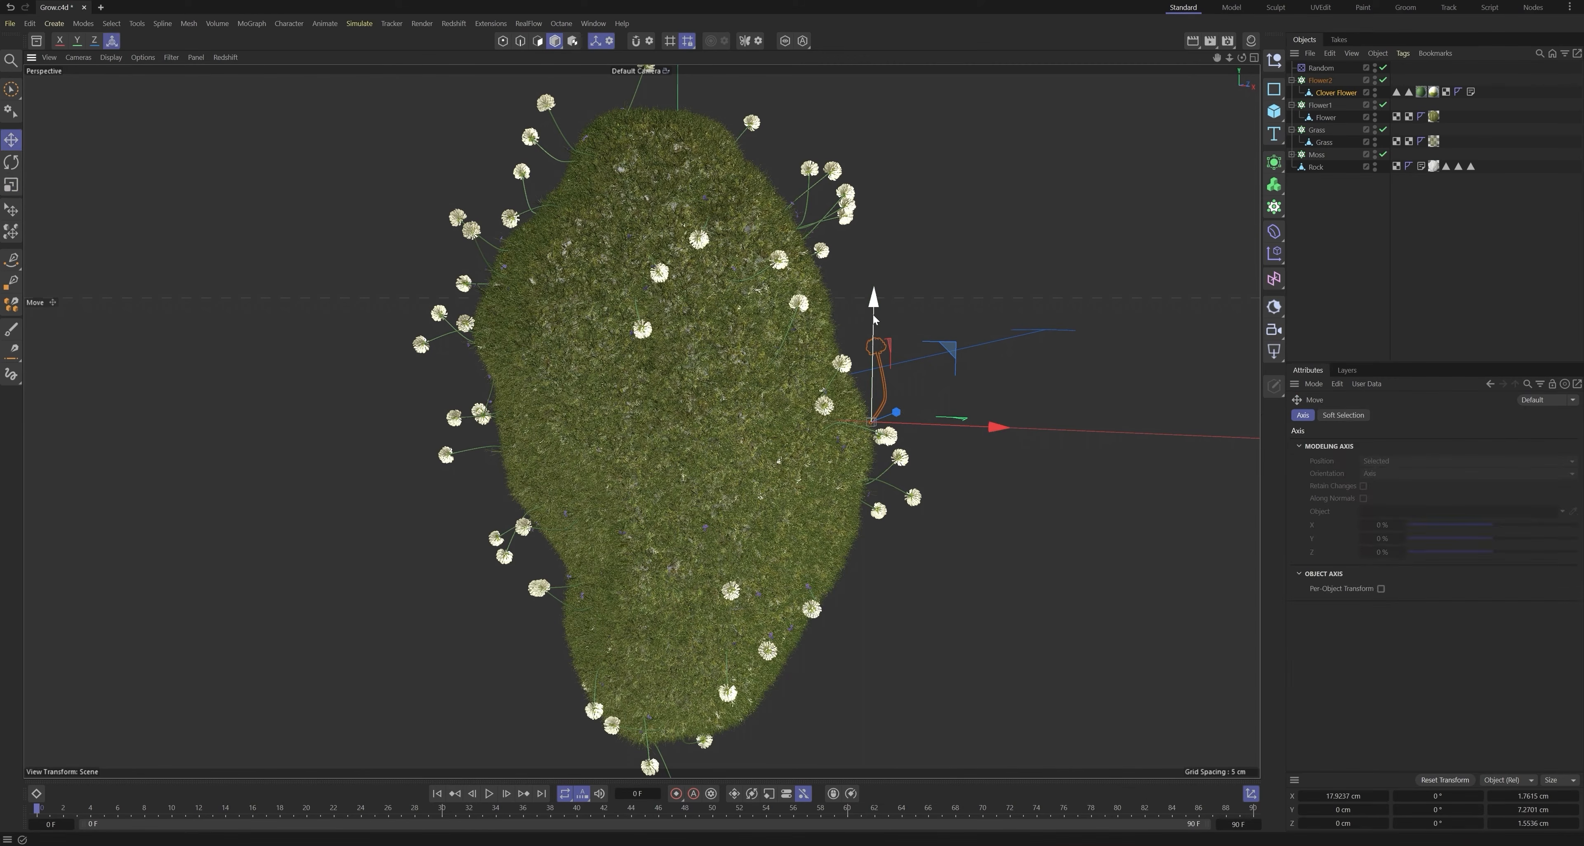
drag(876, 315, 885, 270)
drag(964, 387, 976, 389)
drag(887, 315, 888, 314)
alt+drag(597, 395, 662, 391)
click(1307, 245)
Step: Collapse the expanded Cloner hierarchies in the object list
click(1291, 80)
click(1291, 92)
click(1291, 104)
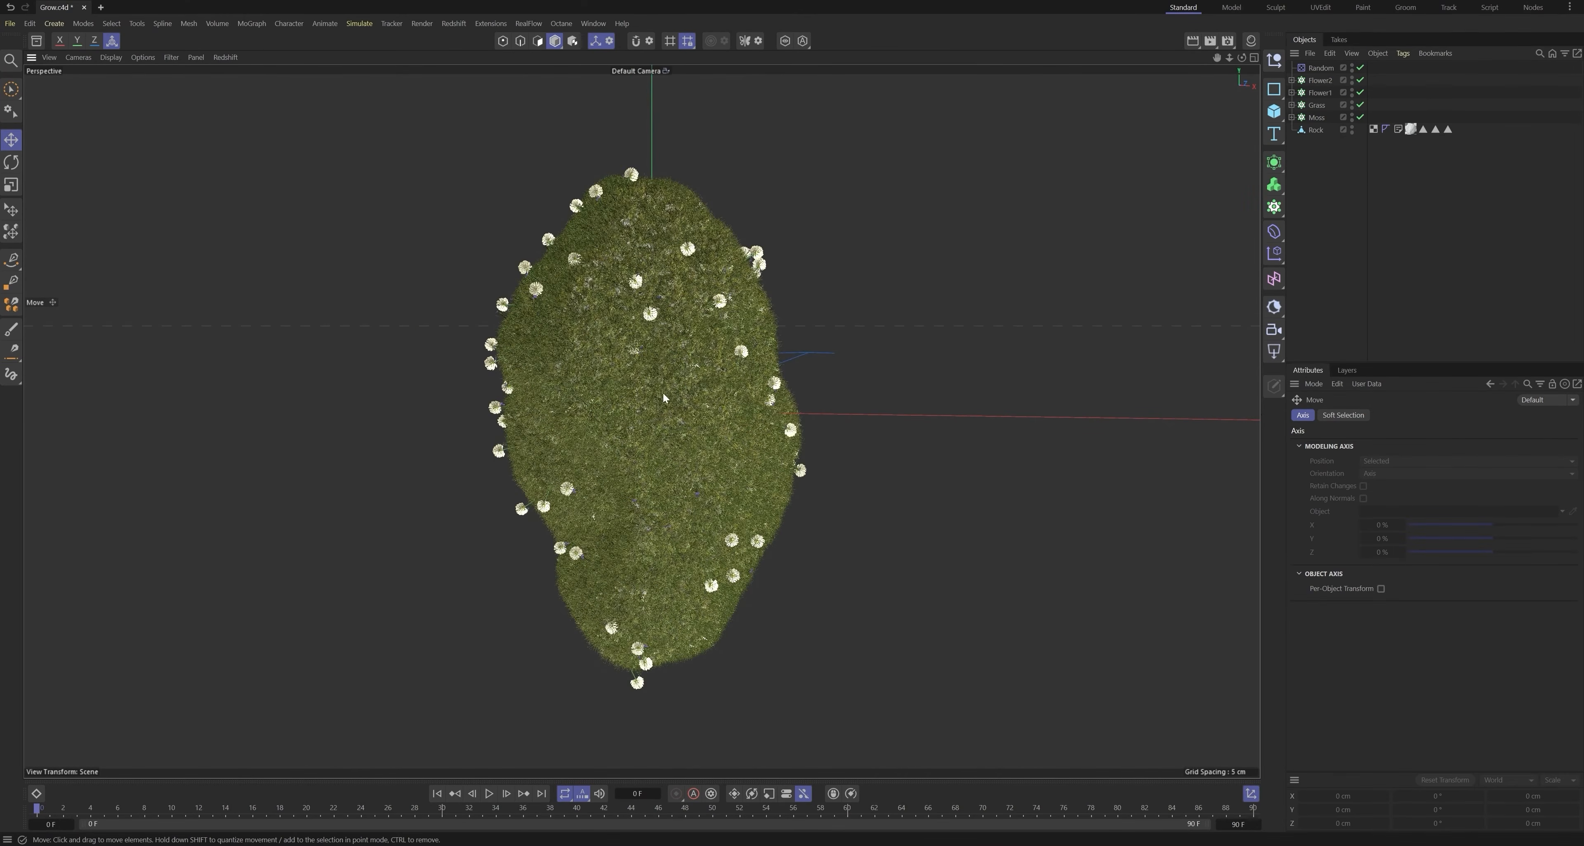
Step: Rotate the Rock object around its vertical axis to turn another side towards the view
click(662, 391)
key(r)
key(w)
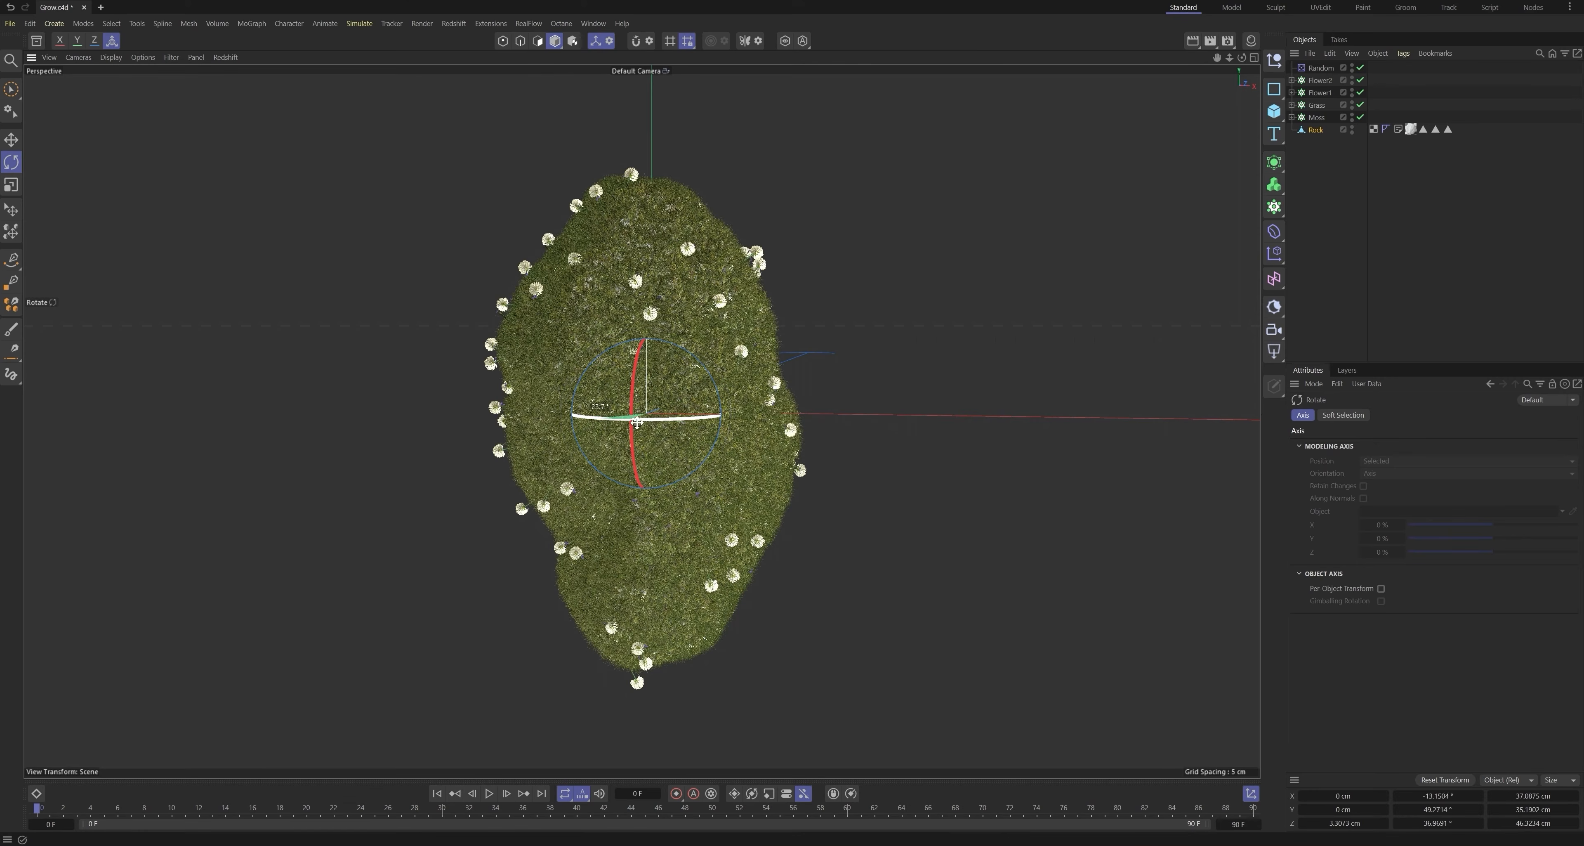
drag(601, 418, 644, 381)
click(1316, 252)
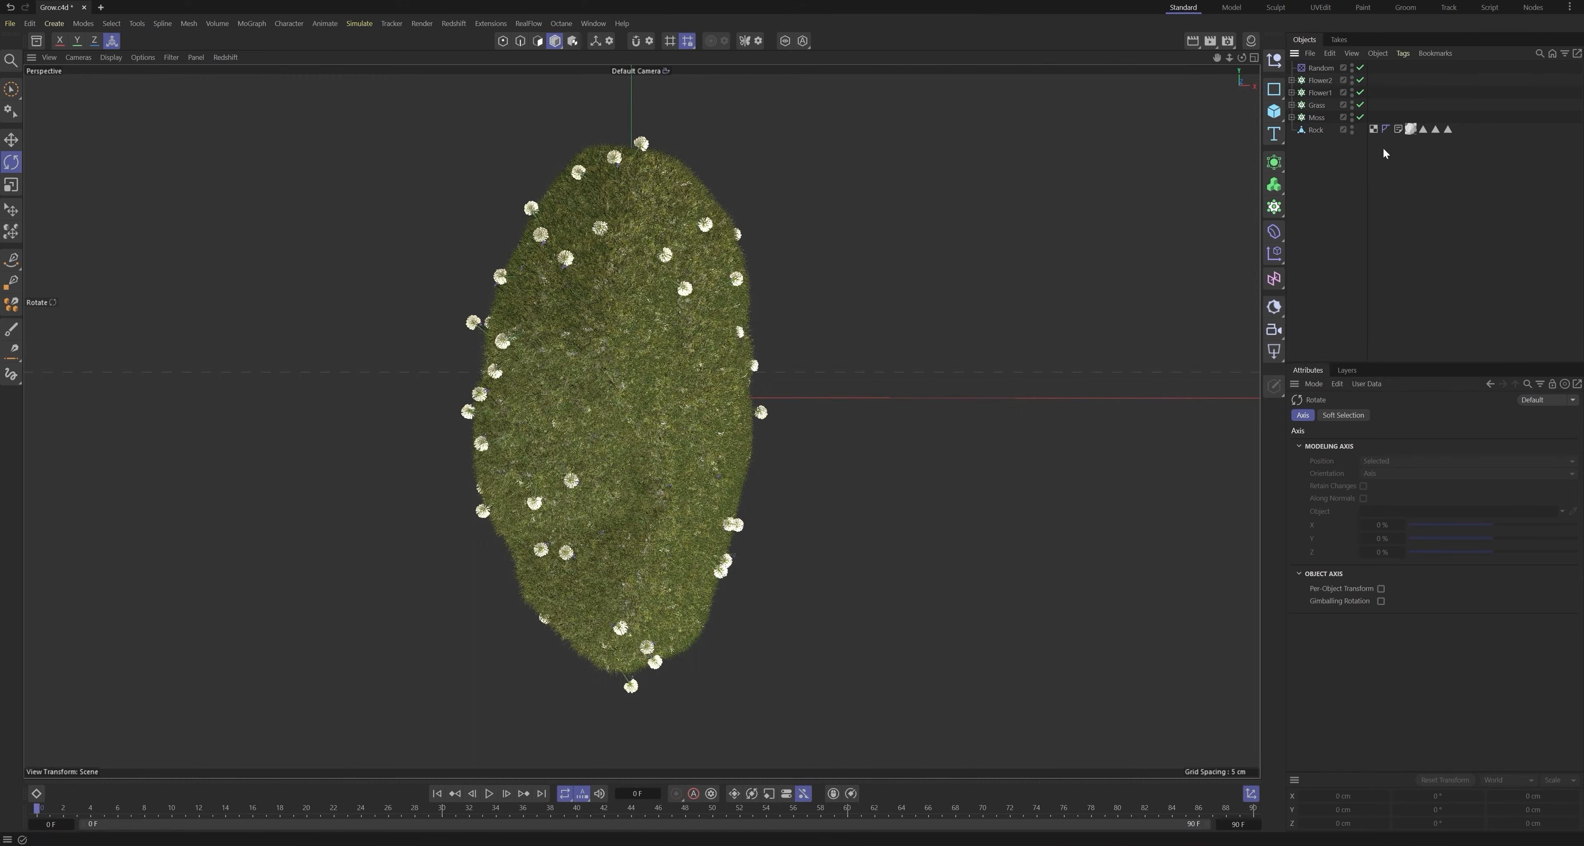
Step: Add a Plain effector to the Moss, Grass, Flower1 and Flower2 Cloners together
click(1317, 118)
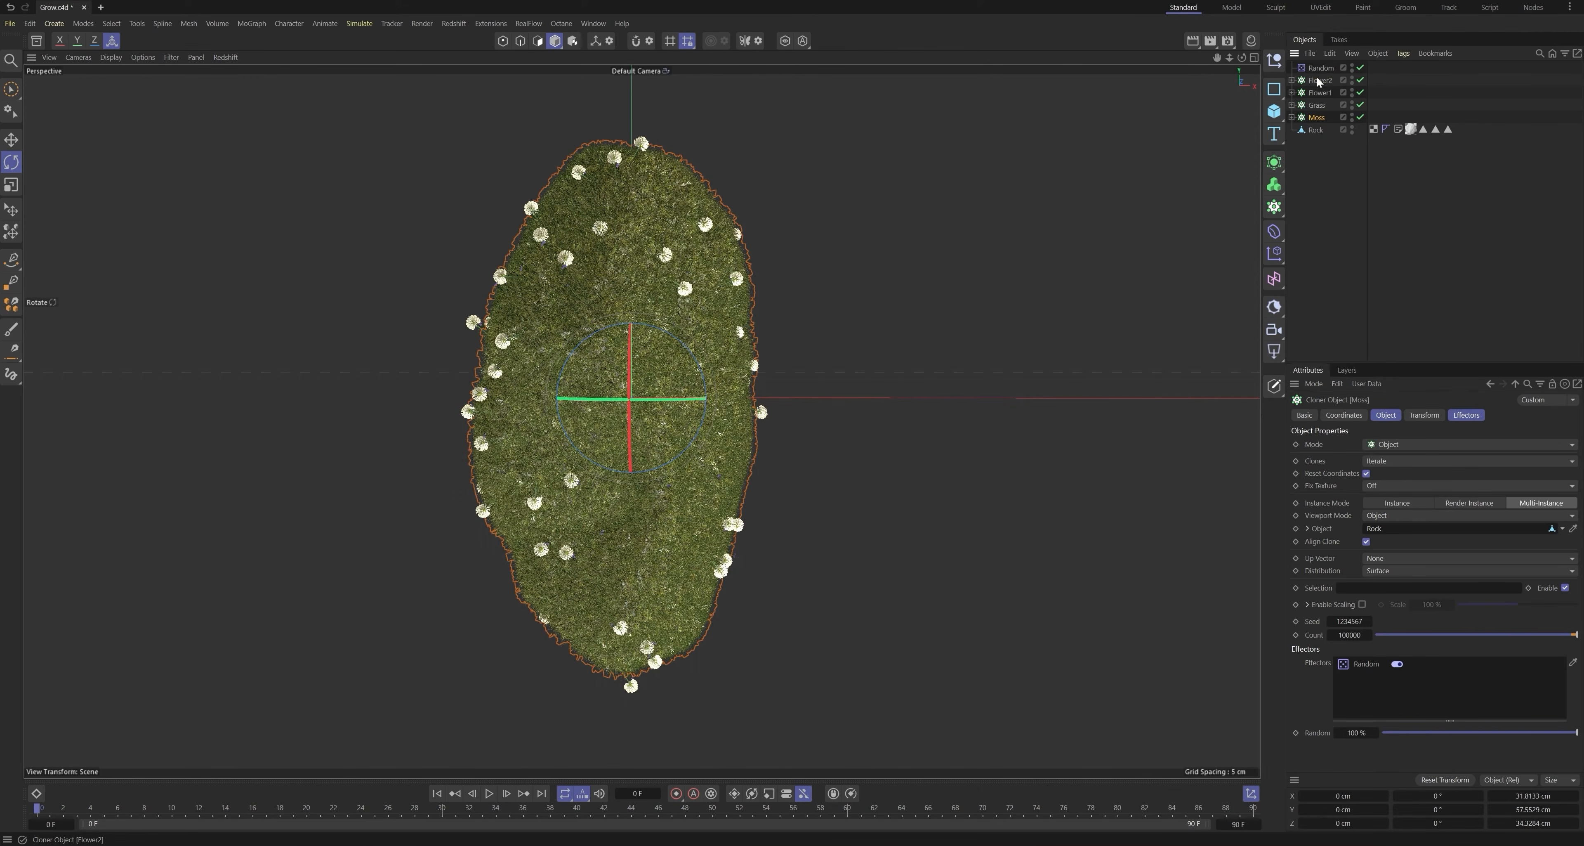
shift+click(1317, 80)
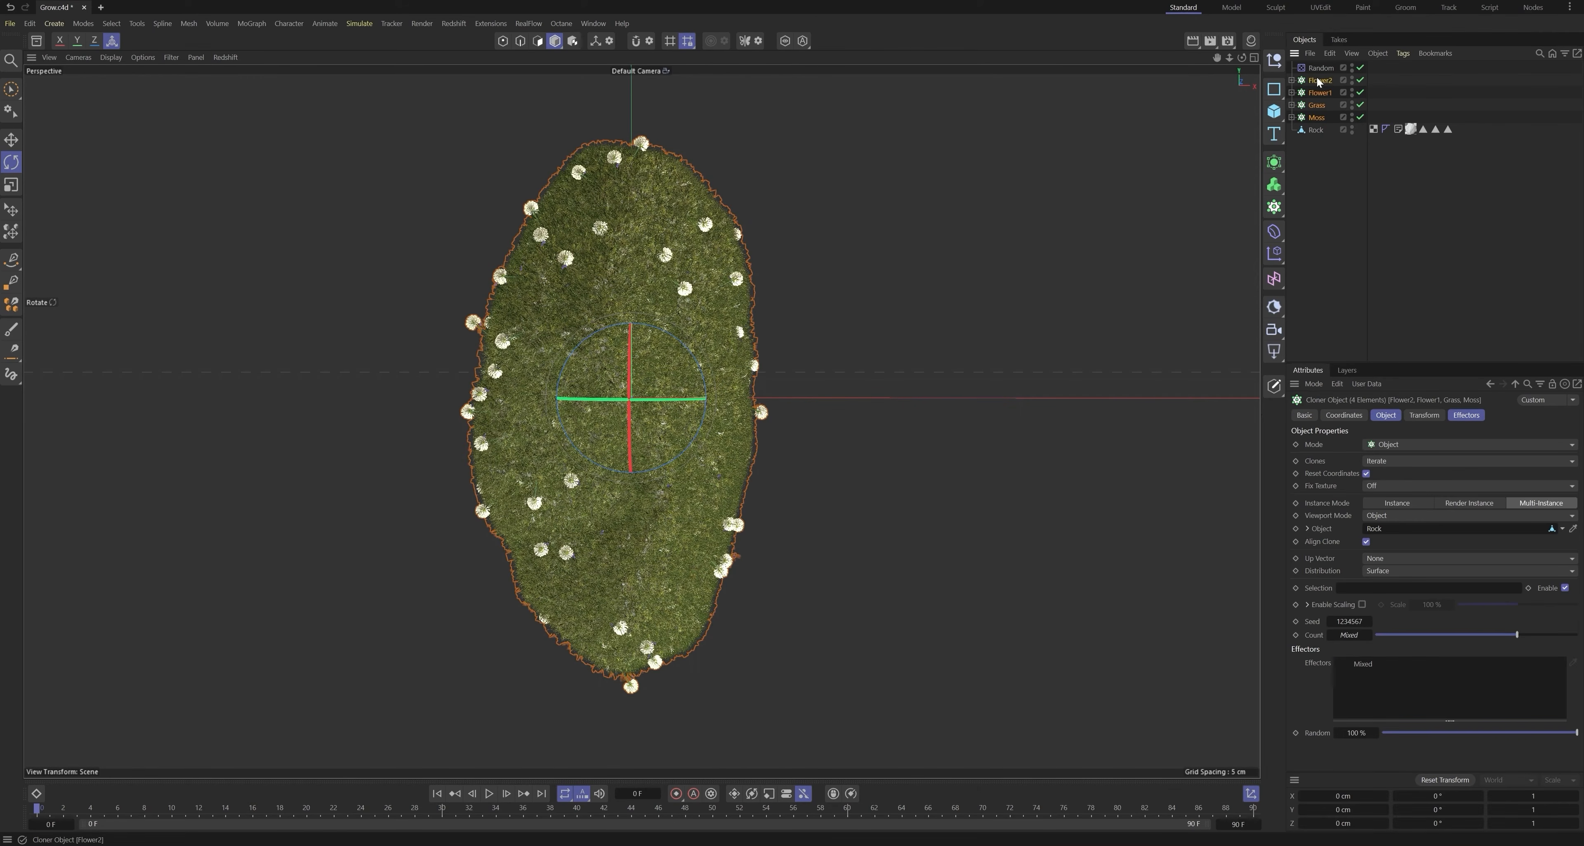
click(1273, 255)
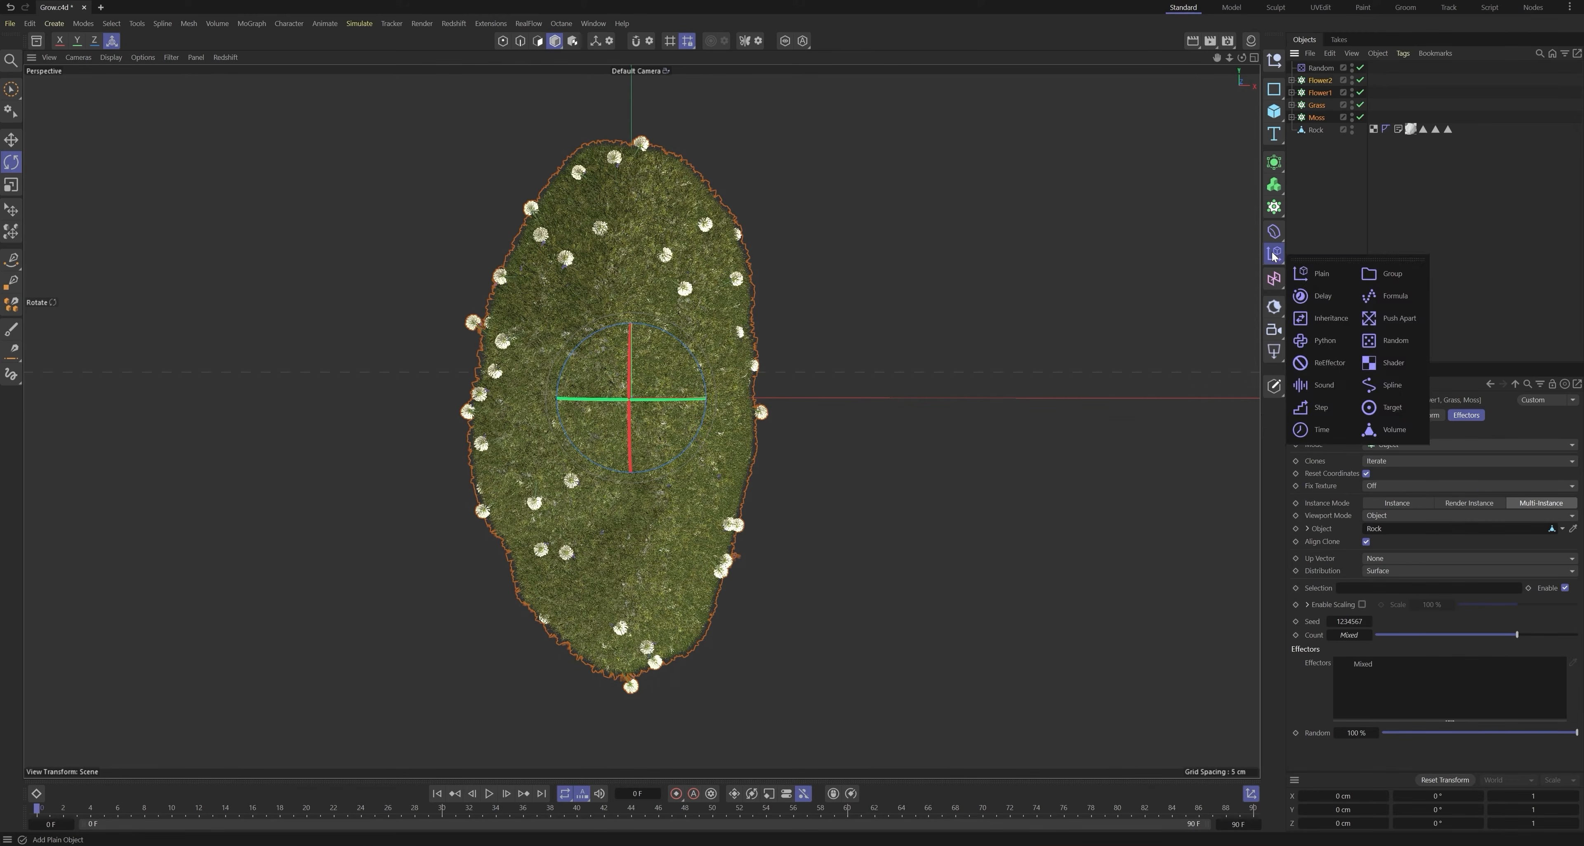
click(1317, 274)
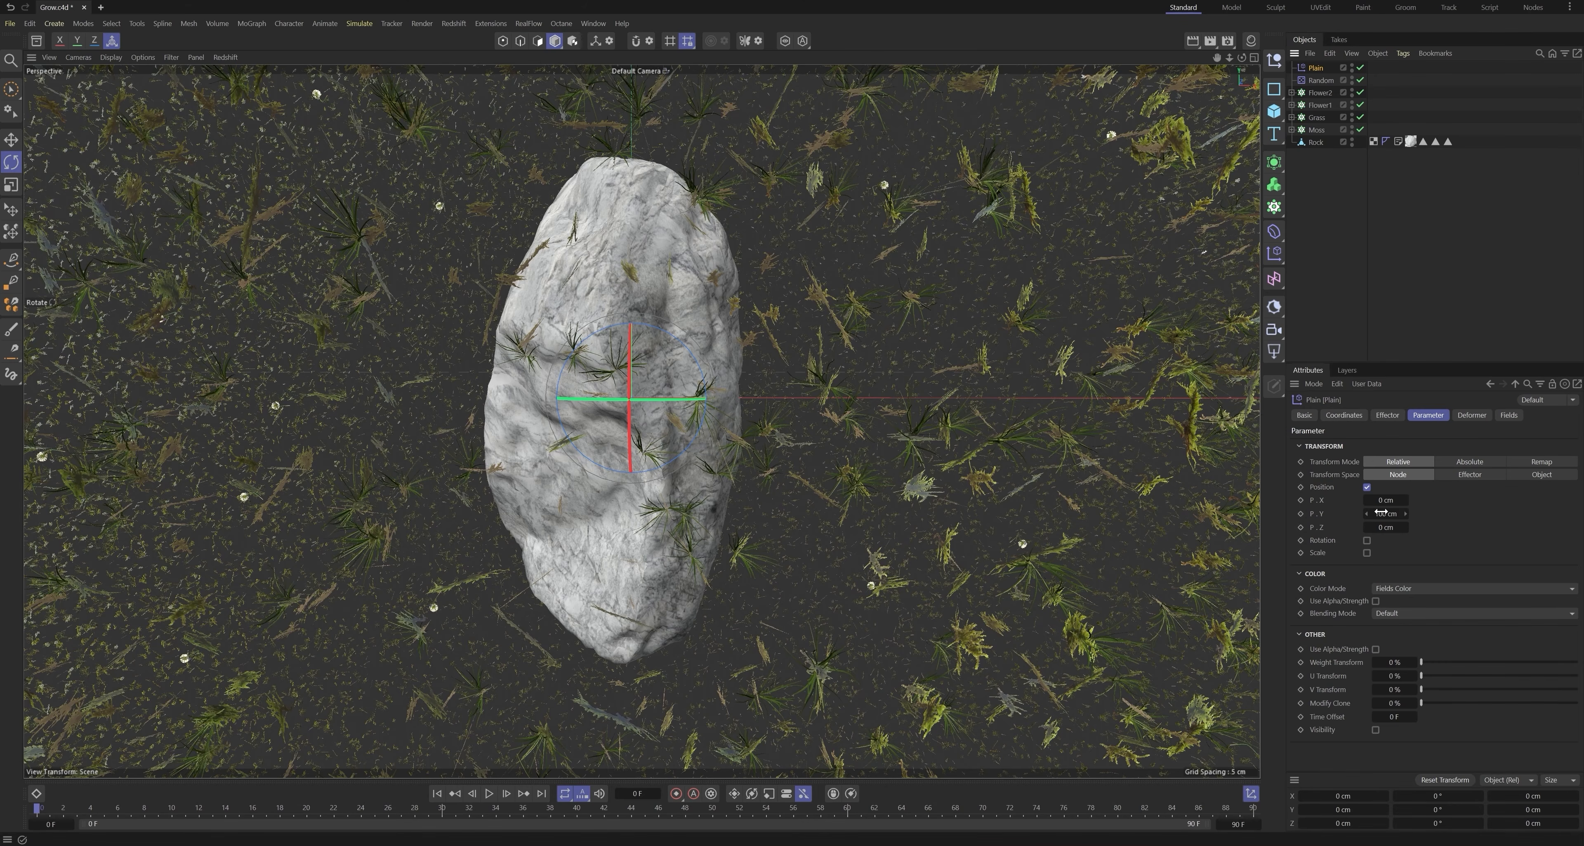
Step: Turn off the Plain effector's Position and enable Scale with Uniform Scale and Absolute Scale, set to -1
click(1367, 486)
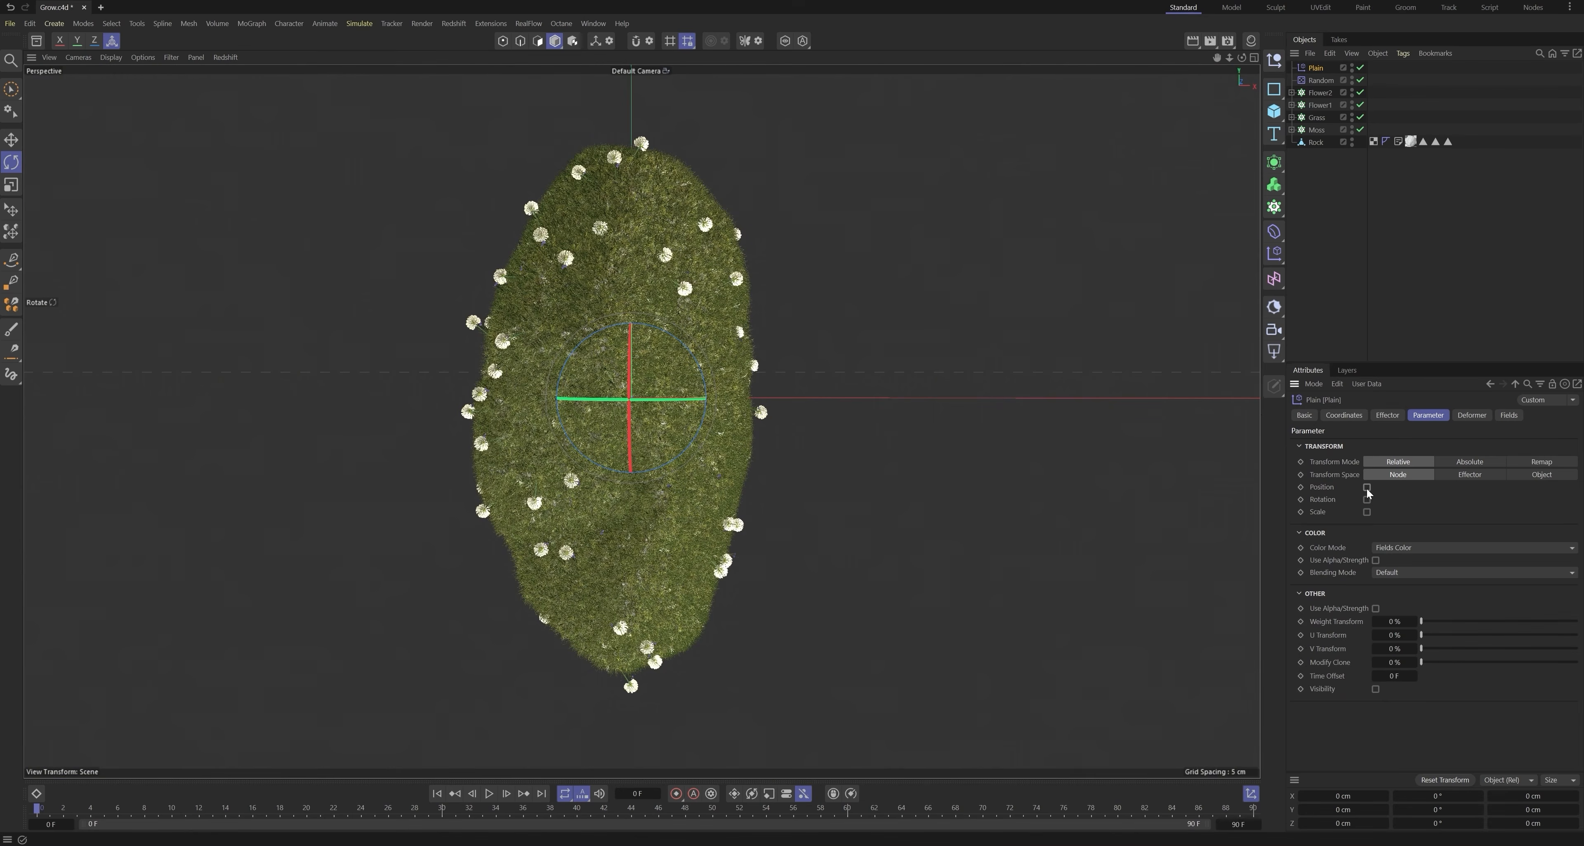
click(1367, 511)
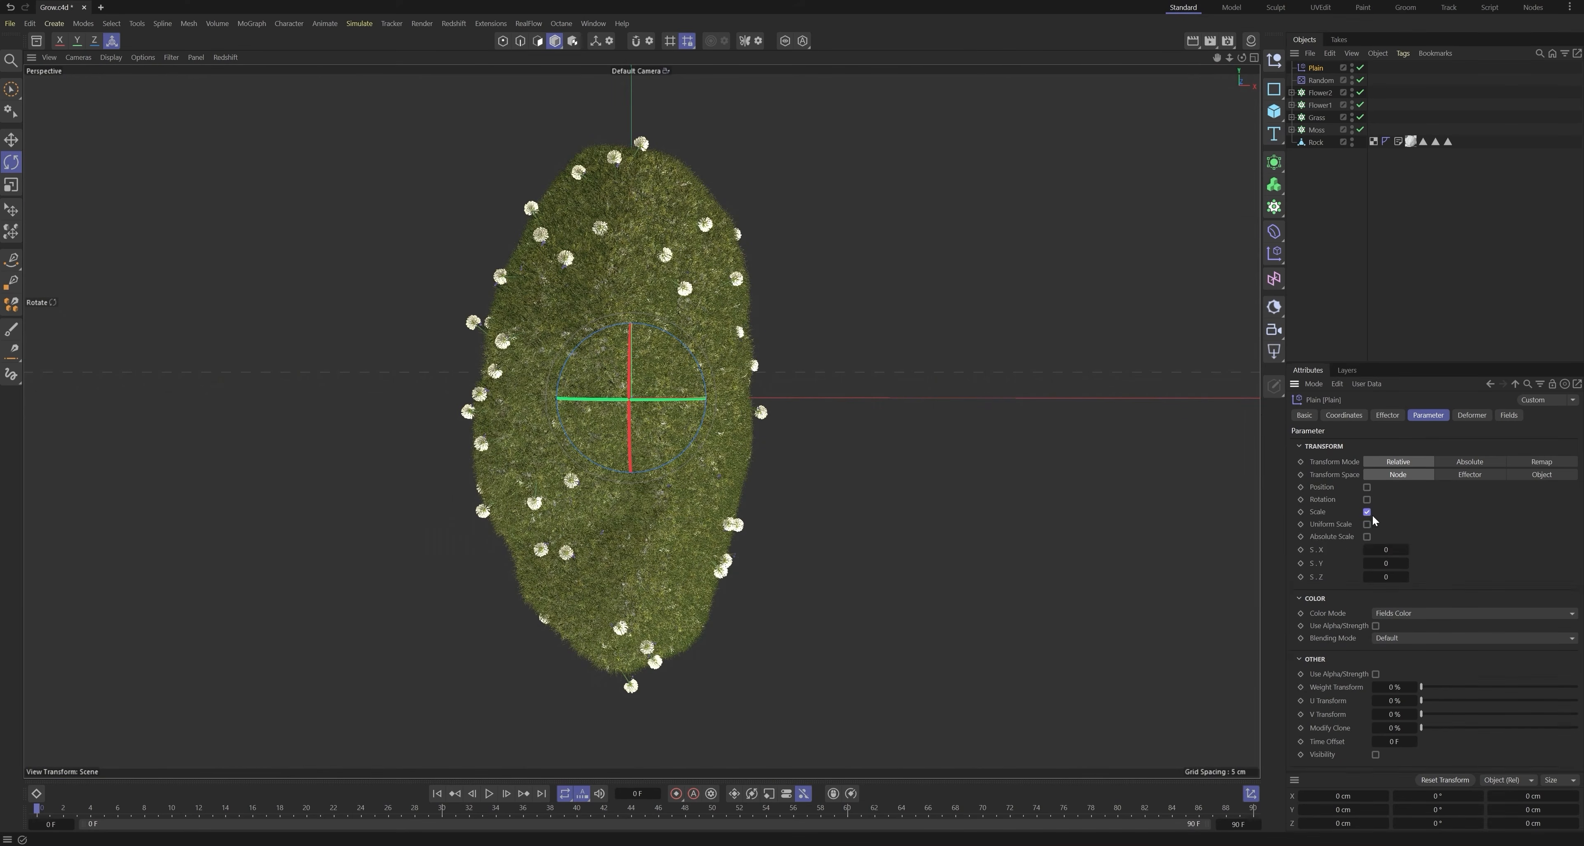
click(1367, 524)
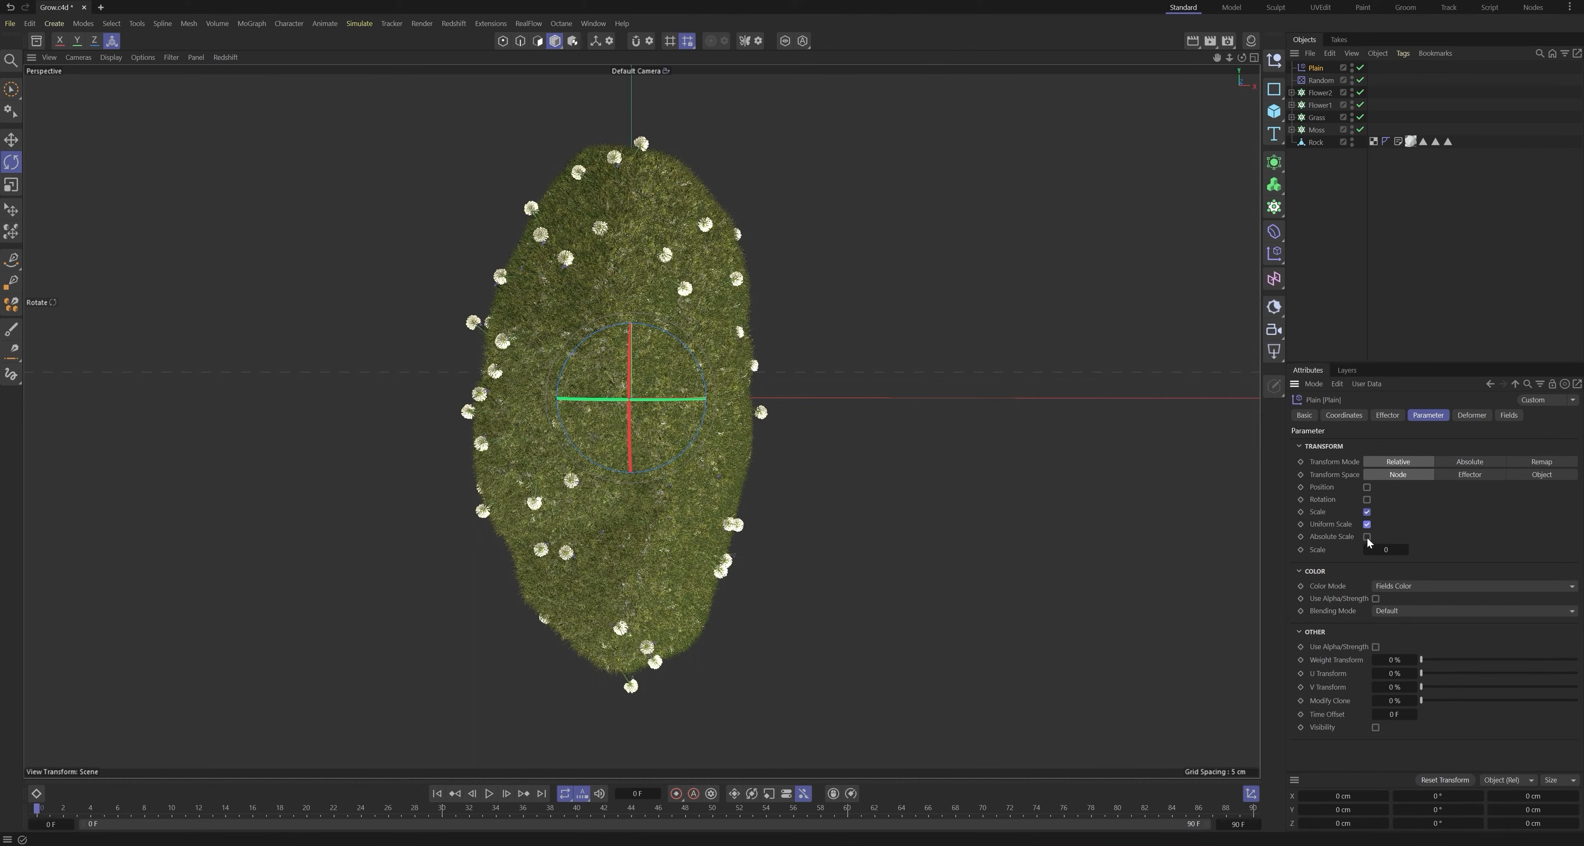
click(1388, 548)
key(Return)
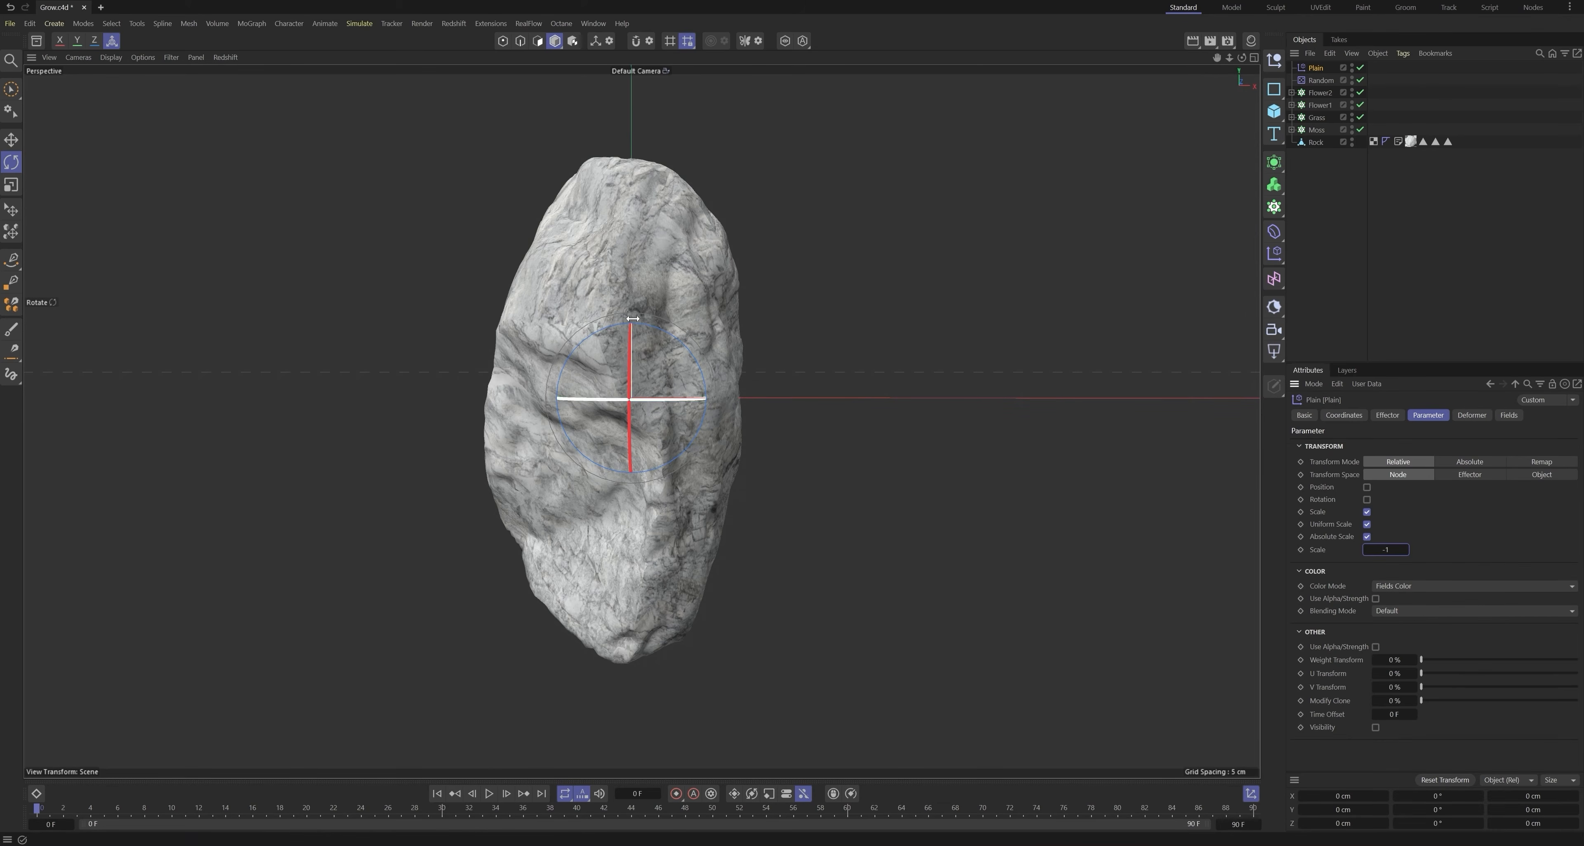
Step: Disable the Plain effector and set the Random effector's uniform Scale to 0.5
click(1360, 68)
click(1321, 81)
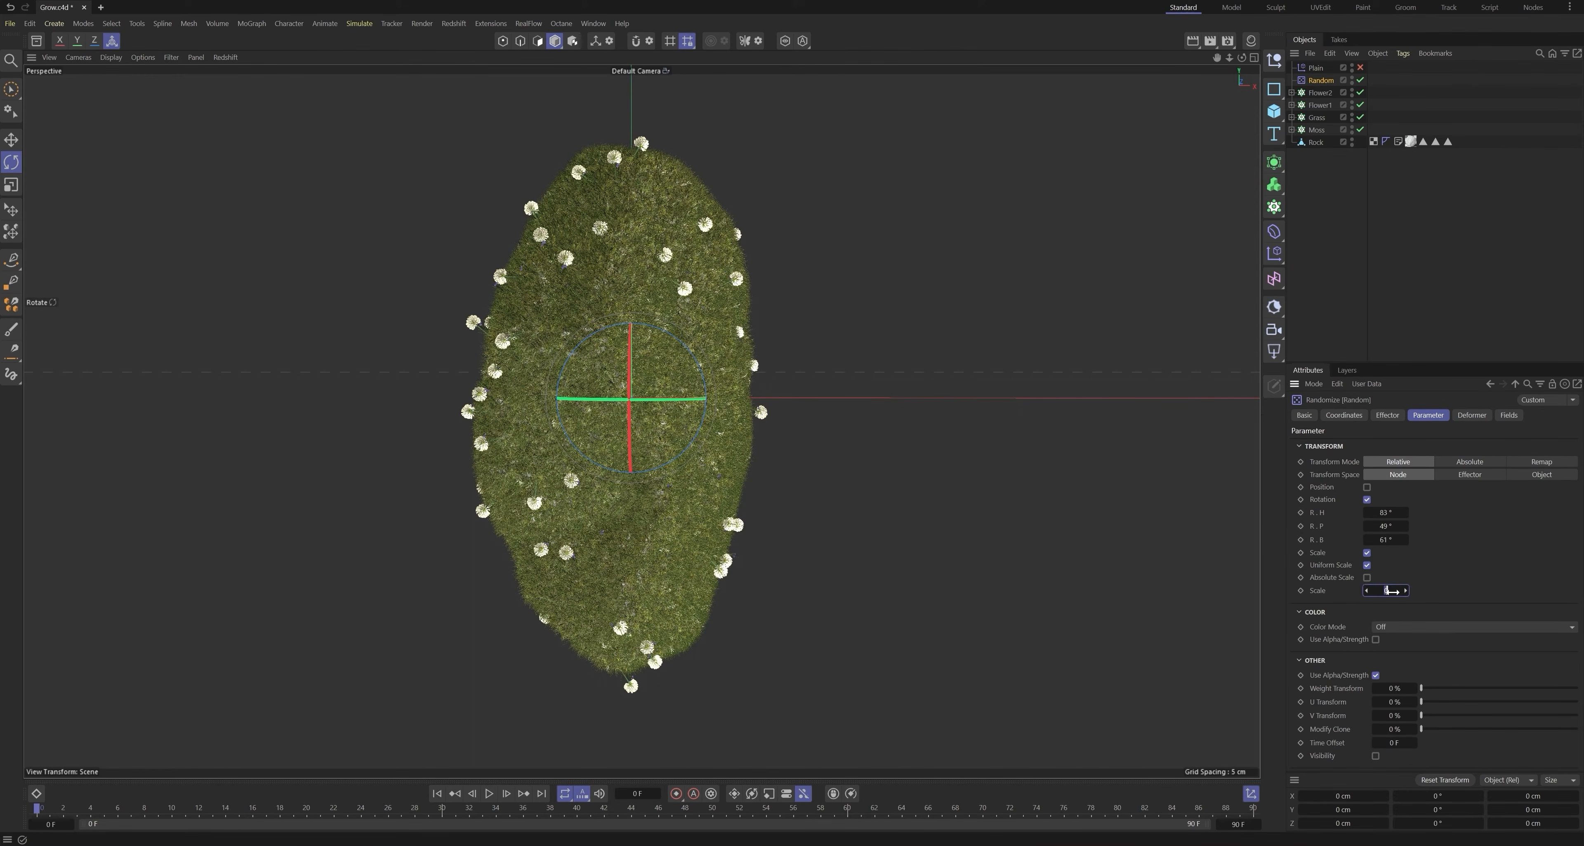
text(0.5)
key(Return)
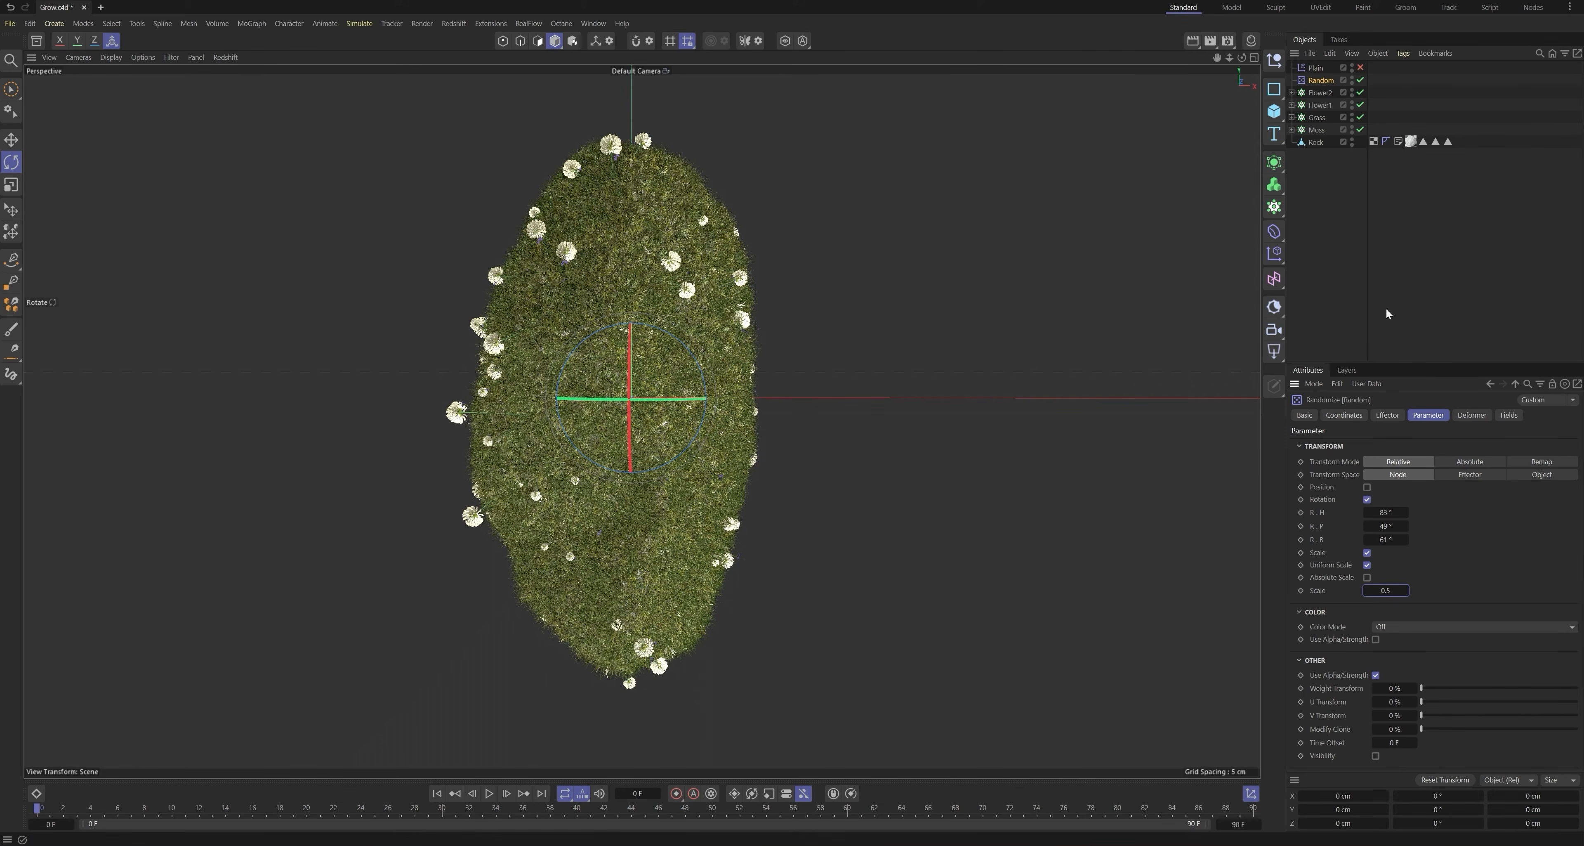
Step: Re-enable the Plain effector and limit its effect with a Linear Field
click(1316, 68)
click(1360, 68)
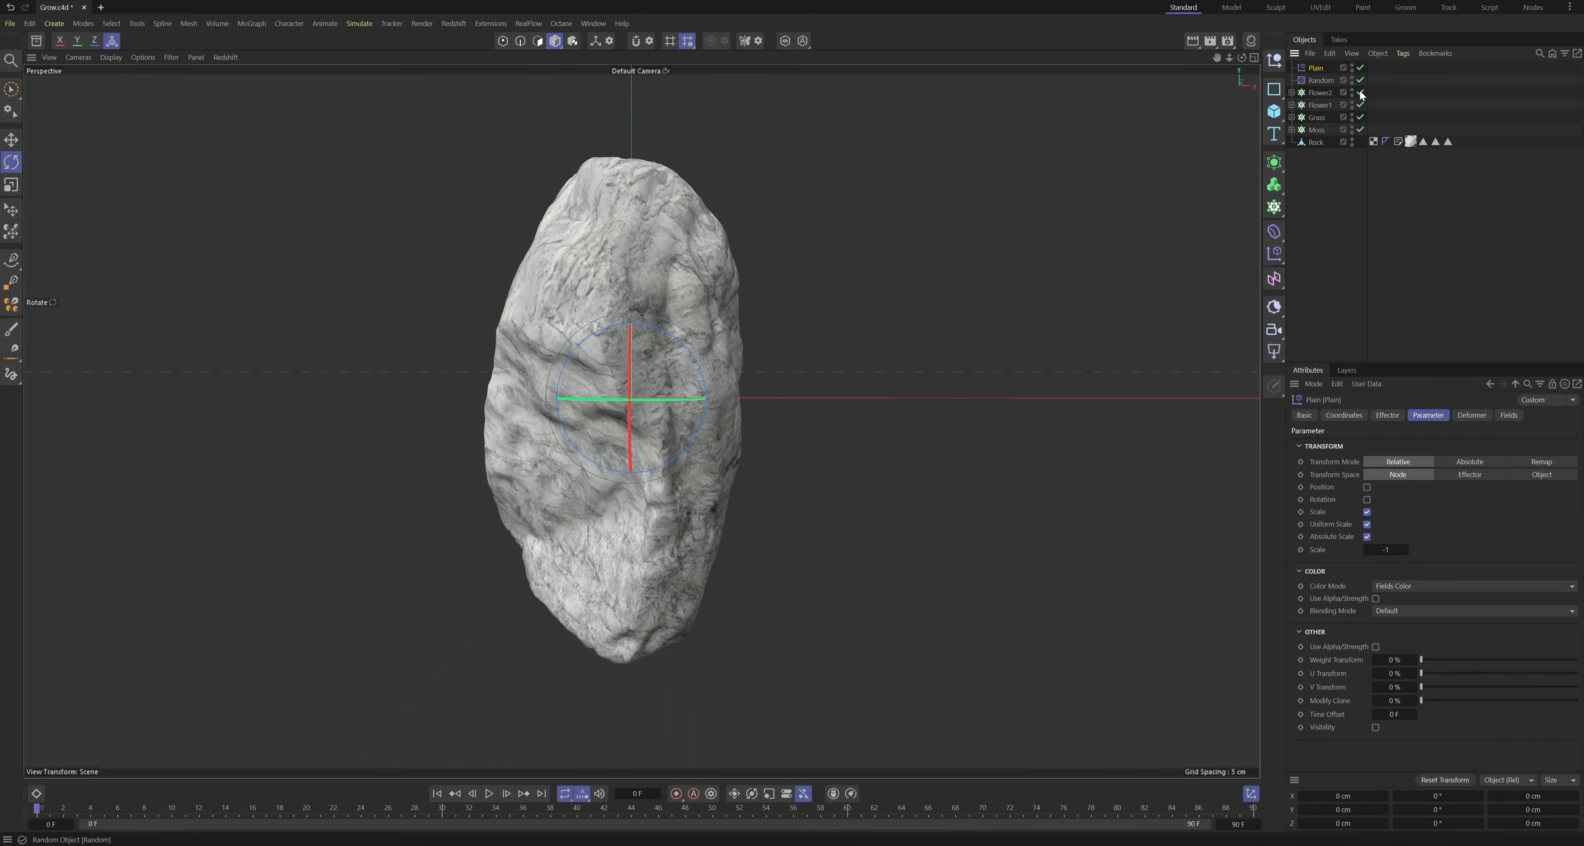
click(1333, 215)
click(1316, 68)
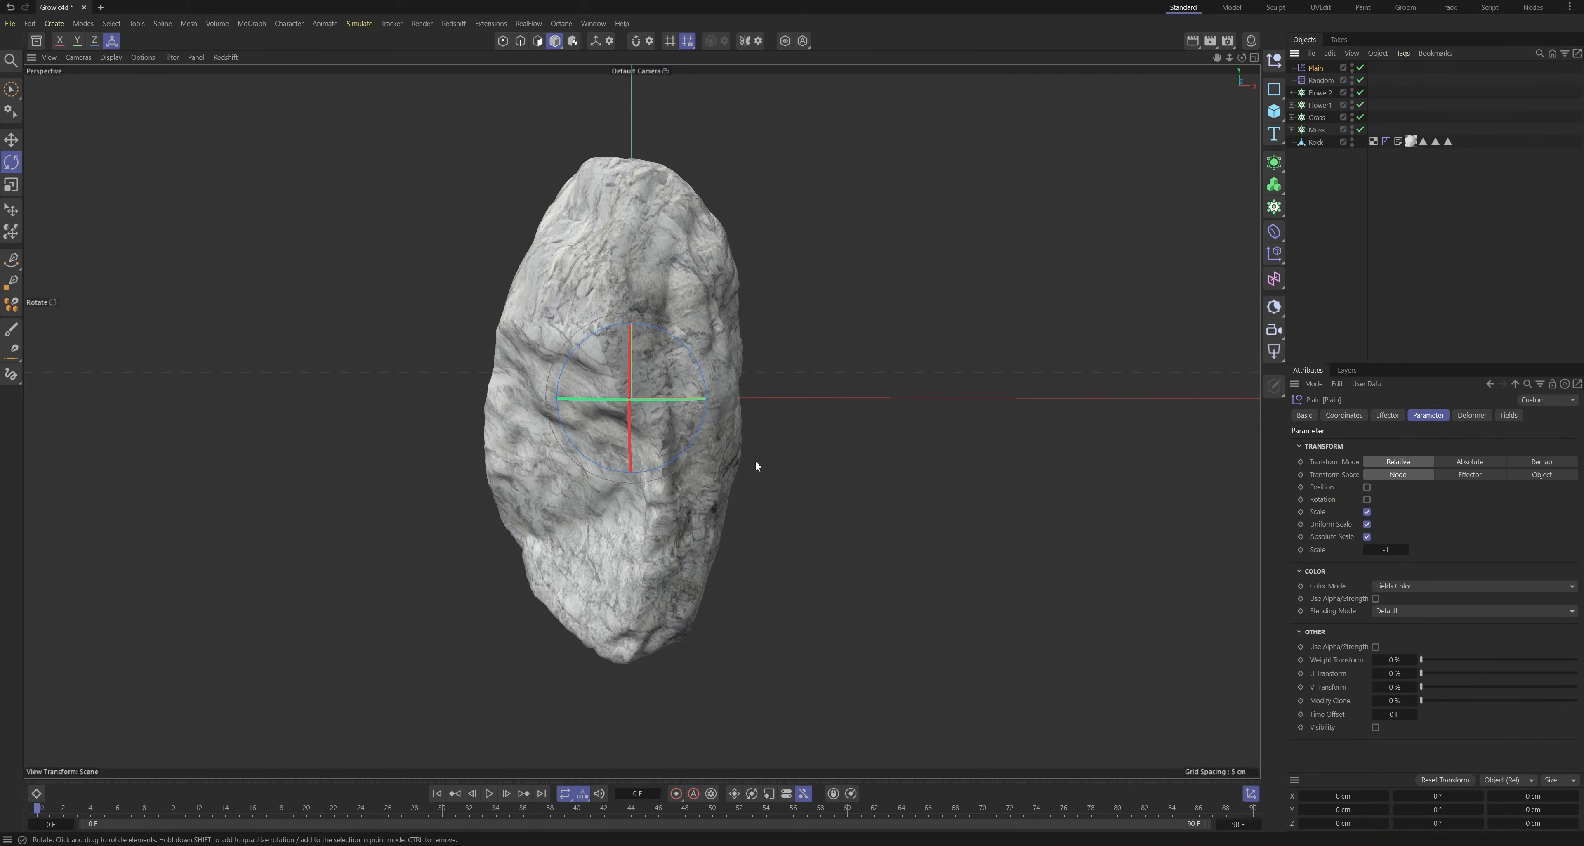
click(1509, 415)
click(1322, 539)
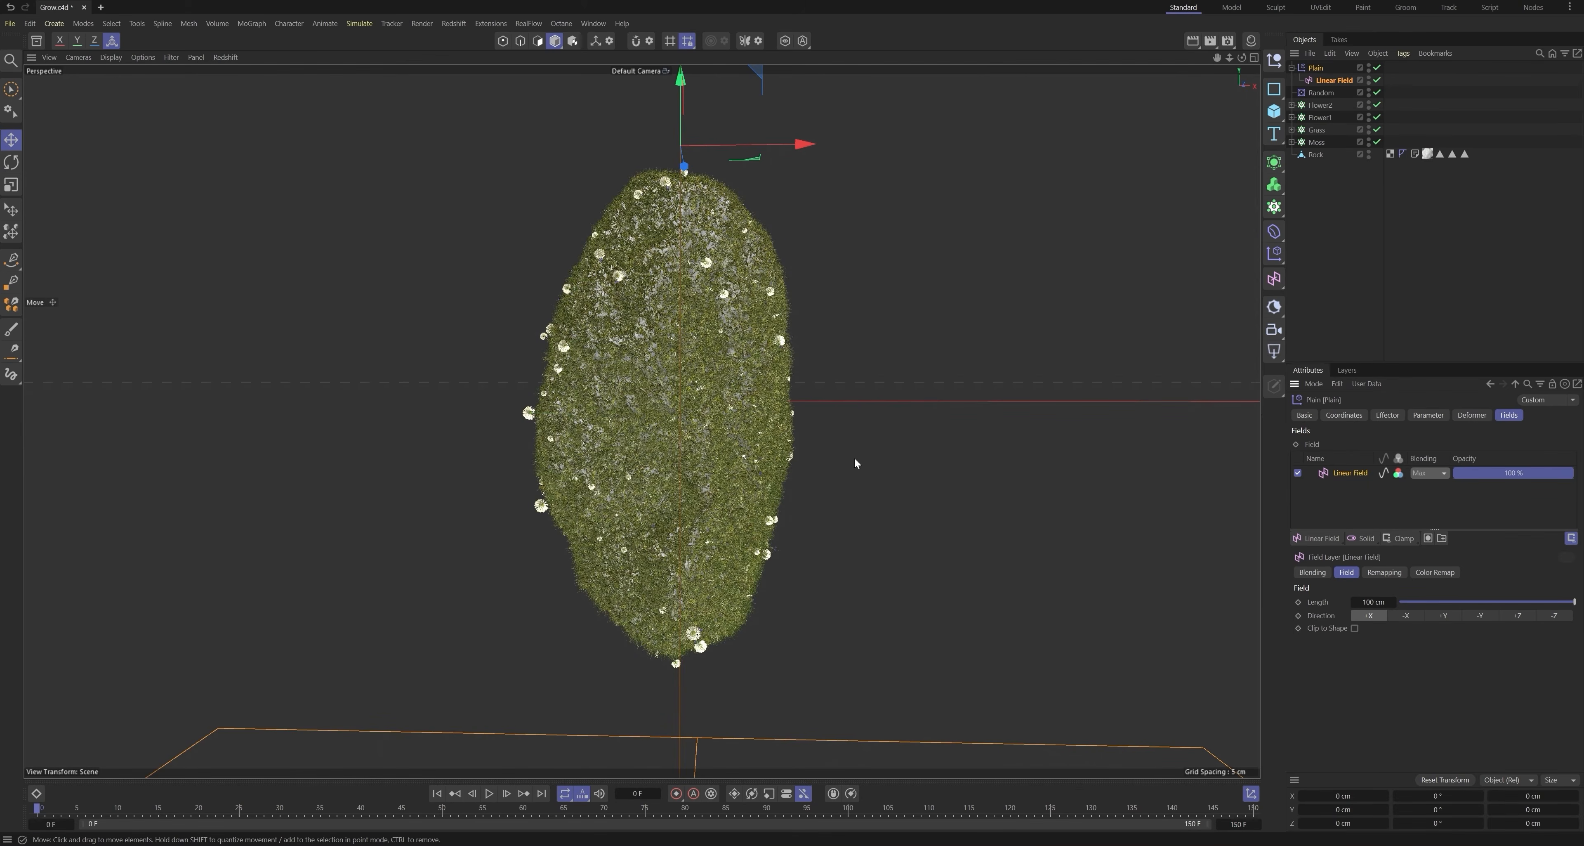
Step: Shorten the Linear Field to about 6.76 cm and lower it to just beneath the rock's base
scroll(854, 462, down, 8)
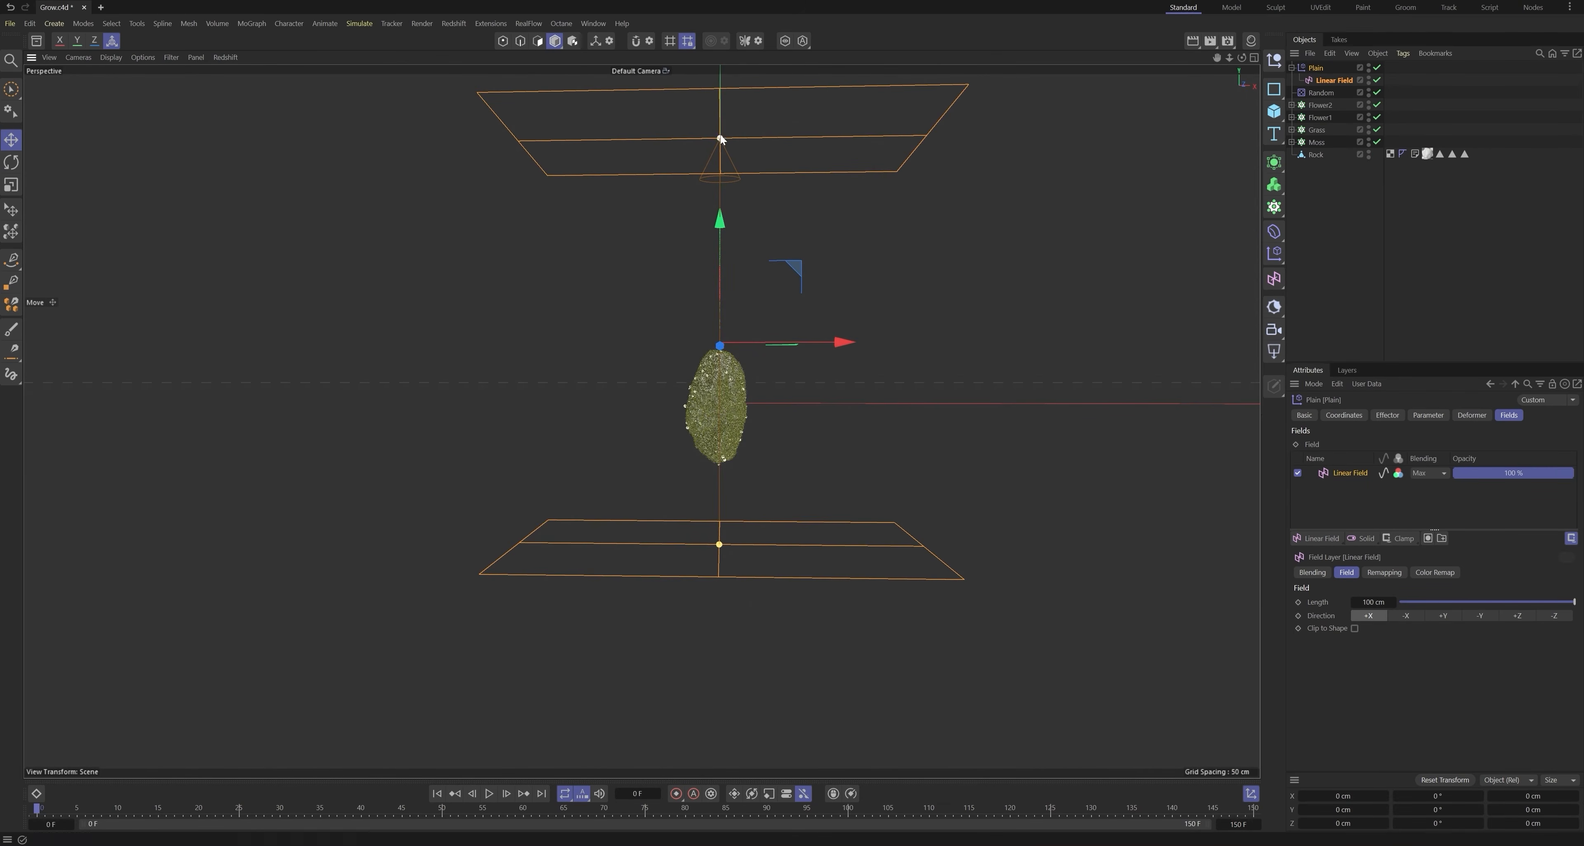
drag(721, 139, 723, 411)
alt+right_drag(722, 430, 1080, 448)
alt+middle_drag(746, 350, 688, 430)
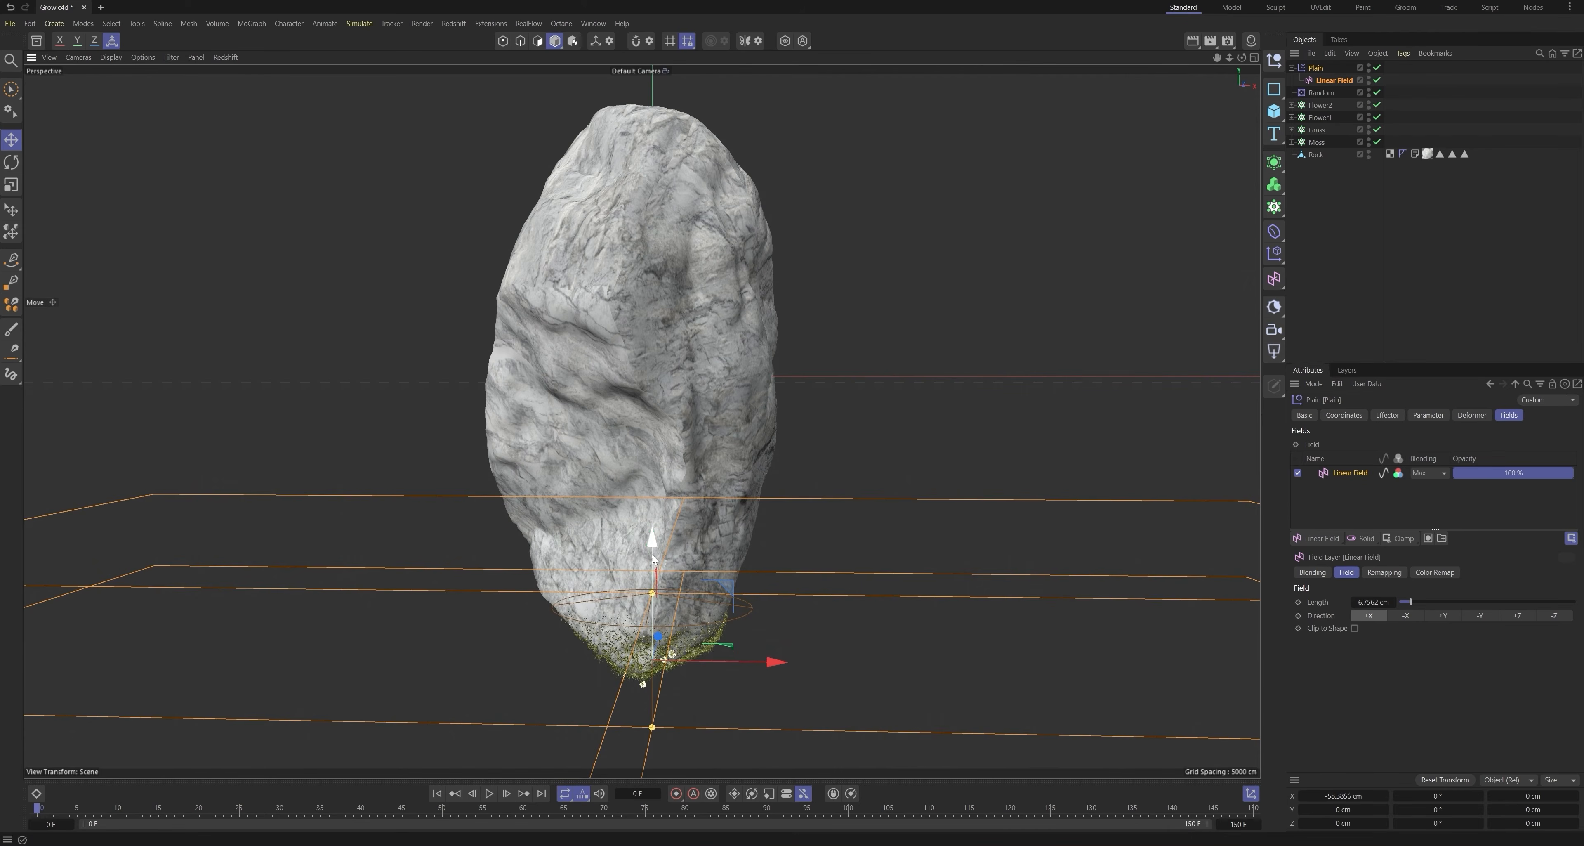
drag(653, 558, 653, 626)
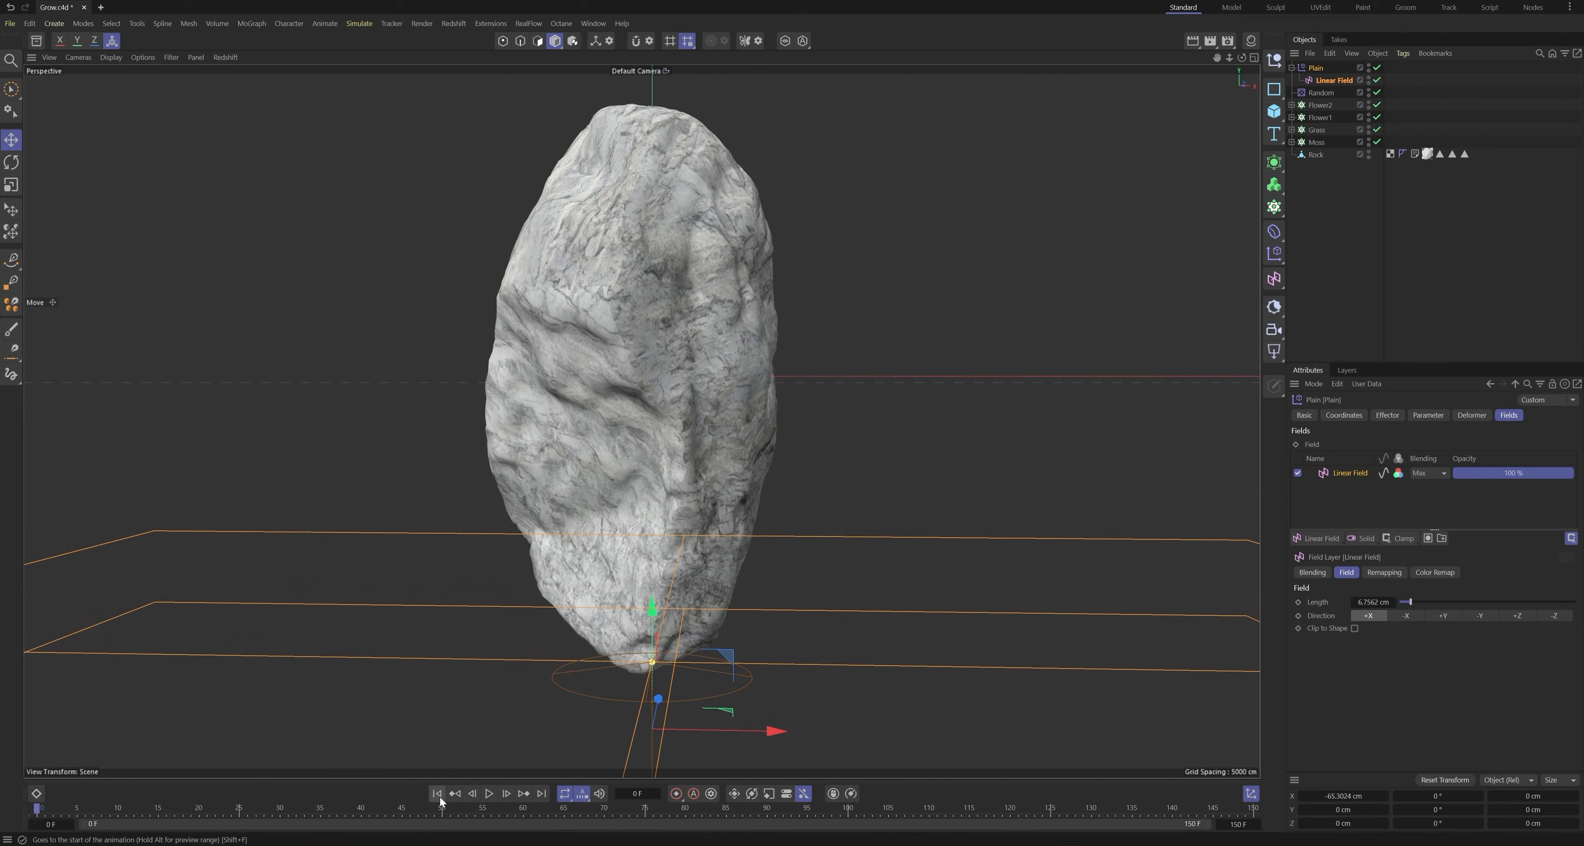
Step: Set the Plain effector's Y position to 29 cm and keyframe it at frame 0
click(1344, 415)
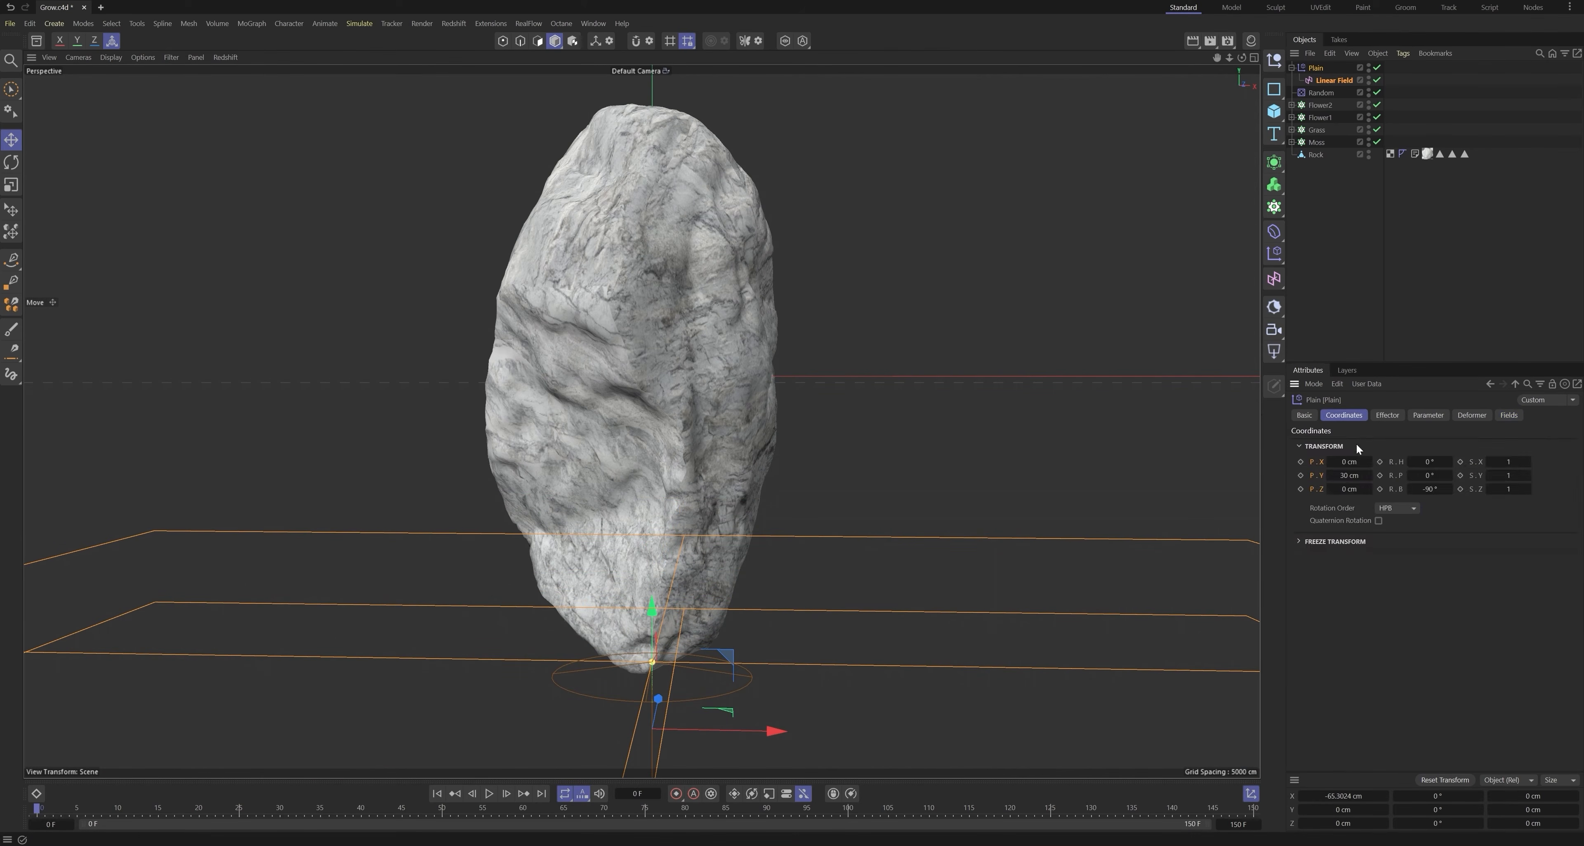
drag(1352, 474, 1321, 481)
click(1301, 476)
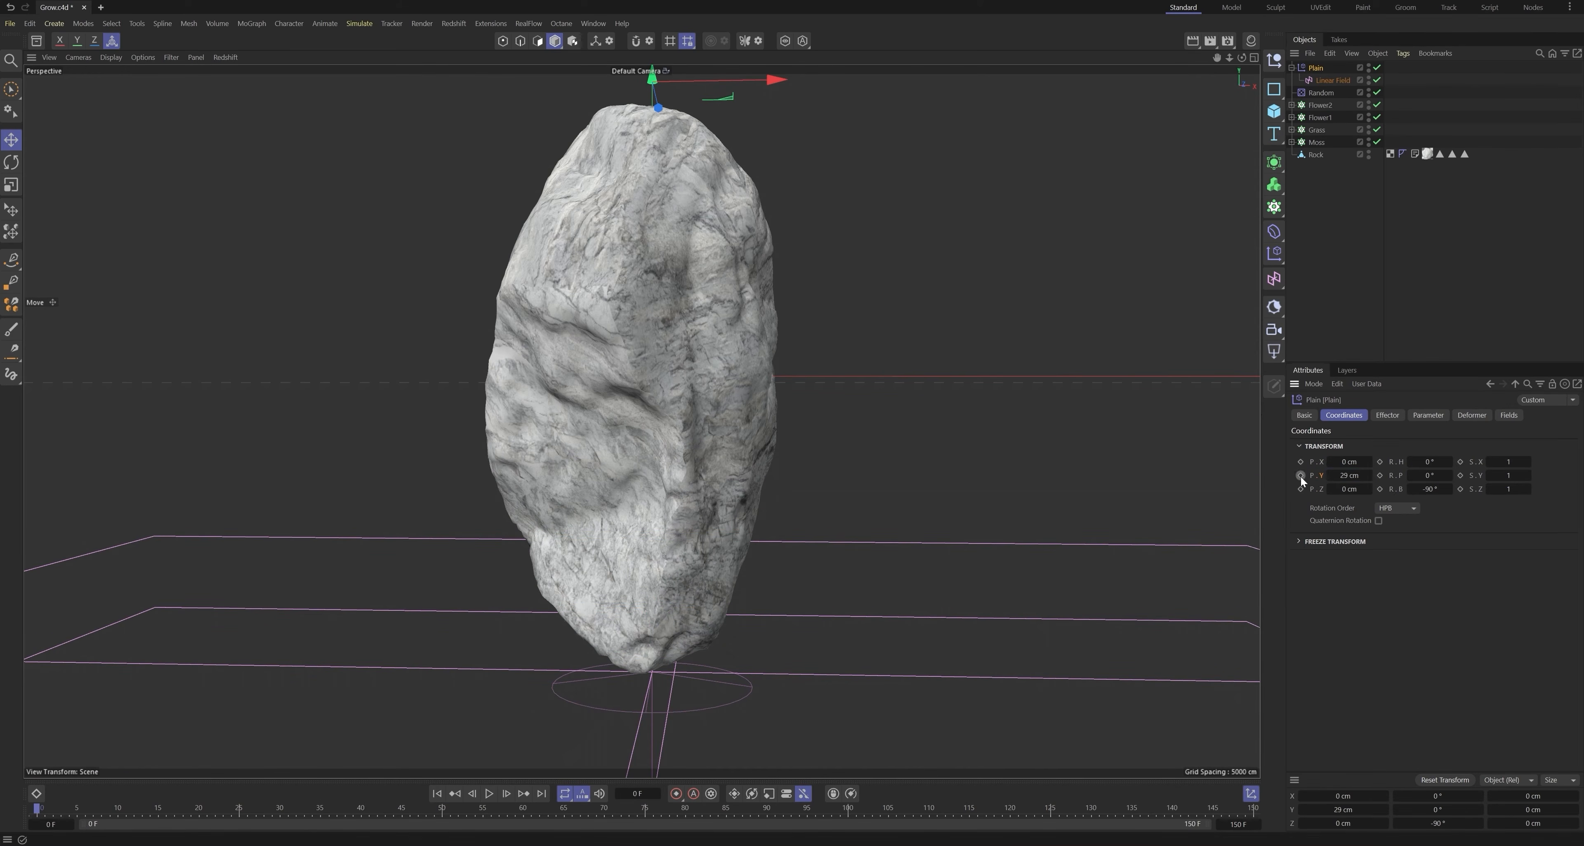
Step: Keyframe the Plain effector's Y position at 104 cm on frame 150
click(542, 793)
drag(1349, 475, 1398, 475)
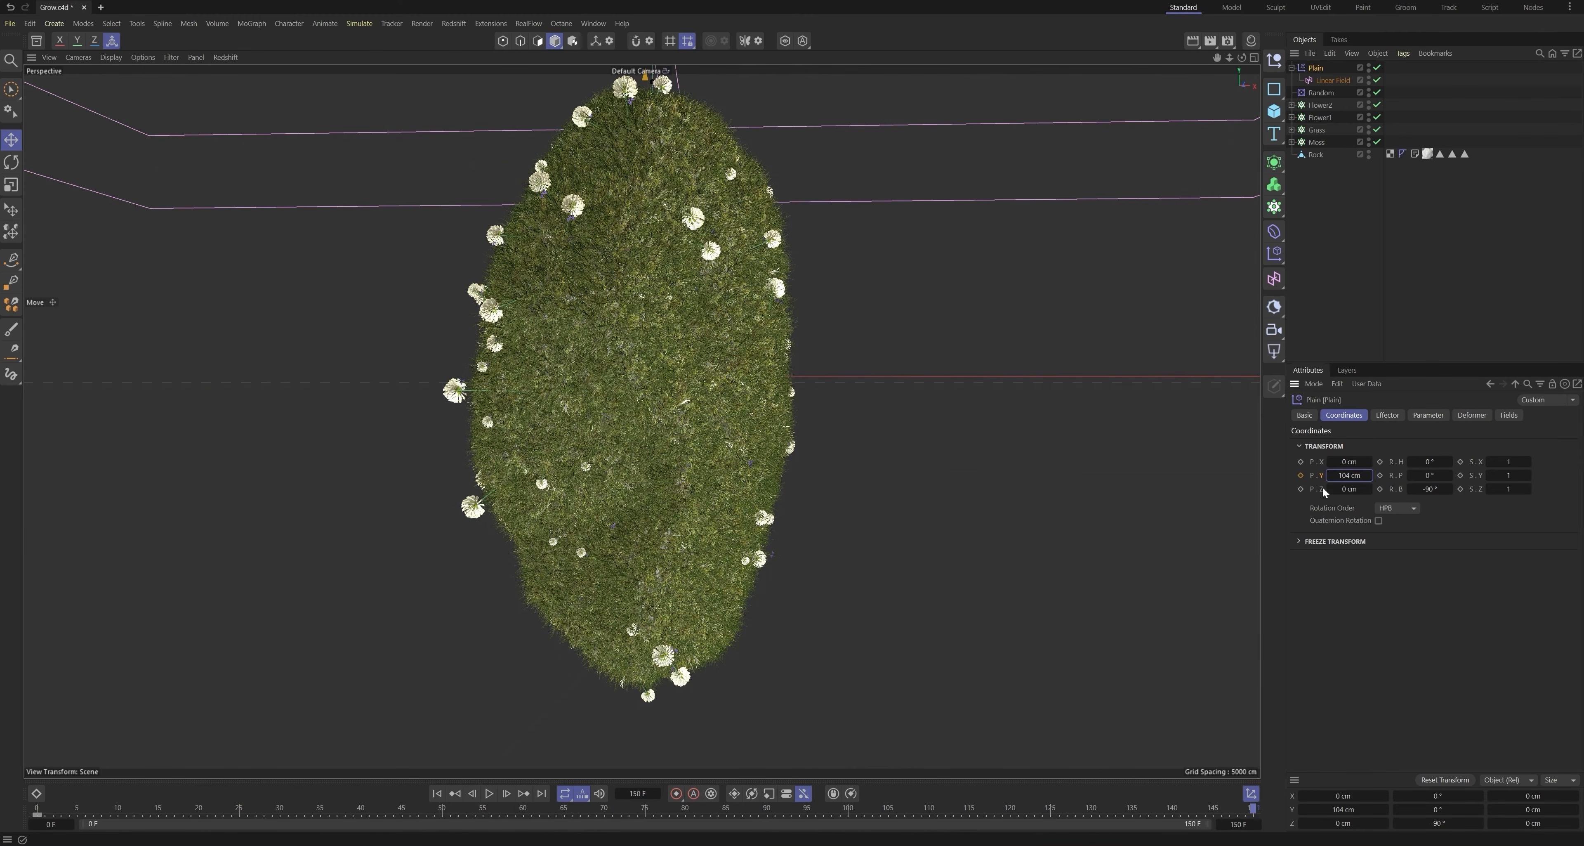
click(1301, 475)
click(1333, 202)
Step: Play the animation from the first frame to check how the plants grow up the rock
scroll(689, 452, down, 1)
mouse_move(689, 452)
alt+middle_down()
mouse_move(671, 487)
mouse_move(699, 474)
alt+middle_up()
alt+drag(699, 474, 681, 466)
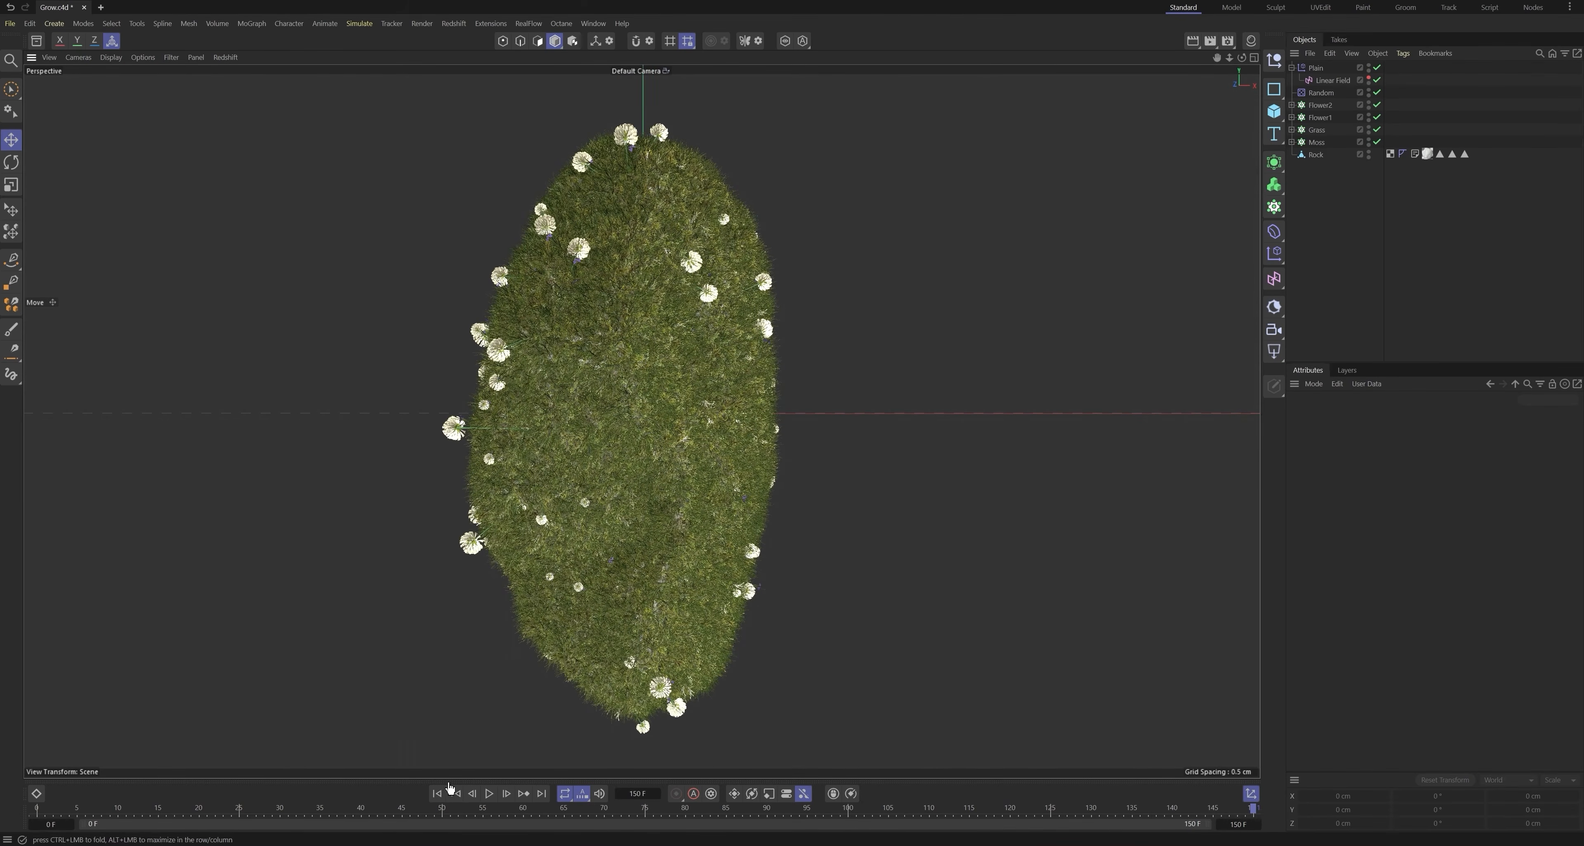
click(437, 793)
click(489, 793)
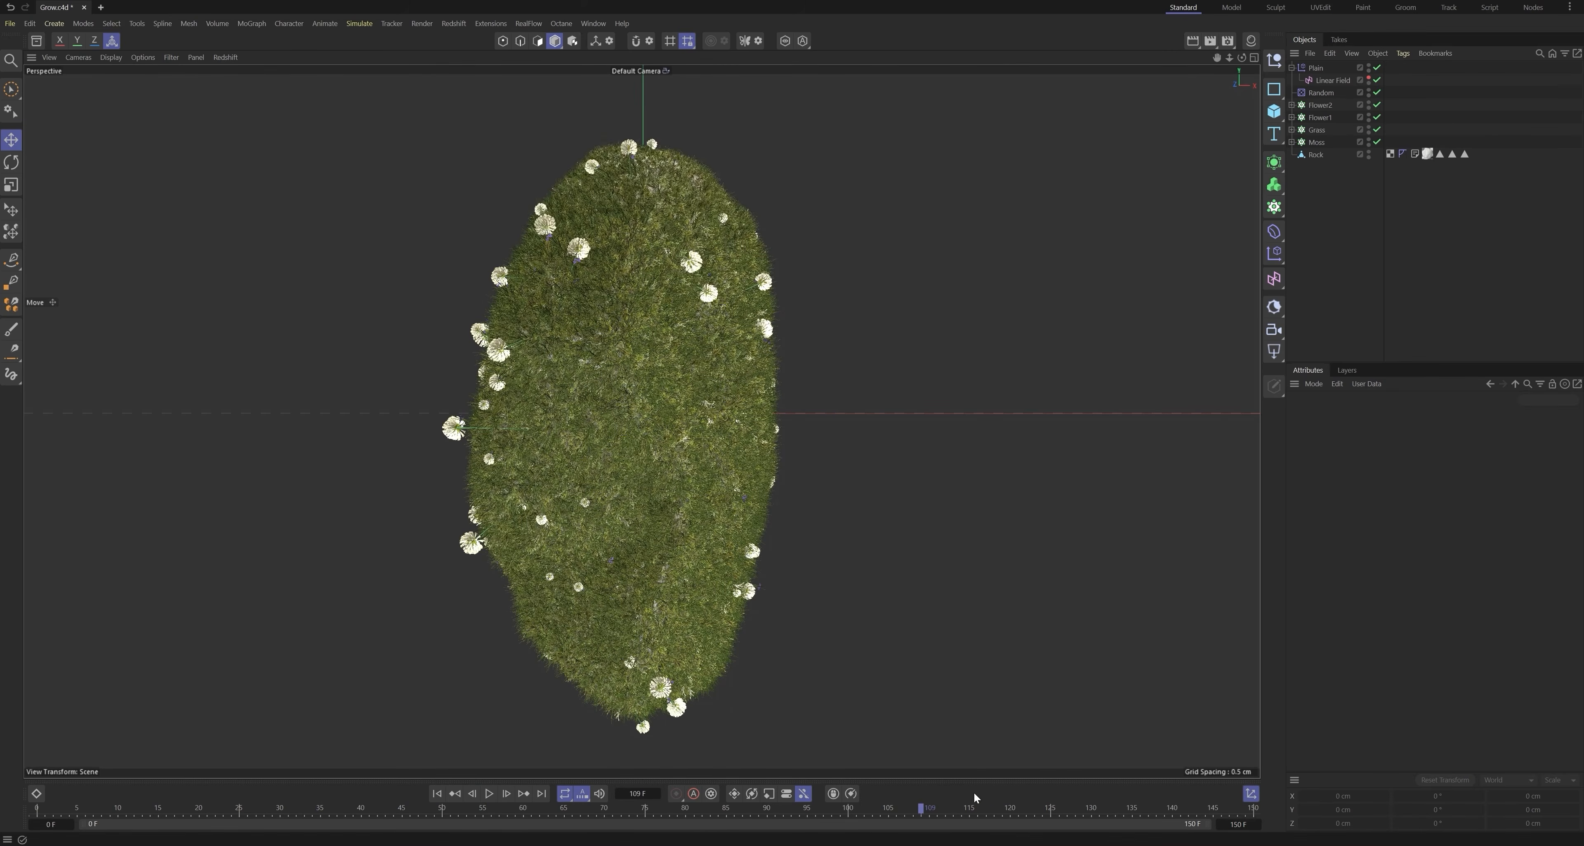
click(986, 805)
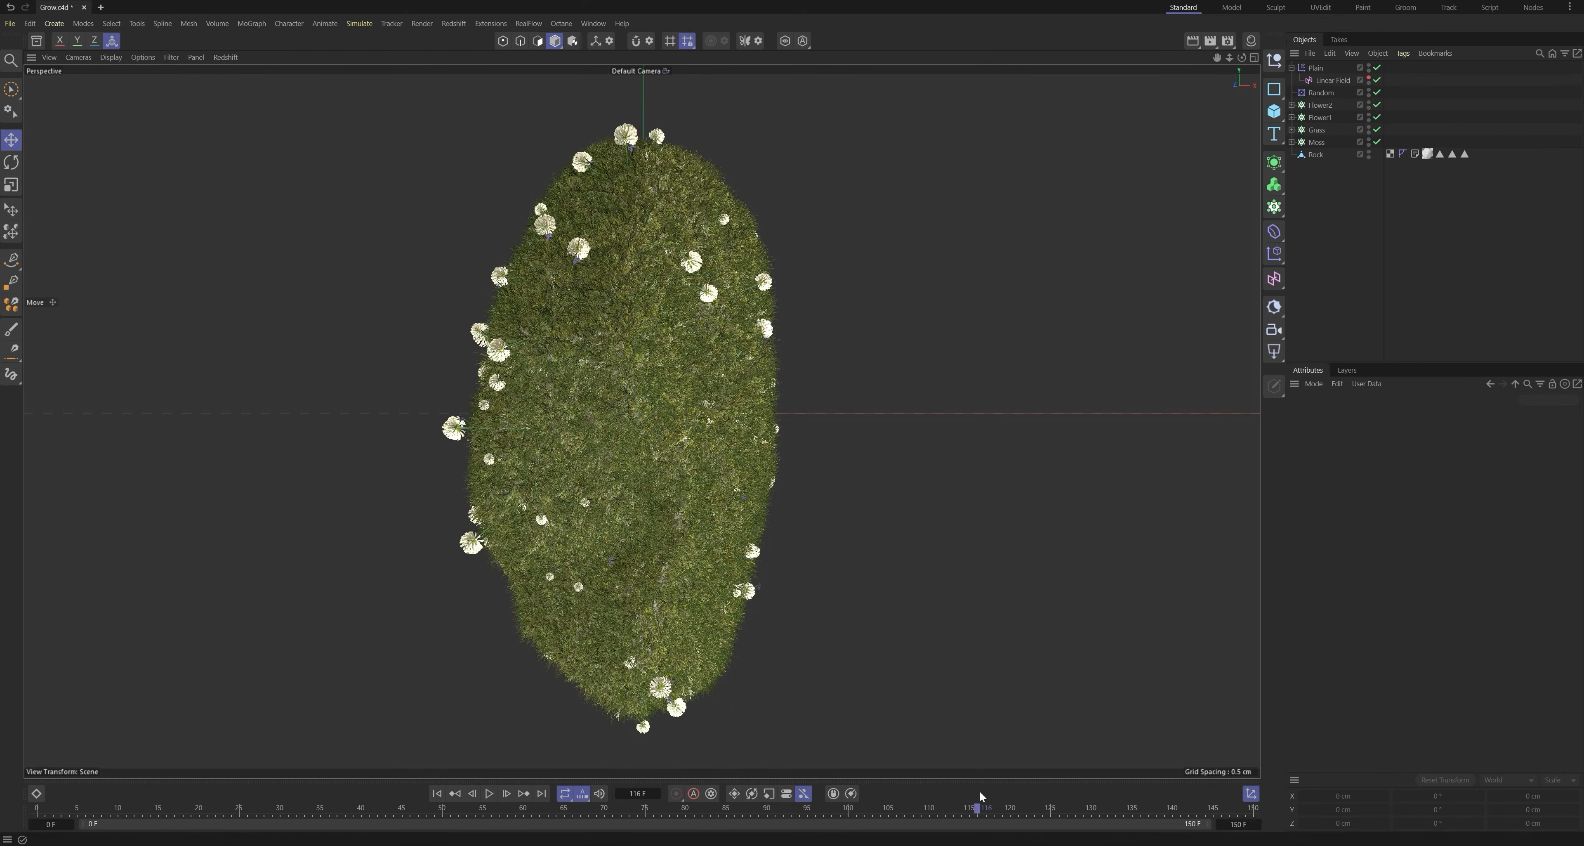
Step: Disable the Plain effector and add a second Random effector to all four Cloners
click(1377, 68)
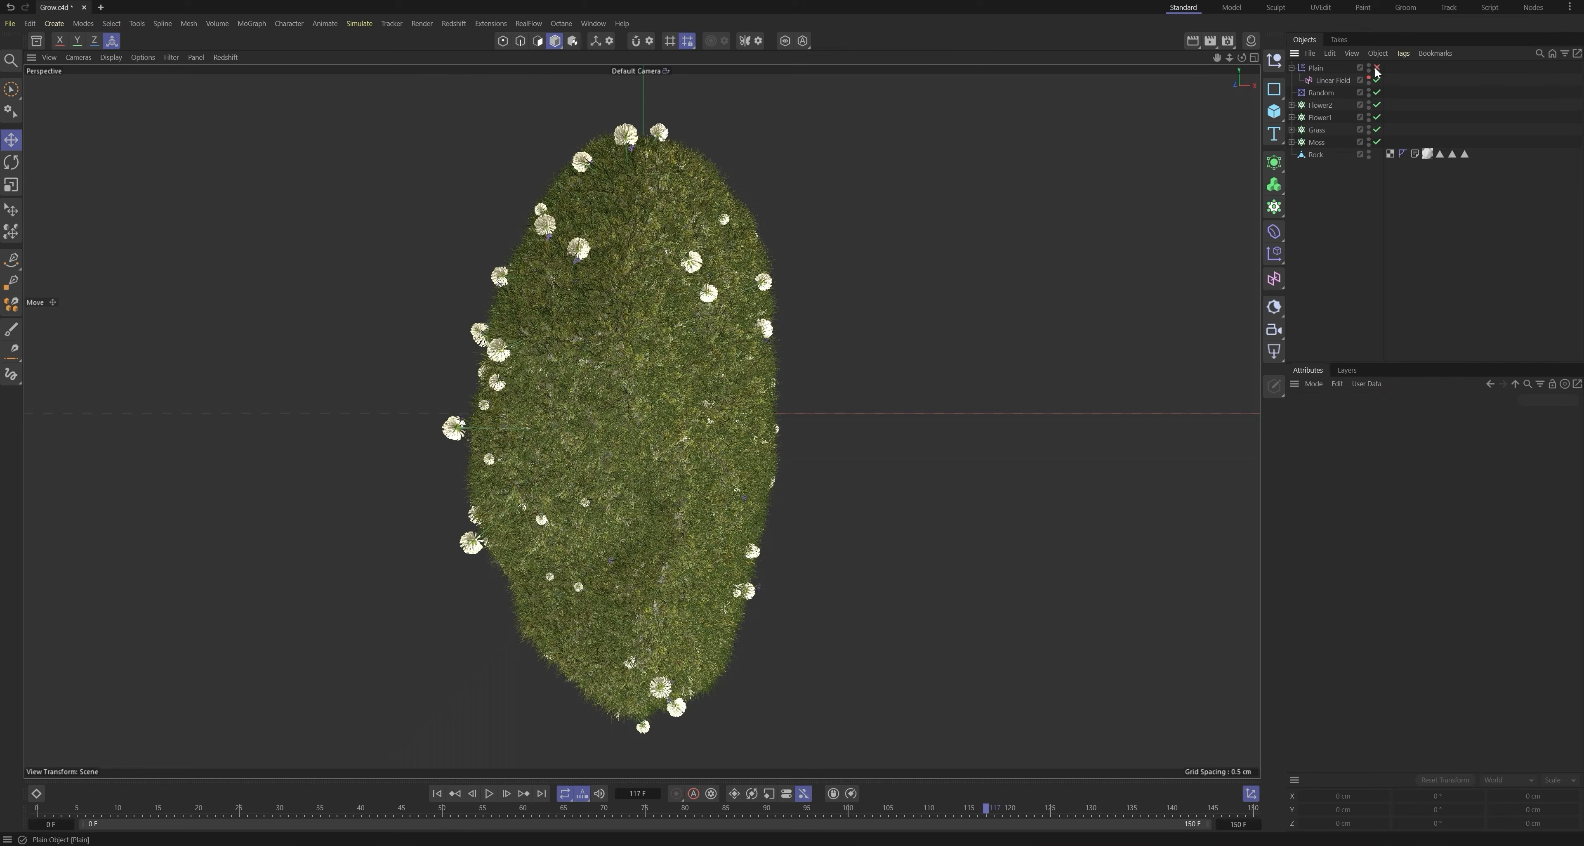
click(1320, 105)
shift+click(1316, 143)
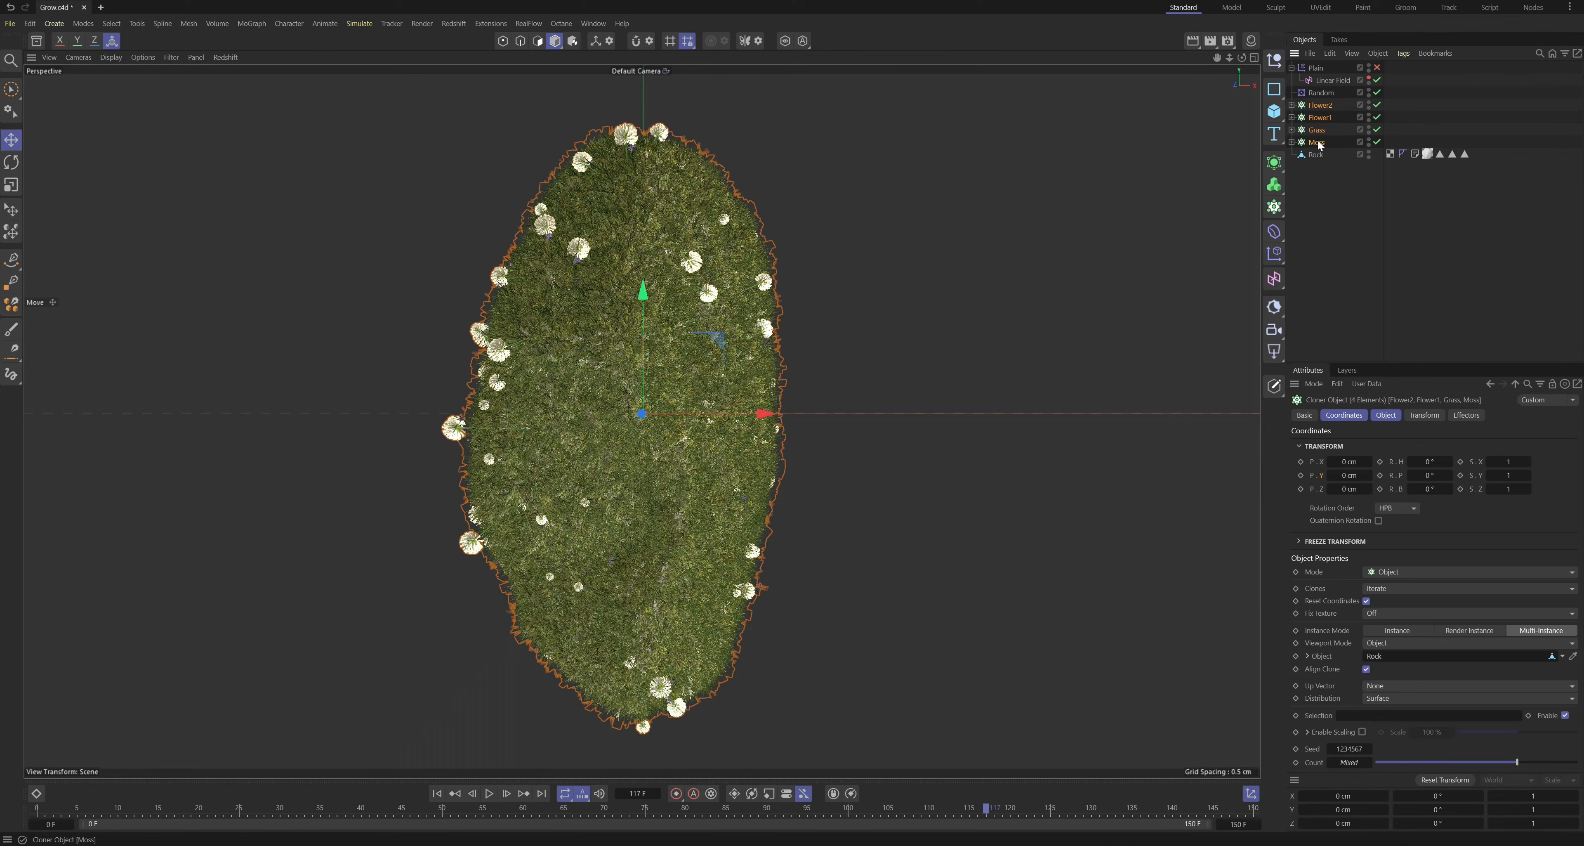
drag(1278, 251, 1392, 326)
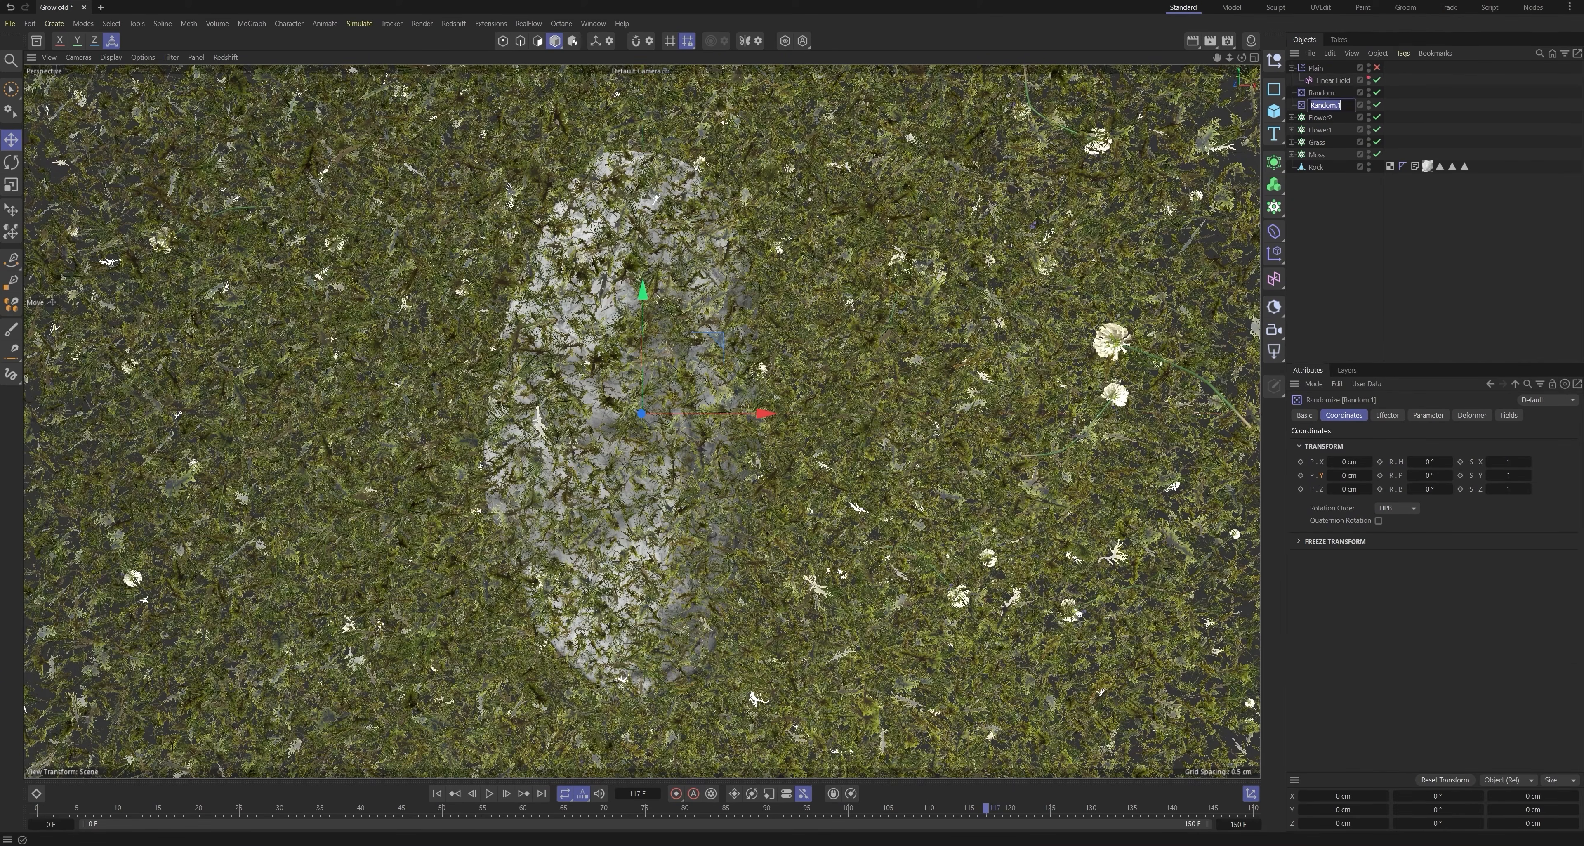
Step: Rename the new Random effector as Random.Rot and switch its transform from Position to Rotation
double_click(1327, 105)
key(Return)
click(1426, 415)
click(1367, 487)
click(1367, 499)
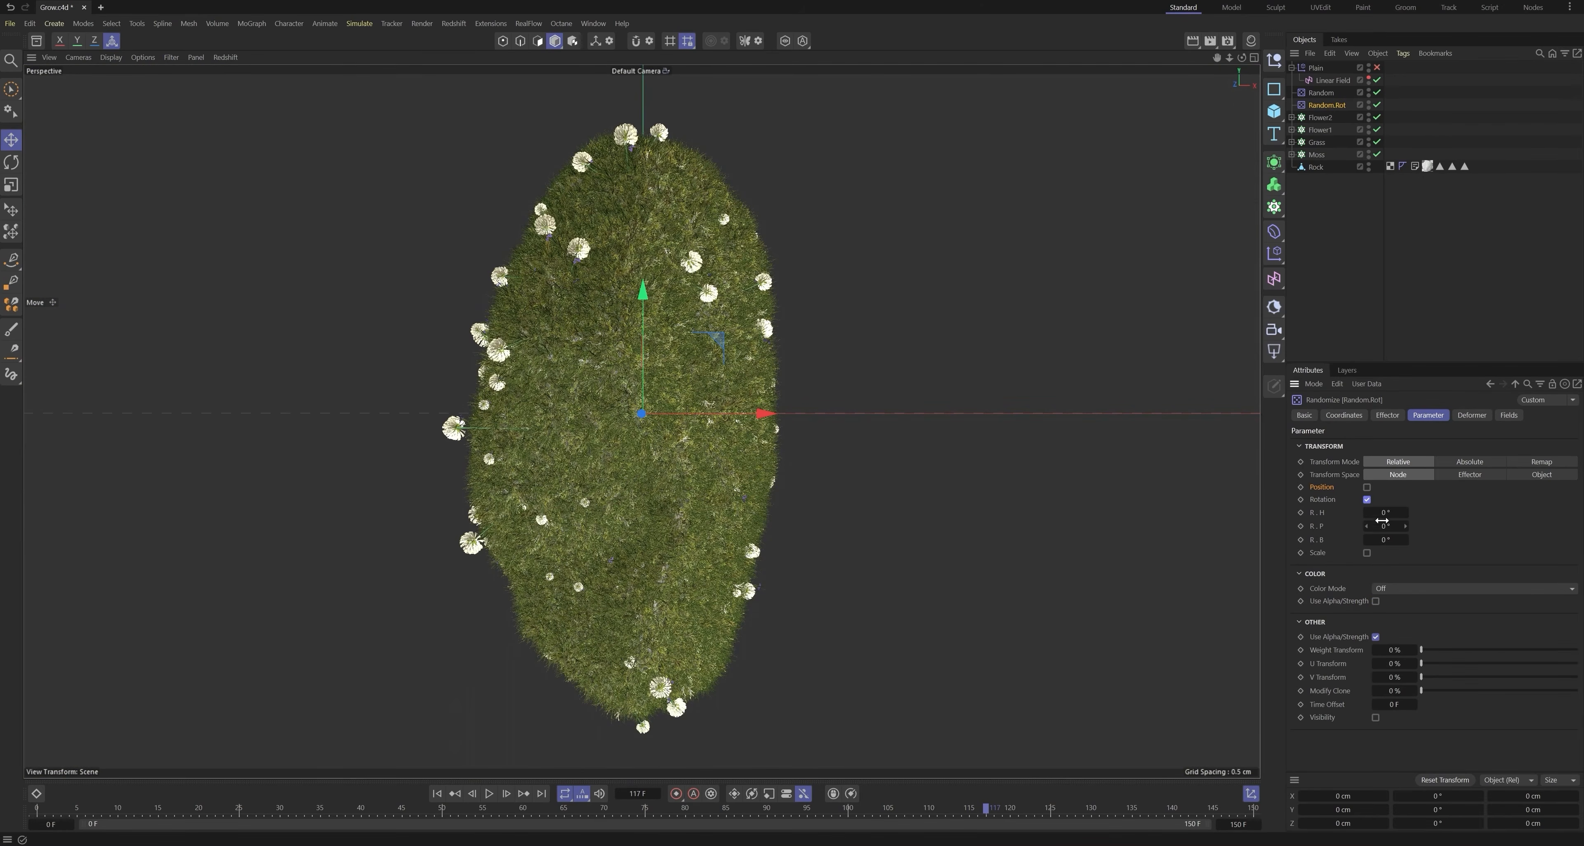
Step: Set the Random.Rot effector's rotation to 8° heading, 17° pitch and 15° bank
scroll(626, 339, up, 10)
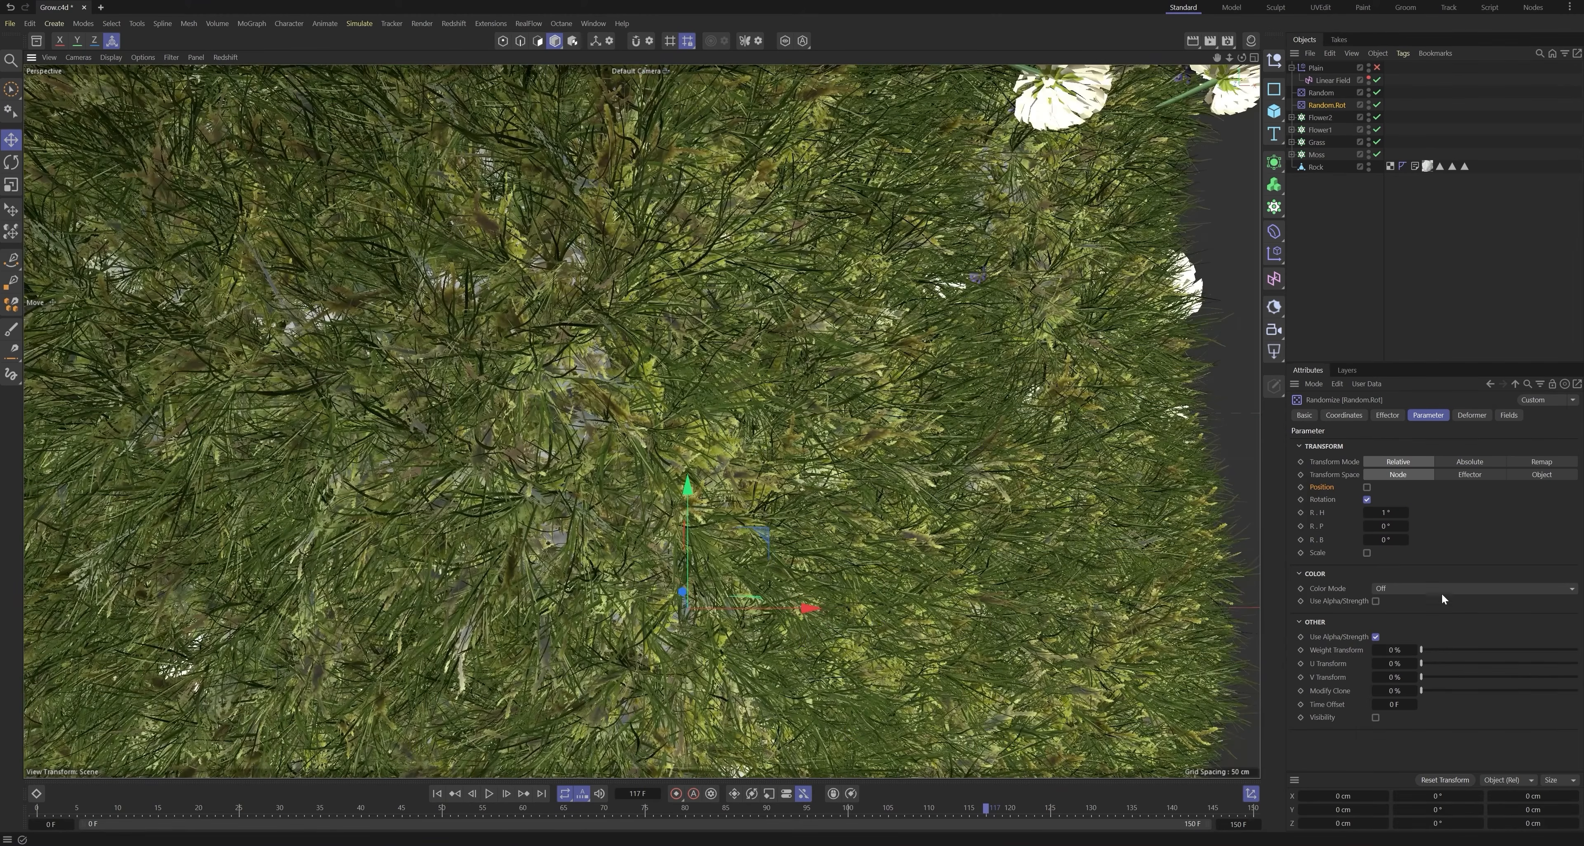
drag(1405, 513, 1404, 515)
drag(1405, 539, 1405, 529)
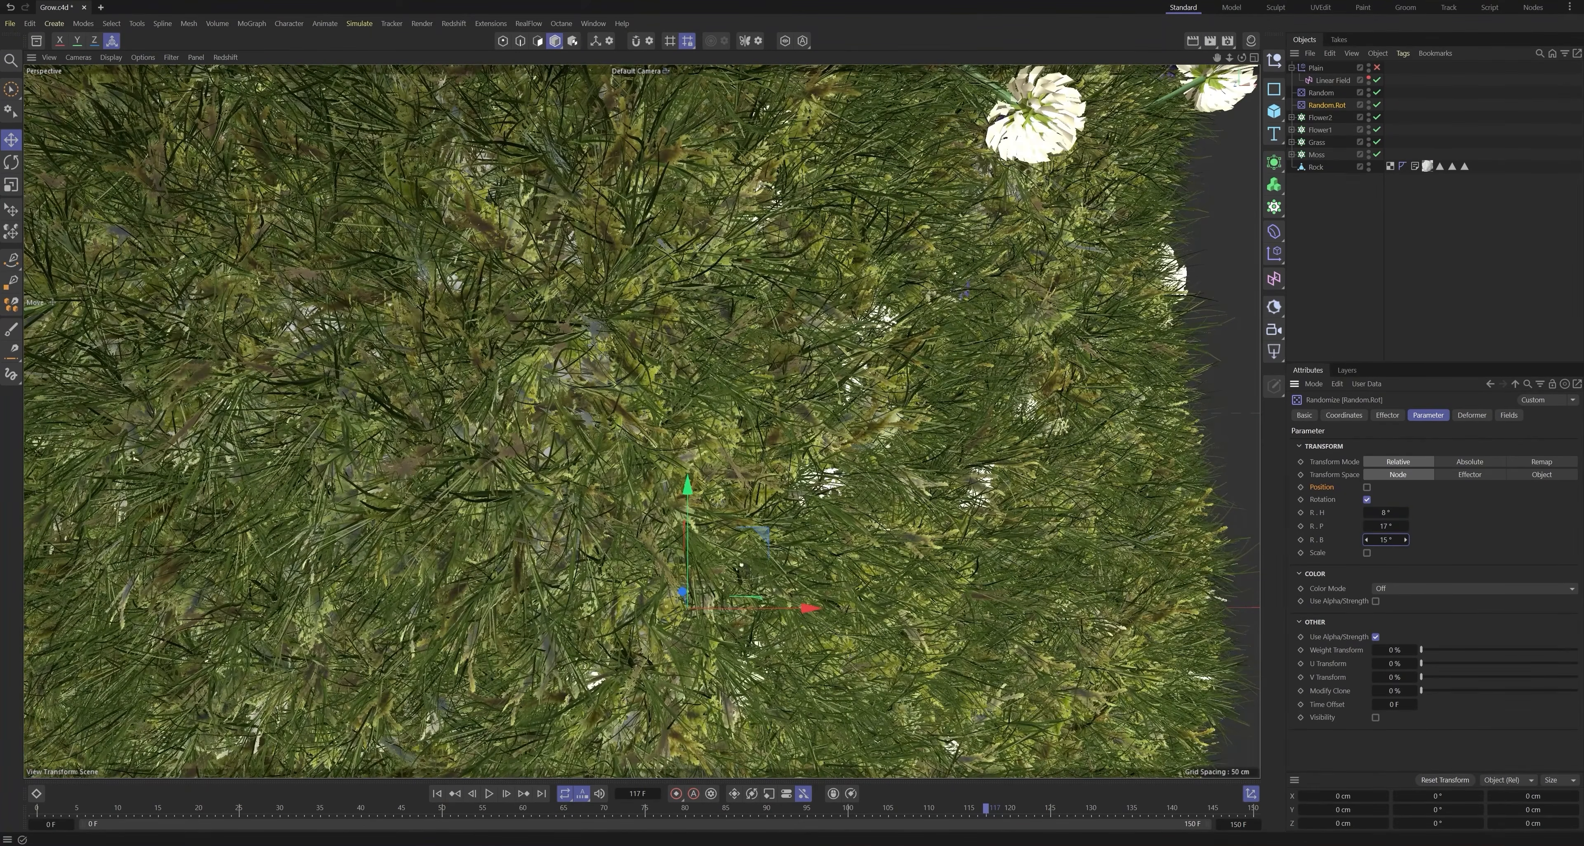
Step: Add a Shader Field to the Random.Rot effector and load a Noise shader into it
click(1509, 415)
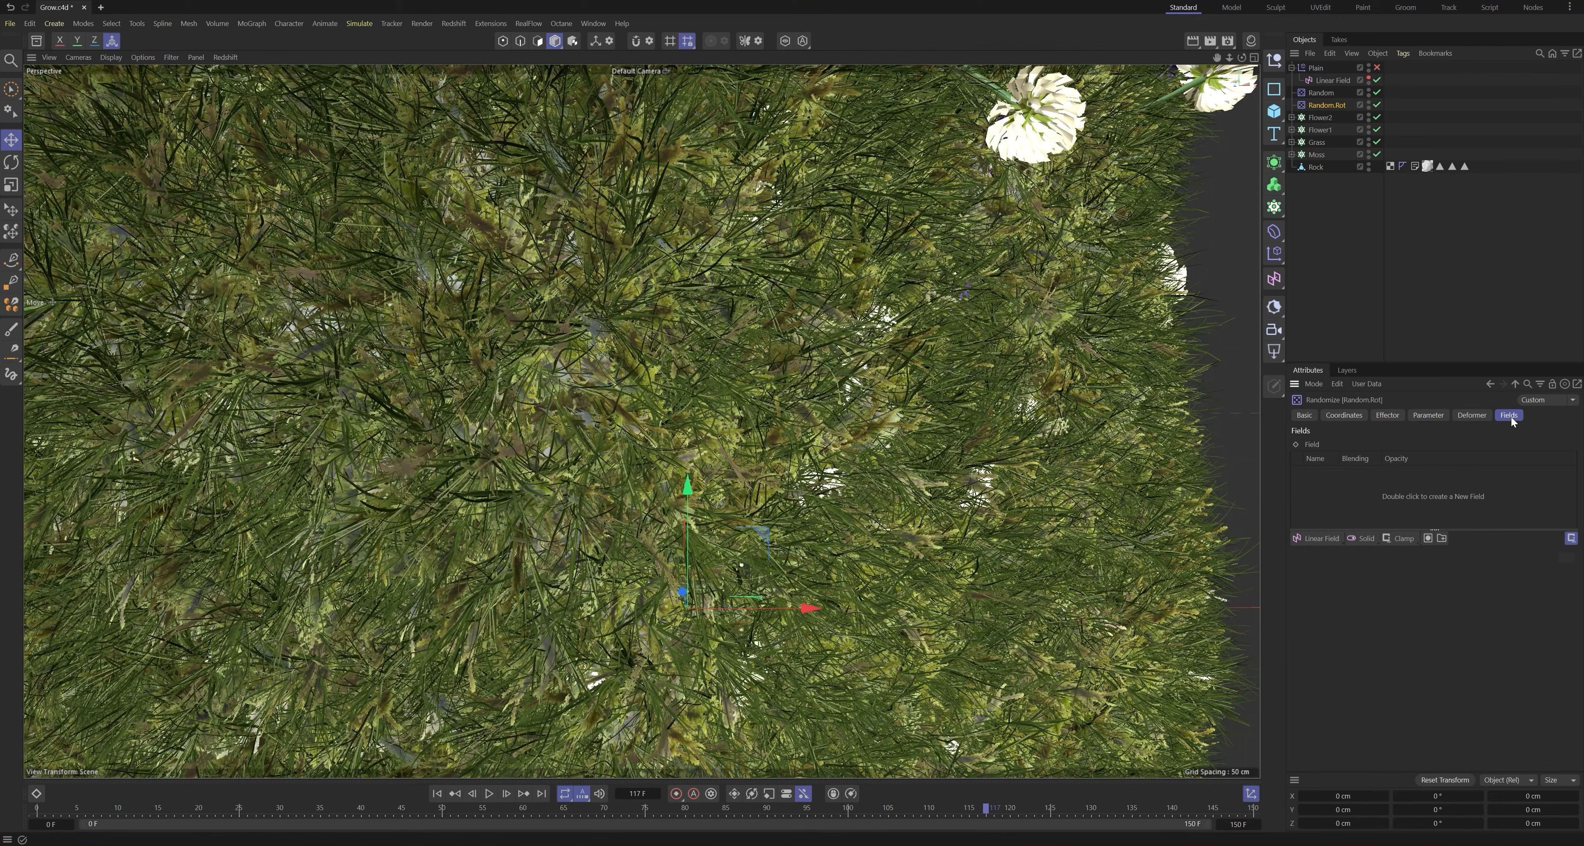
click(1337, 537)
click(1396, 551)
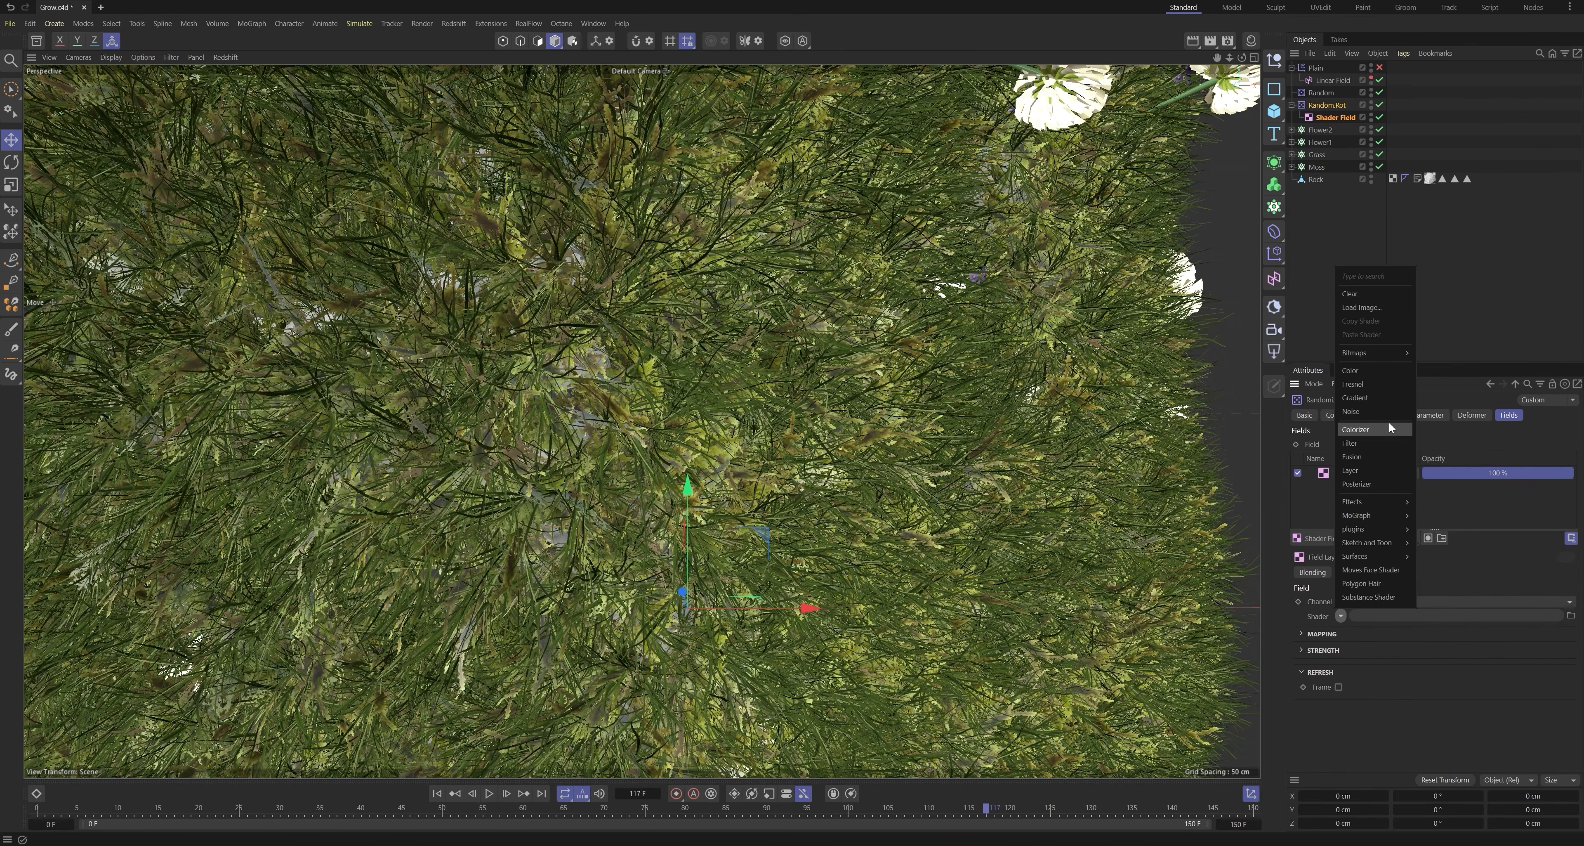
click(1387, 410)
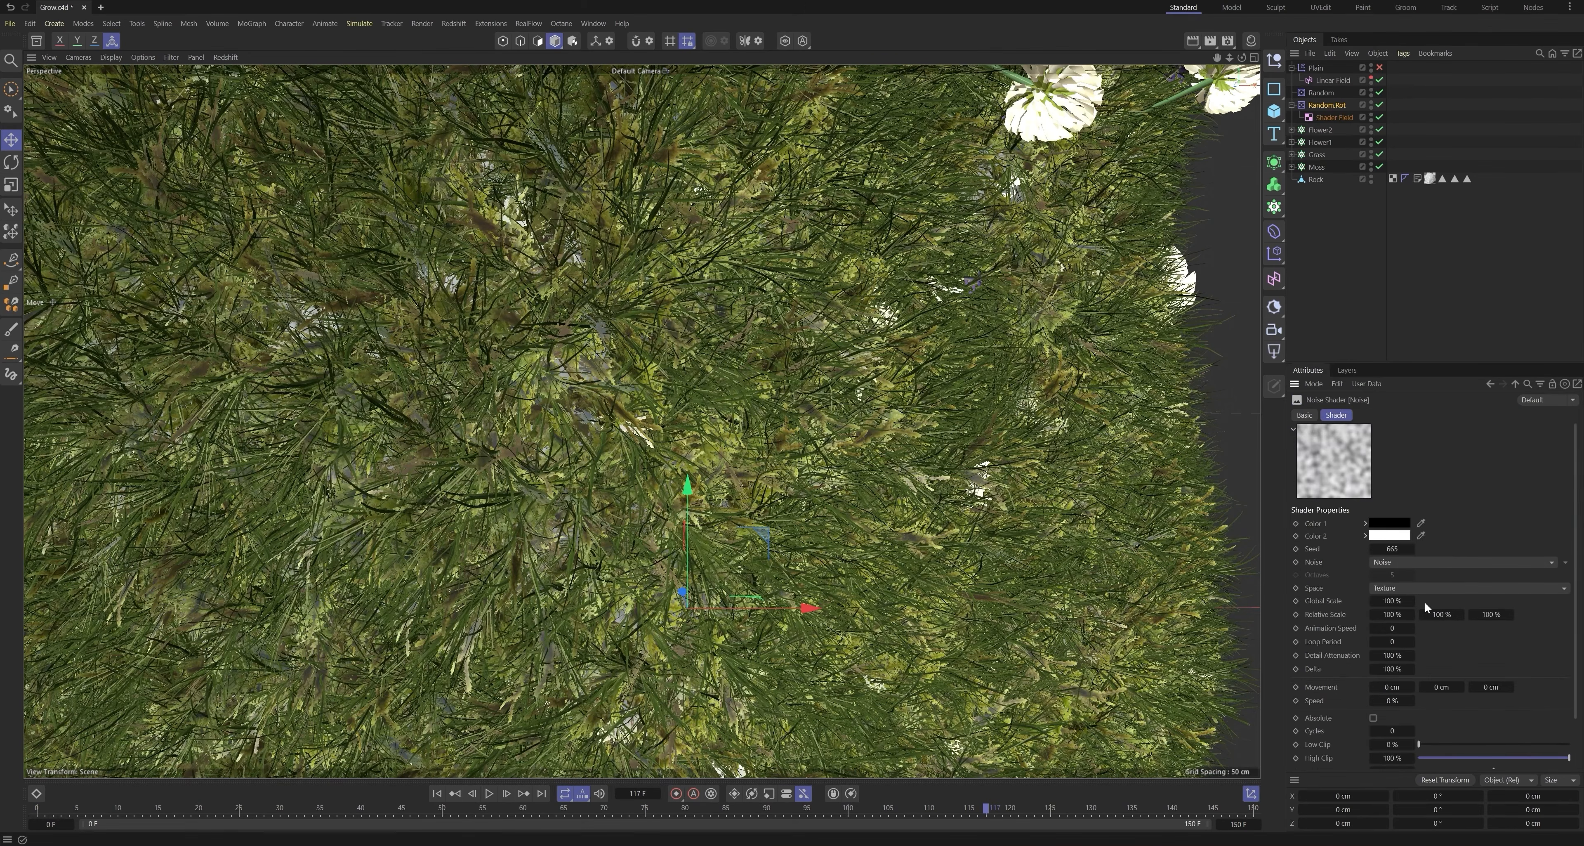
Step: Set the noise shader's global scale to 204 % and animation speed to 0.5, and play the animation close to the grass
drag(1391, 601, 1453, 600)
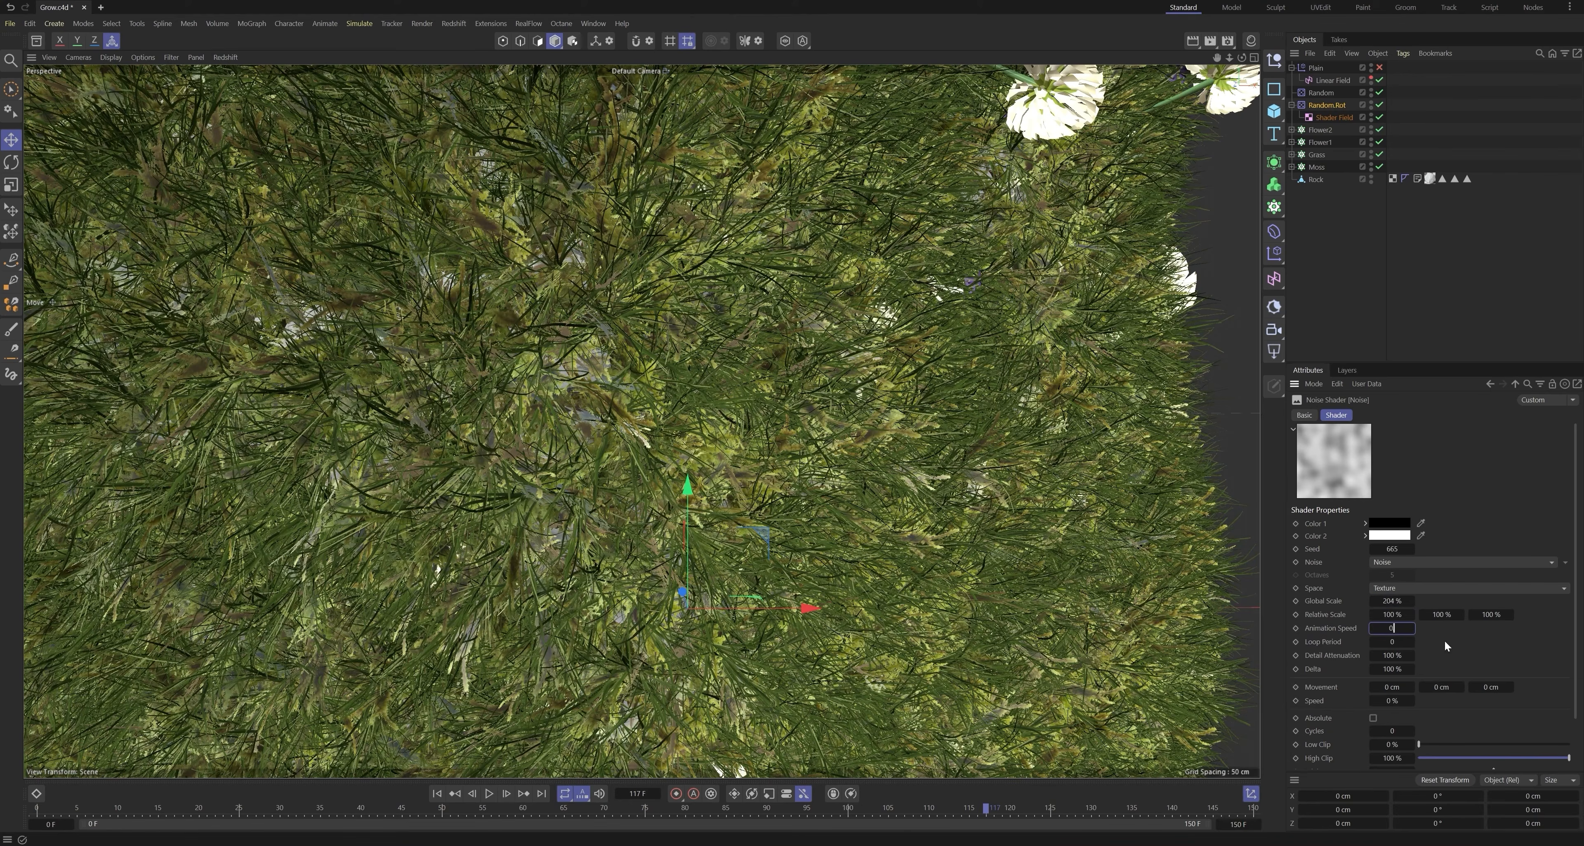
text(.5)
key(Return)
click(455, 793)
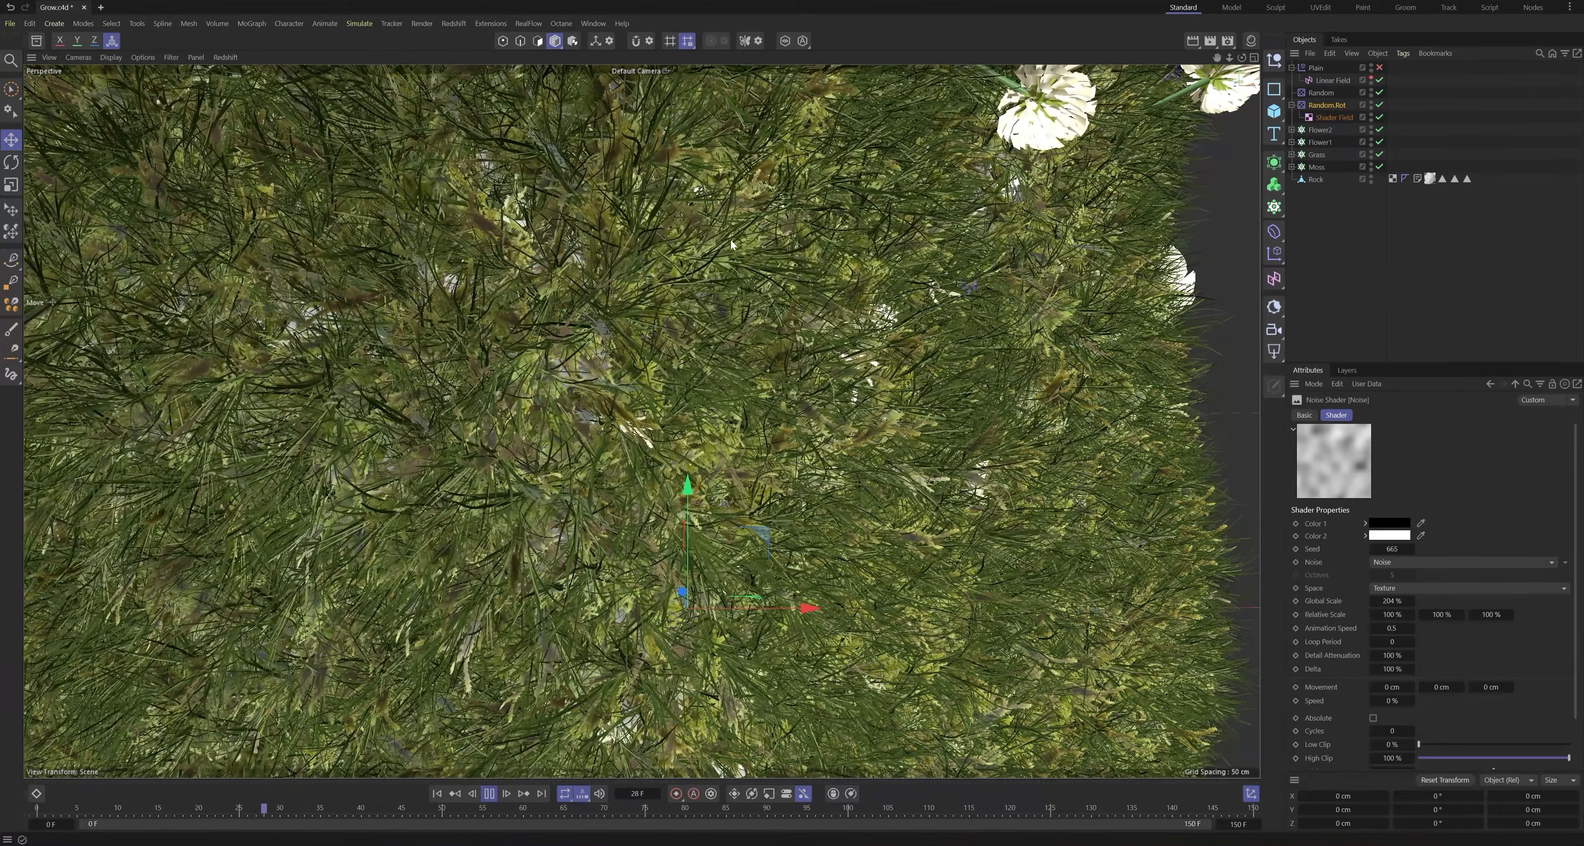
alt+drag(748, 444, 621, 258)
scroll(748, 368, up, 5)
Step: Try a global scale of 150 % and the Cranal noise type for the noise shader
drag(1378, 601, 1517, 638)
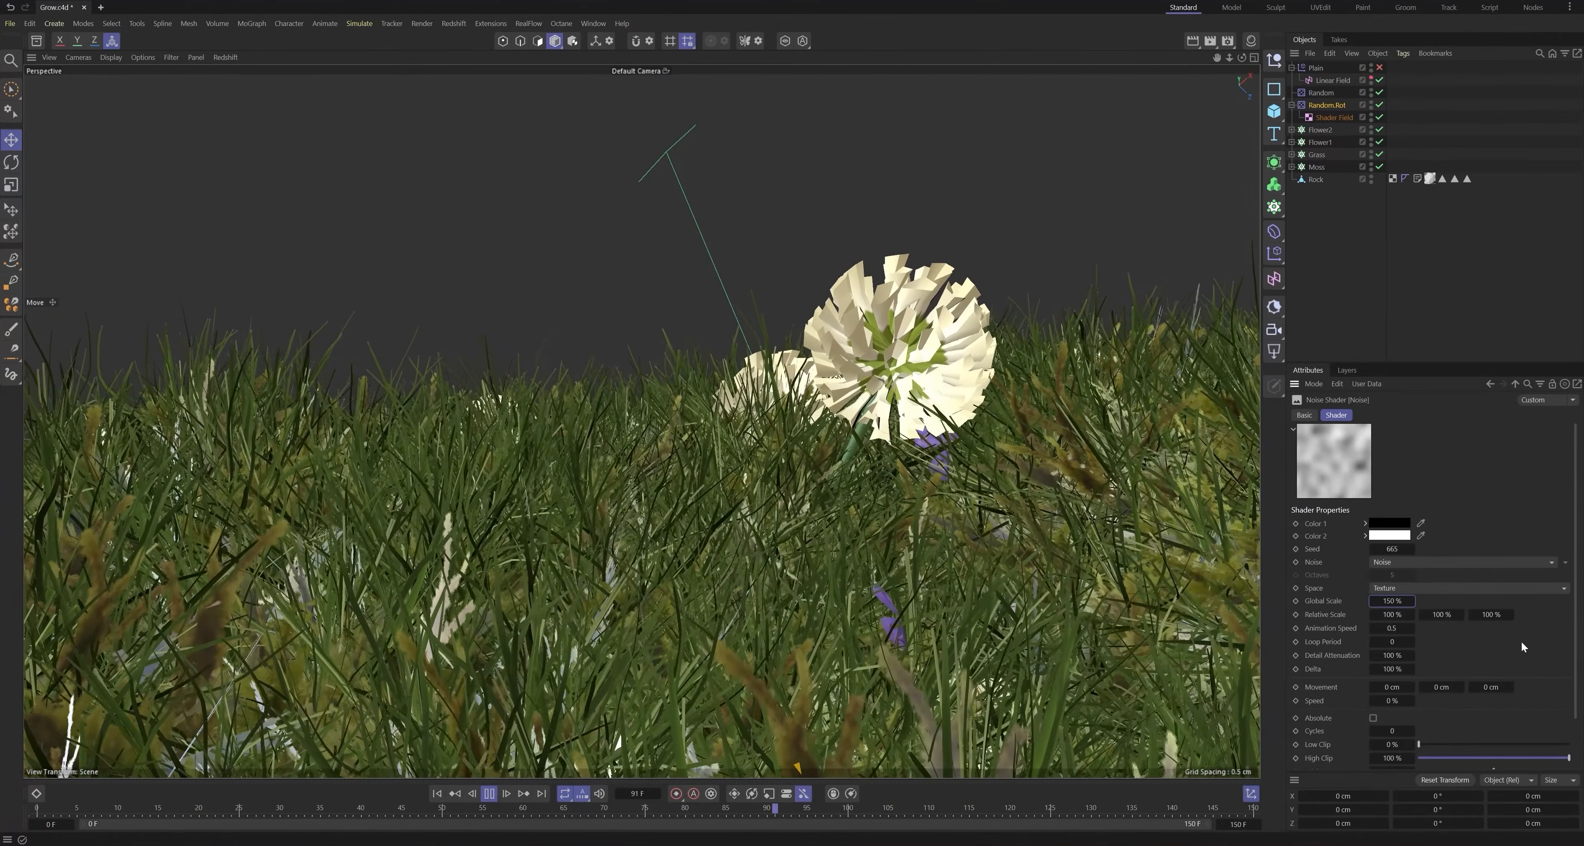
text(150)
key(Return)
click(1414, 561)
click(1413, 234)
Step: Set the noise shader's global scale to 500 % and switch its noise type to Dents
drag(1380, 601, 1509, 633)
text(200)
key(Return)
click(1500, 561)
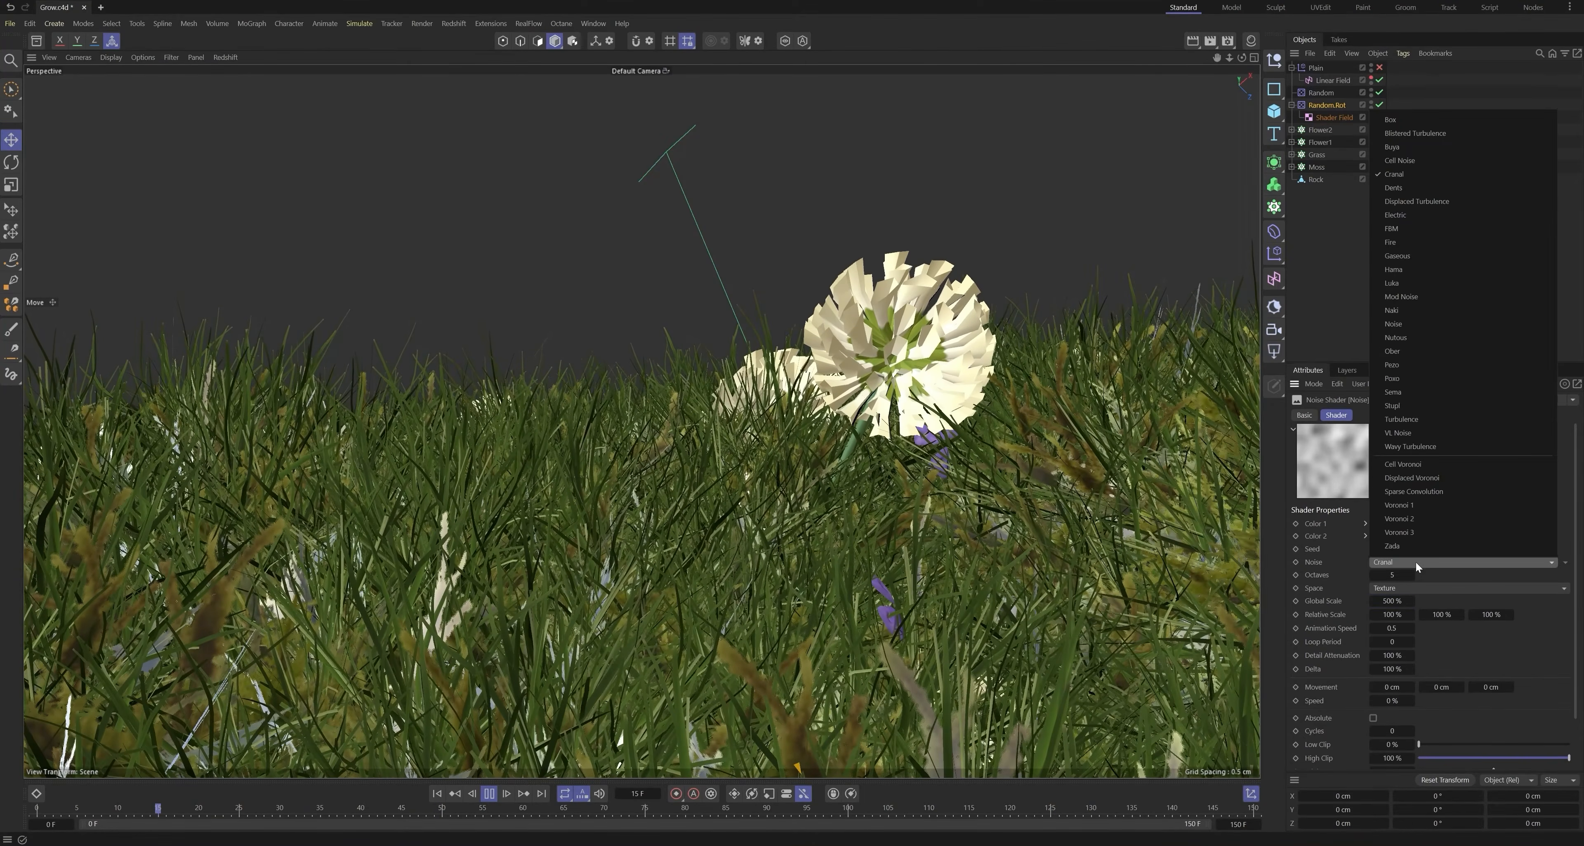
click(1443, 286)
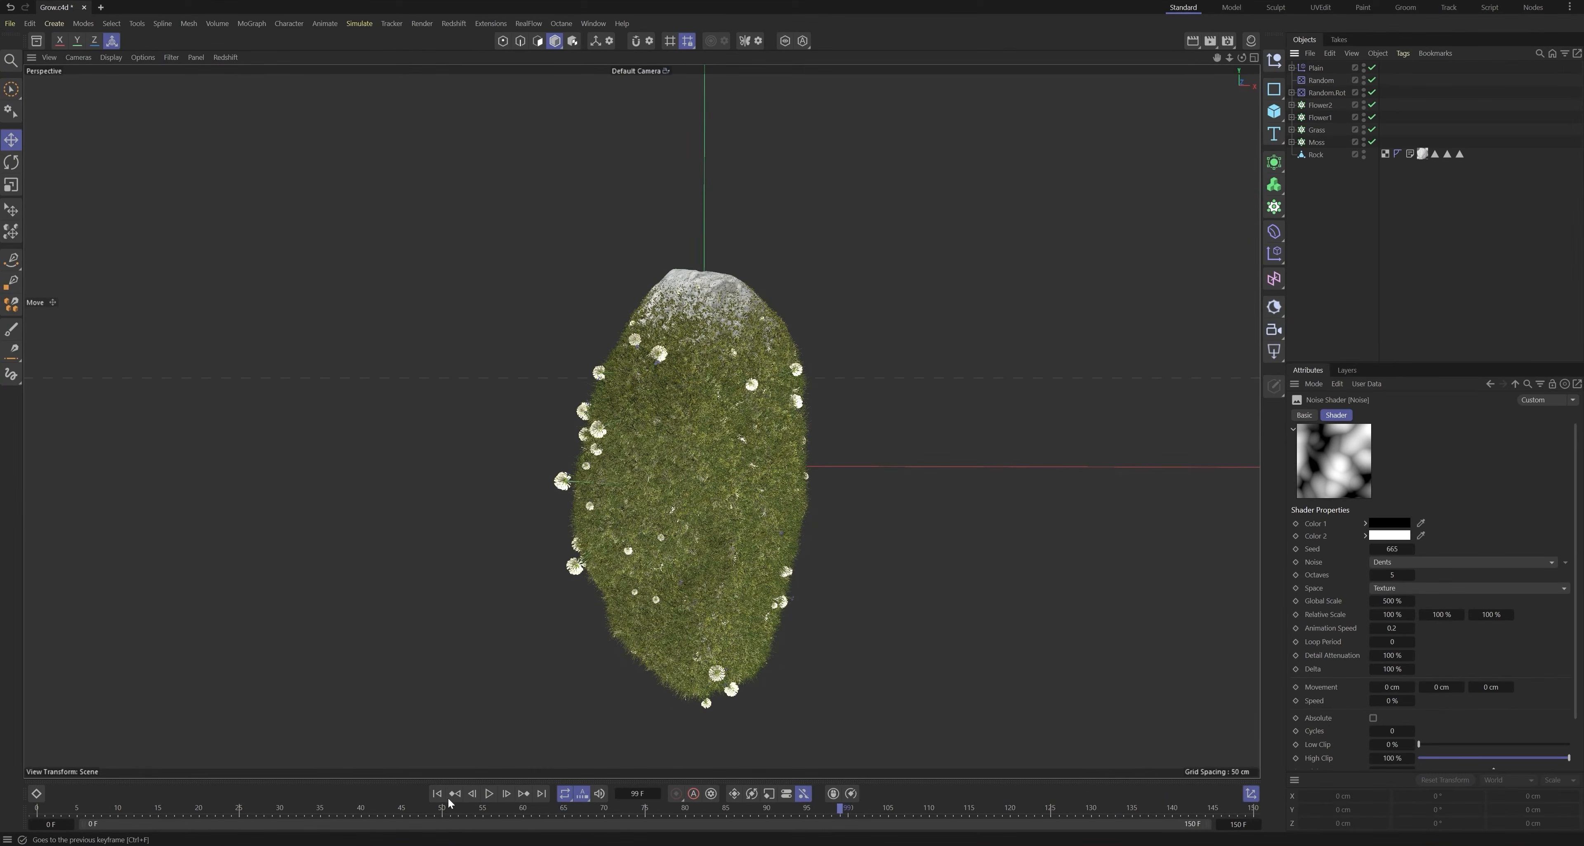
Step: Play the growth animation on the whole rock and inspect the plant-covered surface from a closer angle
click(452, 797)
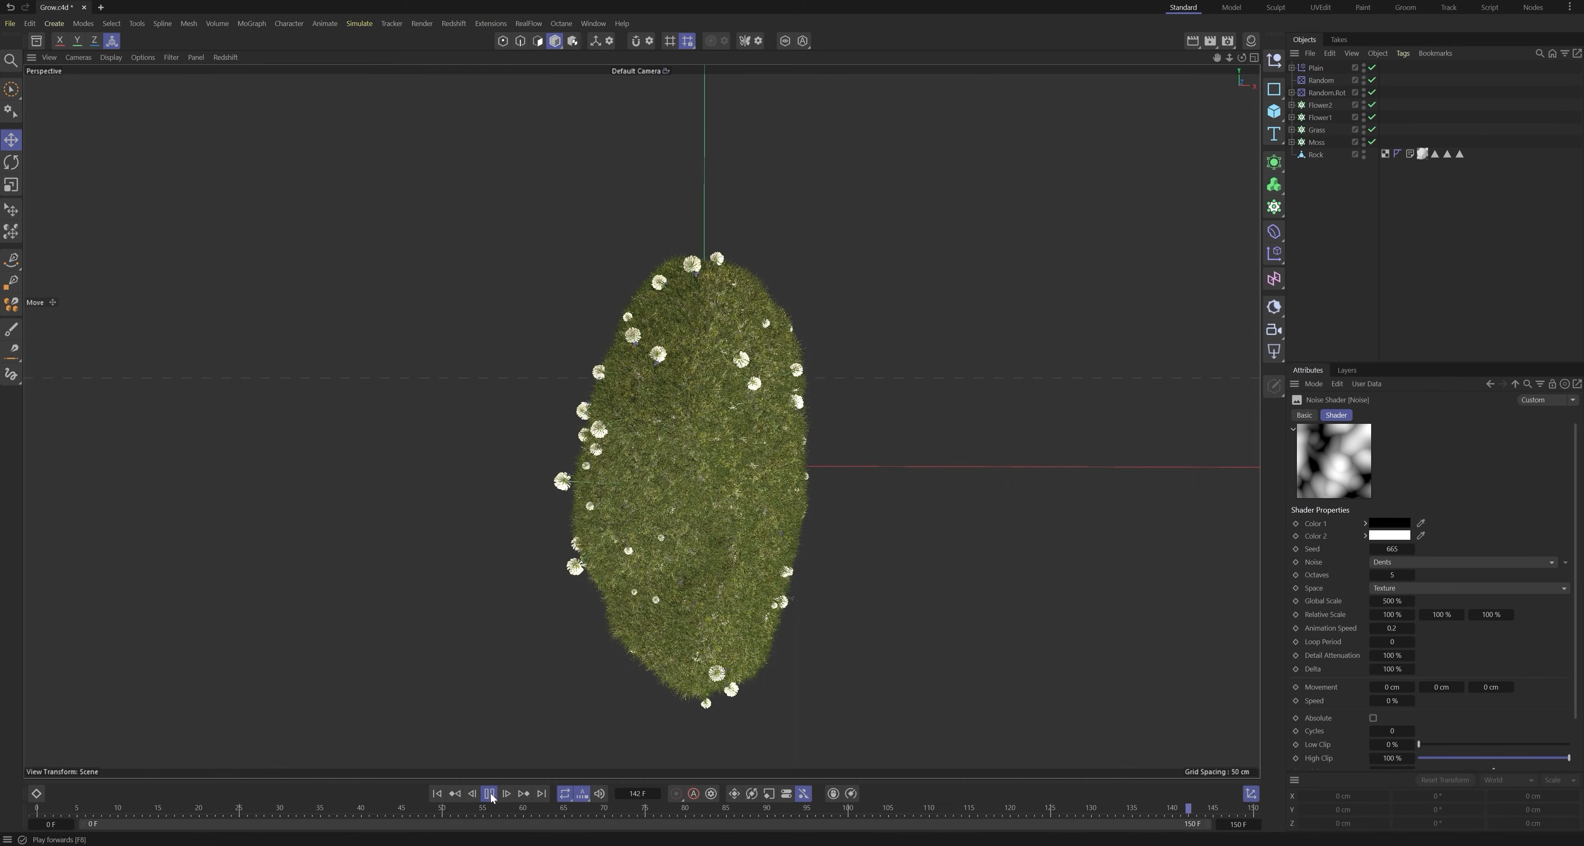
scroll(691, 490, up, 3)
mouse_move(733, 493)
alt+mouse_down()
mouse_move(788, 508)
mouse_move(709, 500)
alt+mouse_up()
alt+middle_drag(724, 485, 723, 446)
alt+drag(722, 446, 833, 413)
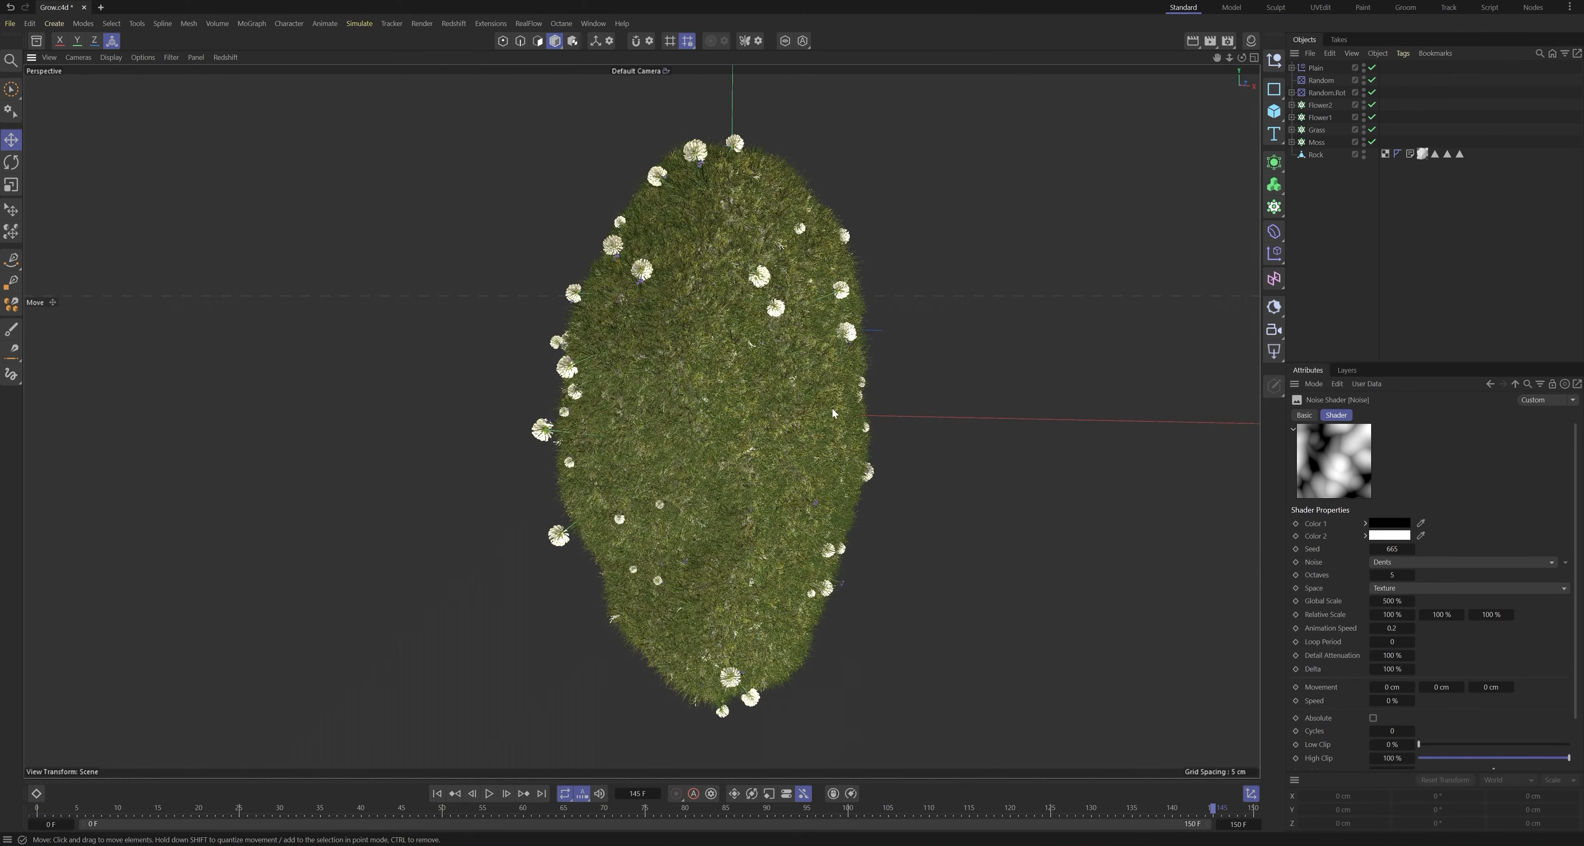
Step: Rotate the Rock object to a heading of -18.2837° and deselect it
click(1316, 155)
click(1347, 416)
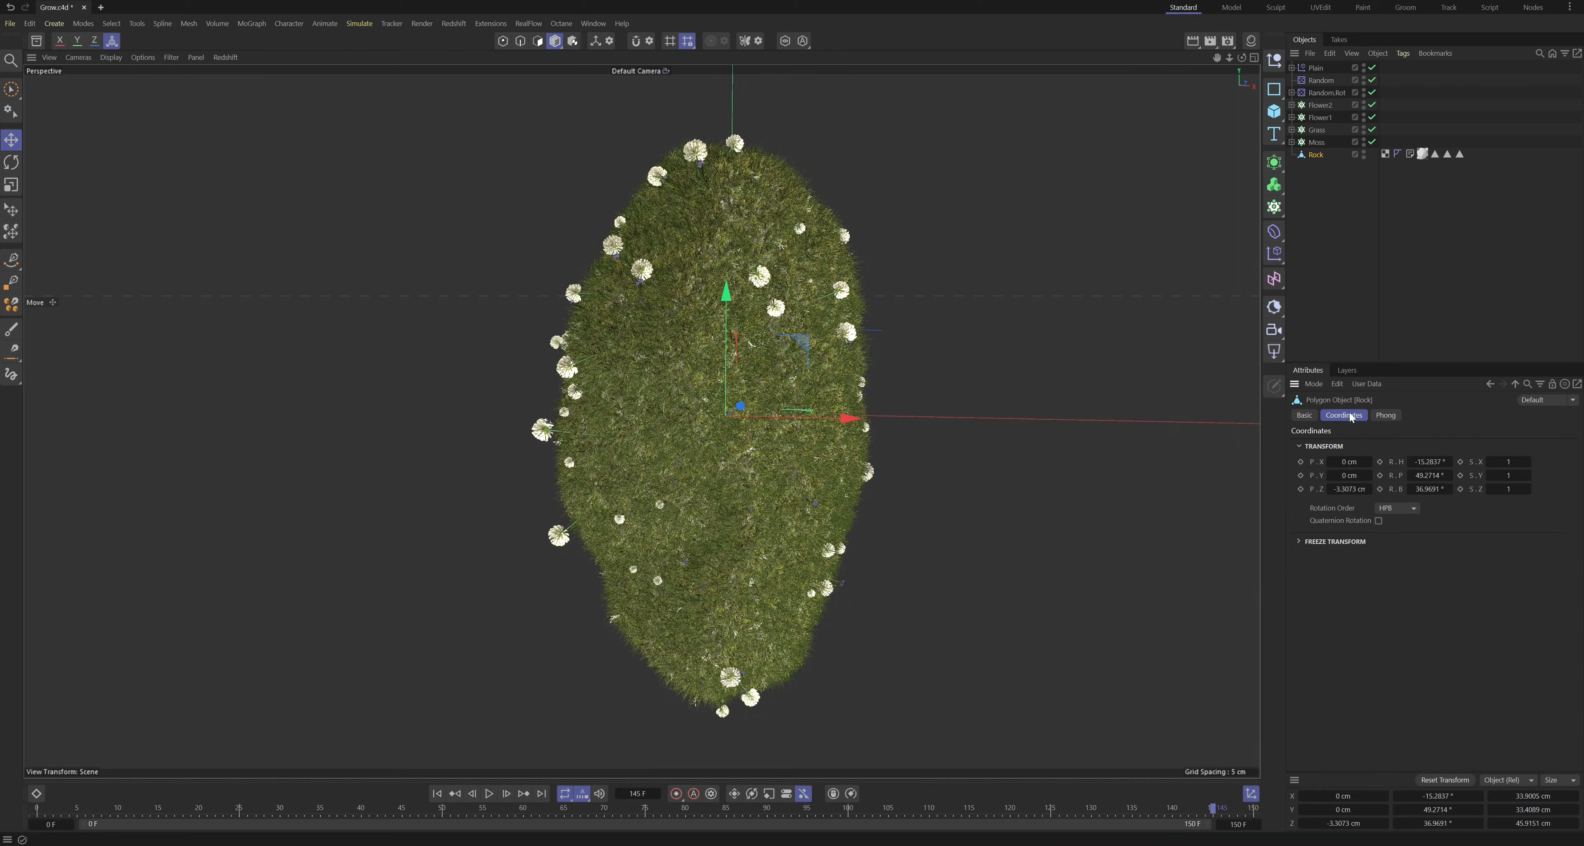
mouse_move(1427, 467)
mouse_down()
mouse_move(1353, 467)
mouse_move(1428, 467)
mouse_up()
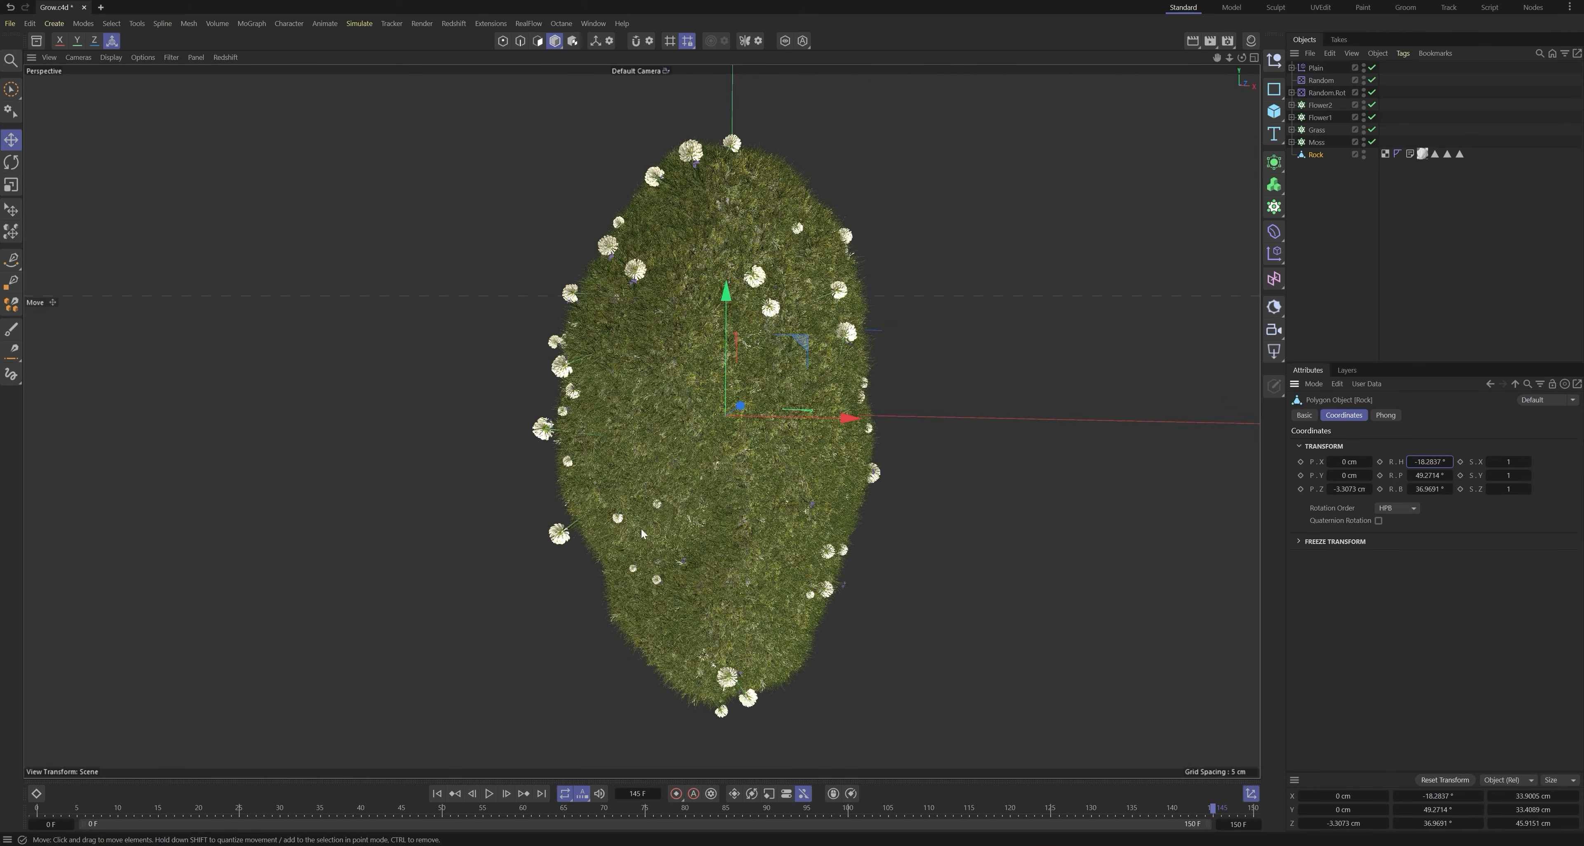
click(672, 662)
Step: Play the growth animation and stop it at frame 84 with the rock partly covered
click(485, 793)
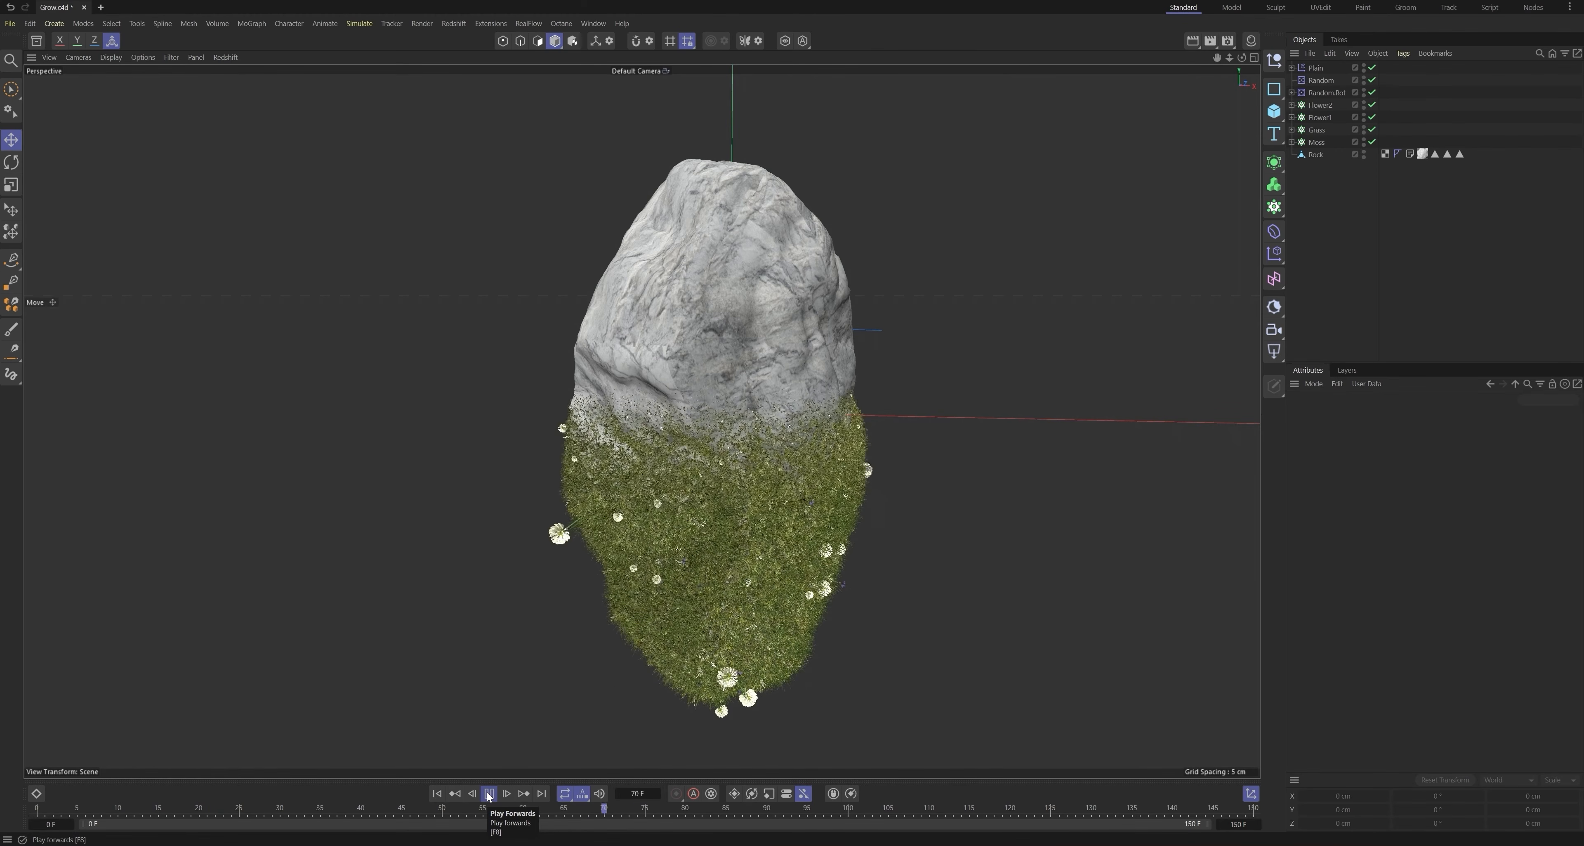
click(489, 793)
alt+drag(732, 573, 706, 477)
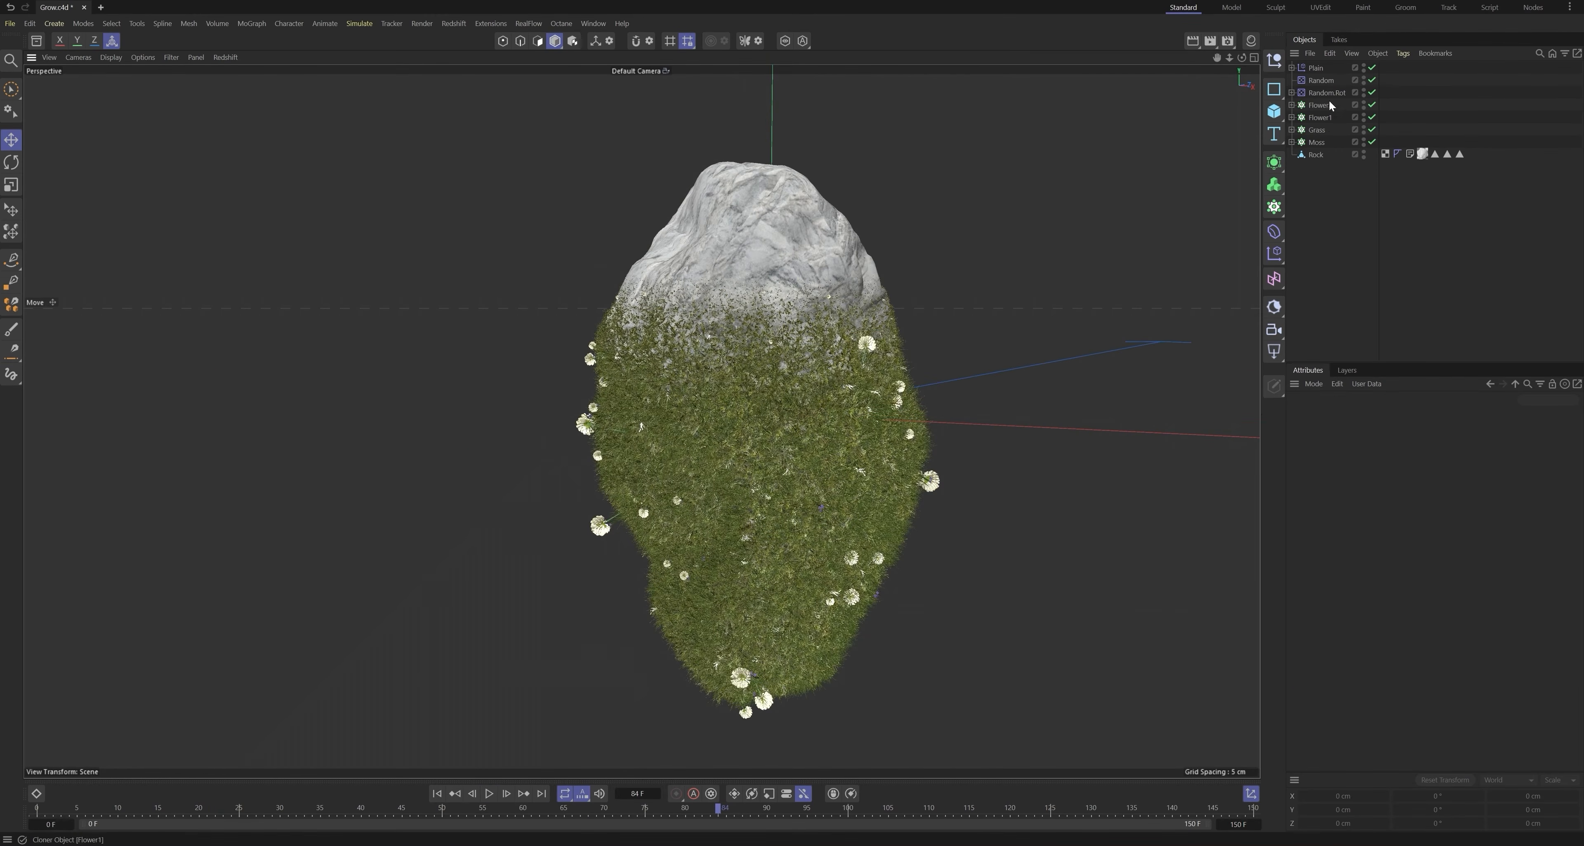
Step: Add a Random Field to the Plain effector's fields and select it
click(1316, 68)
click(1509, 415)
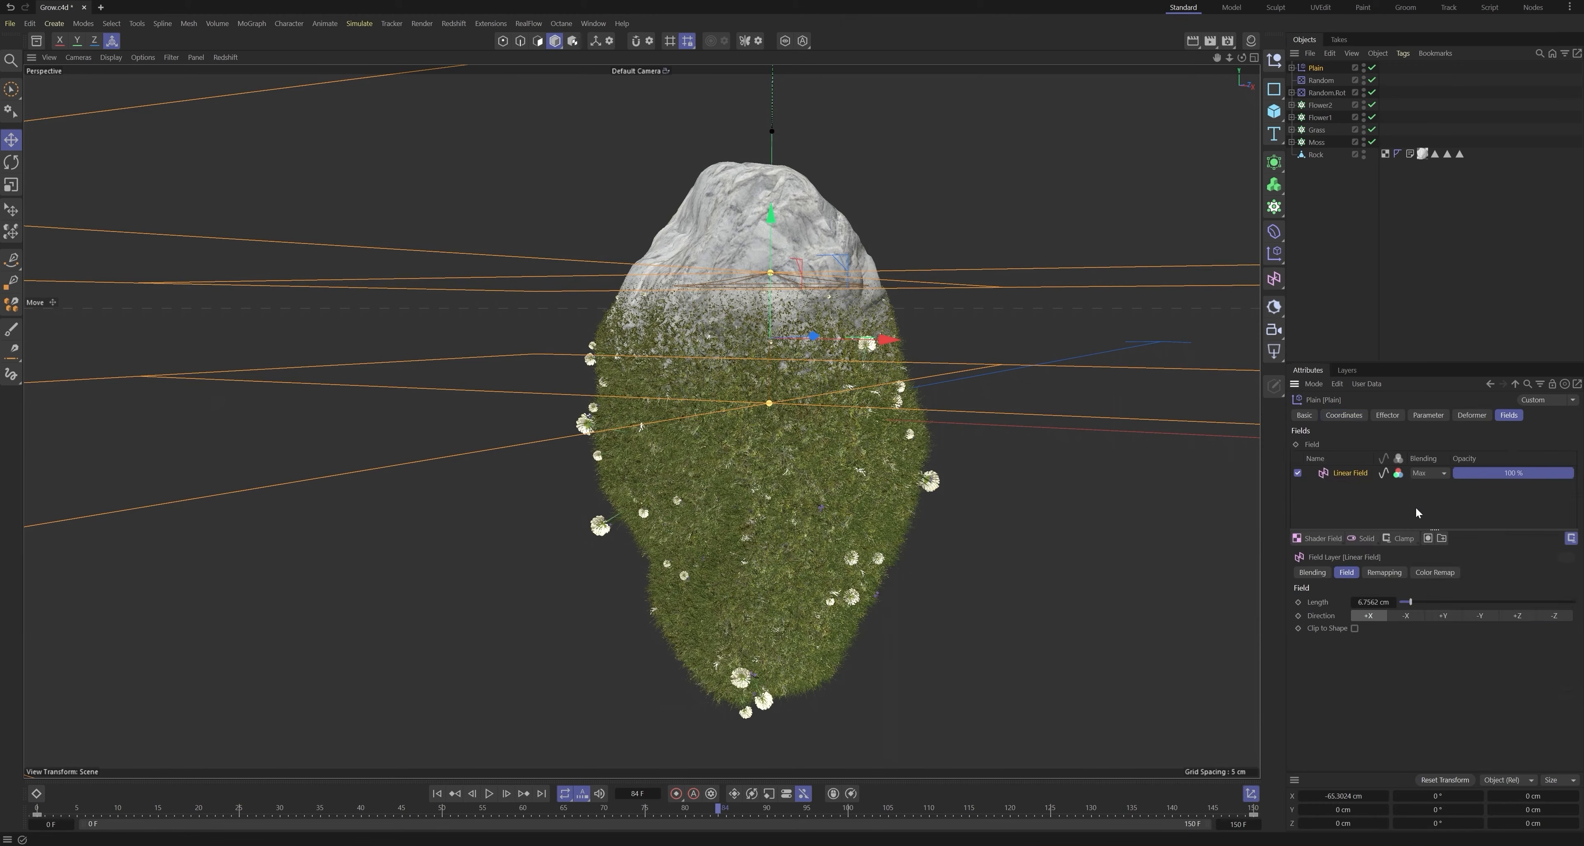
click(1325, 537)
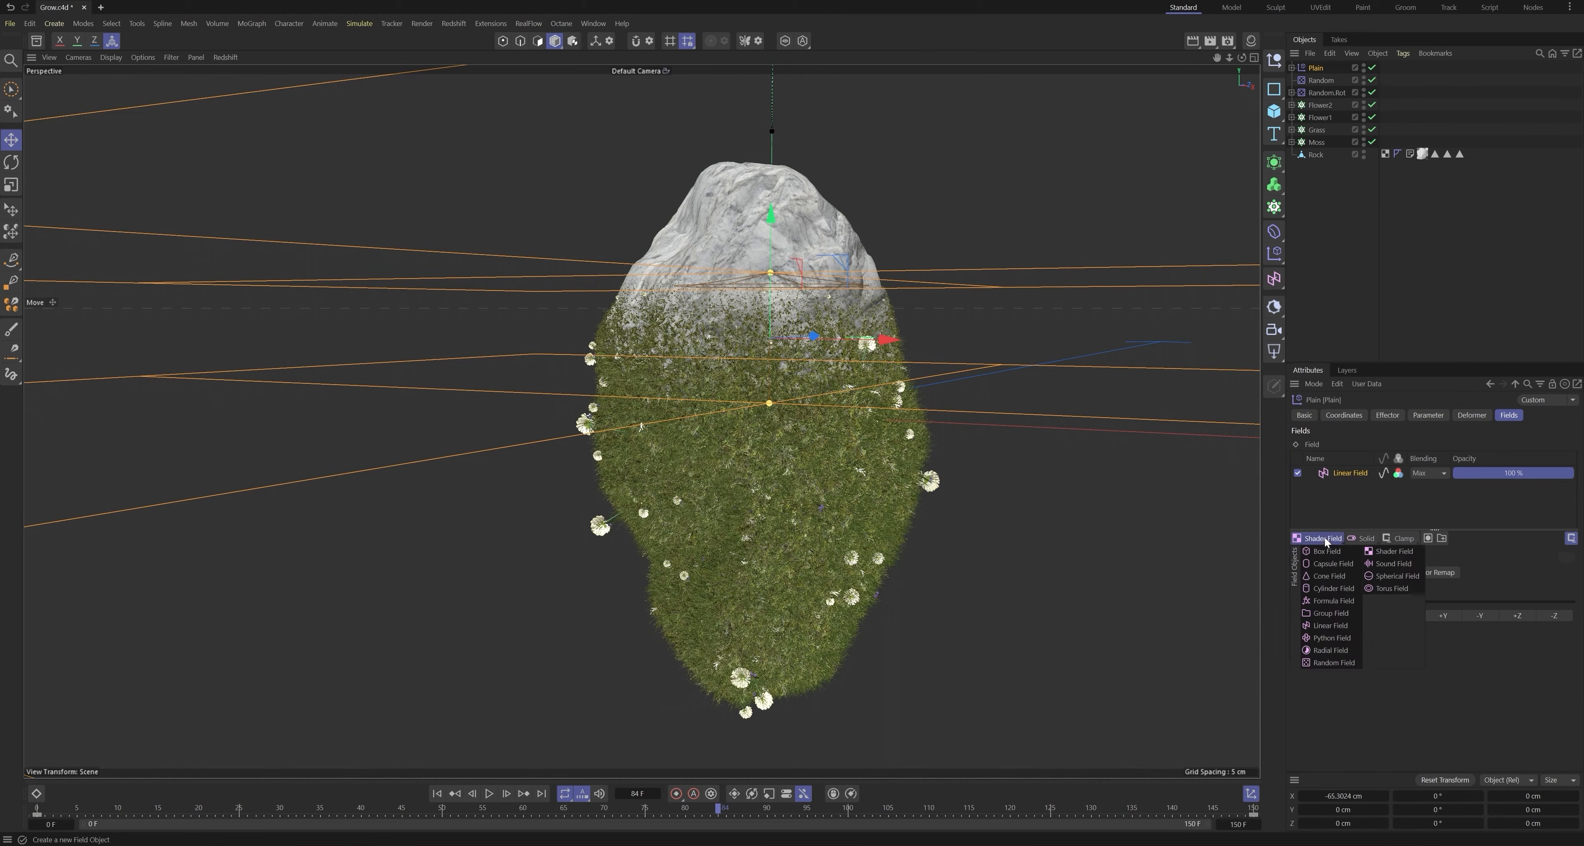
click(1333, 663)
click(1328, 81)
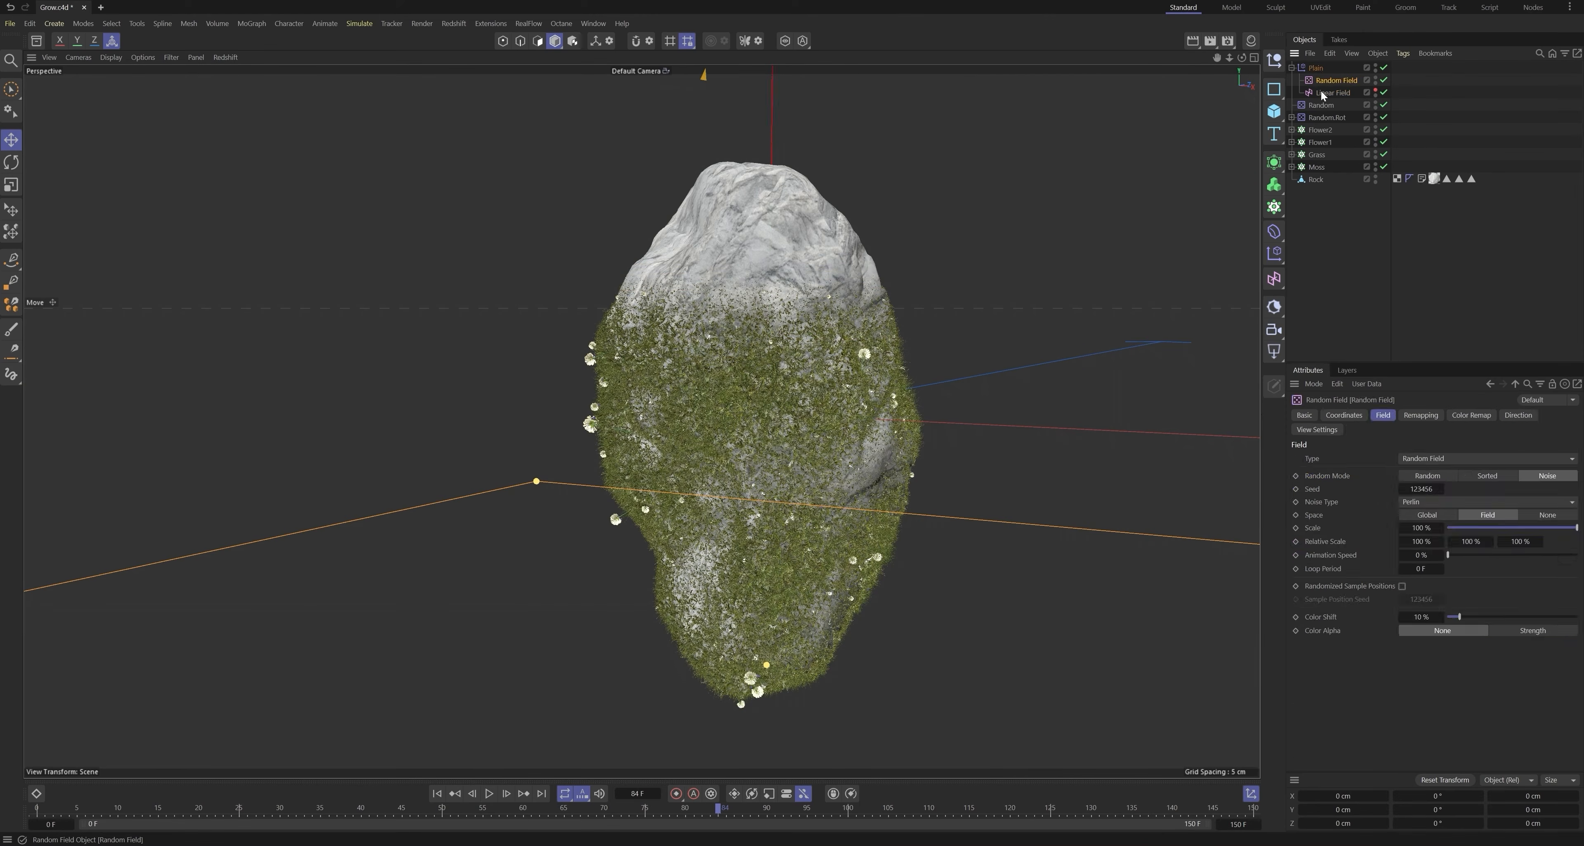
Step: Turn on the Random Field's viewplane preview and inspect the noise pattern around the rock
click(1323, 429)
click(1375, 457)
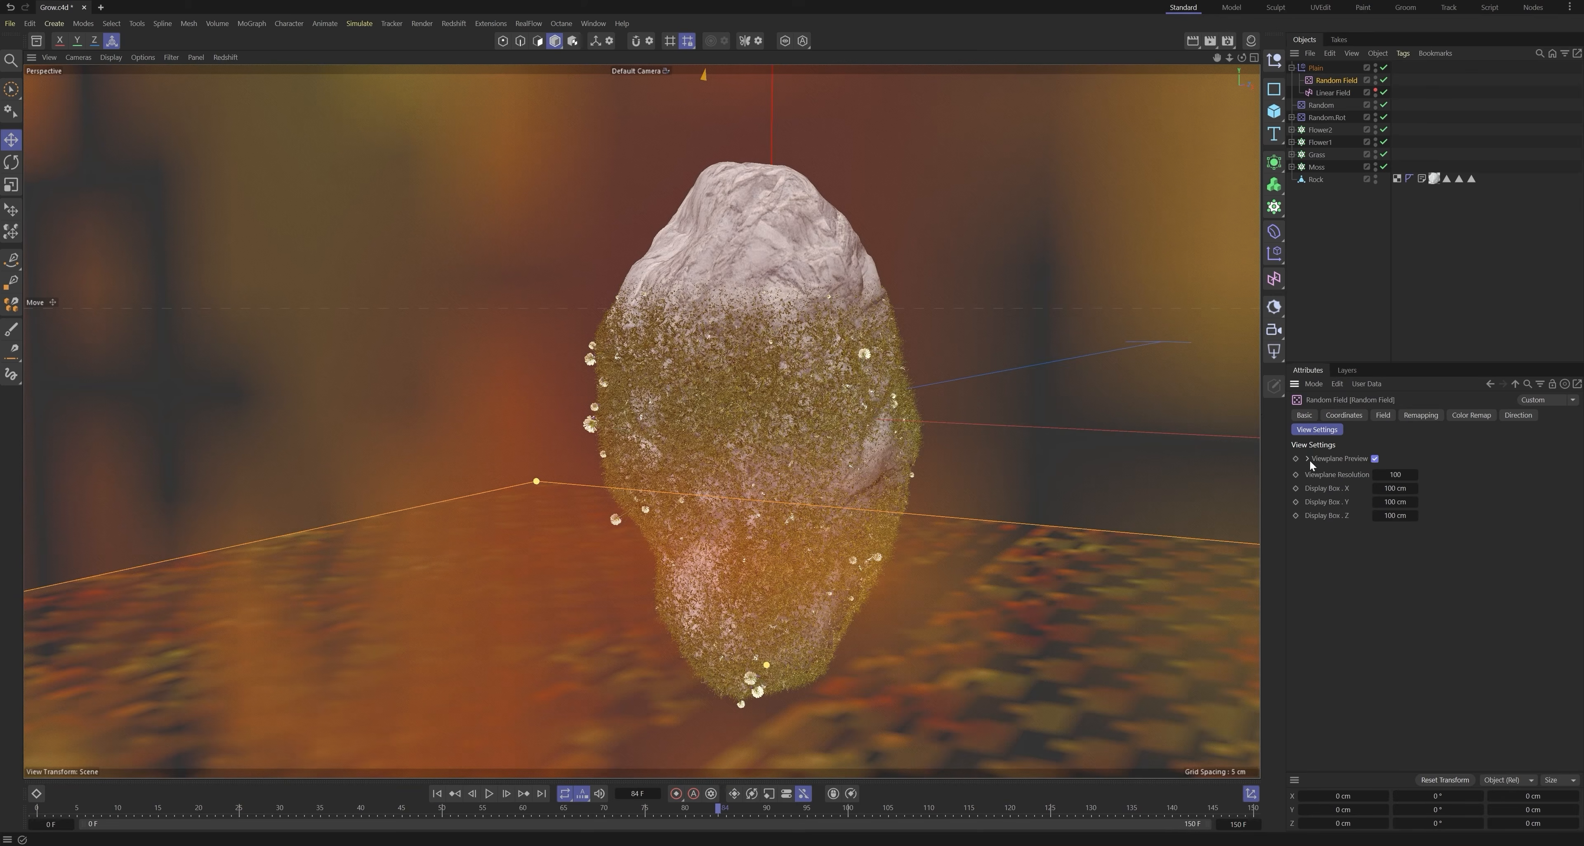
alt+drag(741, 421, 777, 431)
alt+right_drag(777, 431, 670, 423)
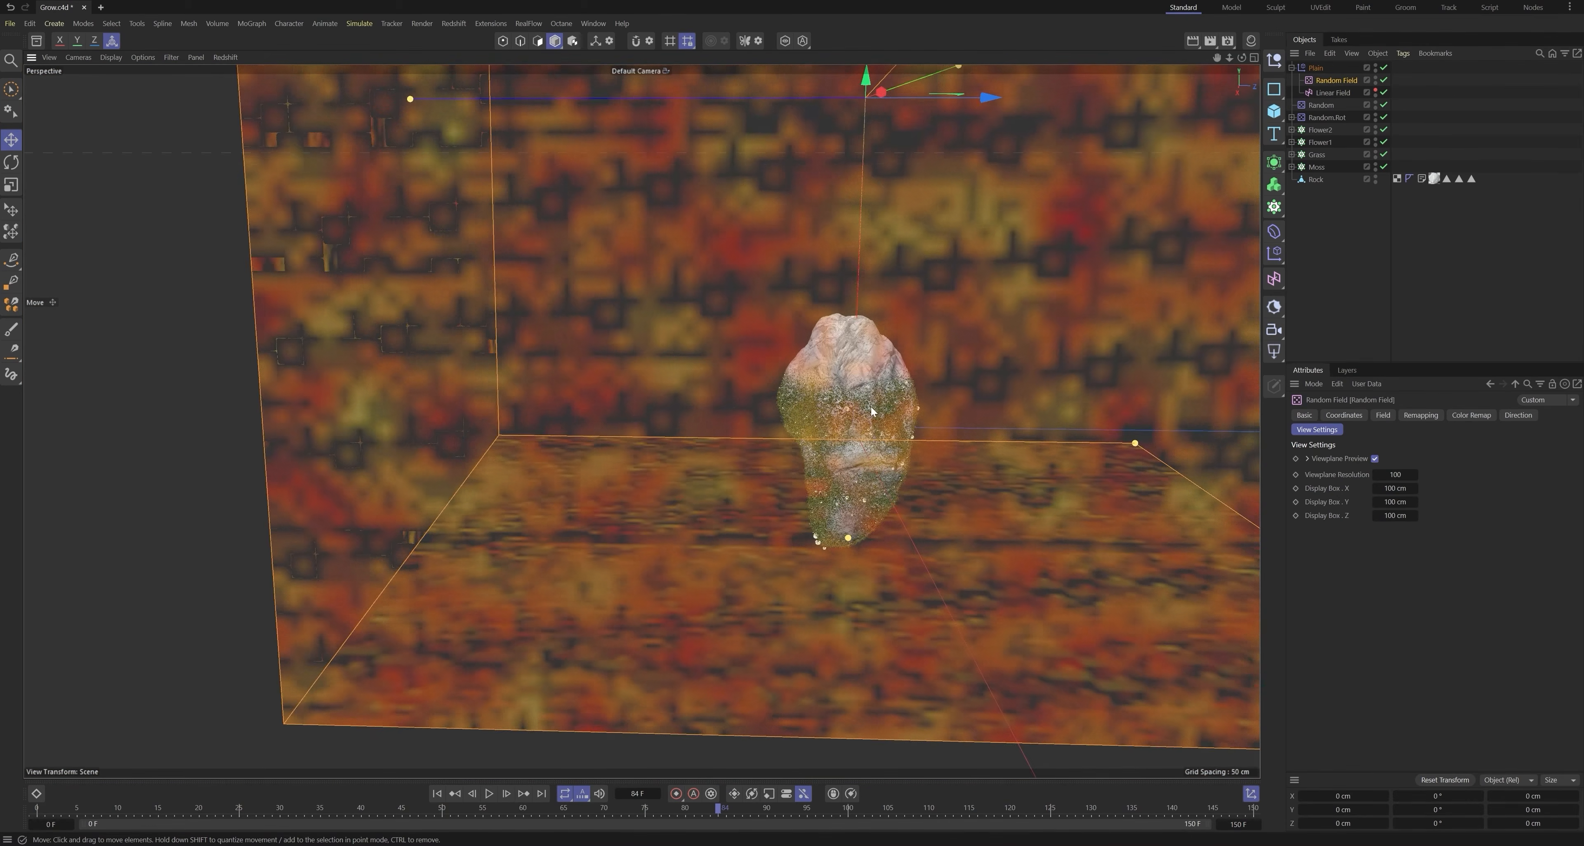
alt+drag(670, 423, 876, 404)
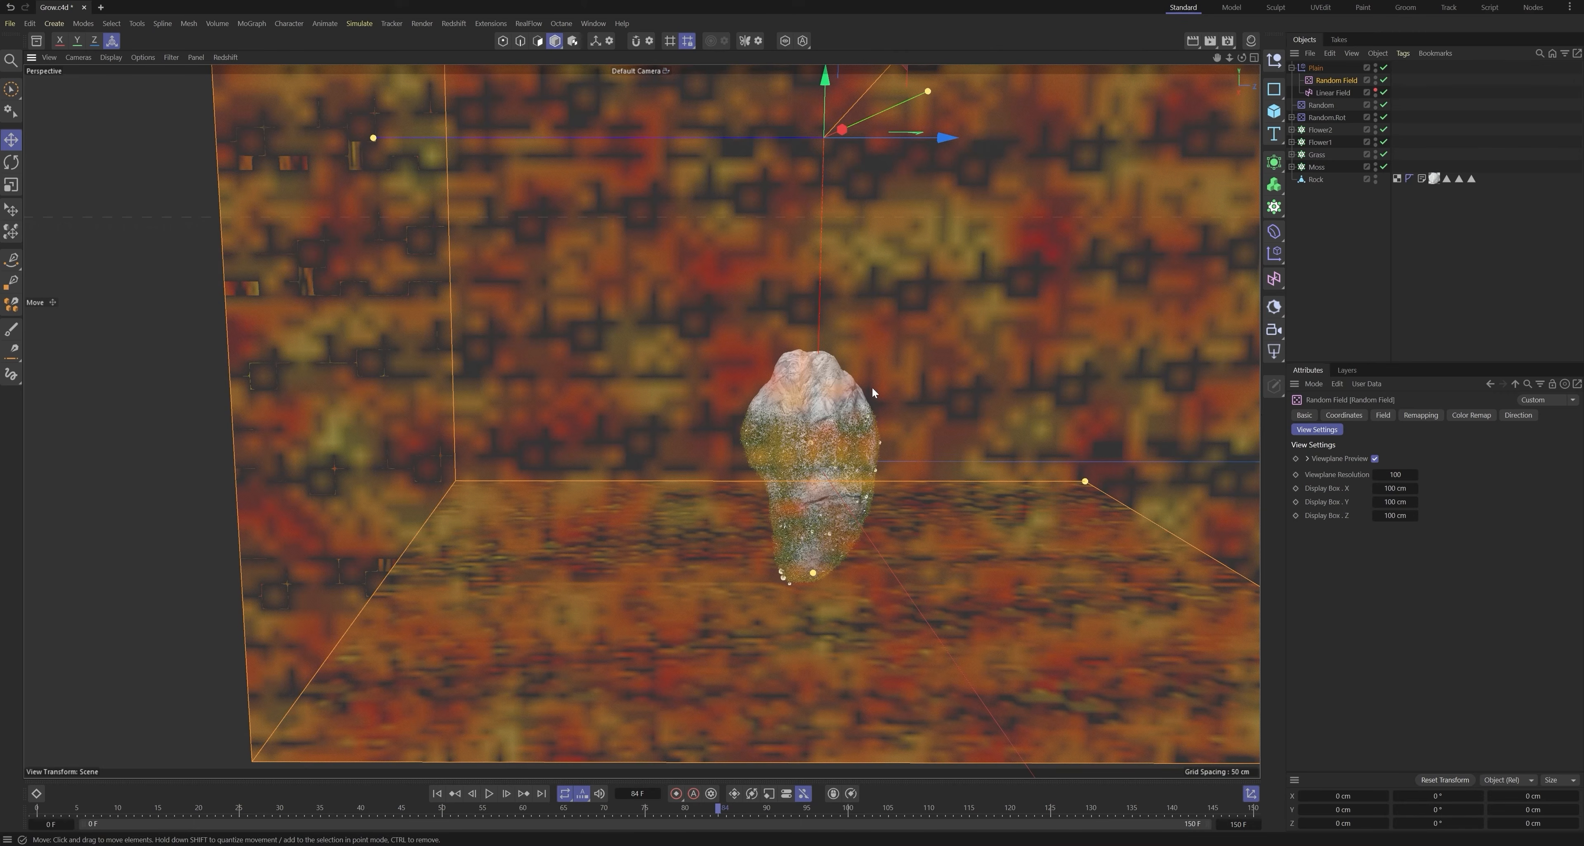
Step: Set the Random Field's scale to 121 % and check the plant distribution around the rock
click(1390, 416)
drag(1424, 528, 1446, 527)
scroll(1084, 468, up, 15)
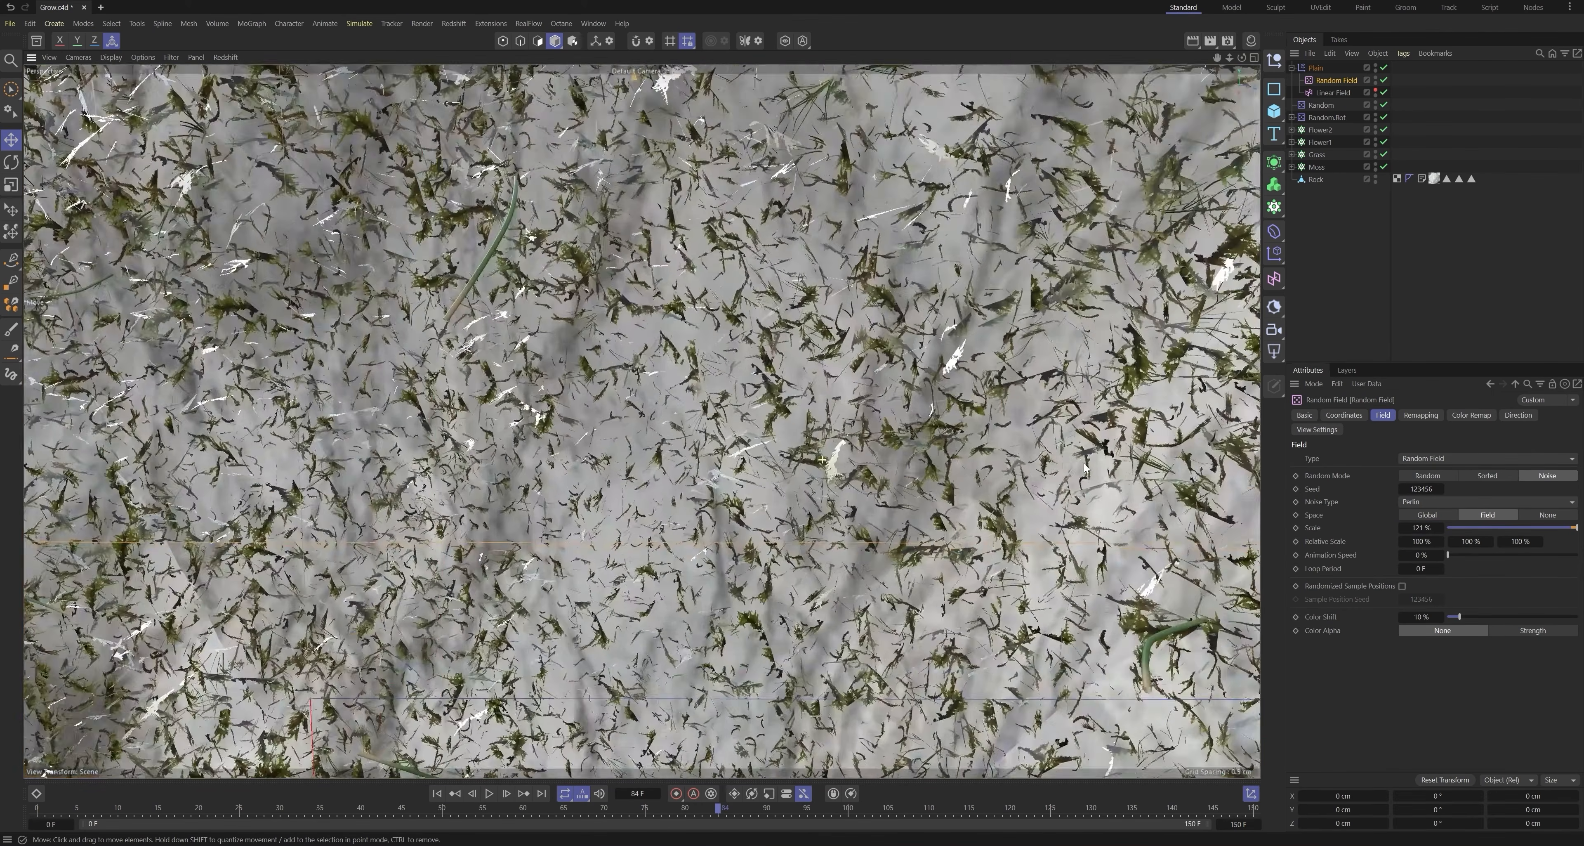
alt+right_drag(1085, 468, 796, 461)
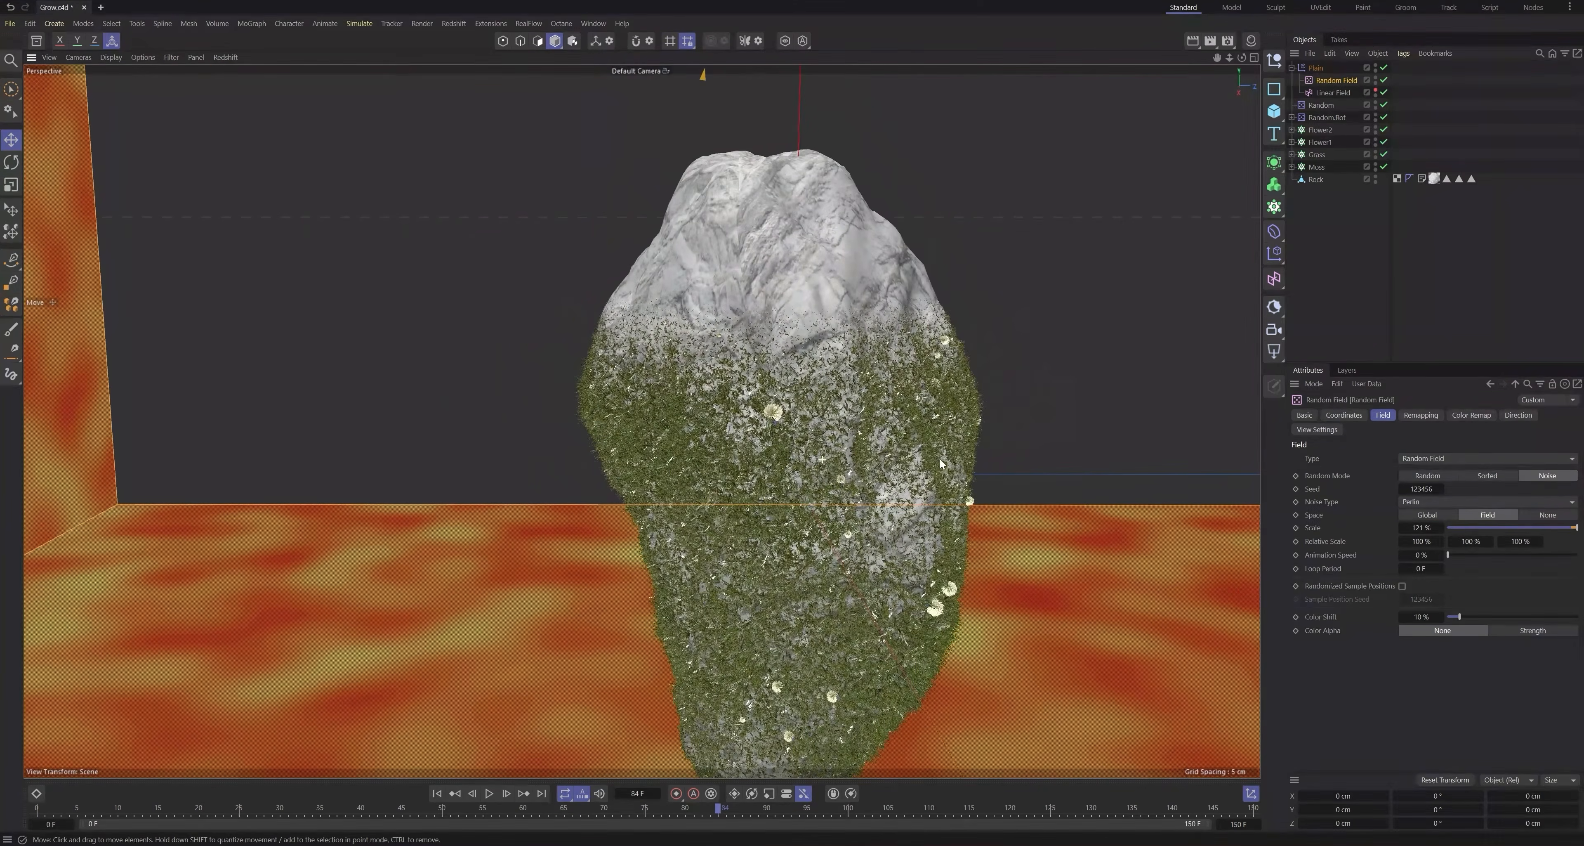
alt+drag(796, 461, 485, 435)
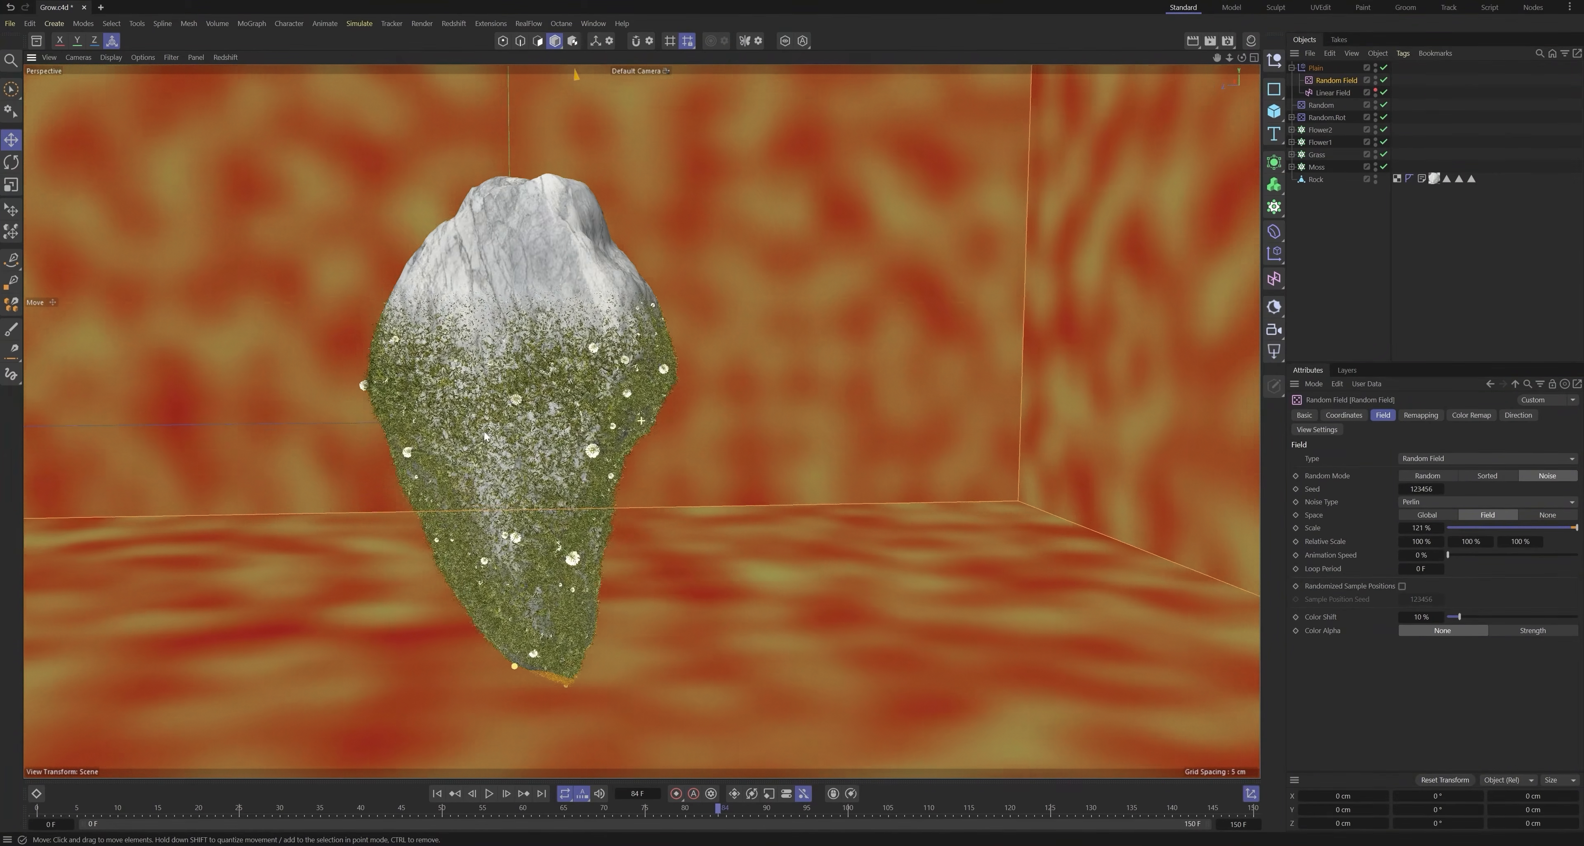
alt+middle_drag(587, 381, 753, 405)
alt+right_drag(694, 393, 774, 393)
alt+drag(695, 378, 978, 402)
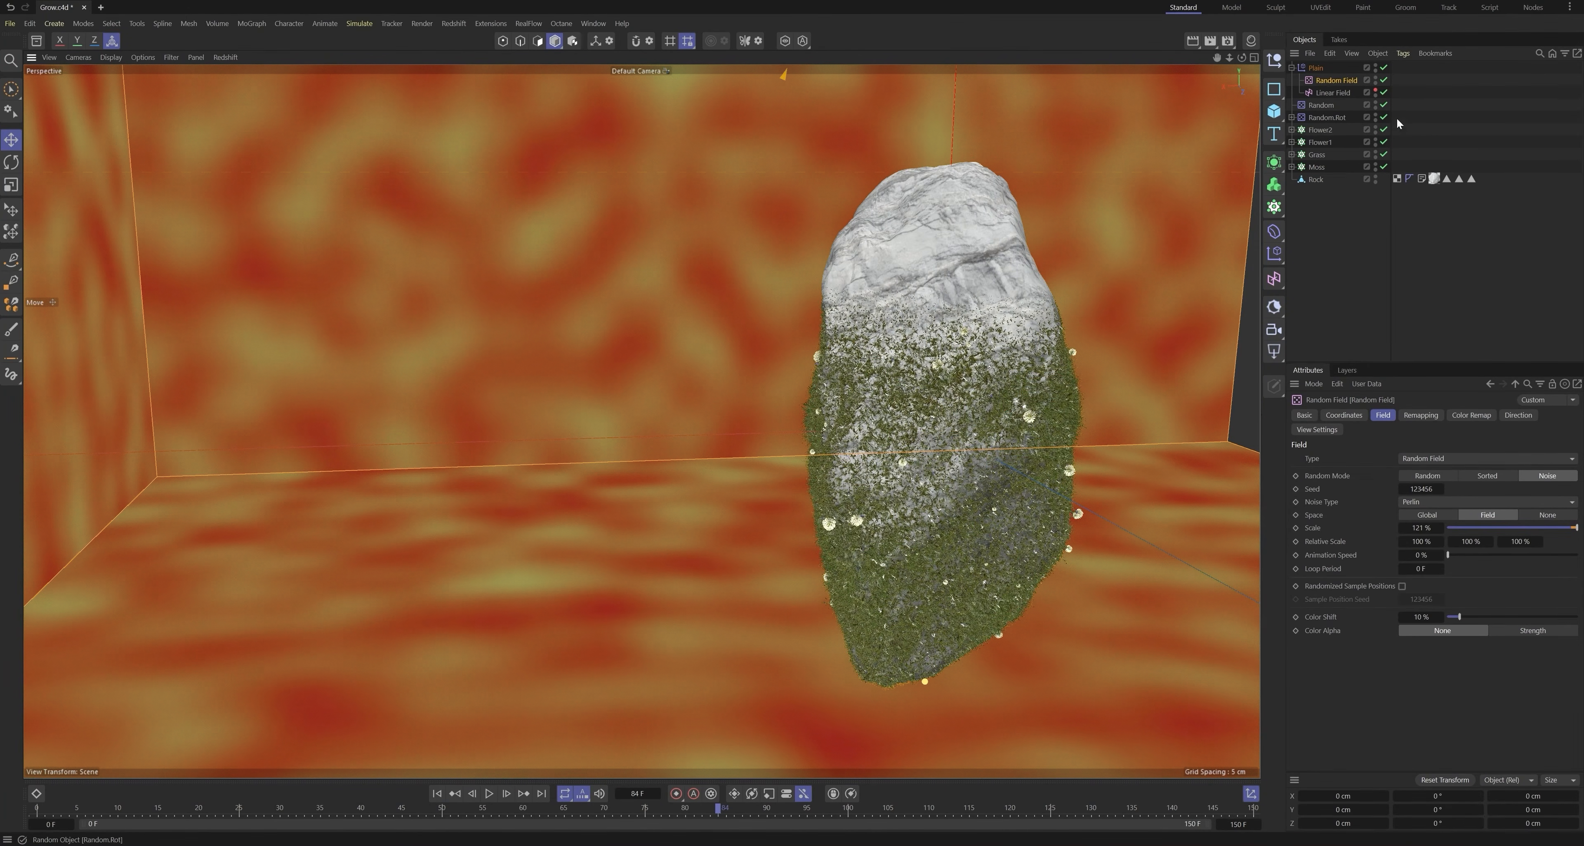
Step: Disable the Linear Field and set the Random Field's noise type to Dents
click(1383, 92)
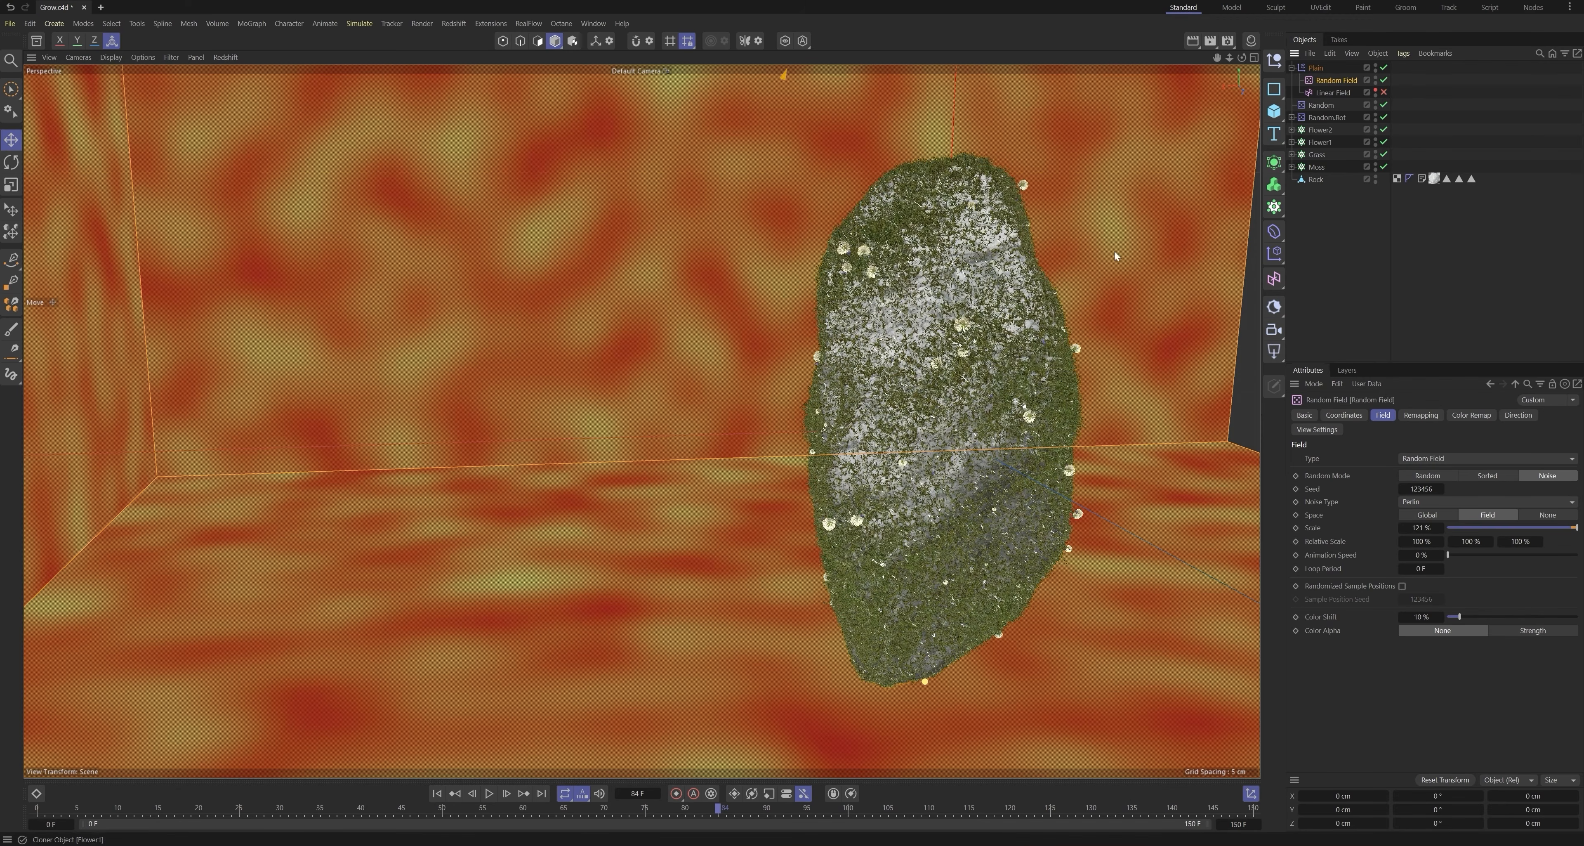
scroll(966, 399, up, 1)
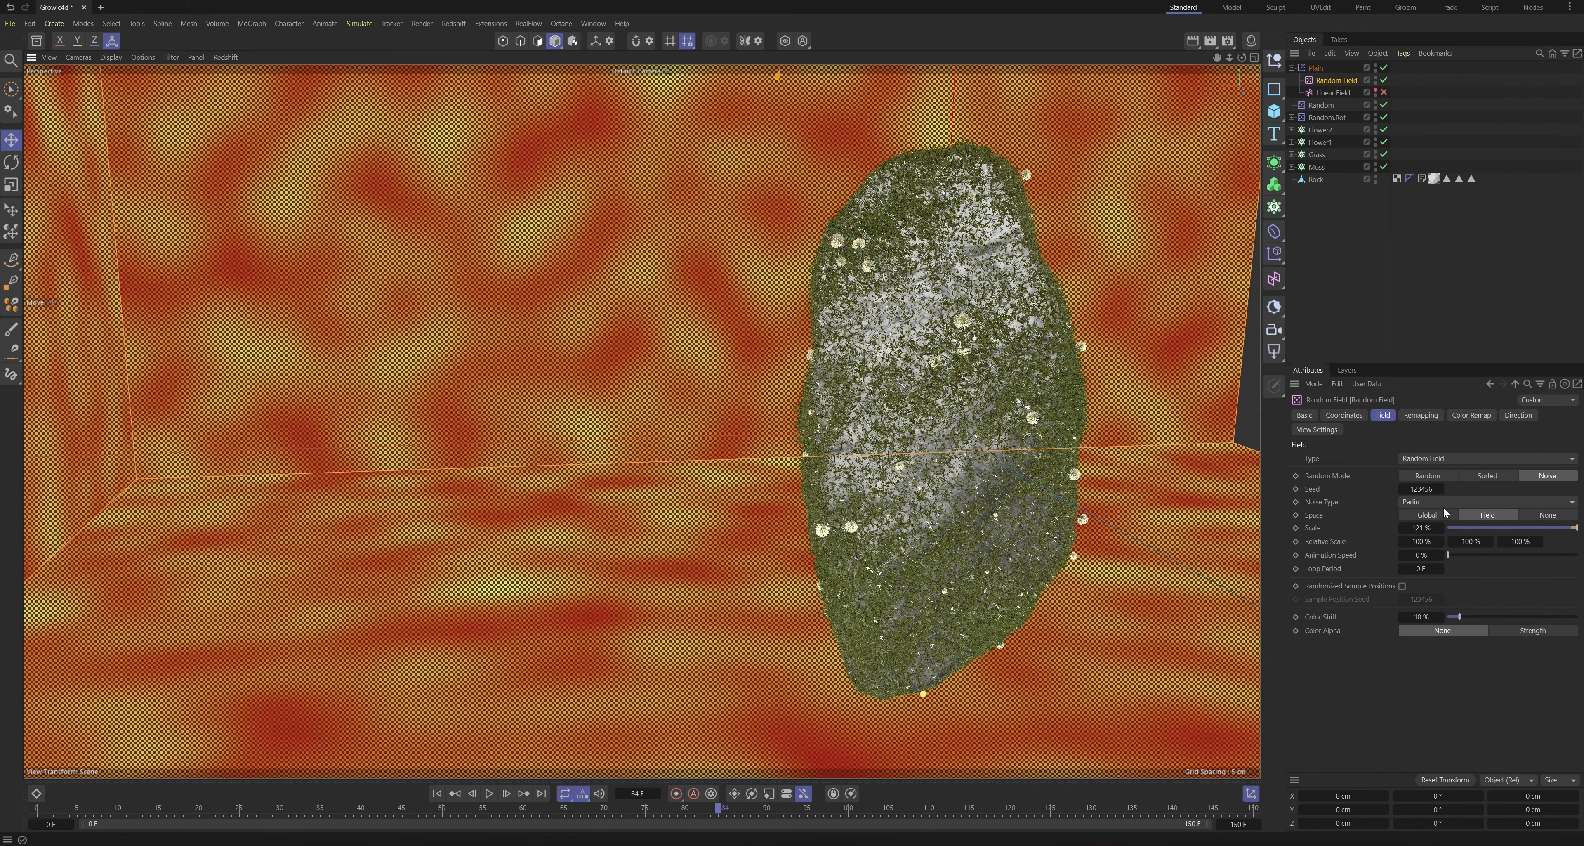
click(1444, 502)
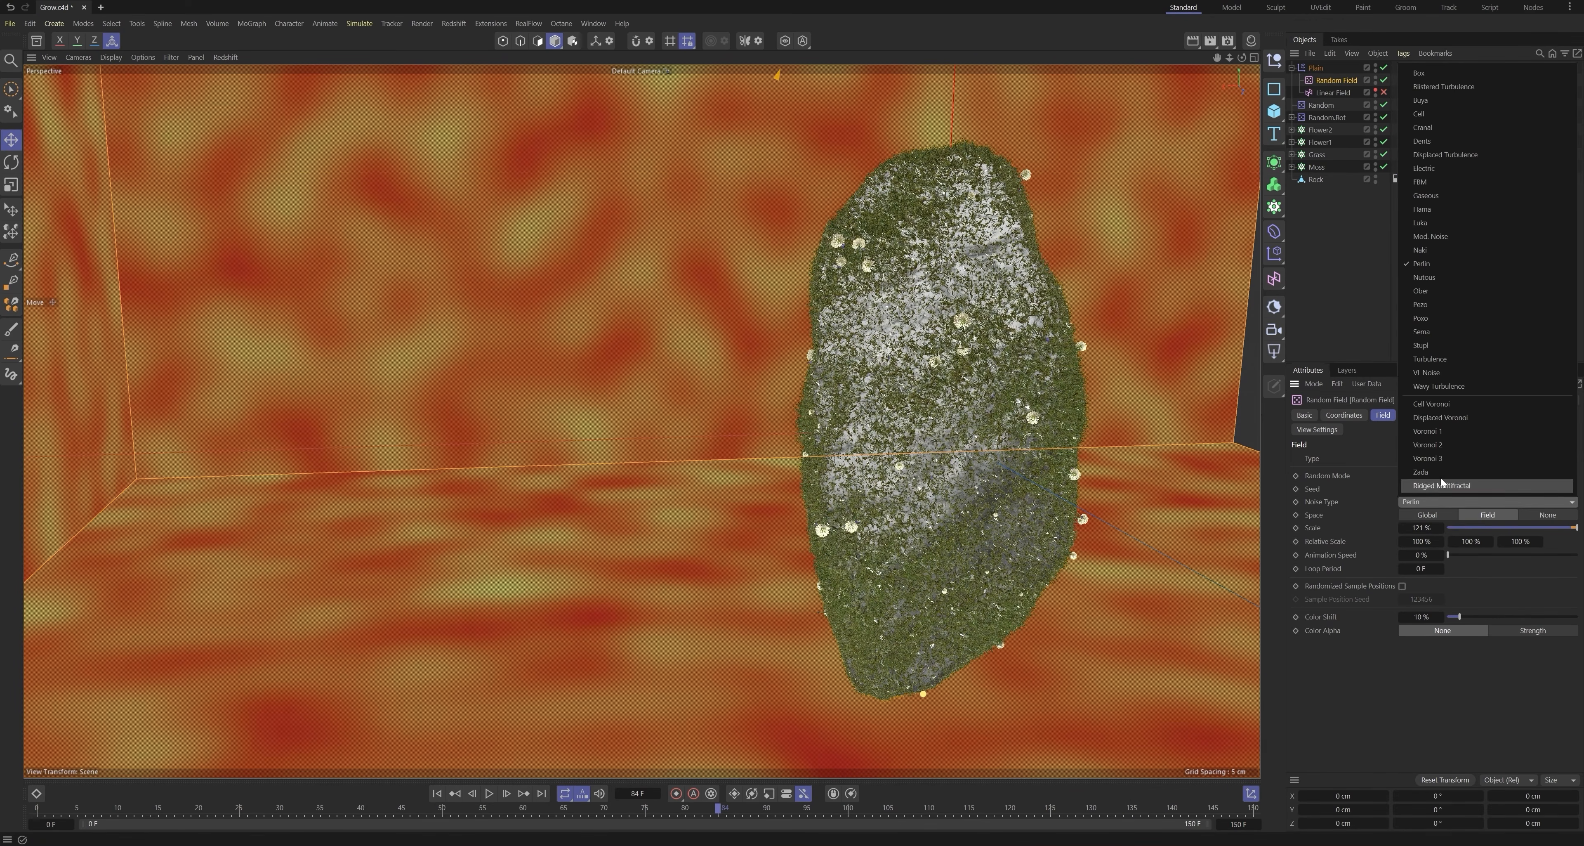
click(1444, 76)
key(Down)
key(Down)
key(Down)
key(Down)
key(Down)
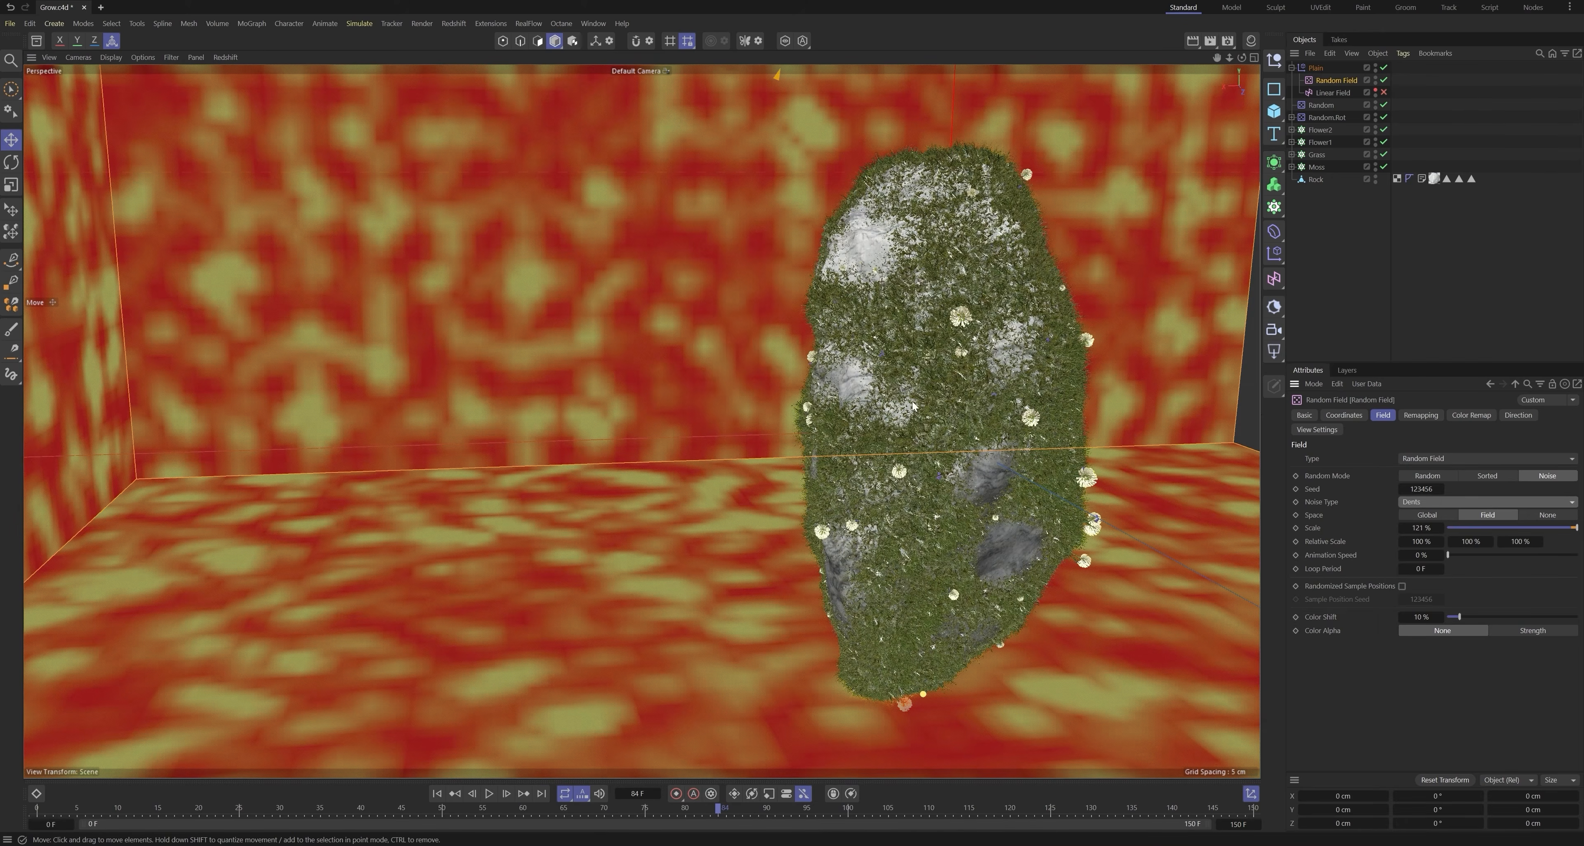
Step: Set the Random Field's scale to 60 % and turn off its viewplane preview
alt+drag(911, 405, 746, 407)
scroll(767, 406, down, 5)
drag(1423, 528, 1386, 528)
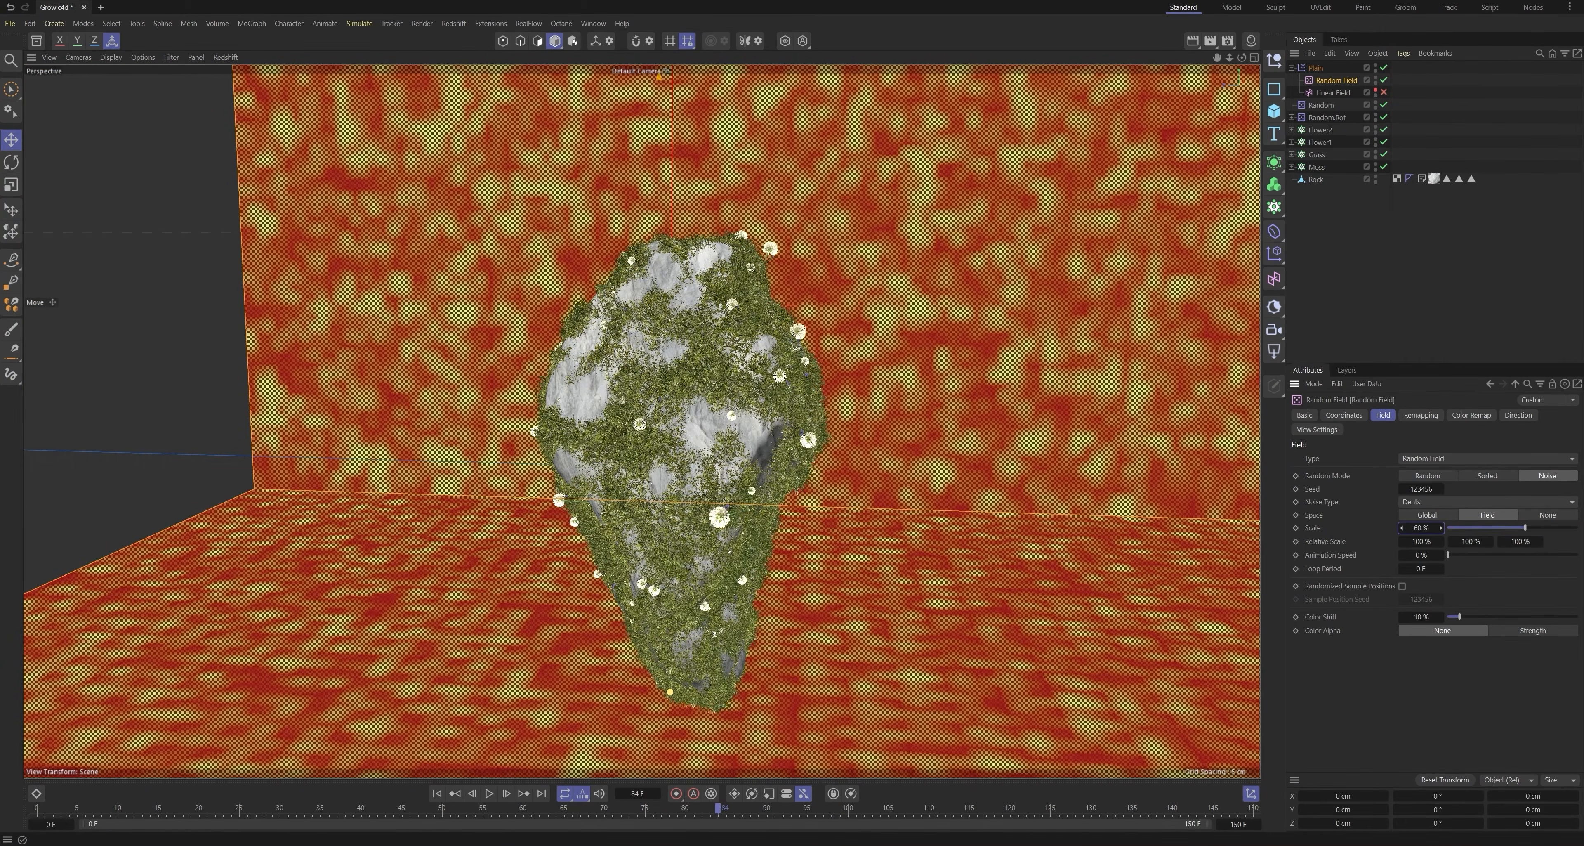
click(1317, 429)
click(1374, 458)
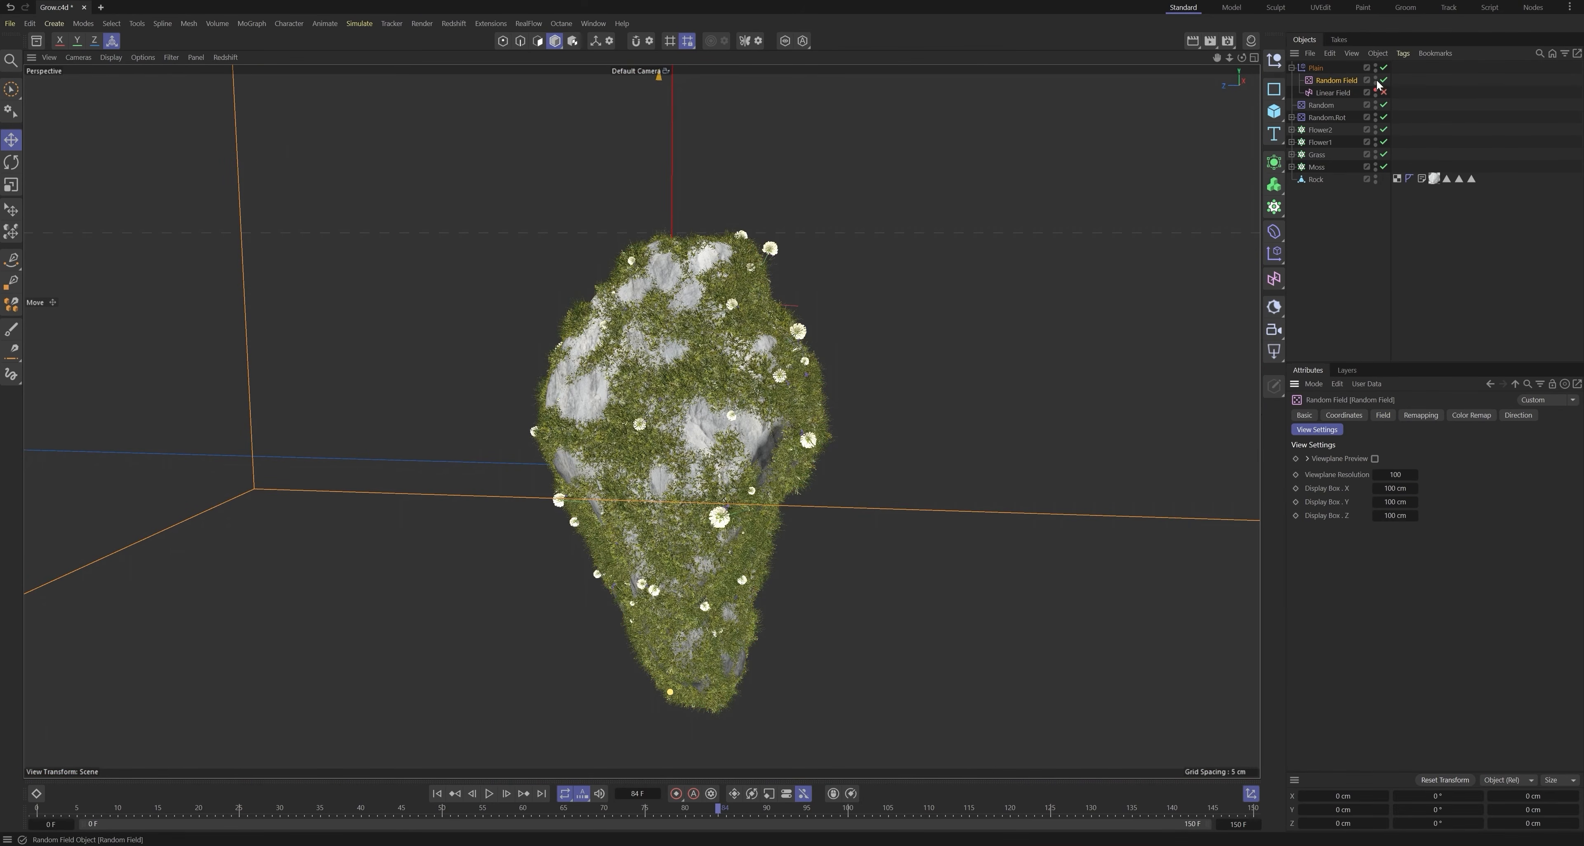
Step: Re-enable the Linear Field and set the Random Field's blending mode in the Plain effector to Overlay
click(1383, 91)
alt+drag(678, 426, 712, 381)
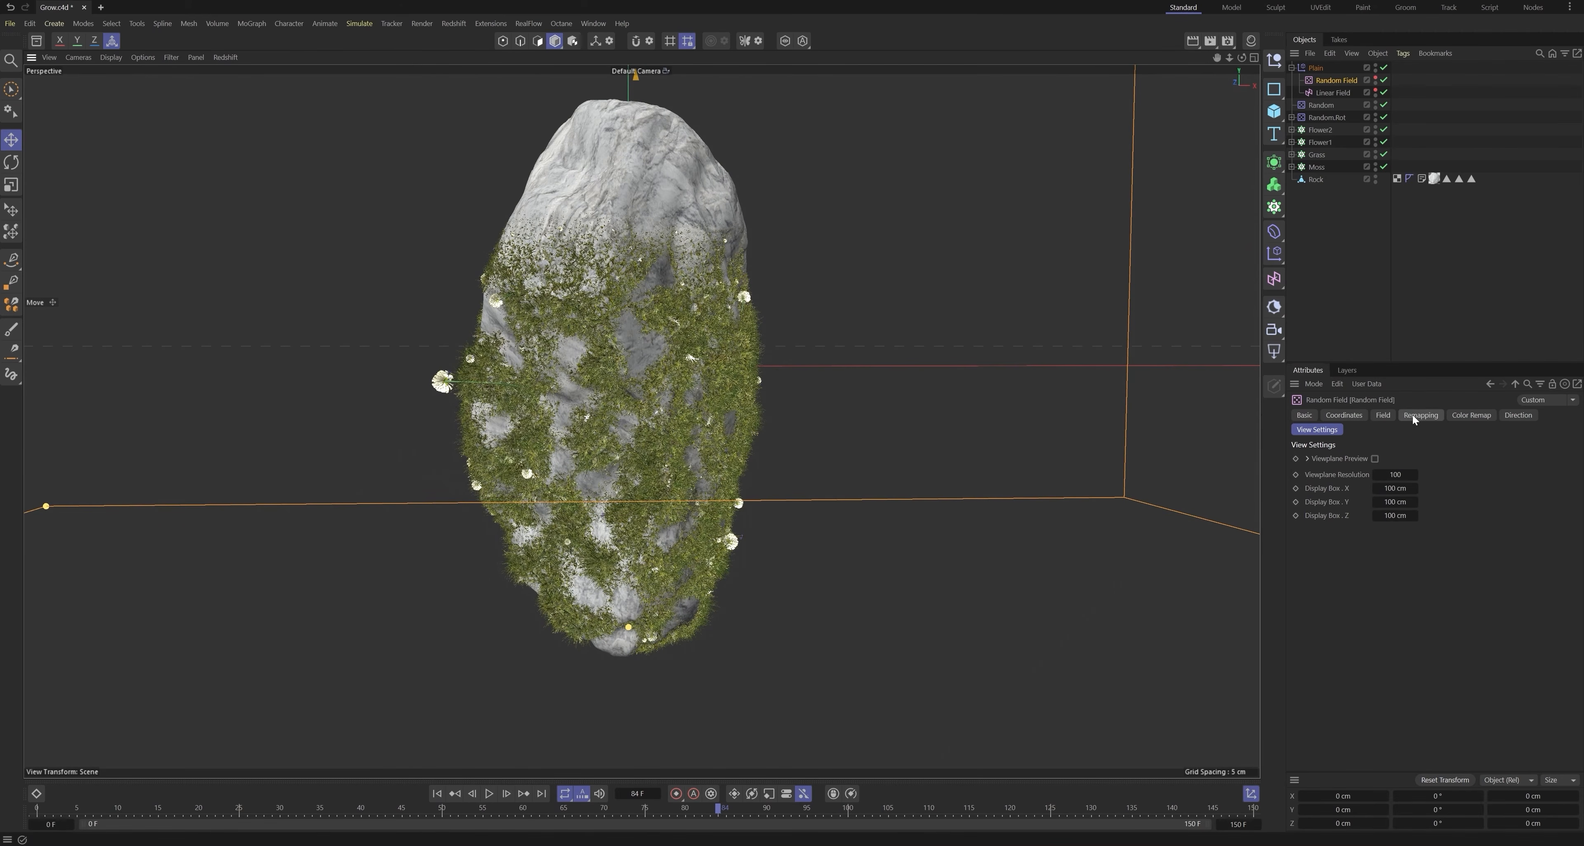
click(1322, 69)
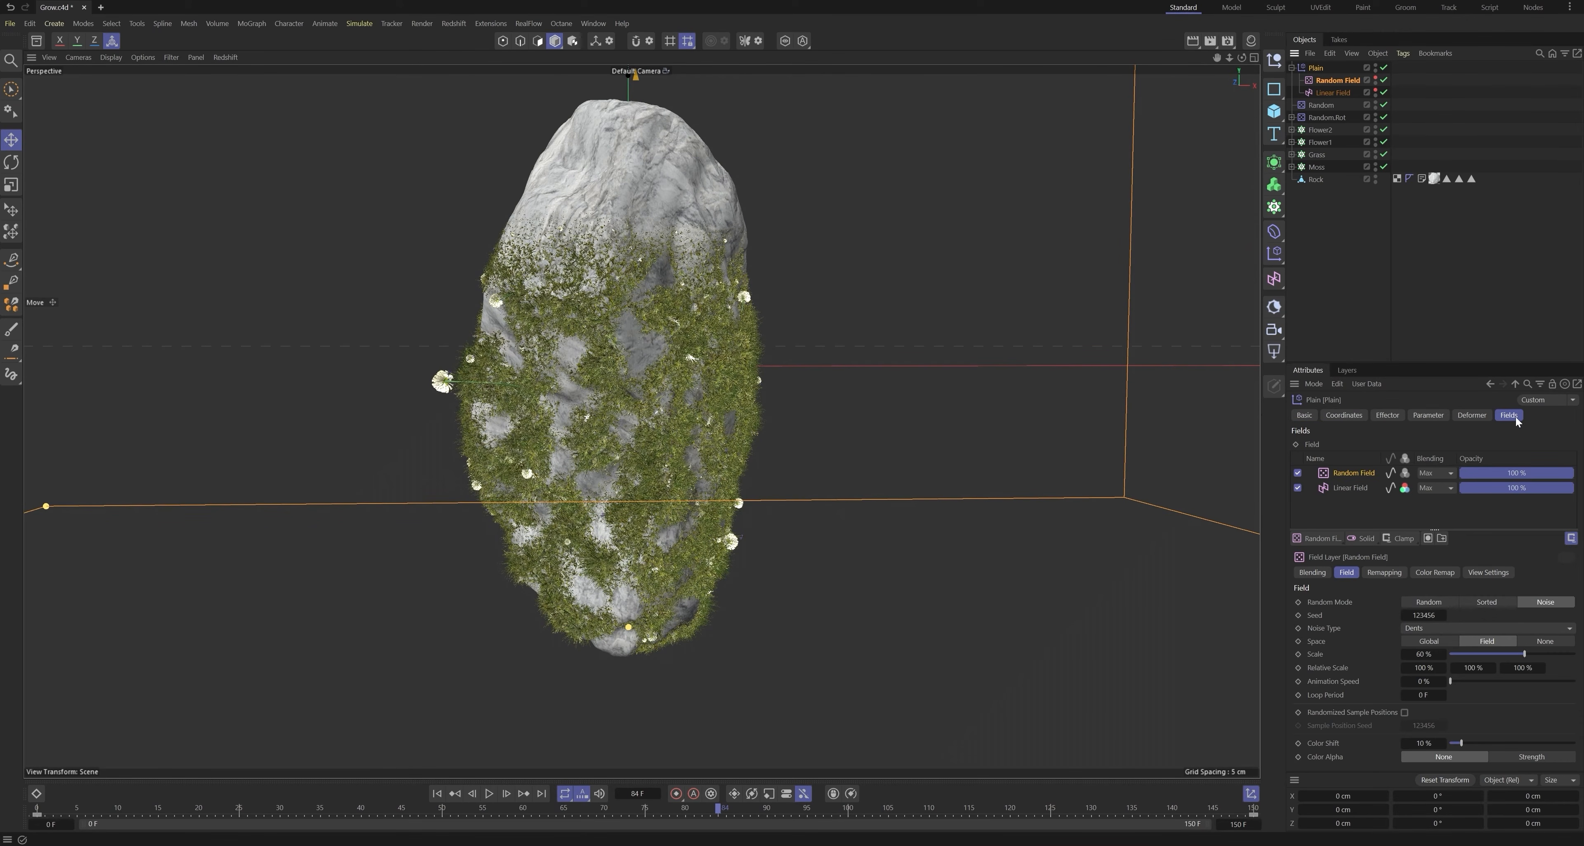
click(1434, 473)
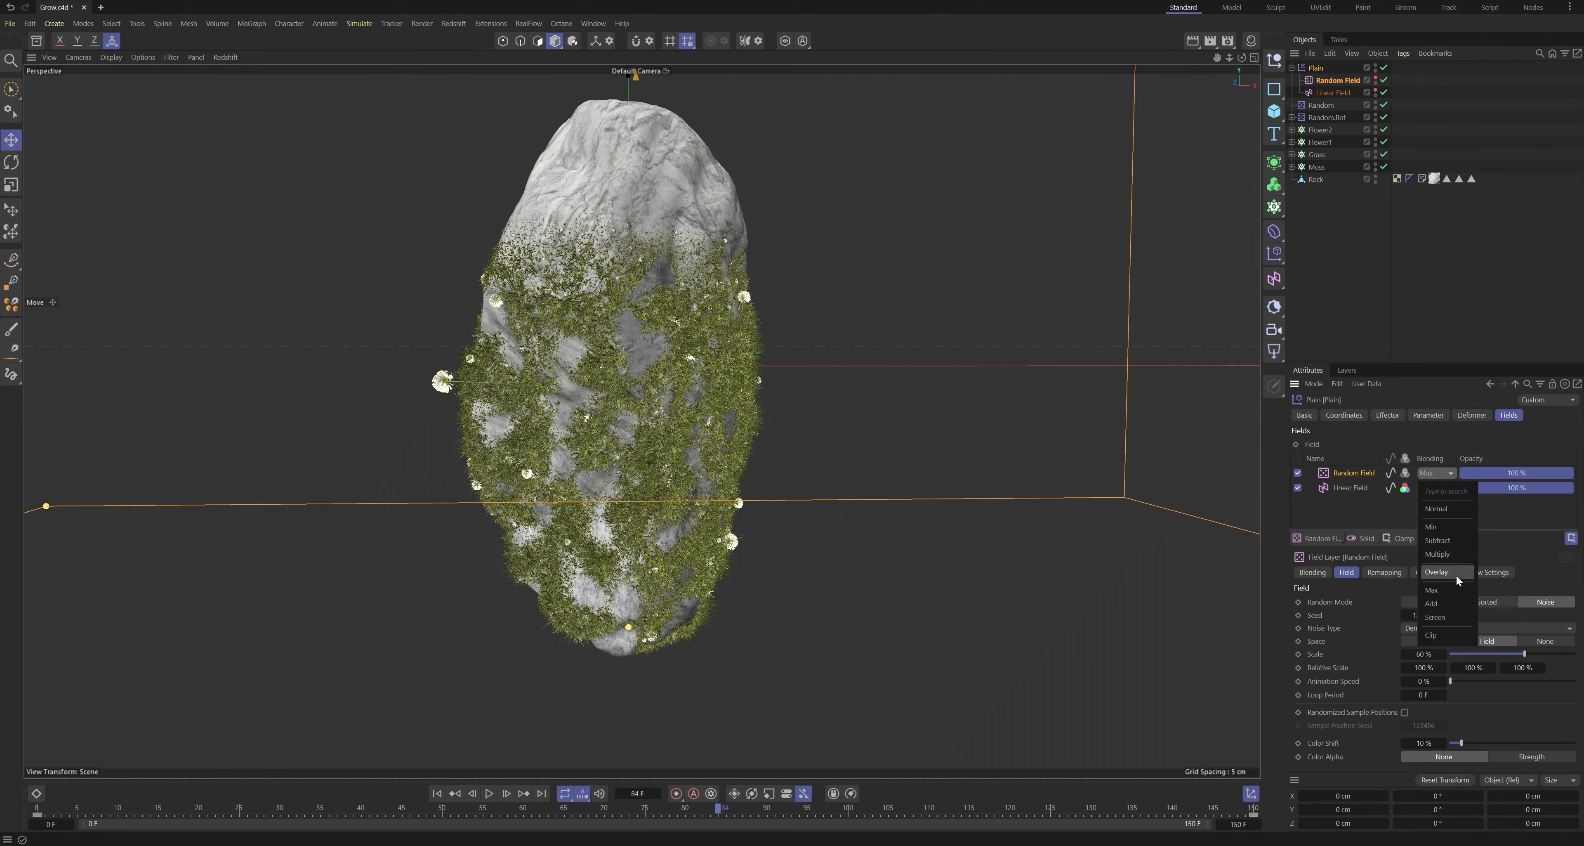
click(1438, 572)
alt+drag(583, 377, 627, 388)
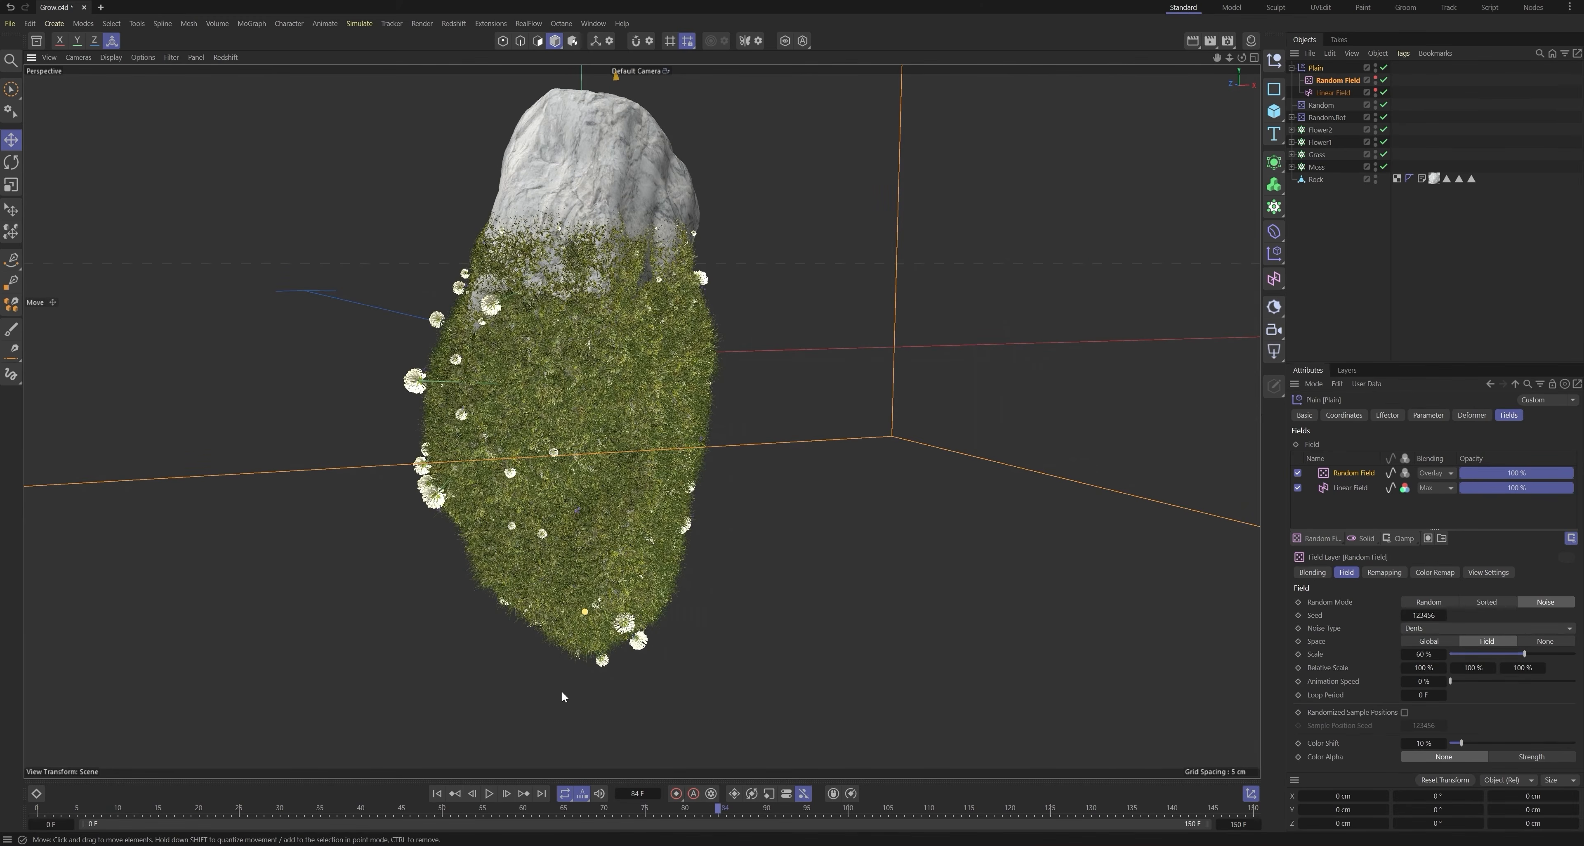
Step: Scrub through the timeline to check the growth edge on the rock, and return to the first frame
drag(664, 812, 759, 788)
alt+drag(621, 393, 581, 356)
click(437, 793)
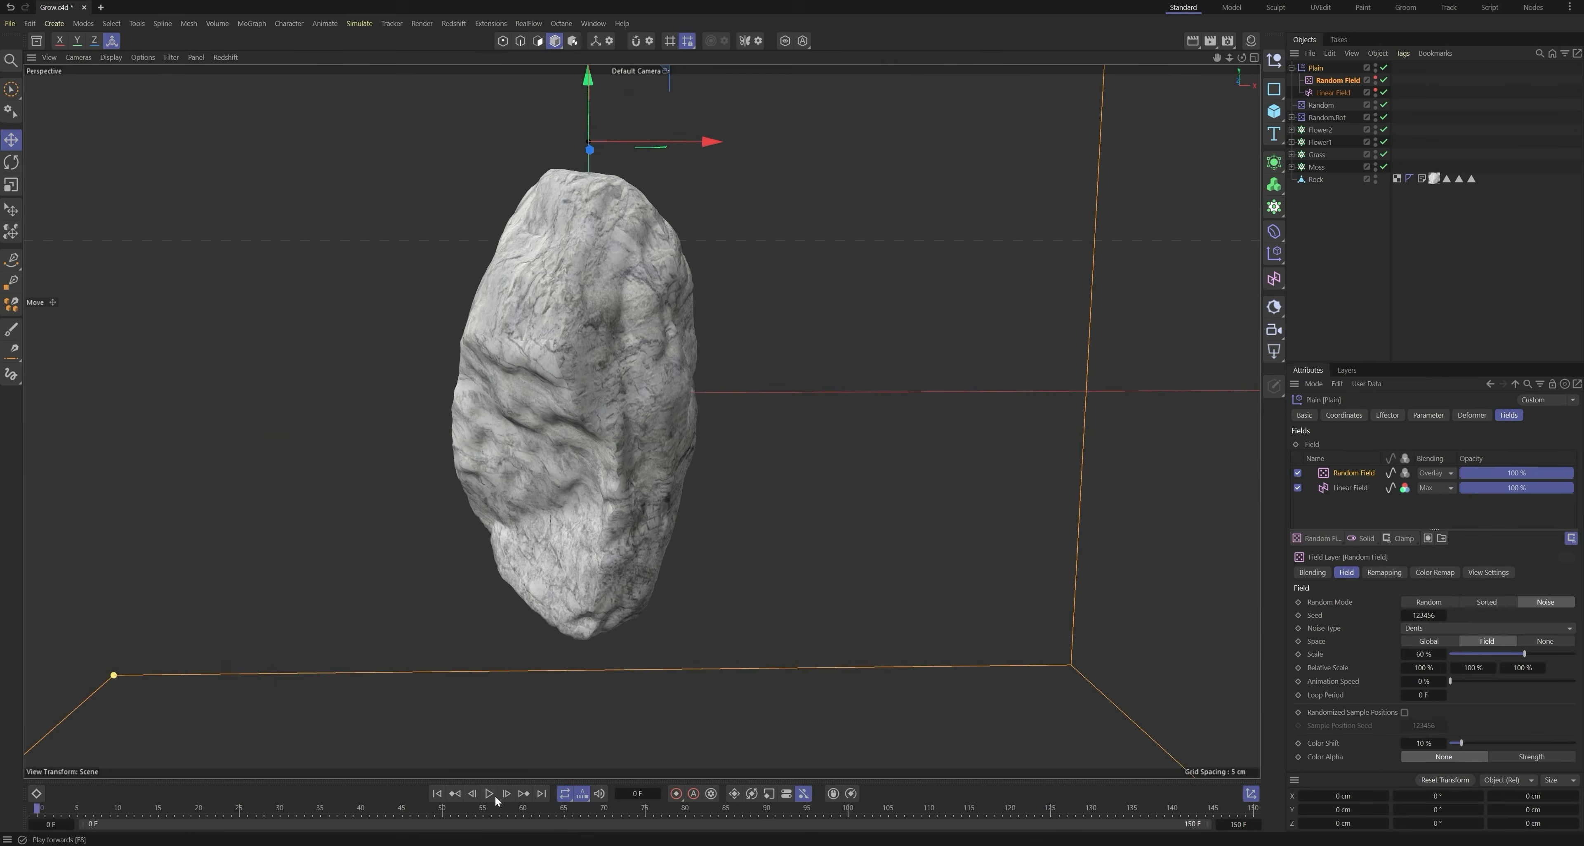
Step: Play the growth animation and raise the Random Field's scale to about 111 %
click(490, 794)
mouse_move(597, 429)
alt+mouse_down()
mouse_move(592, 403)
mouse_move(573, 416)
alt+mouse_up()
click(1337, 80)
click(1383, 415)
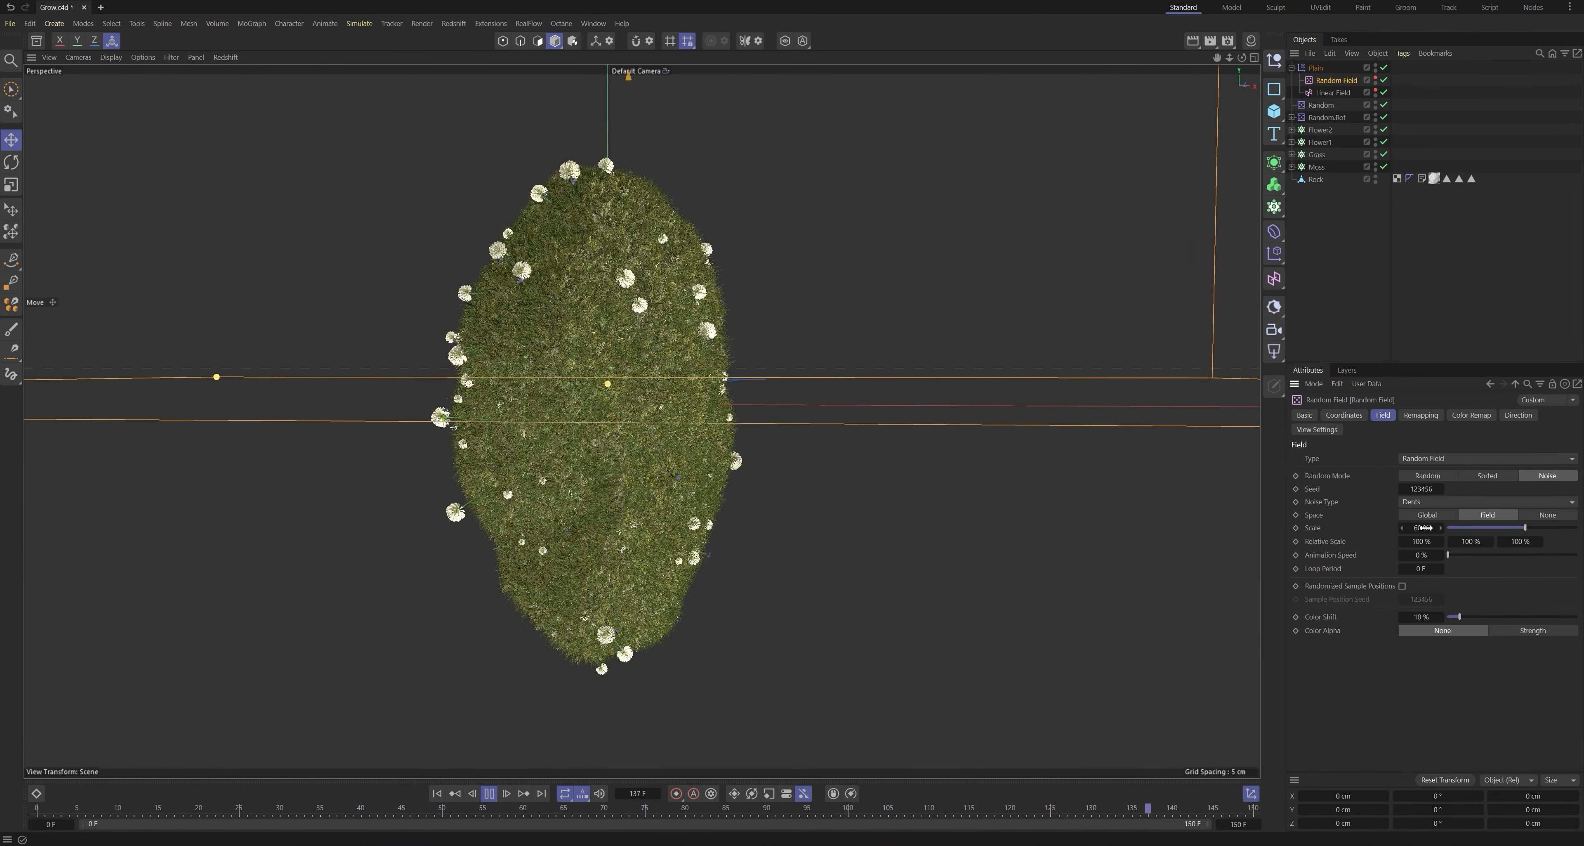
drag(1421, 527, 1453, 527)
Step: Set the Random Field's animation speed to 50 %, trying 10 % first
double_click(1421, 554)
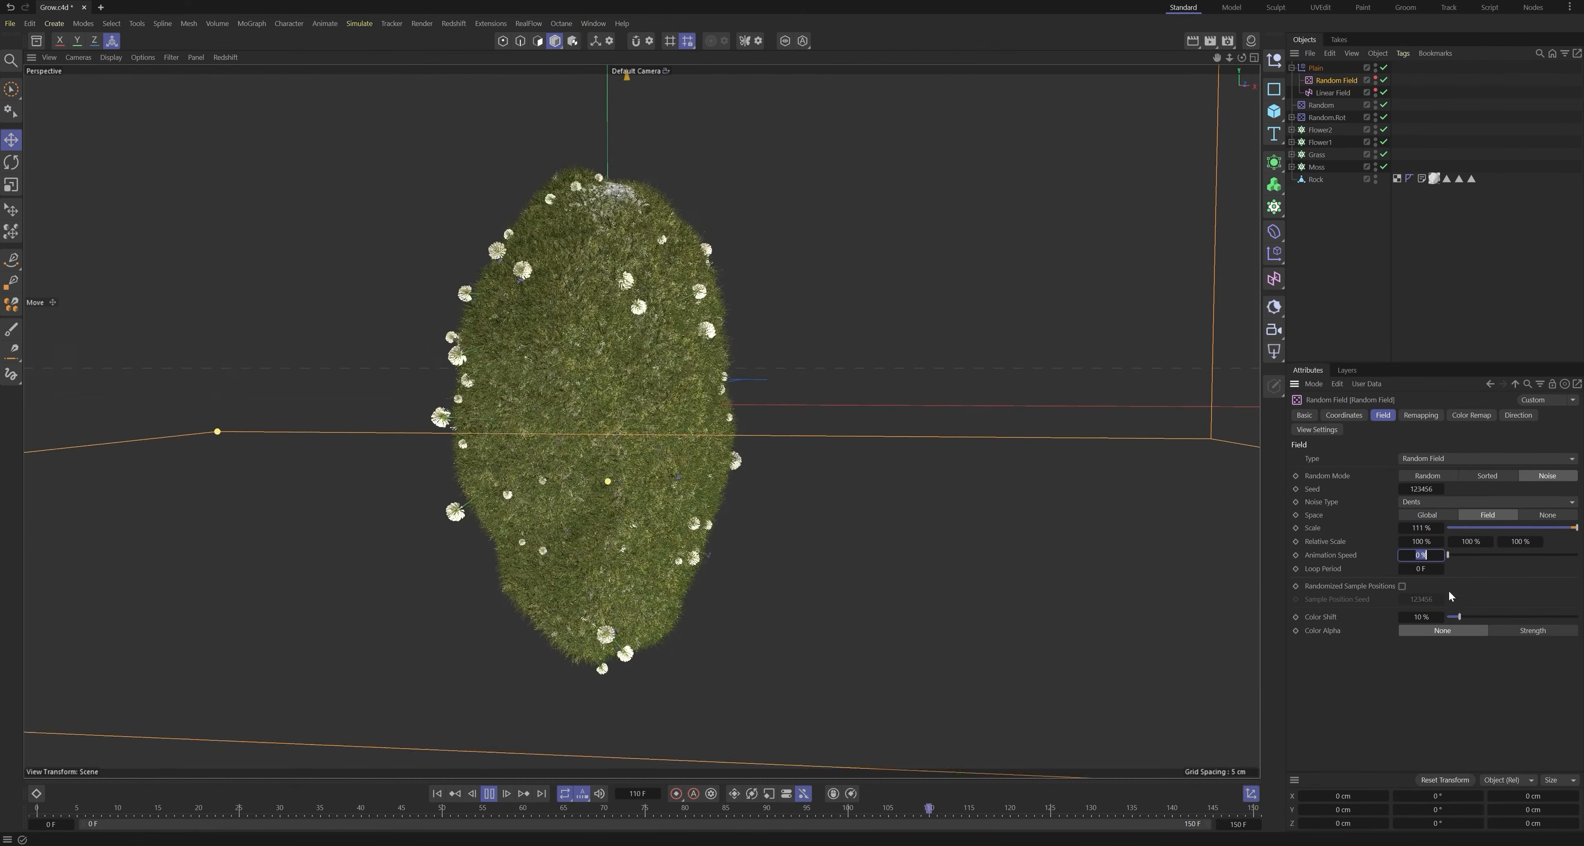
text(10)
key(Return)
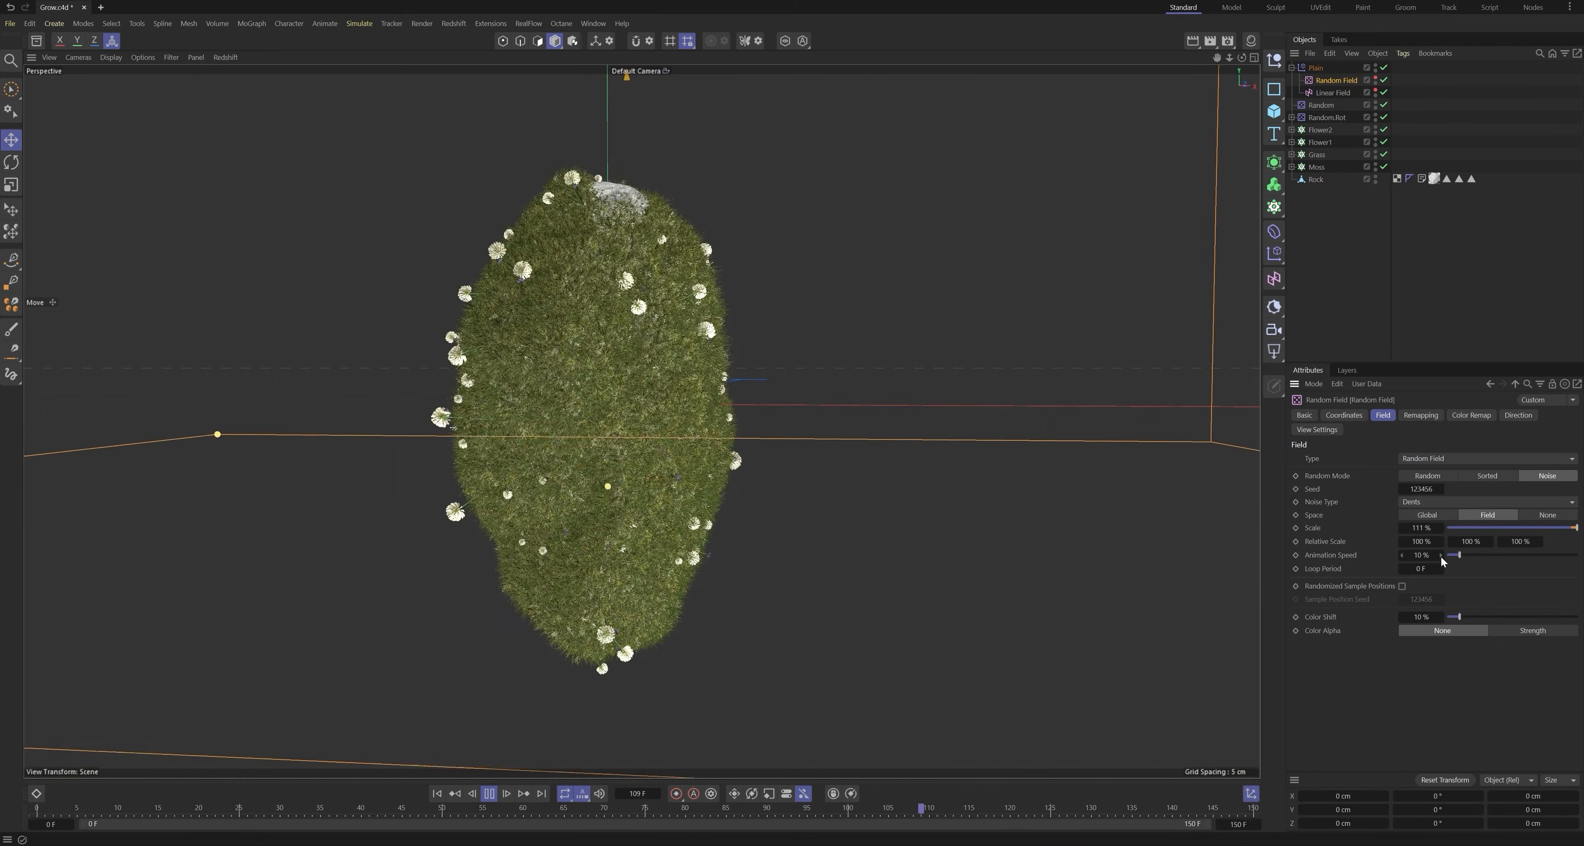
double_click(1423, 555)
text(50)
key(Return)
Step: Pause and replay the growth animation, examining the noisy growth edge on the rock from different distances and angles
scroll(582, 388, down, 2)
alt+drag(578, 371, 602, 395)
click(1347, 258)
key(F8)
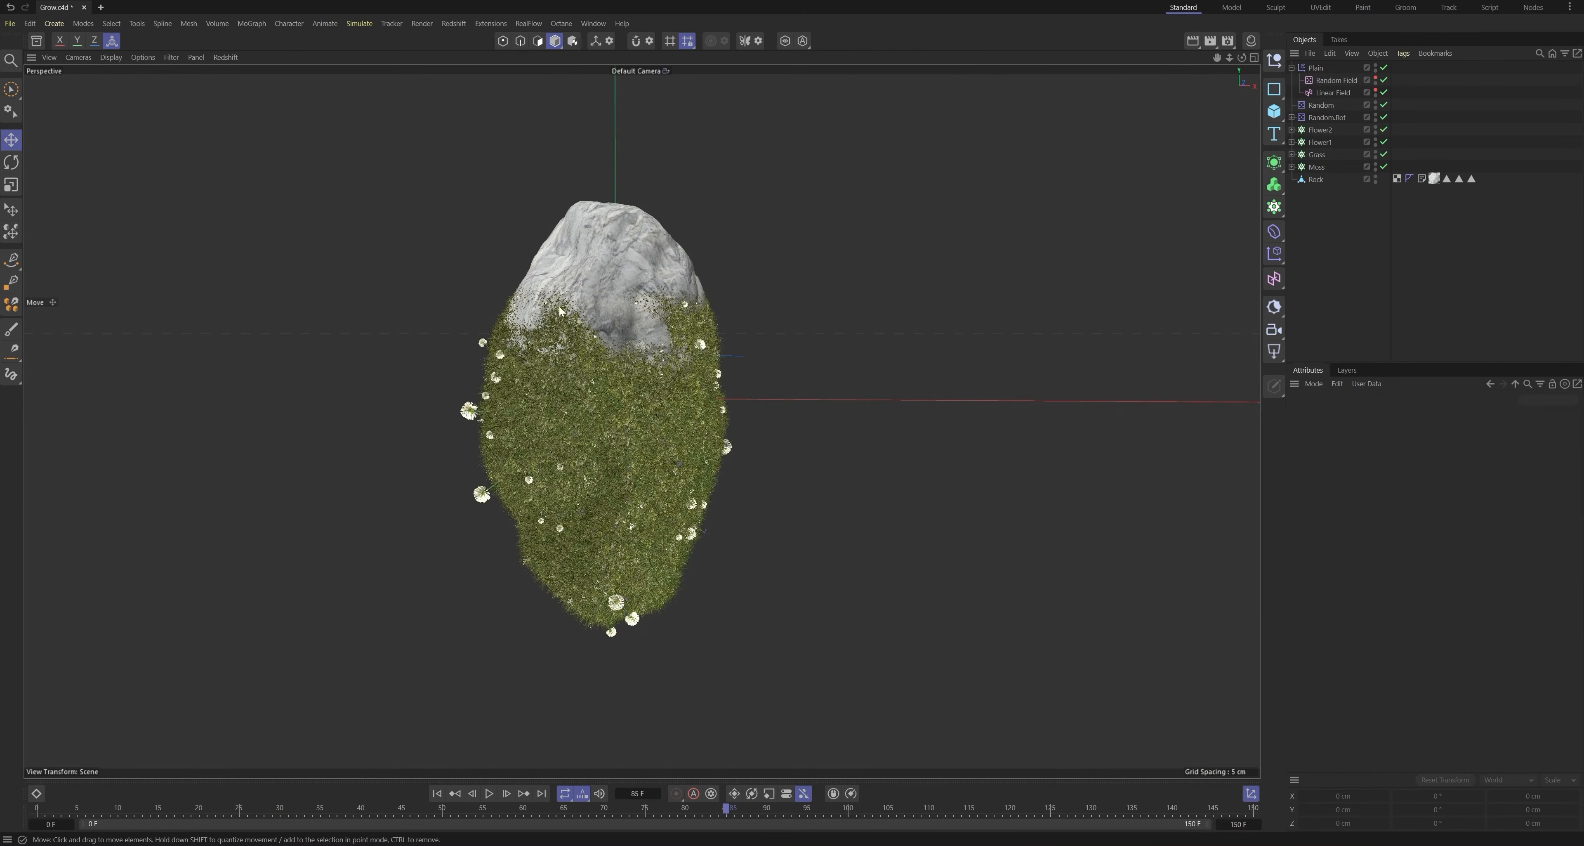
click(1383, 80)
scroll(768, 465, down, 3)
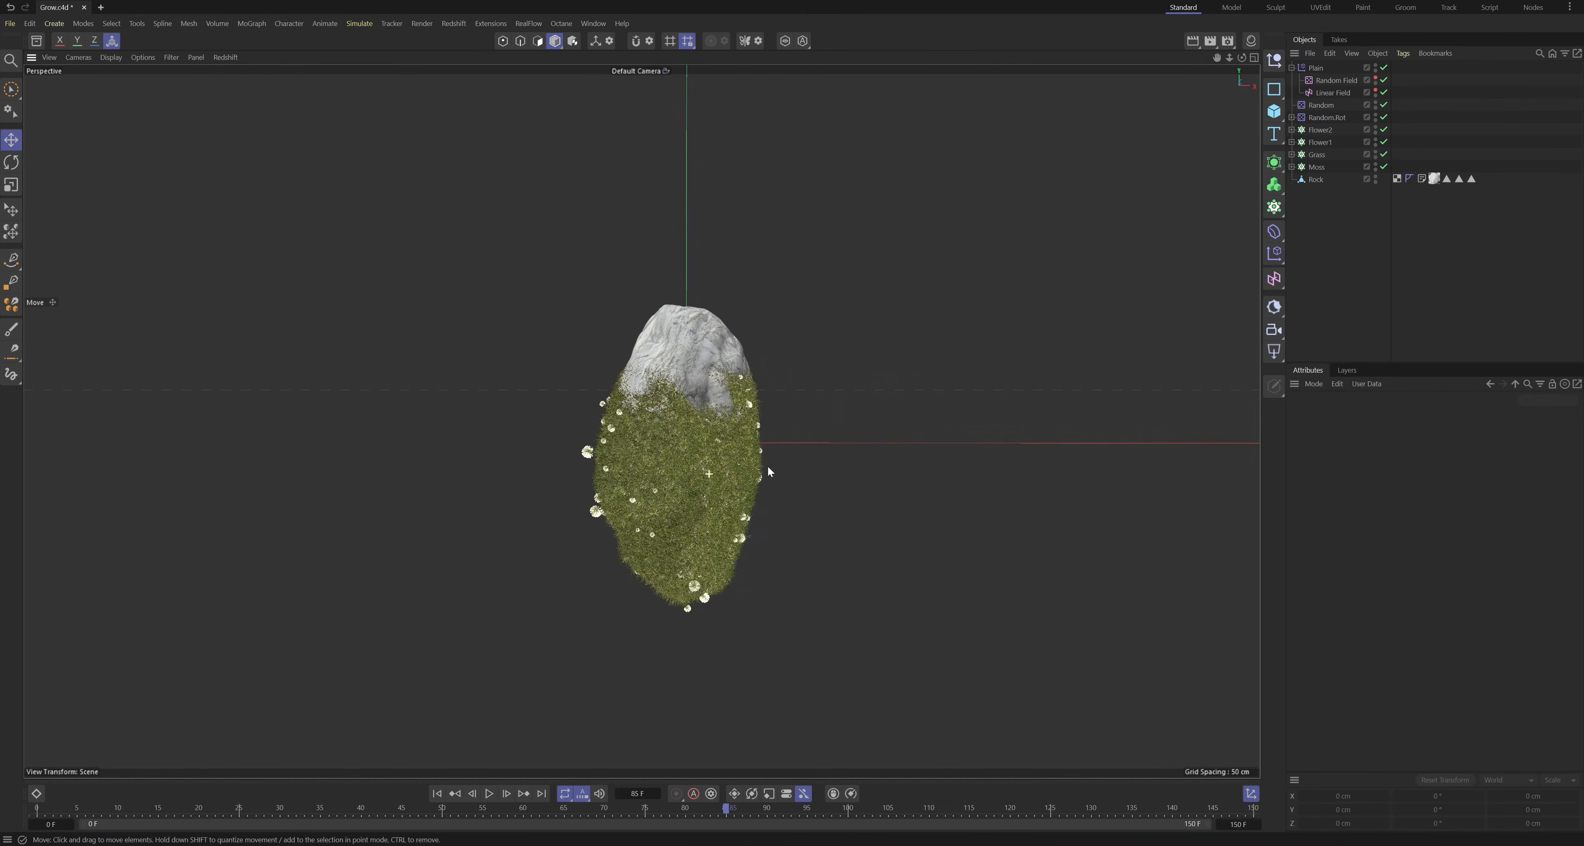
scroll(747, 456, up, 4)
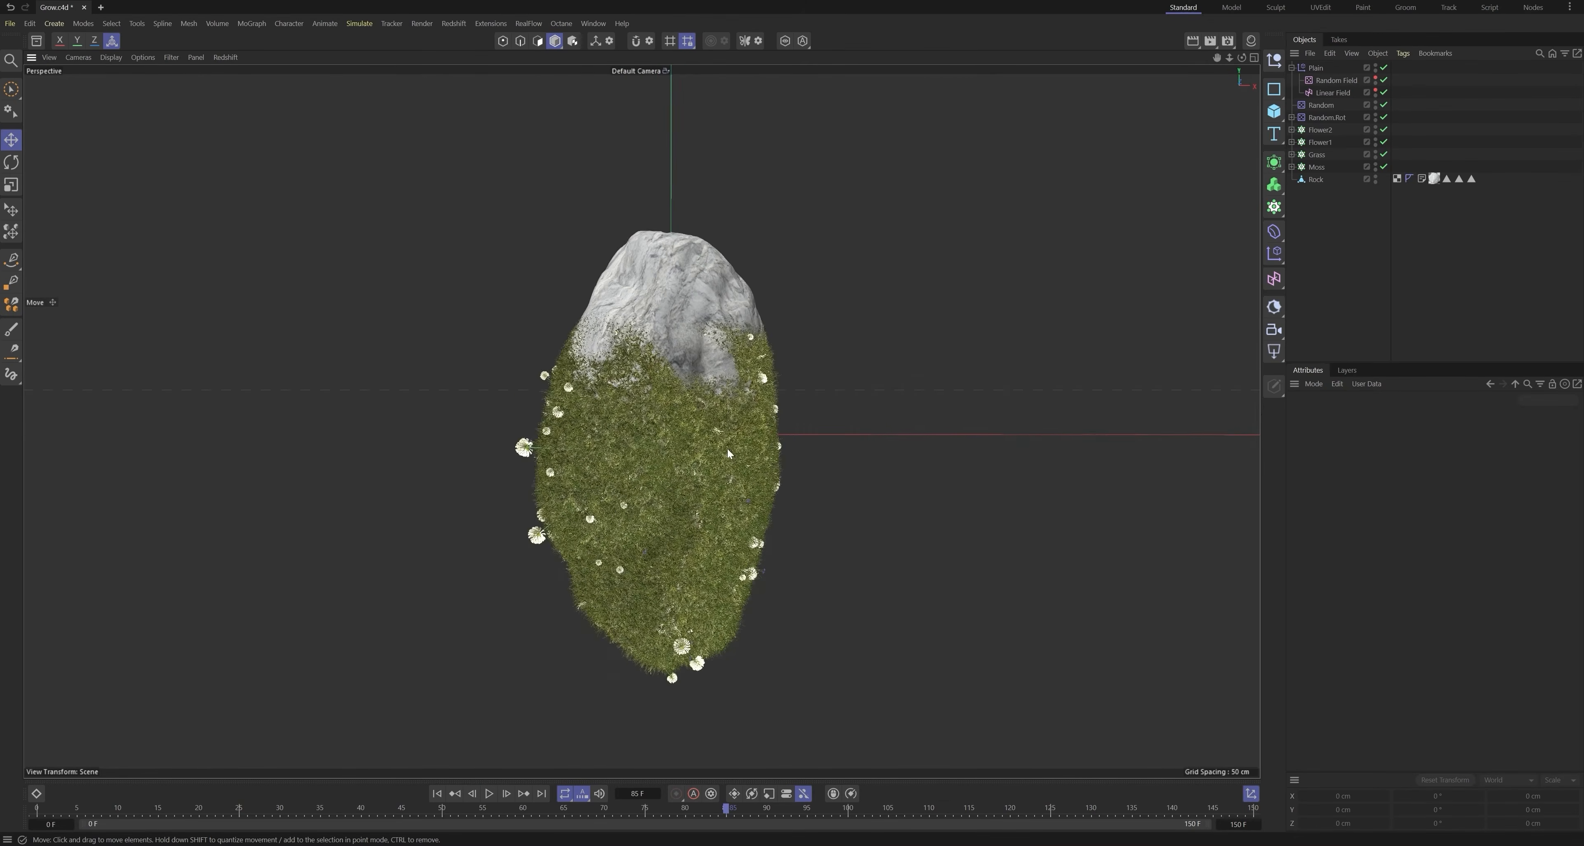
alt+drag(726, 446, 649, 460)
click(487, 798)
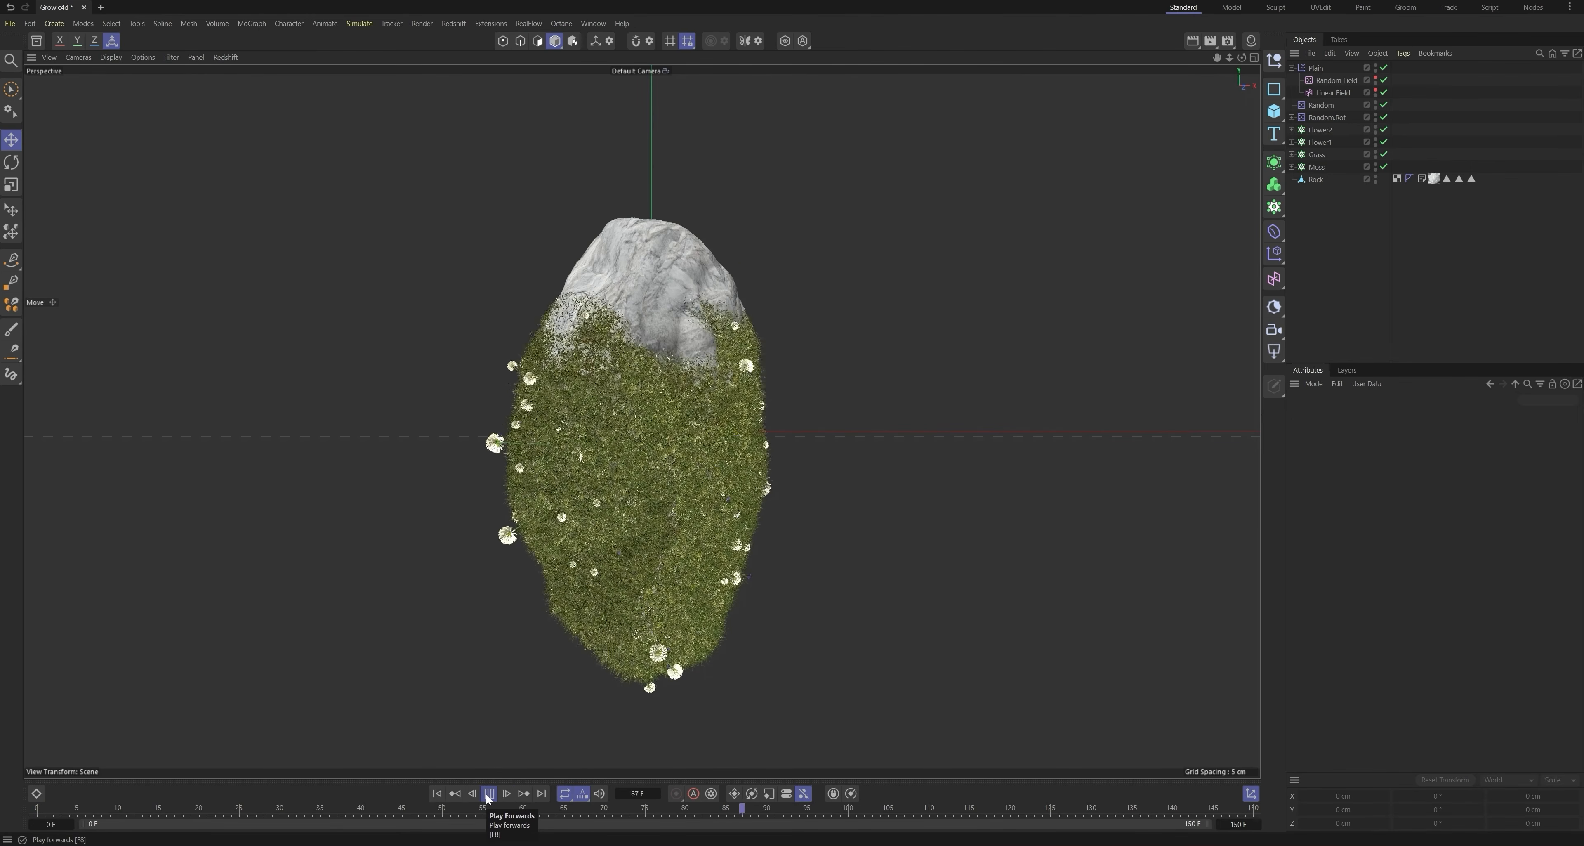
Step: Add an Octane camera through the Octane Live Viewer and close the viewer
click(561, 23)
click(593, 59)
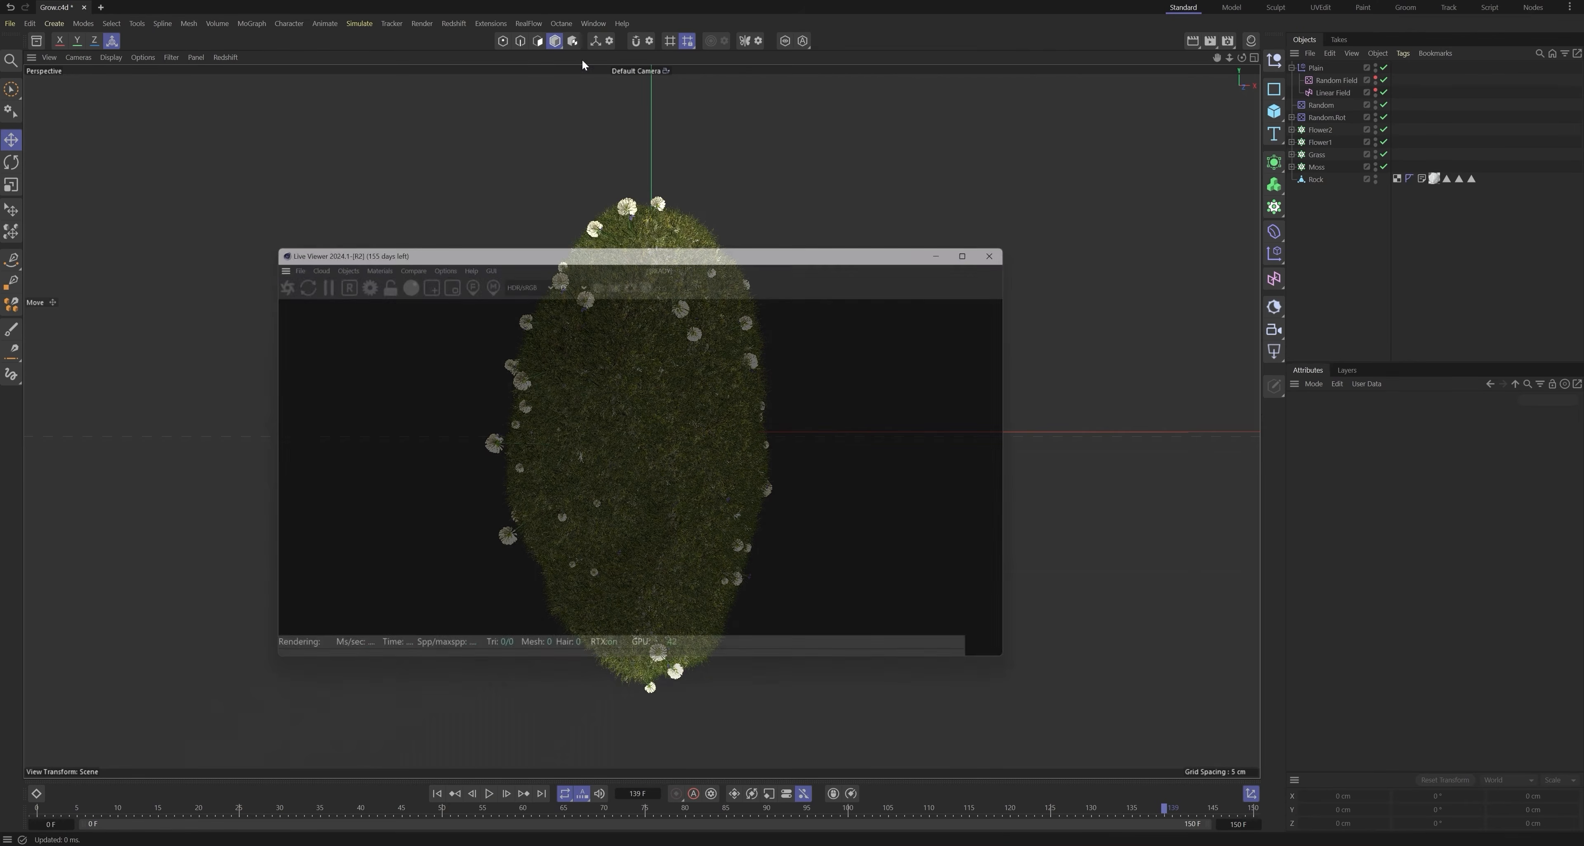
click(335, 258)
click(348, 273)
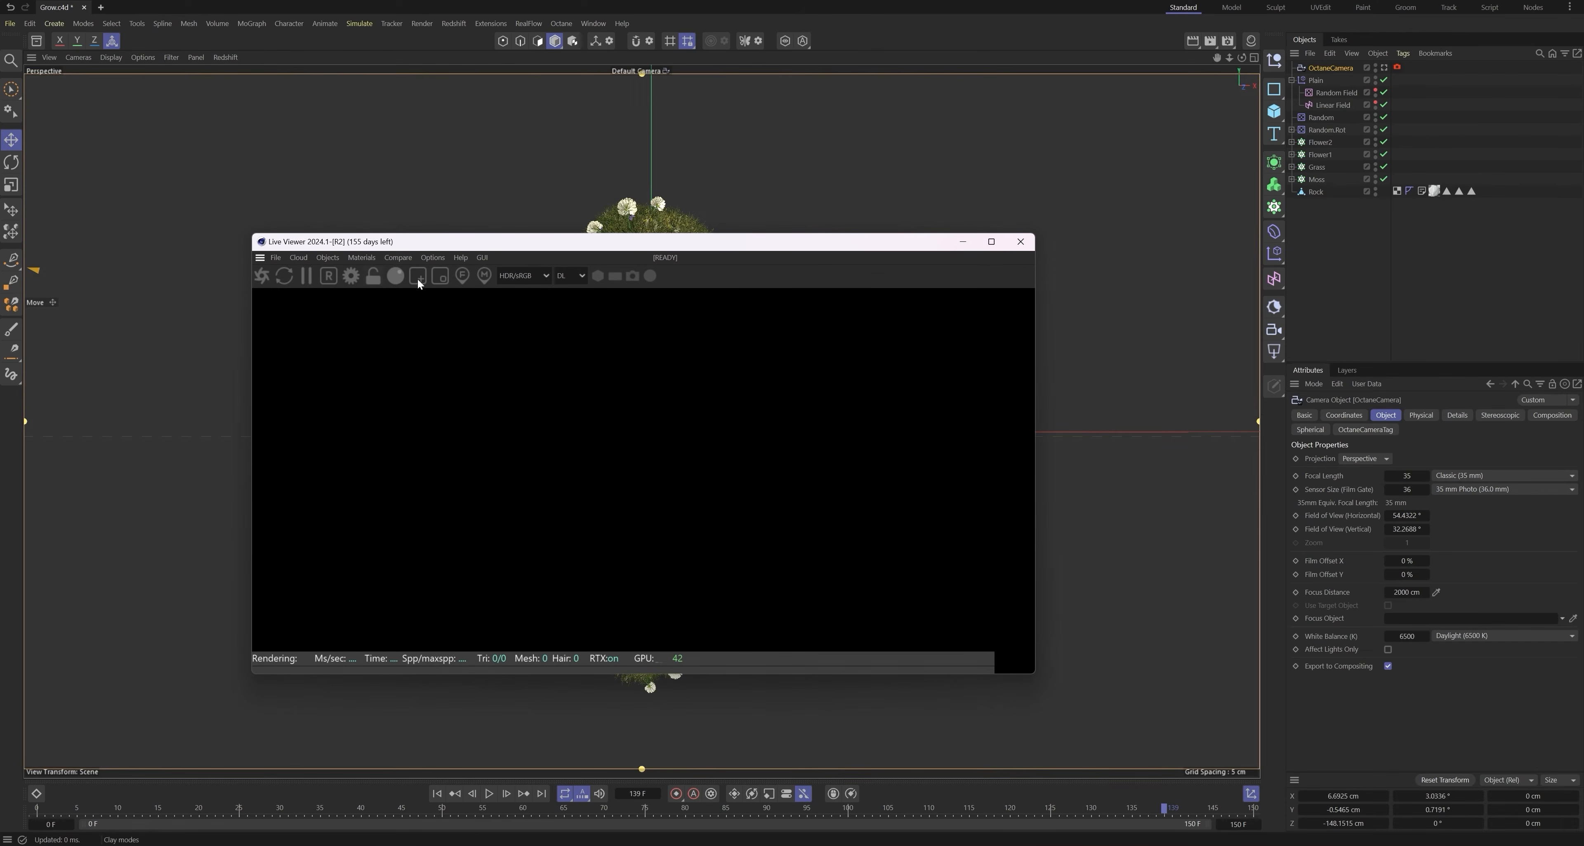
click(1020, 241)
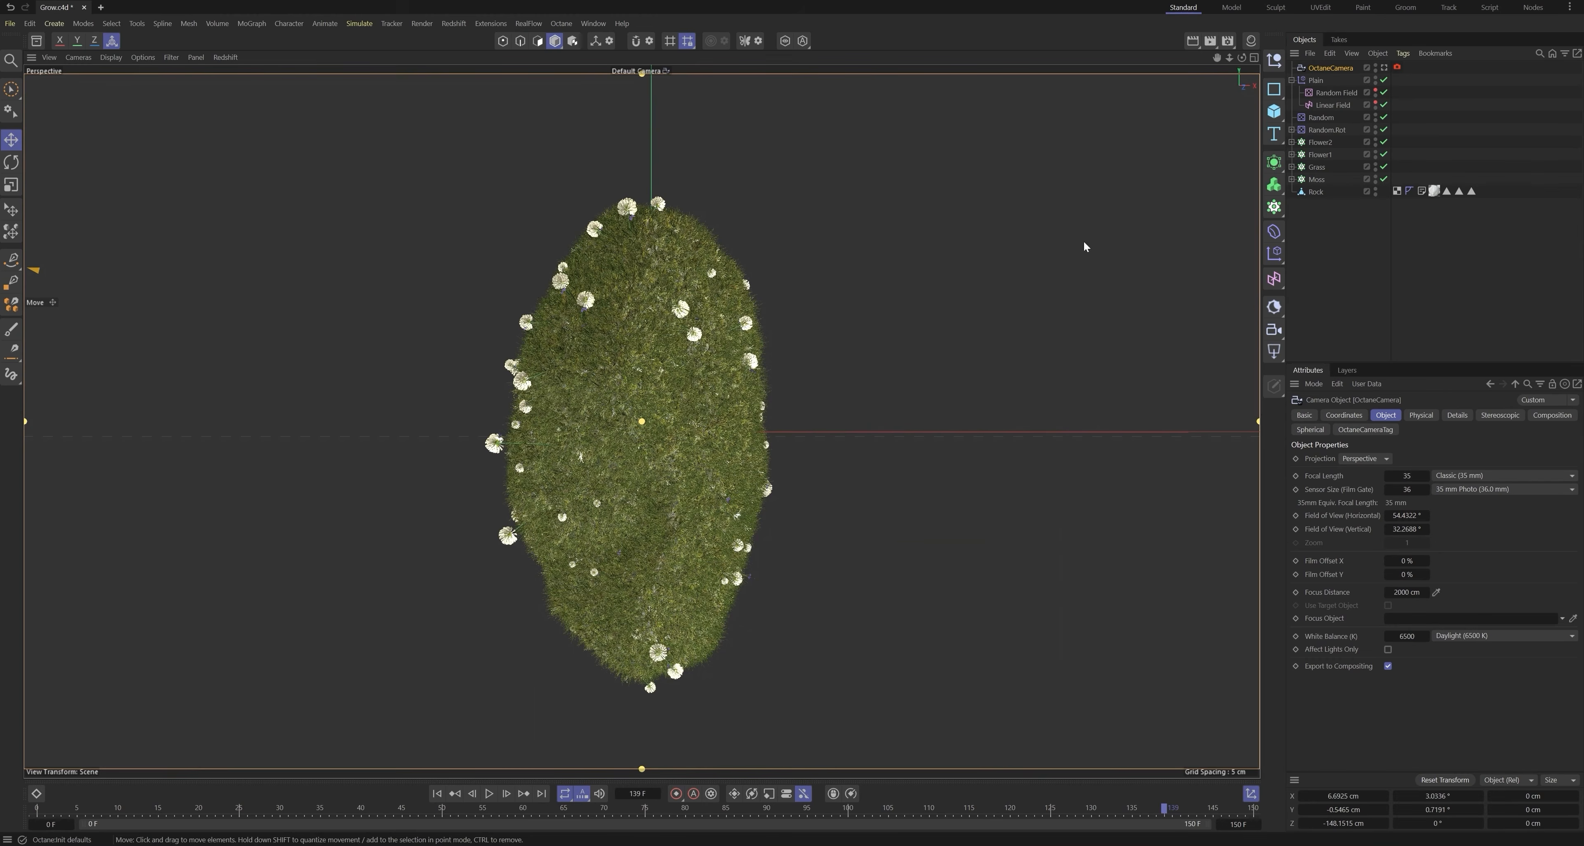
Step: Look through the Octane camera, zero its transform, and frame the rock with a 50 mm focal length from about -176 cm in Z
click(1384, 68)
click(1453, 780)
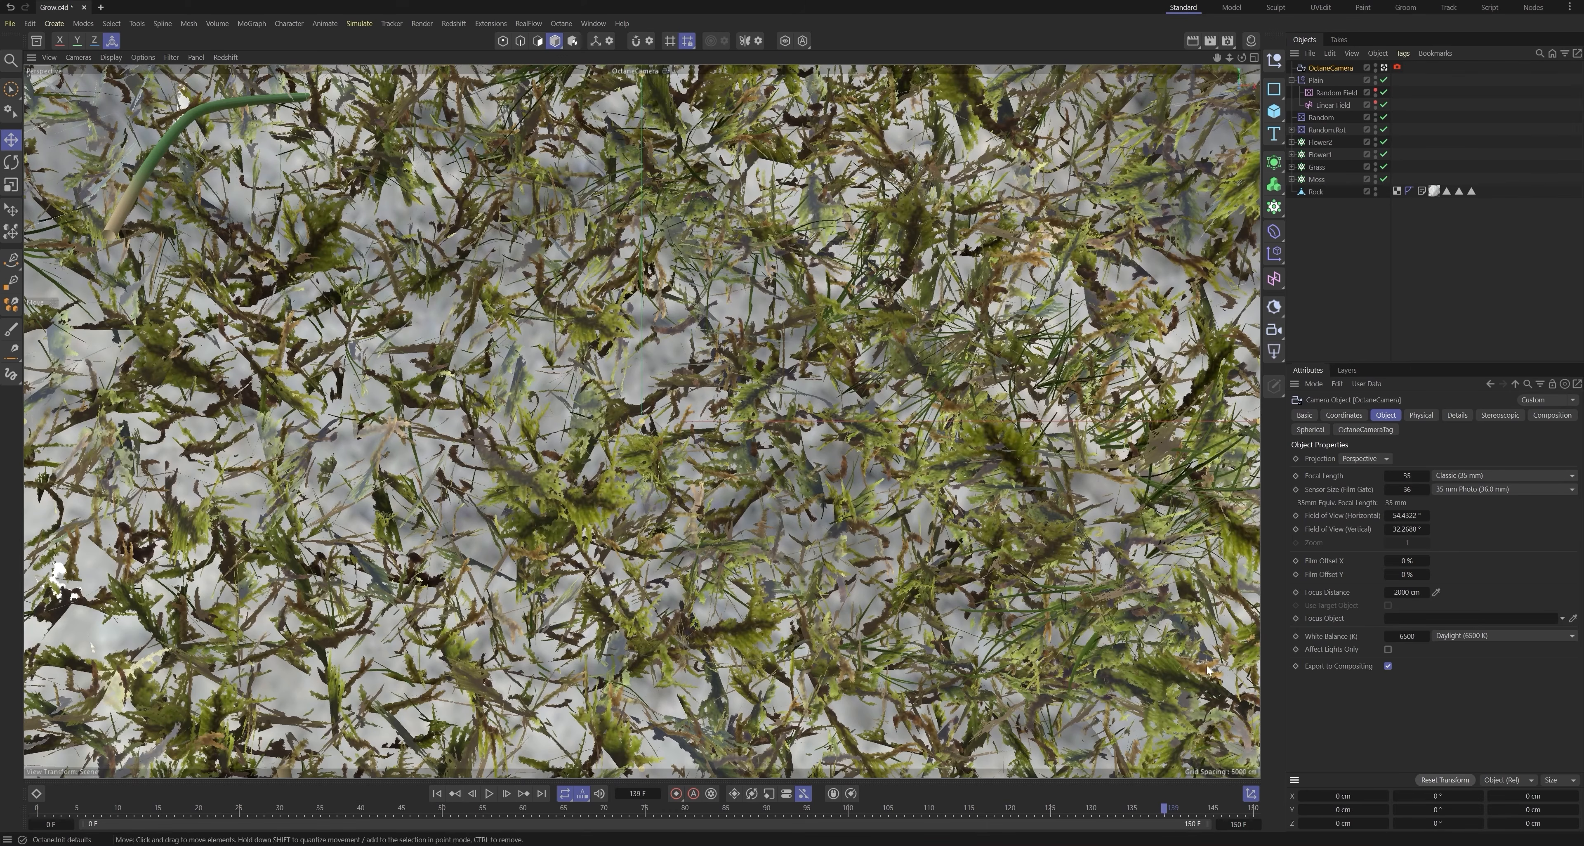
drag(1229, 57, 1161, 109)
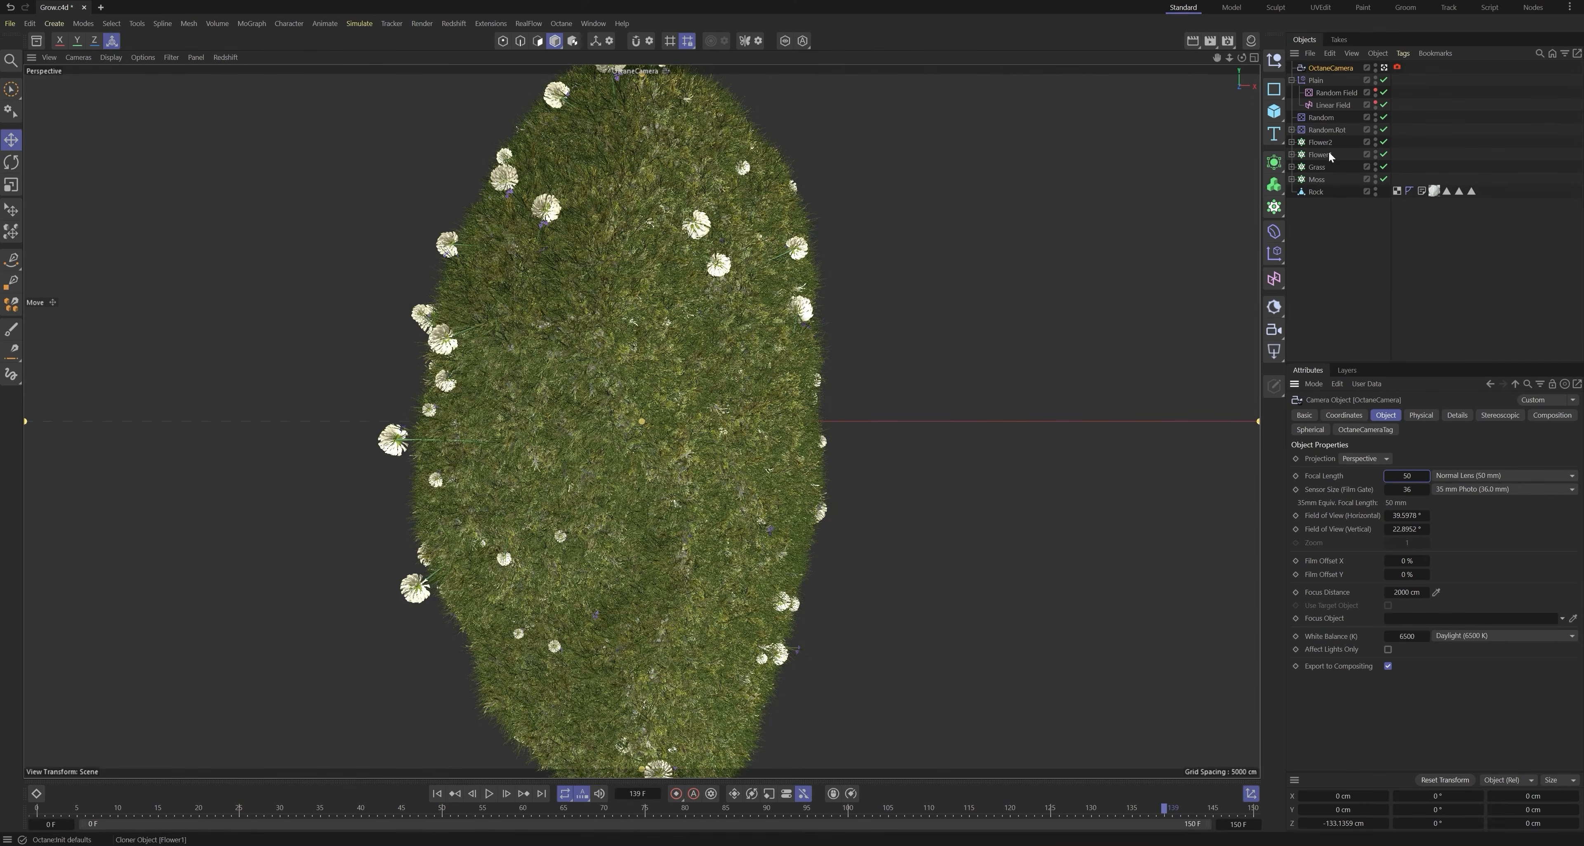
drag(1229, 58, 1199, 73)
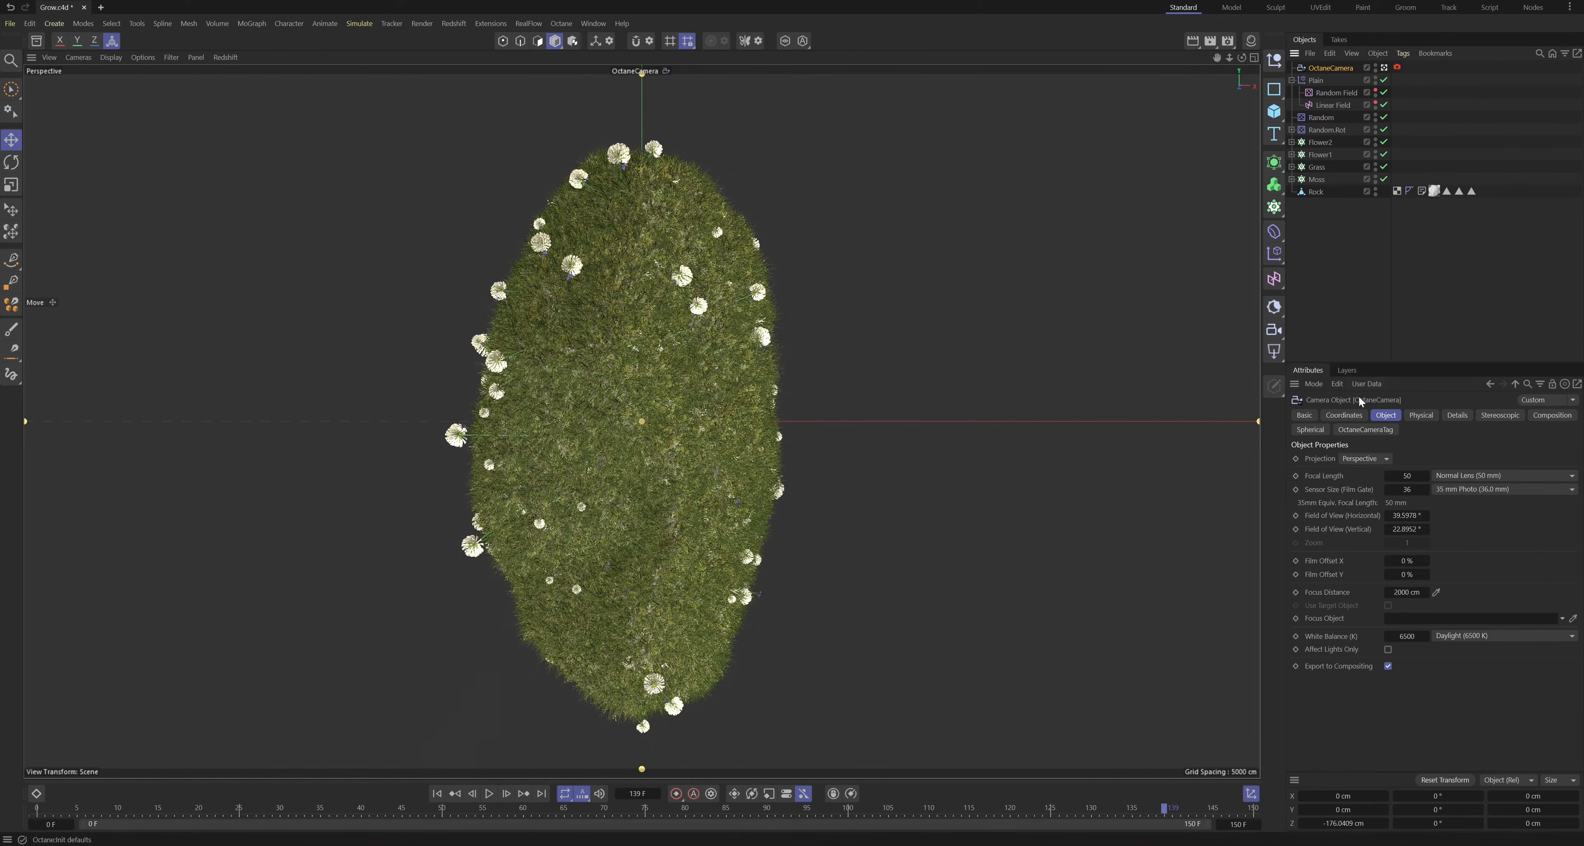
Step: Keyframe the camera's Z position and bank at frame 150, and at frame 0 with Z about -45 cm and bank -51°
click(1353, 415)
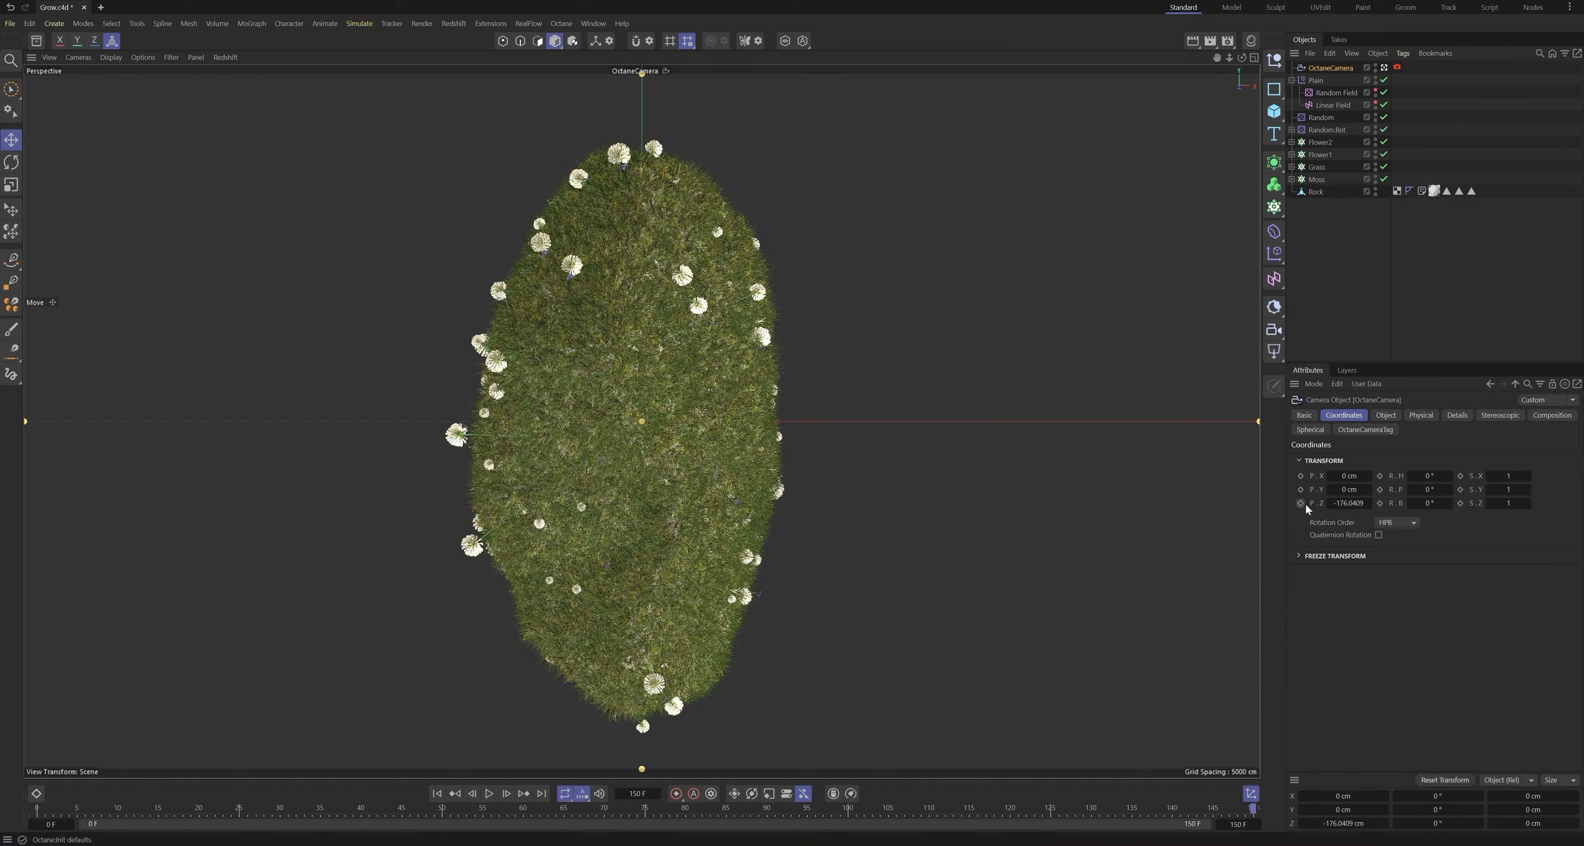
click(1381, 503)
key(shift+f)
drag(1355, 503, 1409, 504)
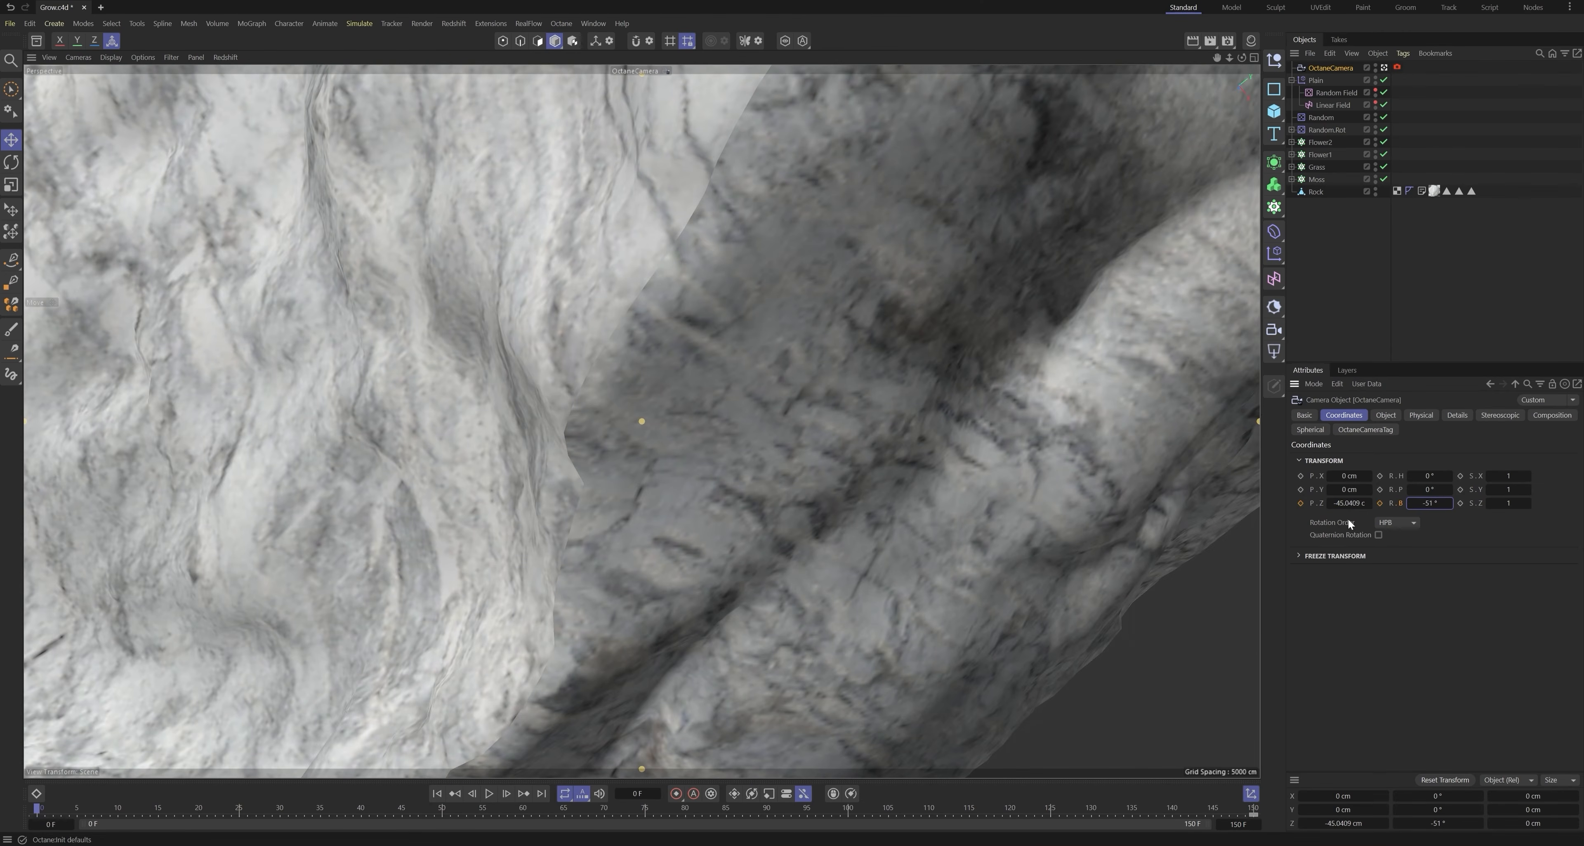
Step: In the F-Curve timeline, steepen the first-key tangents of the camera's Position Z and Rotation B curves for a fast start and soft finish
click(593, 23)
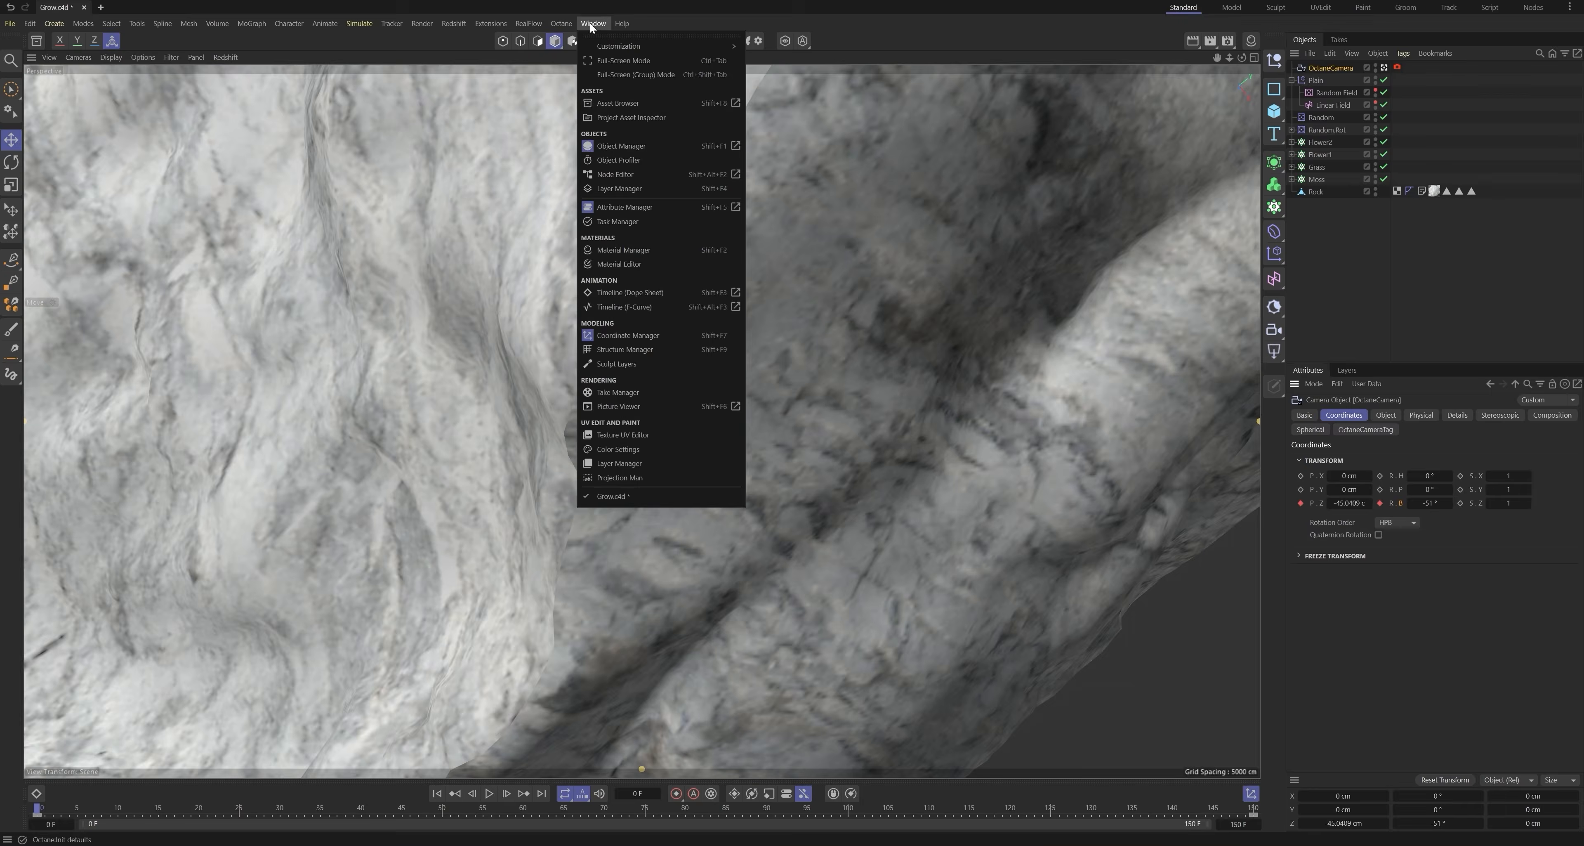
click(621, 291)
drag(1056, 497, 1277, 671)
alt+middle_drag(1153, 573, 1133, 498)
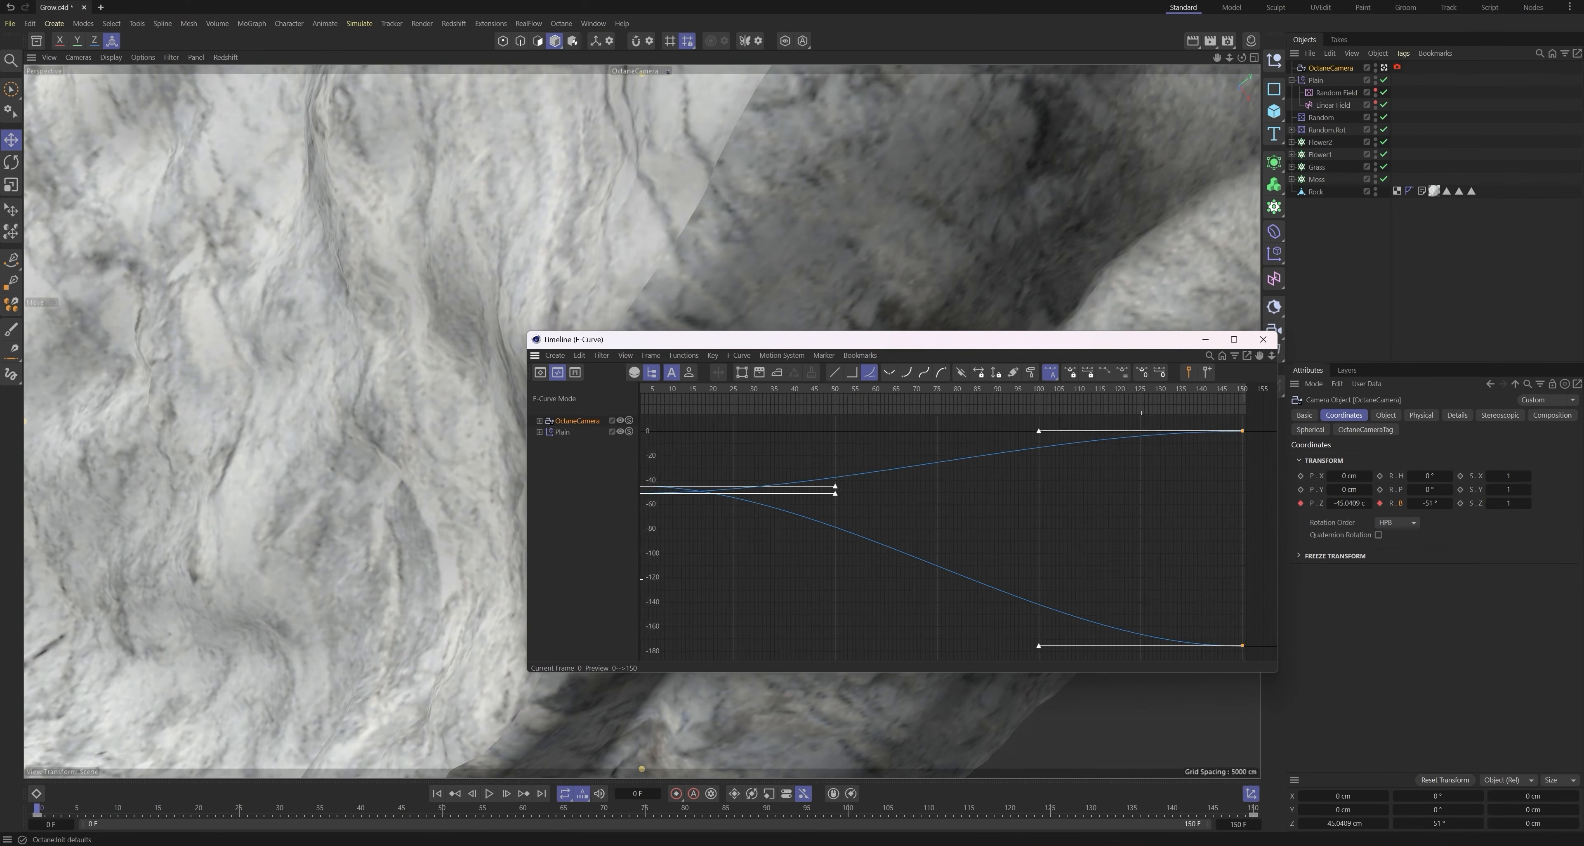
alt+right_drag(1161, 569, 1071, 616)
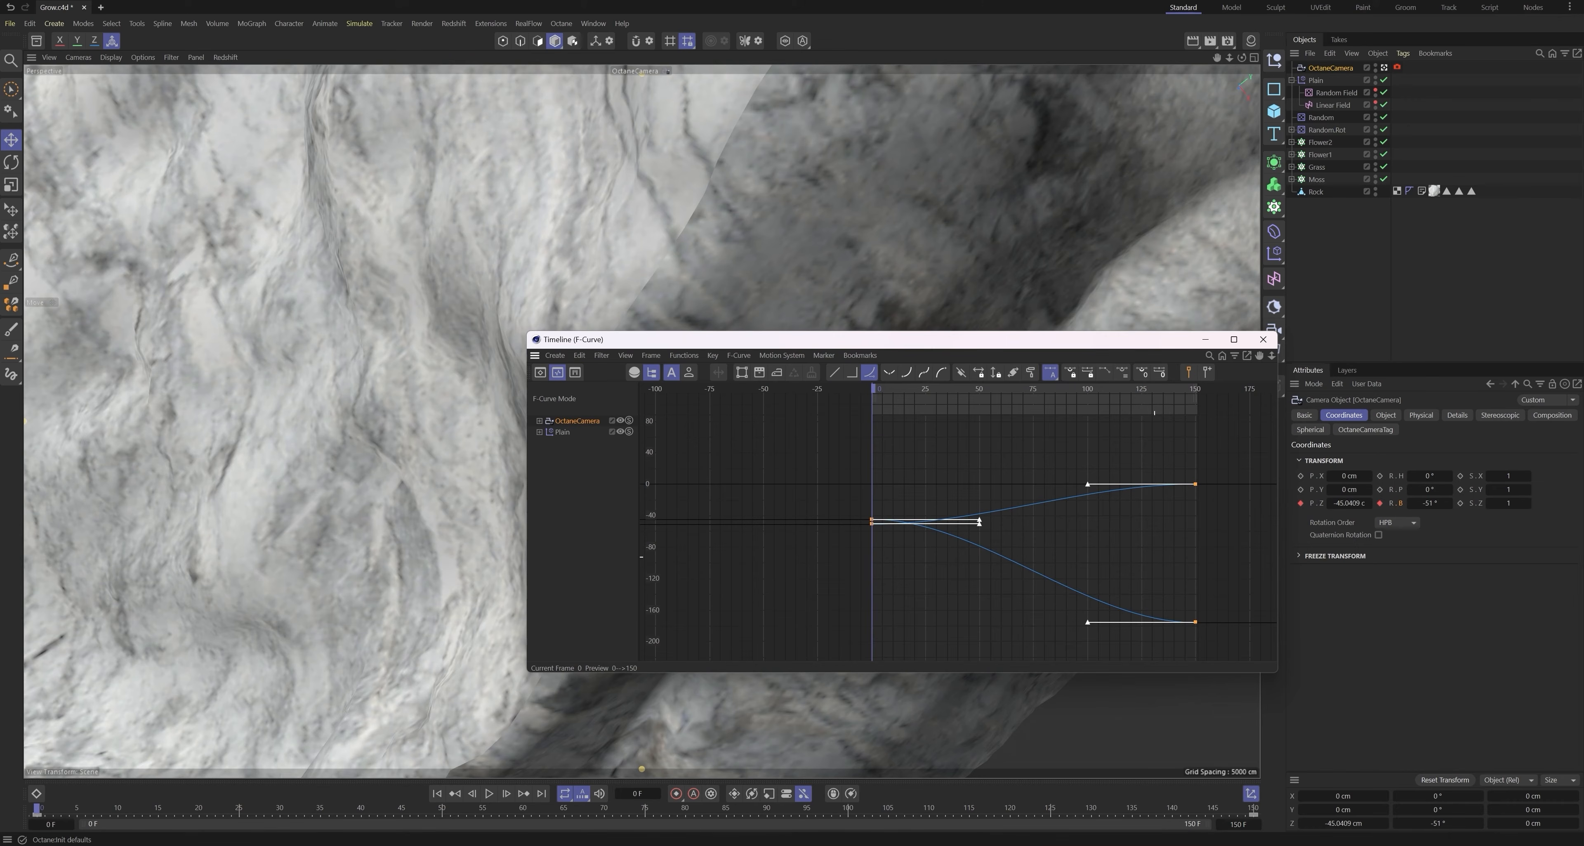
alt+right_drag(1155, 558, 1214, 544)
alt+middle_drag(1155, 557, 1169, 540)
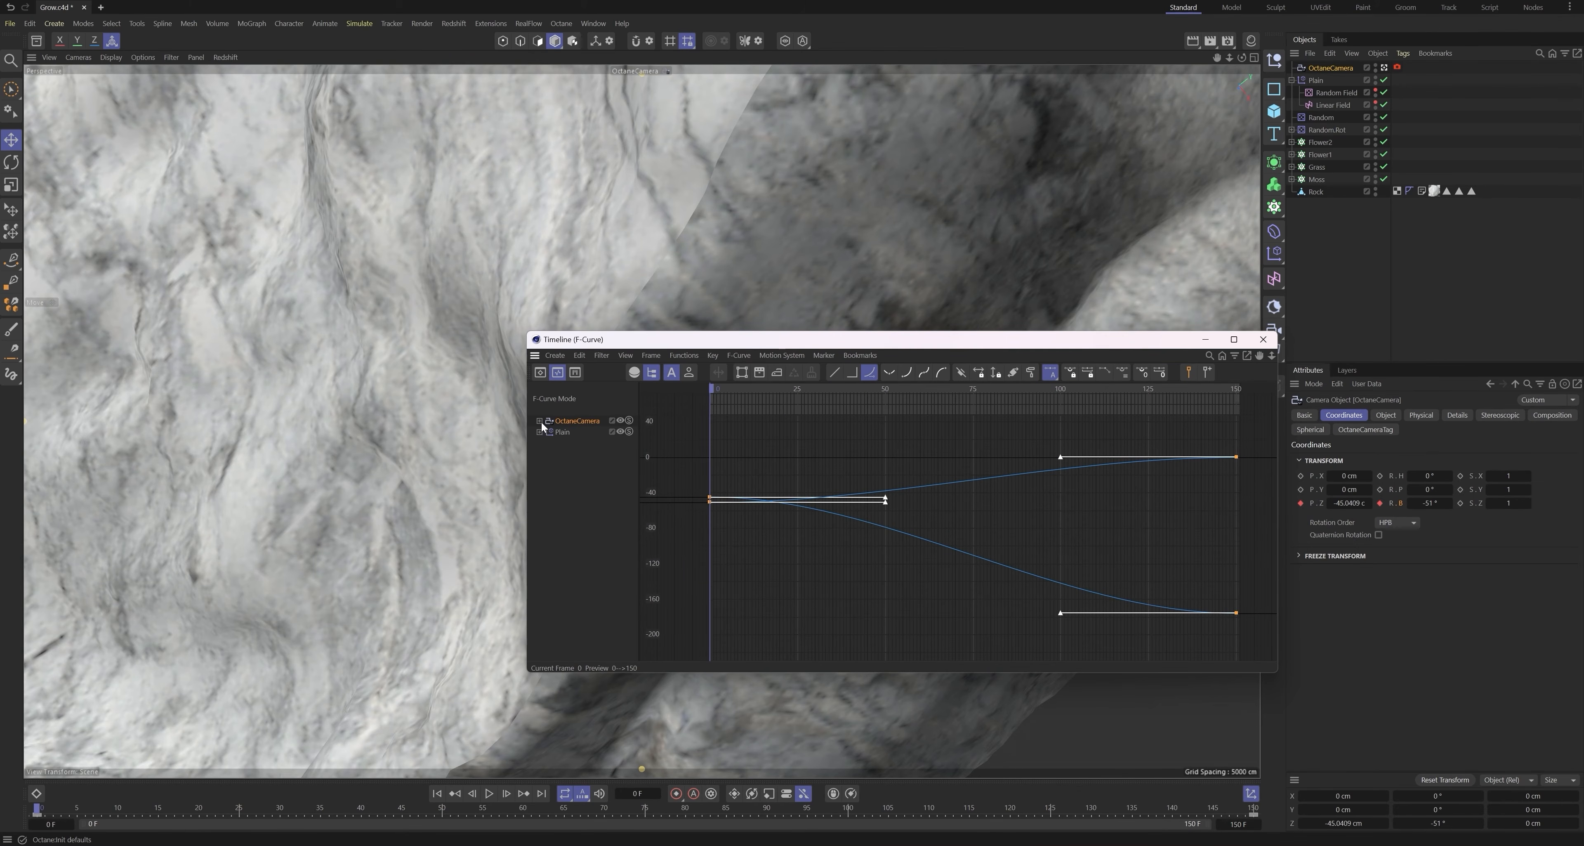
click(575, 433)
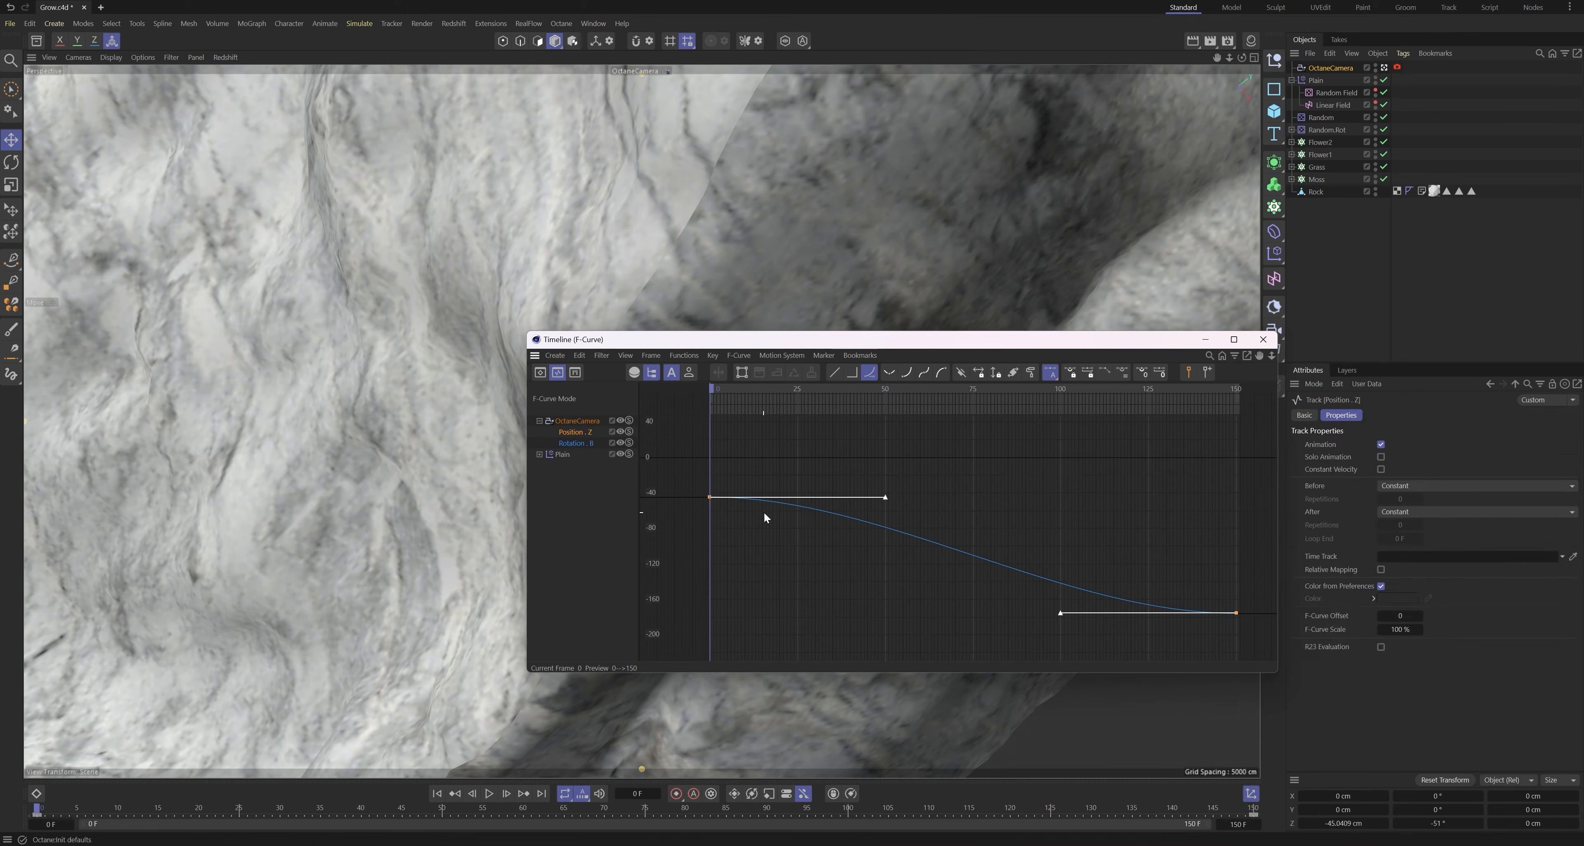
click(885, 497)
drag(885, 496, 798, 583)
click(579, 441)
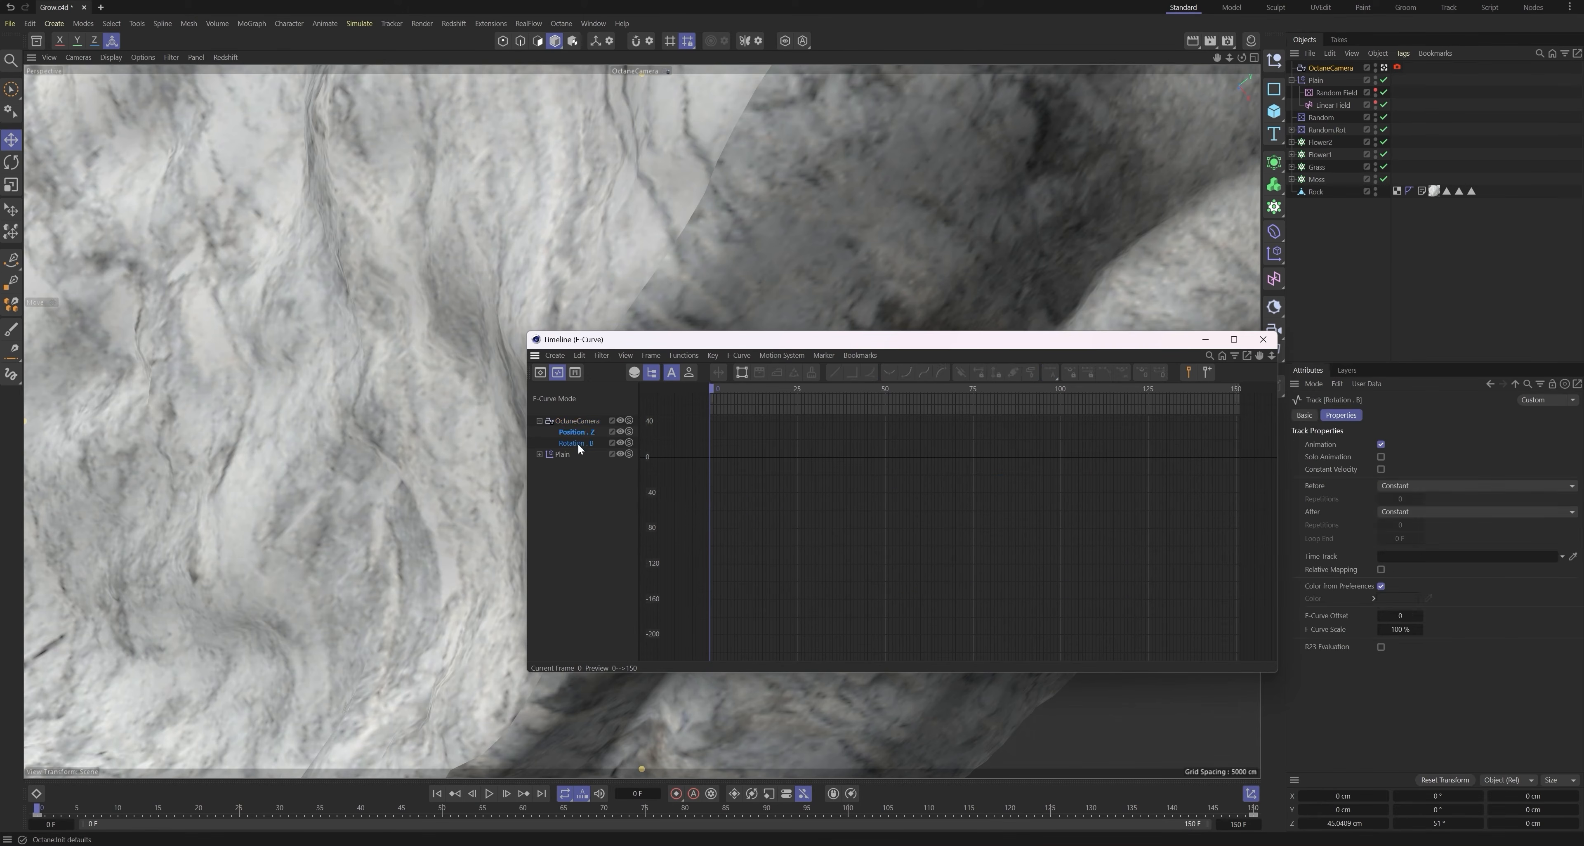
drag(886, 501, 826, 470)
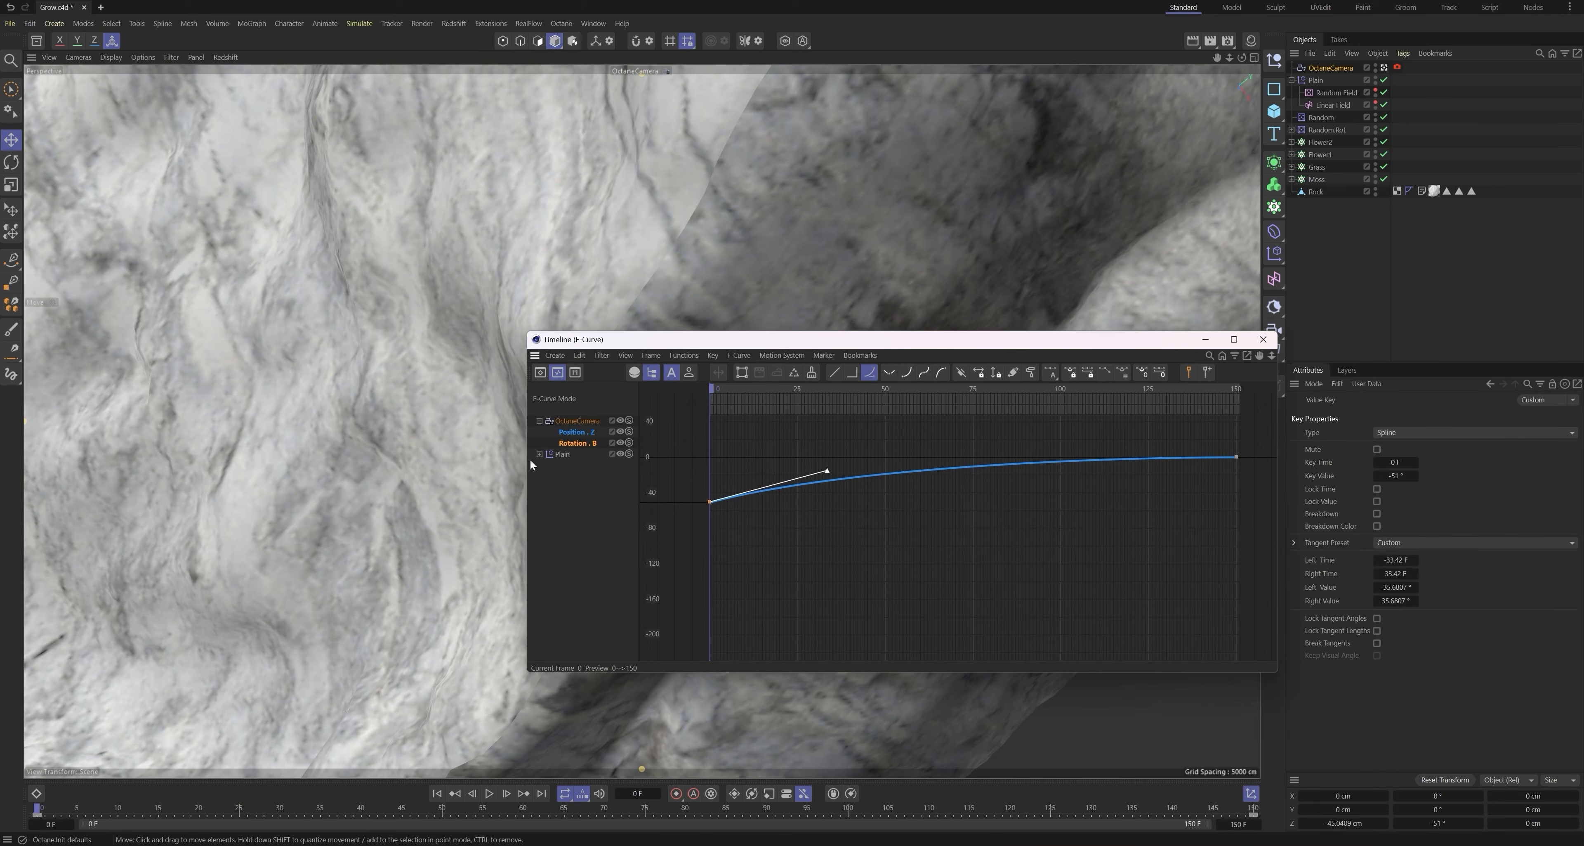
Step: Steepen the first-key tangent of the Plain effector's Position Y curve, close the timeline, and play the animation to check the timing
click(561, 454)
key(h)
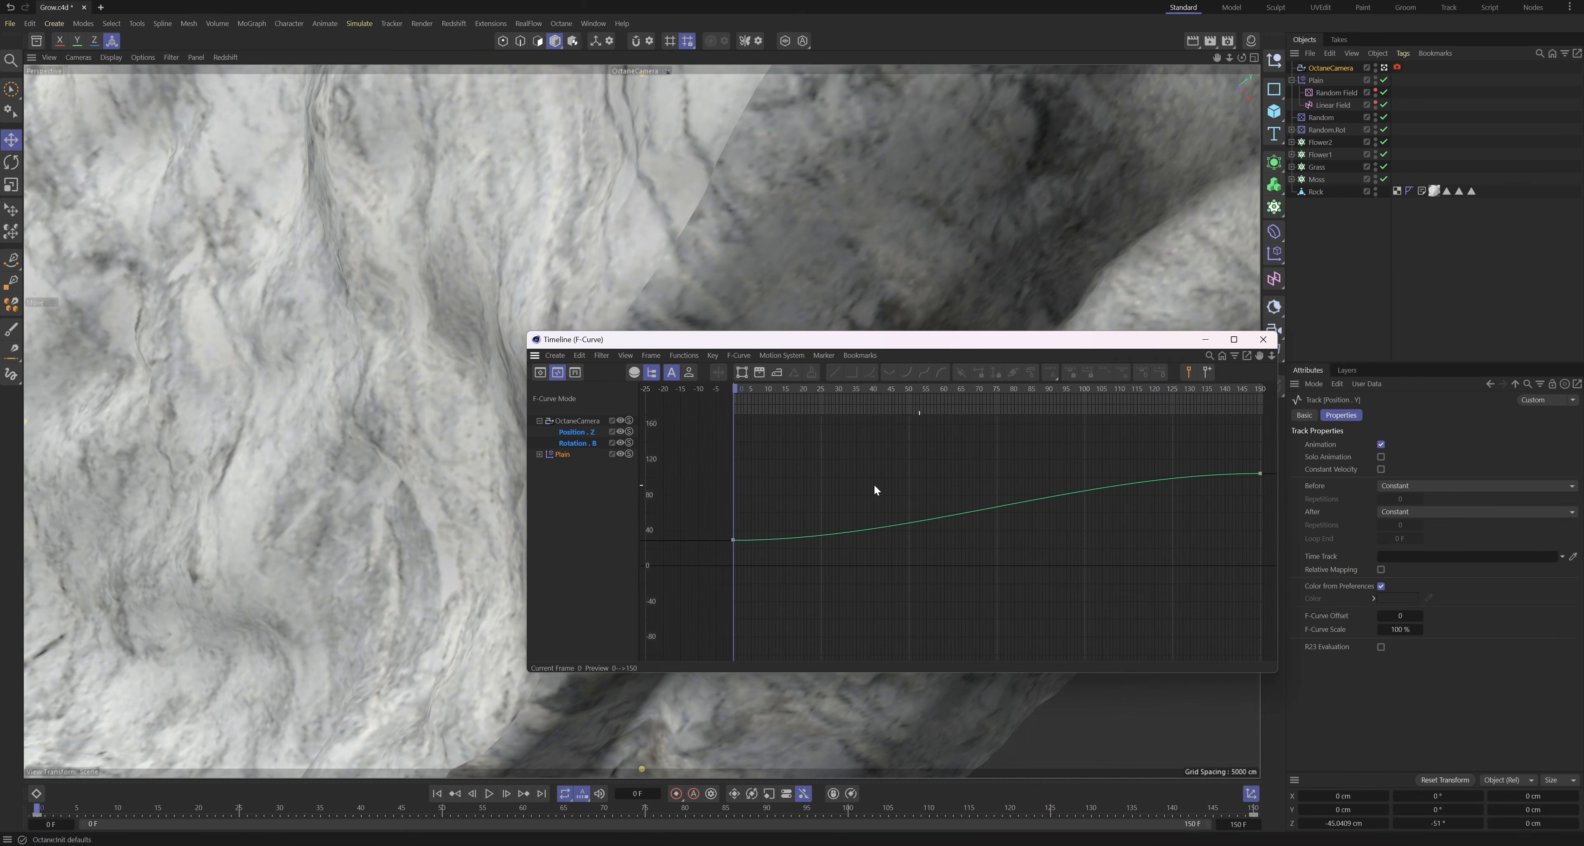
click(733, 539)
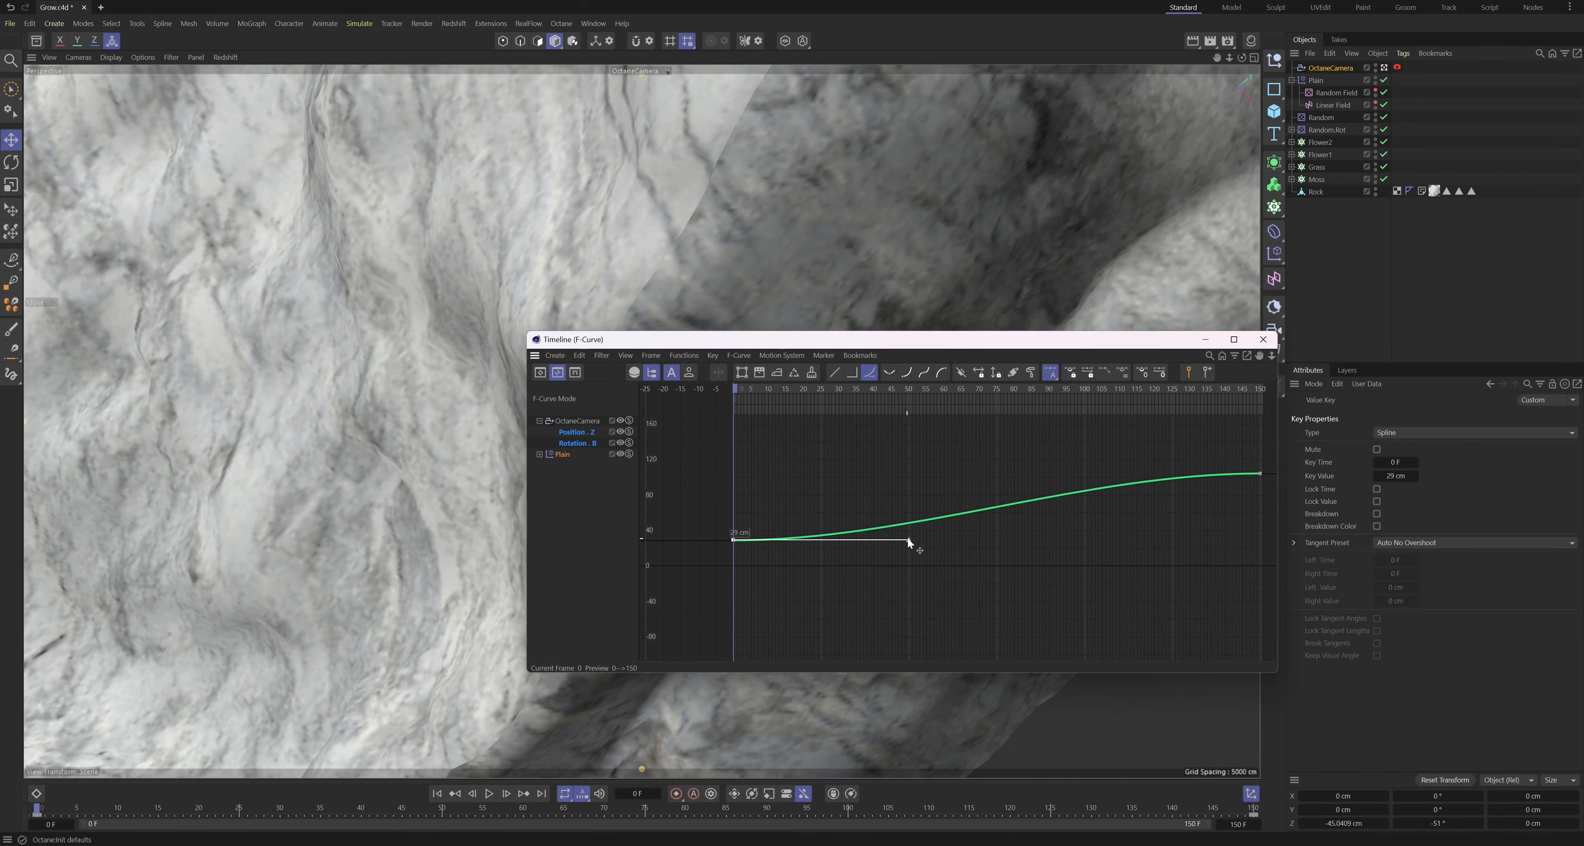
drag(907, 537, 852, 481)
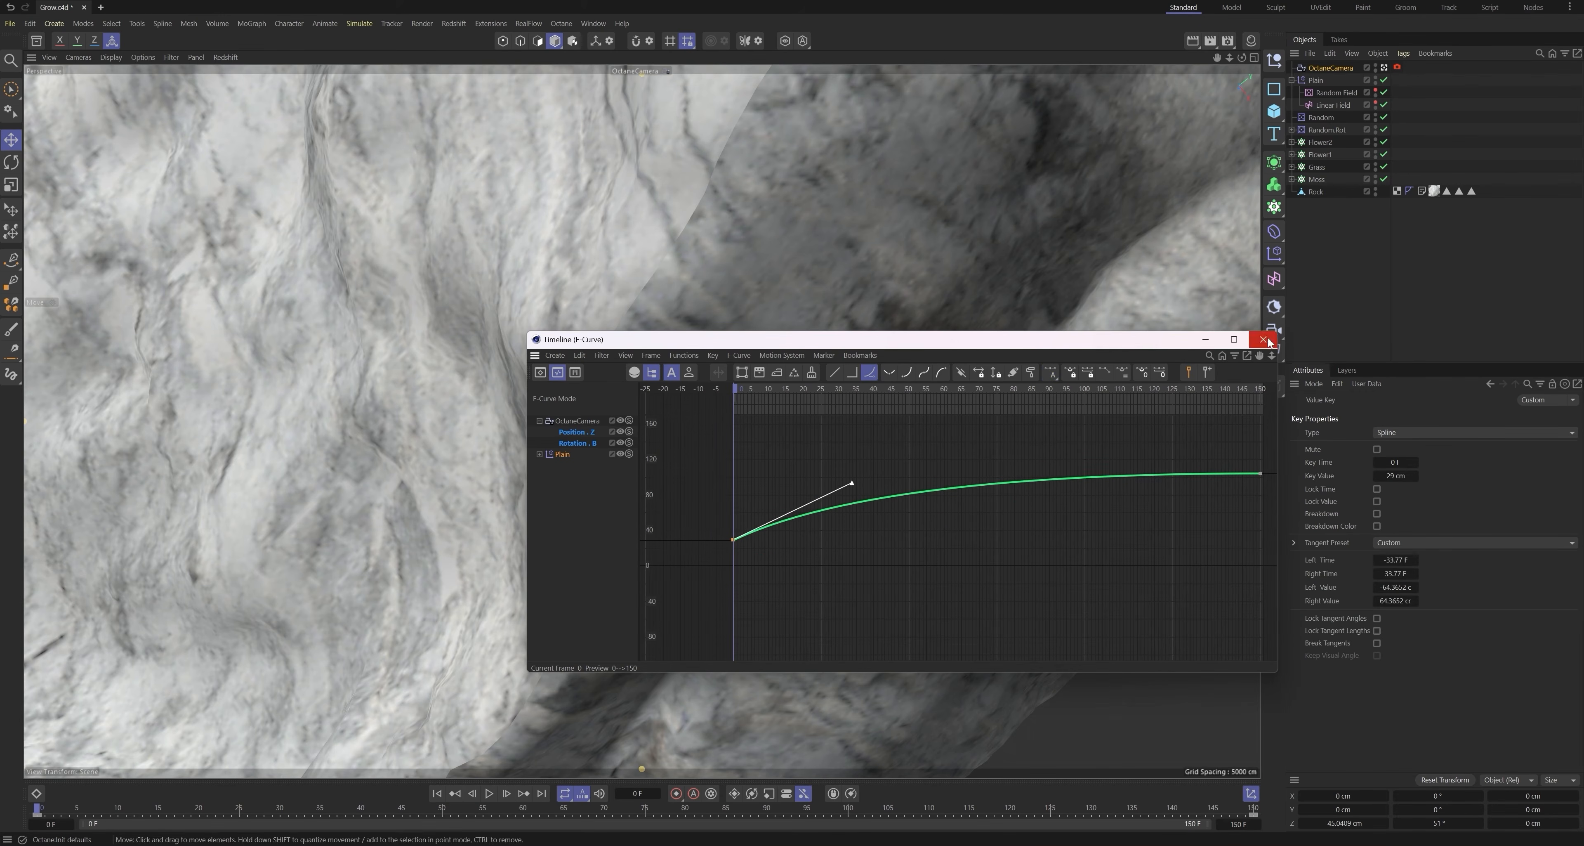
click(1264, 339)
click(498, 796)
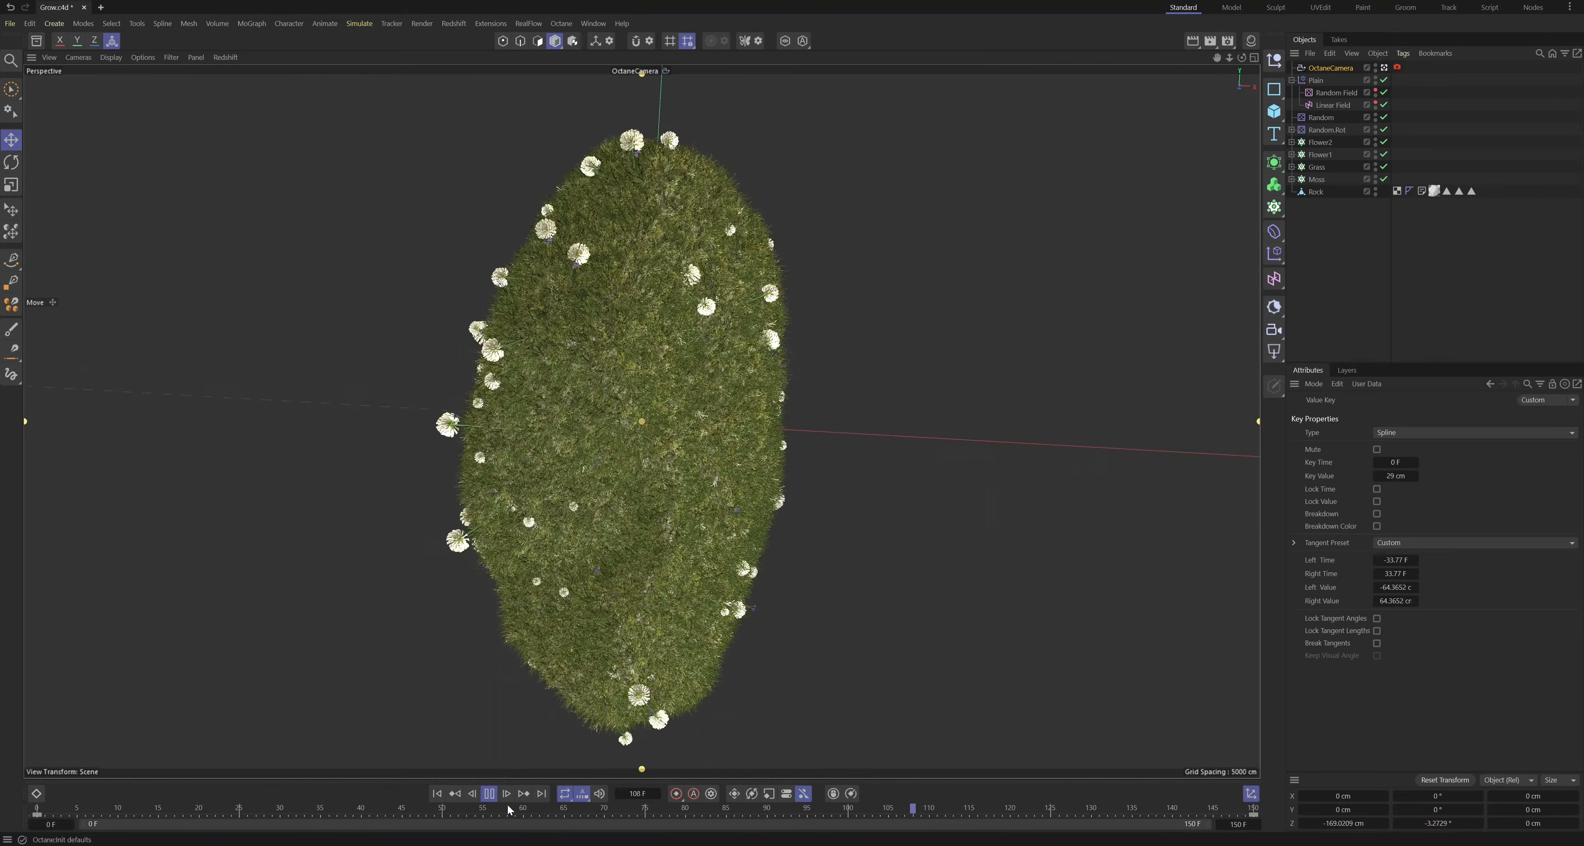
click(490, 794)
Step: Keyframe the rock's heading rotation from about -129° at frame 0 to about -6° at frame 150
click(1316, 191)
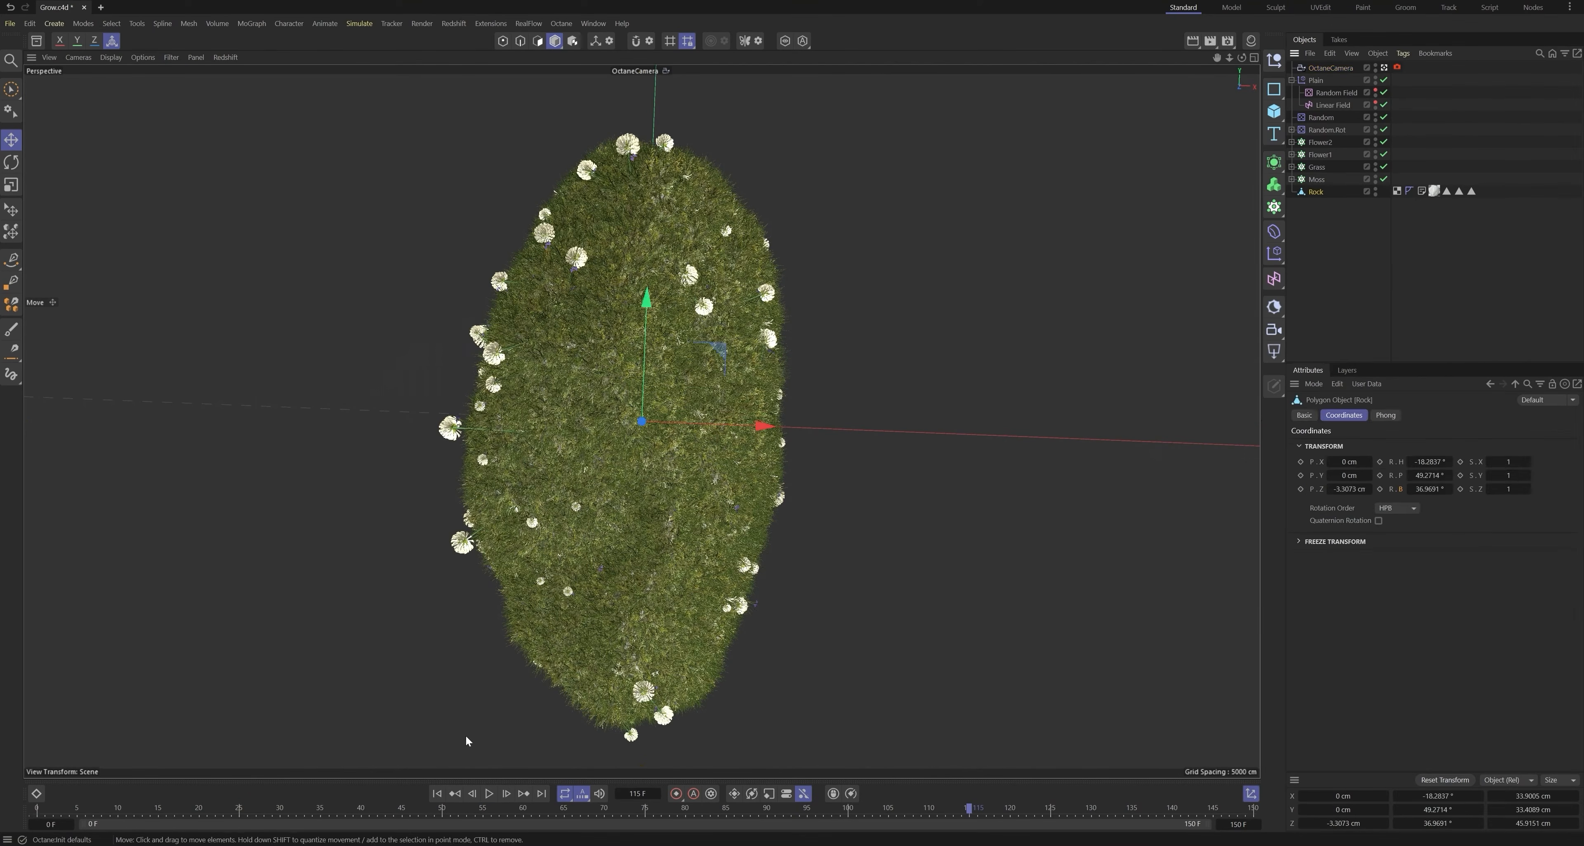
key(shift+f)
key(shift+g)
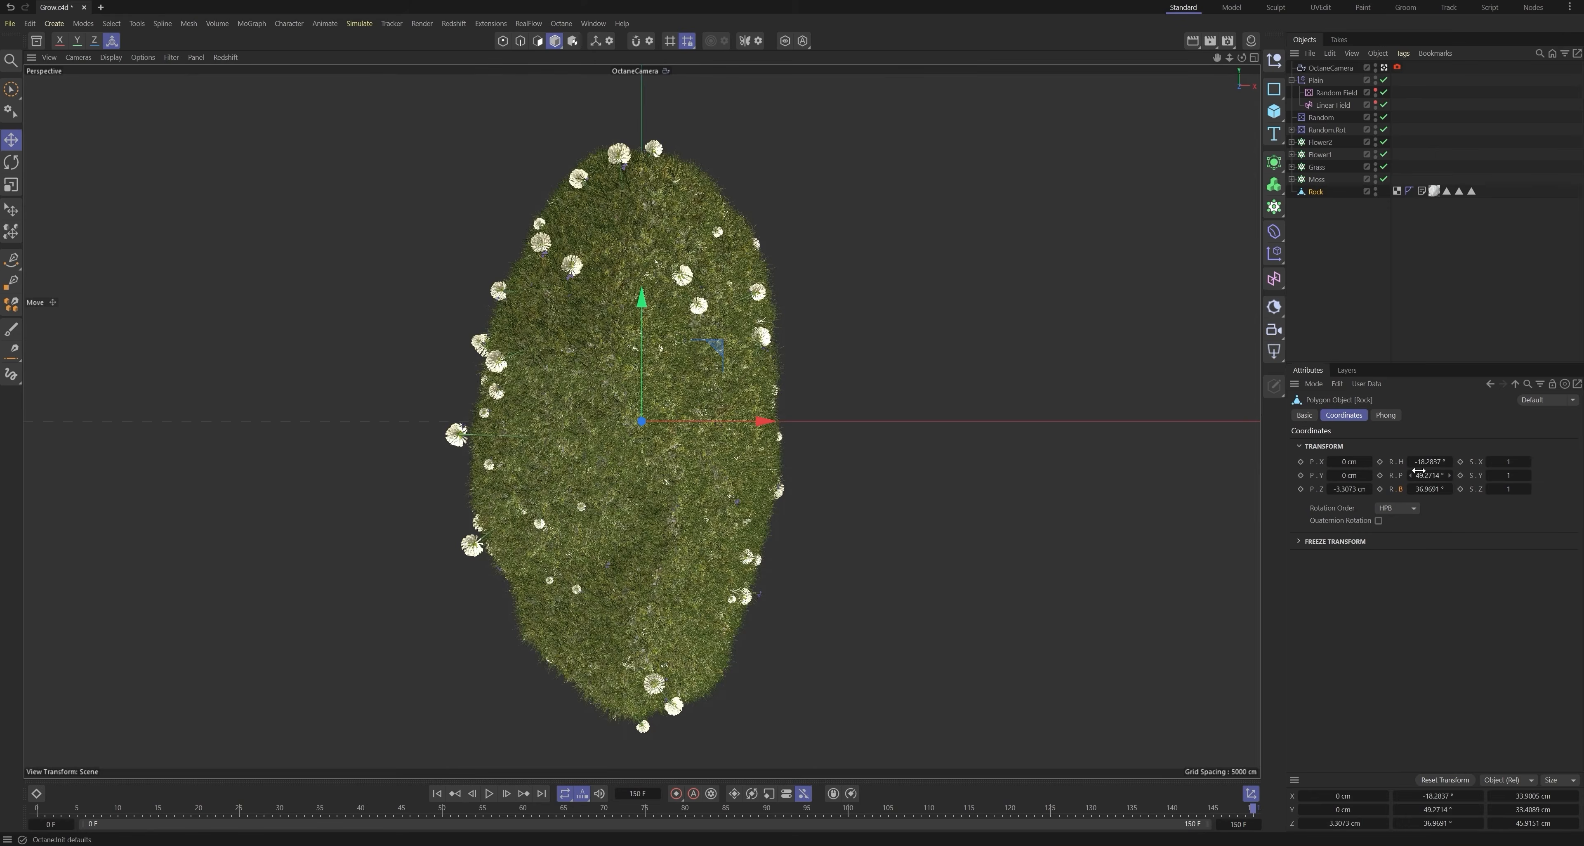
drag(1417, 464, 1414, 462)
click(437, 793)
Step: Show the rock's Rotation H curve in the timeline and make its keys linear
right_click(1380, 462)
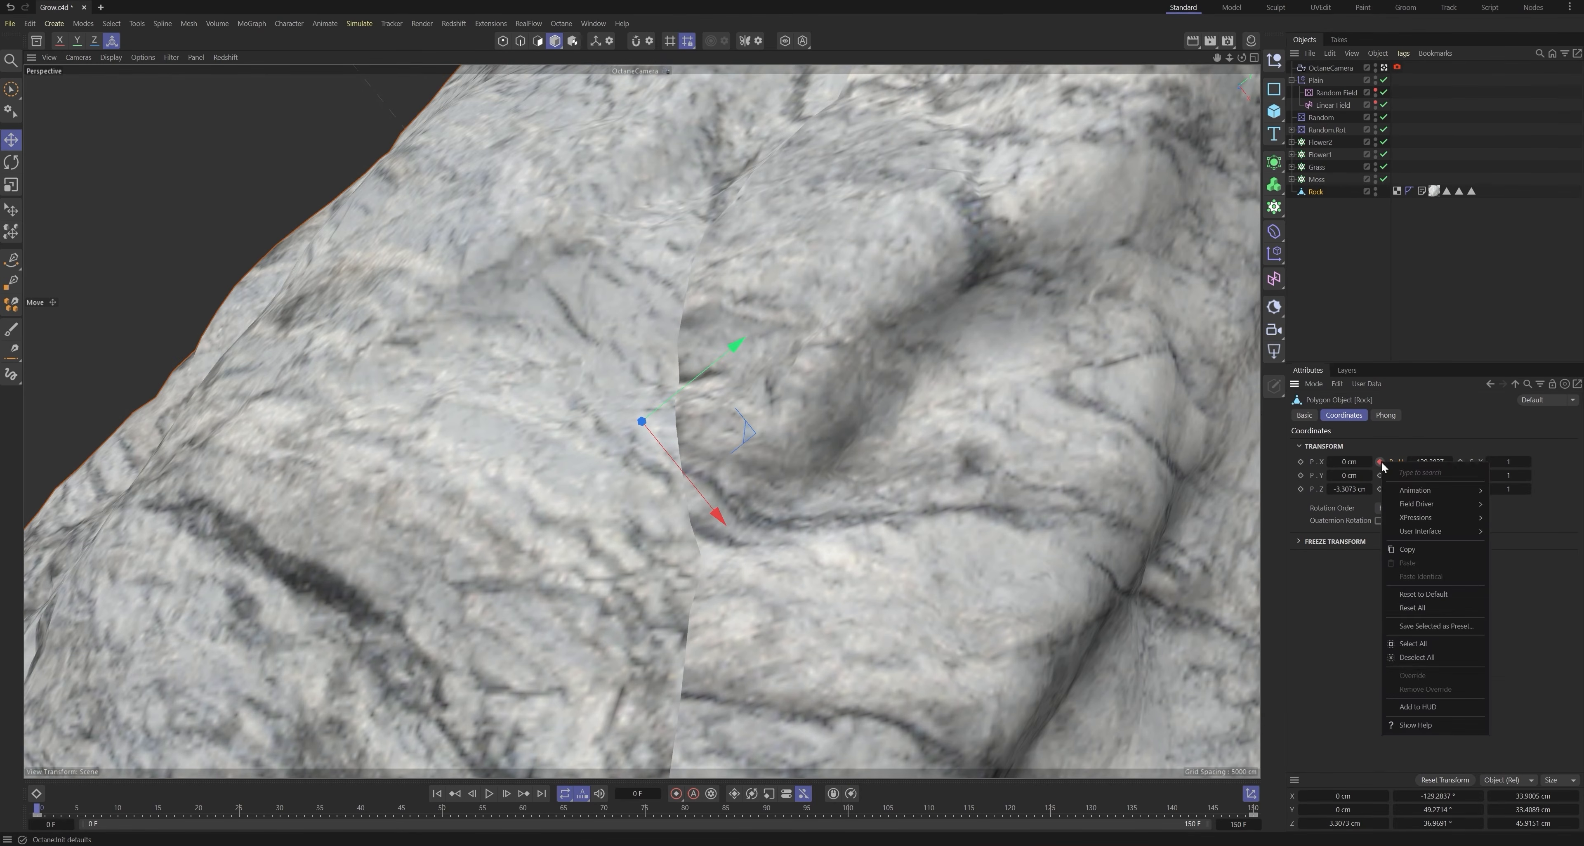
mouse_move(1432, 489)
click(1531, 631)
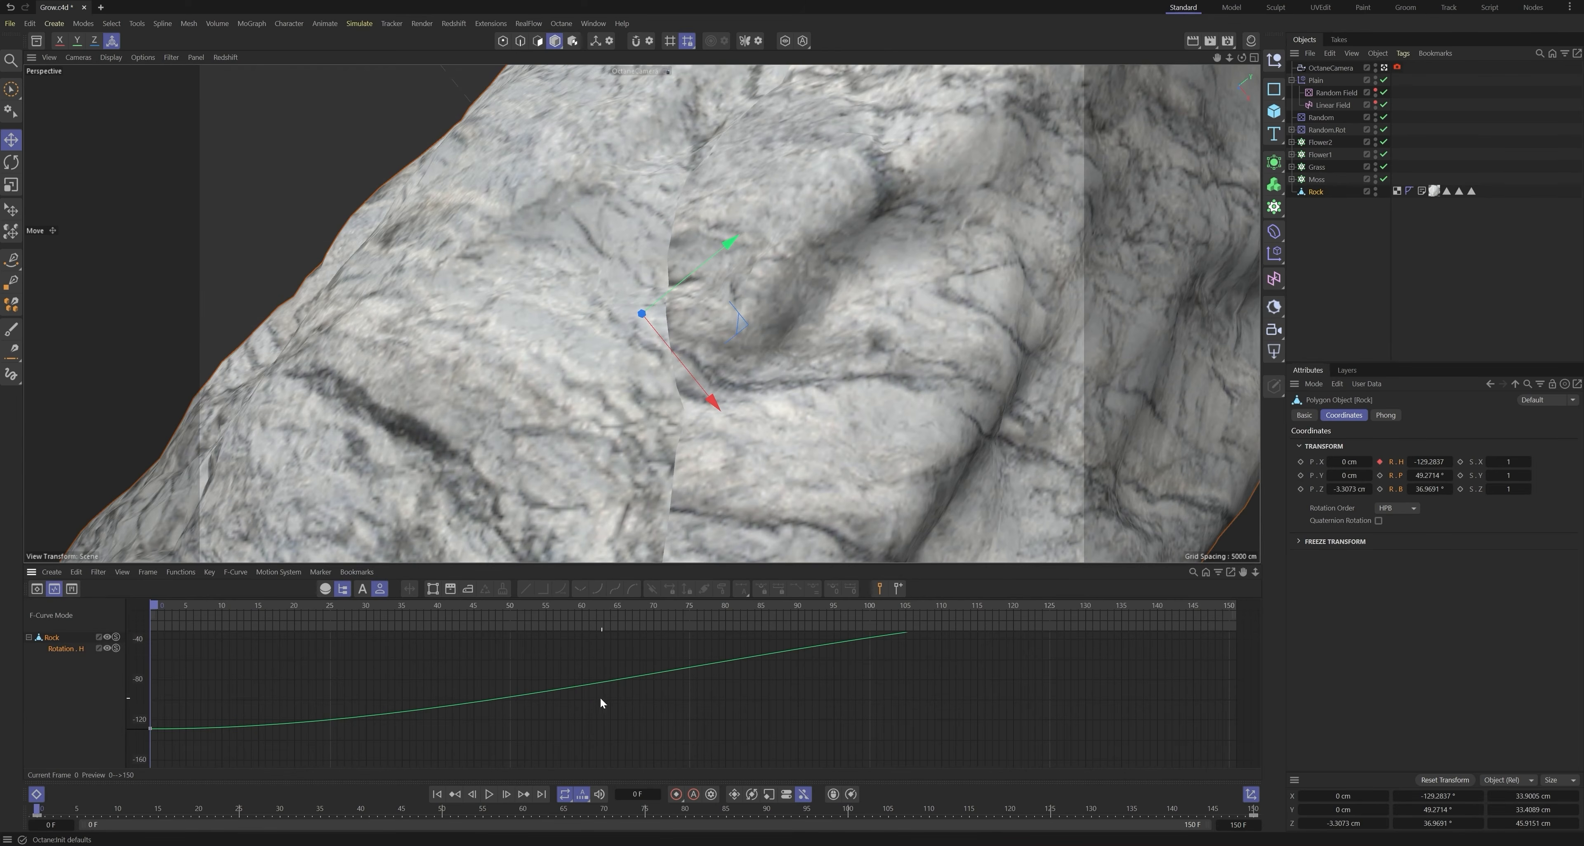
scroll(600, 698, down, 5)
click(66, 649)
click(526, 589)
drag(1008, 566, 954, 620)
Step: Play the animation to review the rock's rotation, then undock and close the timeline
click(490, 793)
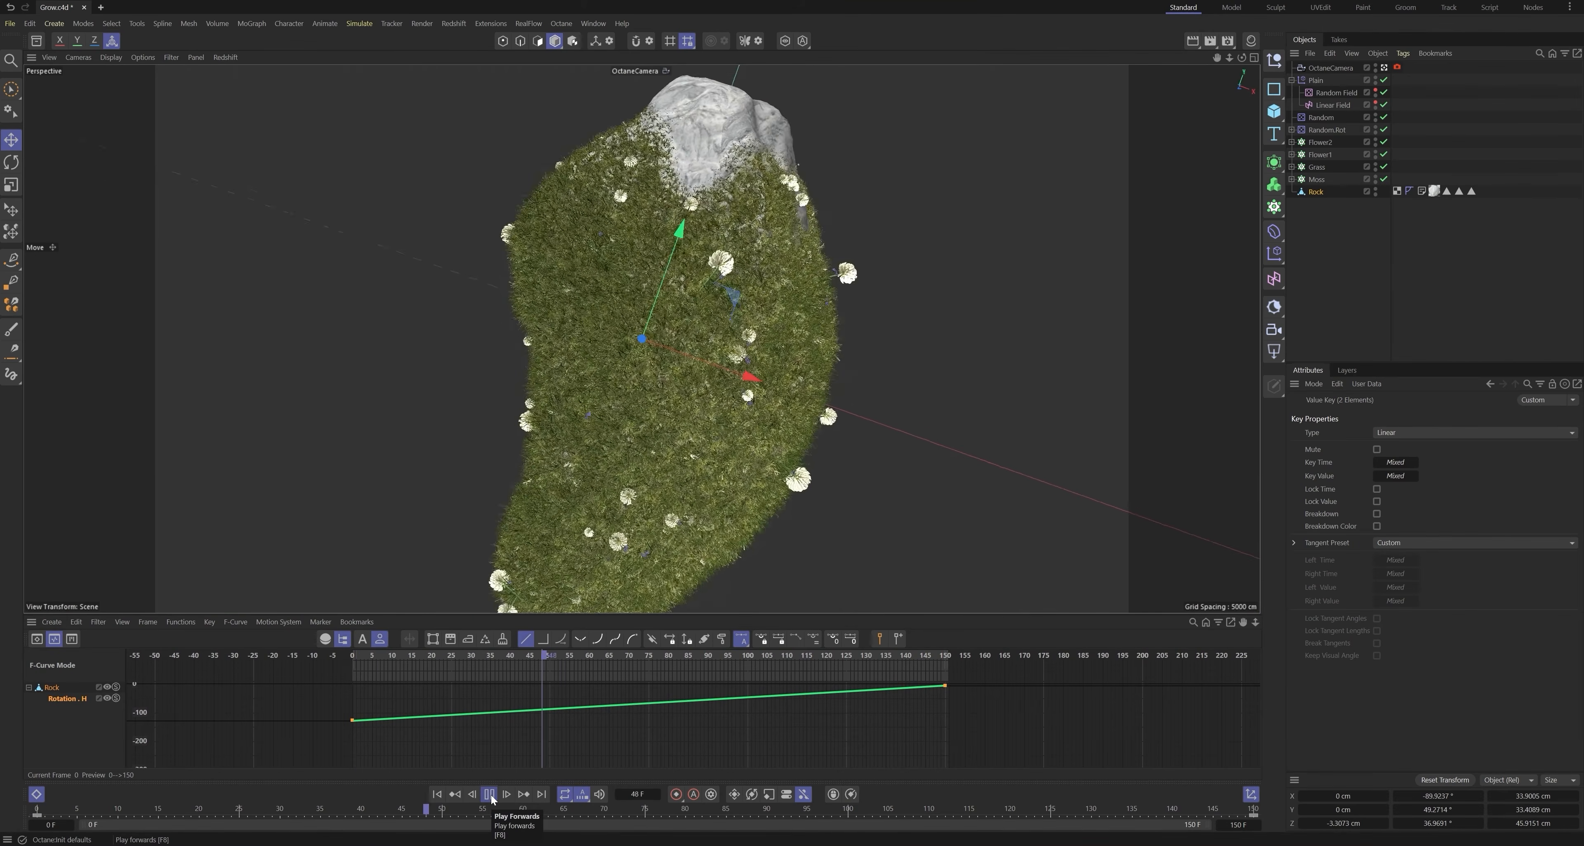
click(33, 622)
click(62, 578)
drag(149, 605, 381, 479)
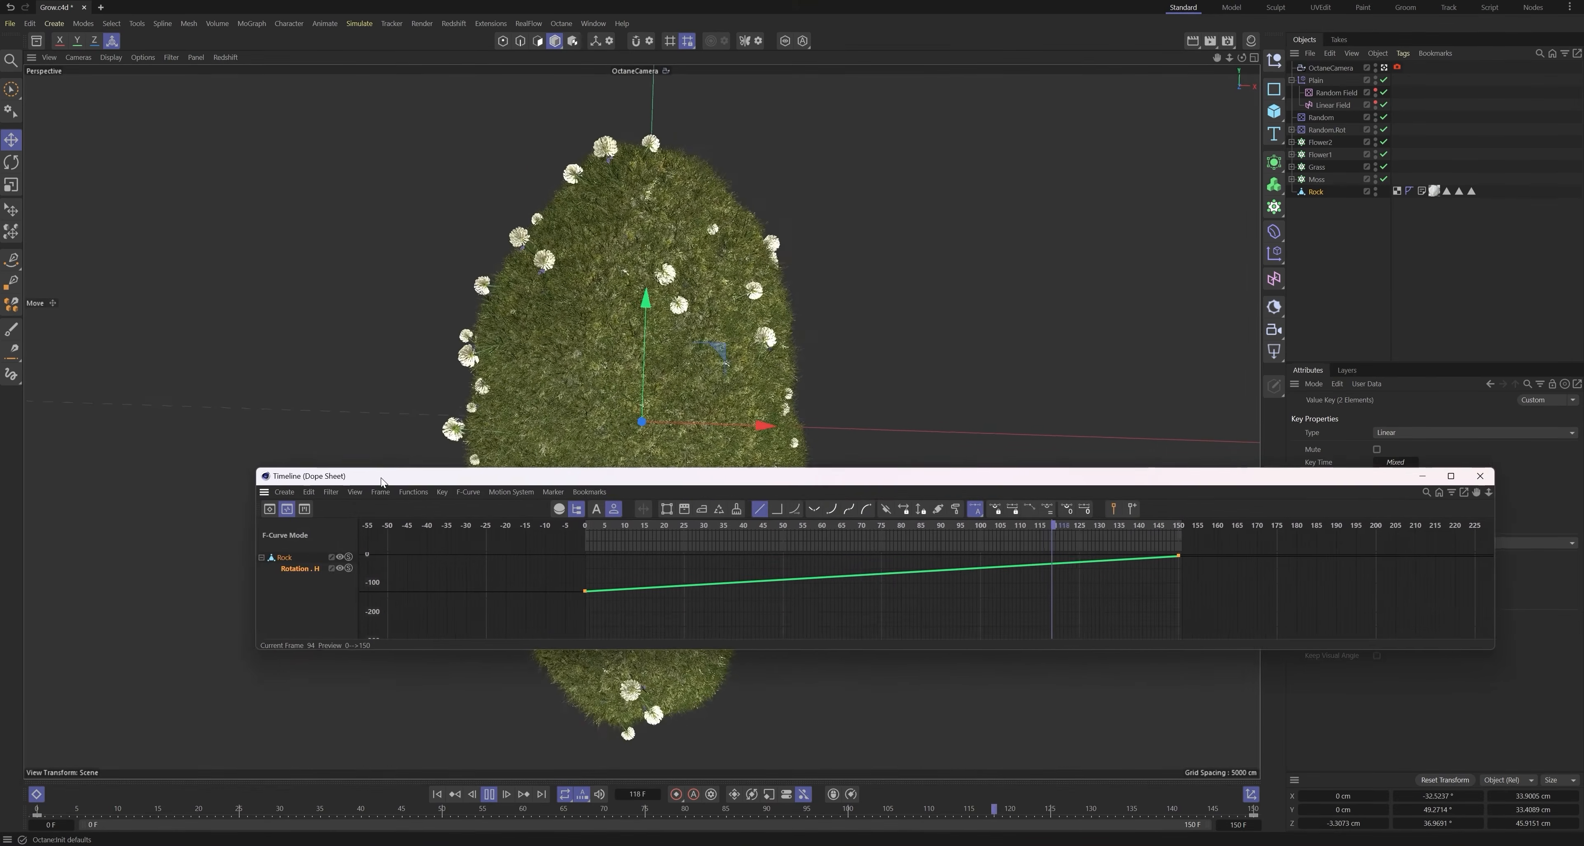
click(1479, 476)
Step: Leave the Octane camera view and delete the animation track on the rock's heading rotation
click(1341, 295)
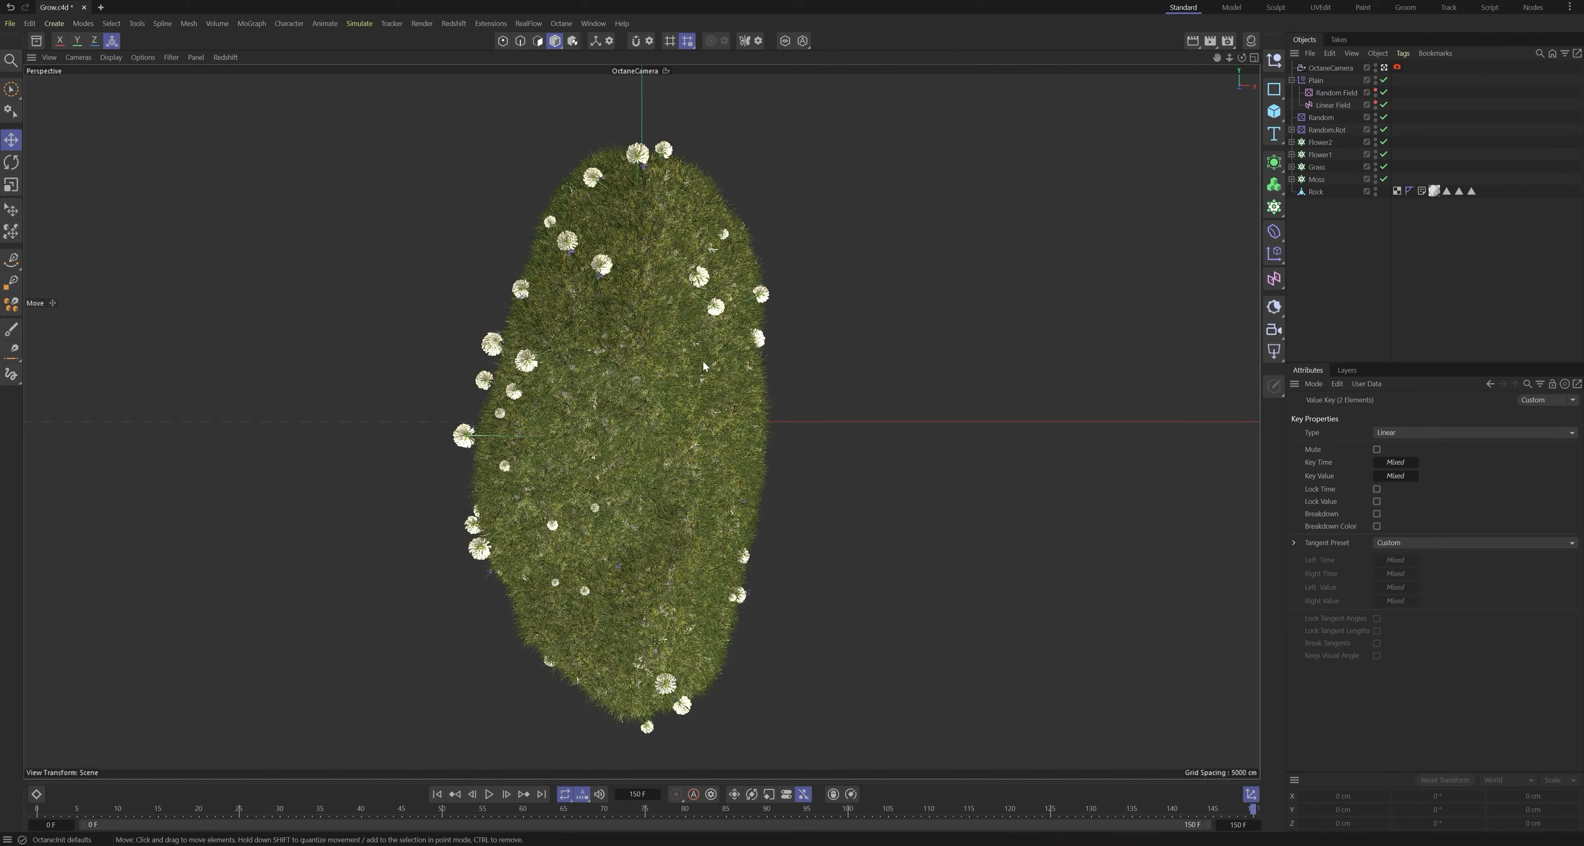
click(1384, 67)
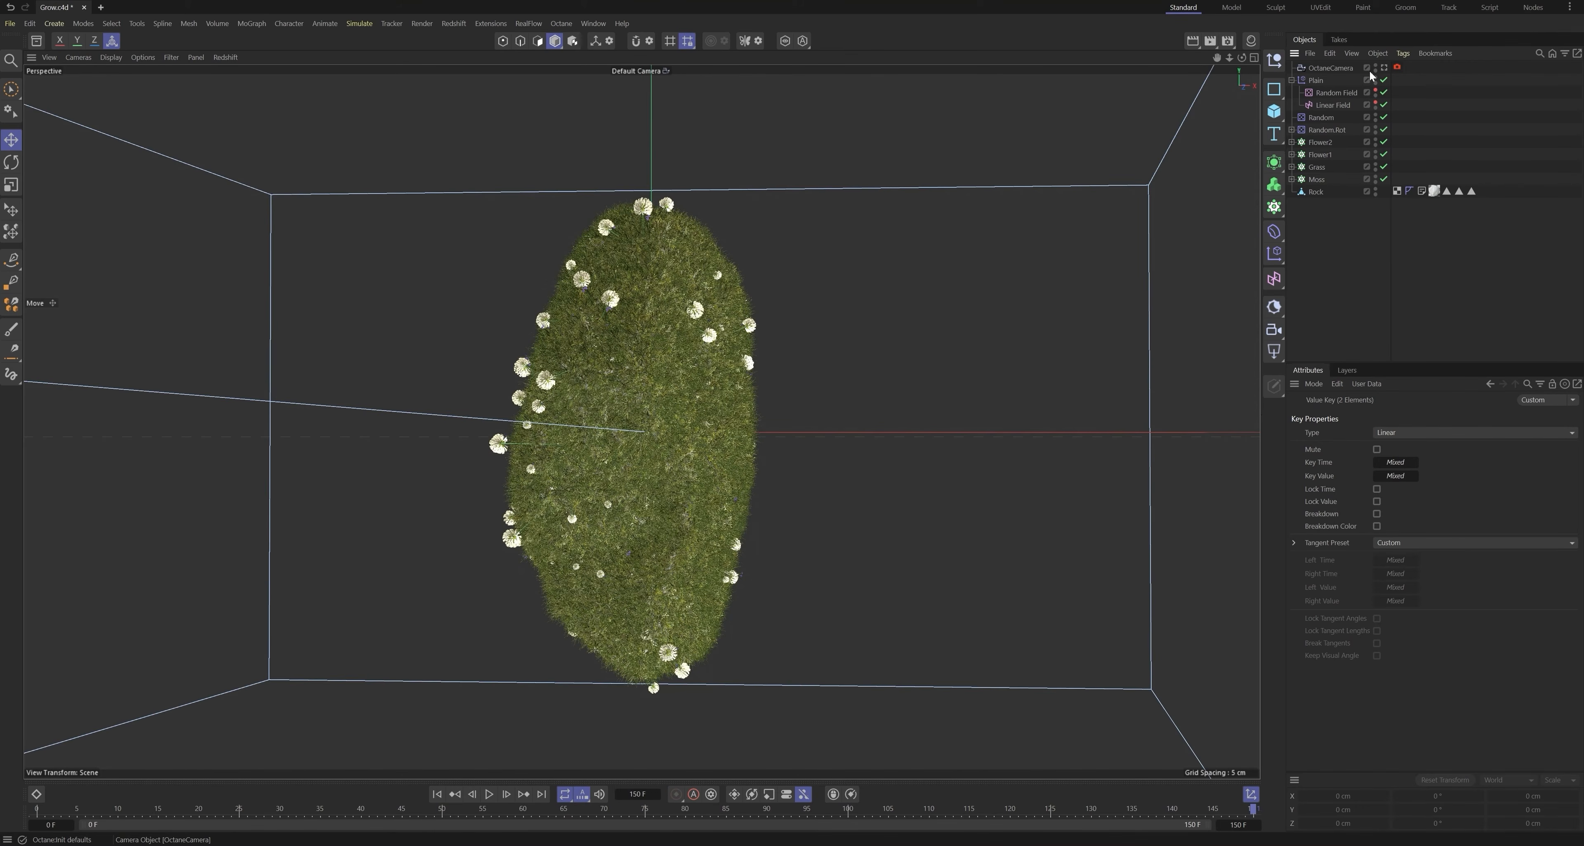
click(1316, 192)
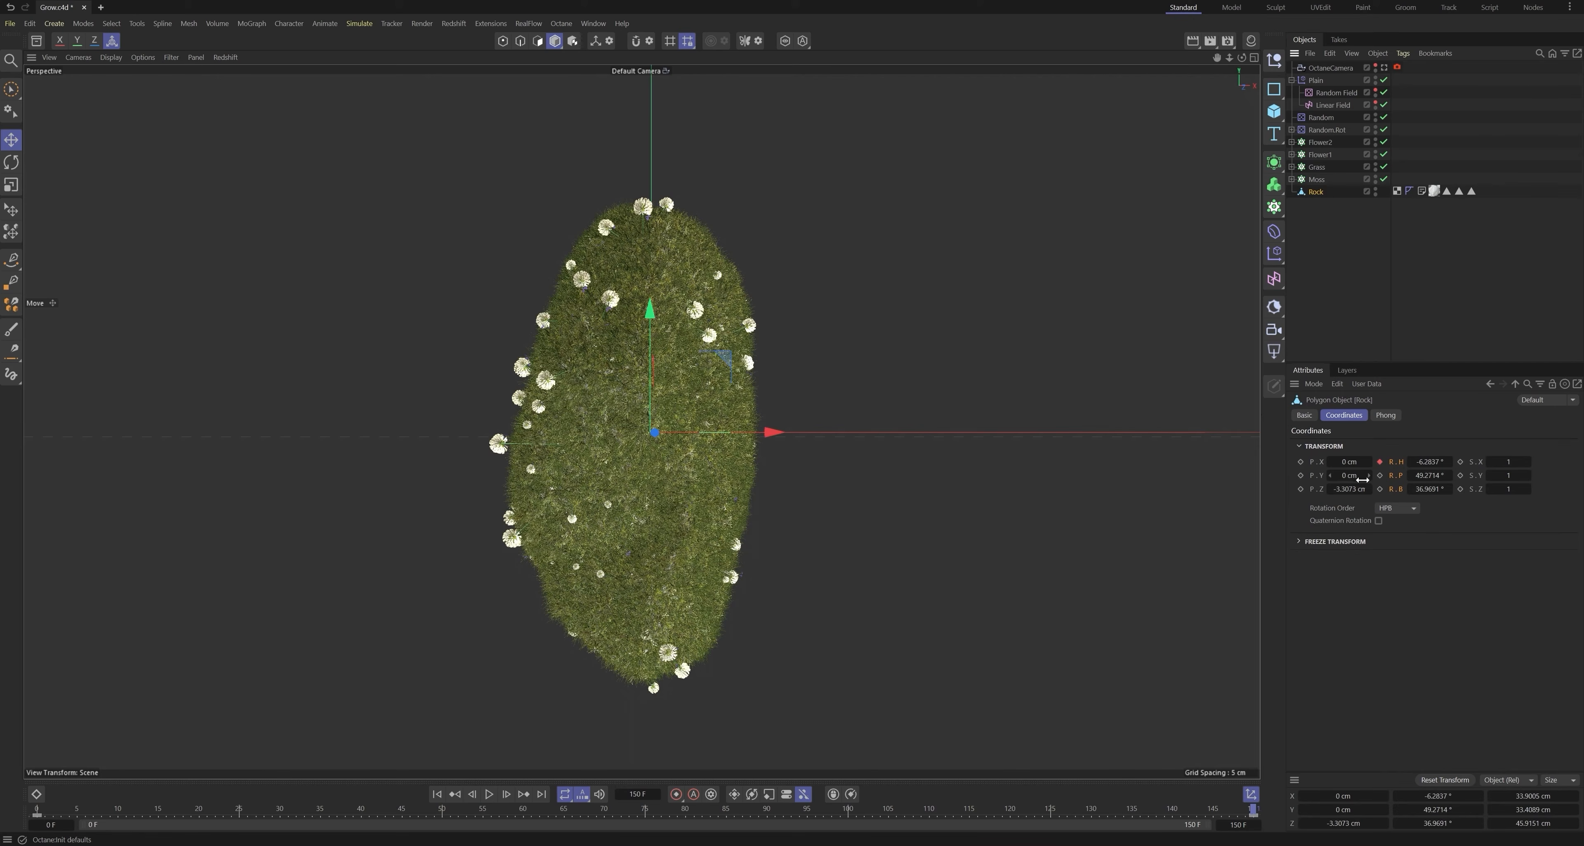
right_click(1384, 468)
mouse_move(1426, 490)
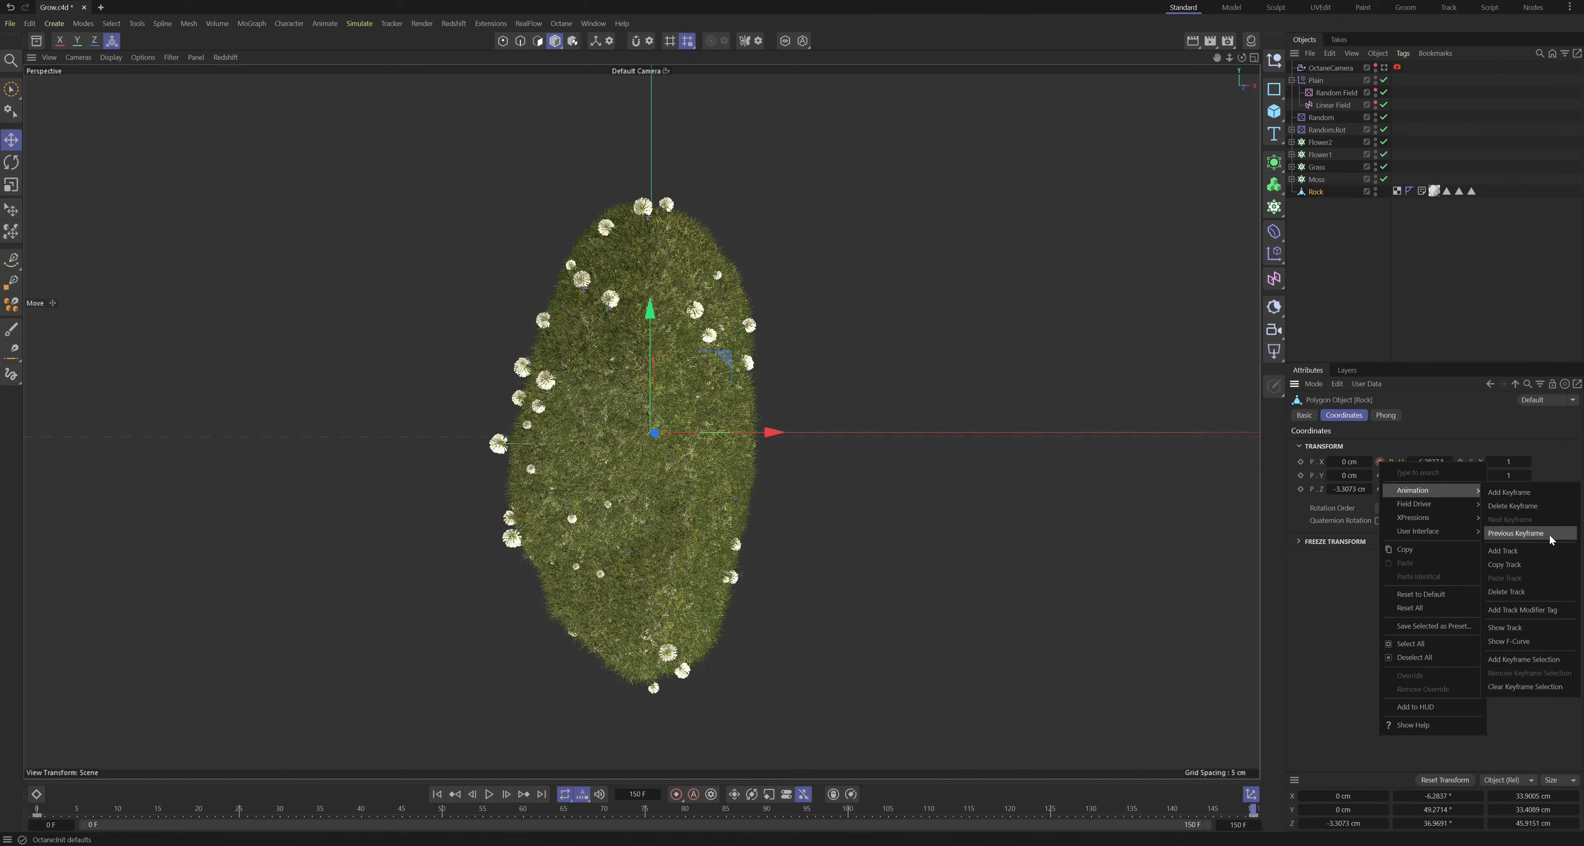
click(1559, 591)
click(1354, 276)
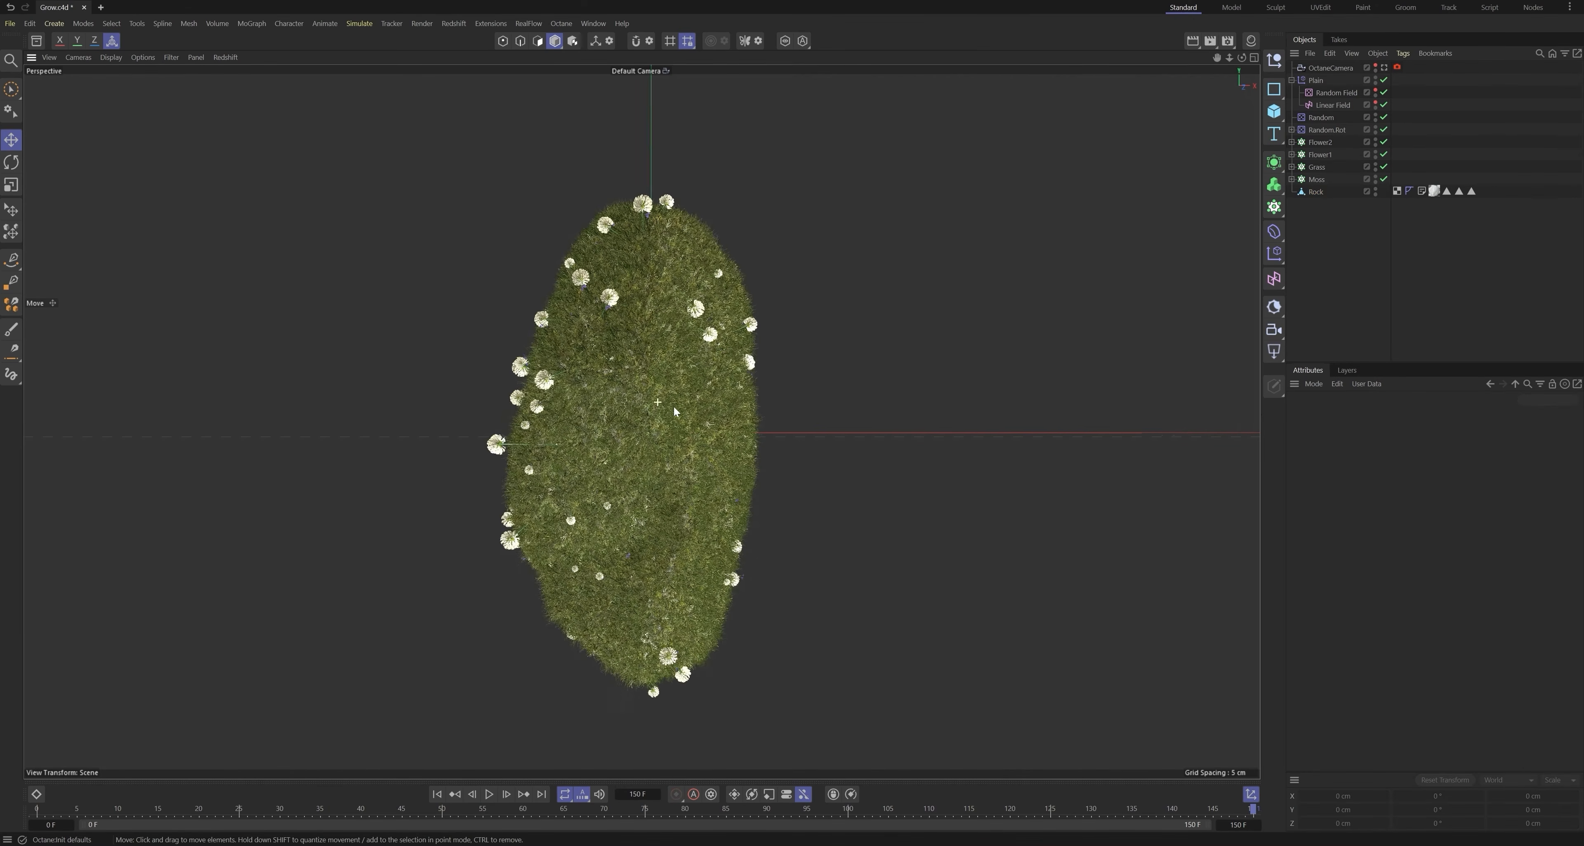
Step: Disable the Flower2, Flower1, Grass and Moss cloners so only the bare rock is displayed
mouse_move(674, 408)
alt+mouse_down()
mouse_move(609, 420)
mouse_move(627, 444)
mouse_move(667, 429)
mouse_move(660, 418)
alt+mouse_up()
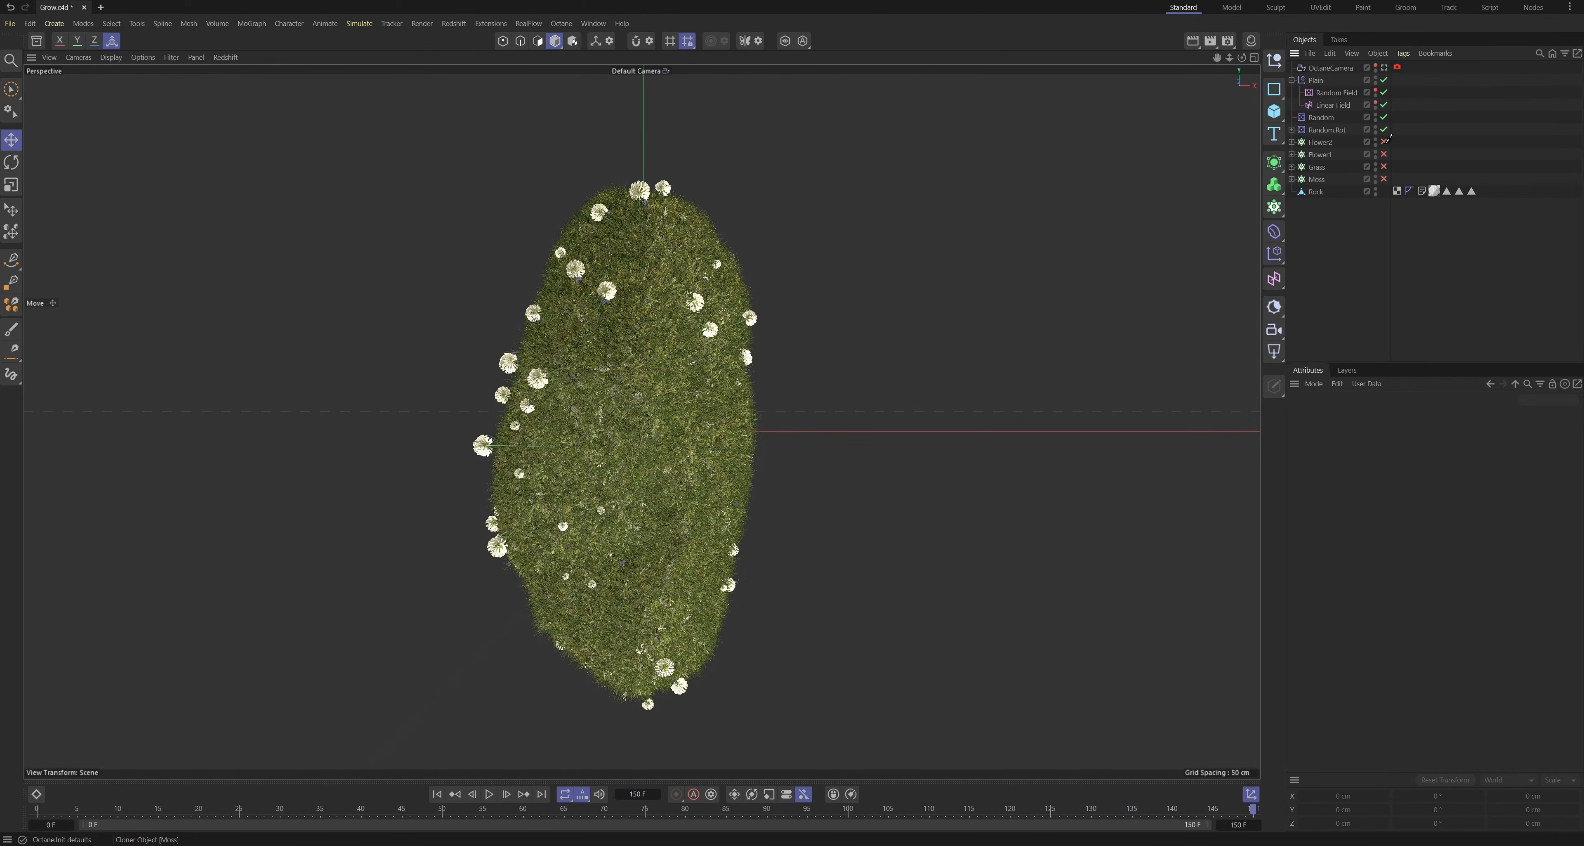
click(1384, 142)
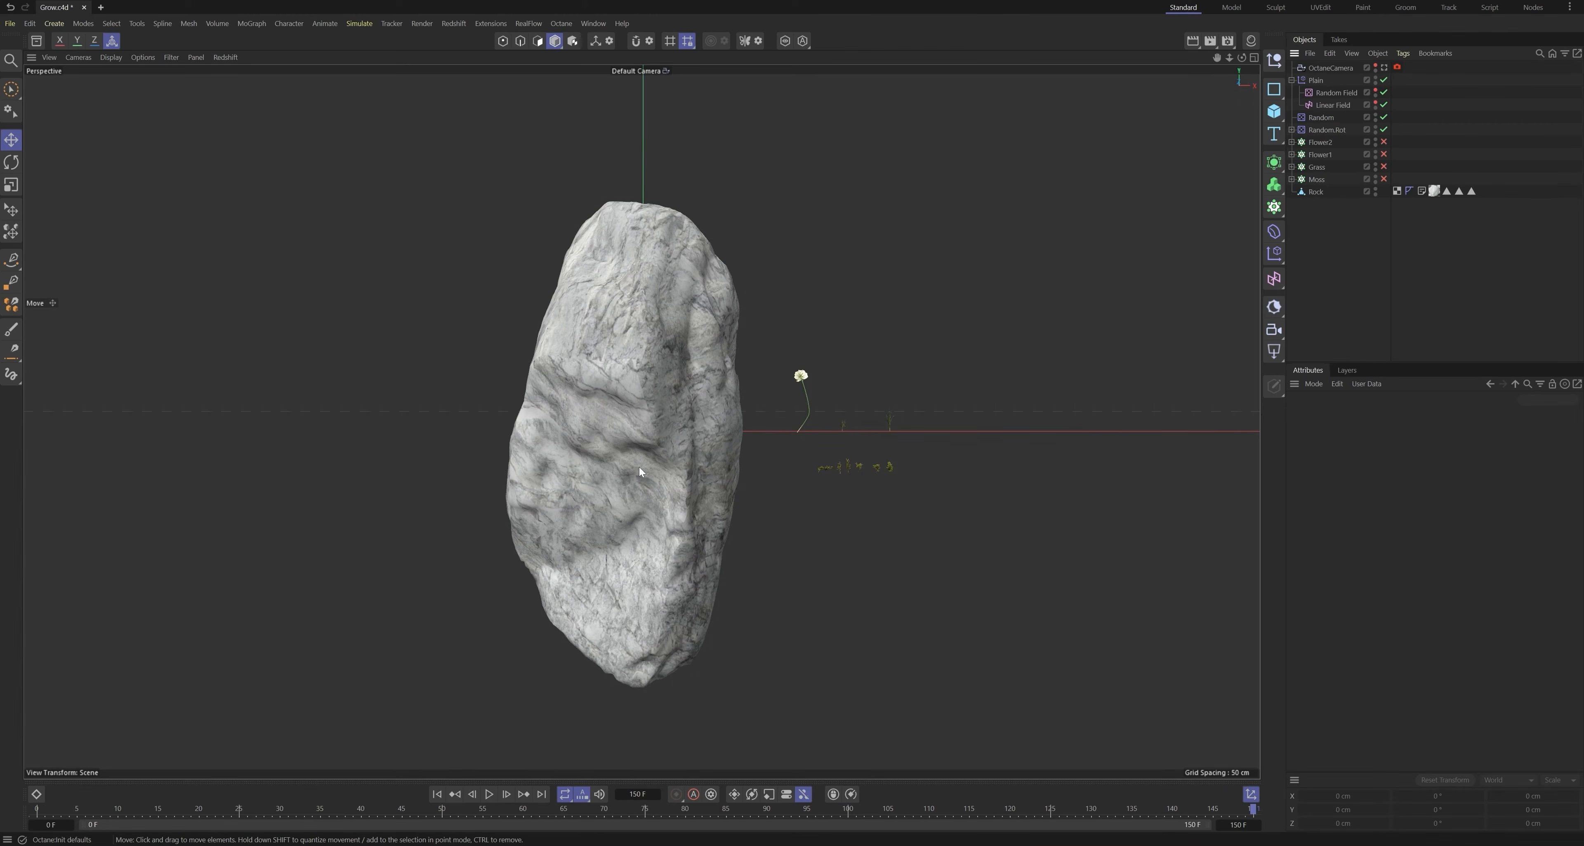
alt+middle_drag(639, 469, 641, 458)
Step: Add a Vertex Map tag to the Rock object
click(1314, 192)
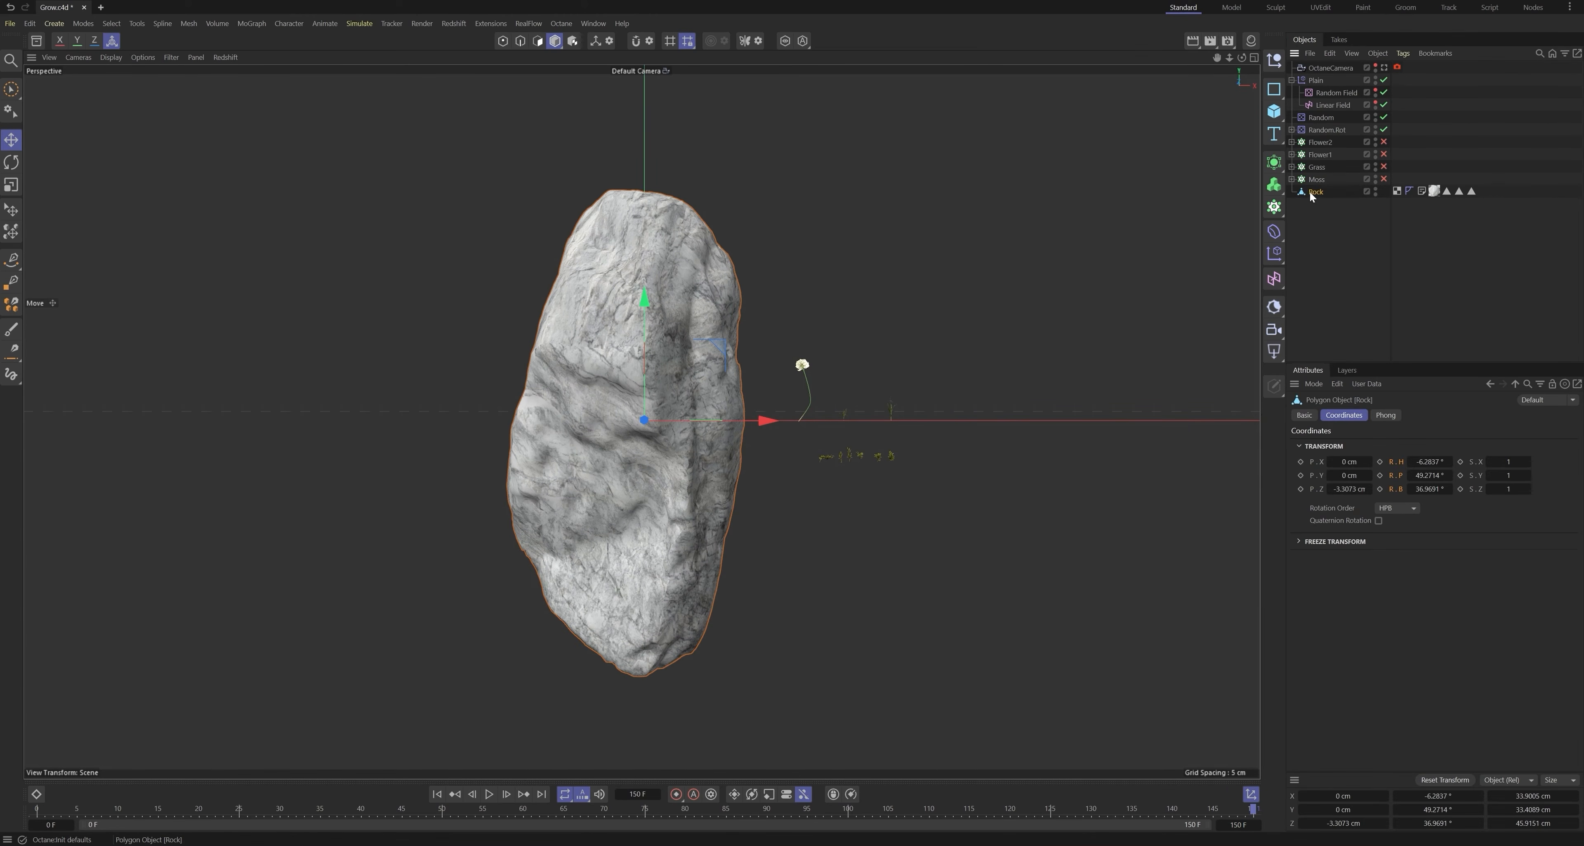
right_click(1312, 193)
text(verte)
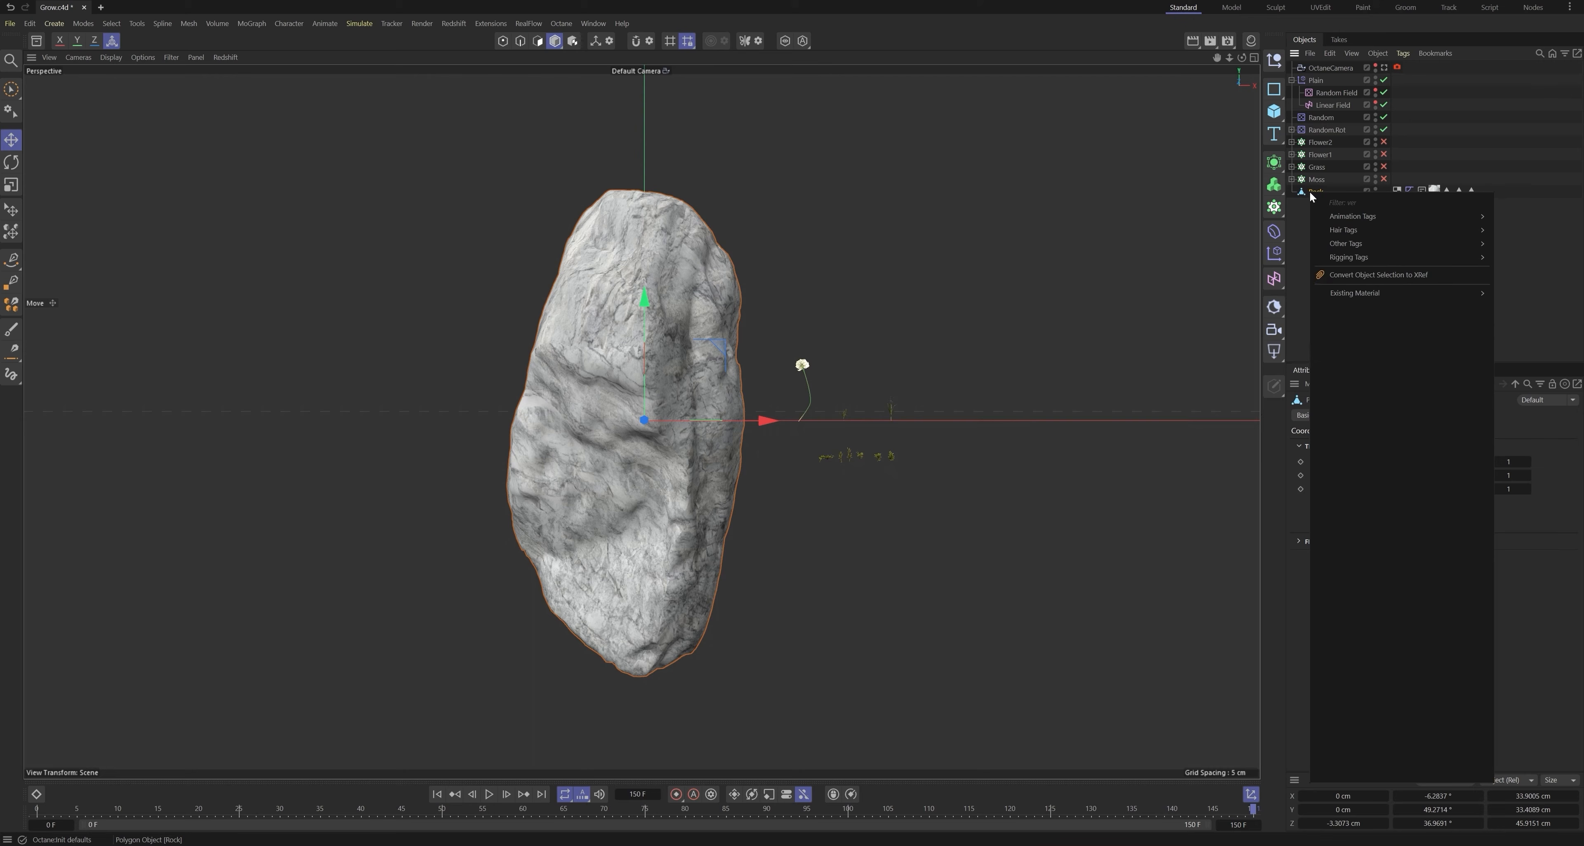
mouse_move(1355, 220)
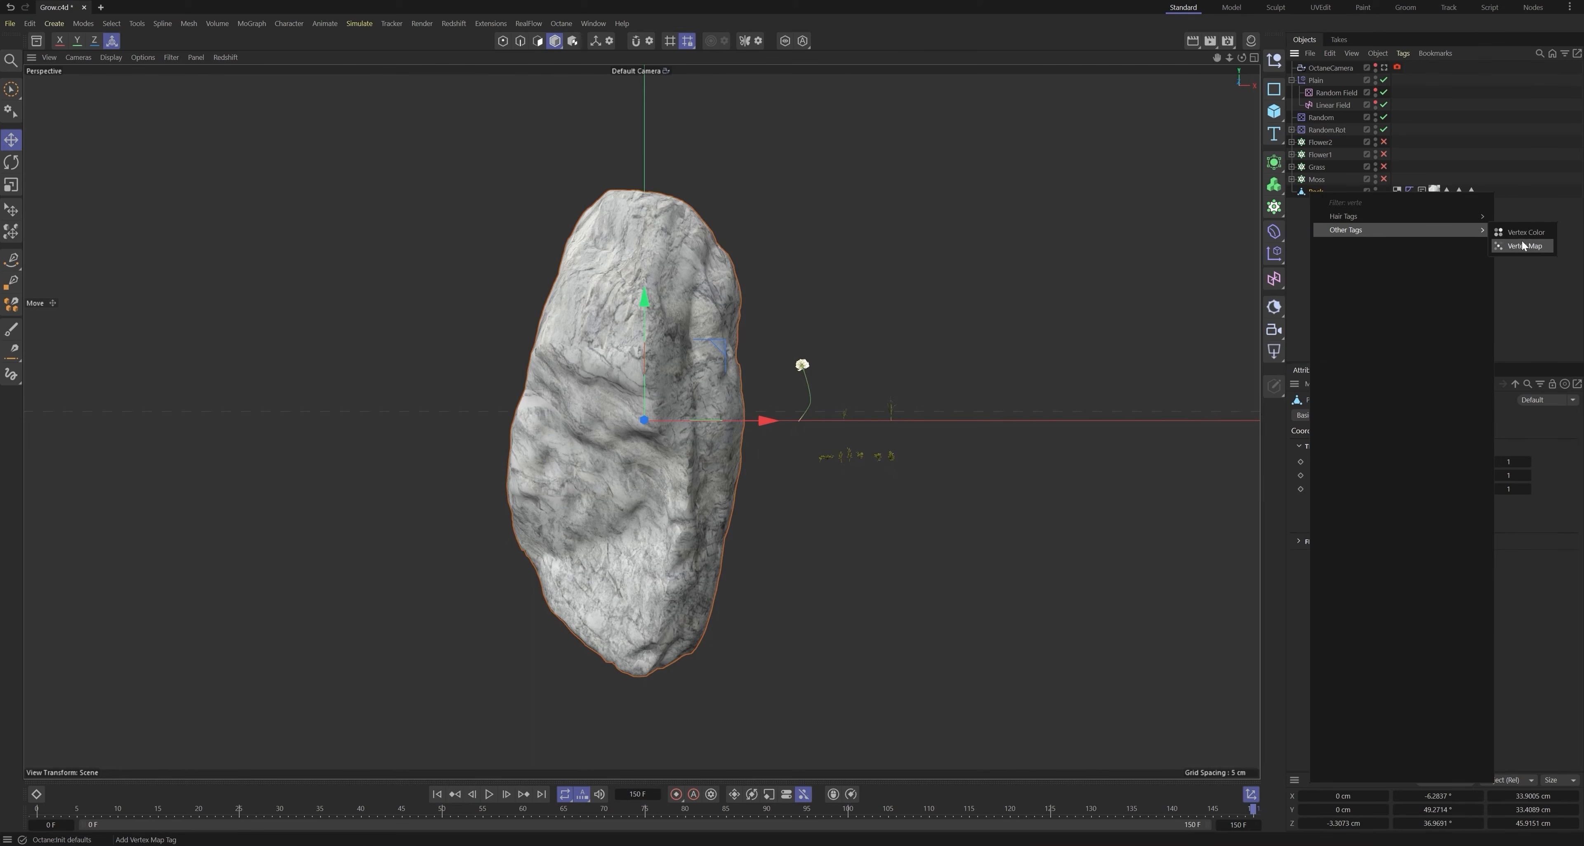
click(1524, 246)
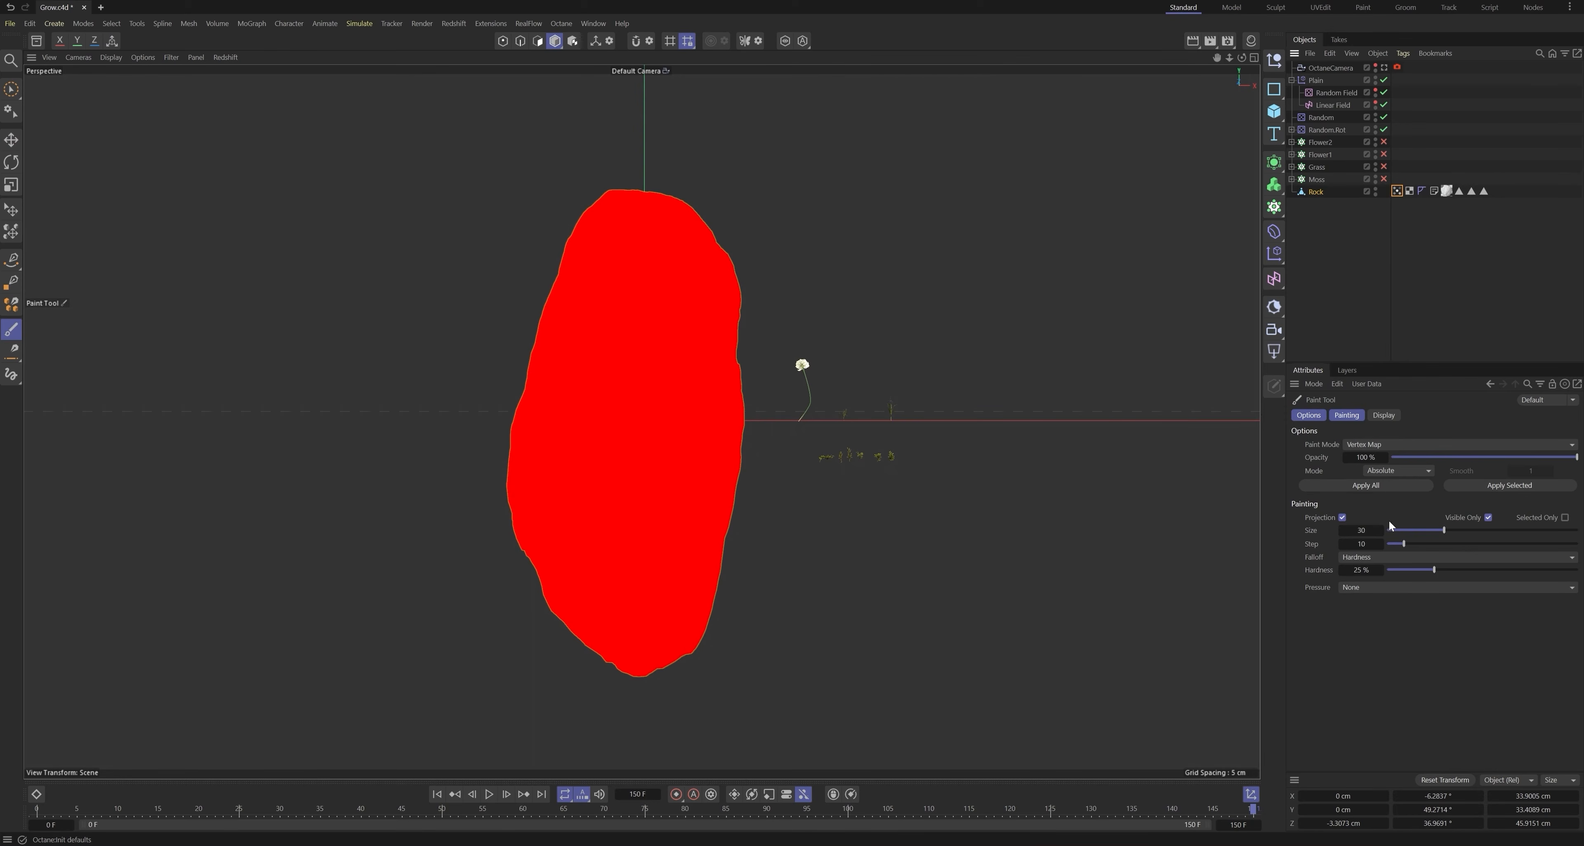
Step: Add a Spherical Field to the rock's Vertex Map tag above the Freeze layer
click(1397, 190)
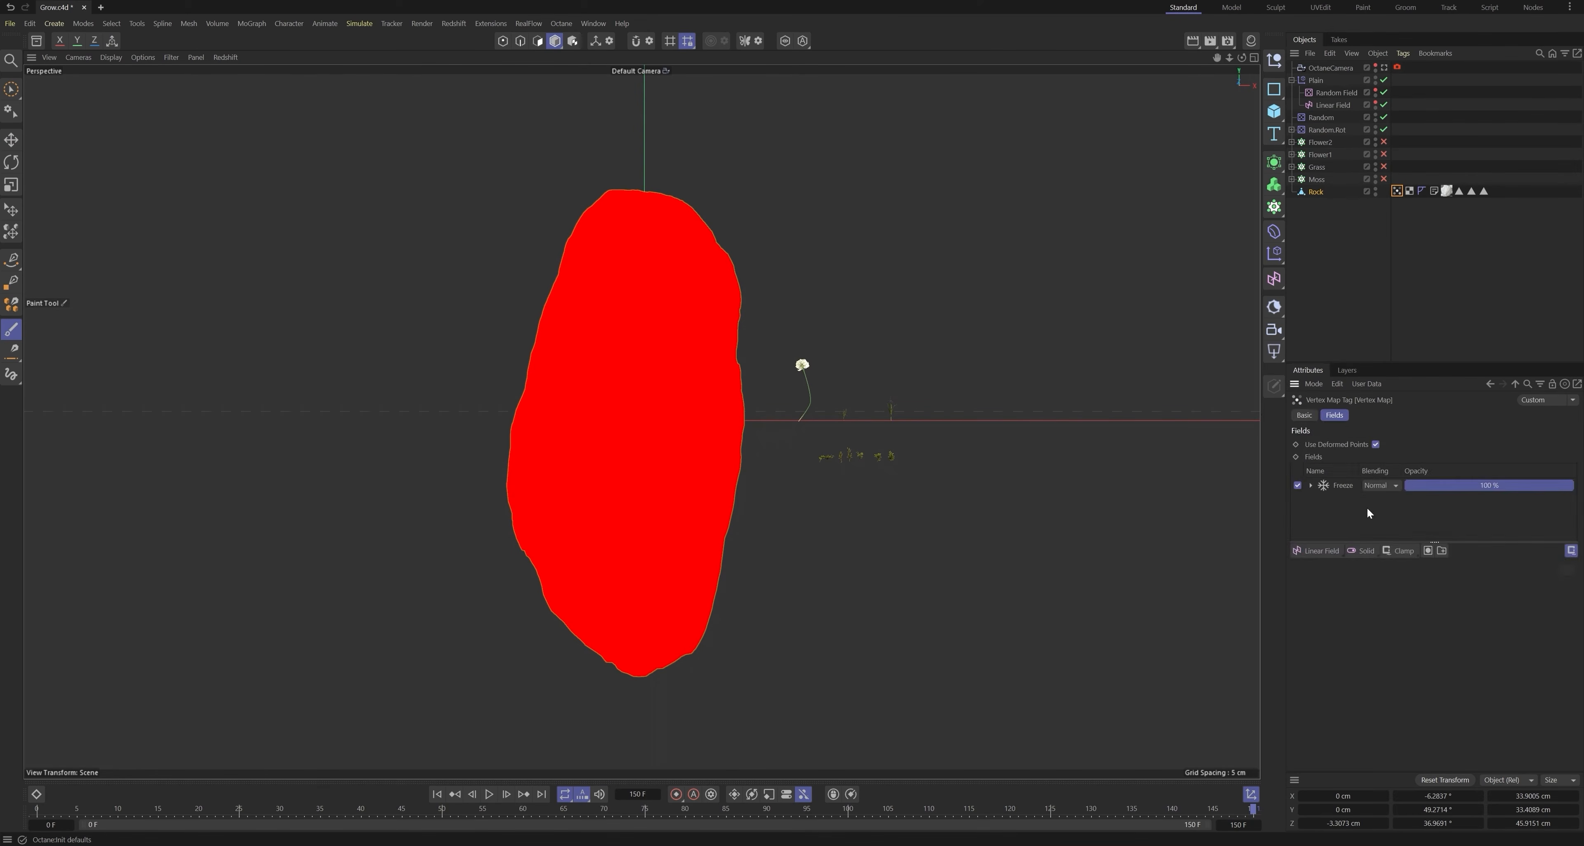
click(1338, 484)
click(1329, 551)
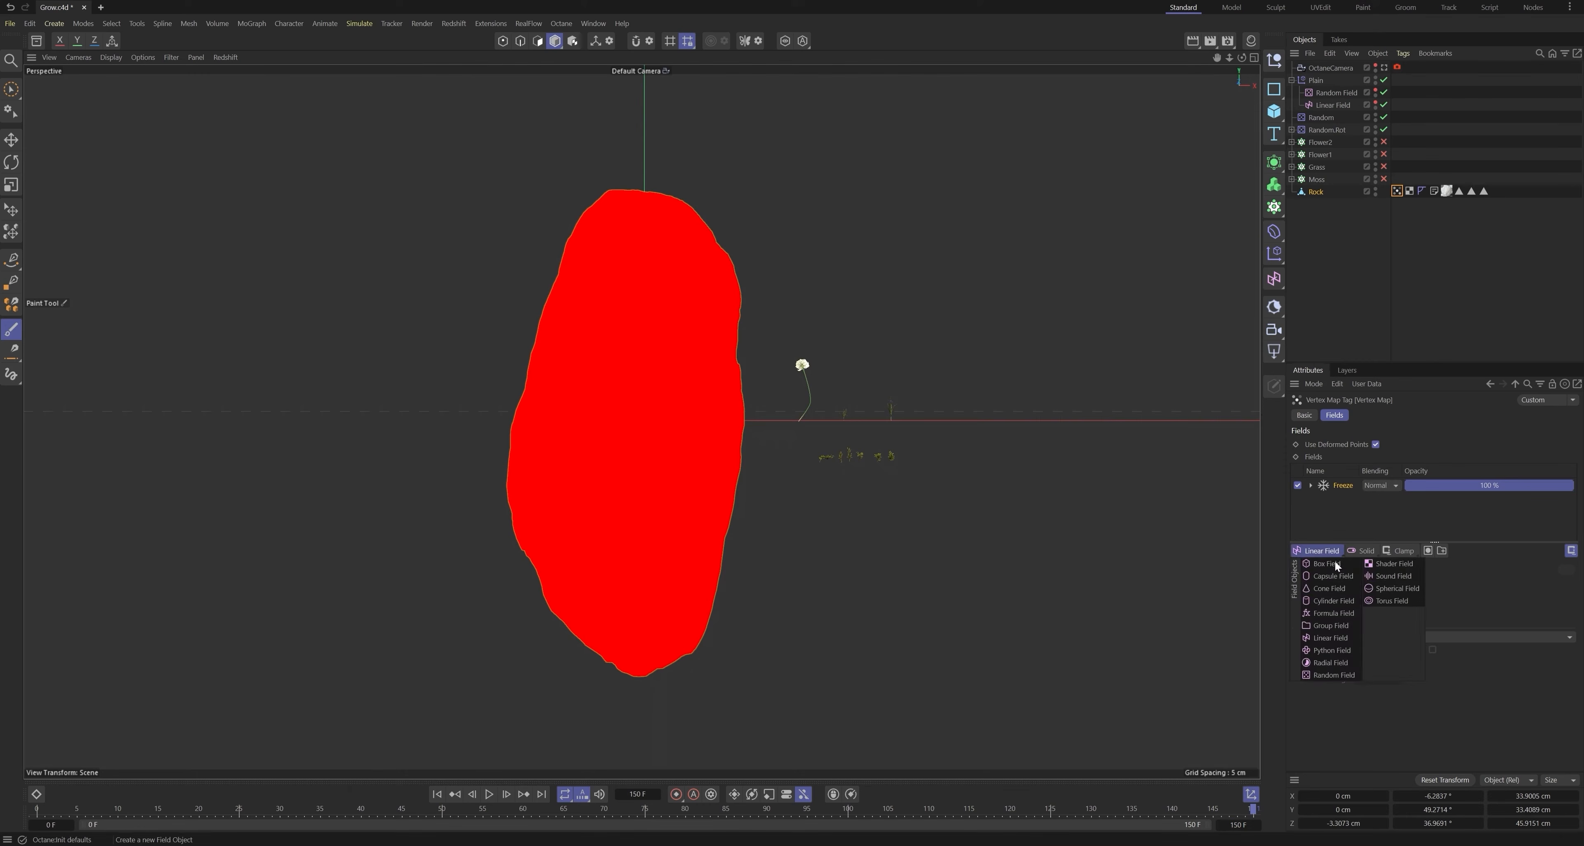
click(1406, 587)
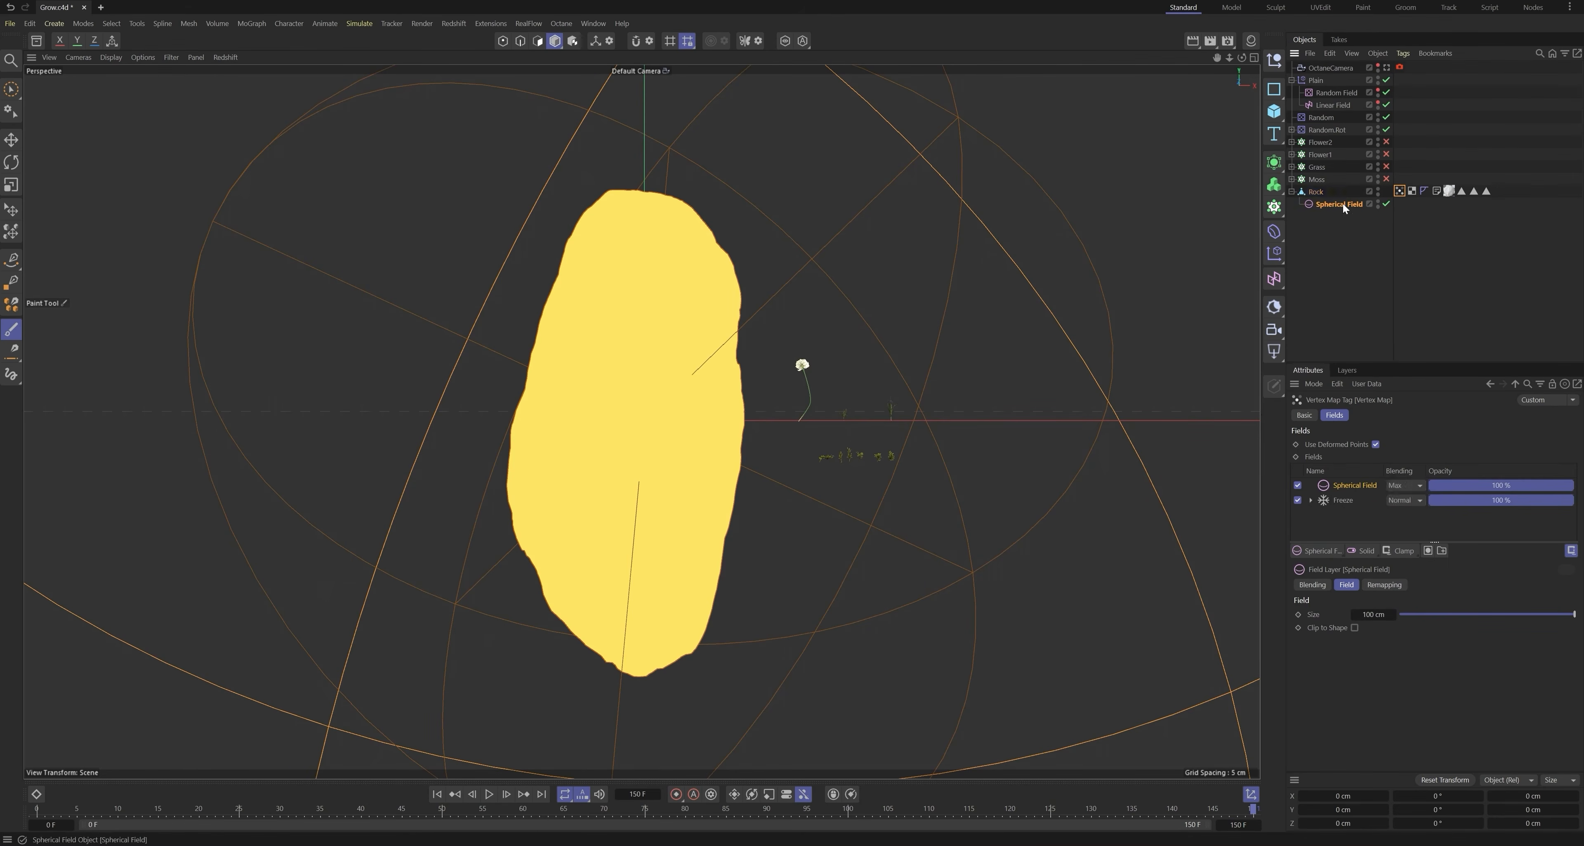
Step: Shrink the Spherical Field to about 3.9 cm and place it at the rock's lower tip
key(t)
drag(581, 377, 266, 423)
key(e)
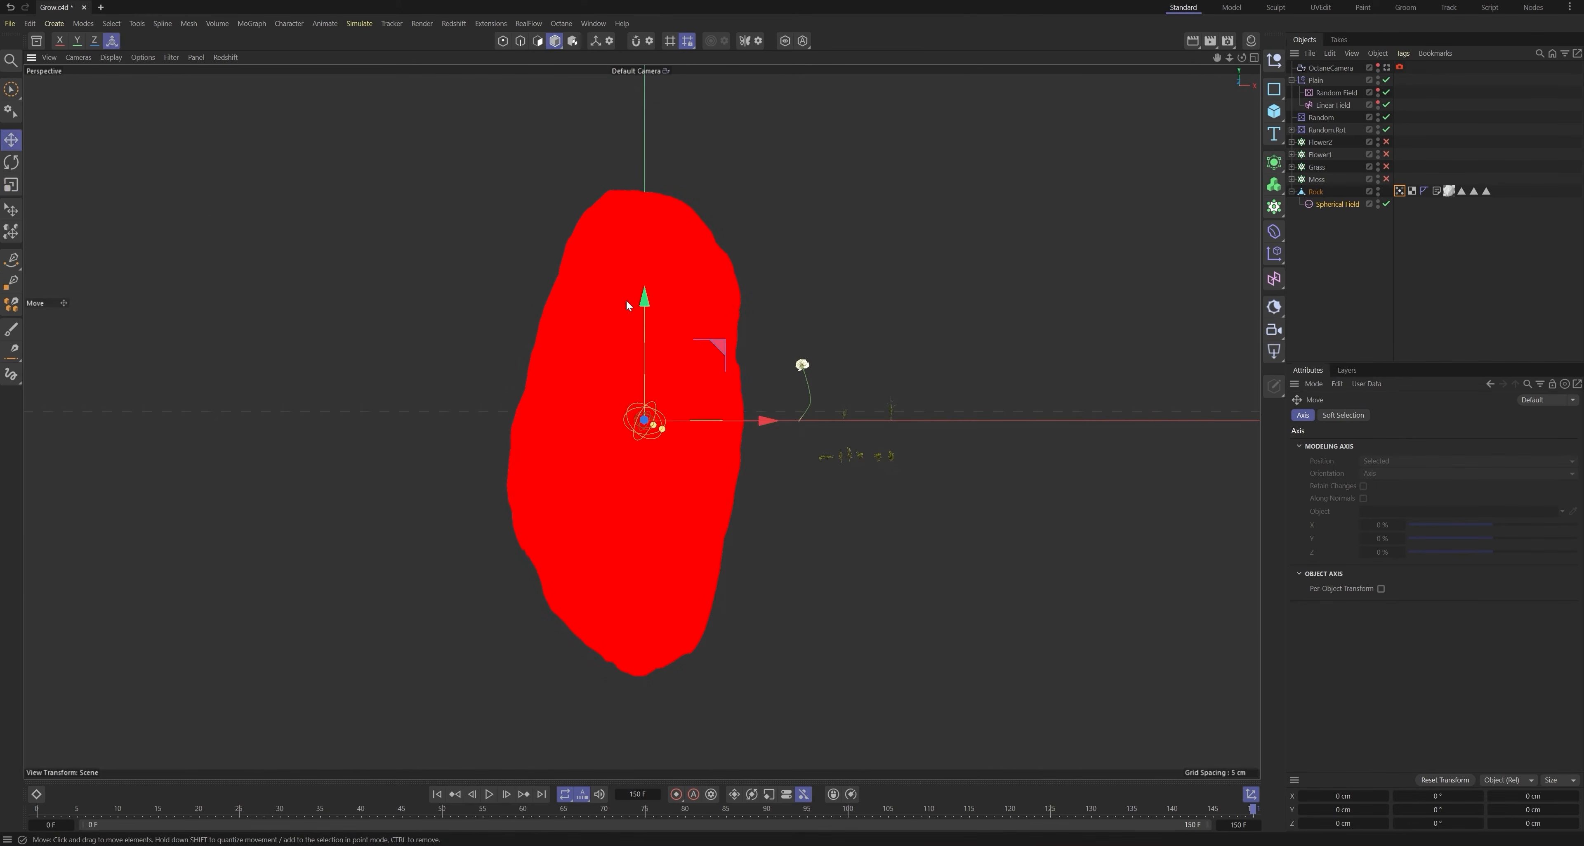
drag(644, 307, 628, 552)
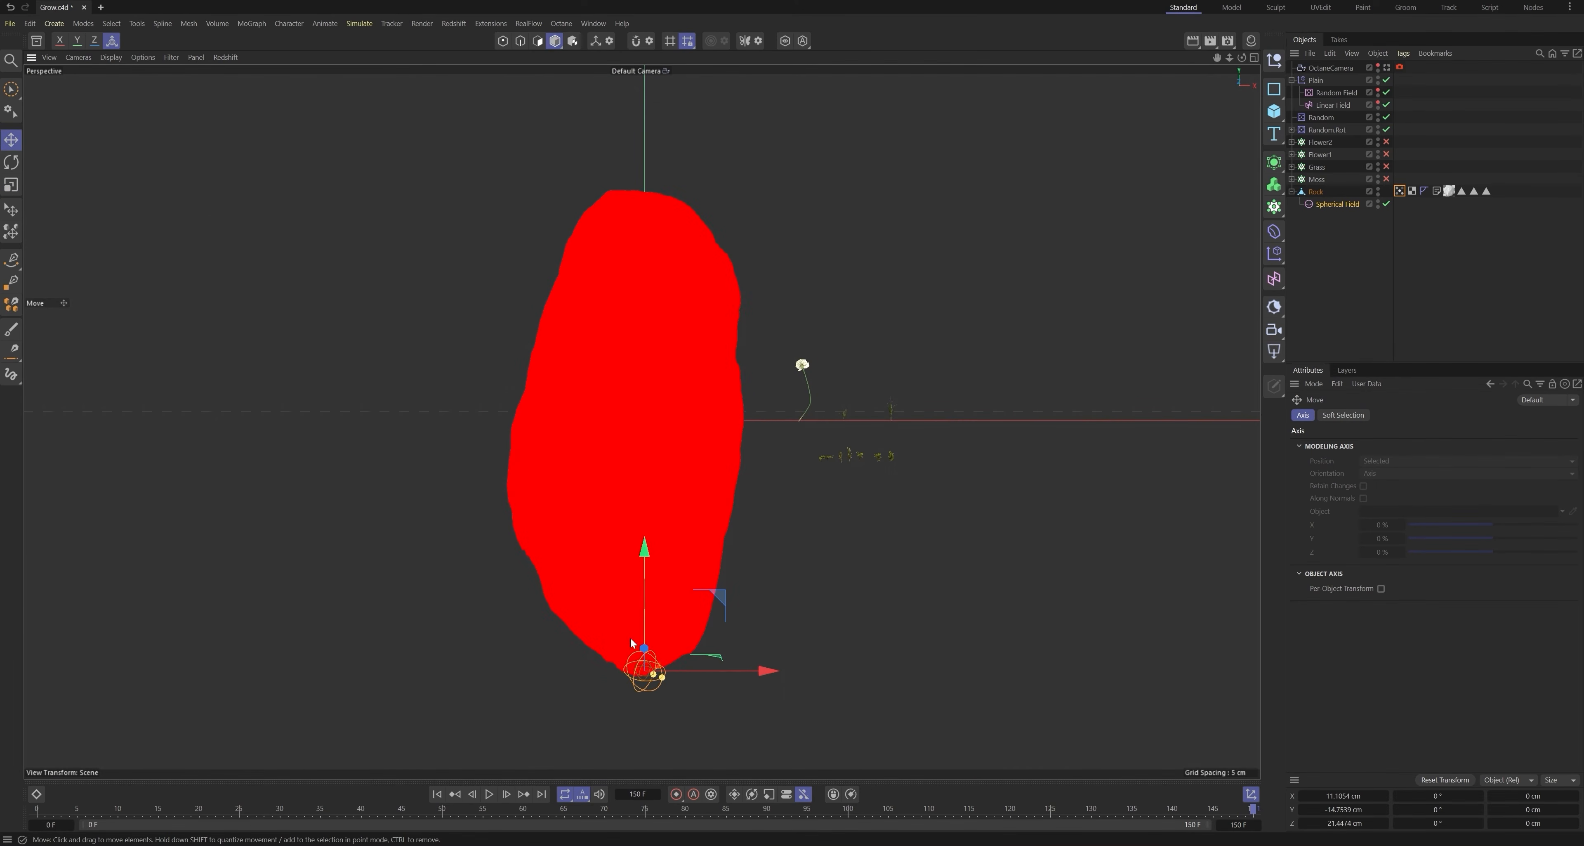
alt+drag(630, 639, 634, 599)
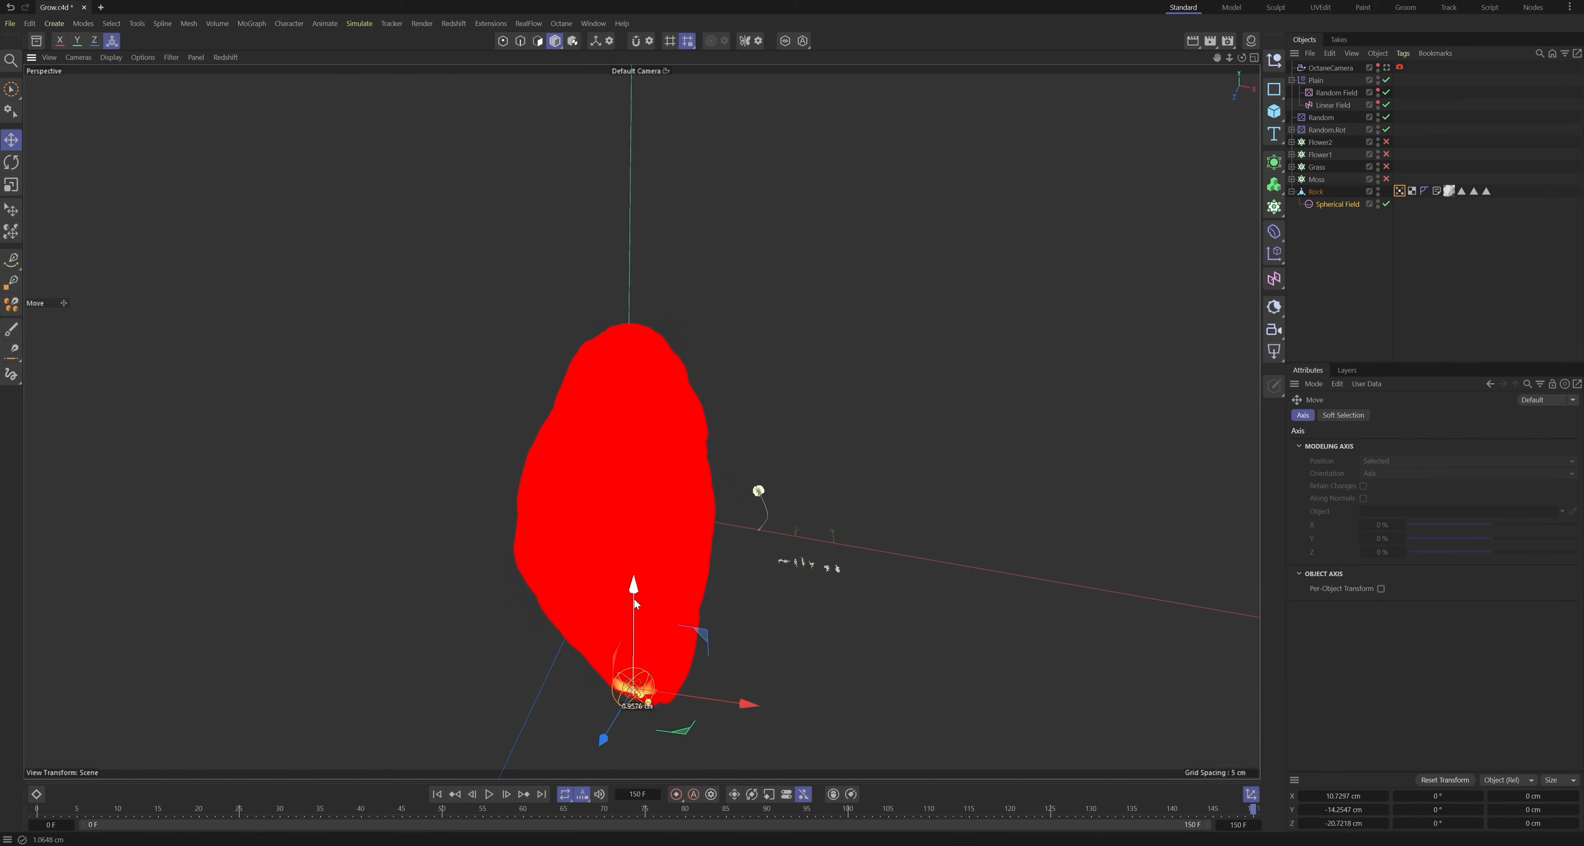
key(t)
alt+drag(837, 543, 627, 559)
click(1355, 204)
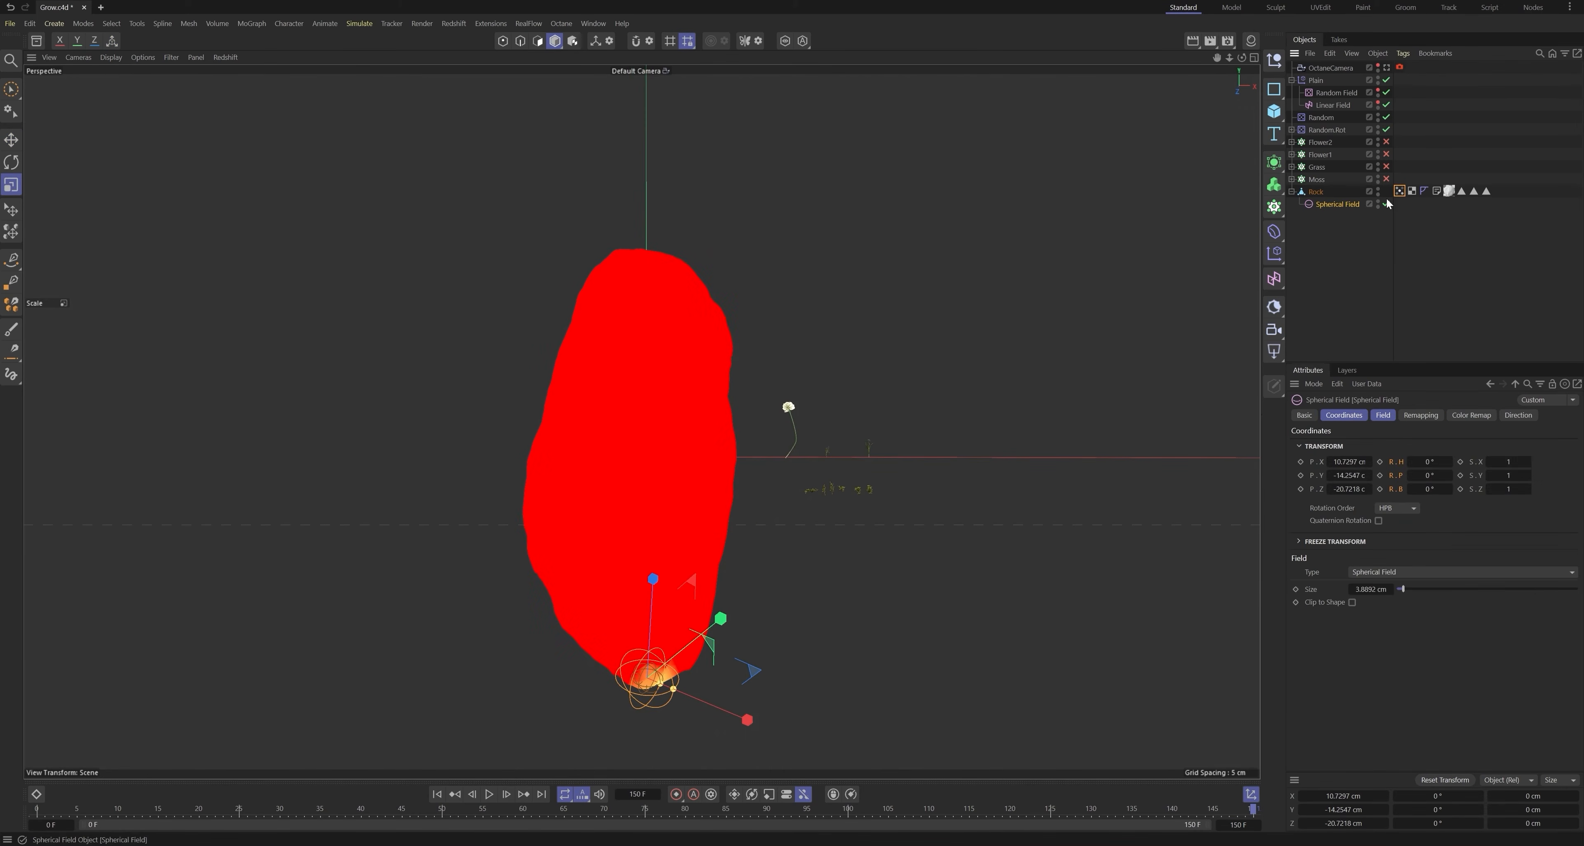
Step: Set the Vertex Map's Freeze layer to Grow with radius 2 cm and effect strength 20 %, and play the animation
click(1399, 191)
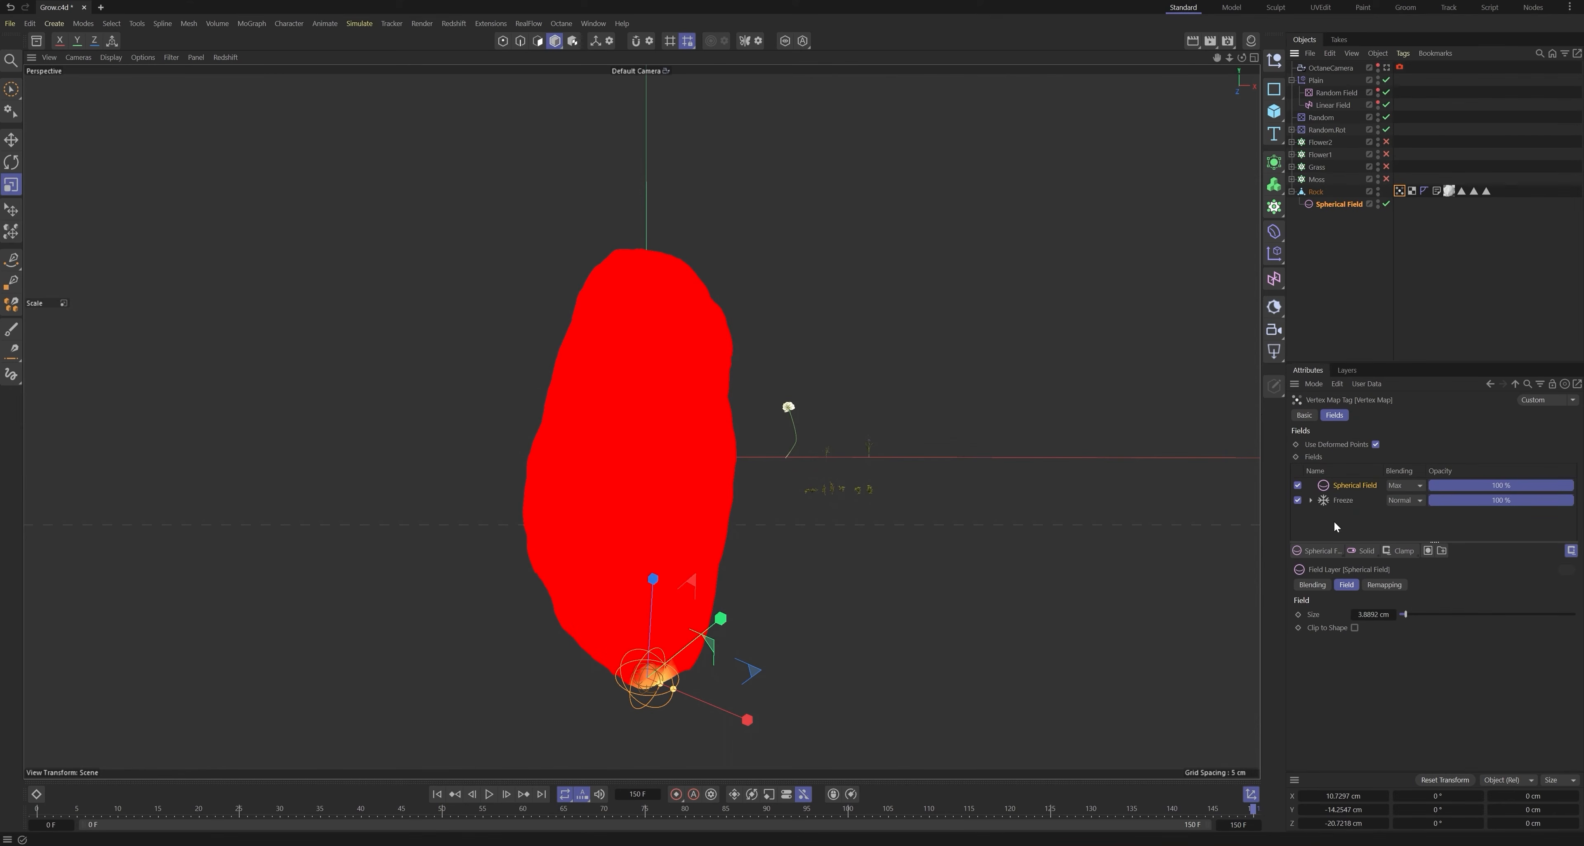
click(1342, 501)
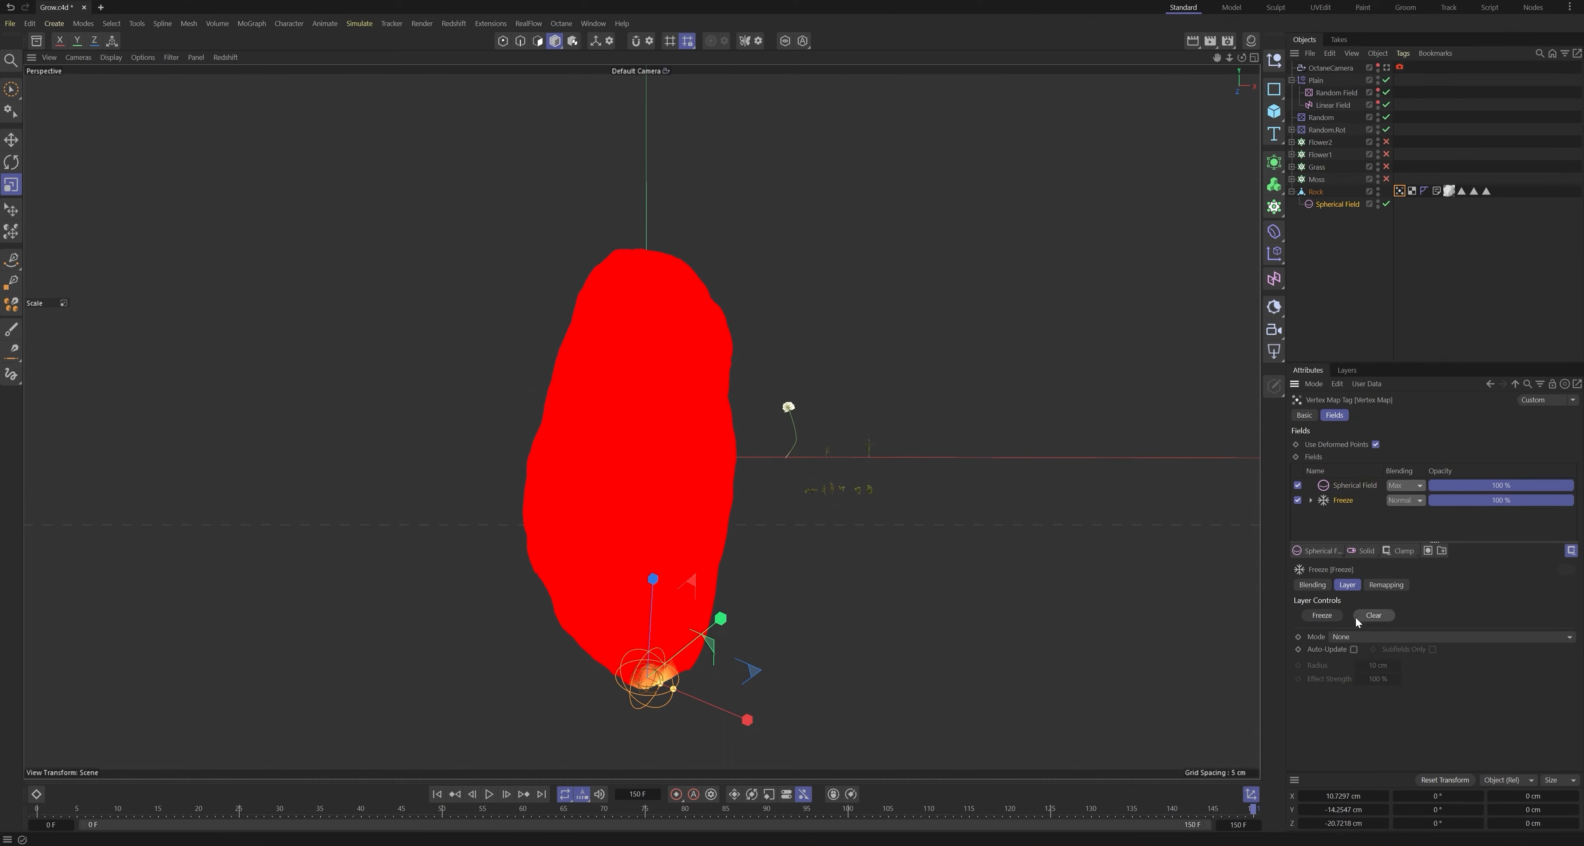
click(1349, 636)
click(1376, 707)
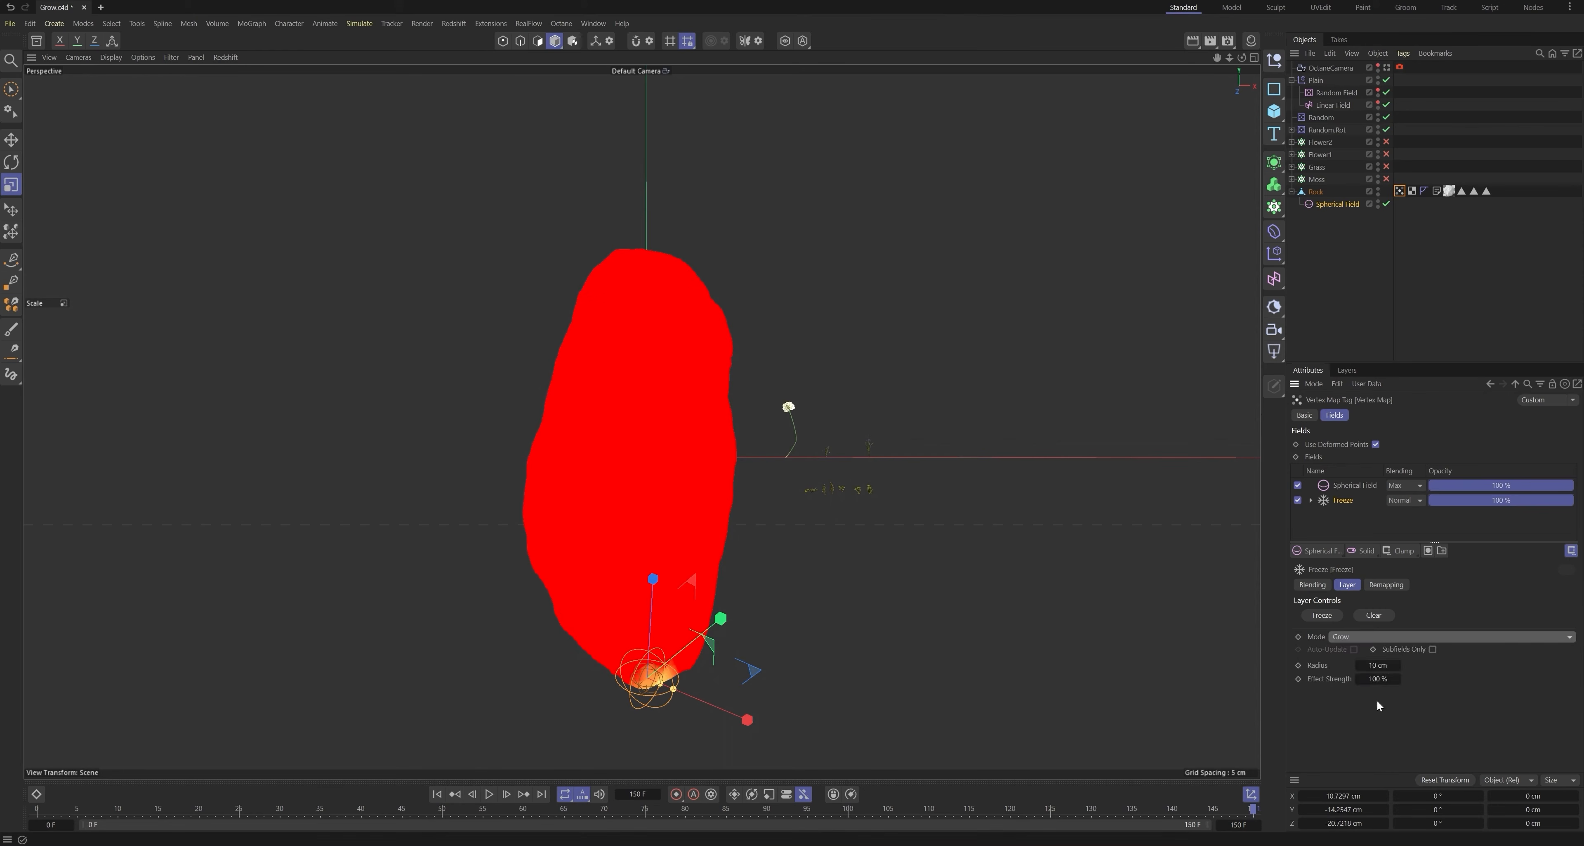
click(1378, 669)
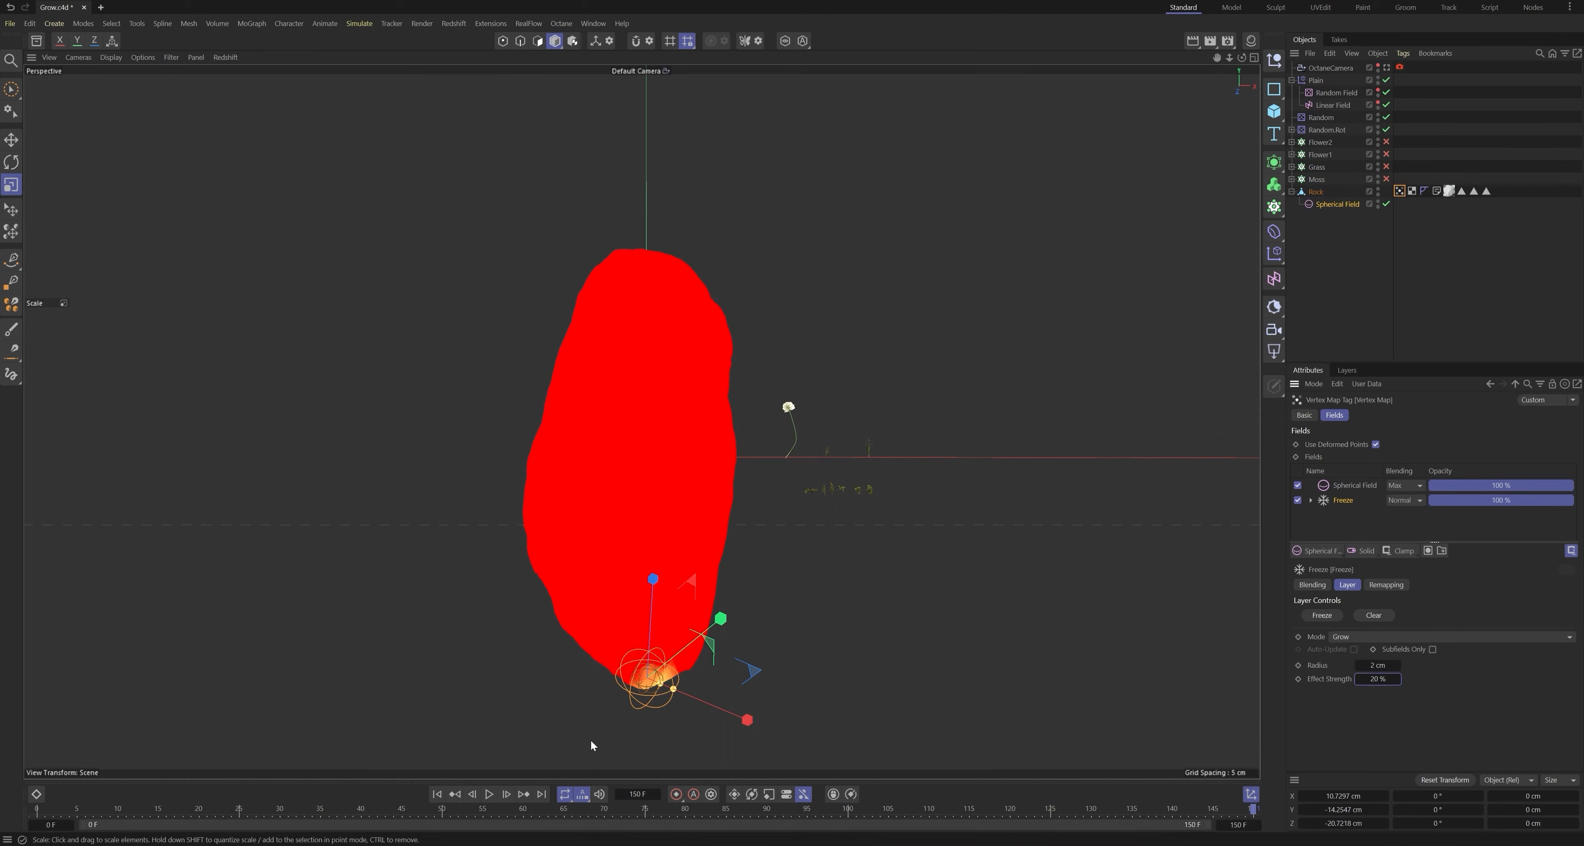
click(489, 793)
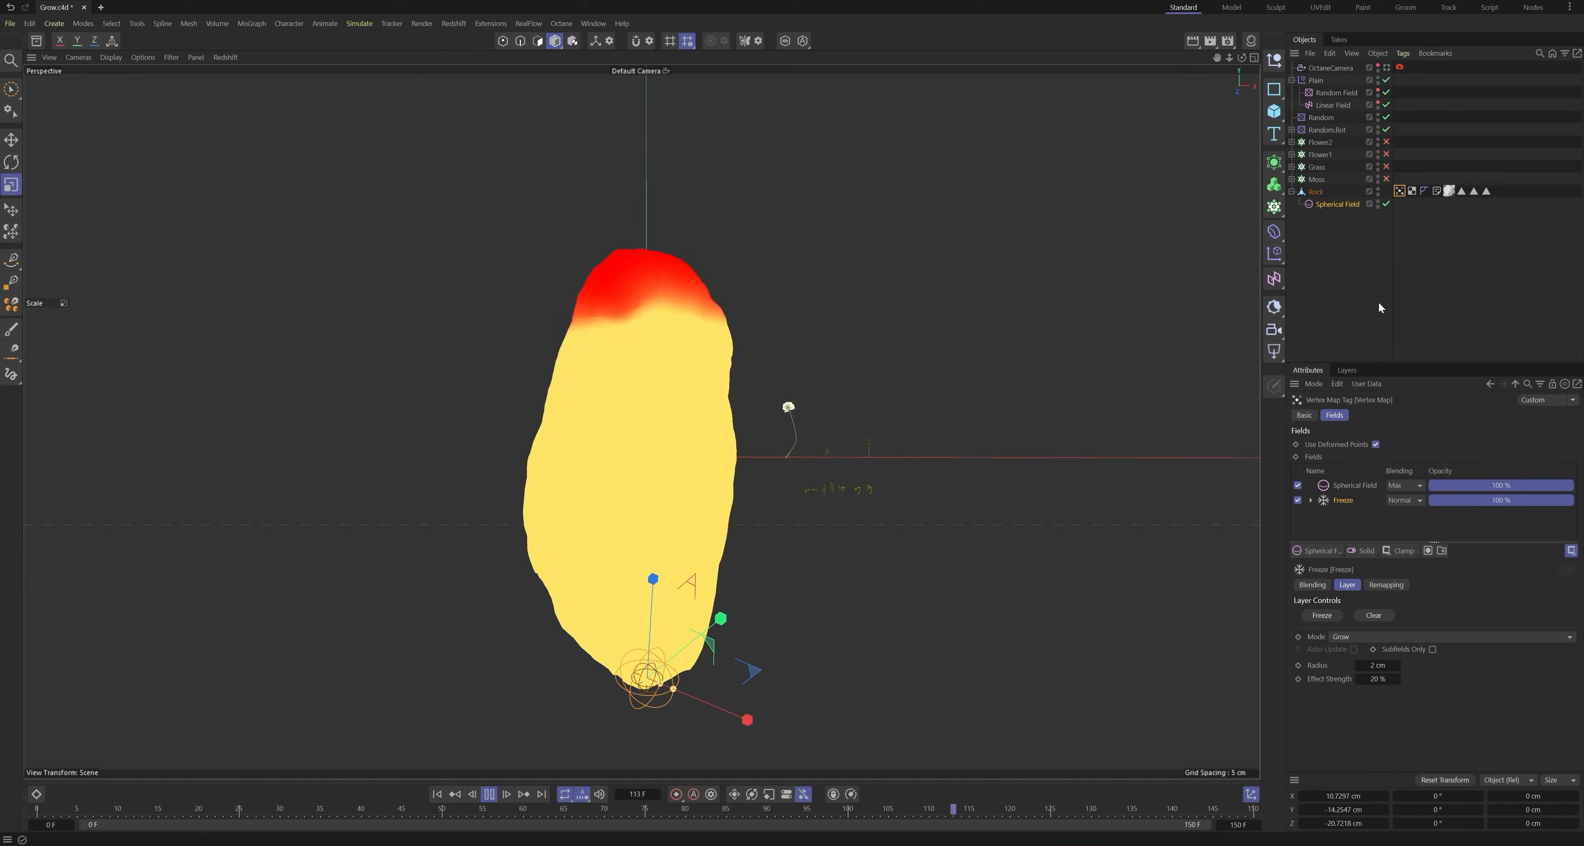
click(1333, 320)
Step: Add a Shader Field with a Noise shader to the Vertex Map and set its blending to Overlay
click(1400, 191)
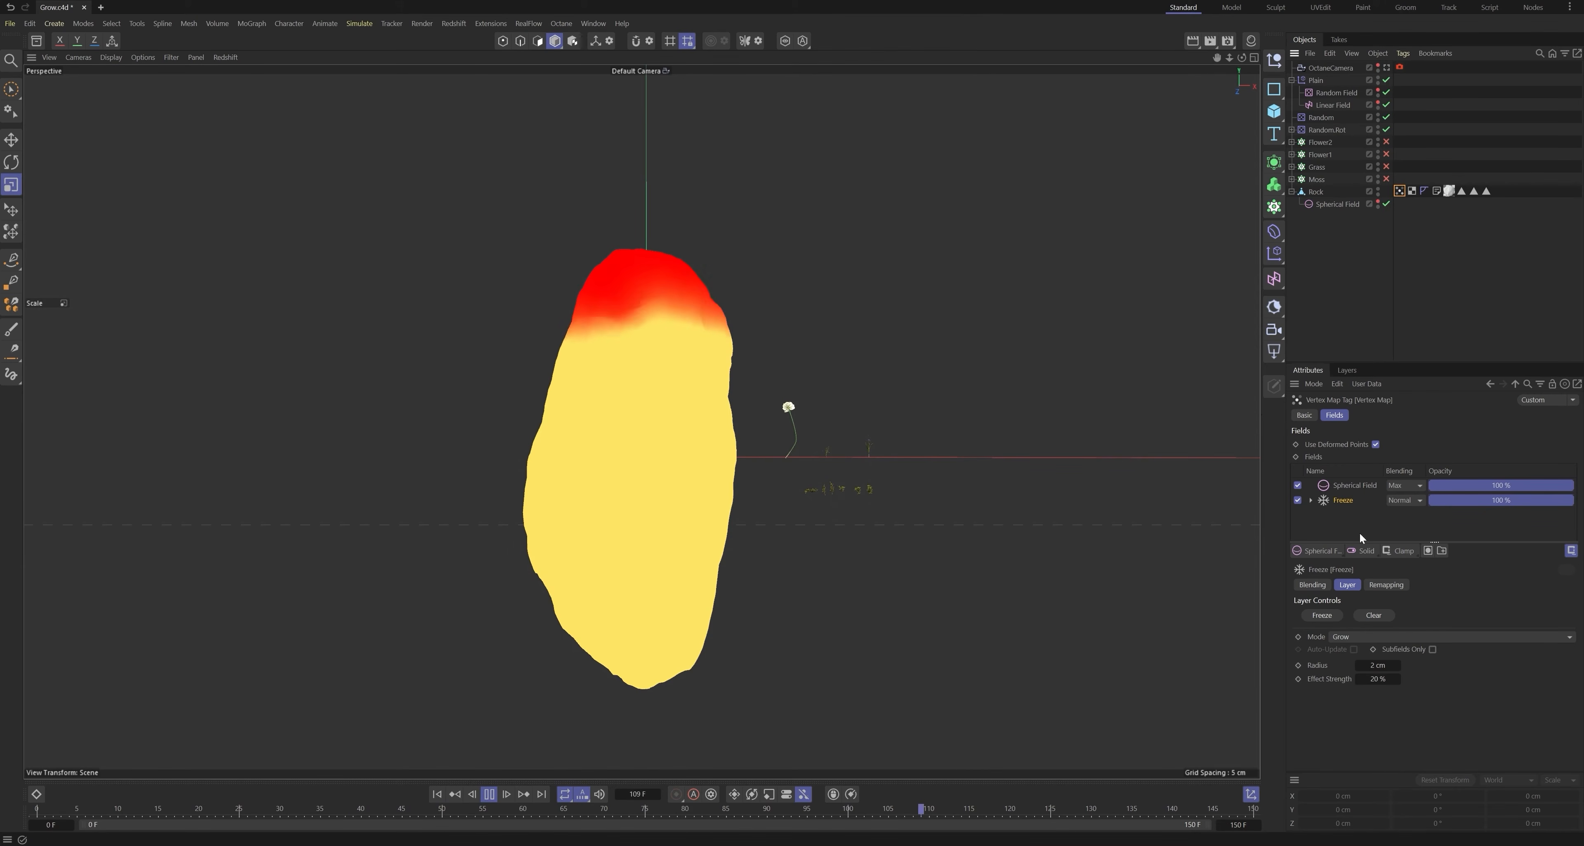
click(1324, 551)
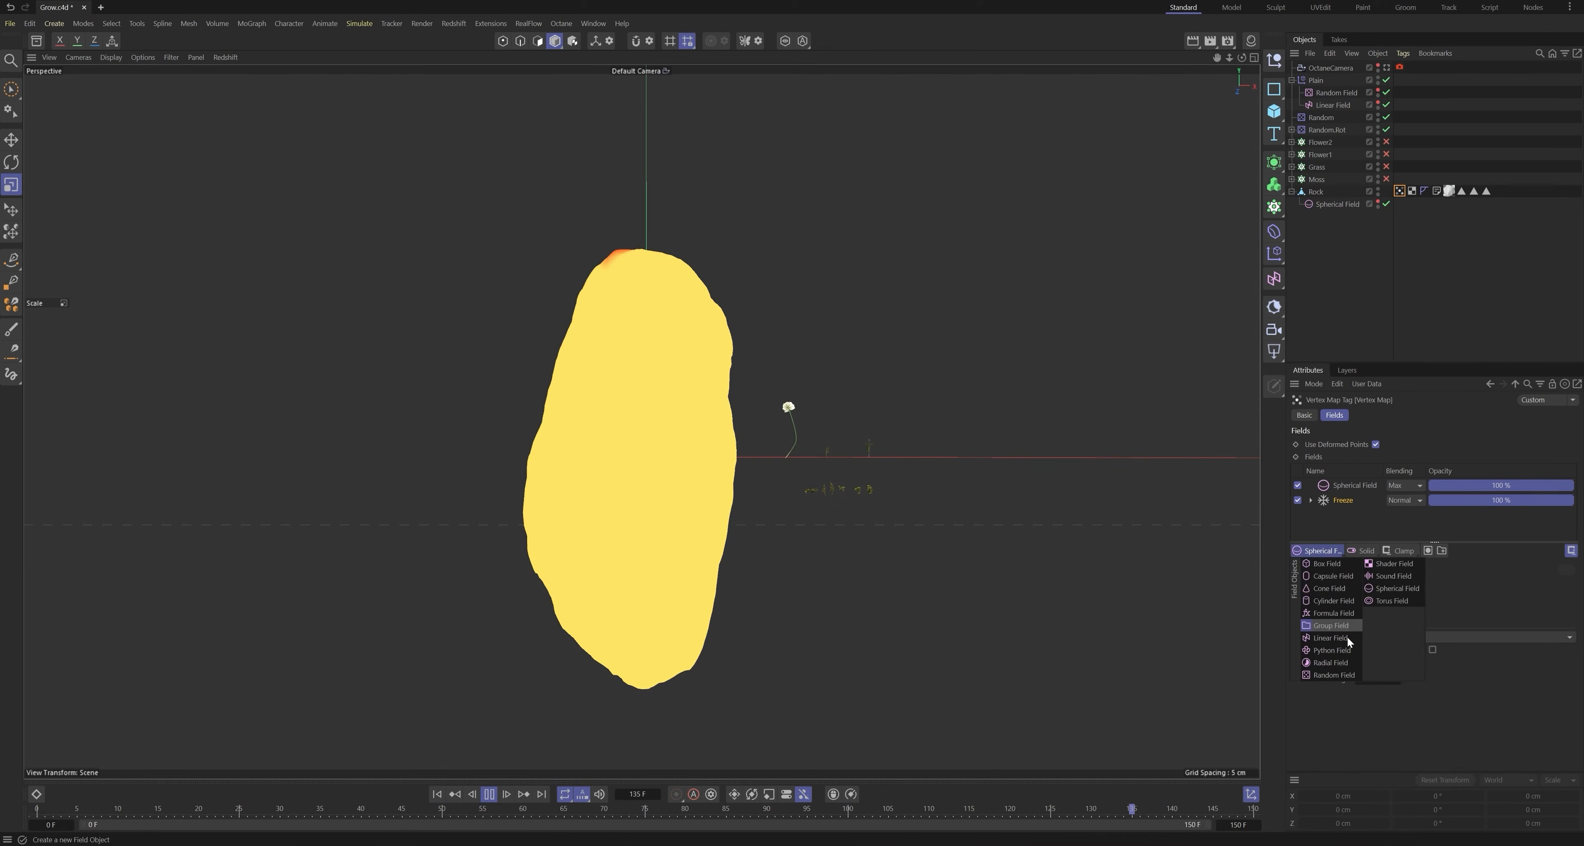
click(1399, 563)
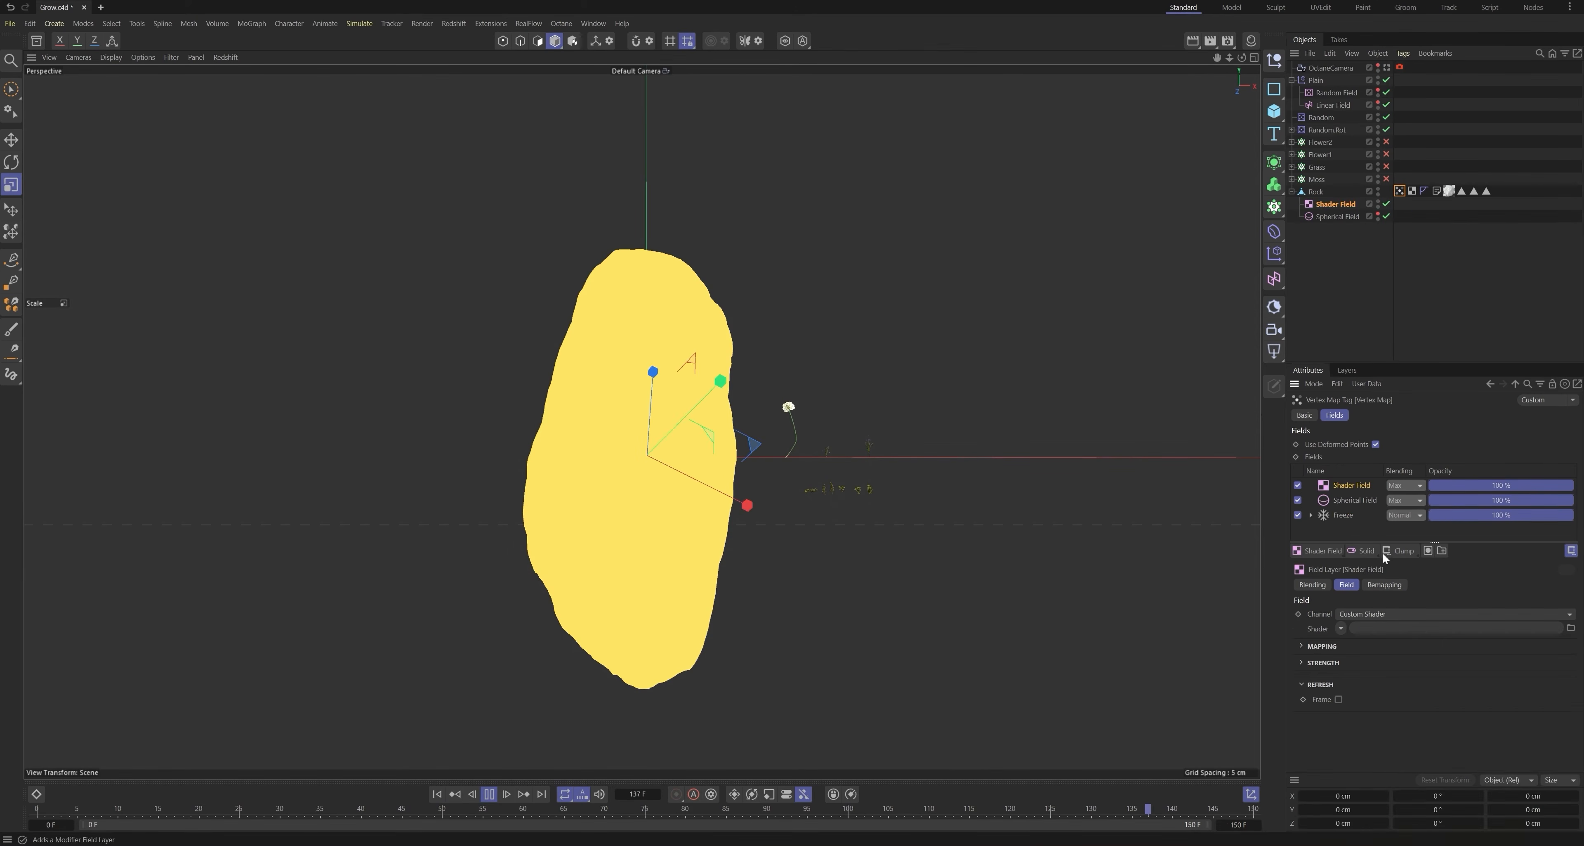
click(1342, 629)
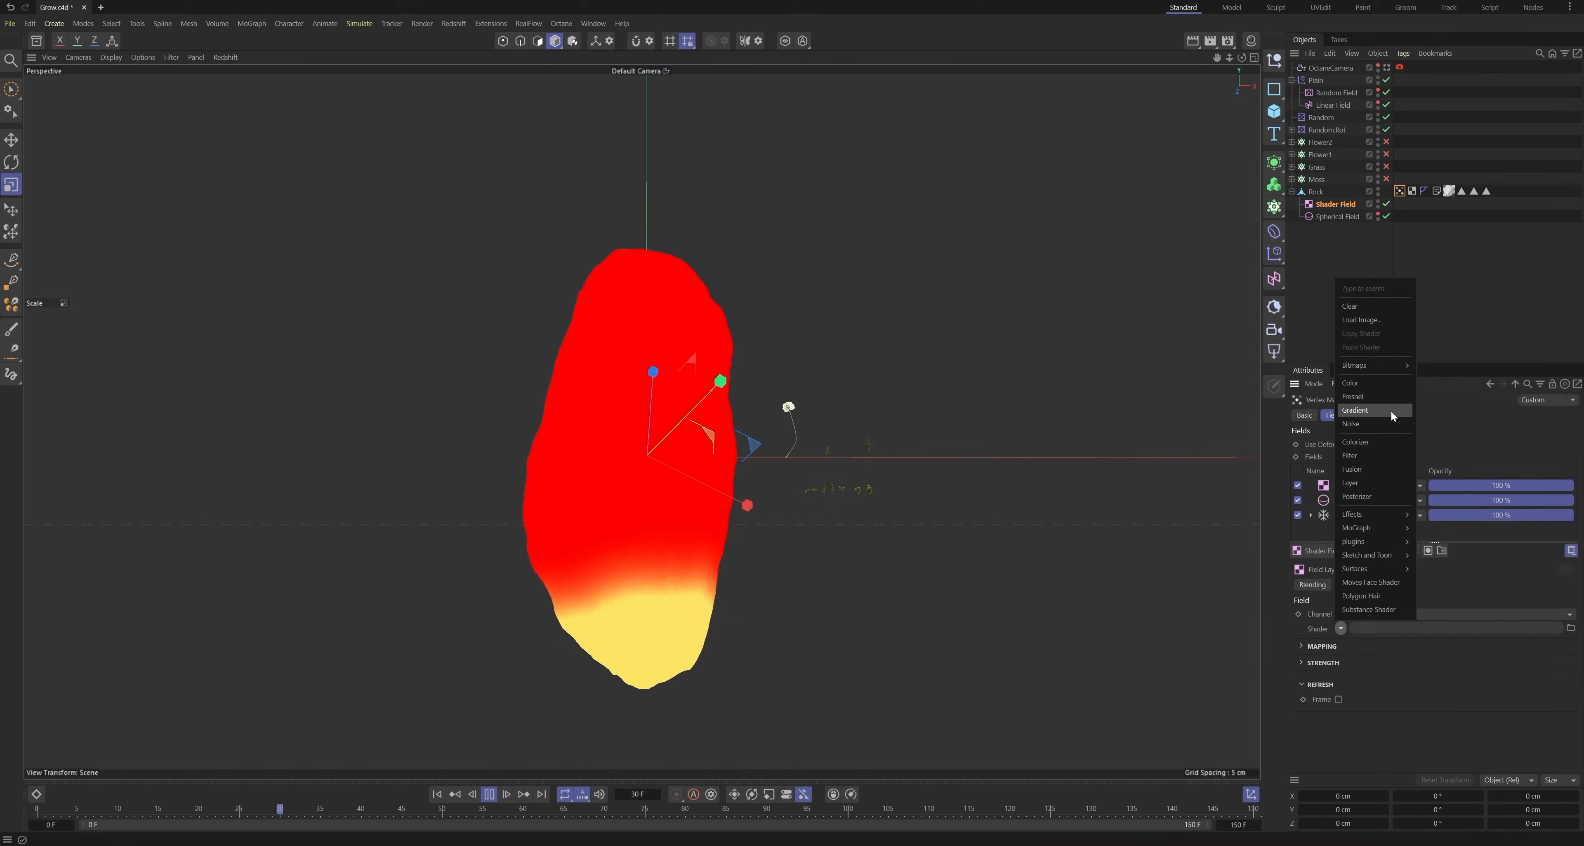
click(1388, 422)
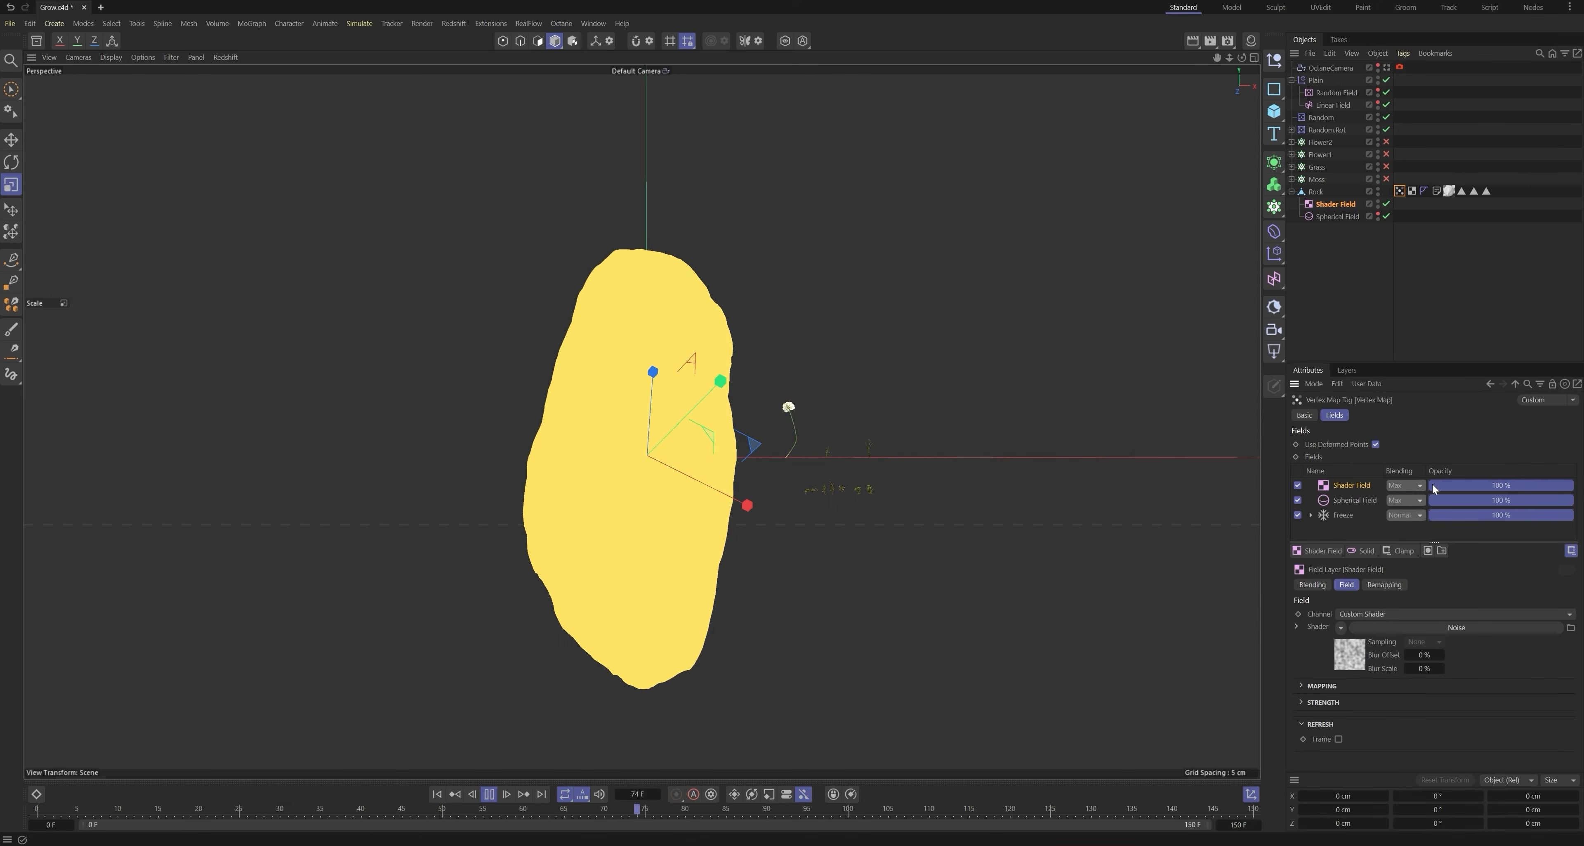
click(1415, 484)
click(1424, 573)
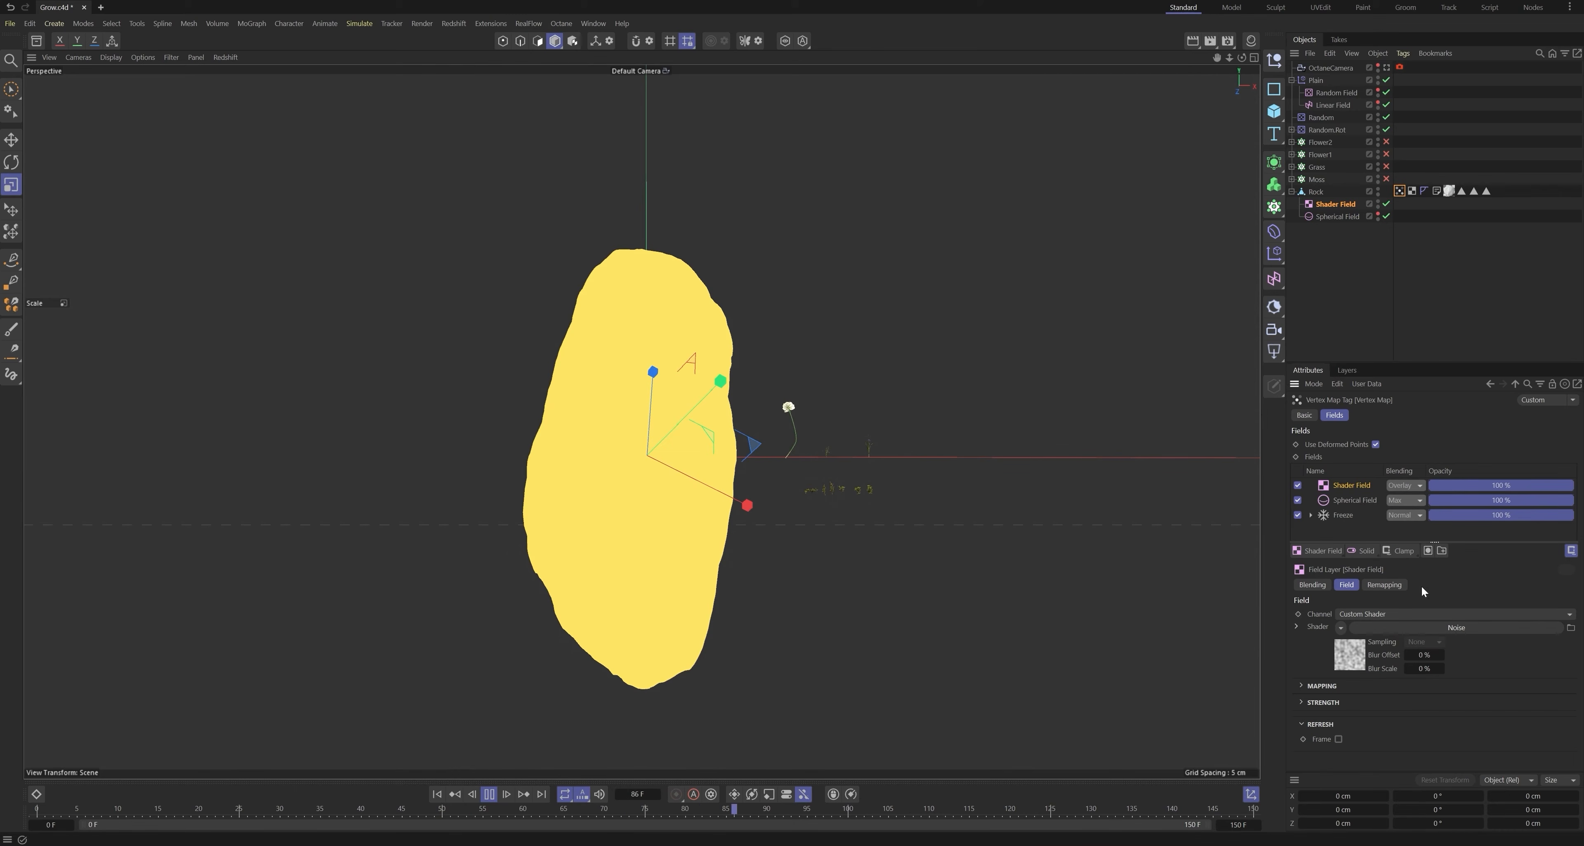
Step: Set the Noise shader's global scale to 49 % and its animation speed to 1
click(1343, 662)
drag(1415, 600, 1405, 602)
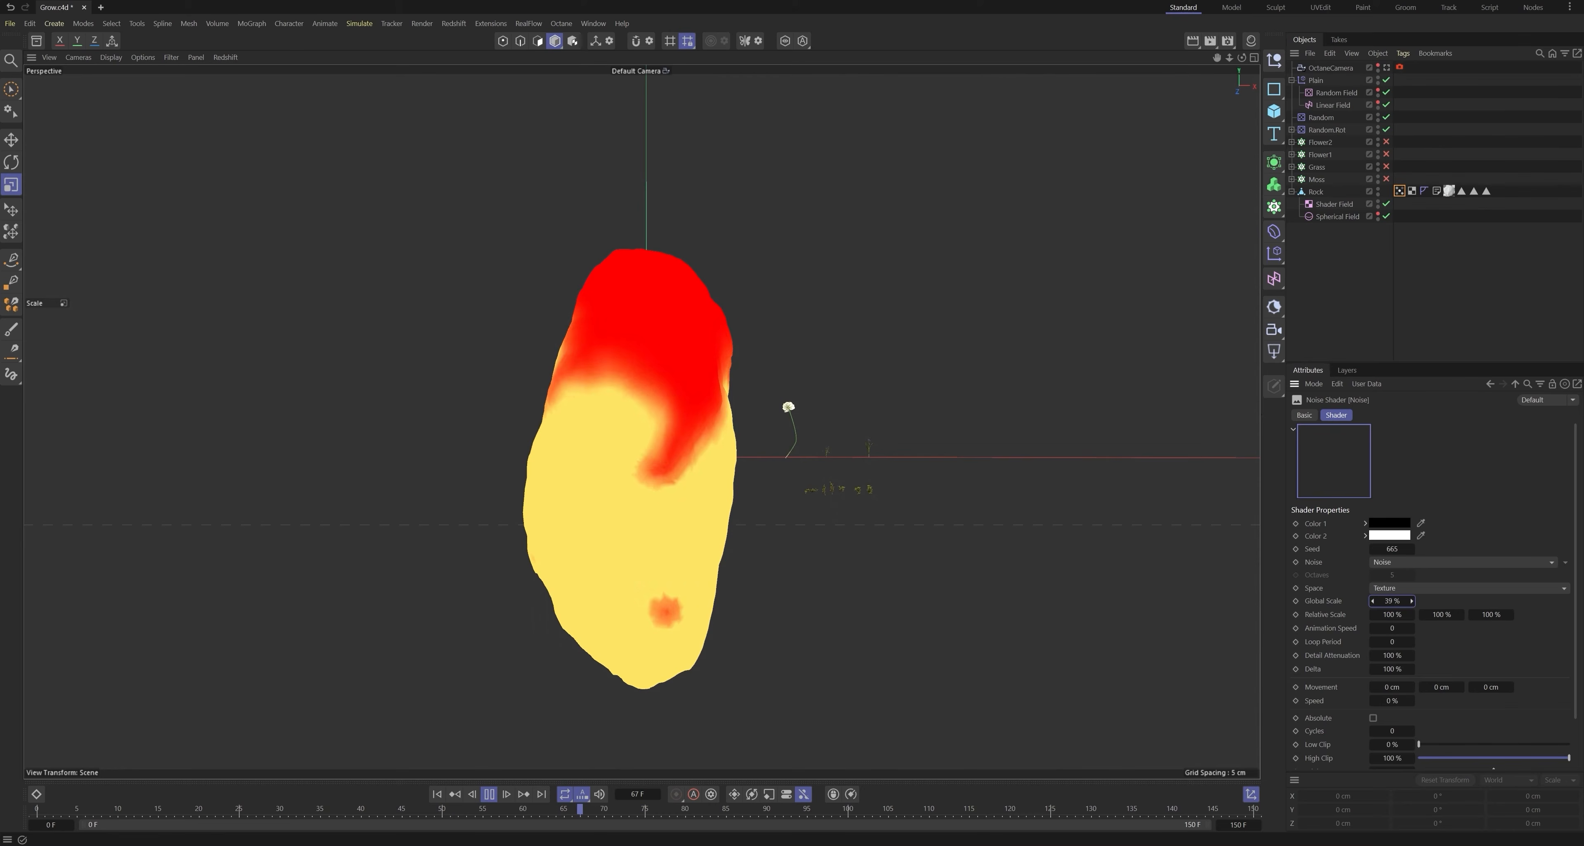
click(1412, 628)
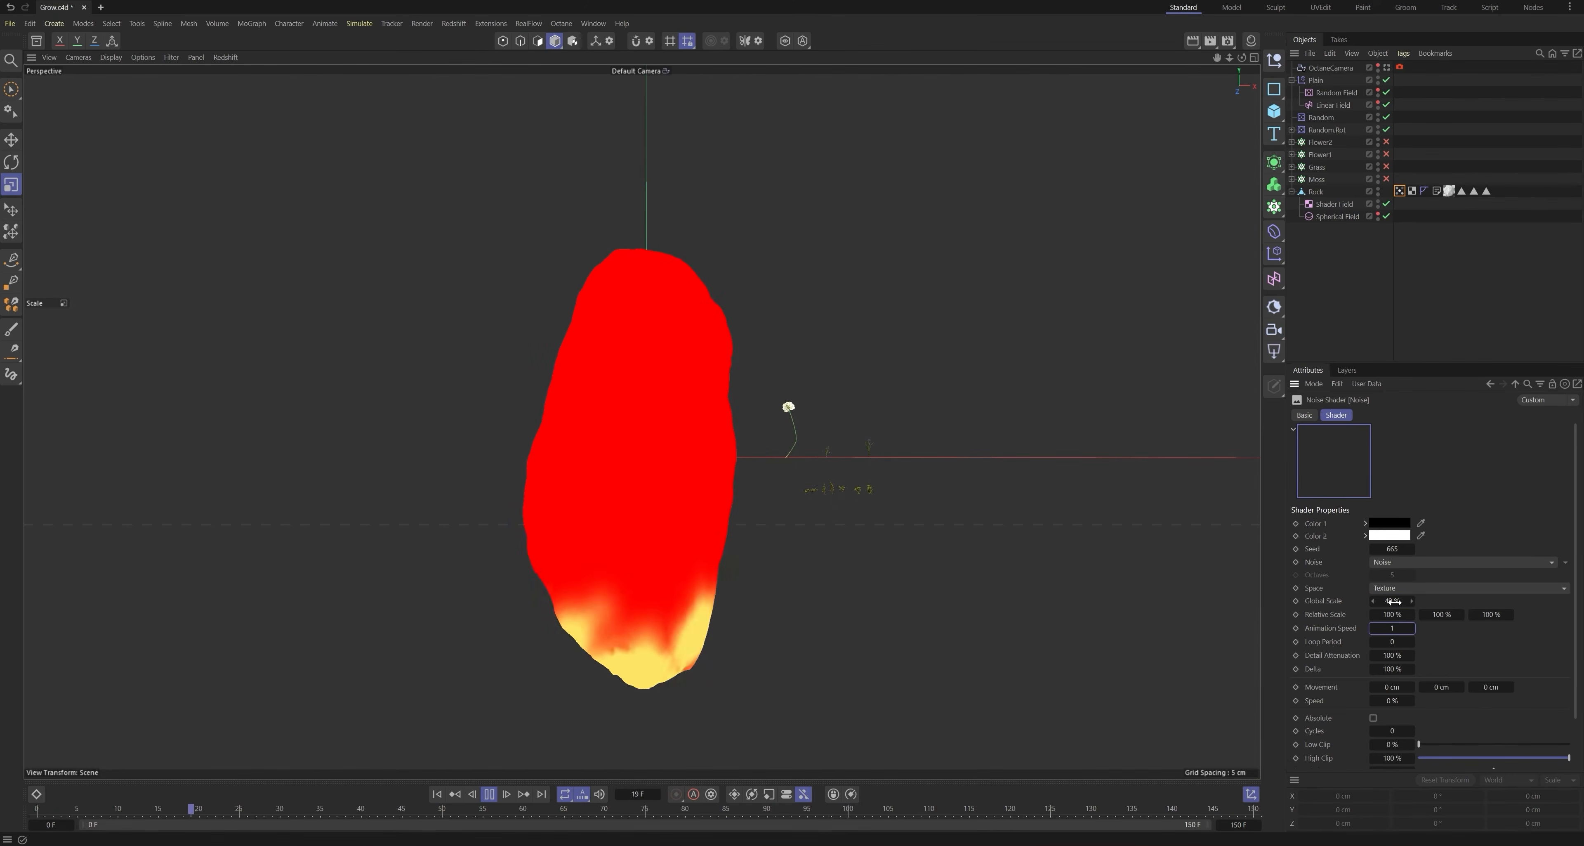
Step: Try the Electric, Gaseous and Mod Noise types on the shader and return to the Noise type
click(1424, 562)
click(1453, 122)
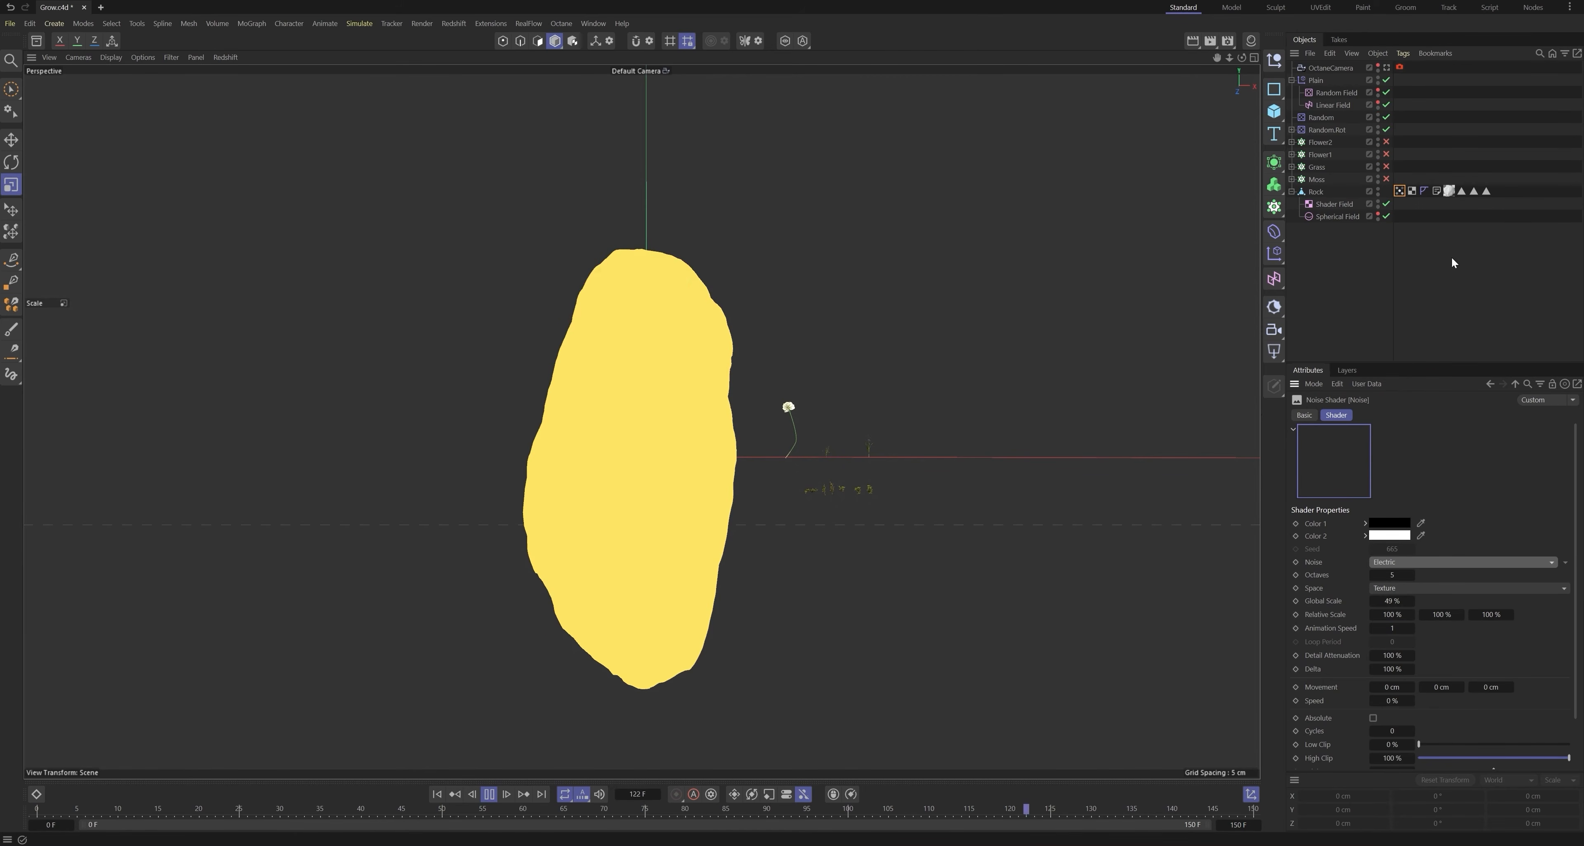
scroll(1444, 561, down, 6)
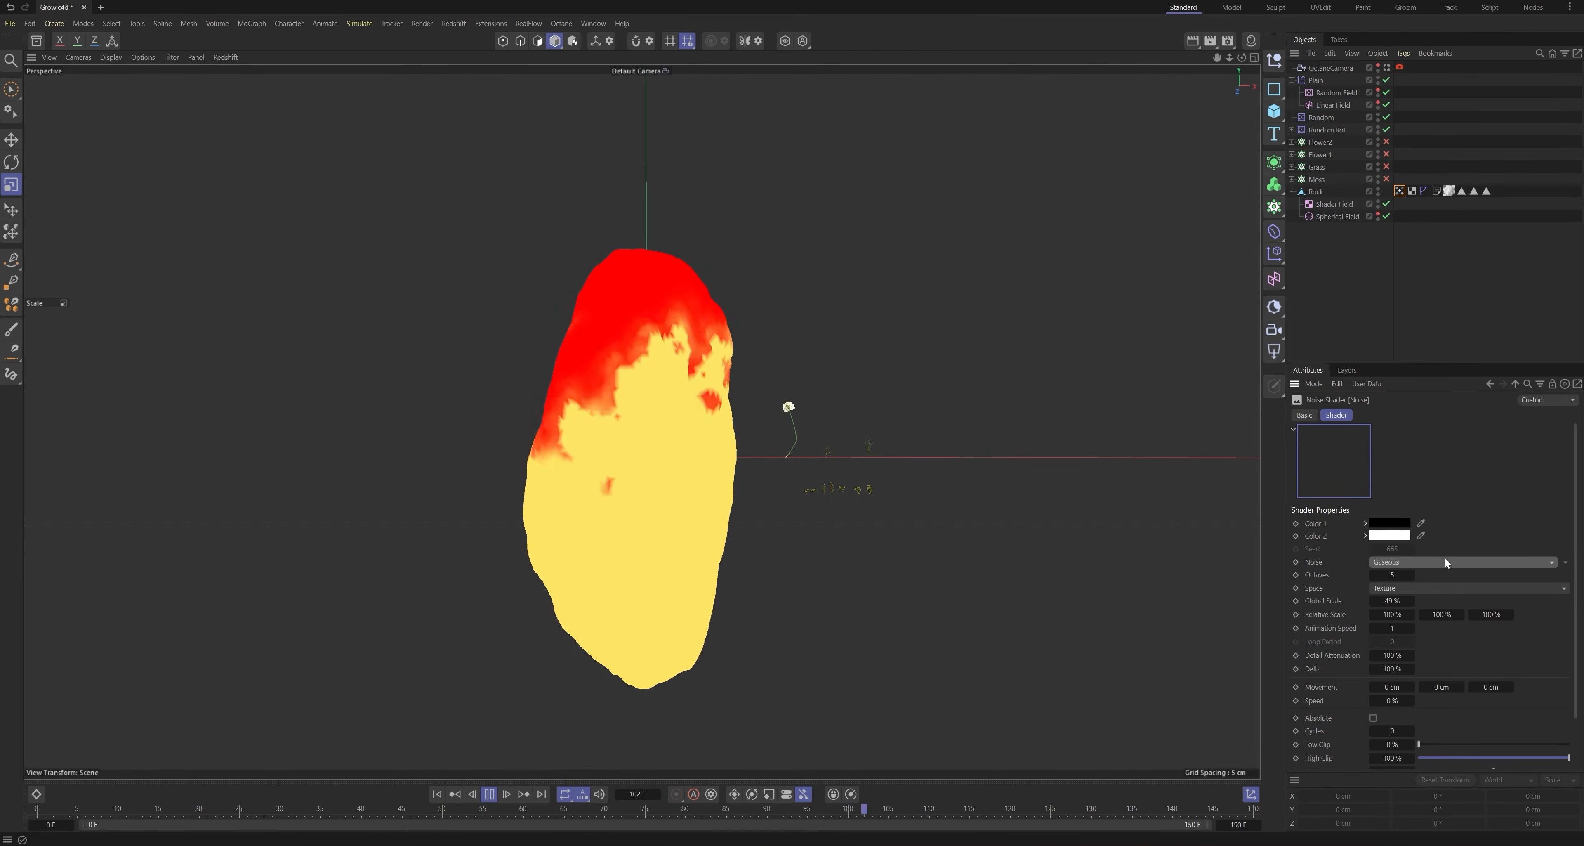
scroll(1445, 560, down, 5)
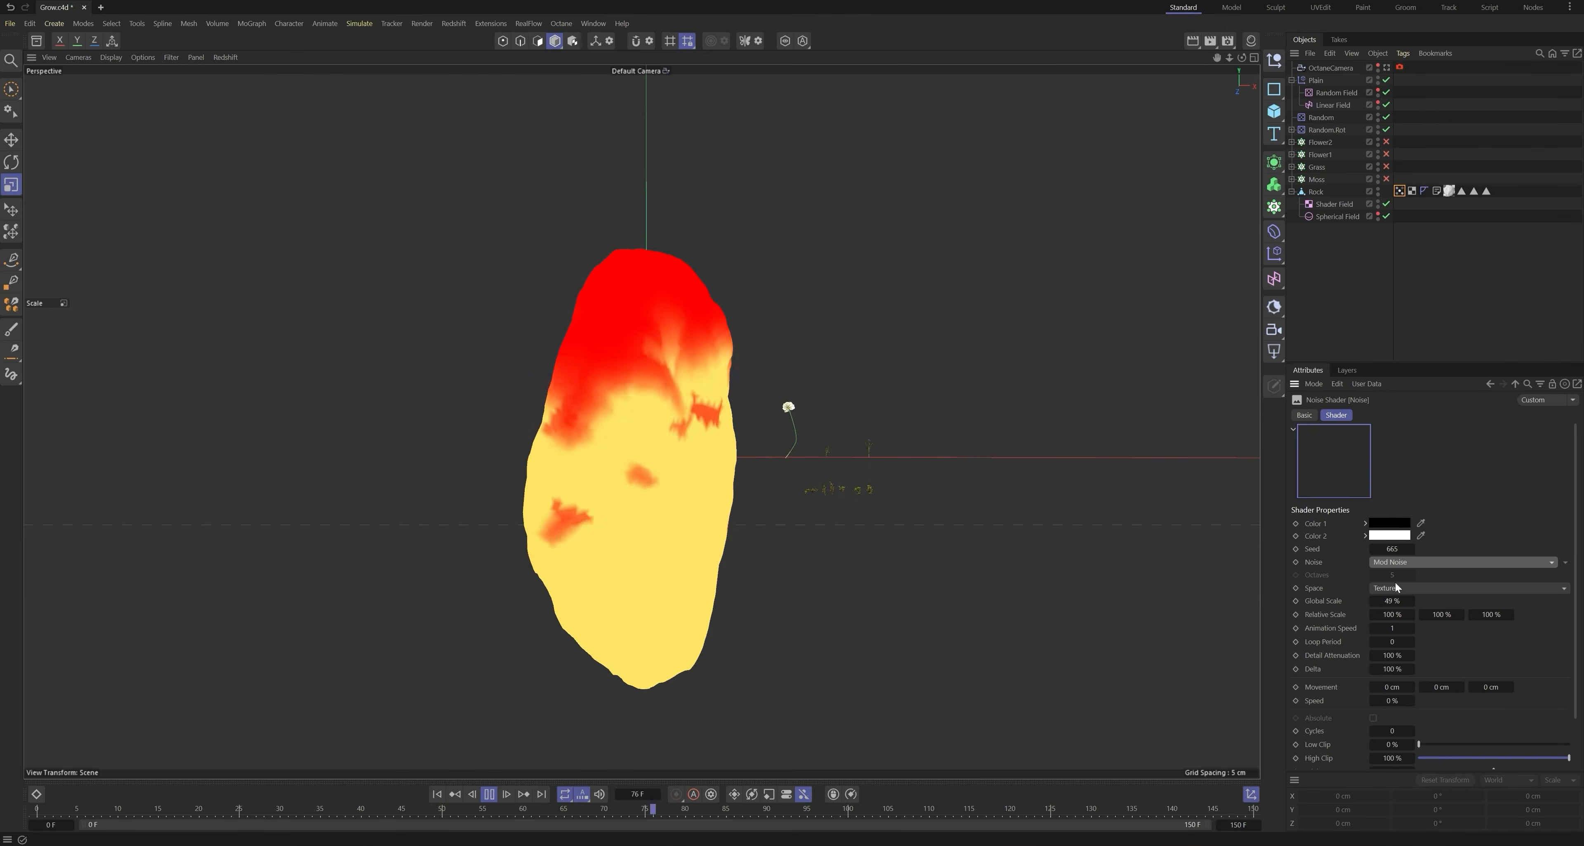
scroll(1459, 563, down, 2)
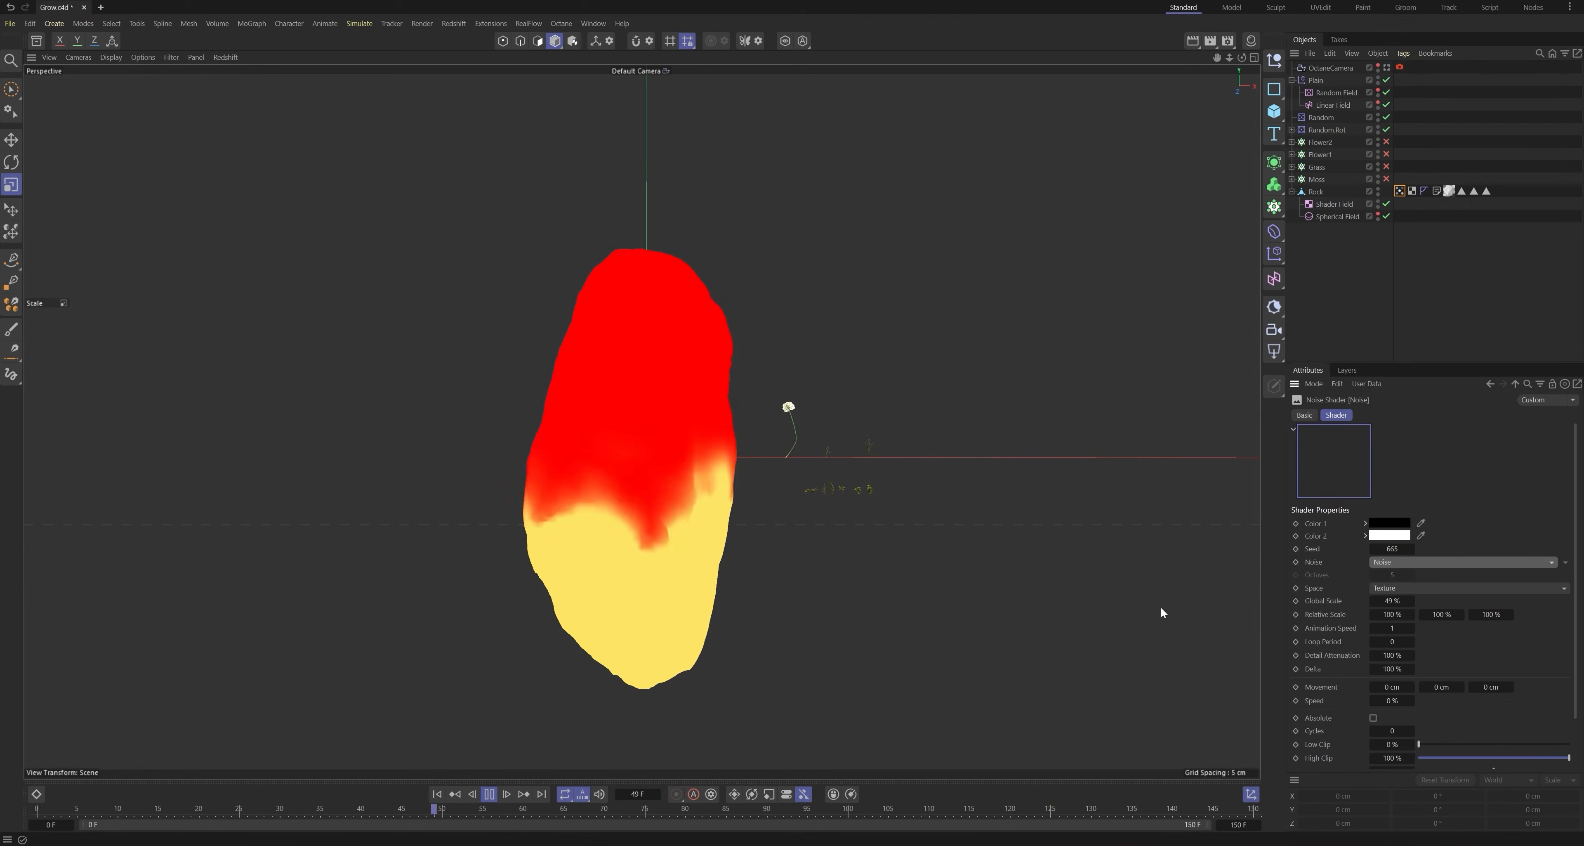
Step: Stop the playback with the rock's Vertex Map displayed and save the project
click(1369, 264)
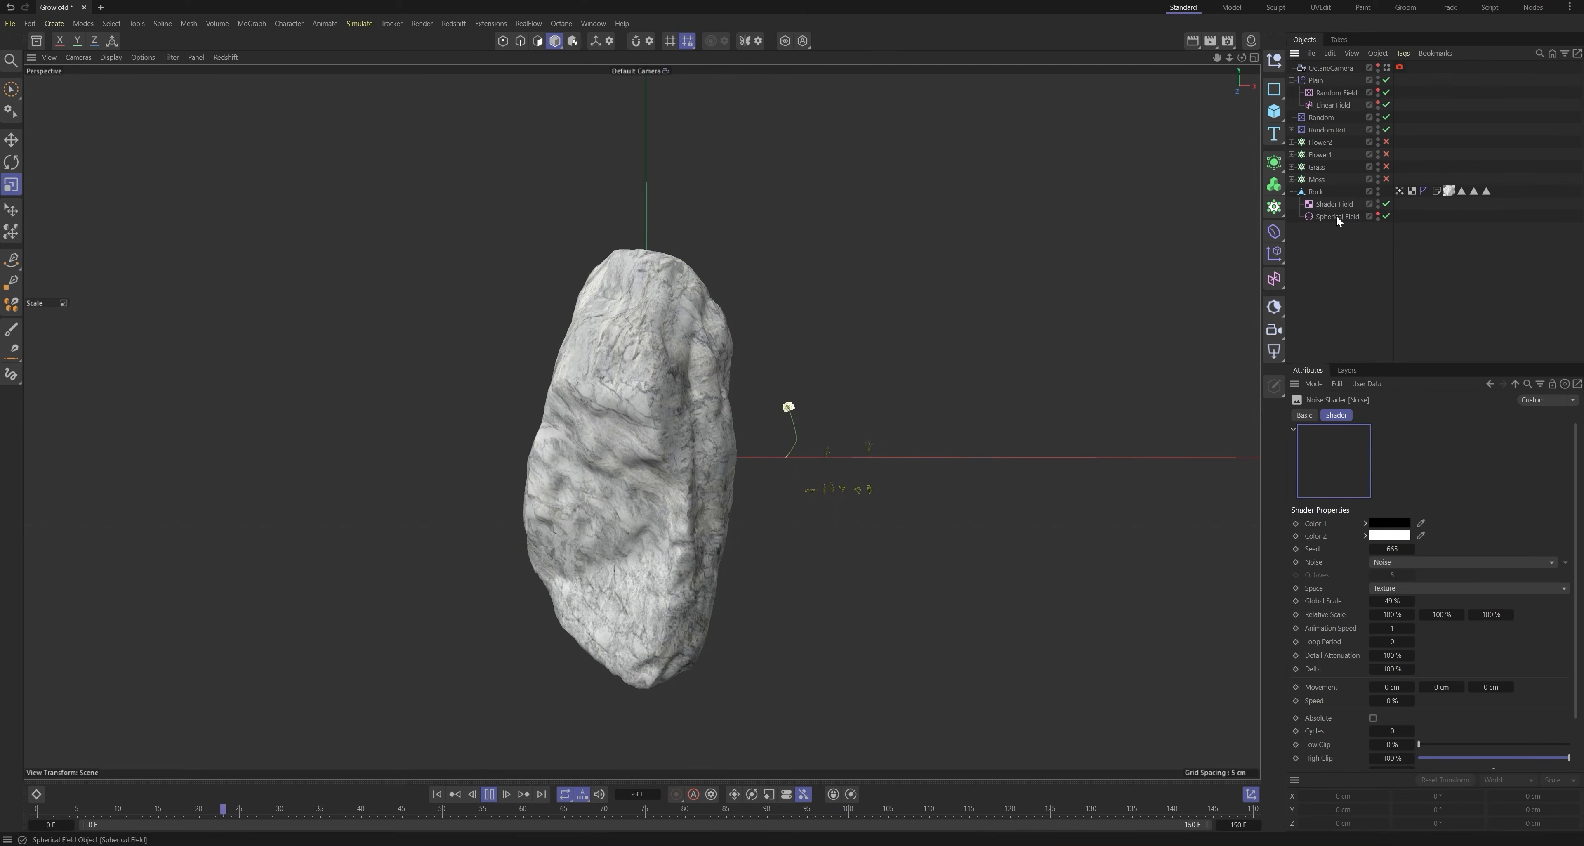
click(1400, 191)
click(489, 794)
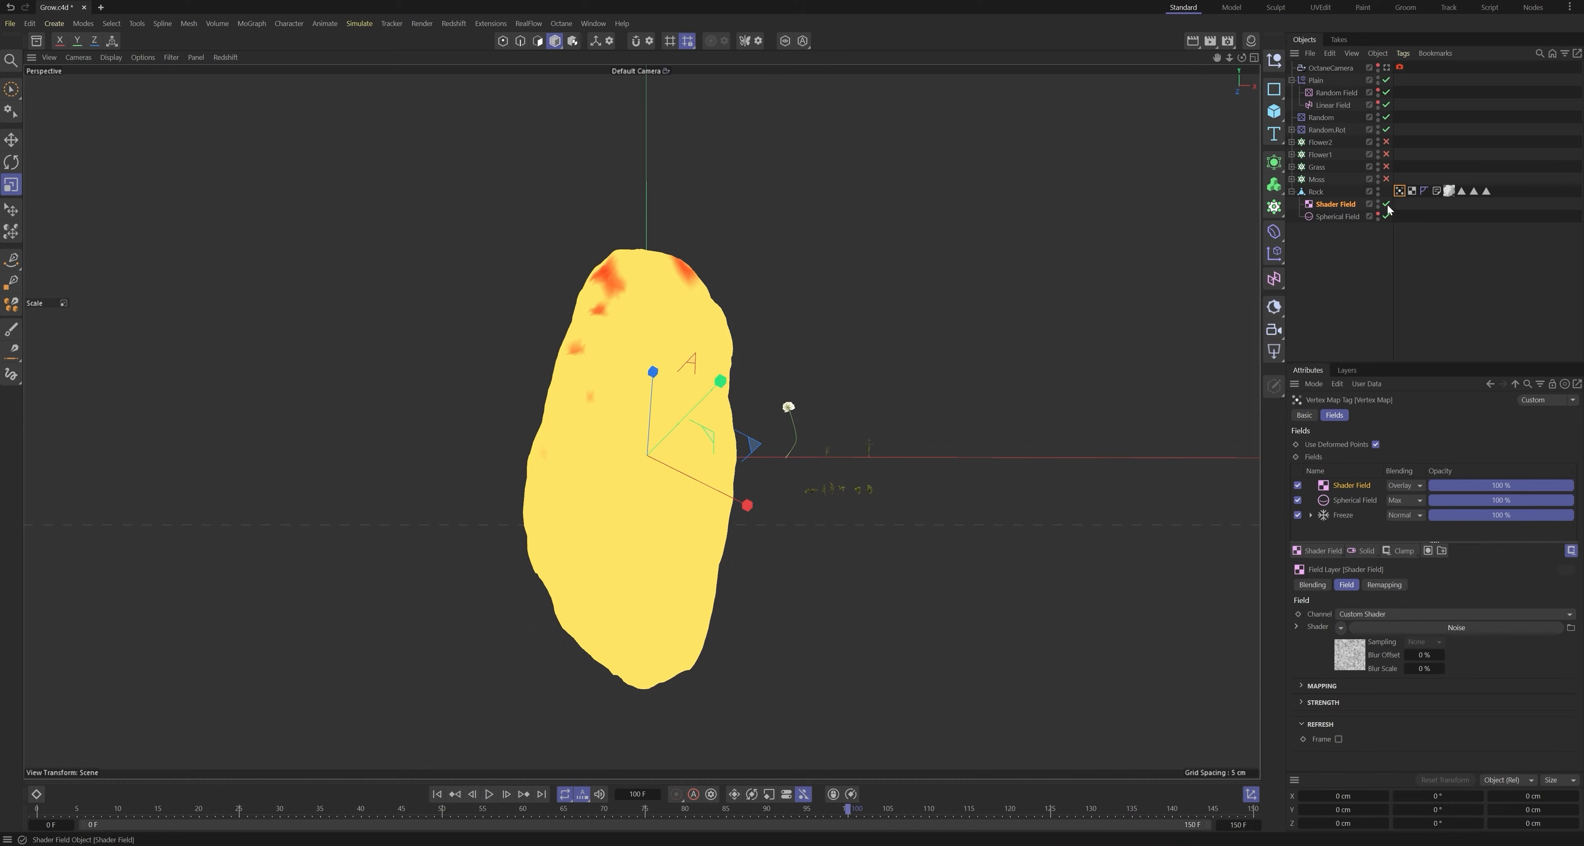
click(1365, 258)
click(10, 24)
click(58, 179)
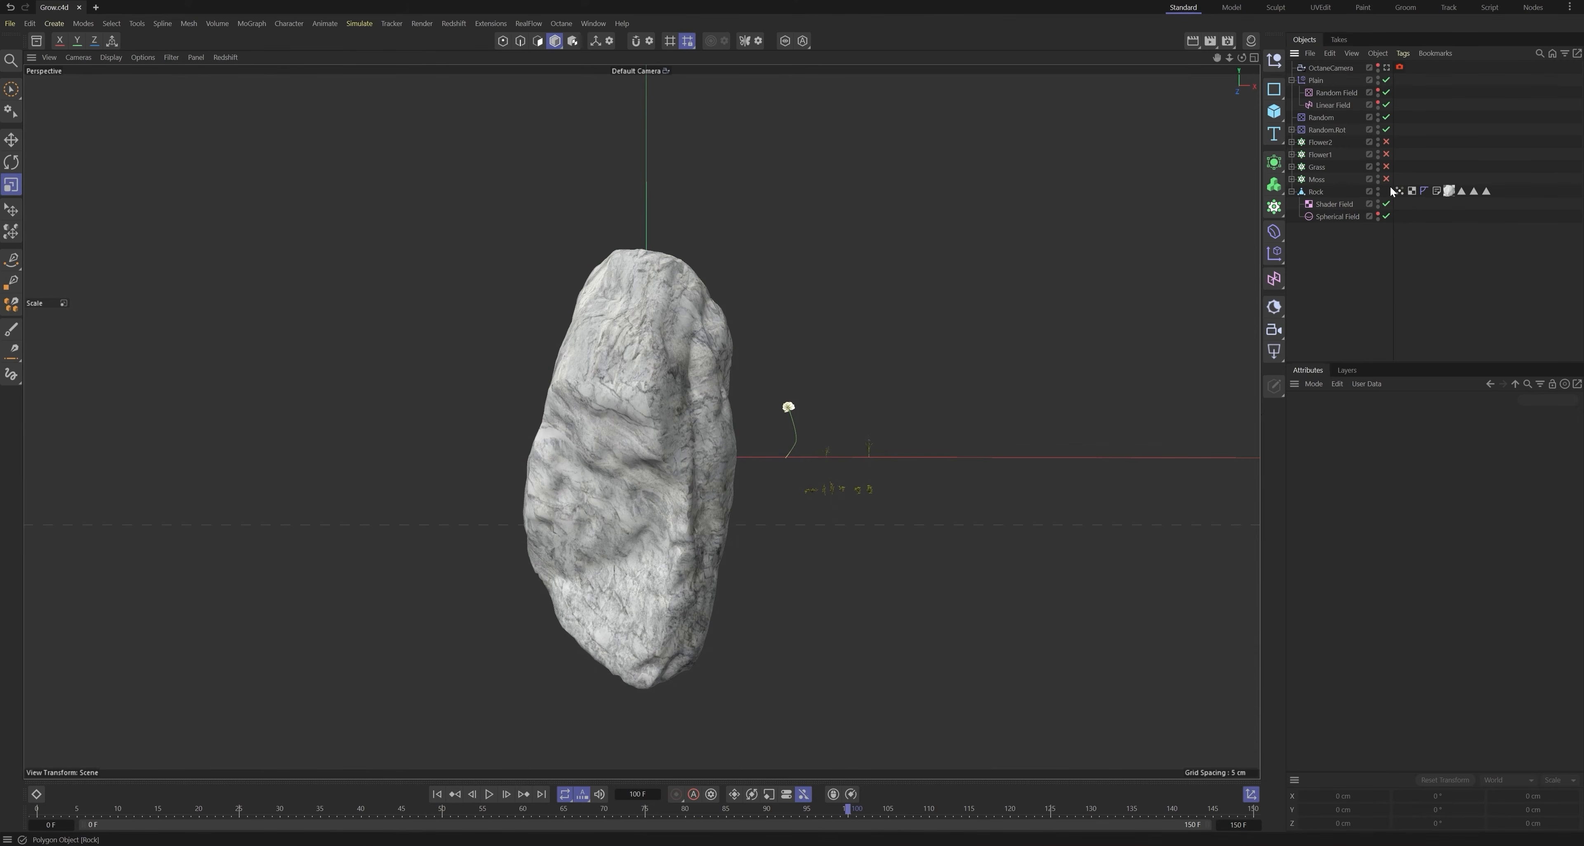
Step: Display the rock's Vertex Map, play its growth animation to check the noise-broken spread, and stop the playback
click(1400, 190)
click(489, 794)
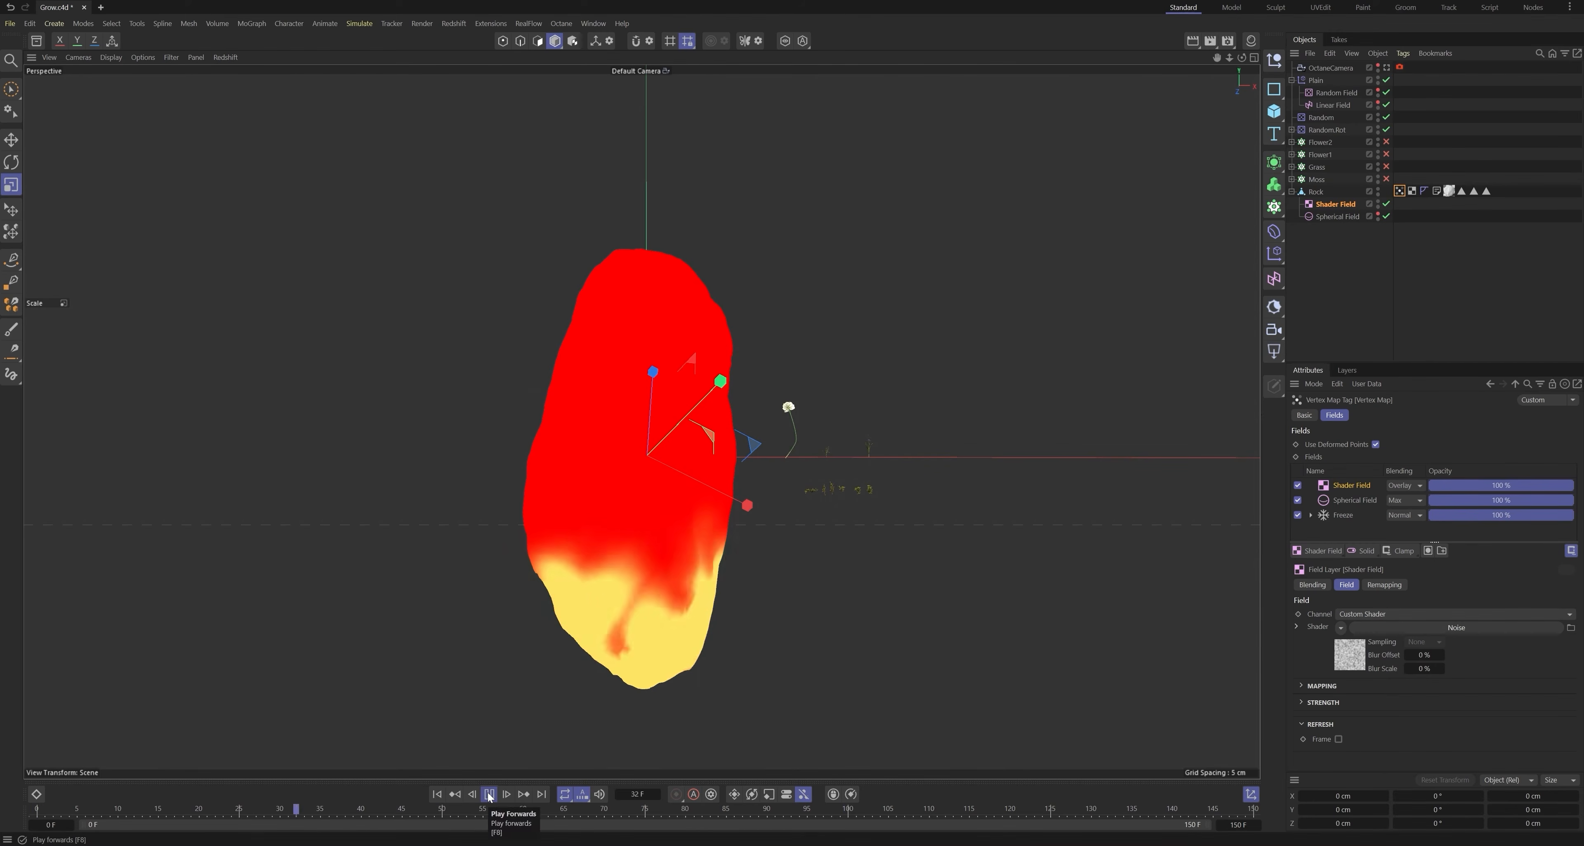
click(489, 796)
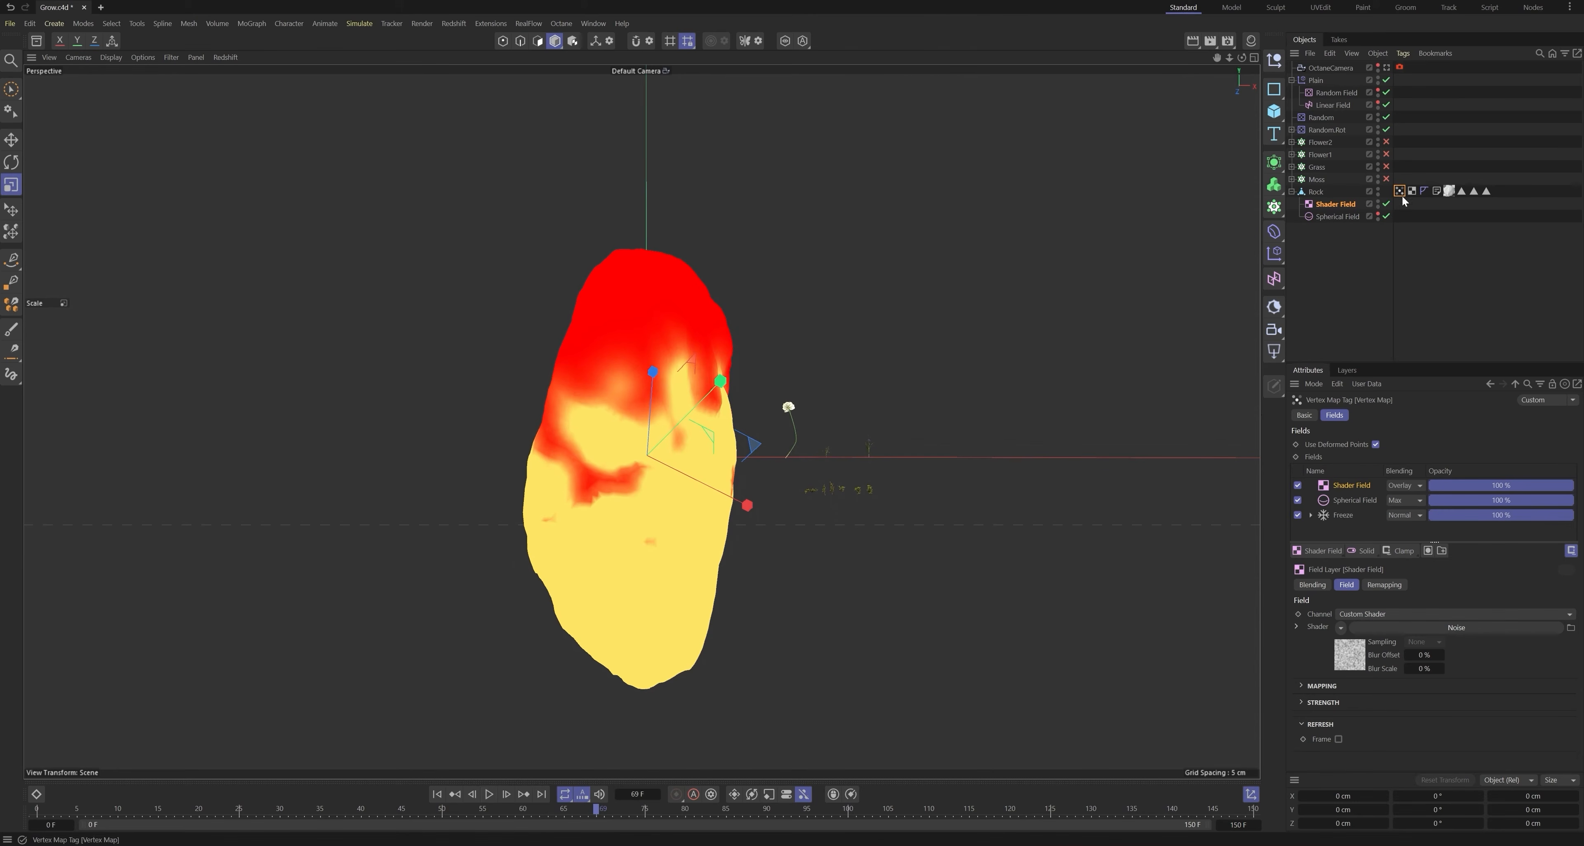
Step: Disable the Random Field and Linear Field layers in the Plain effector's fields and add the rock's Vertex Map above them
click(1315, 80)
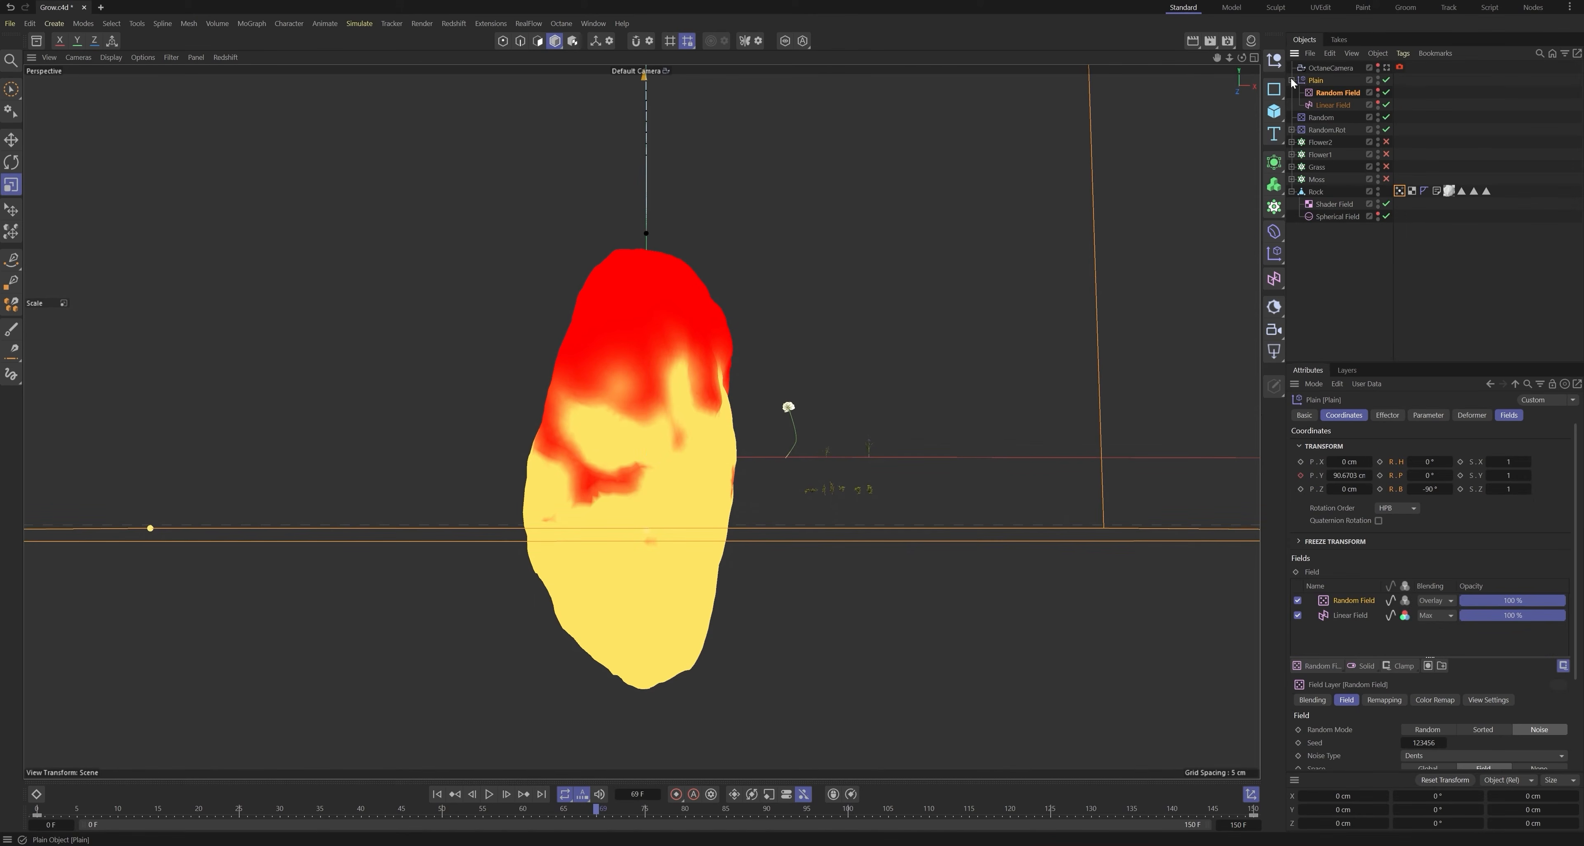
click(1508, 416)
click(1297, 488)
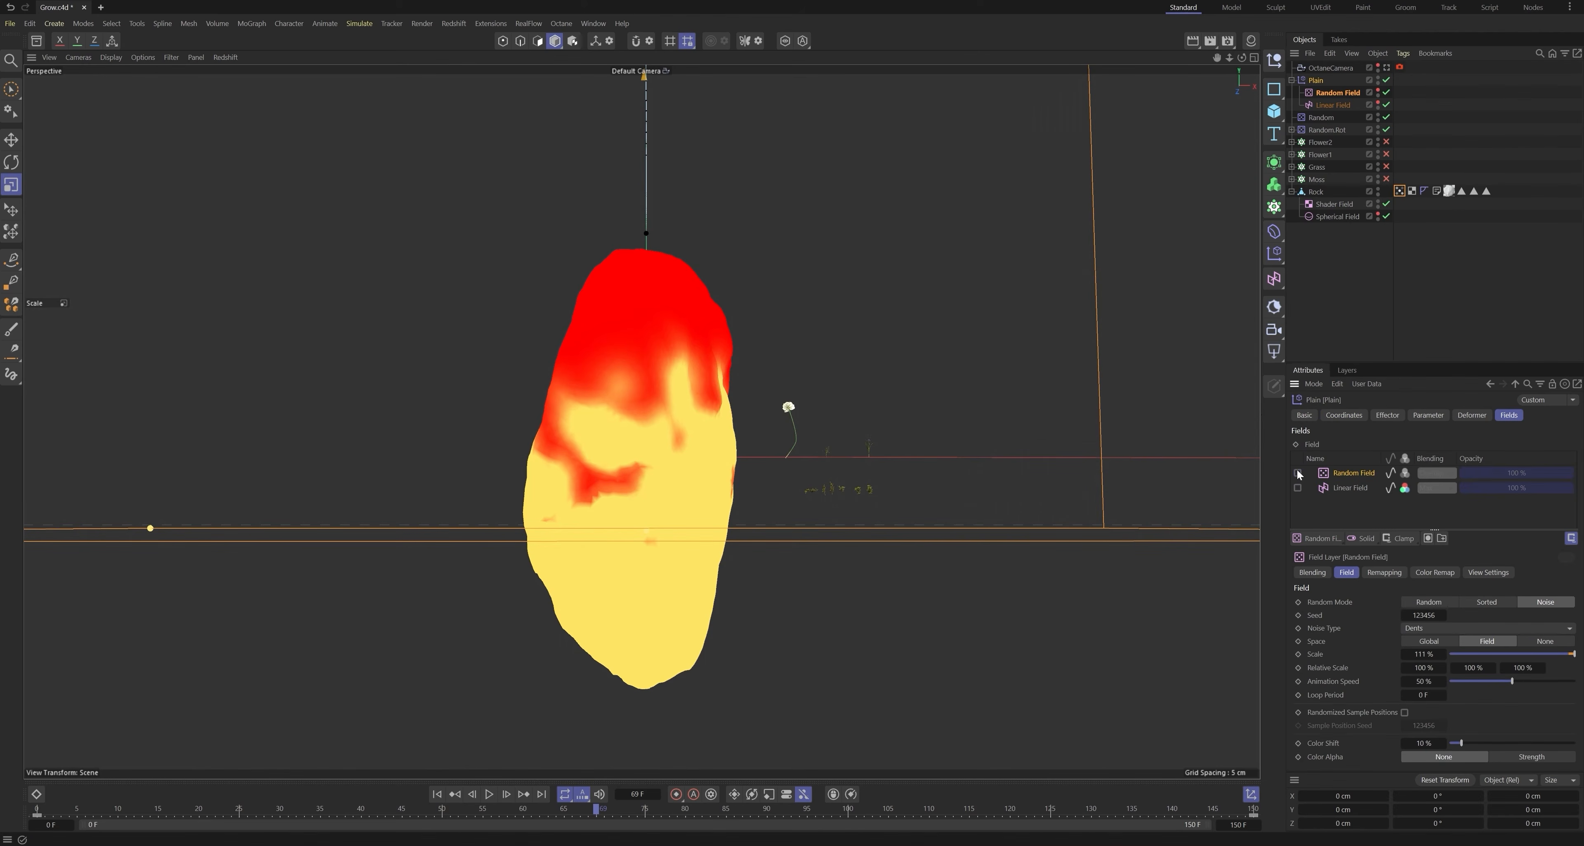
click(1297, 472)
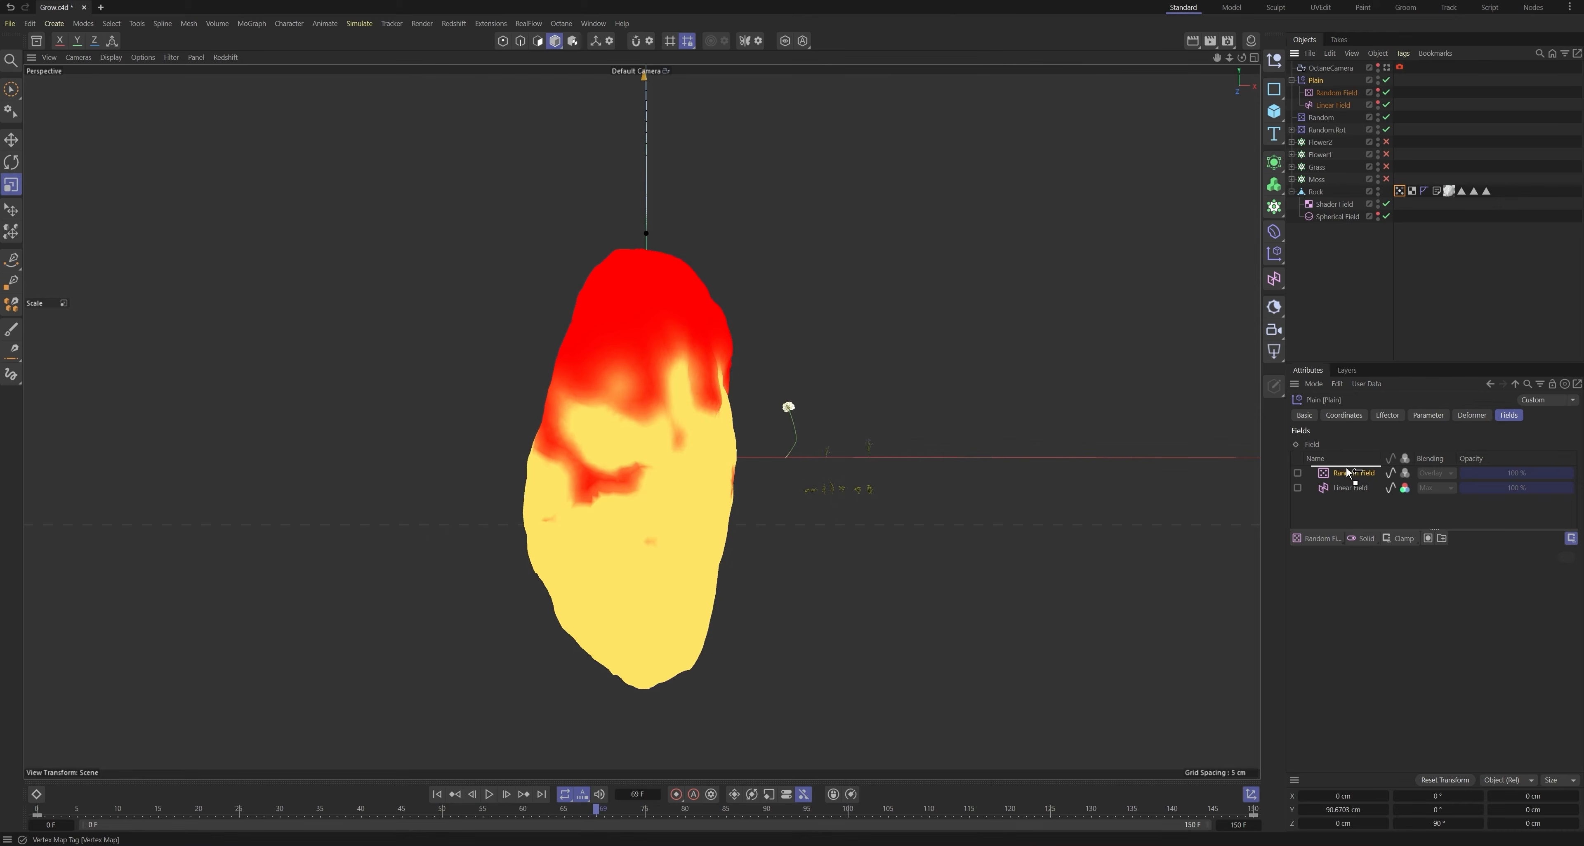
drag(1348, 473, 1351, 474)
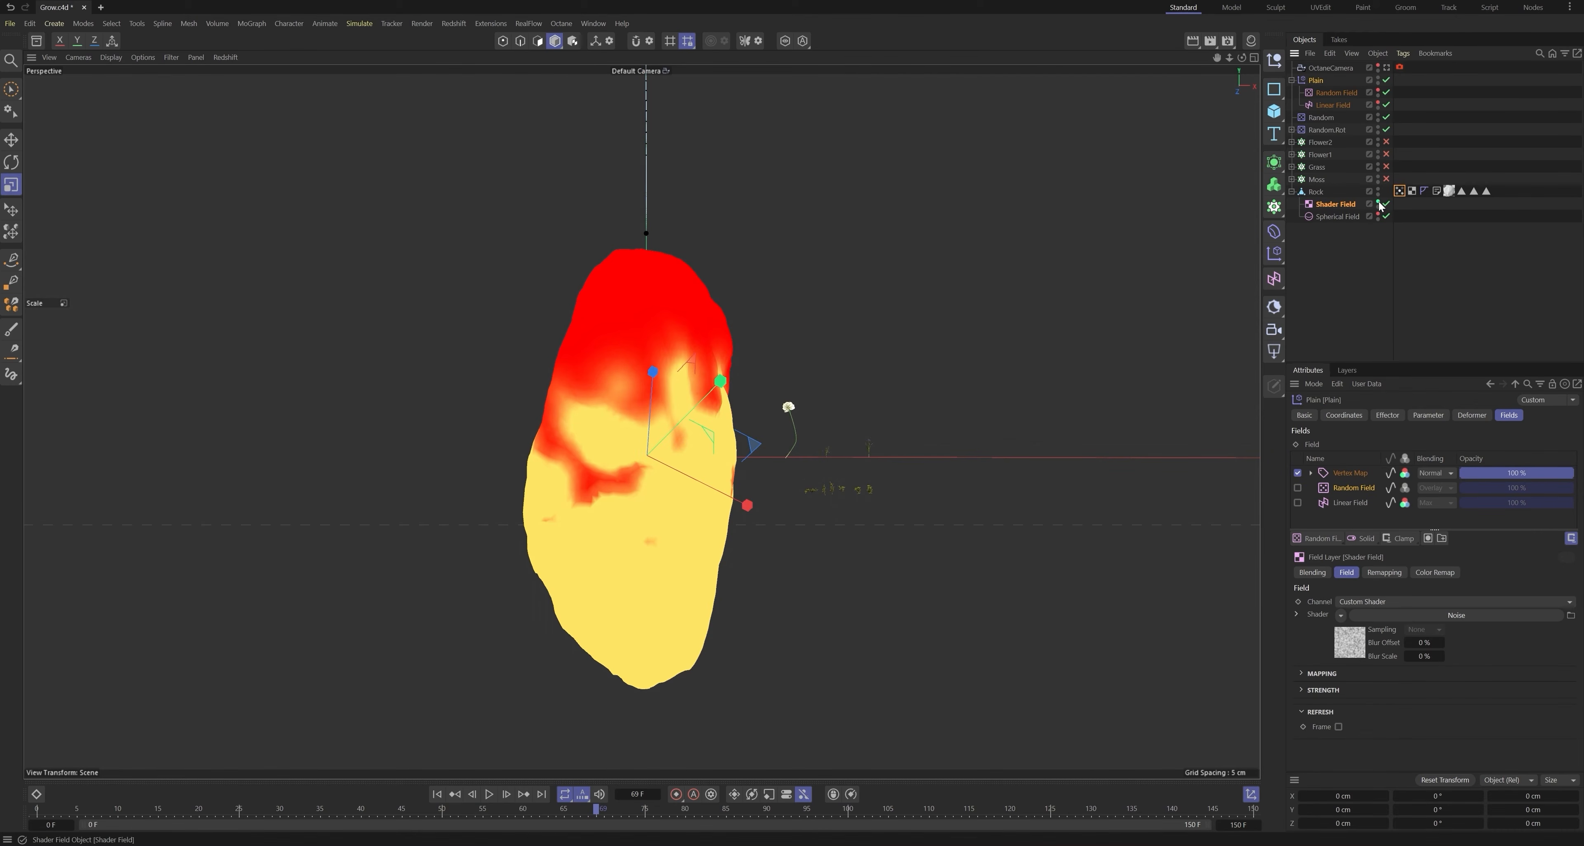
Step: Enable the Flower2, Flower1, Grass and Moss cloners and play the animation from the first frame
click(1293, 191)
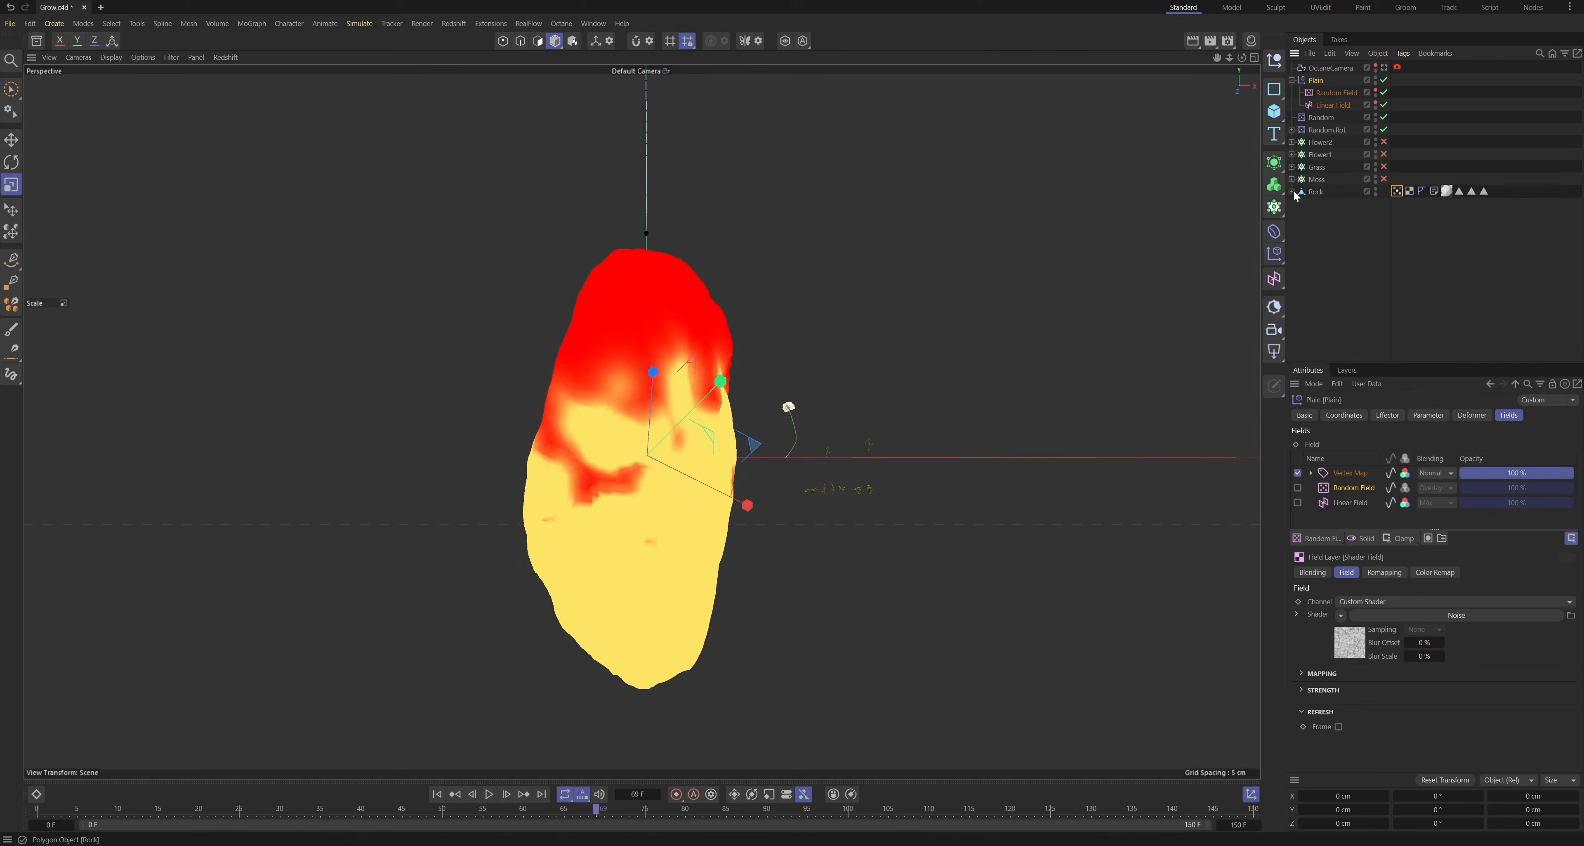
click(1334, 226)
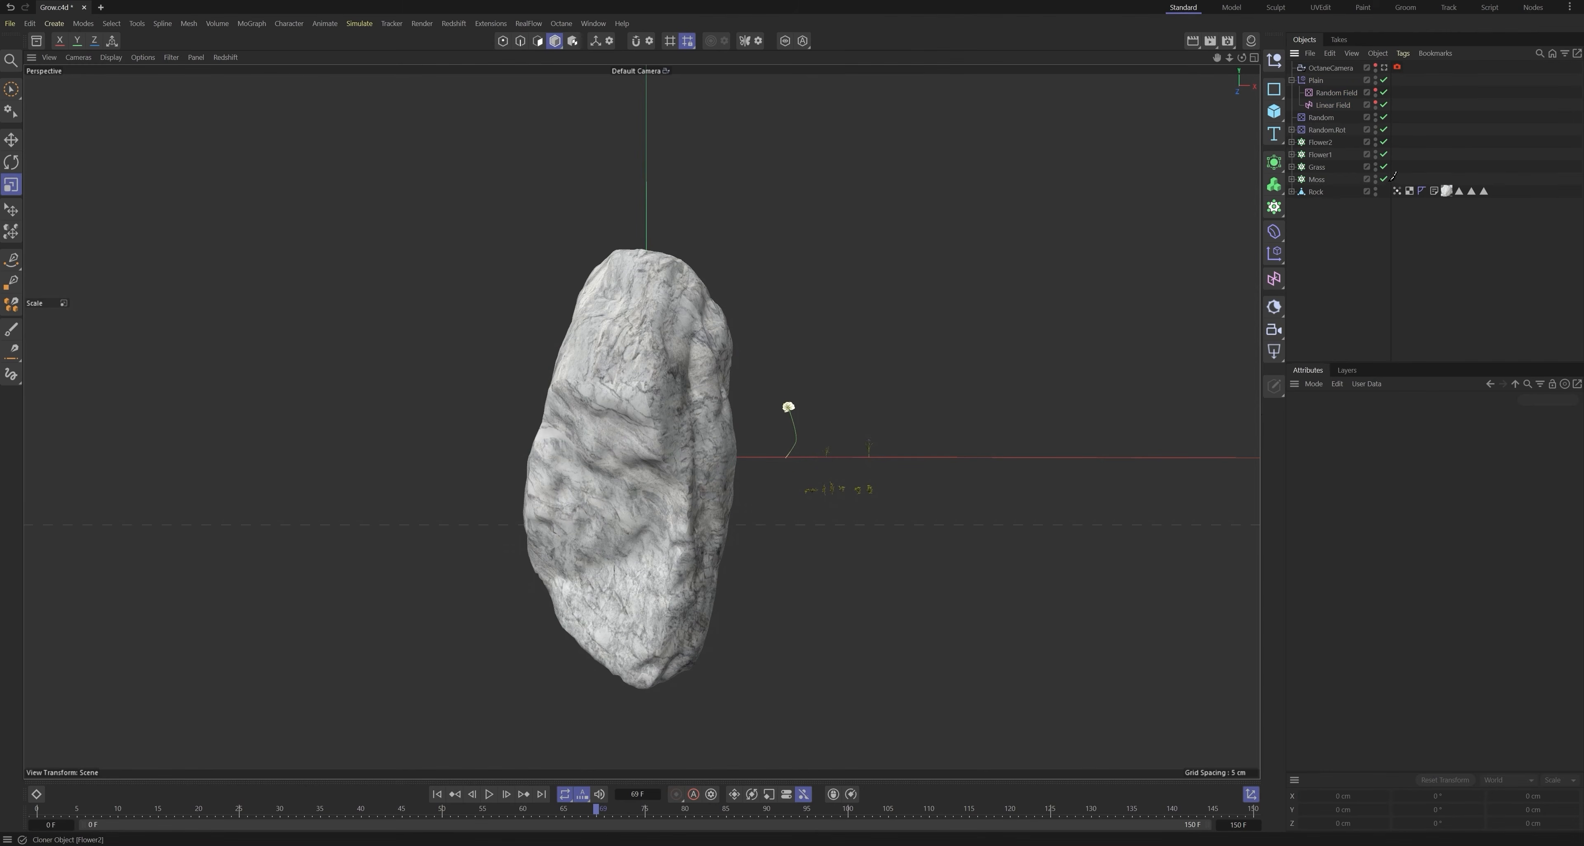
click(437, 794)
click(489, 794)
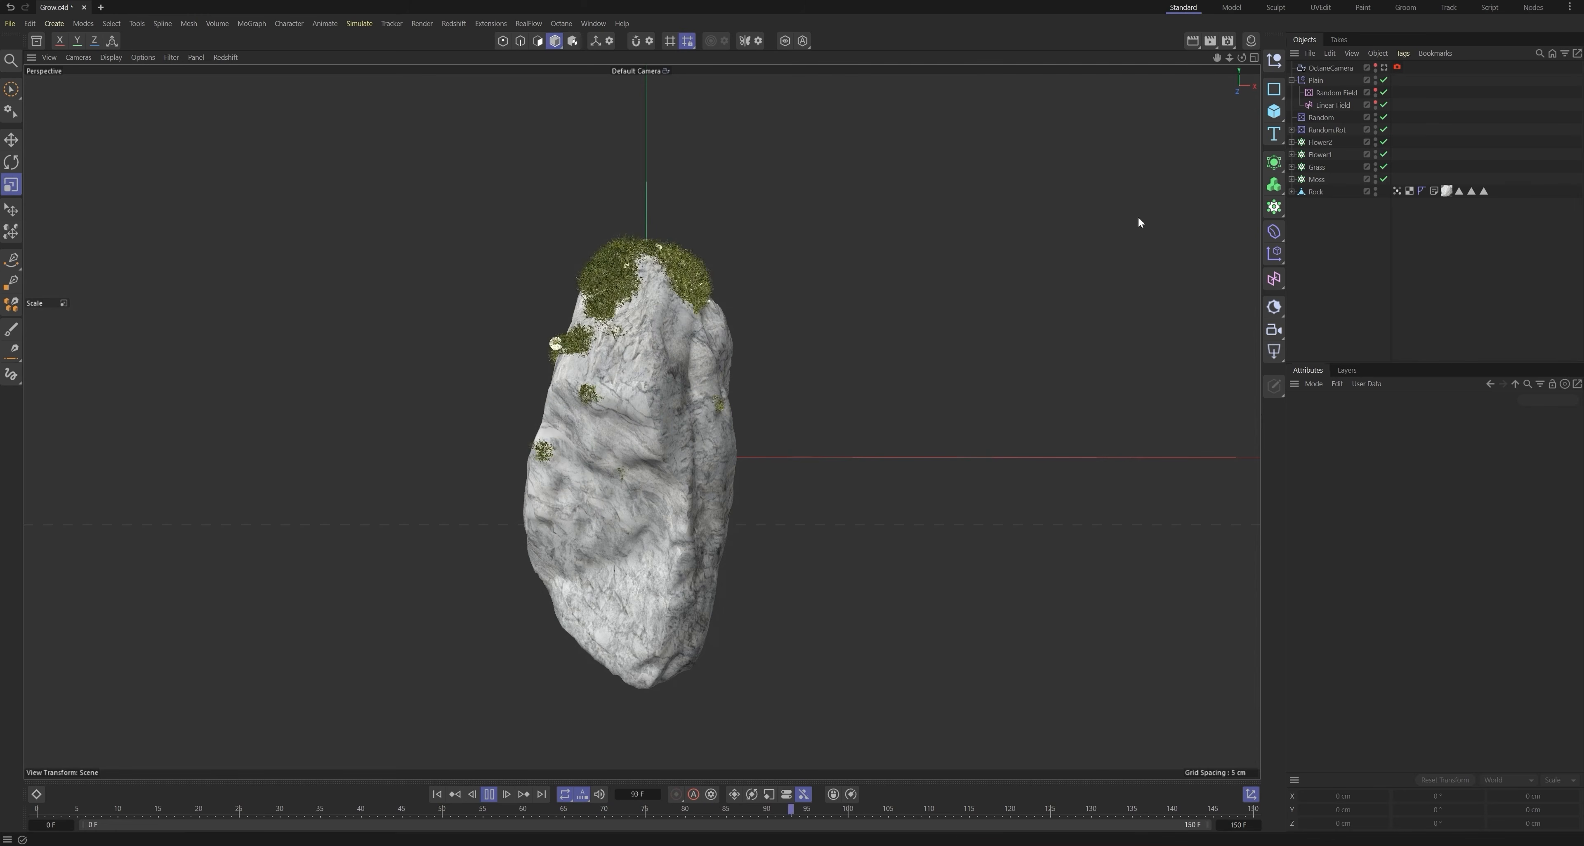
Step: Add an Invert layer above the Vertex Map in the Plain effector's fields
click(1317, 80)
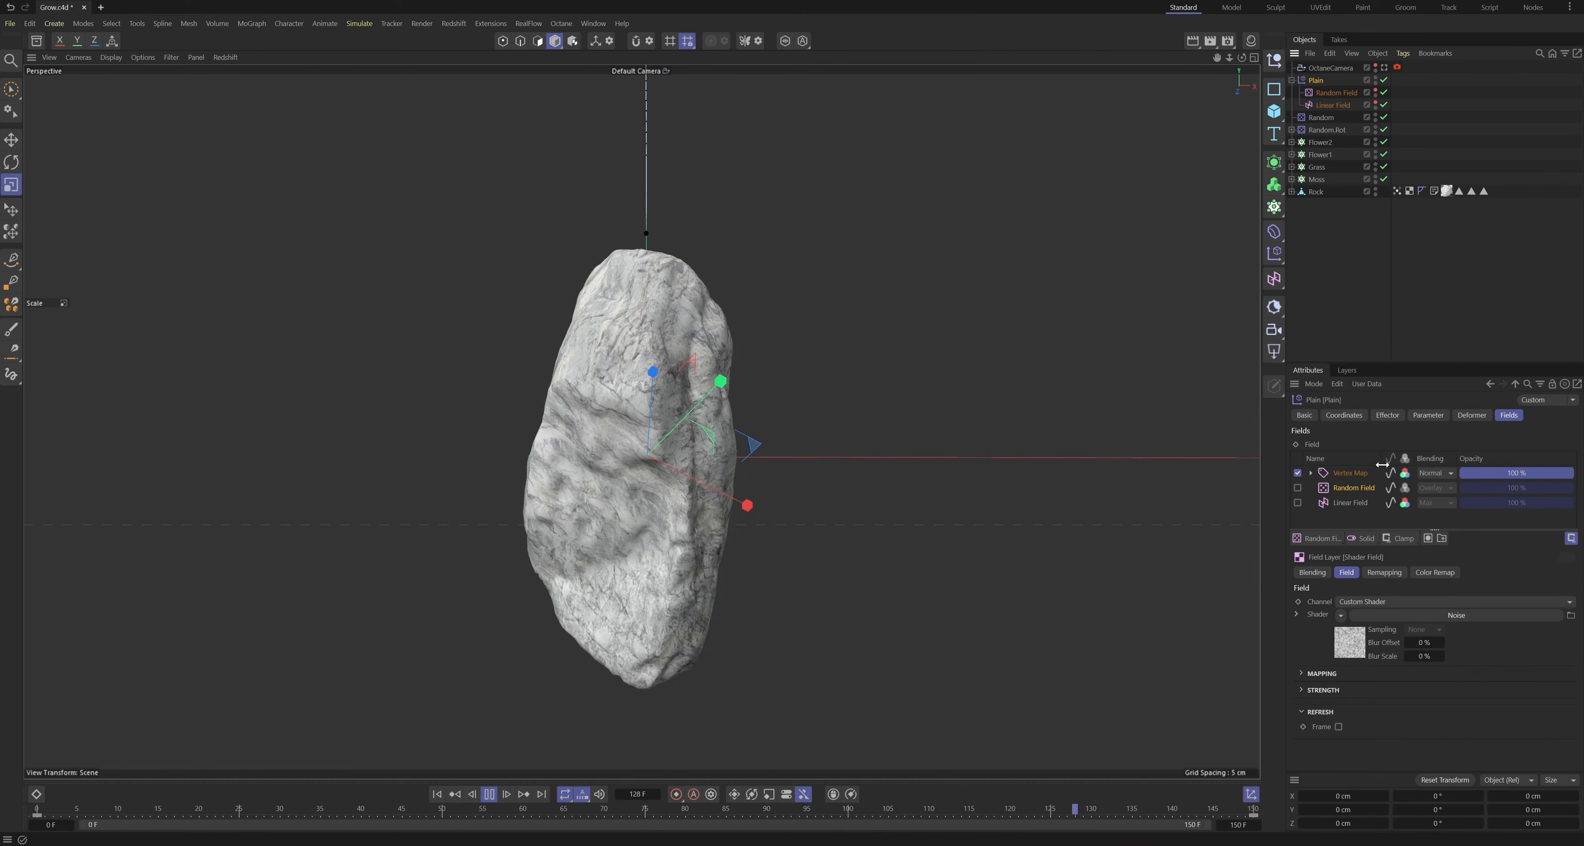
click(1402, 540)
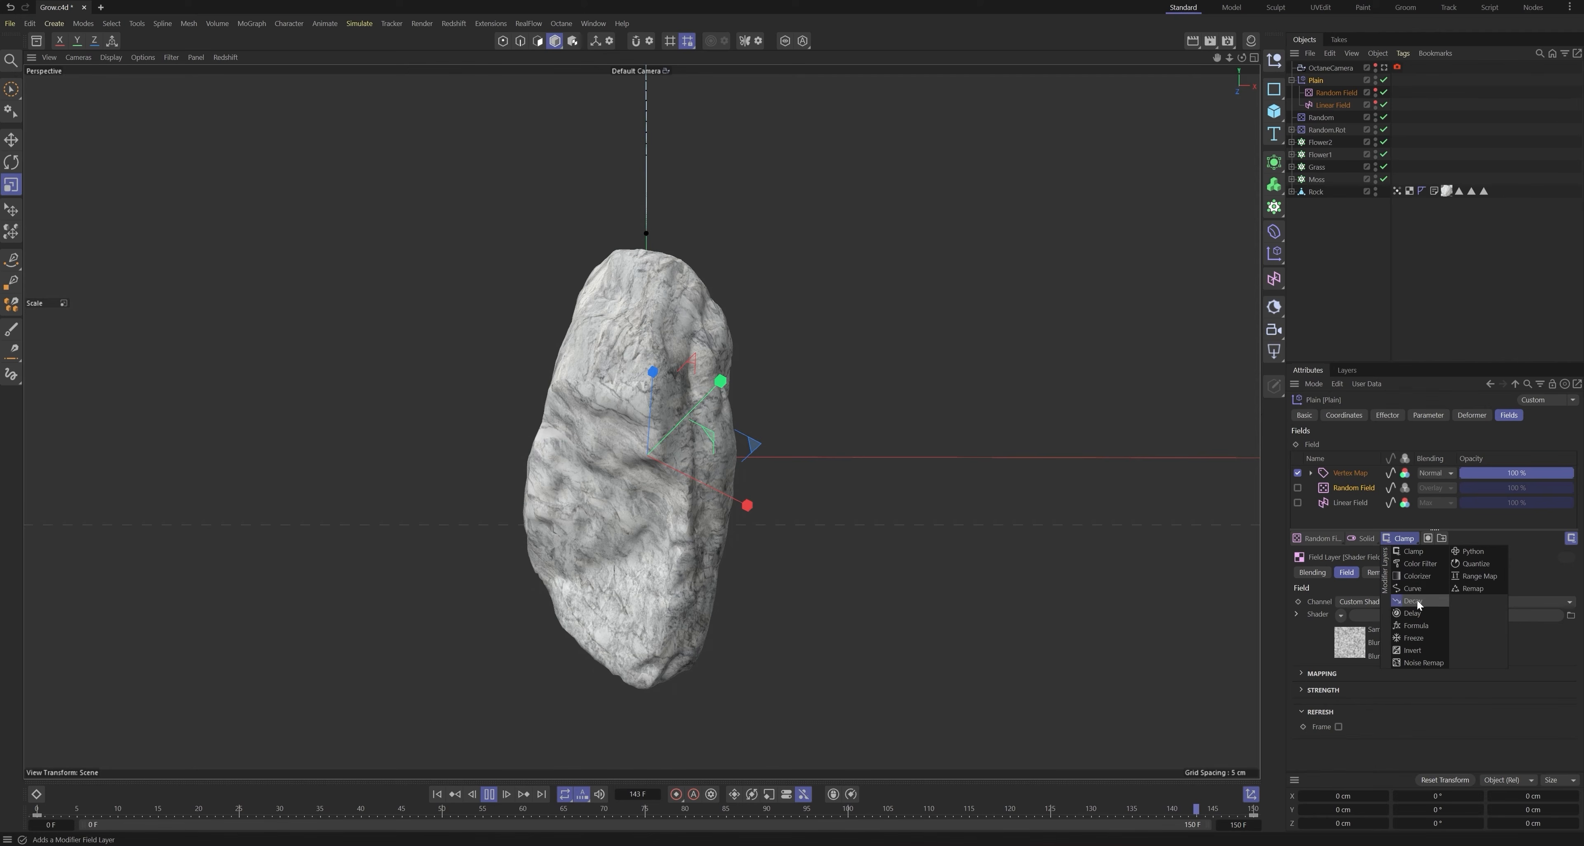
click(1415, 650)
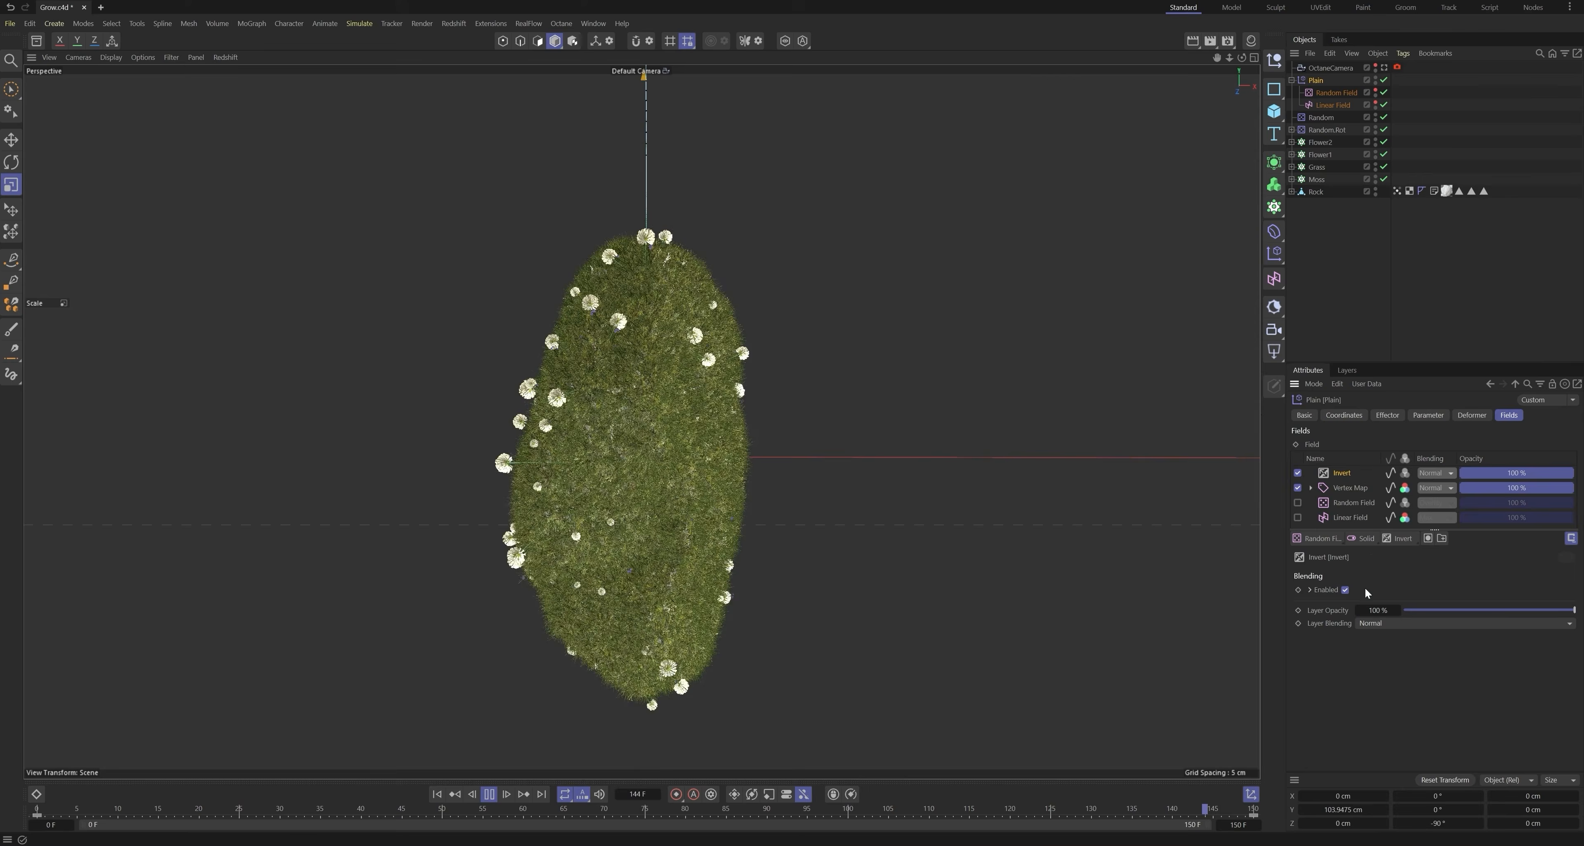
click(1332, 321)
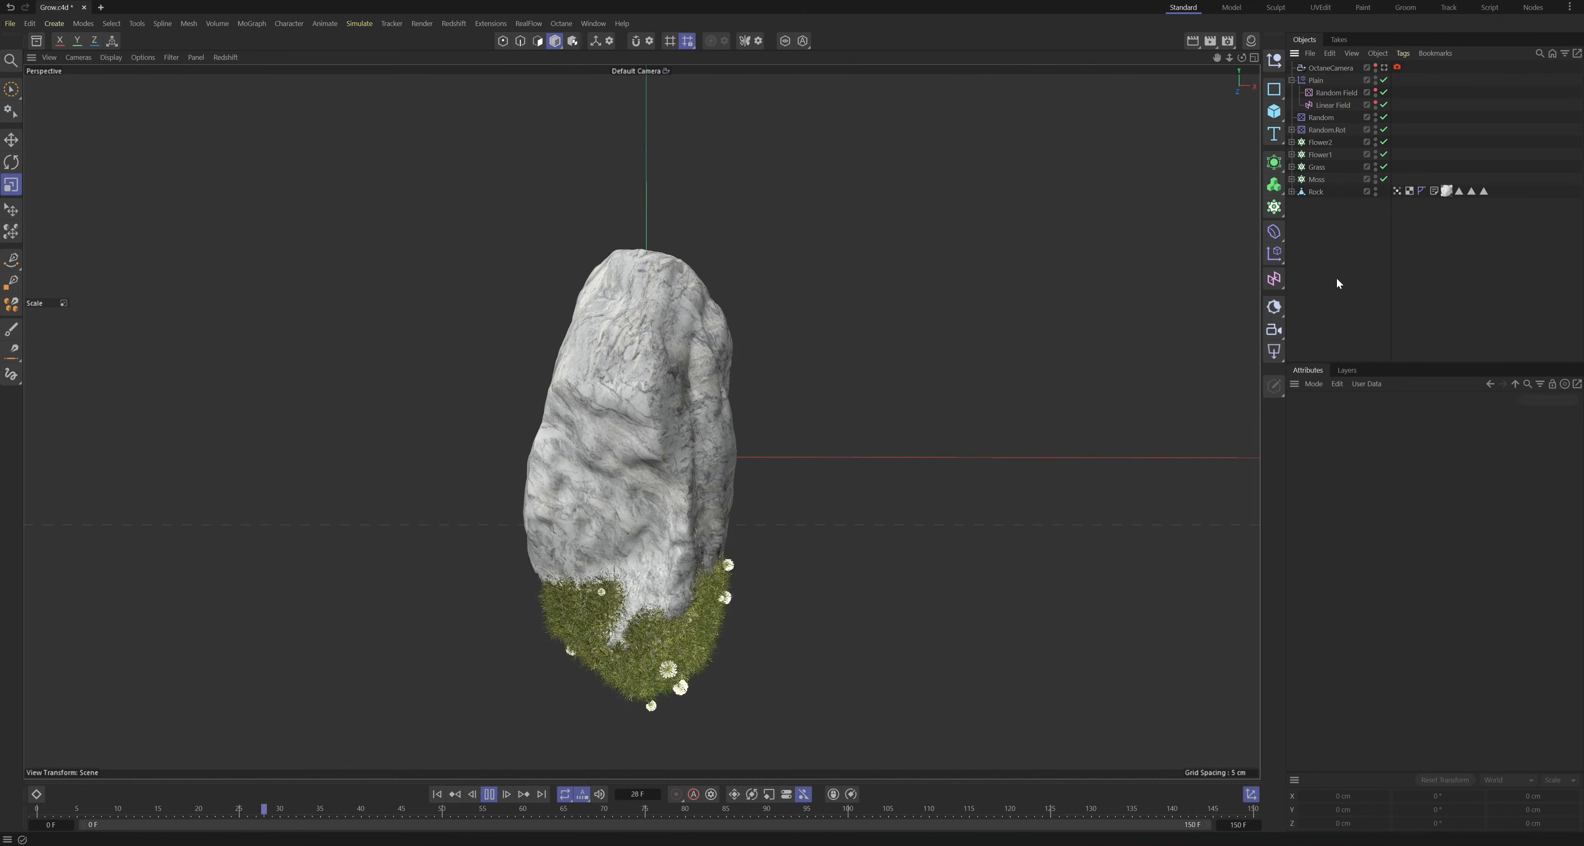
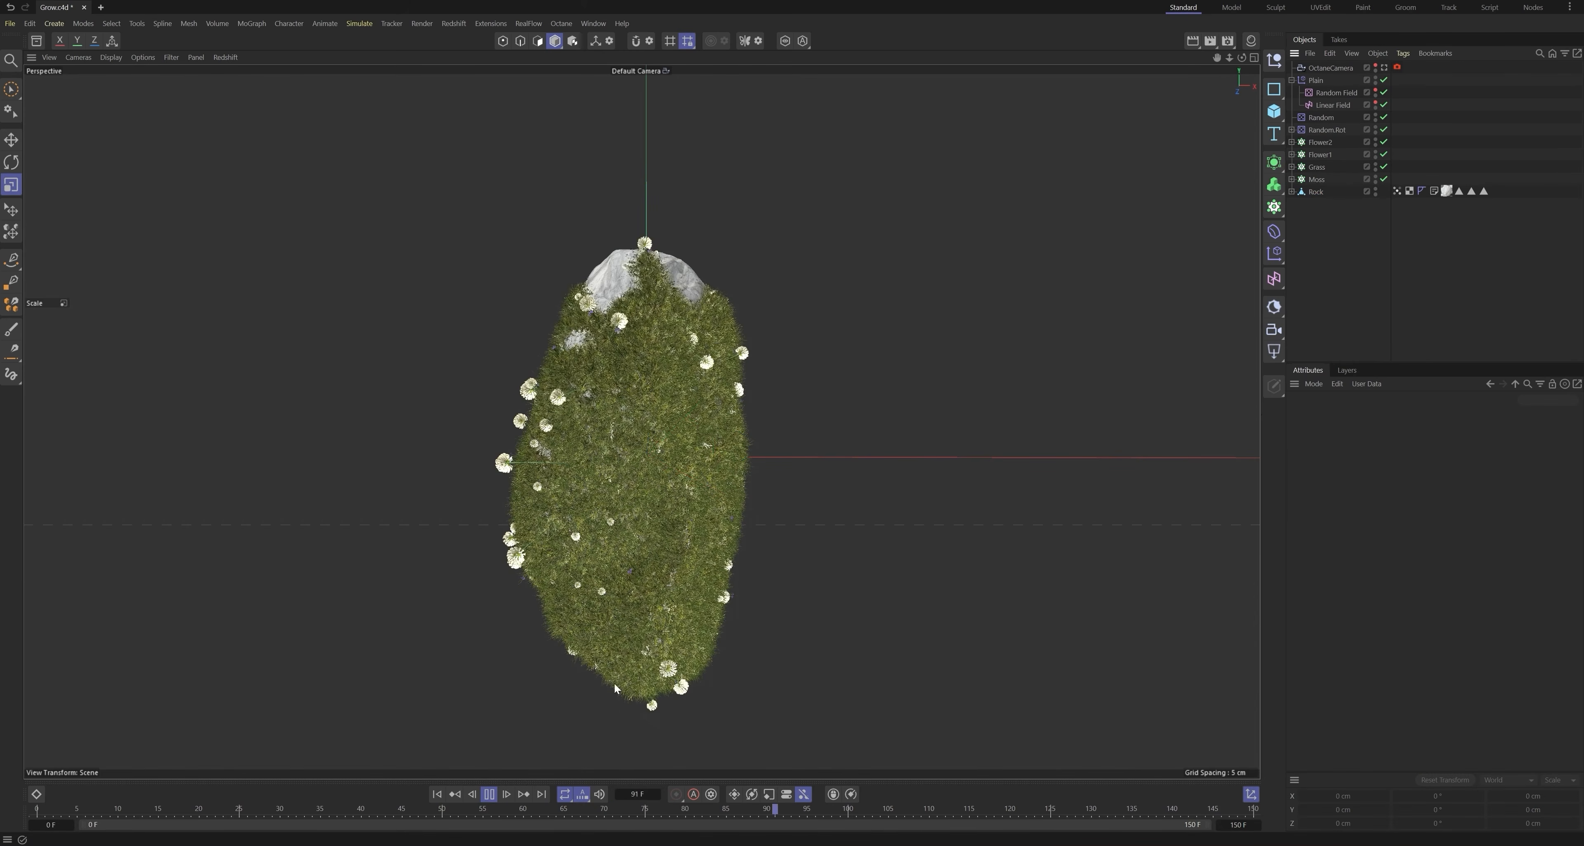
Step: Play the growth animation from the first frame to inspect how the moss and flowers spread over the rock
click(490, 794)
click(437, 794)
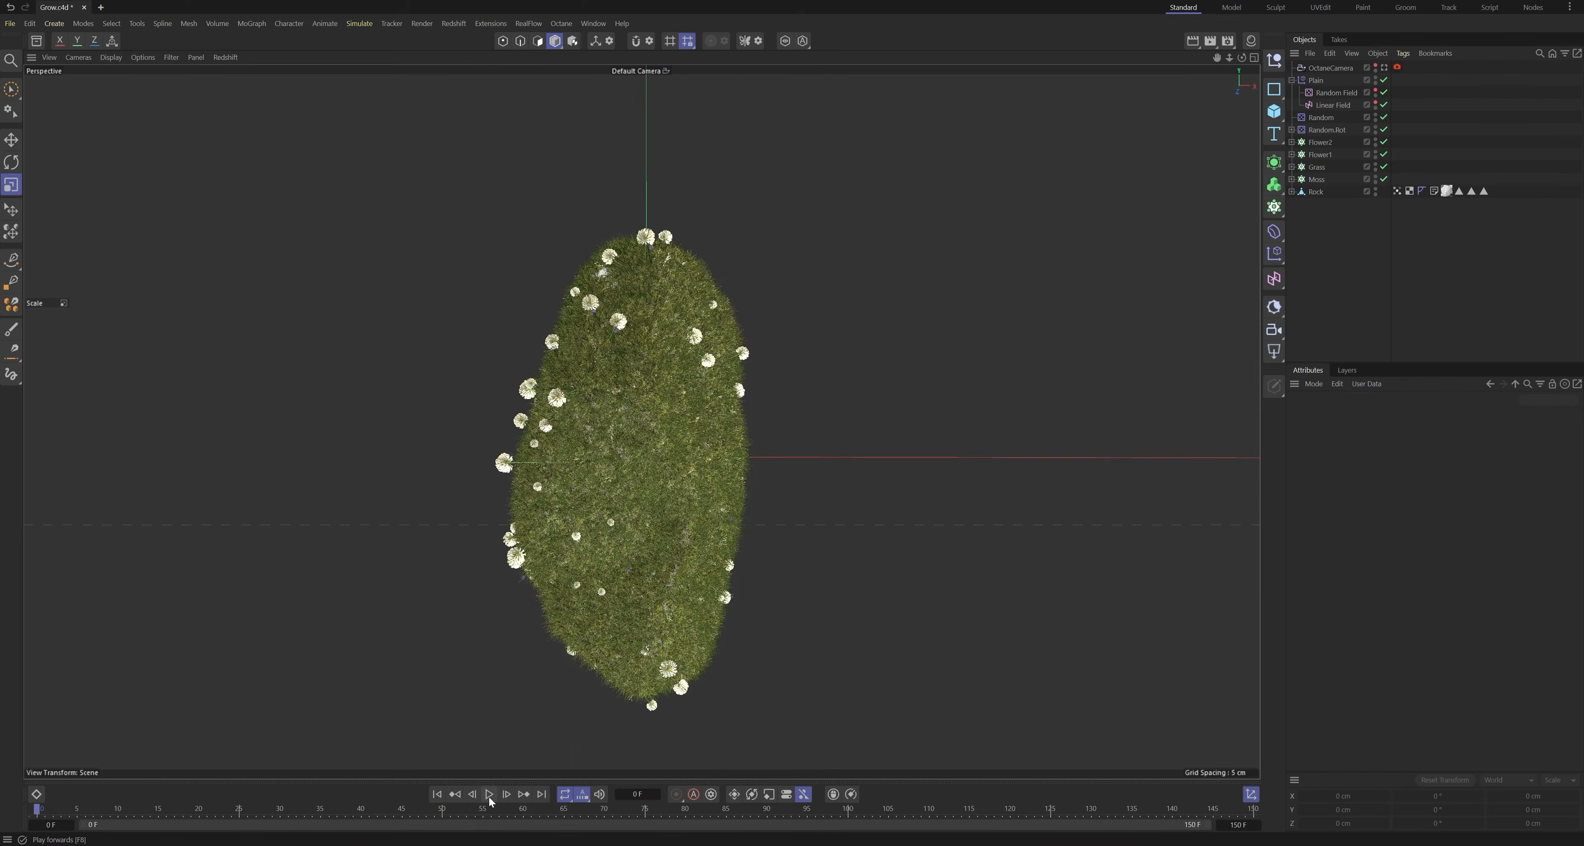
click(489, 794)
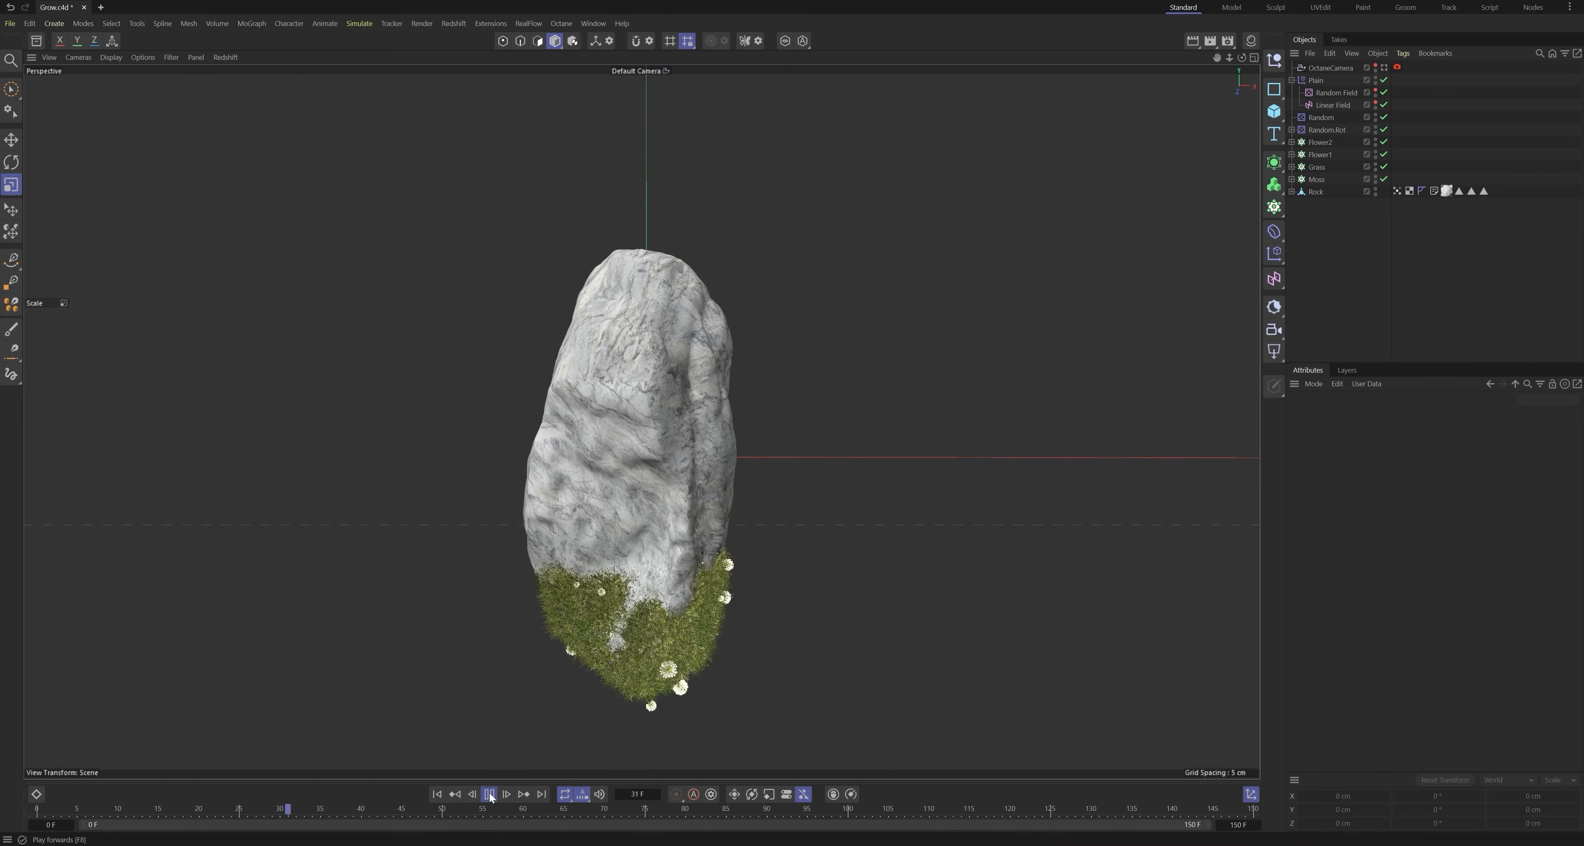
click(490, 798)
Step: Display the Rock's vertex map tag and play and scrub the timeline to examine how it drives the growth
click(1397, 191)
click(490, 794)
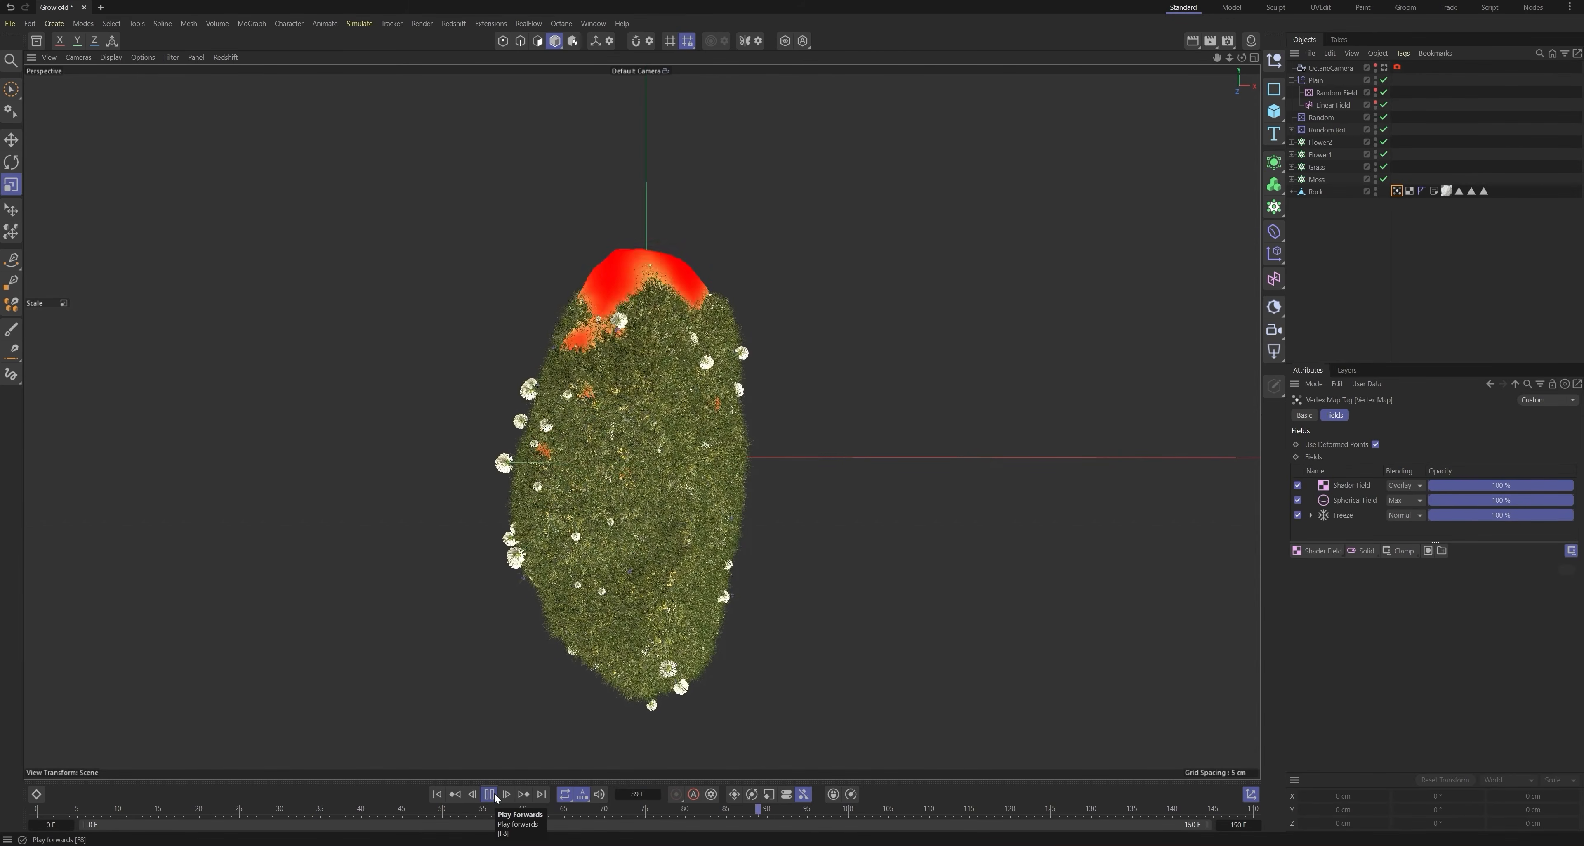
click(490, 794)
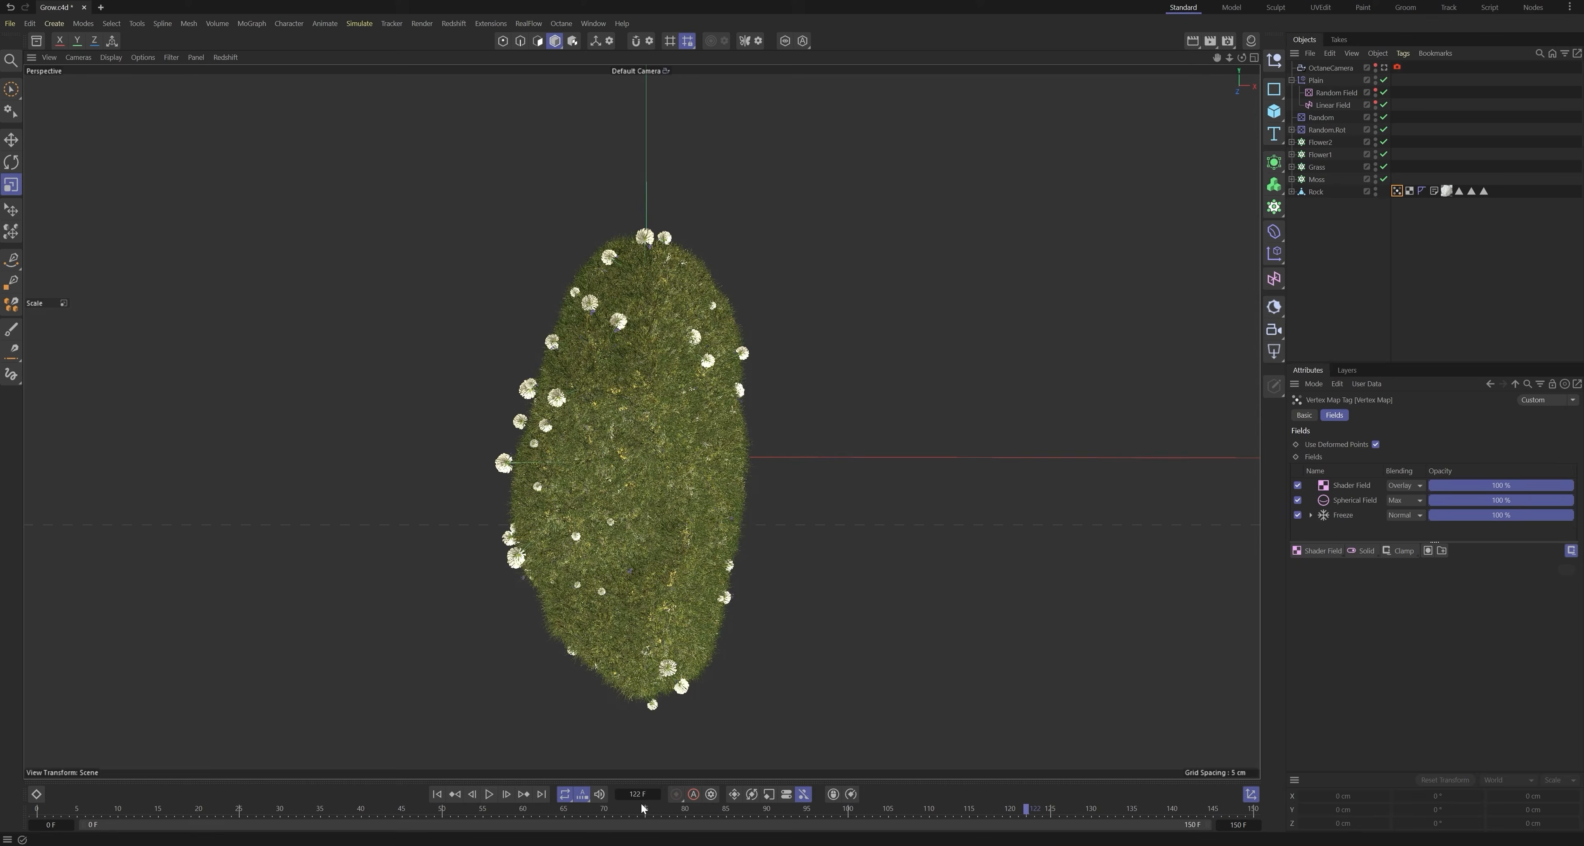
click(437, 794)
click(489, 794)
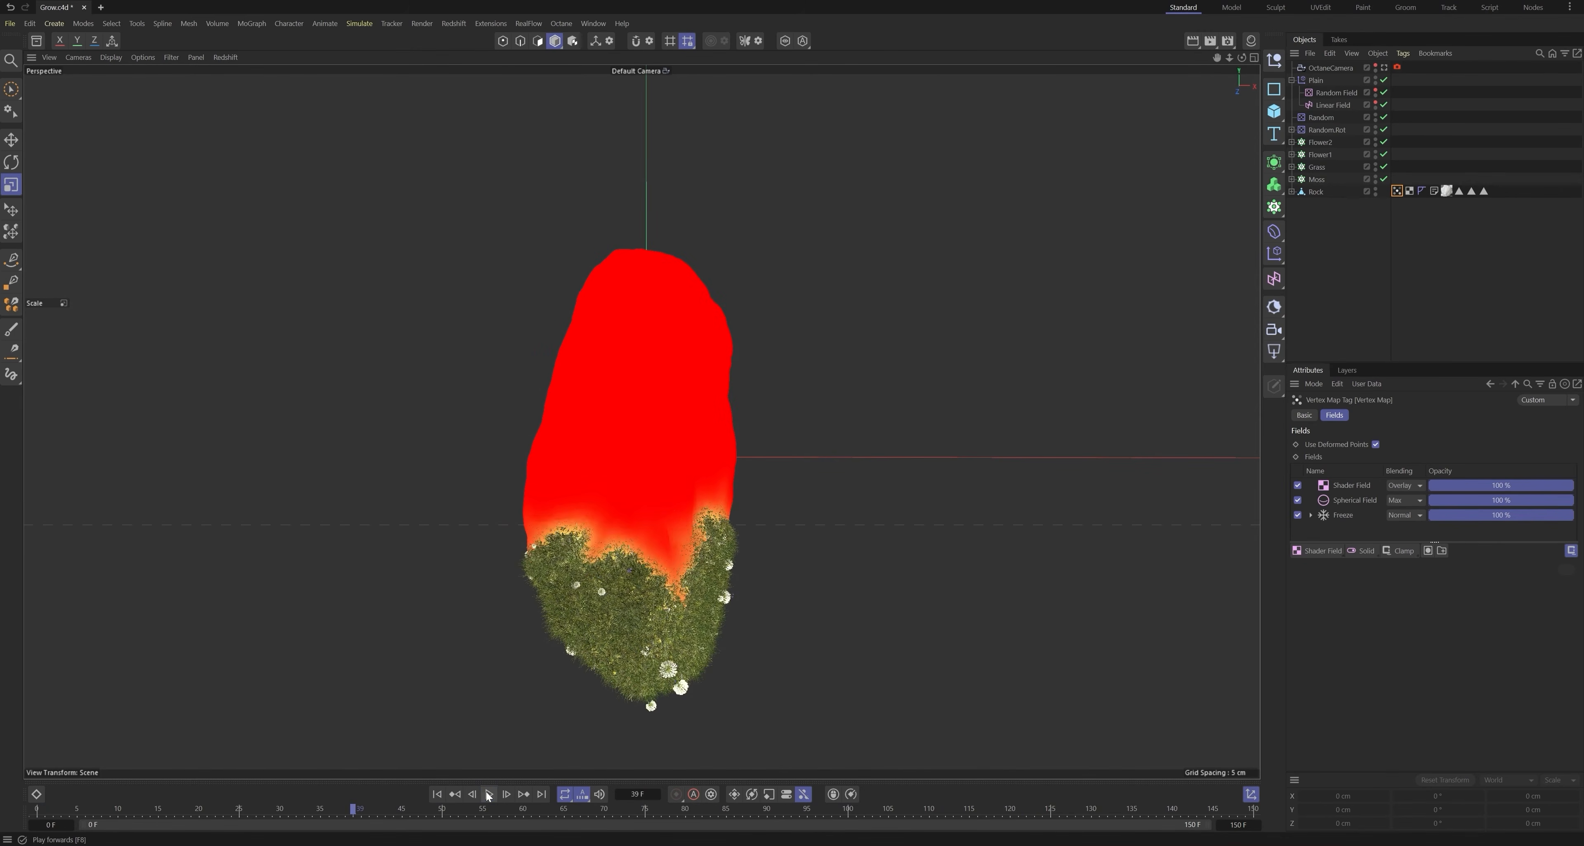
drag(370, 812, 549, 772)
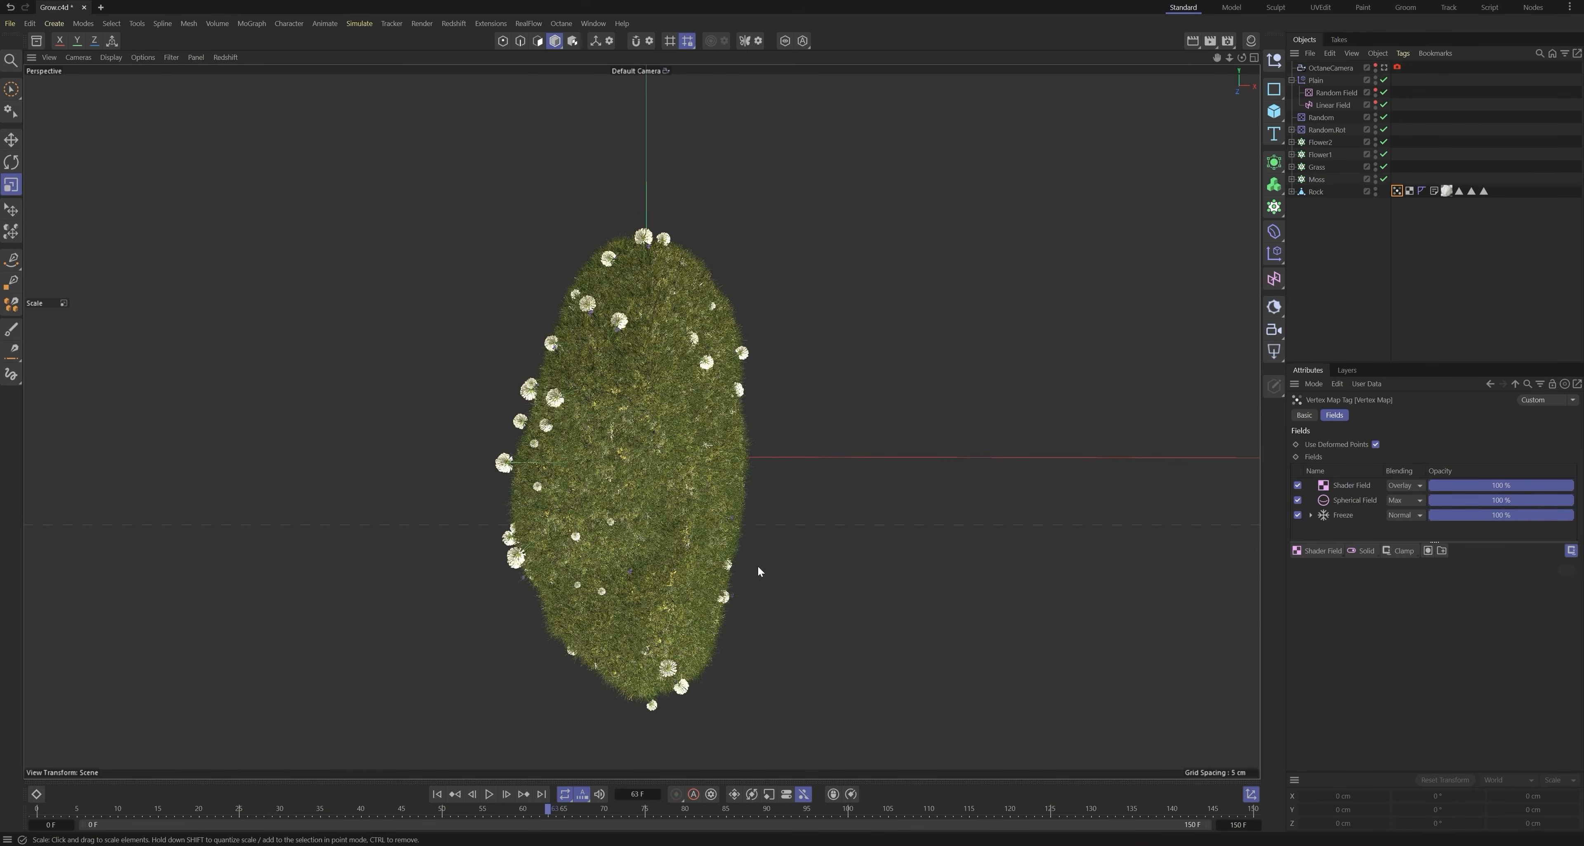
click(442, 794)
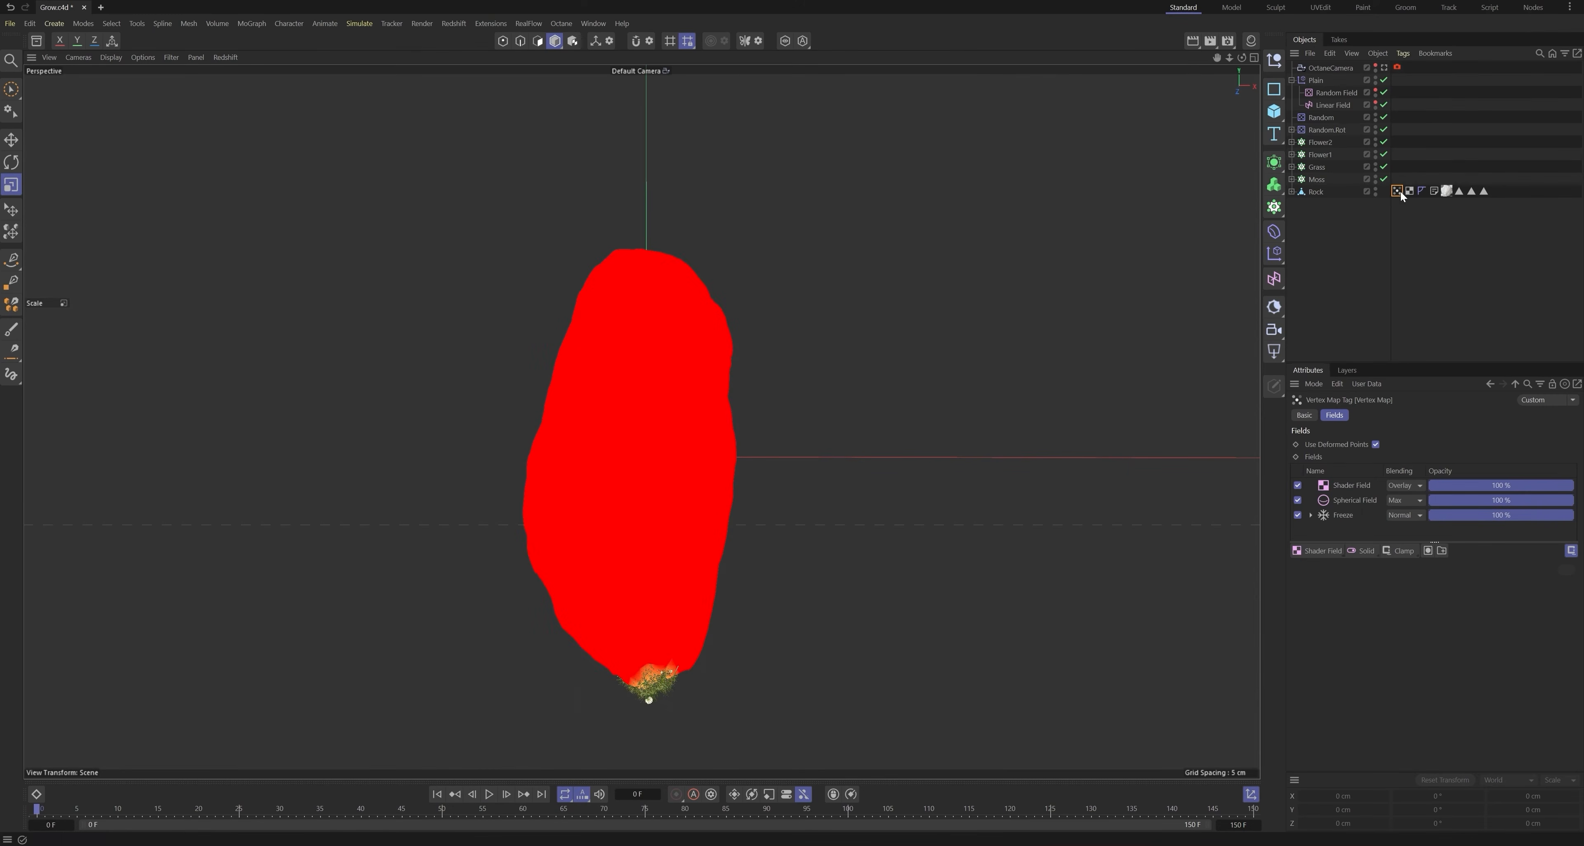
Step: Bake the Rock object as Alembic and hide the original Rock in both the viewport and the render
right_click(1317, 193)
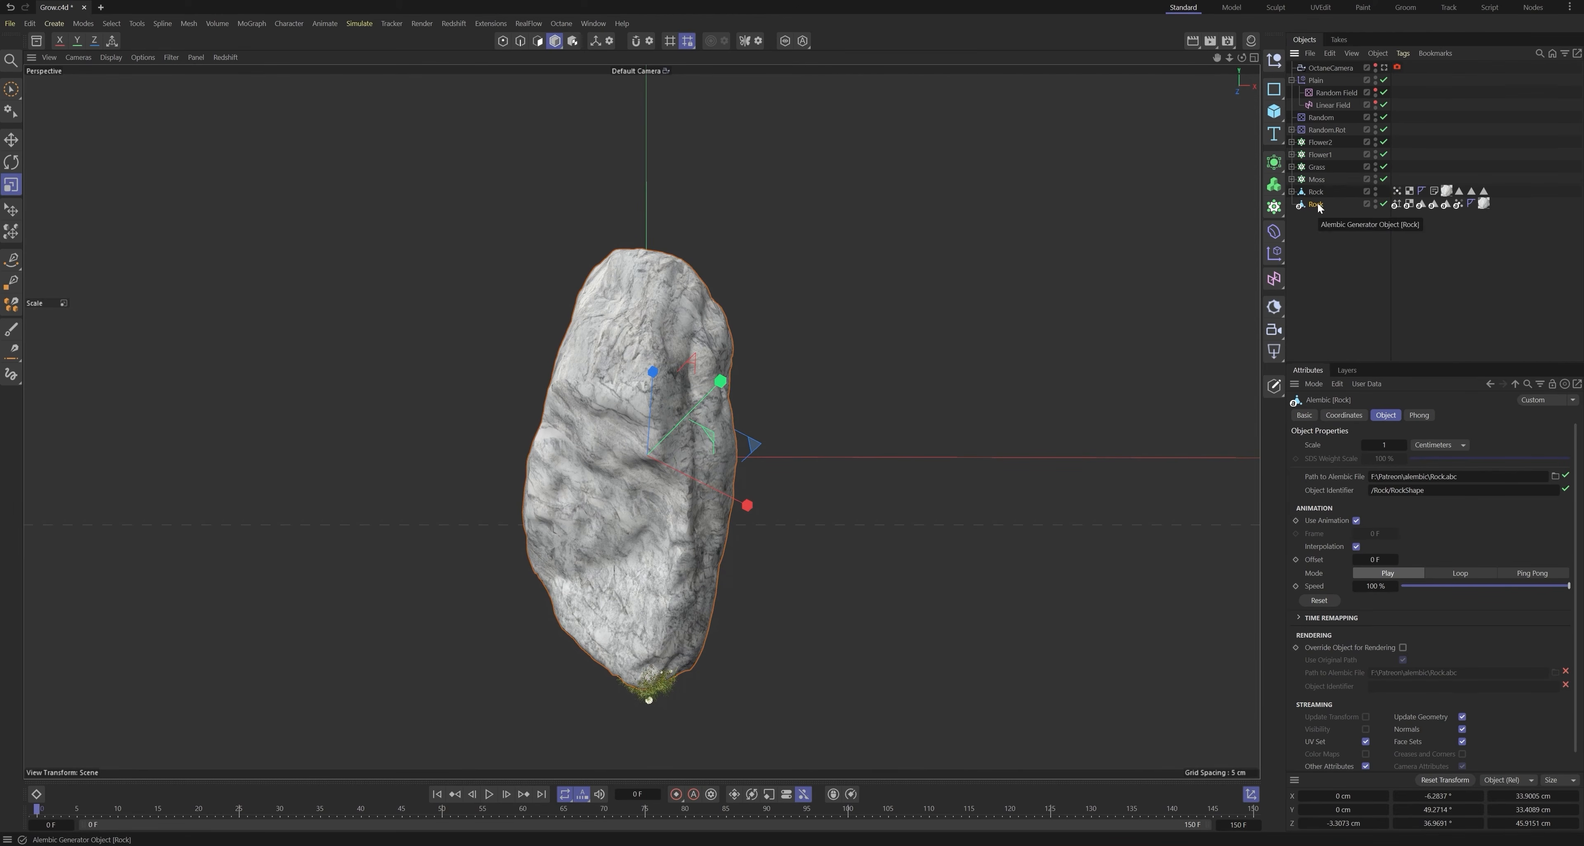
double_click(1375, 189)
click(1375, 195)
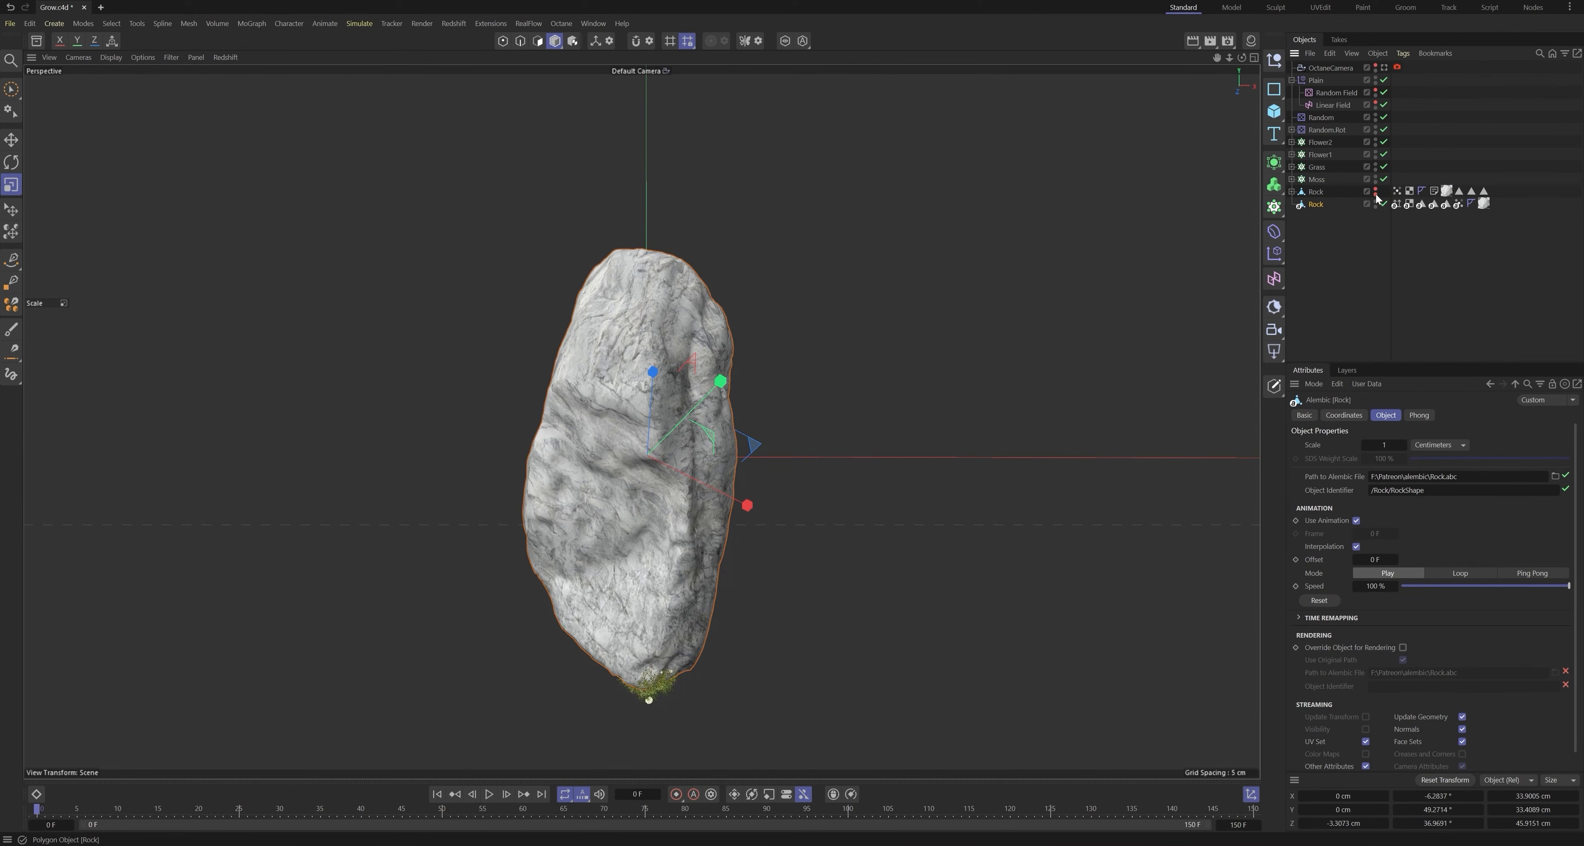
Step: Display the baked Rock's vertex map and check it in playback with the Moss, Grass, Flower1 and Flower2 cloners temporarily disabled
double_click(1460, 205)
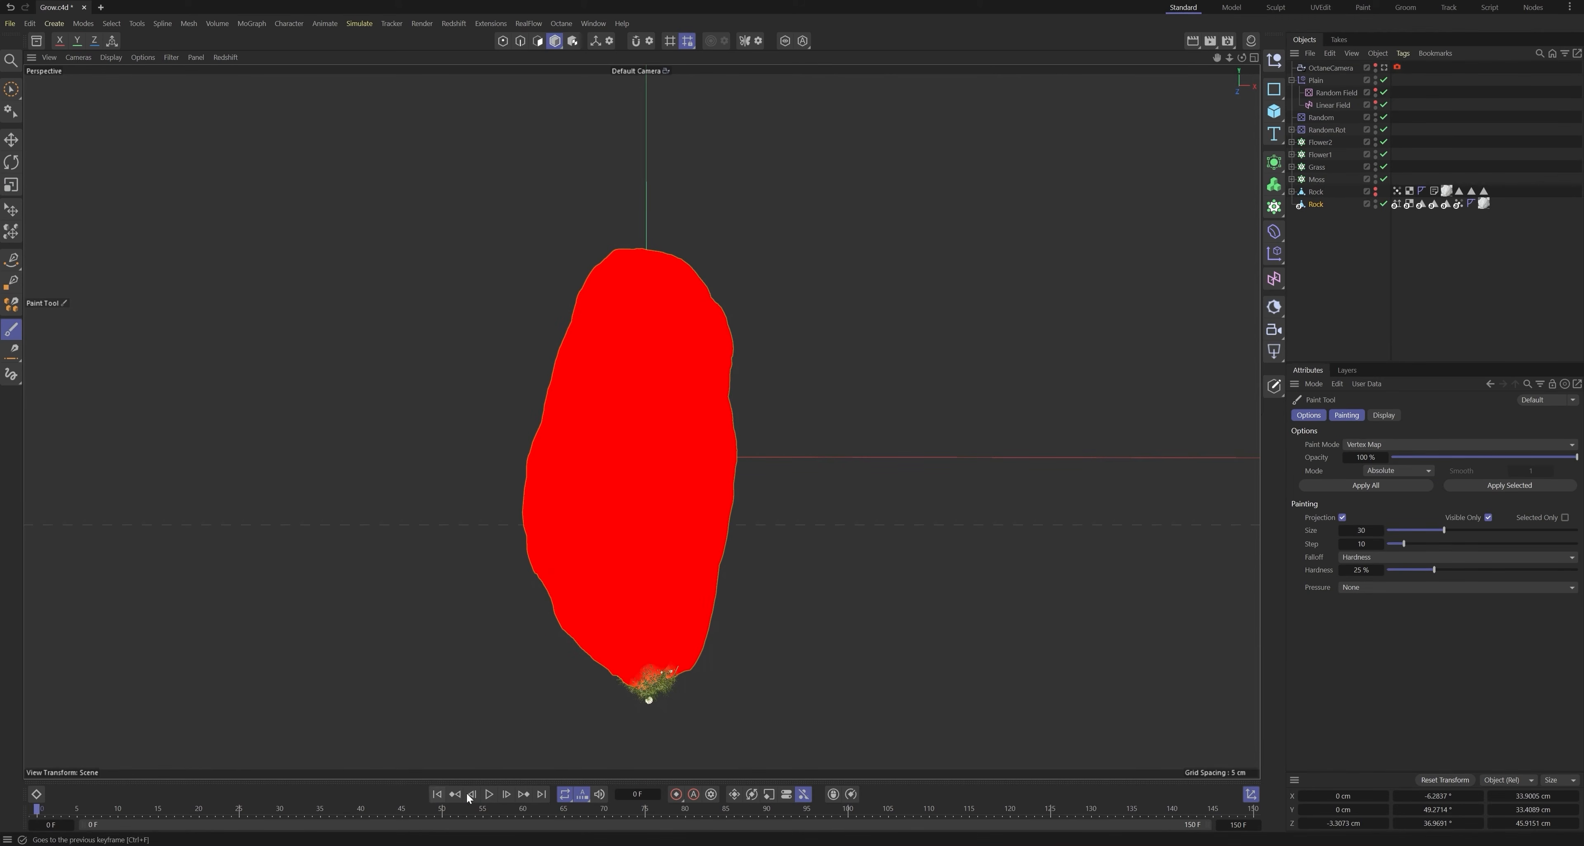
click(489, 794)
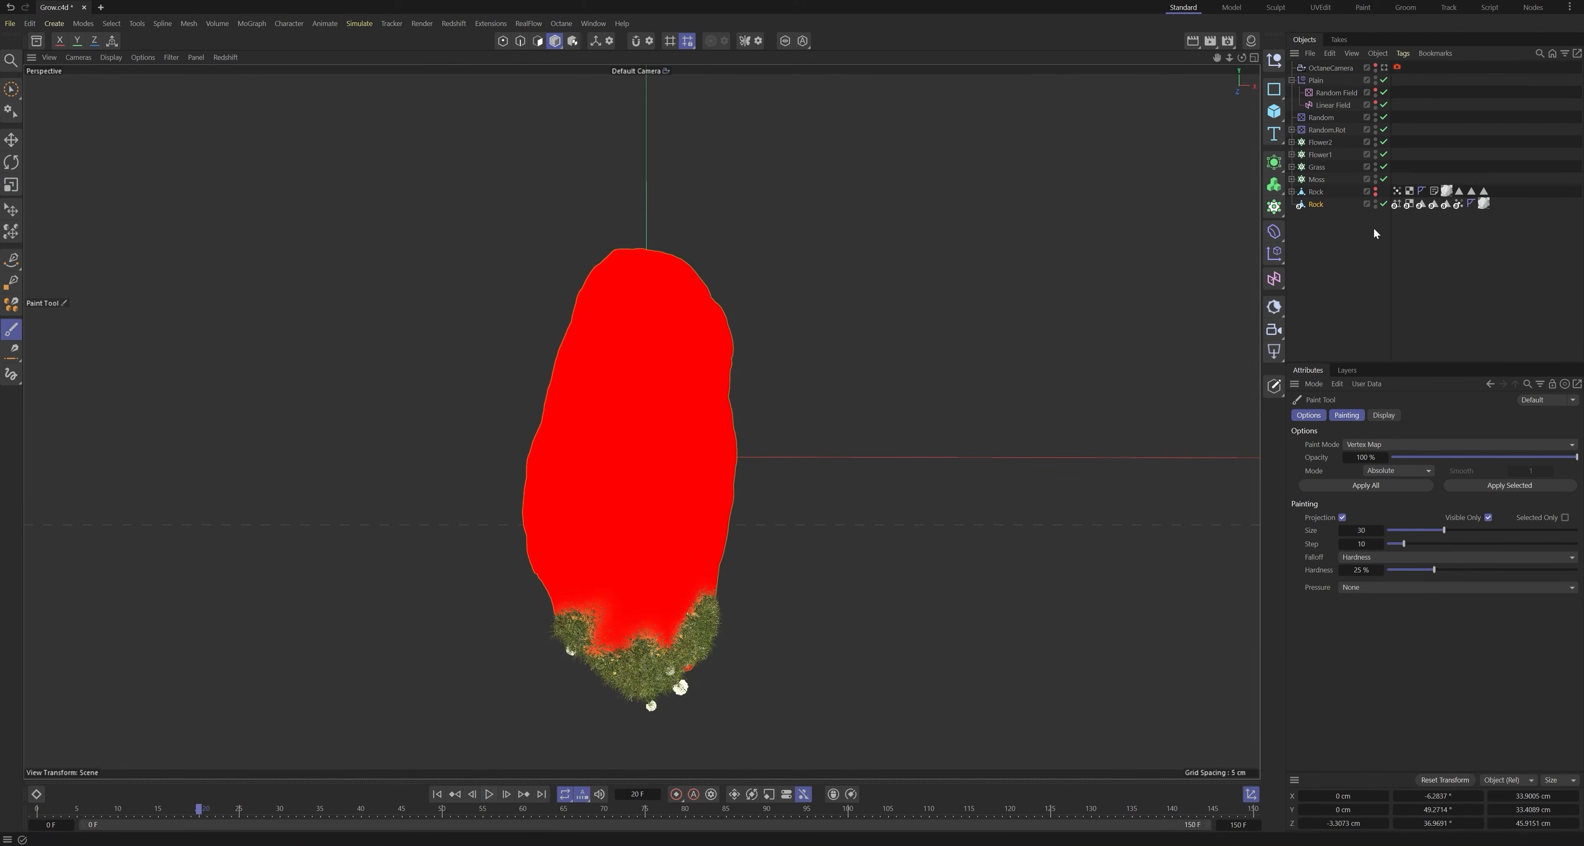
drag(1391, 178, 1407, 178)
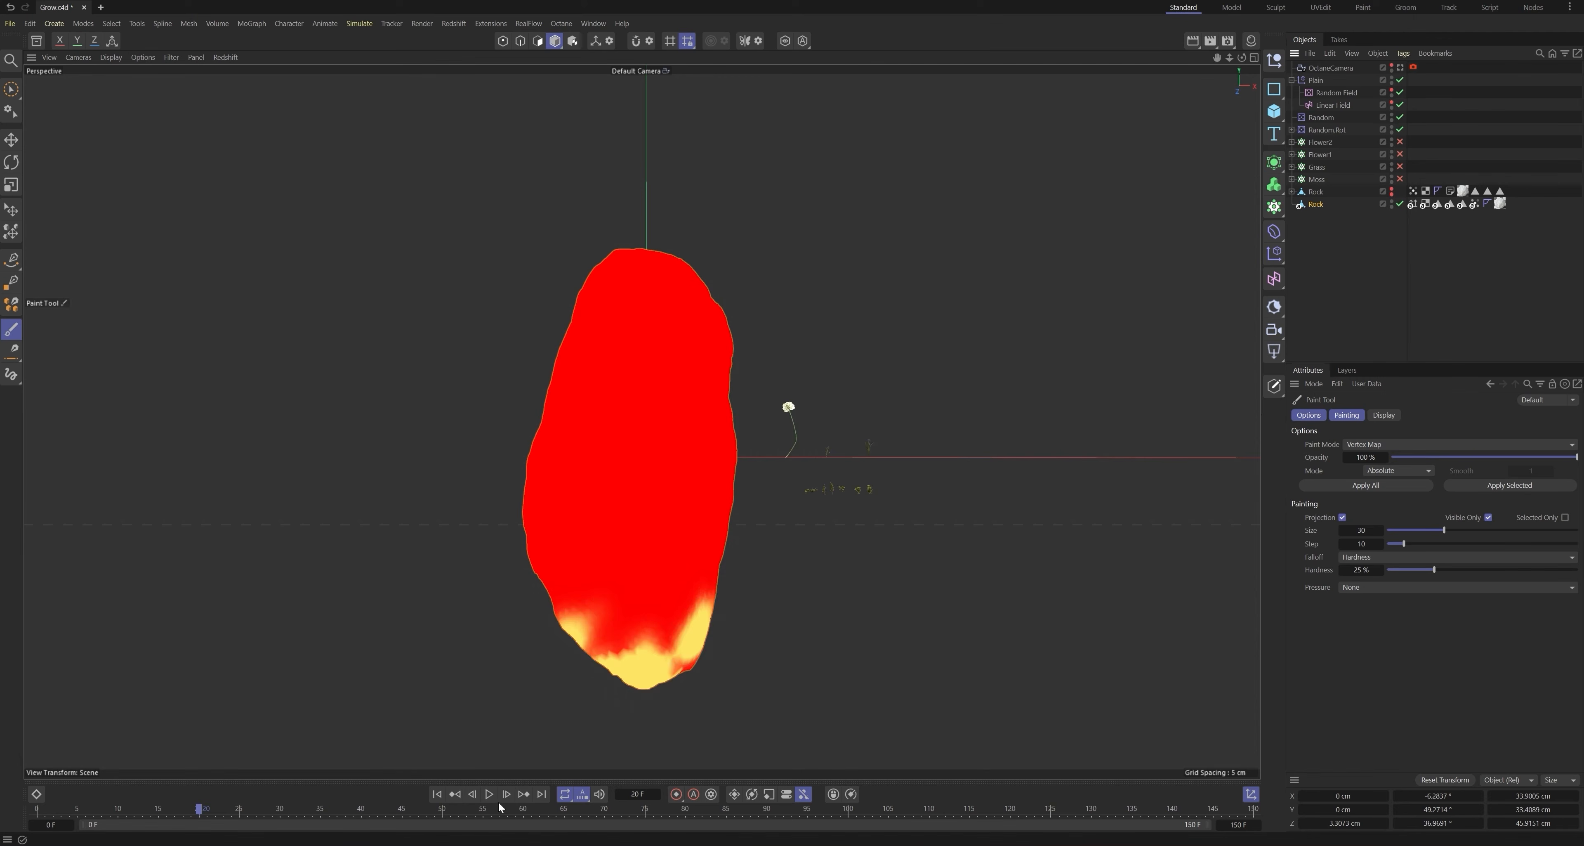
click(488, 793)
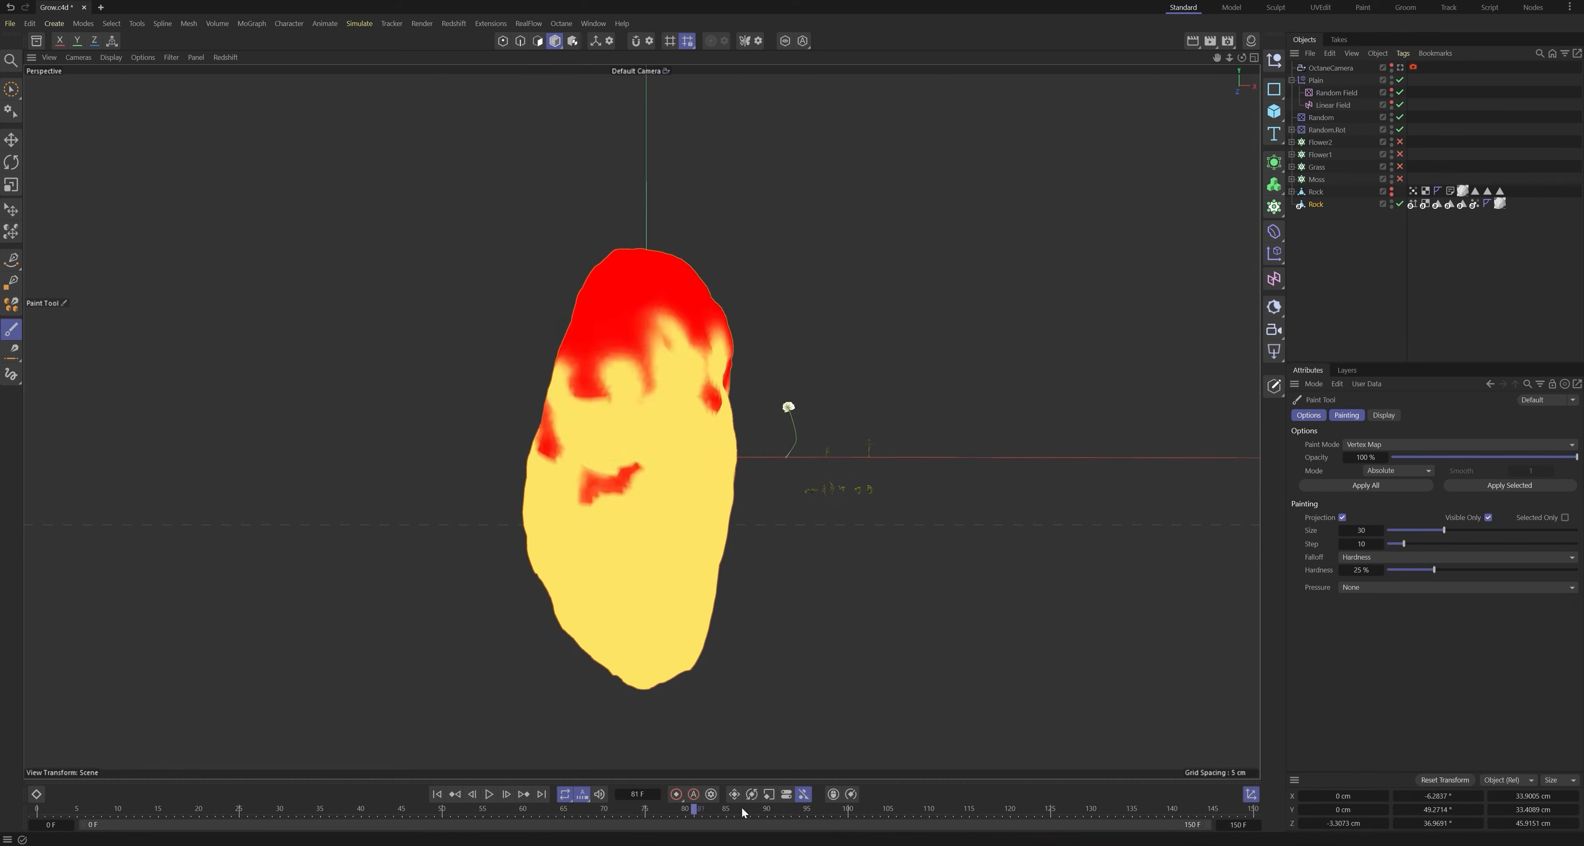
drag(742, 813, 319, 813)
drag(1401, 179, 1400, 142)
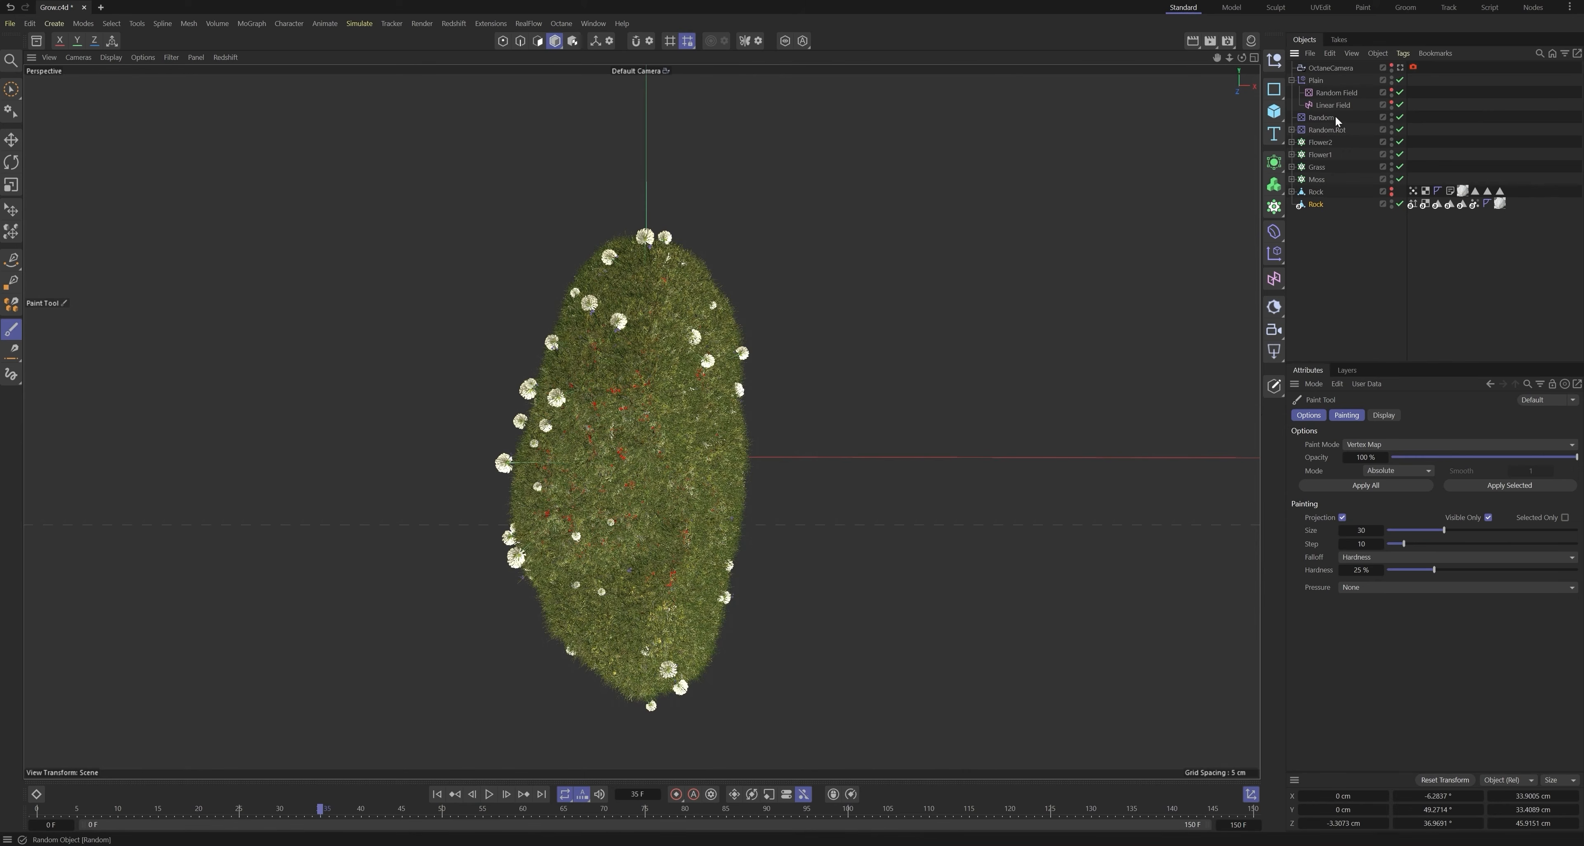
Step: In the Plain effector's fields, disable the old Vertex Map layer and add the Alembic Rock's vertex map below Invert
click(1316, 80)
click(1298, 487)
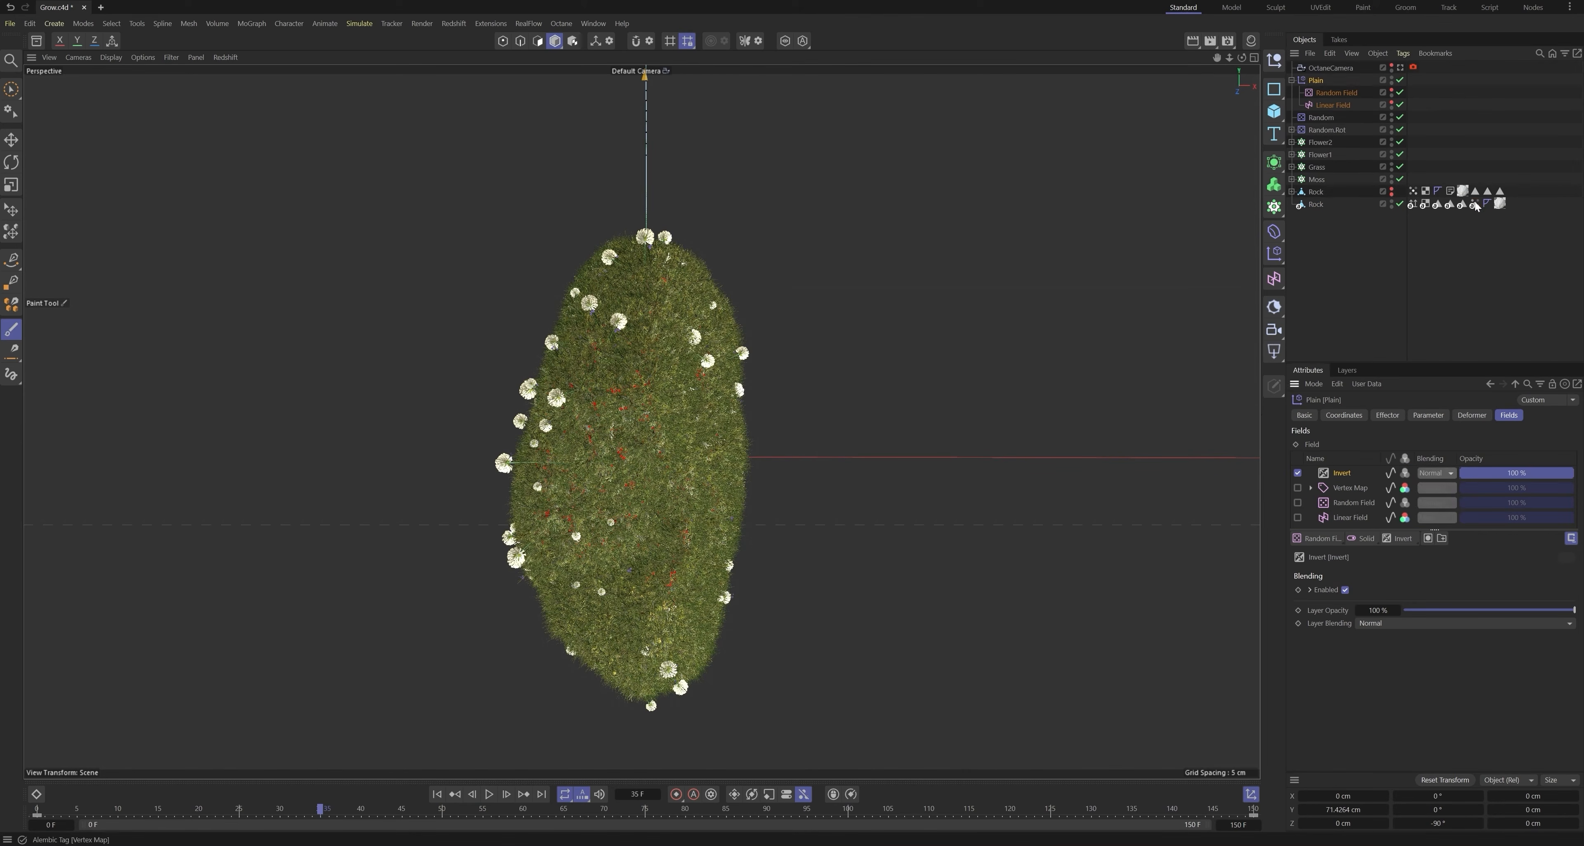
drag(1476, 206, 1344, 489)
Step: Play and scrub the animation to check that the growth follows the baked vertex map
click(455, 793)
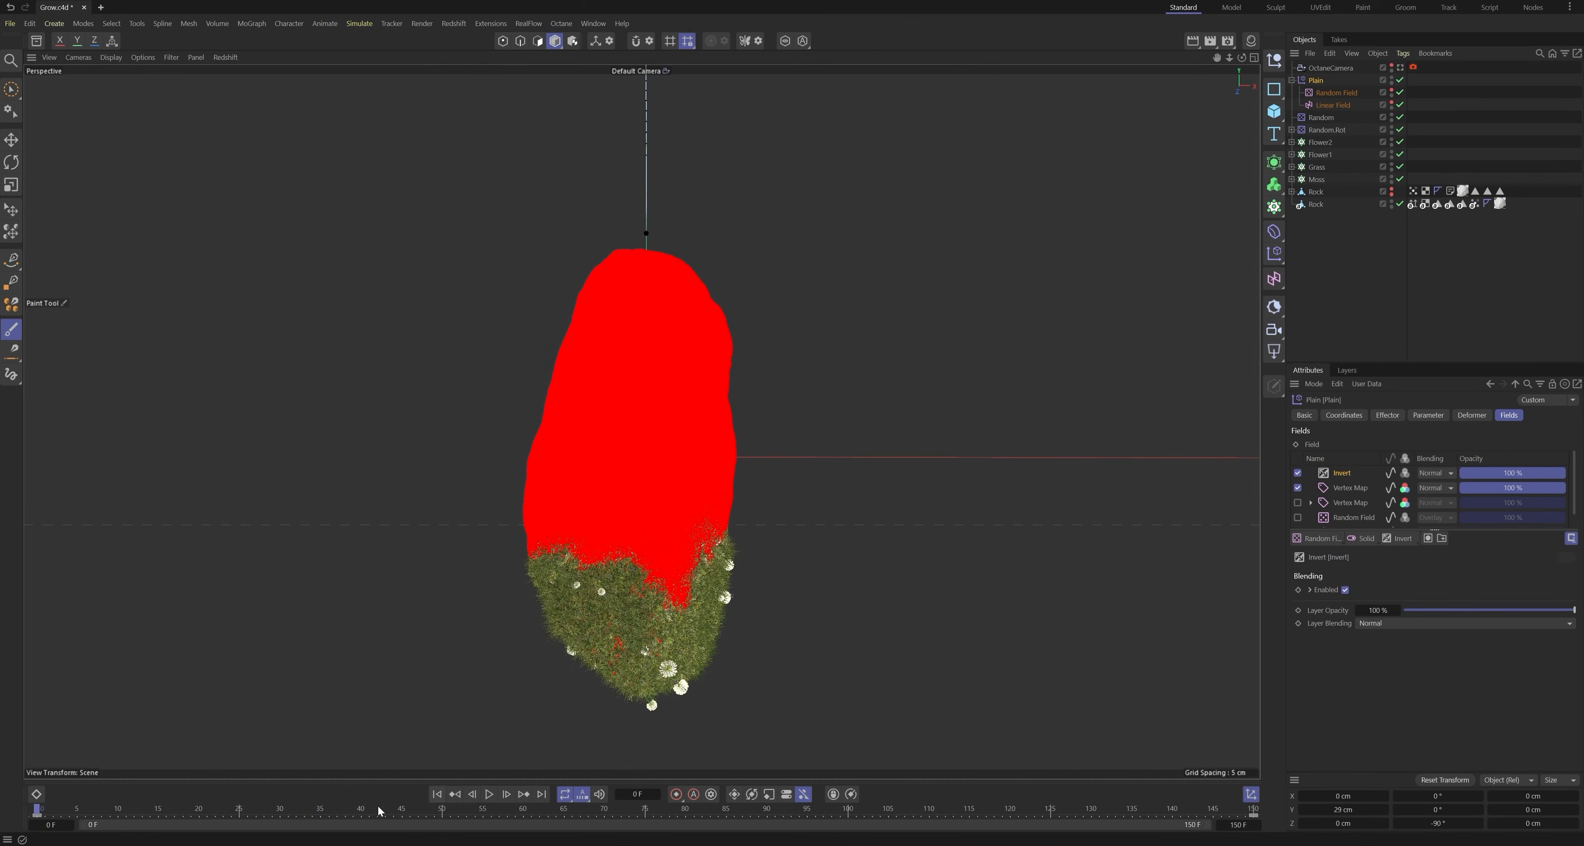
click(489, 793)
click(486, 797)
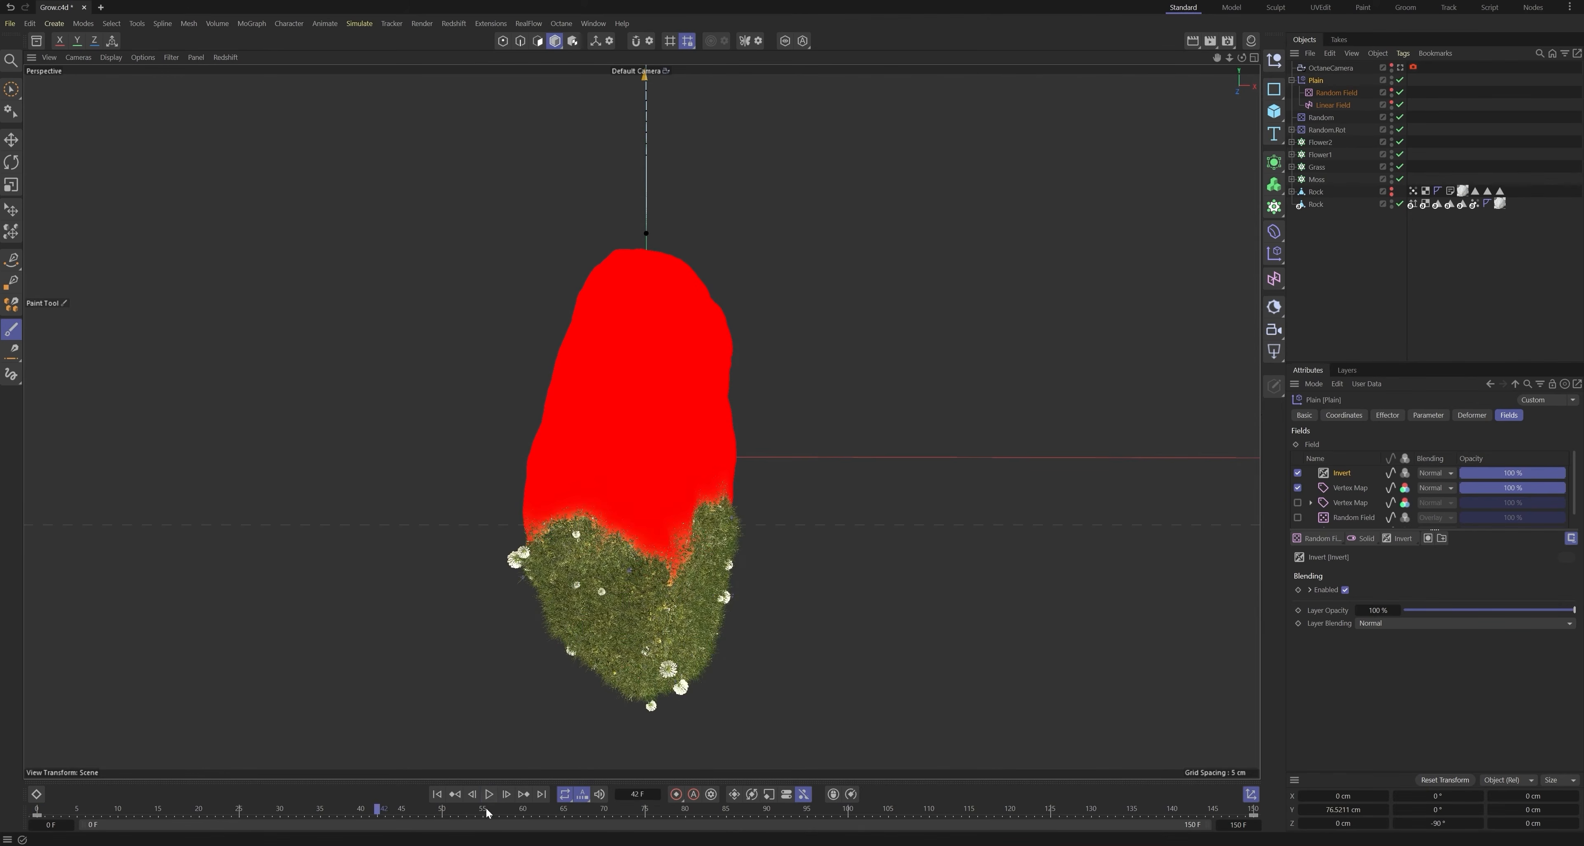
drag(488, 808, 524, 807)
click(1348, 272)
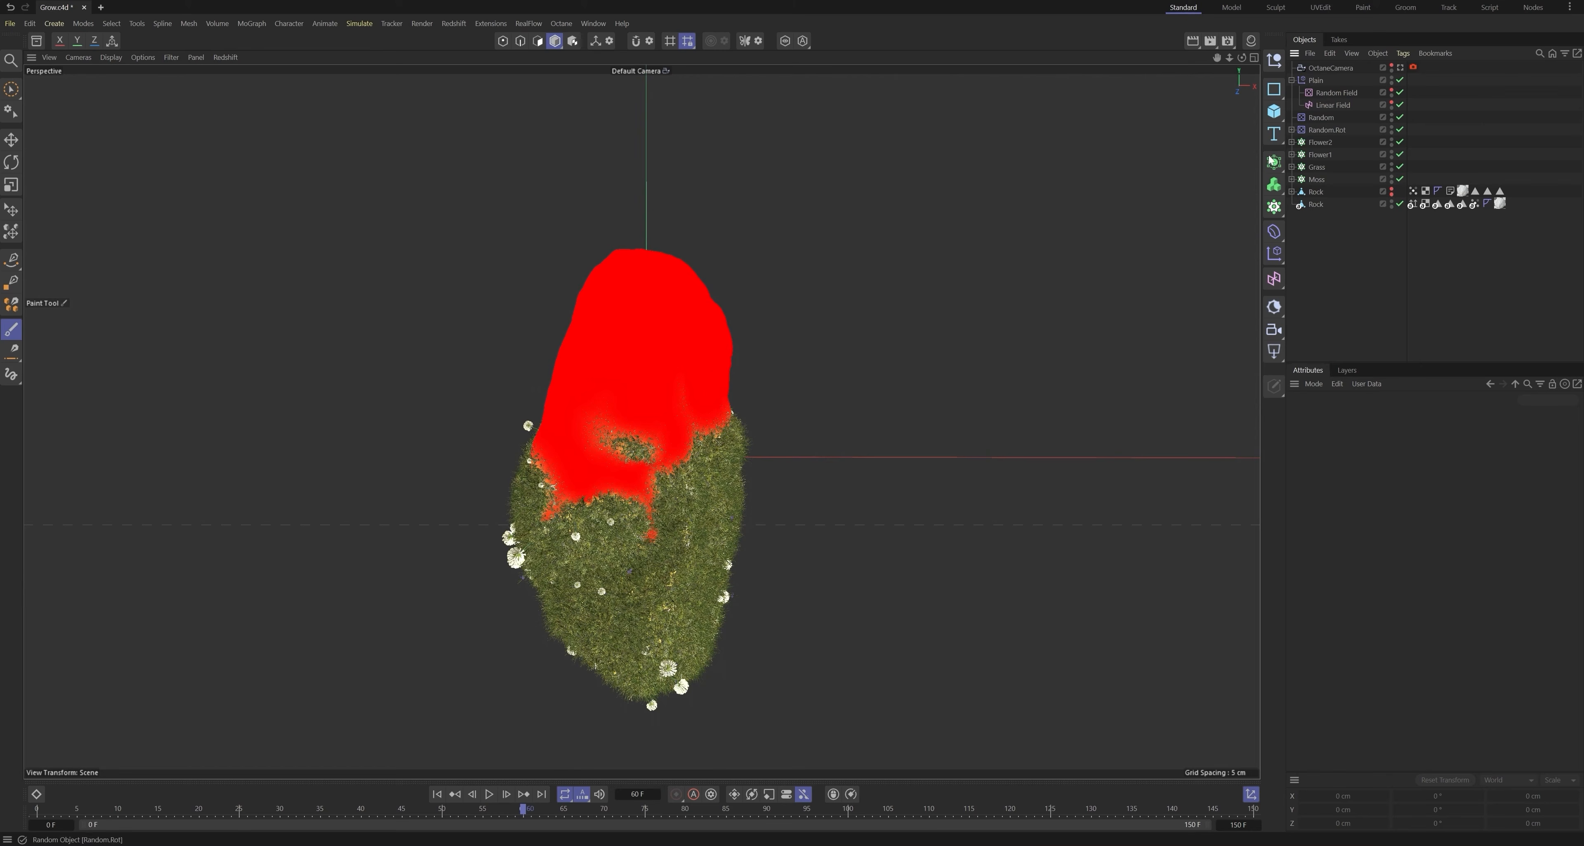
click(489, 793)
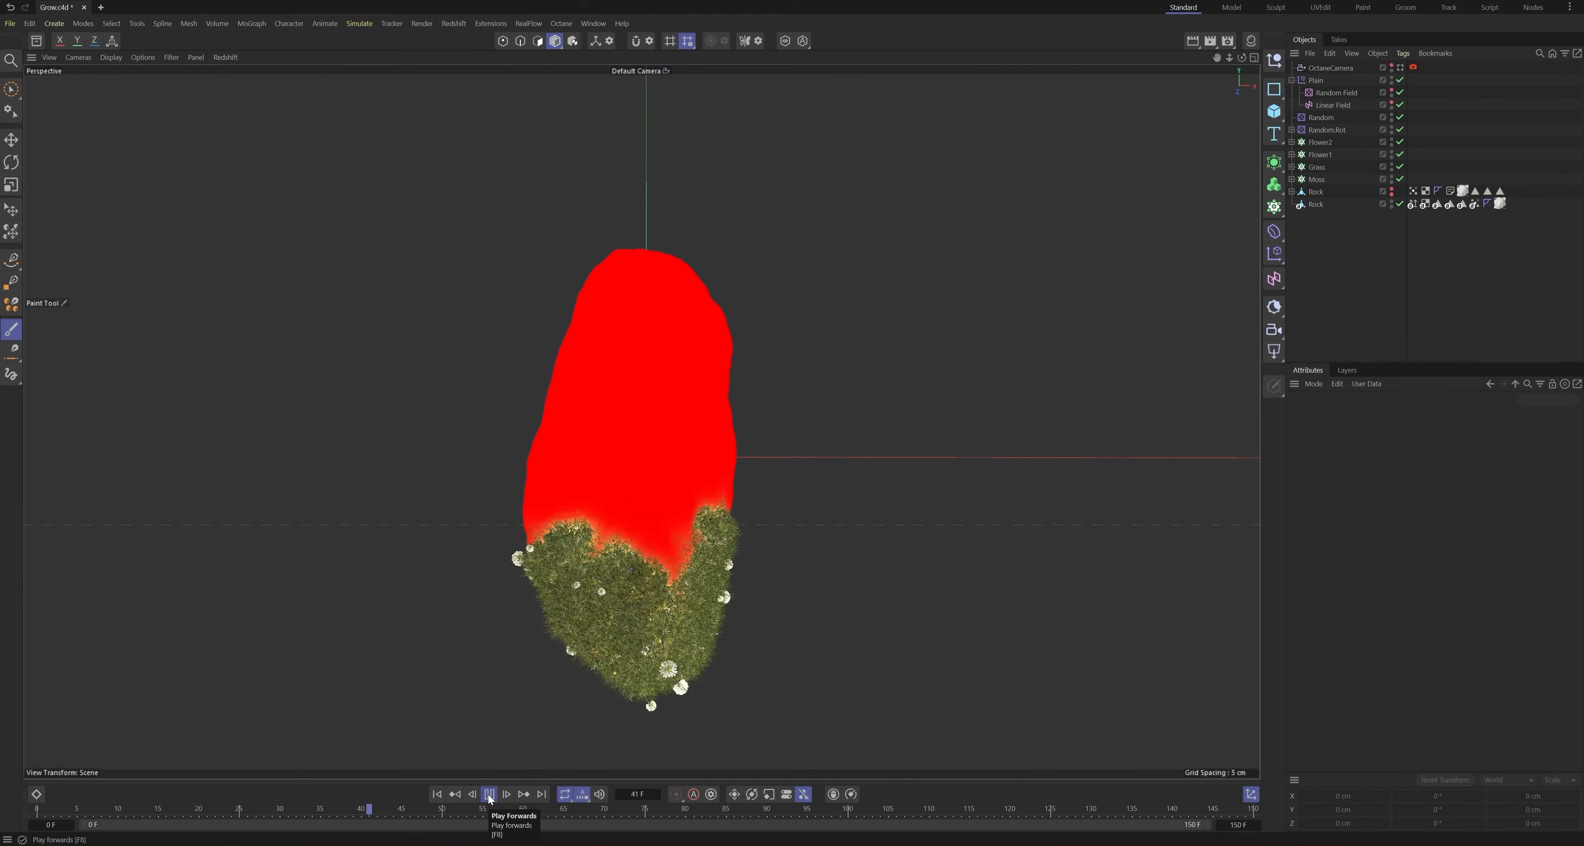
click(489, 793)
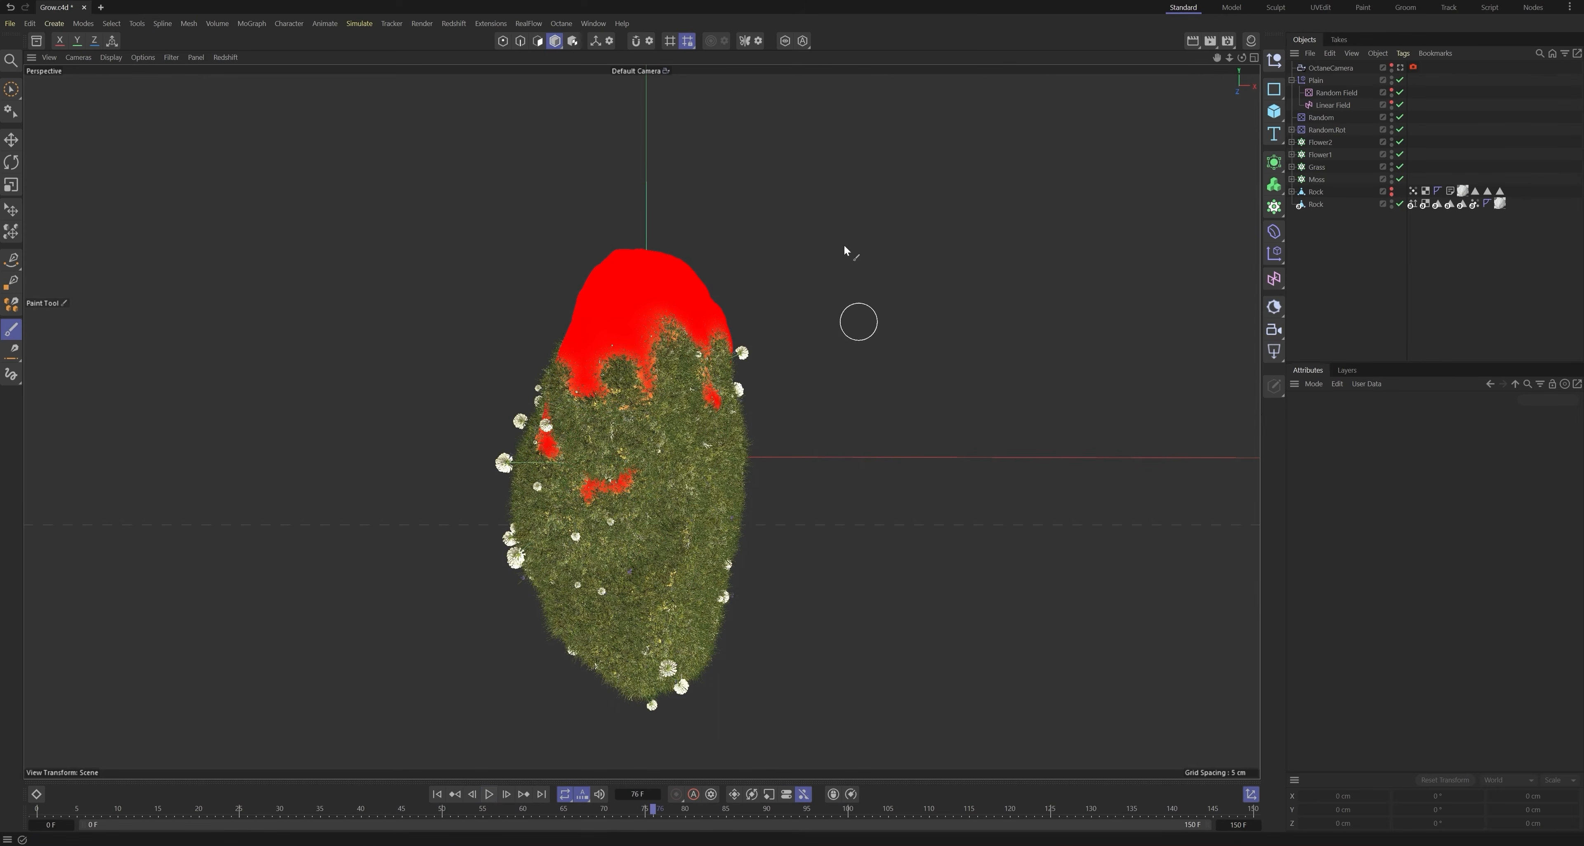
Step: Leave the Paint tool for the Move tool and clear the vertex map display from the rock
click(10, 141)
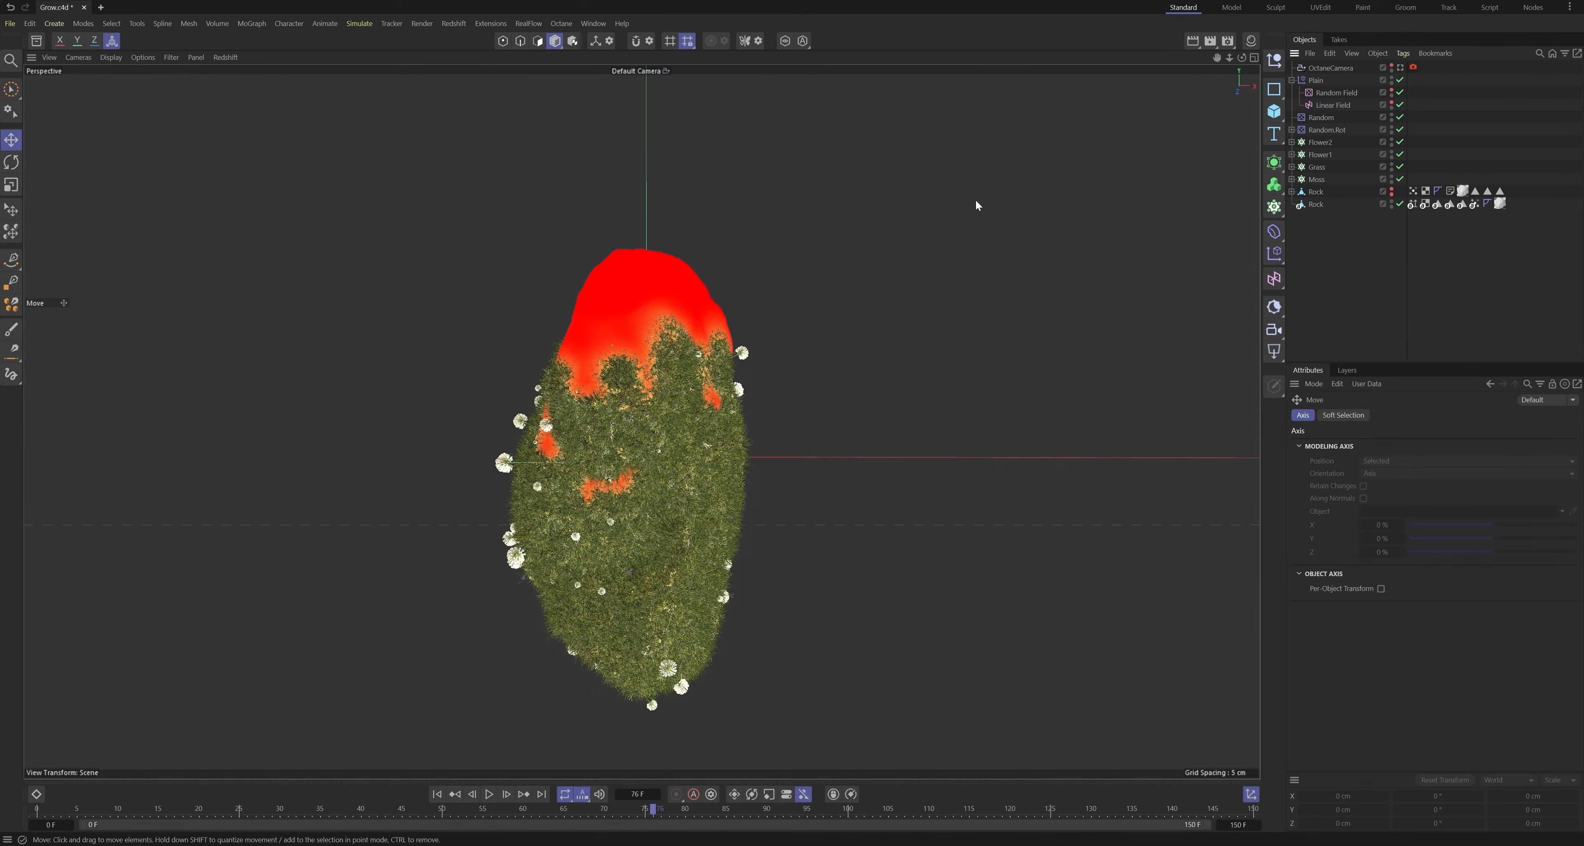
click(1317, 192)
click(1317, 205)
click(1338, 247)
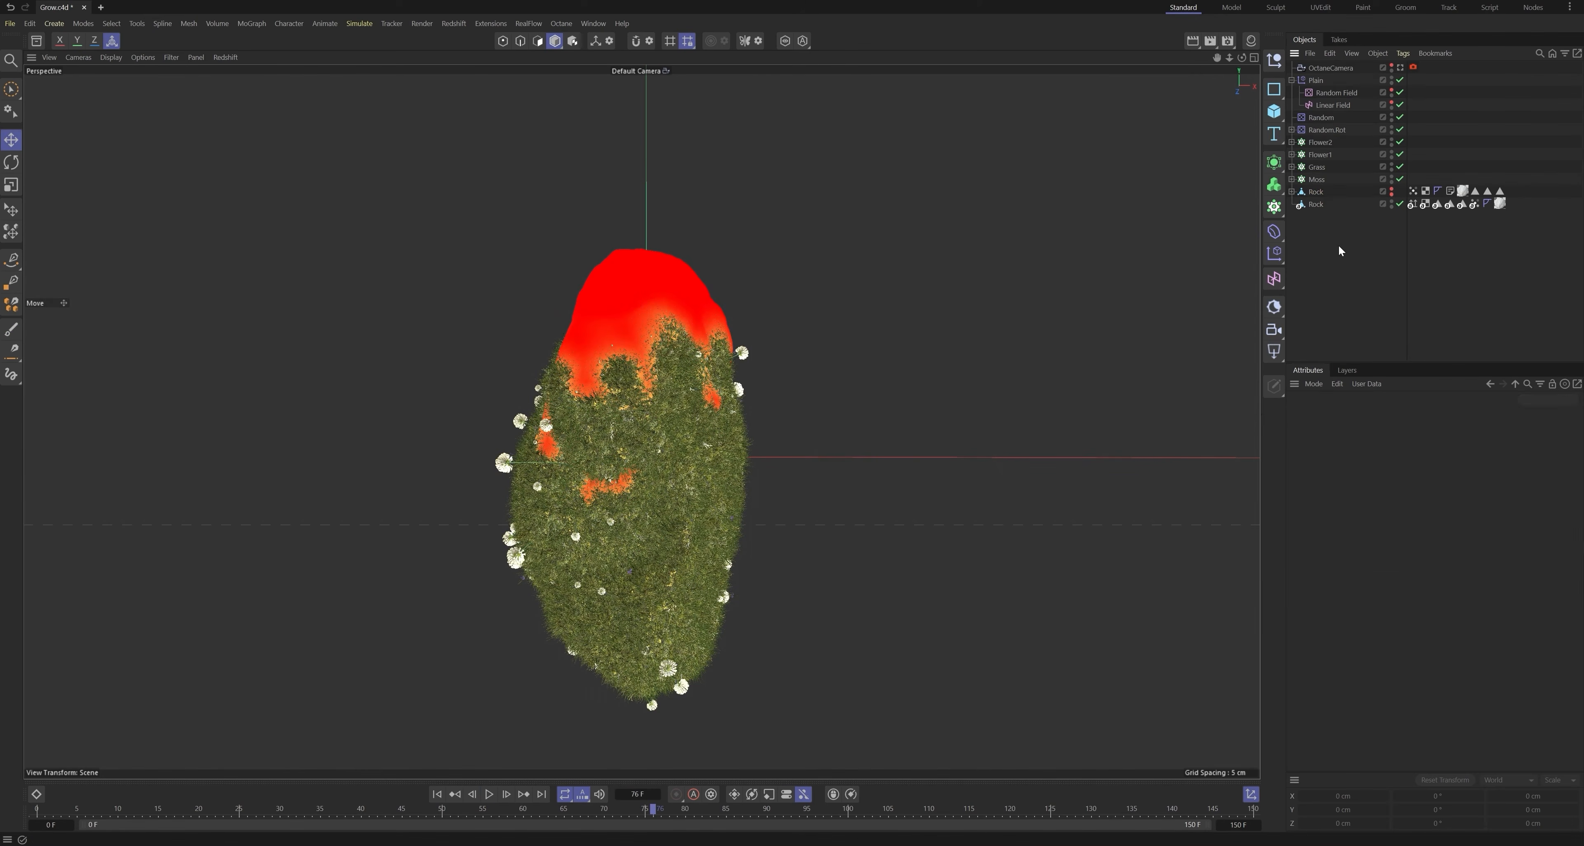
click(1353, 242)
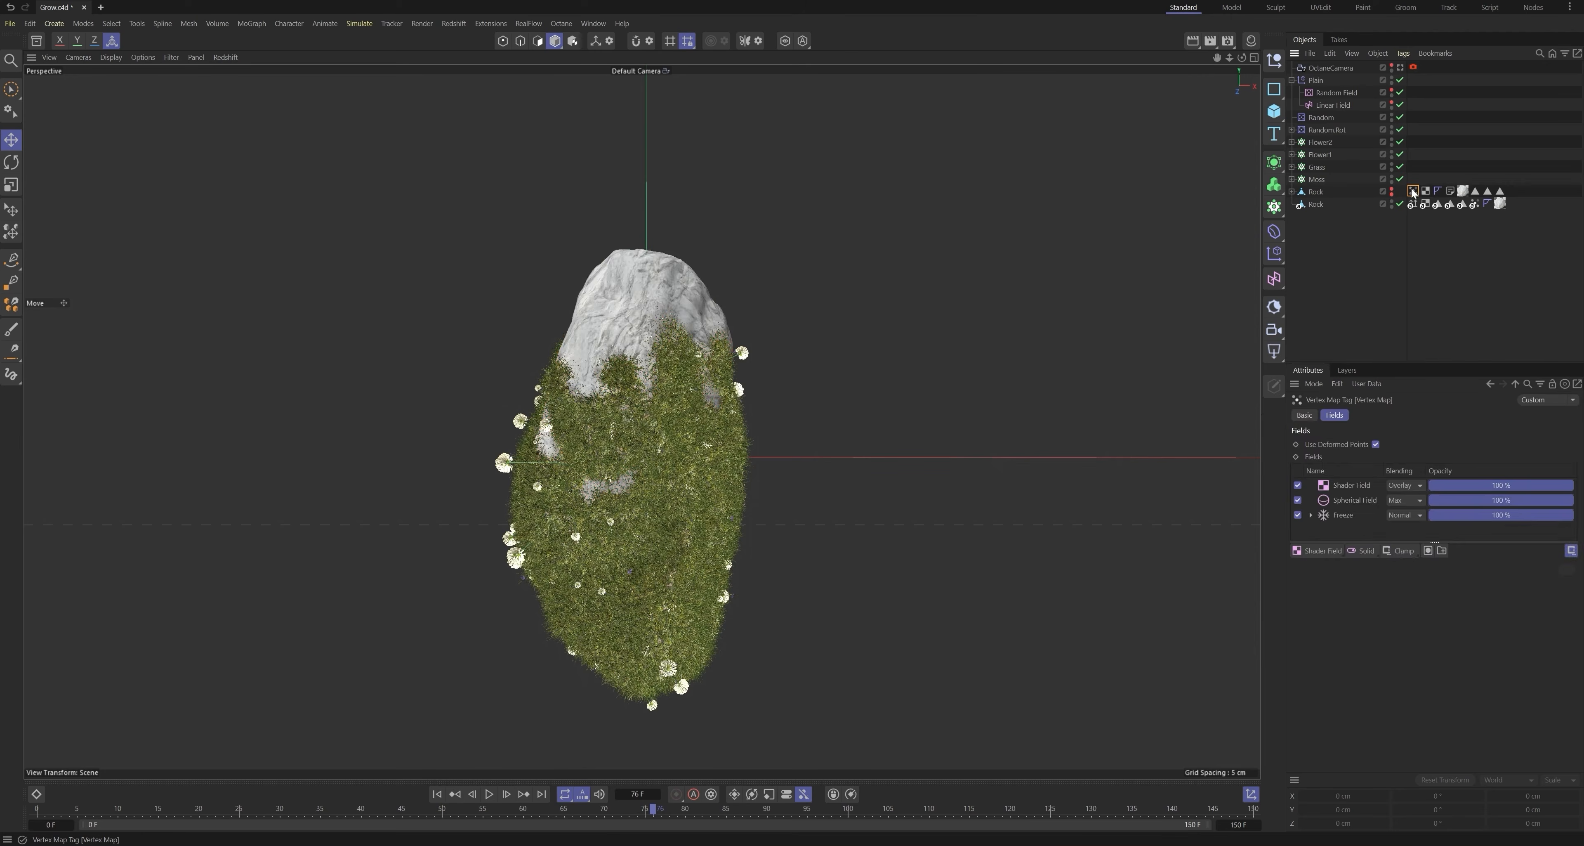
Step: Set the Alembic Rock as the distribution object of the Moss, Grass, Flower1 and Flower2 cloners
alt+drag(620, 419, 672, 480)
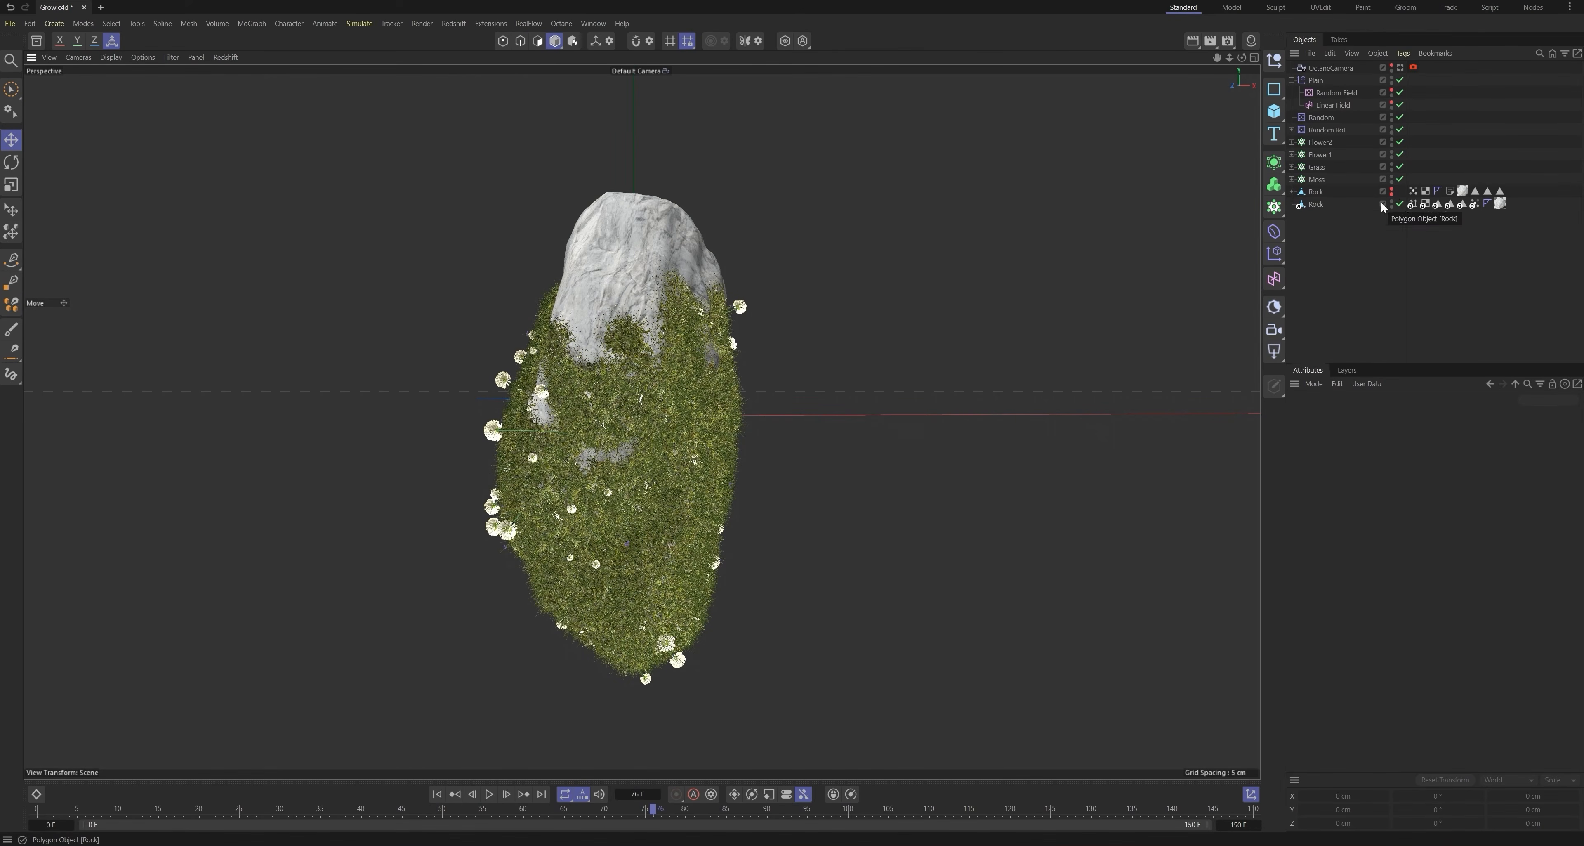
click(1316, 179)
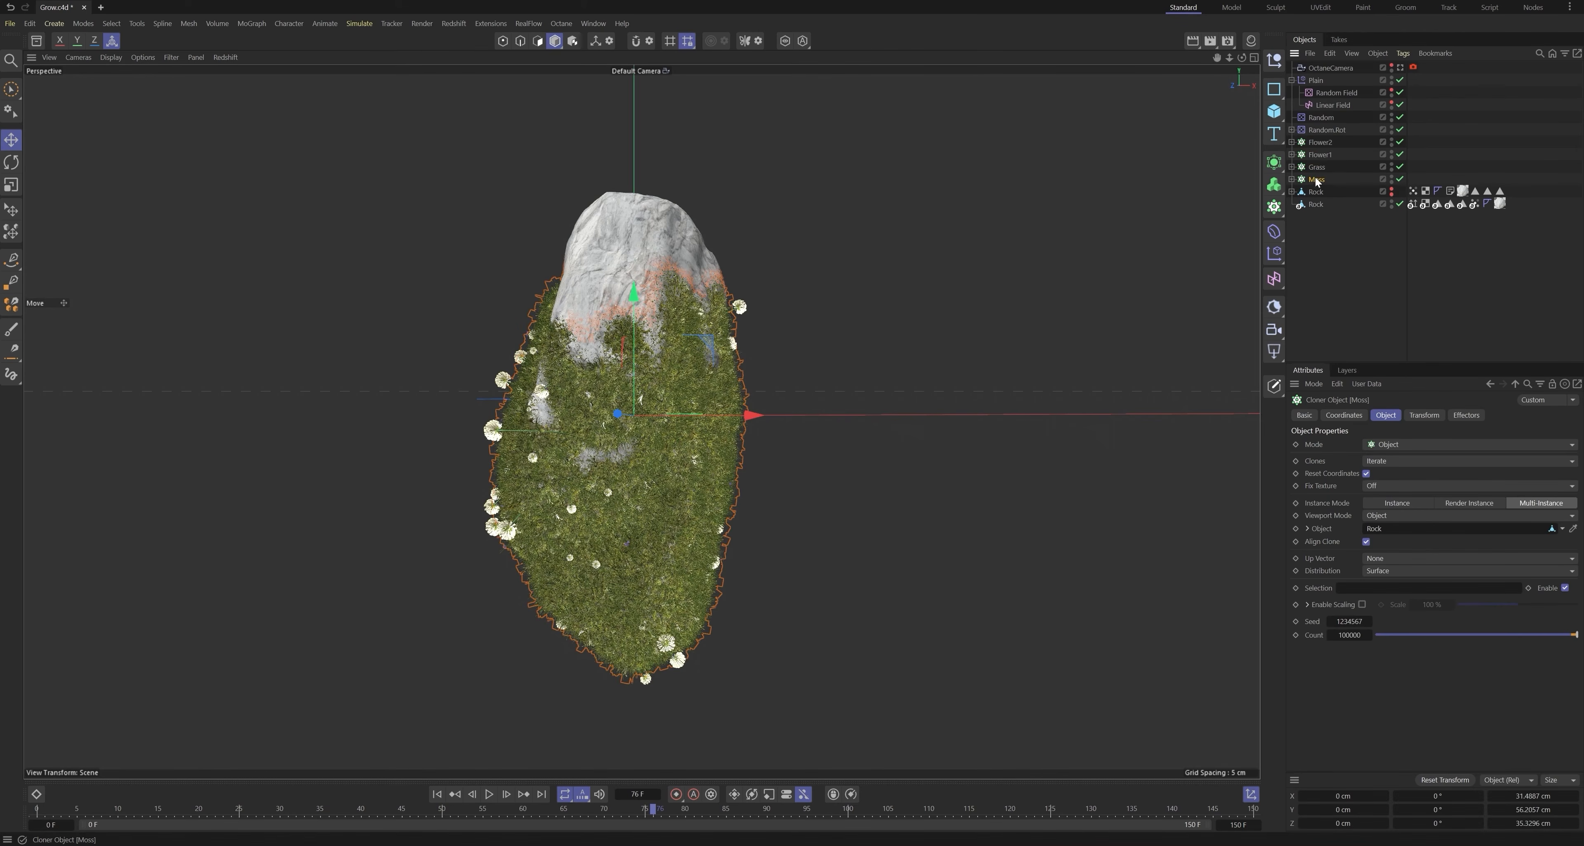
shift+click(1319, 143)
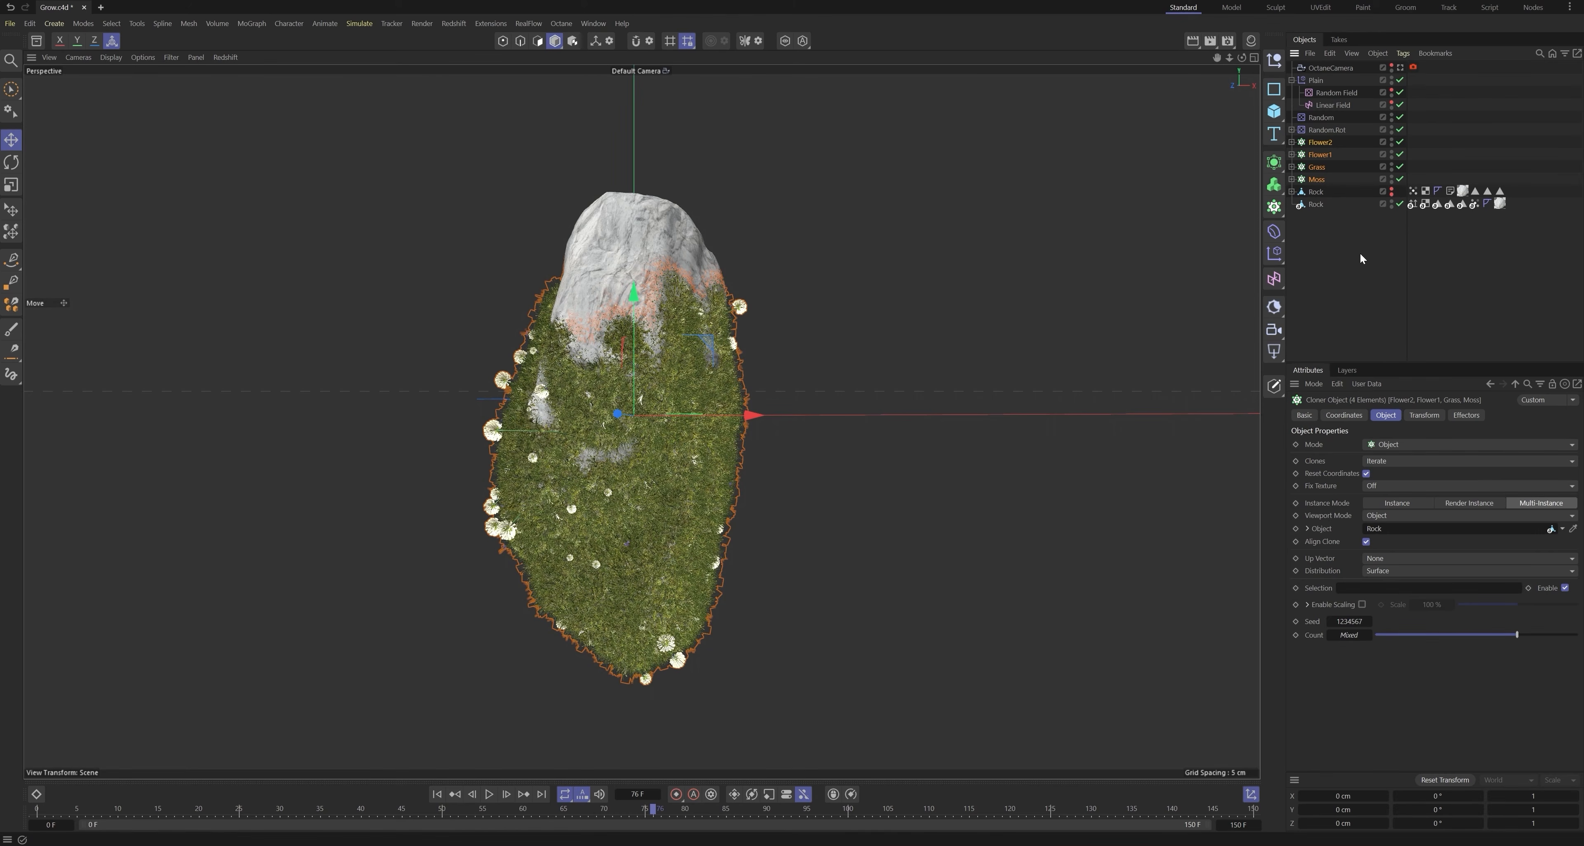
Step: Play the growth from the start and rotate the Alembic Rock slightly to a heading of about -2.15°
click(1355, 205)
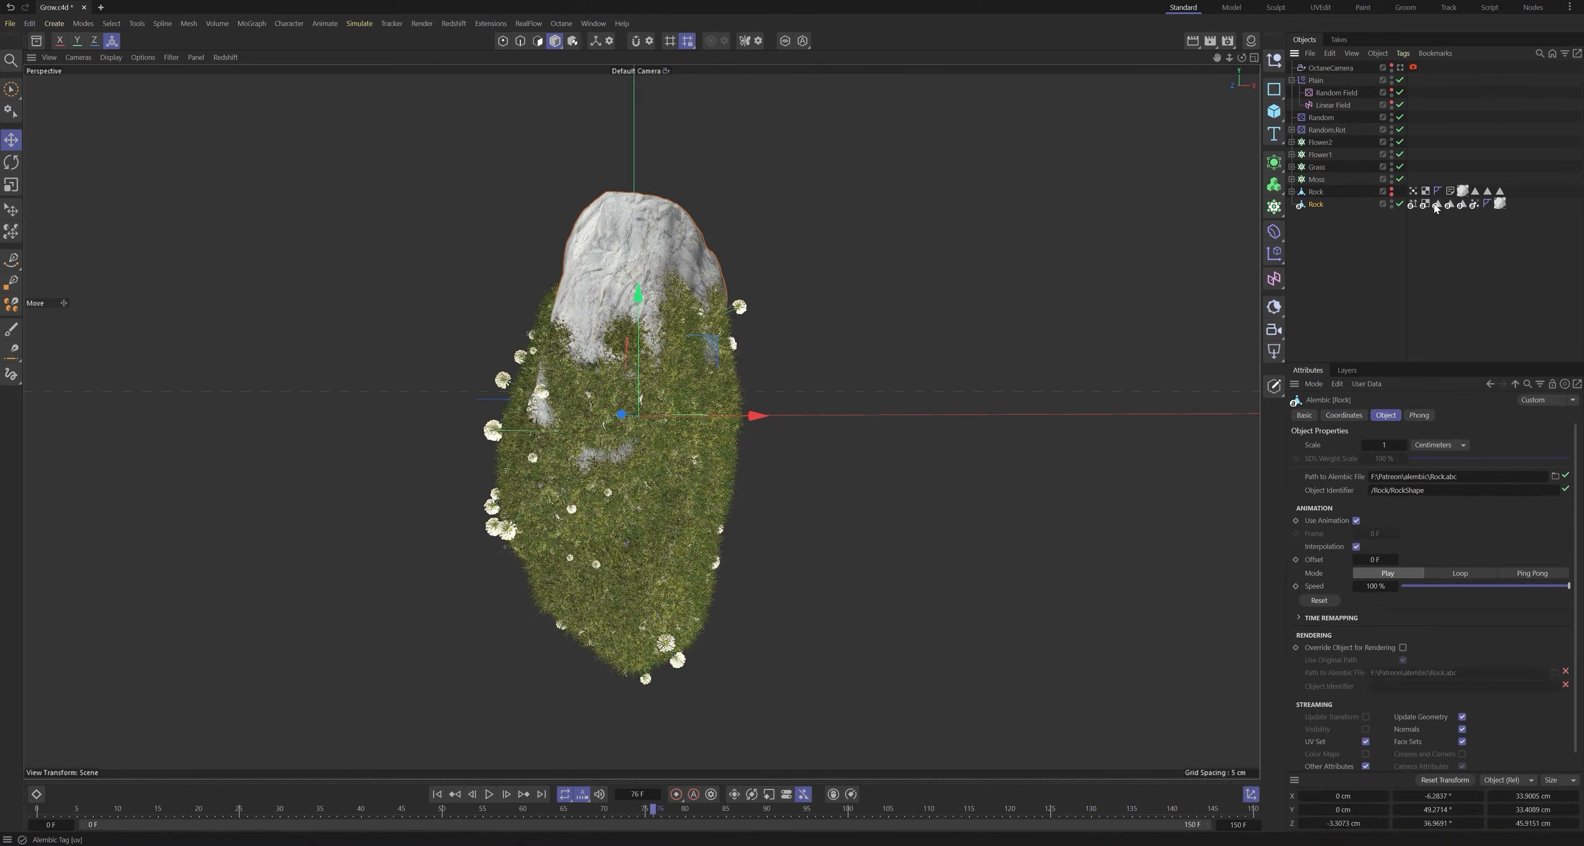
click(437, 794)
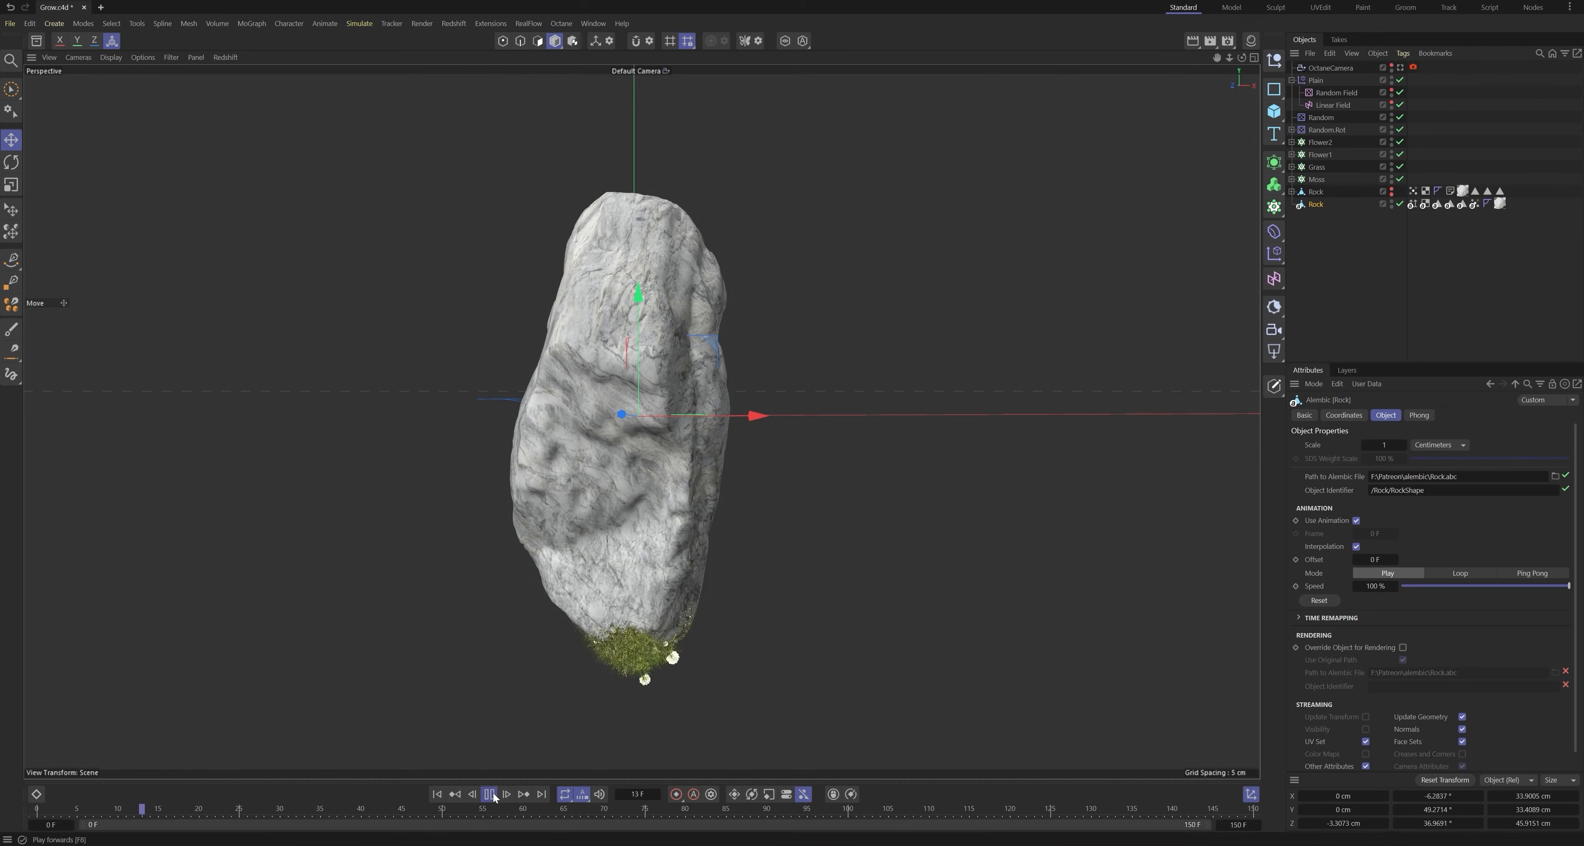
key(r)
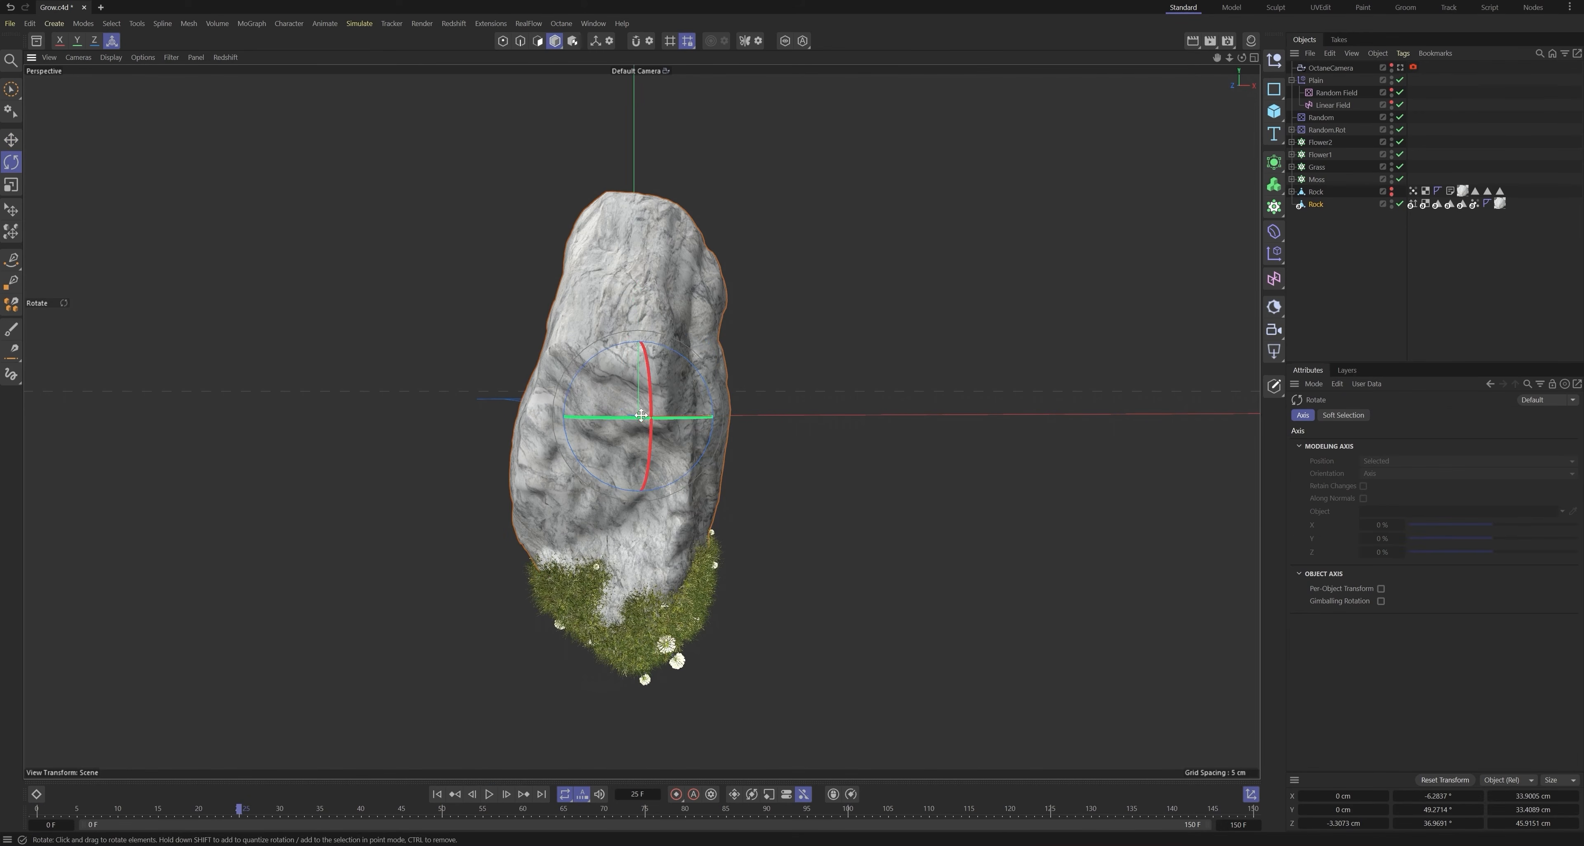
mouse_move(639, 417)
mouse_down()
mouse_move(670, 418)
mouse_move(647, 418)
mouse_up()
Step: Keyframe the Alembic Rock's heading rotation at frame 0 and set it to 144.8496° with a keyframe at frame 150
click(1317, 205)
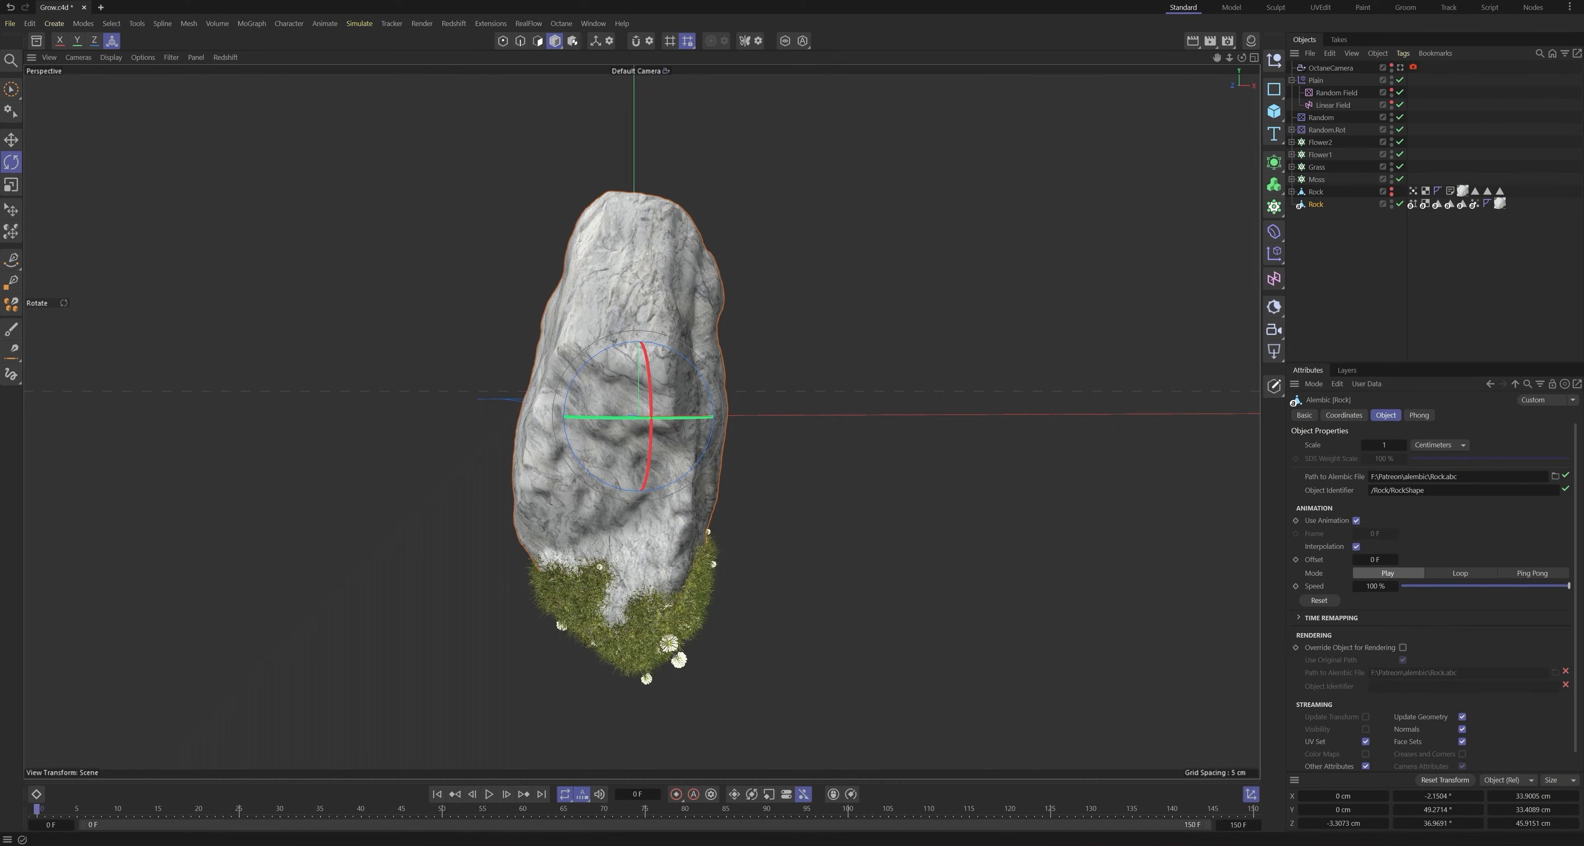
click(1343, 415)
click(1379, 462)
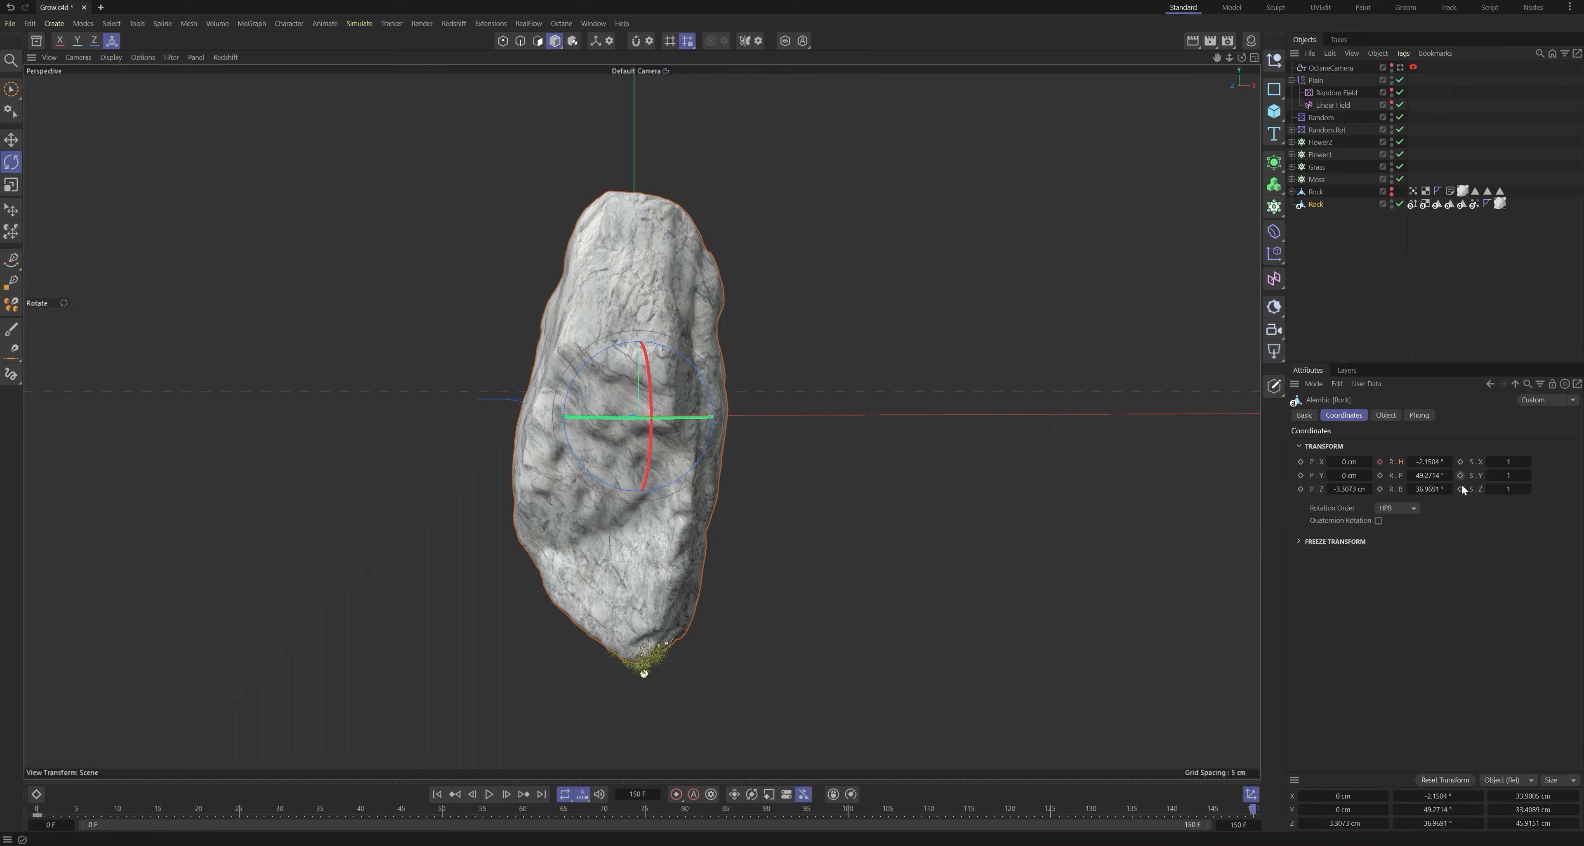
drag(1424, 462, 1451, 461)
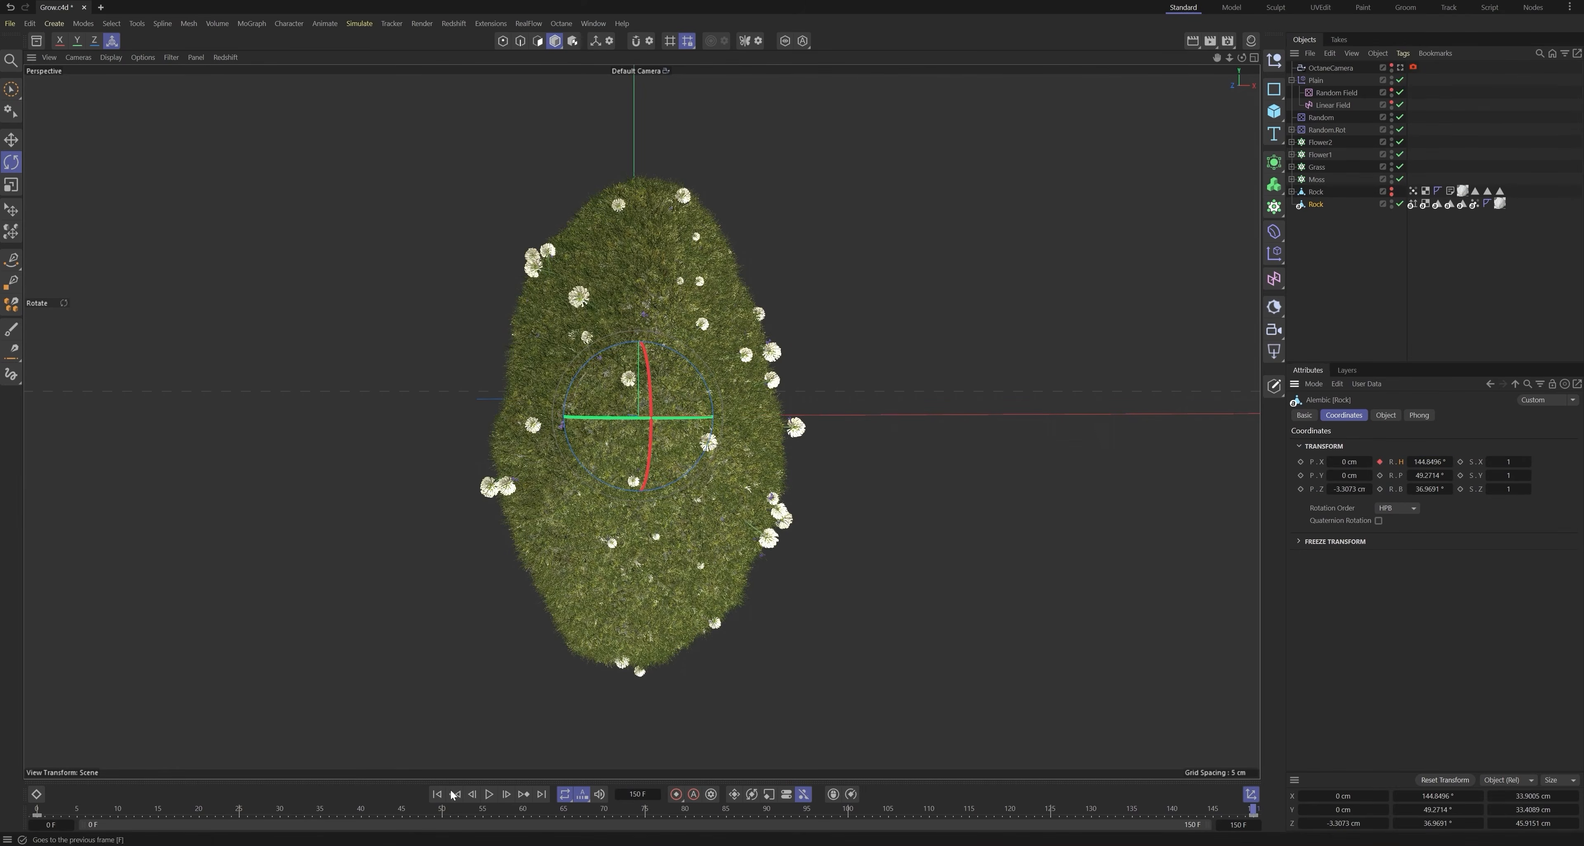
Step: Set both heading rotation keys of the Alembic Rock to linear interpolation in the F-Curve timeline and play back the rotation
click(489, 793)
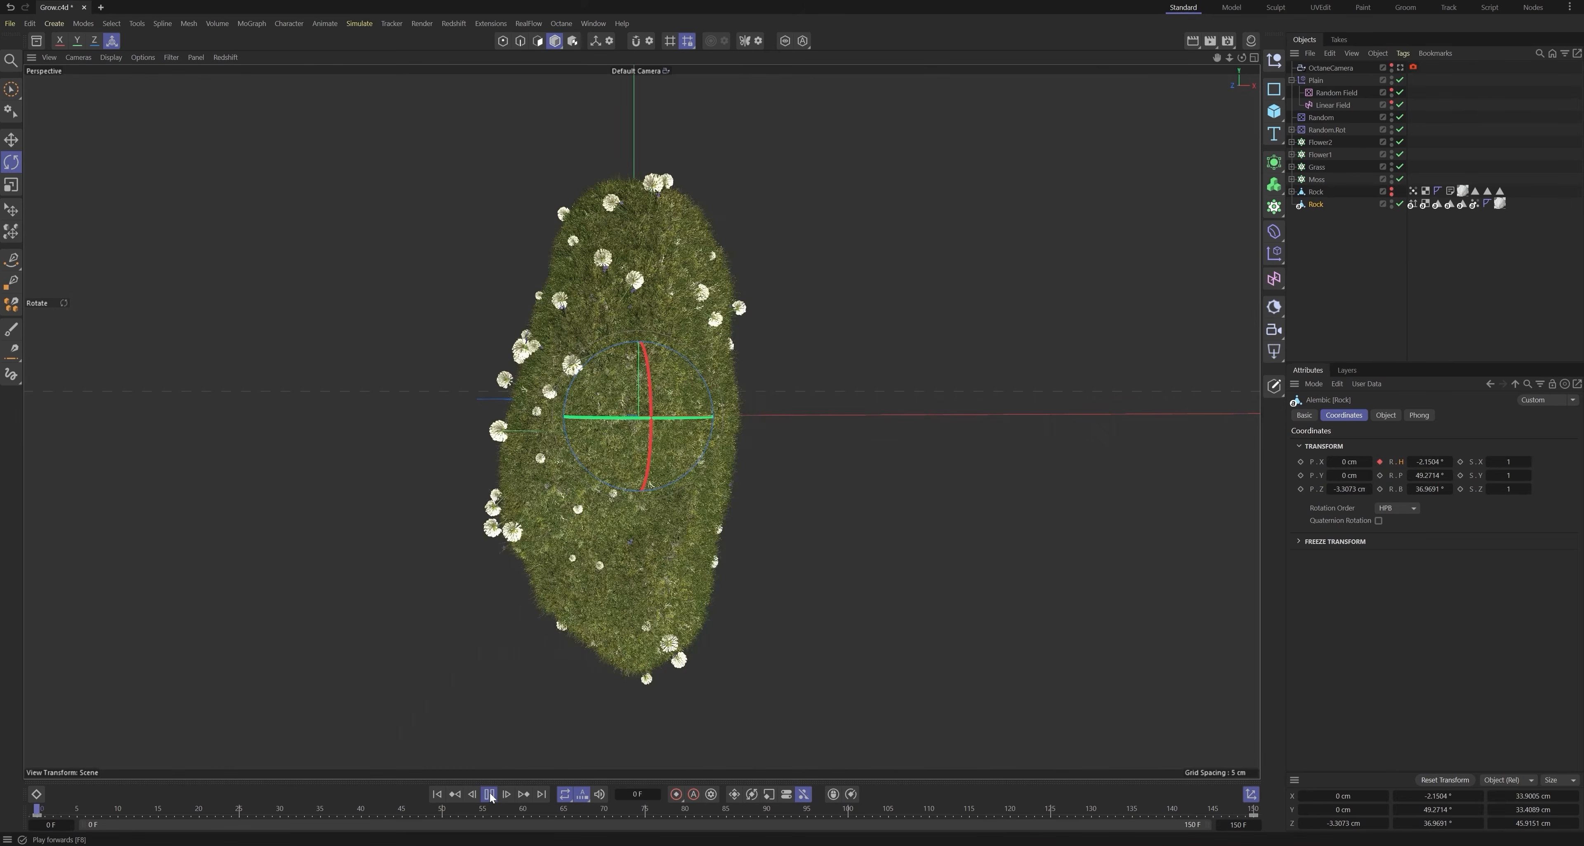
click(613, 25)
click(657, 308)
click(689, 443)
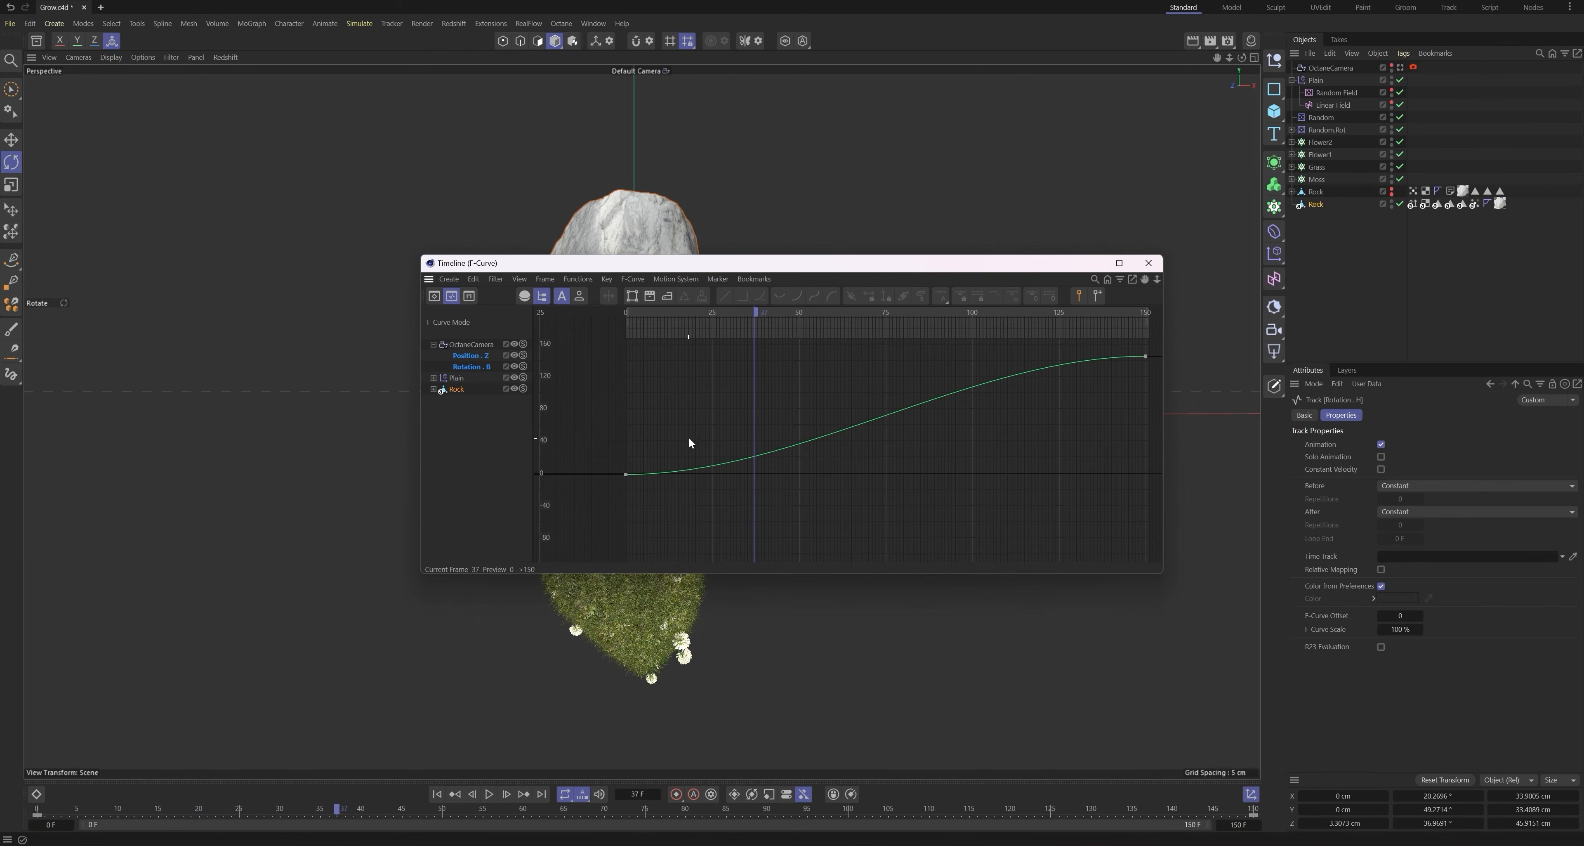
drag(614, 346, 1153, 531)
click(725, 296)
click(1148, 263)
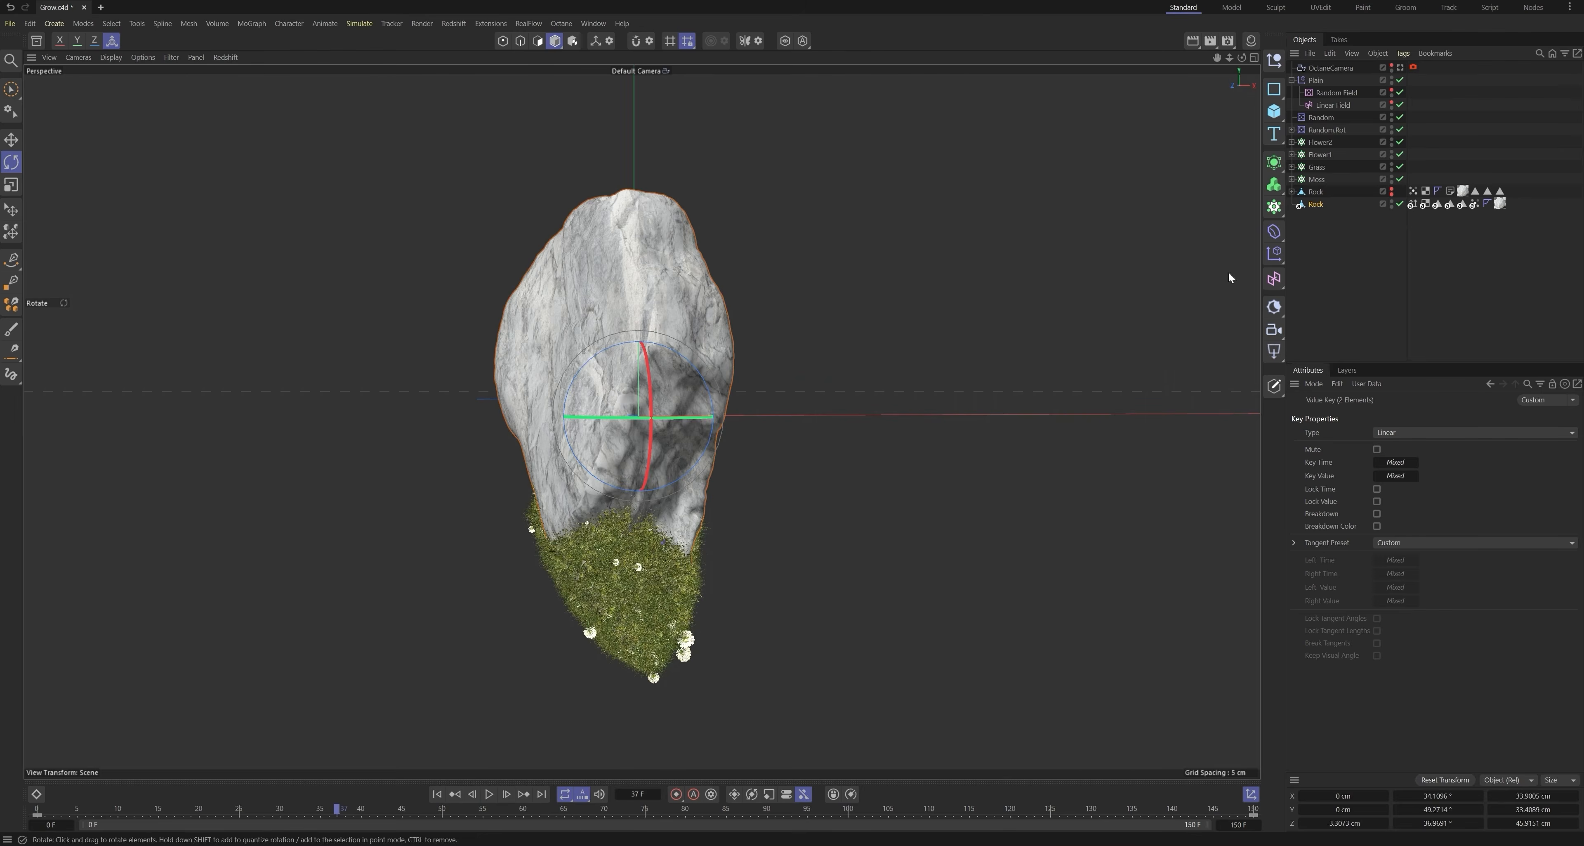
click(1331, 277)
click(488, 794)
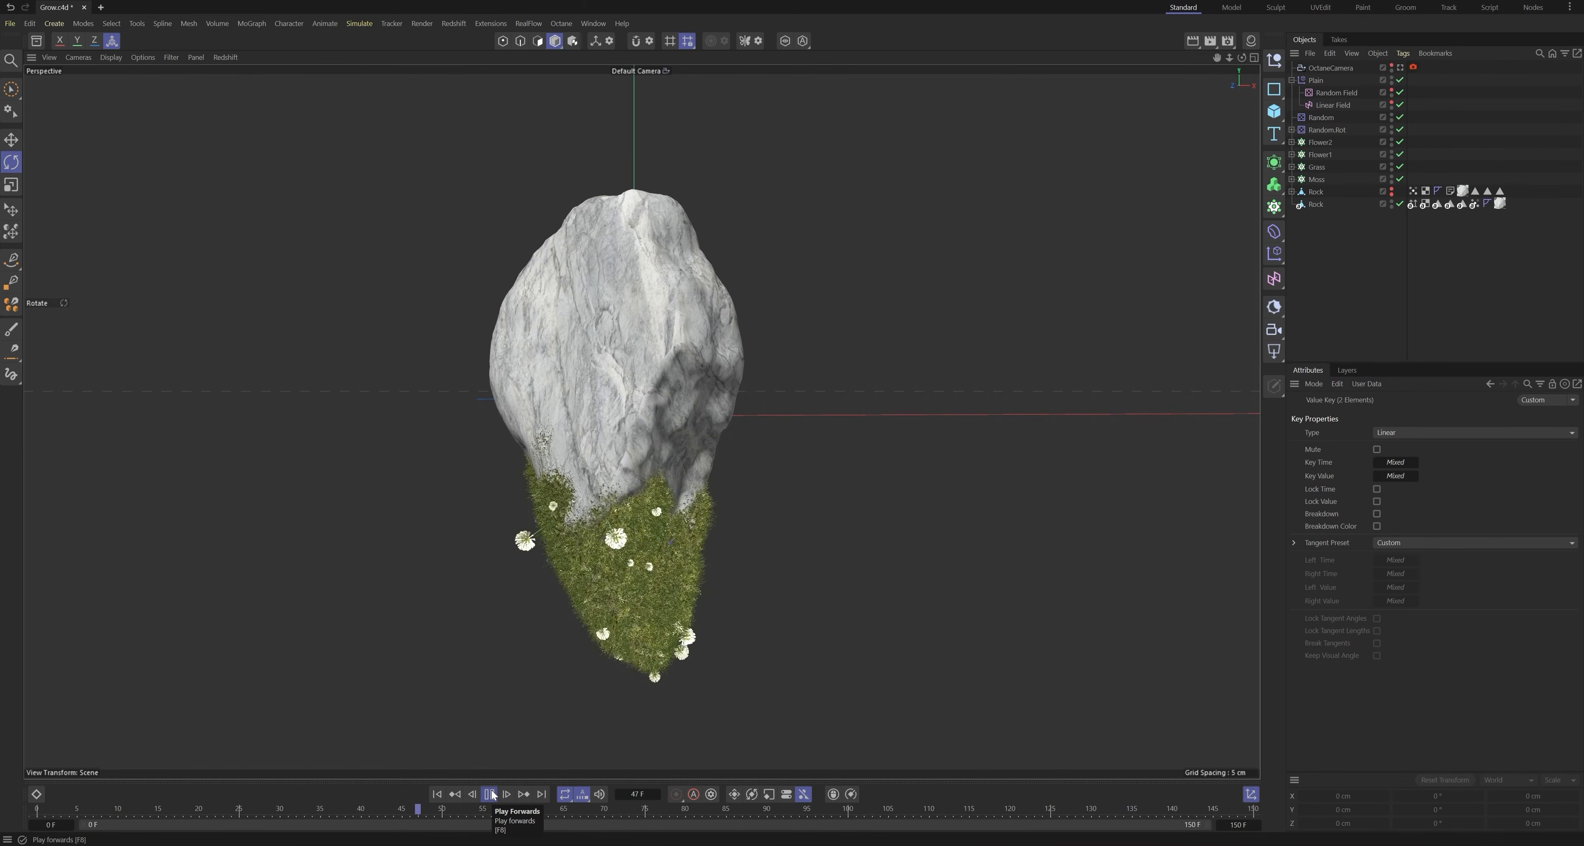
click(494, 794)
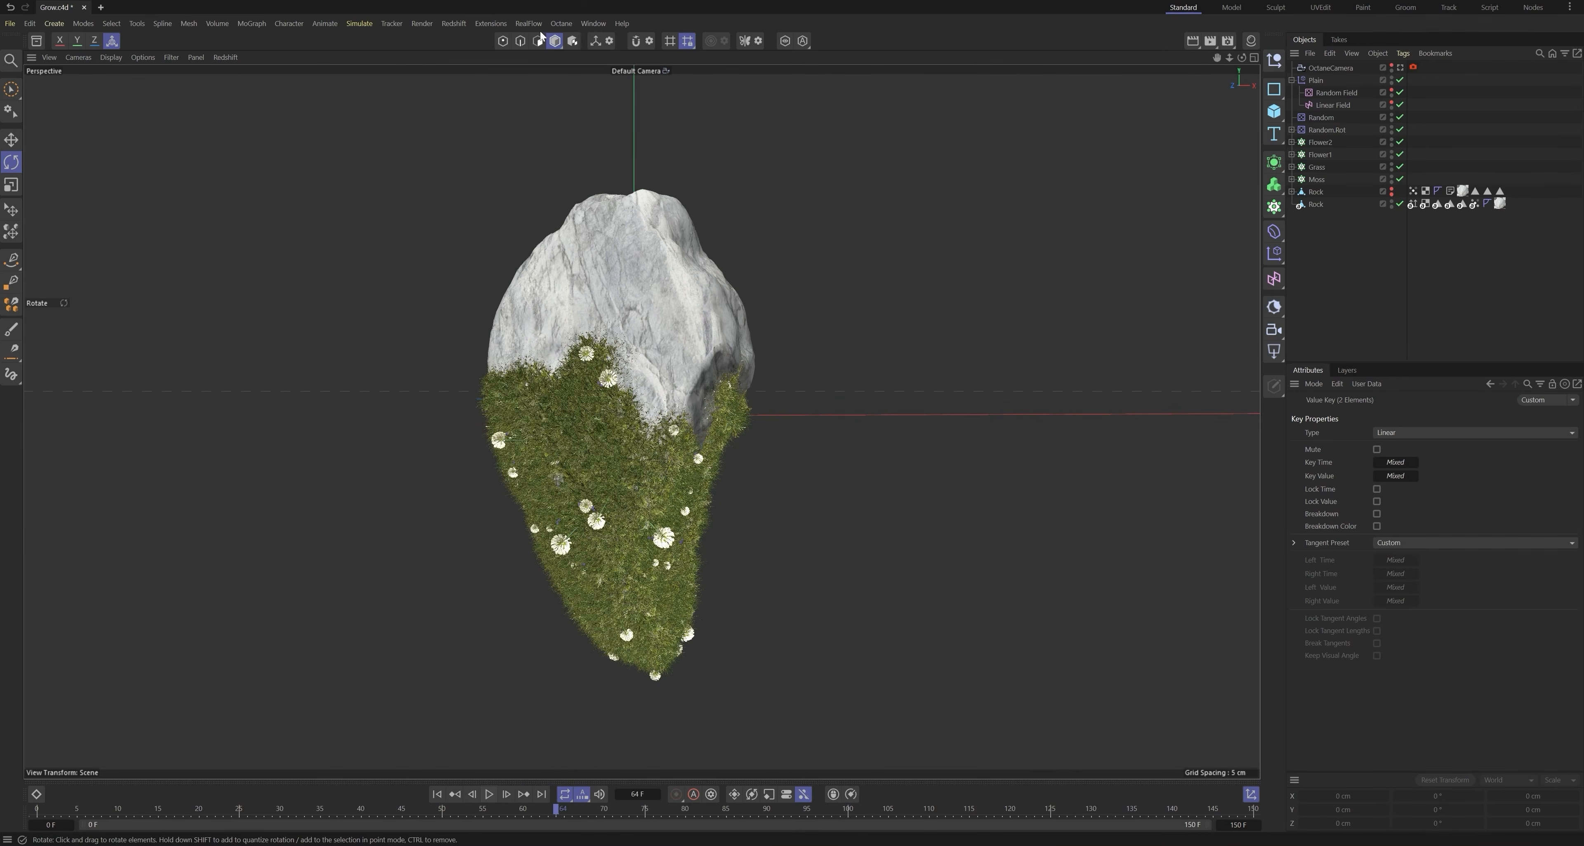
Step: Open the Octane Live Viewer and render with path tracing at 100 samples, ACES tone mapping and the AI denoiser enabled
click(561, 24)
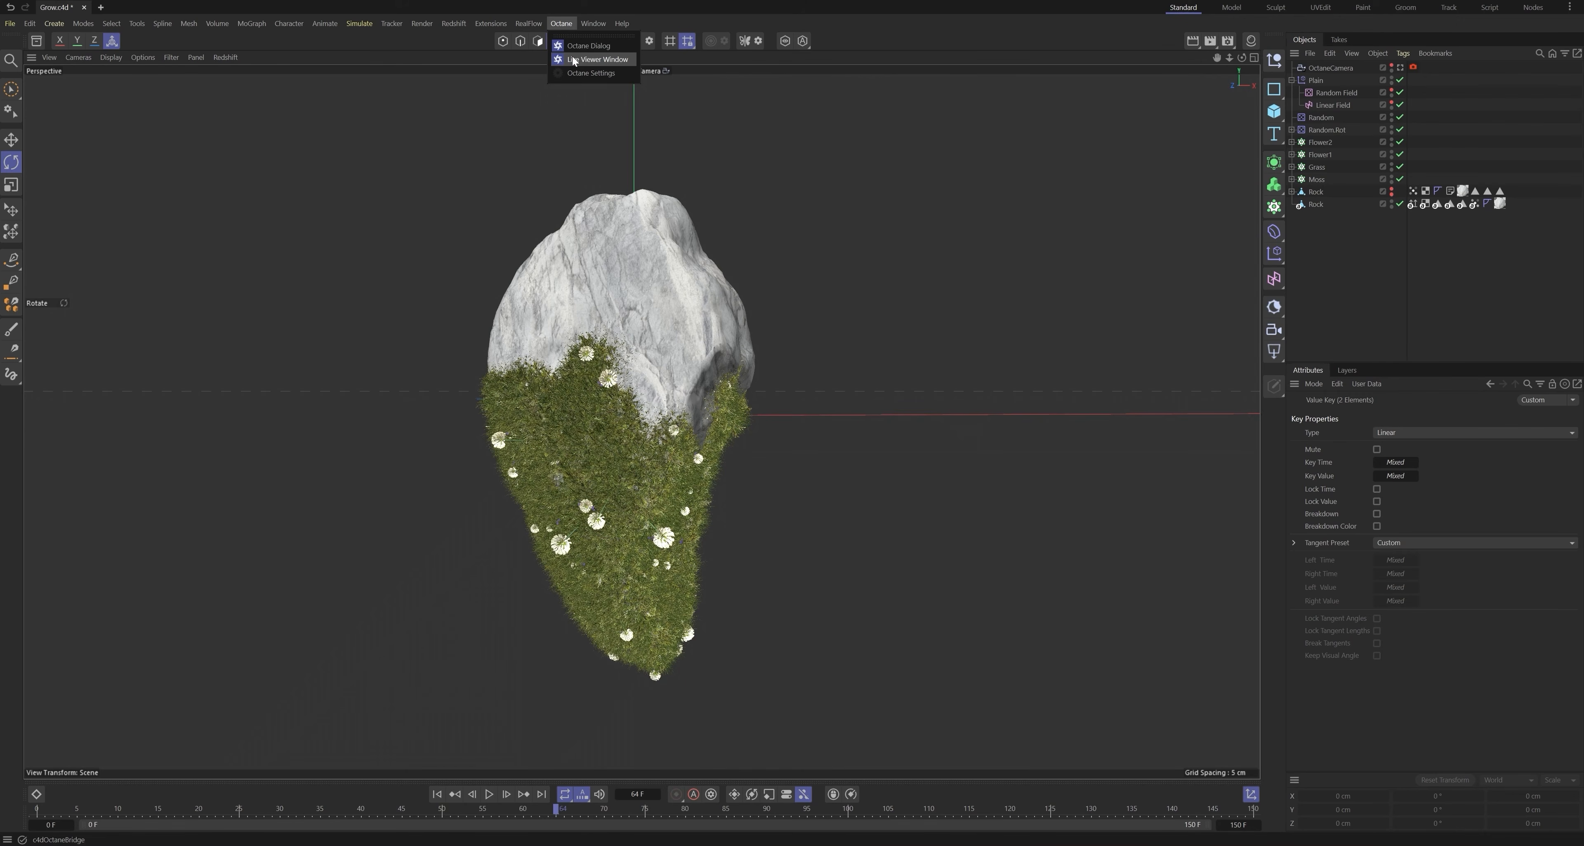
click(573, 59)
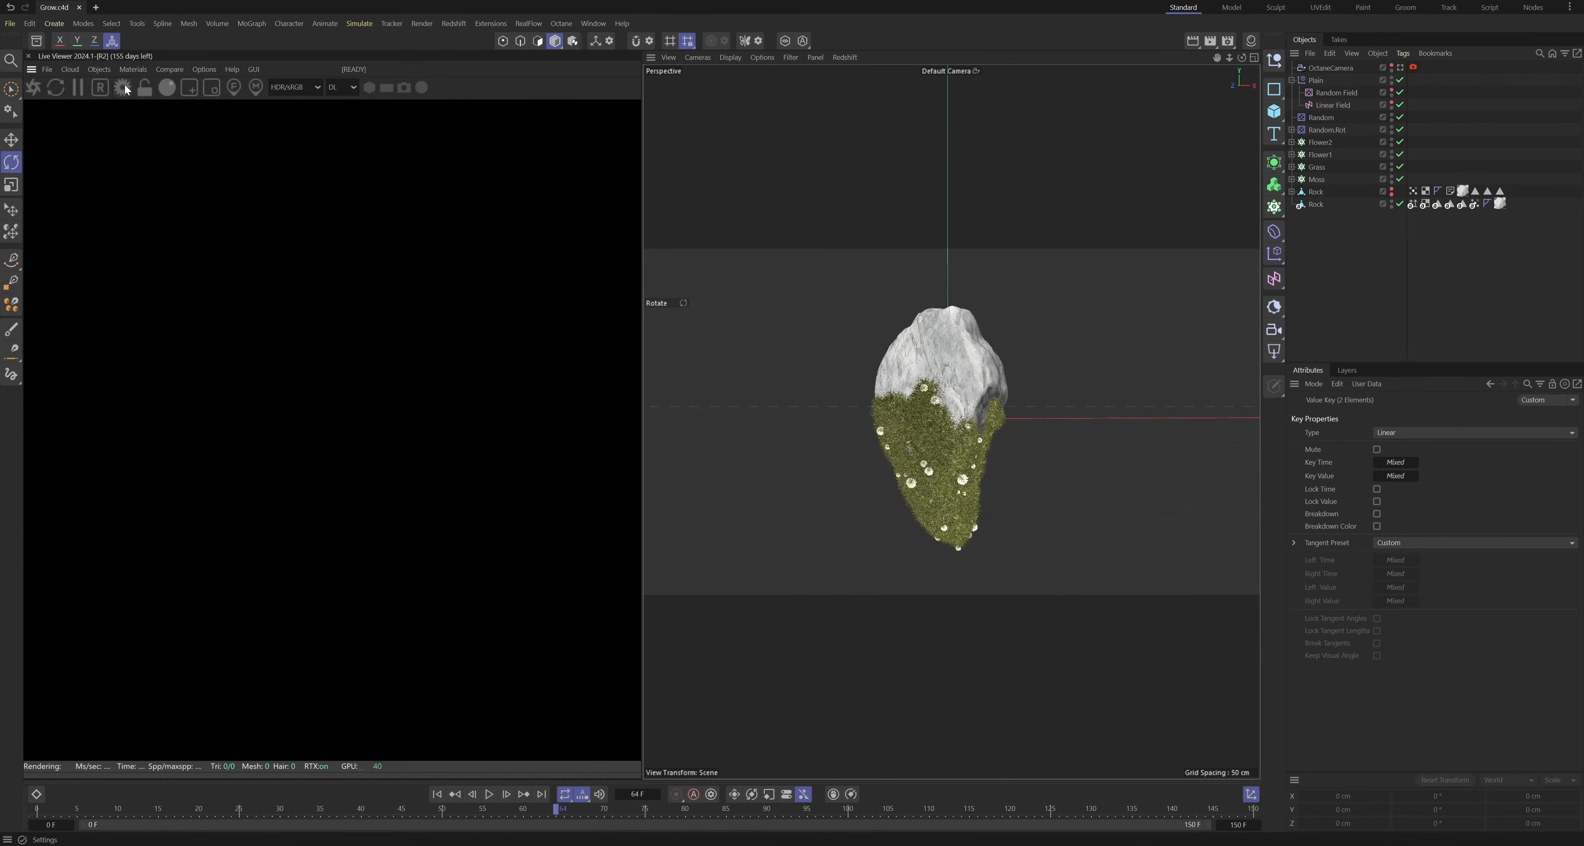
click(123, 86)
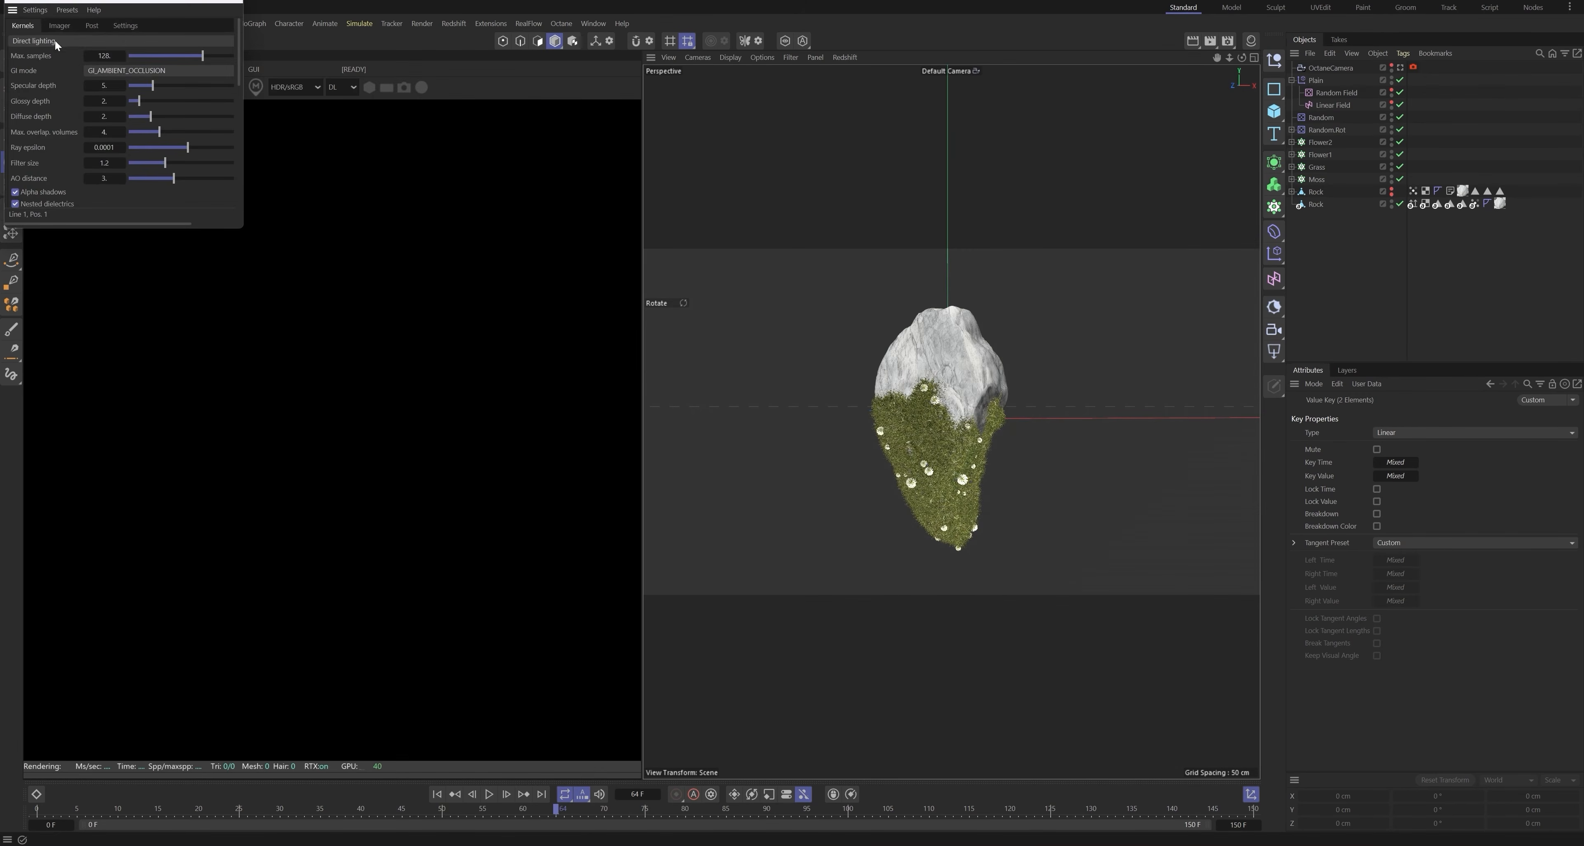
click(59, 25)
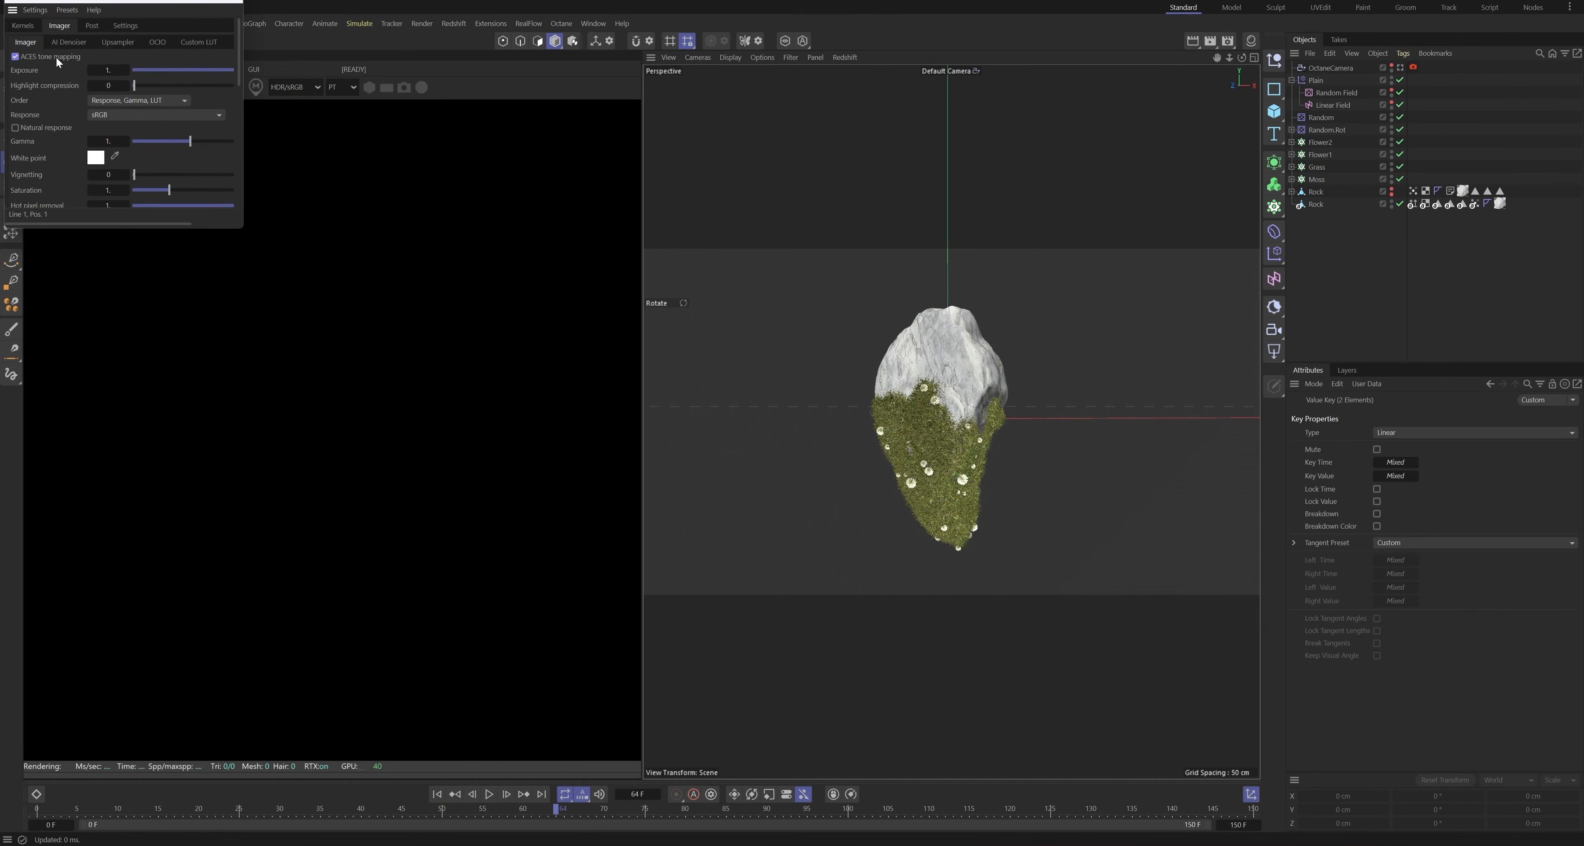
click(68, 41)
click(232, 1)
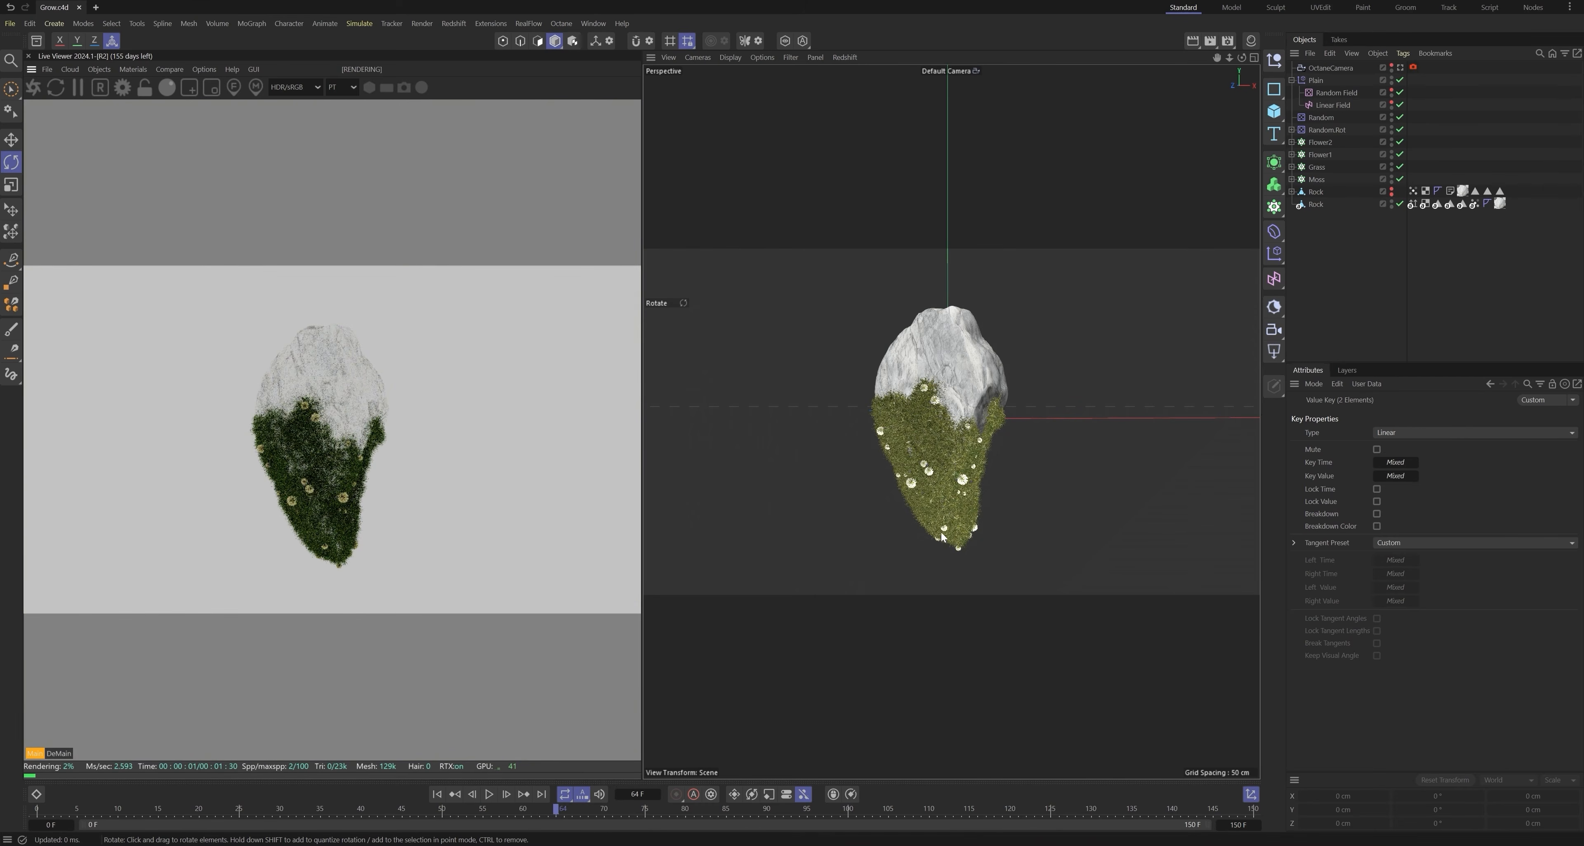
Step: Set the render output to 1000 x 1000 pixels and lock the Live Viewer's resolution
key(ctrl+b)
click(1397, 112)
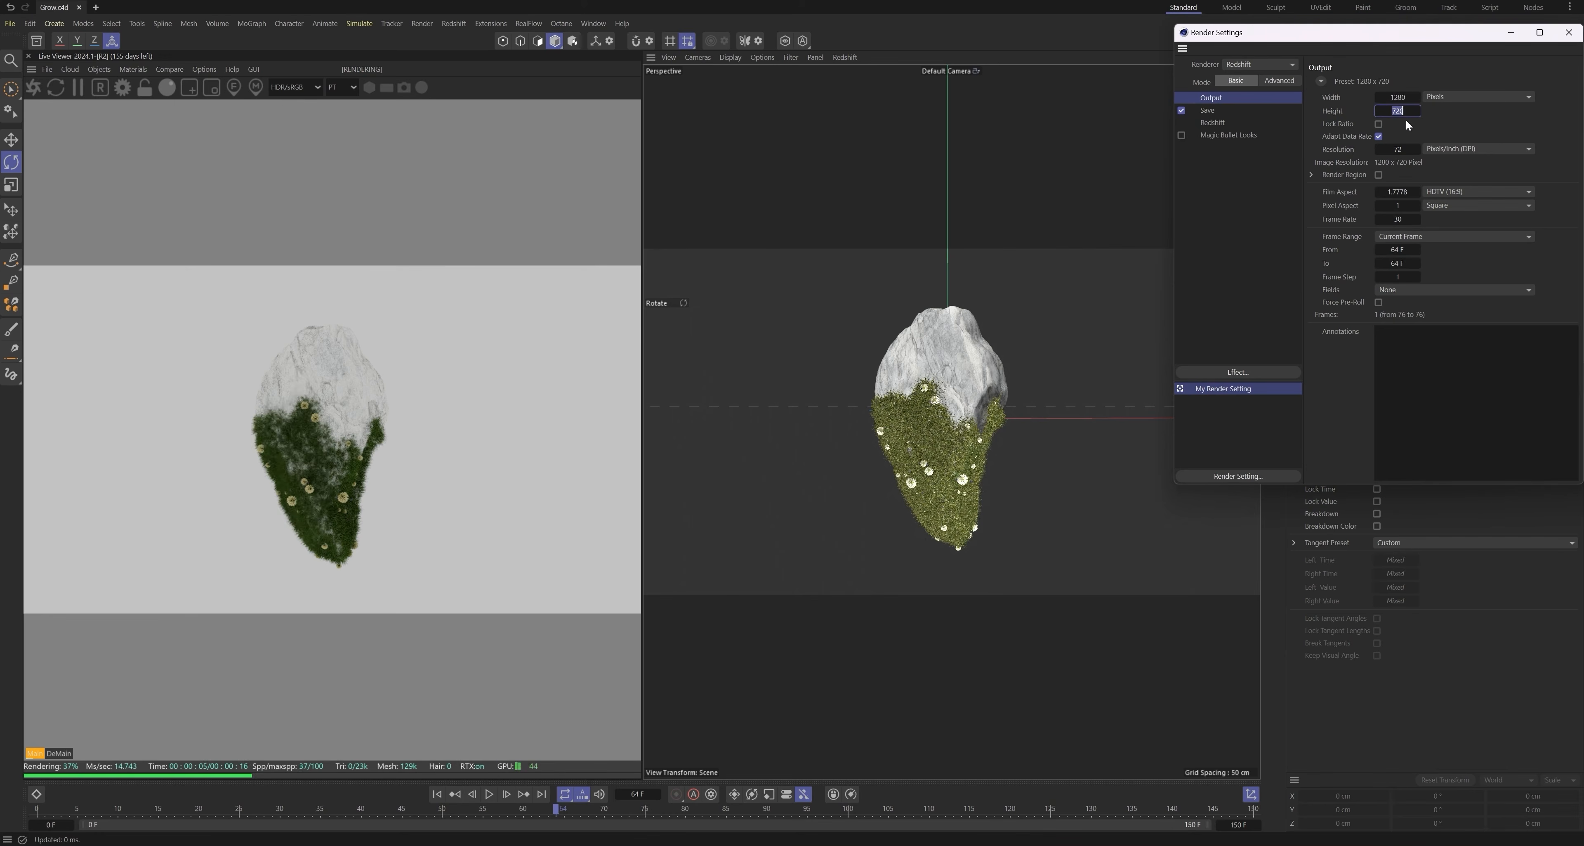
text(1280)
double_click(1405, 100)
text(1000)
key(Tab)
text(1000)
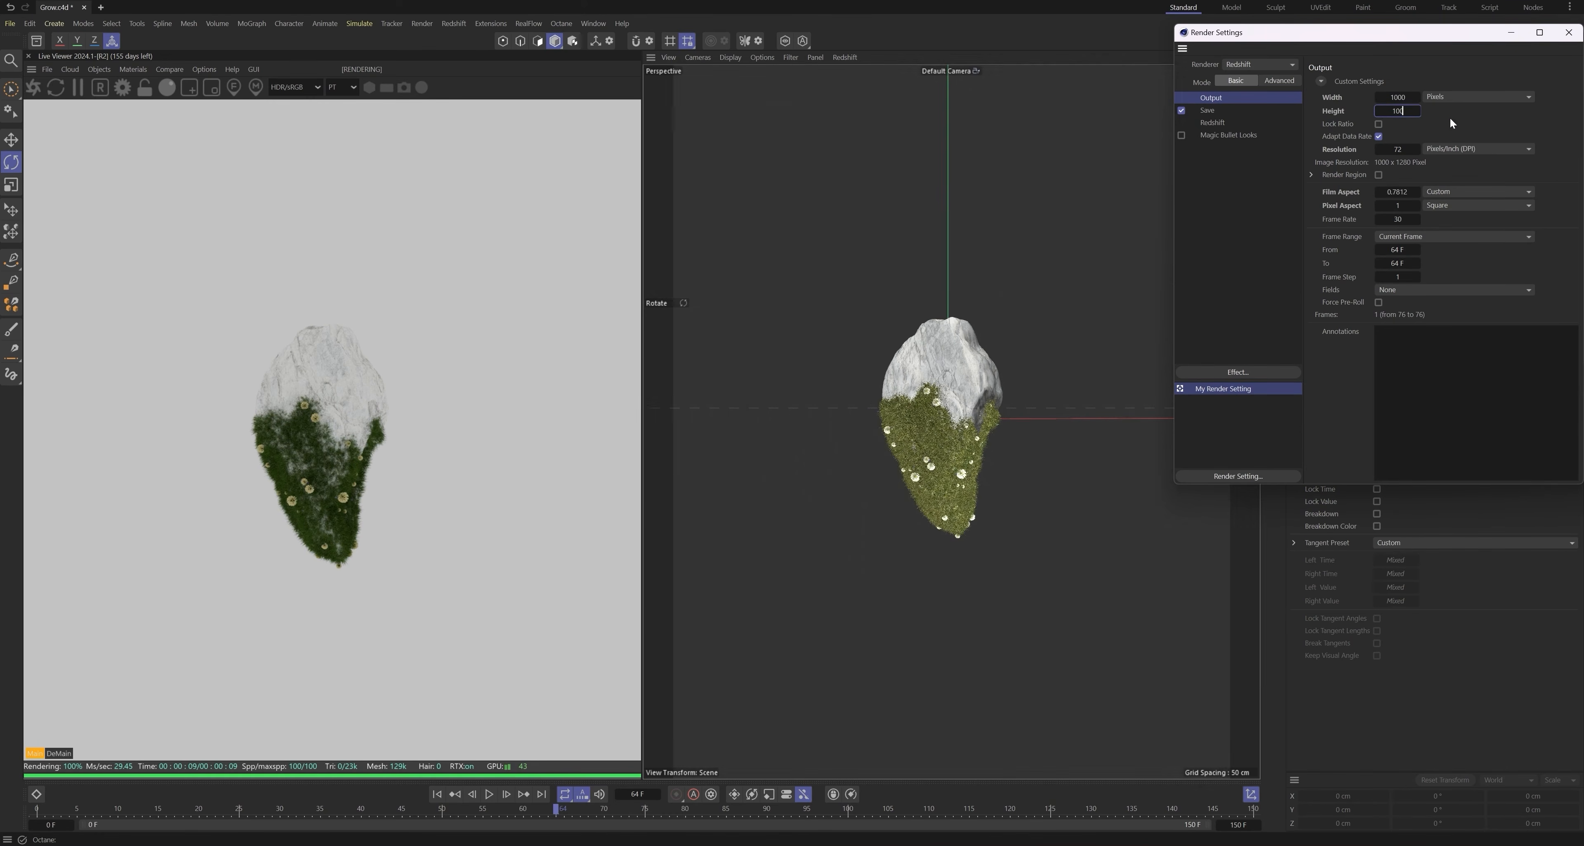
key(Return)
click(1567, 34)
scroll(1008, 442, up, 3)
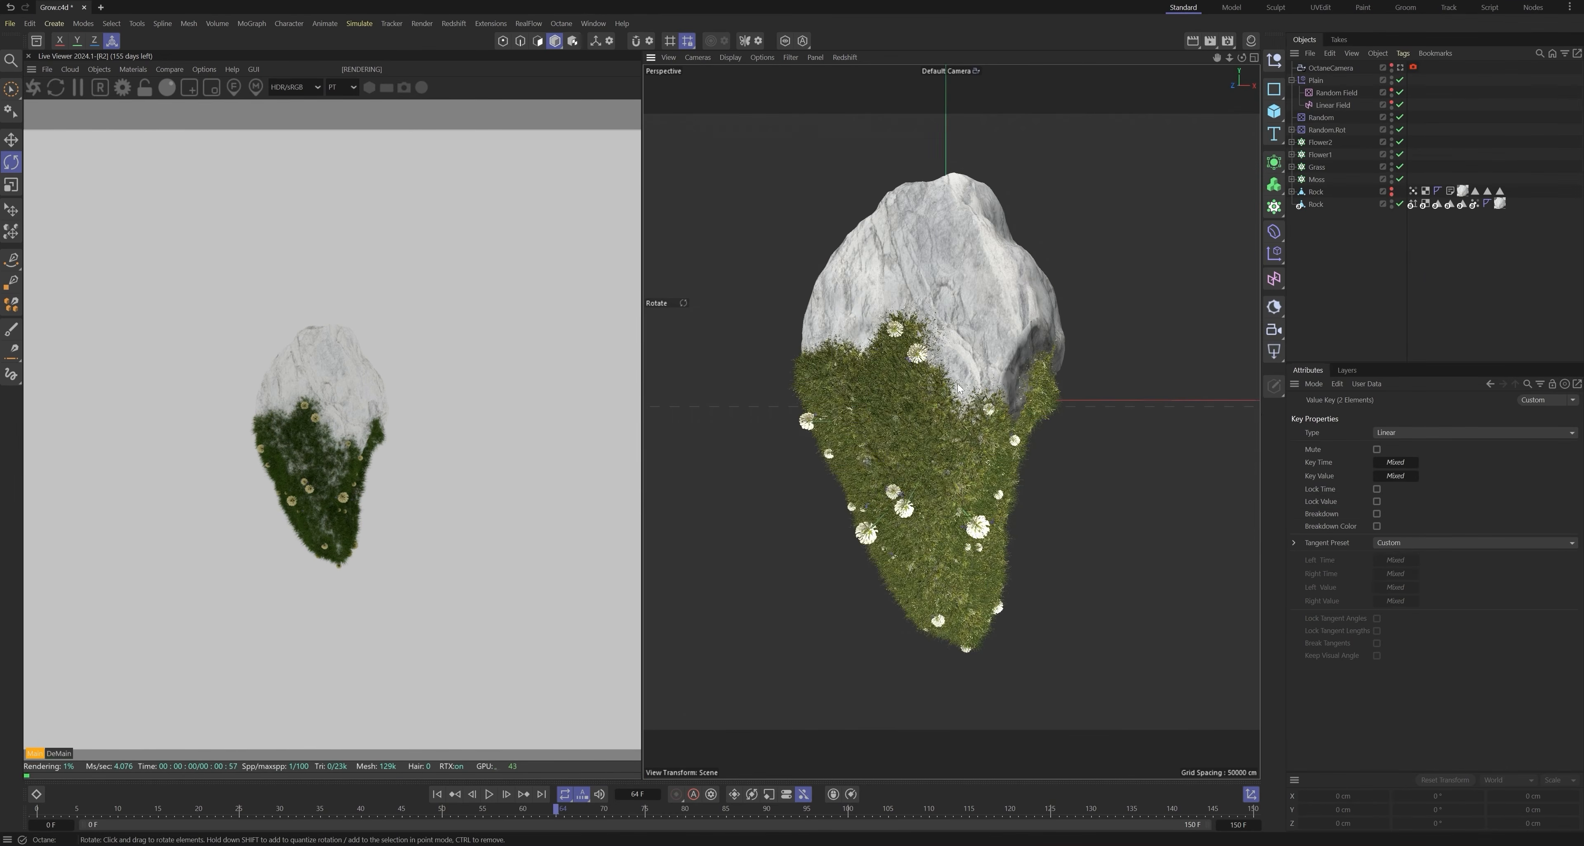
click(144, 87)
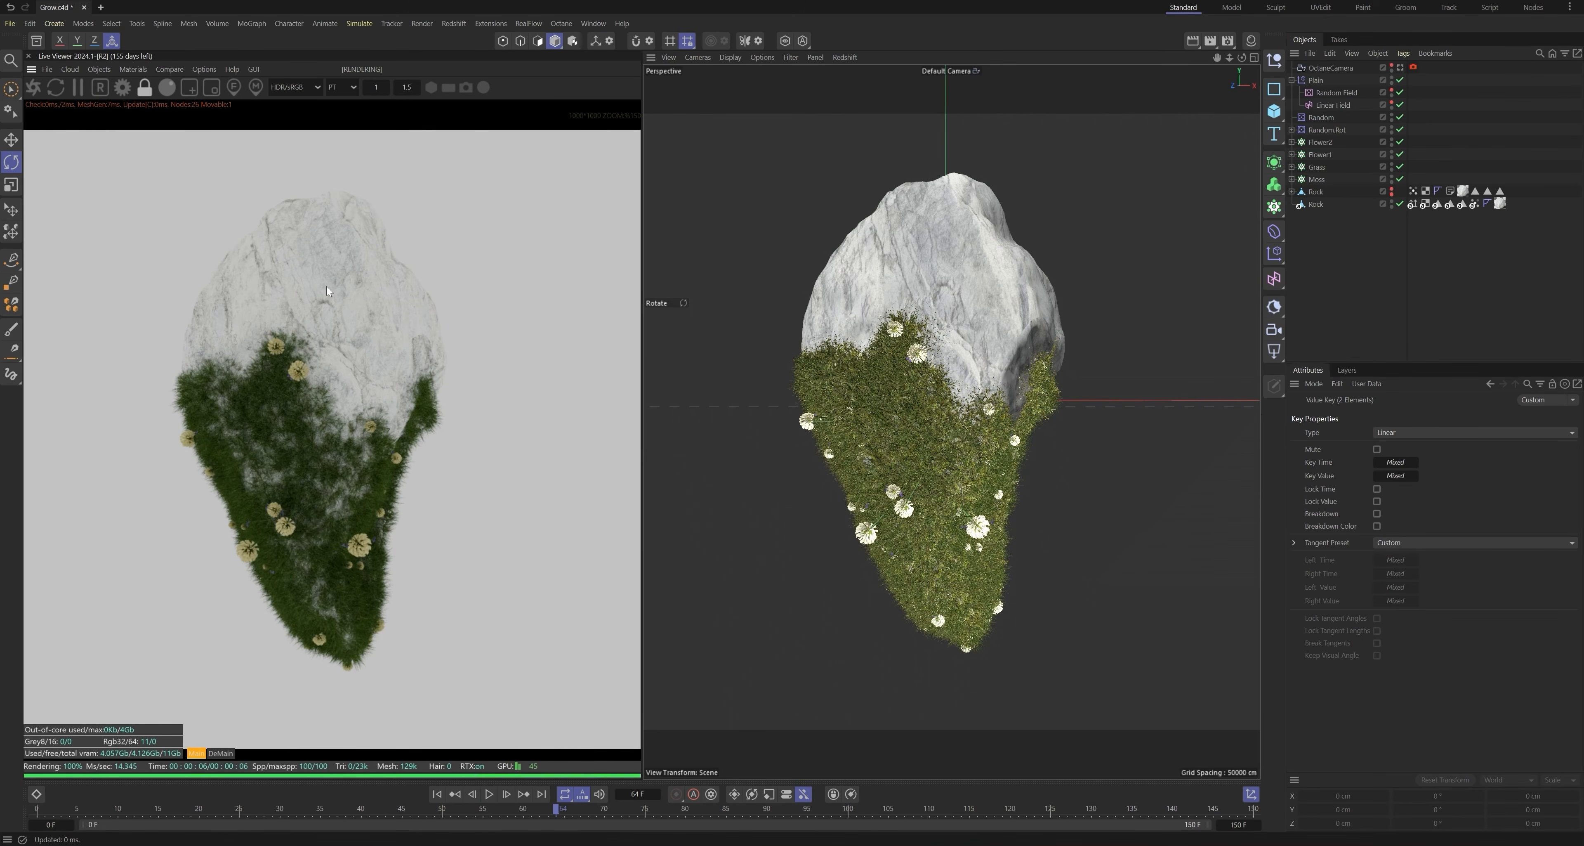
Step: Add an Octane HDRI environment and load the "2 Light setup" HDR asset as its image texture
click(99, 69)
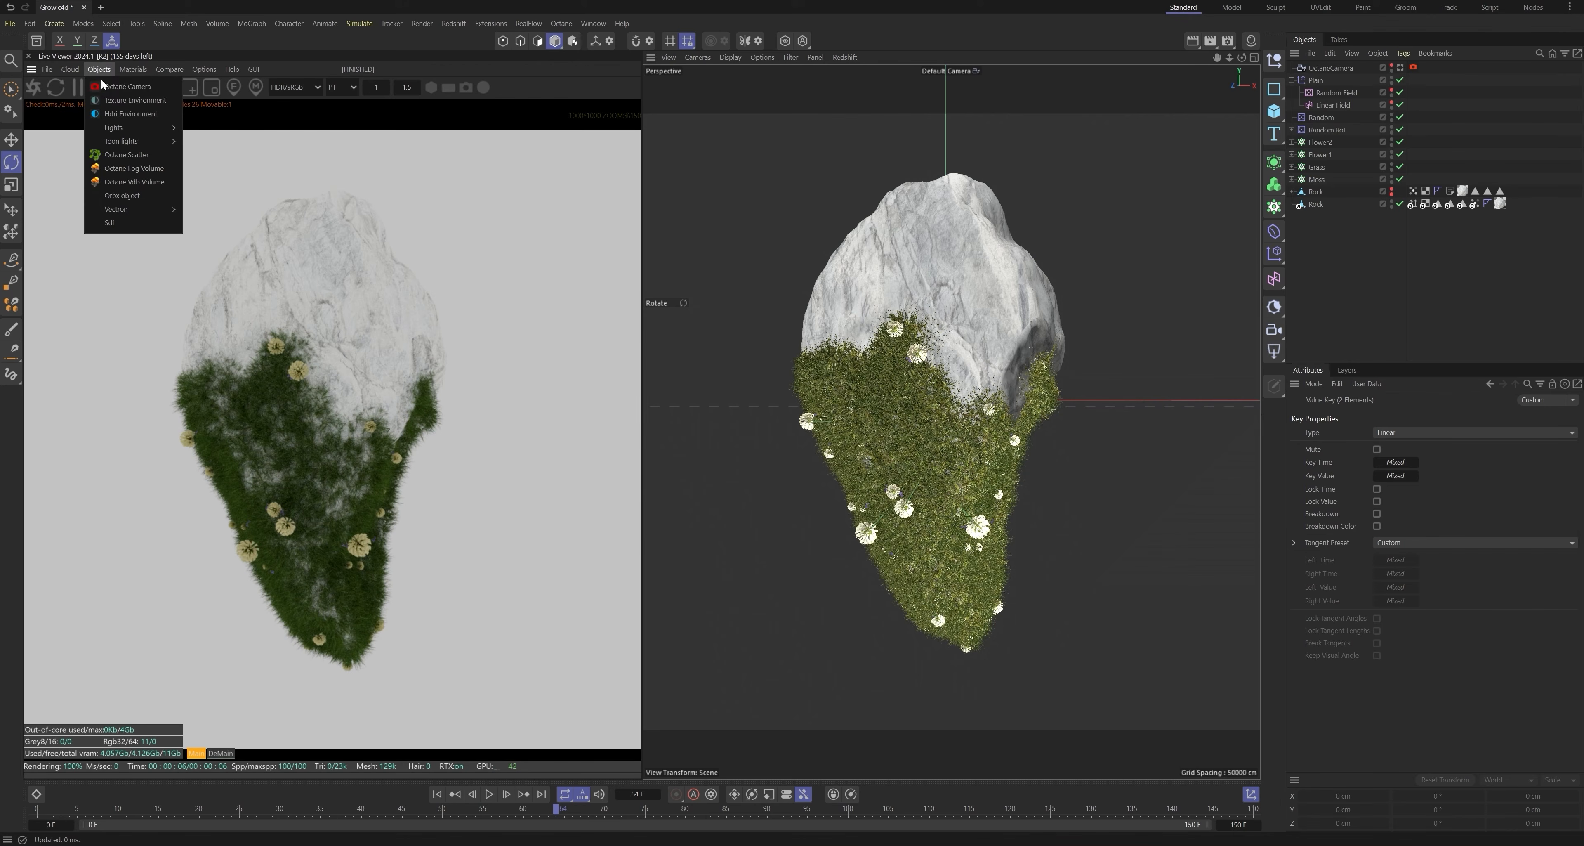
click(127, 114)
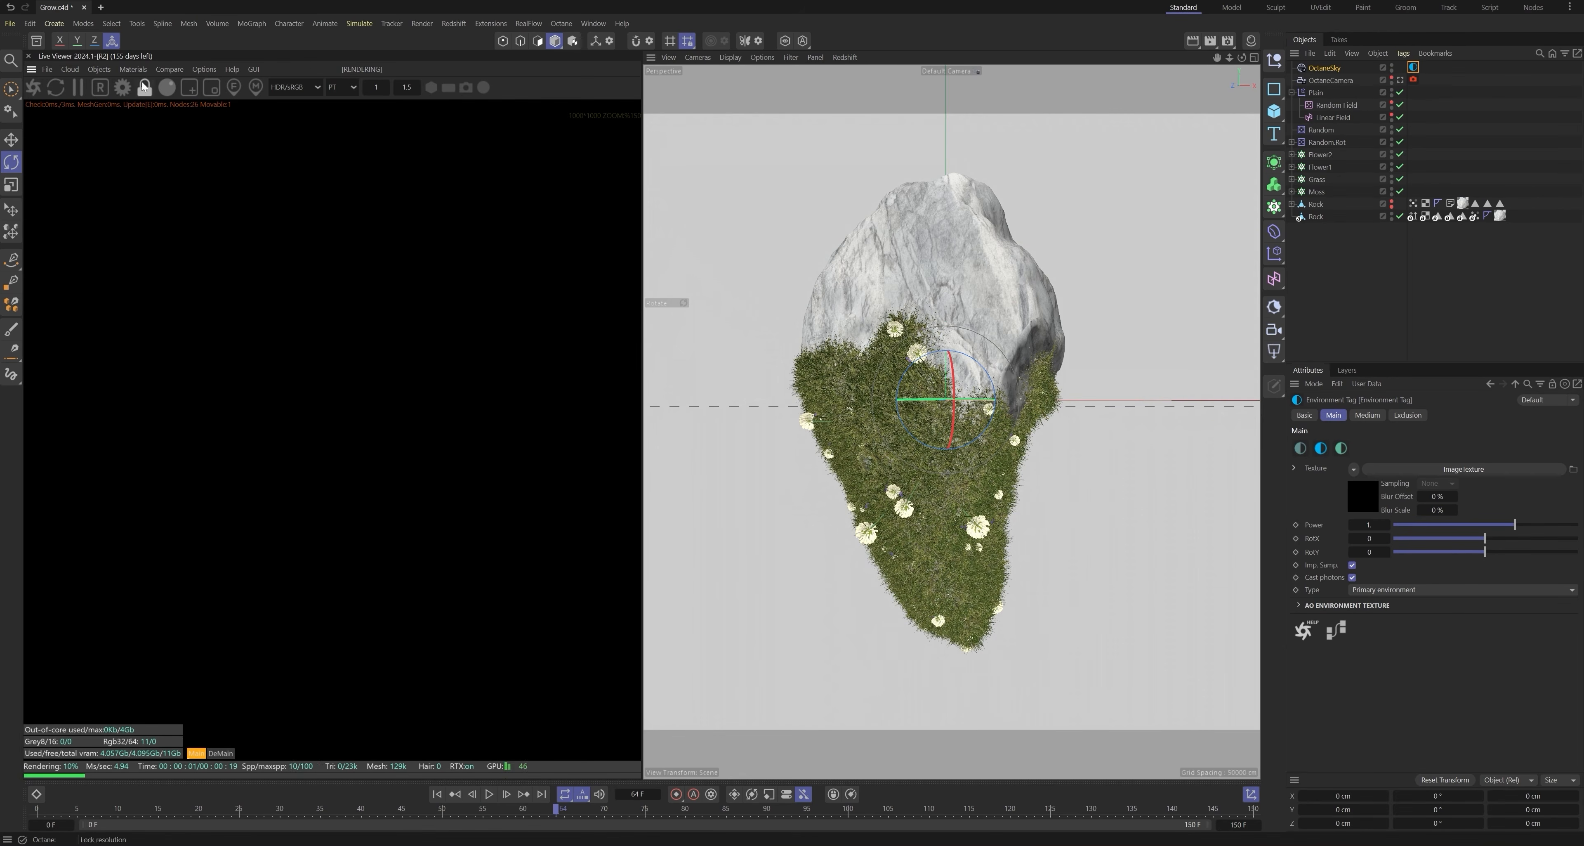
click(37, 41)
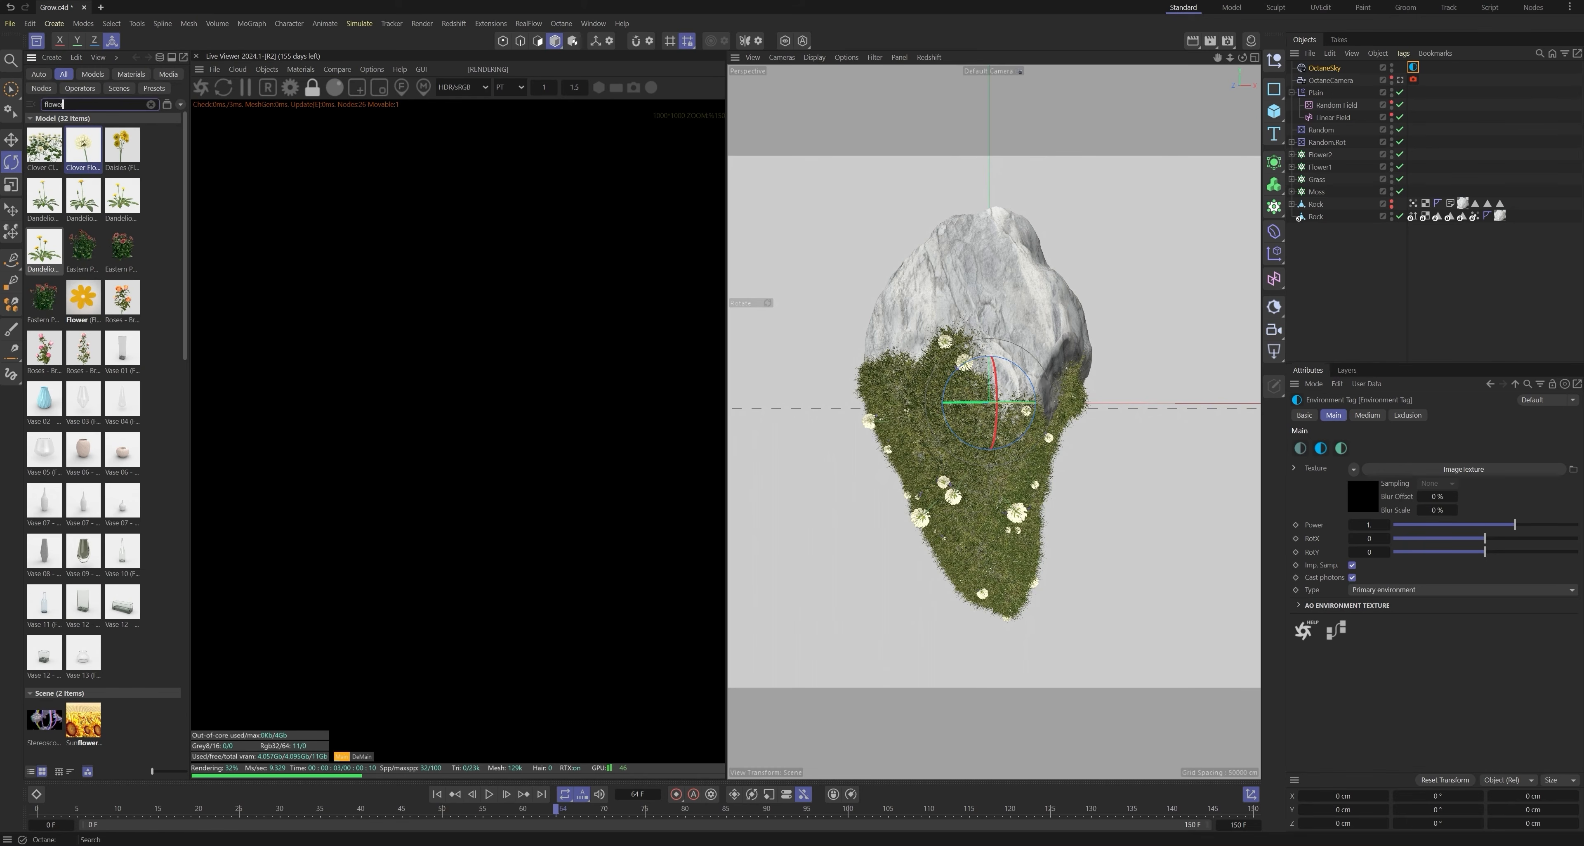
text(hdr)
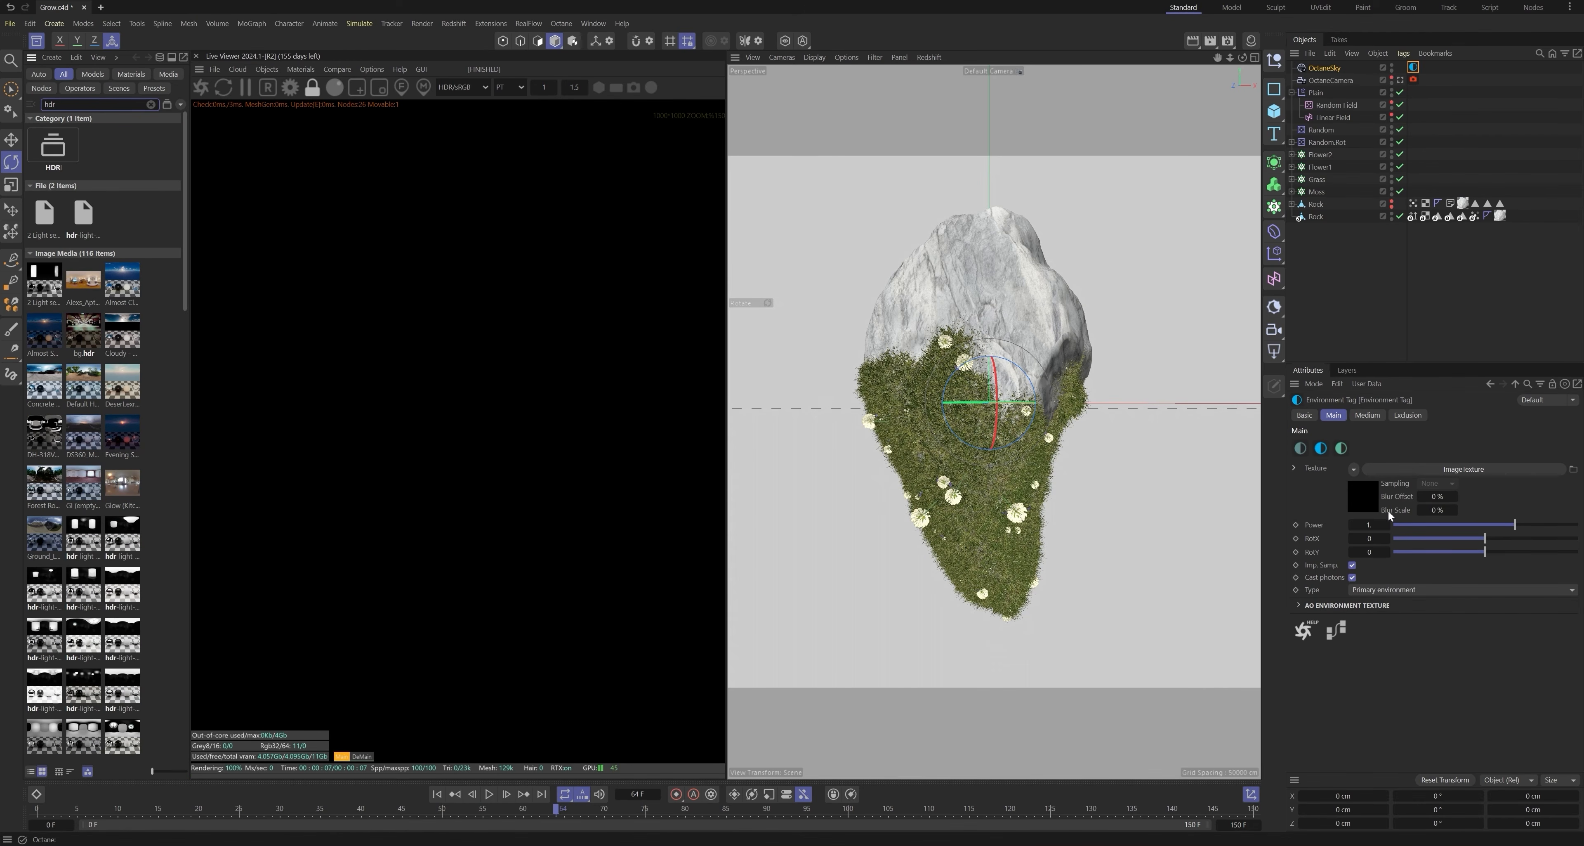
click(1366, 501)
drag(47, 289, 1414, 452)
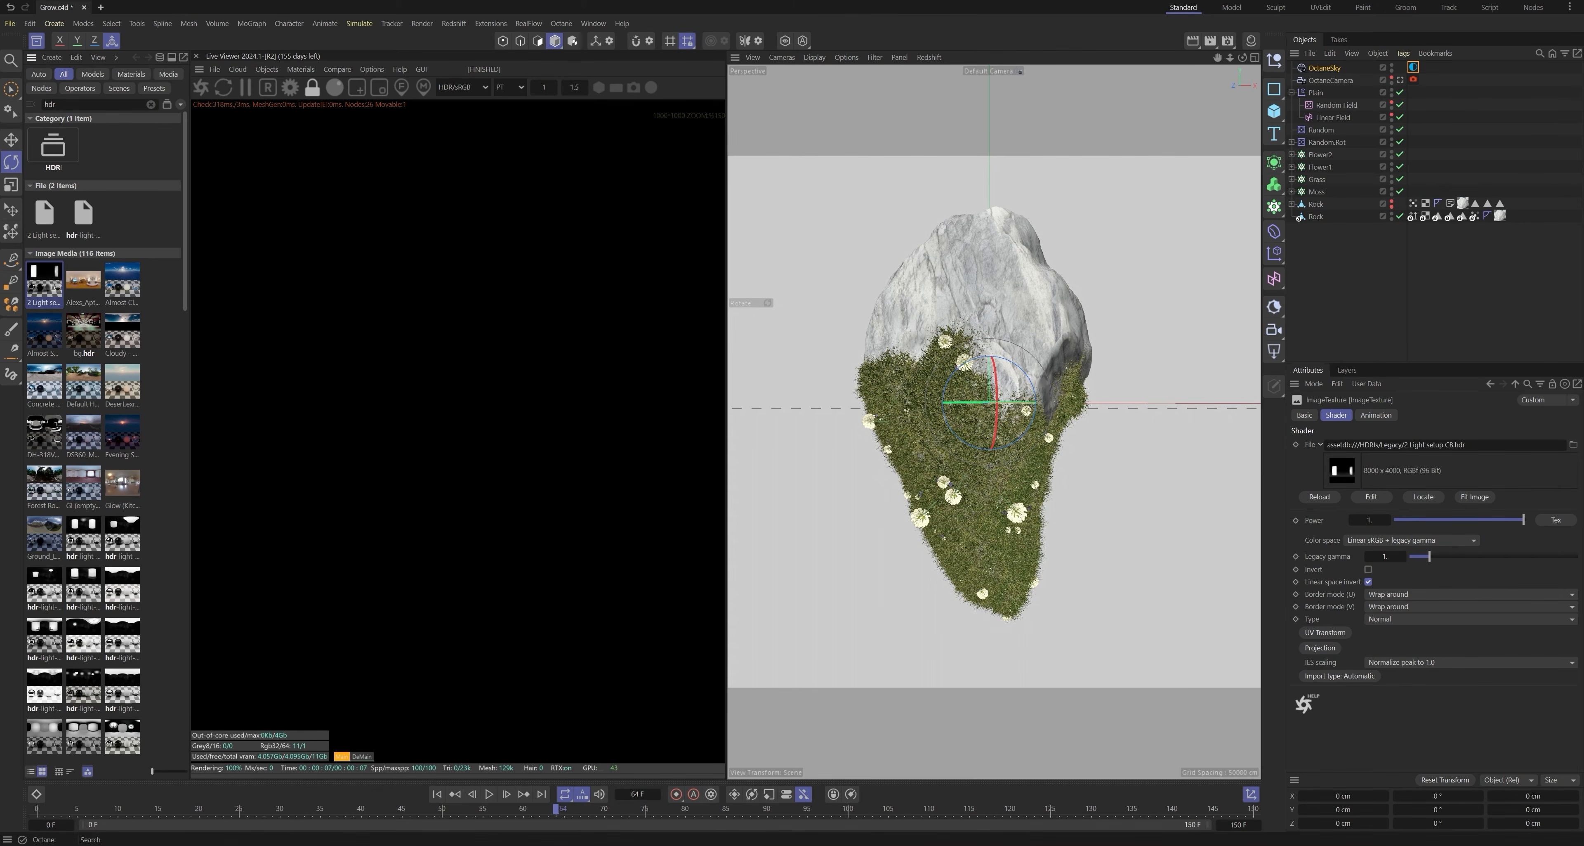
click(36, 42)
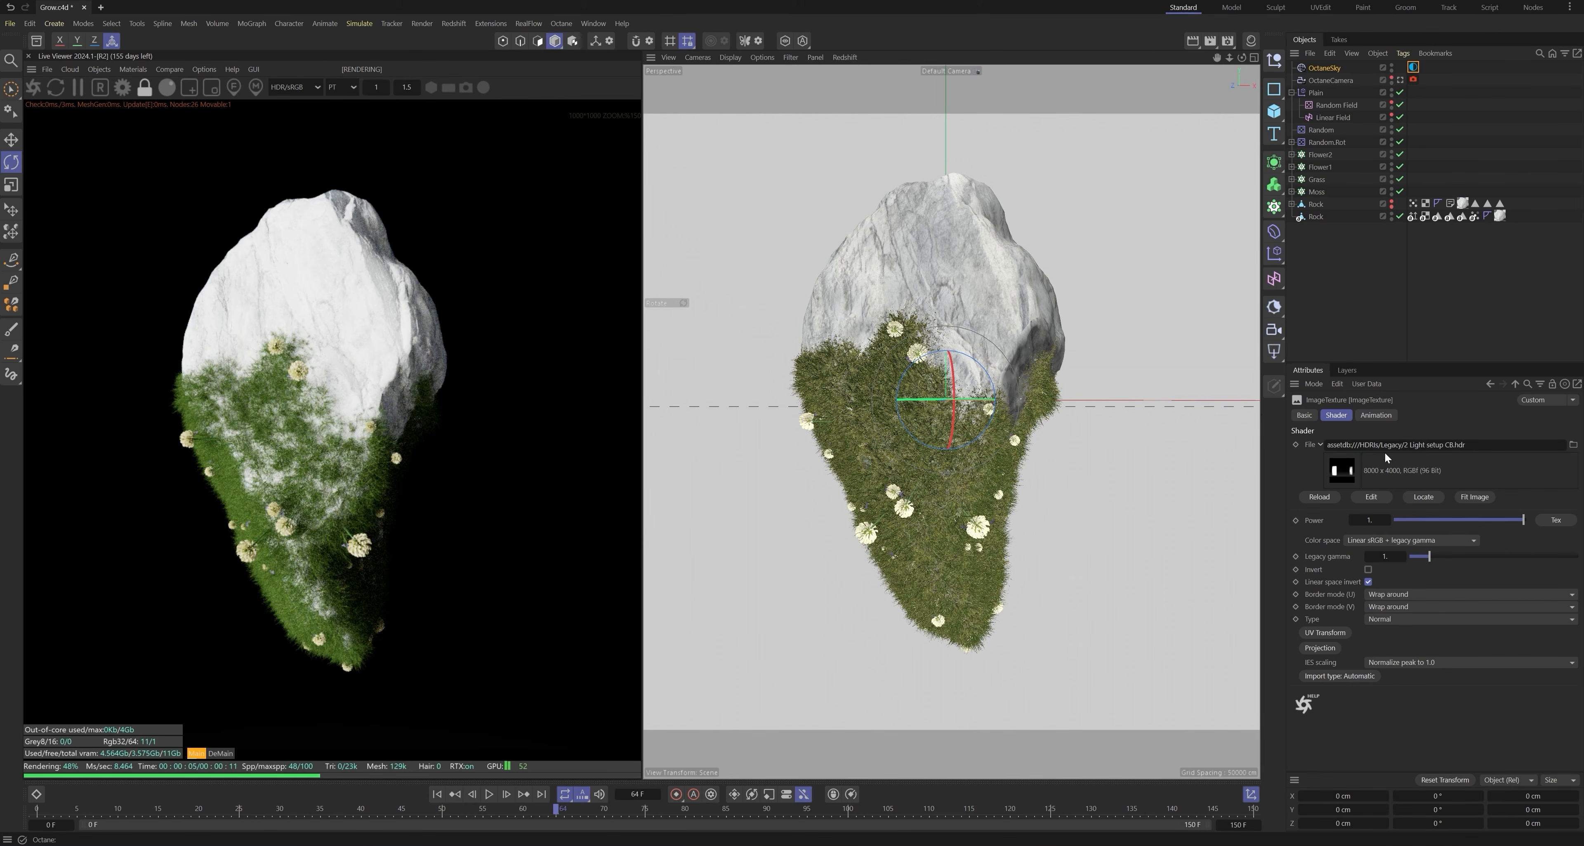
Step: Set the HDRI environment's RotX to about 0.56 and its power to 0.5
click(1515, 384)
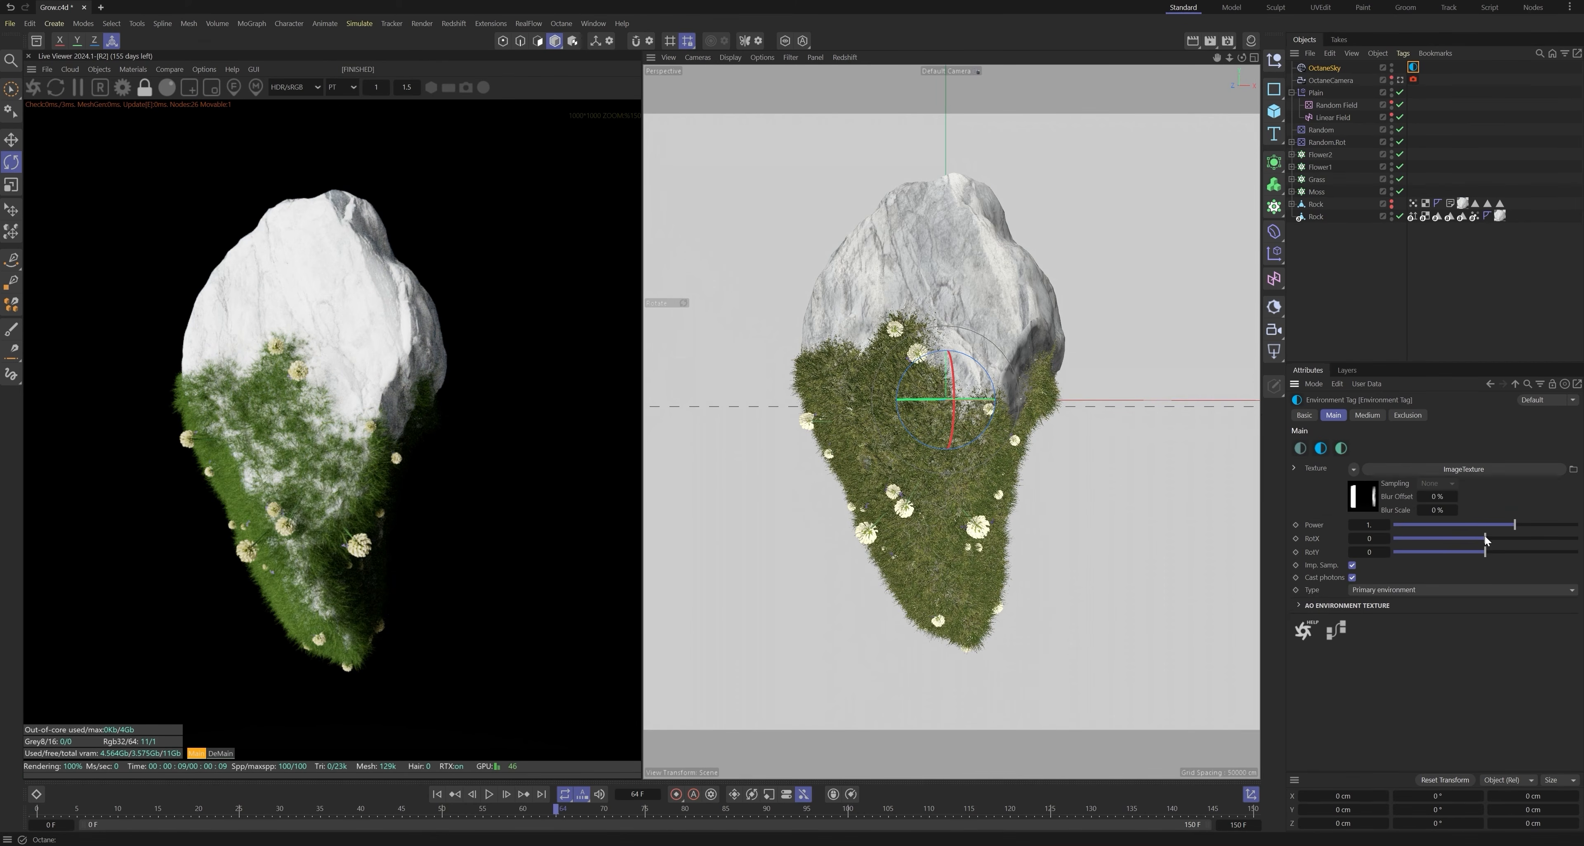
drag(1485, 536, 1537, 545)
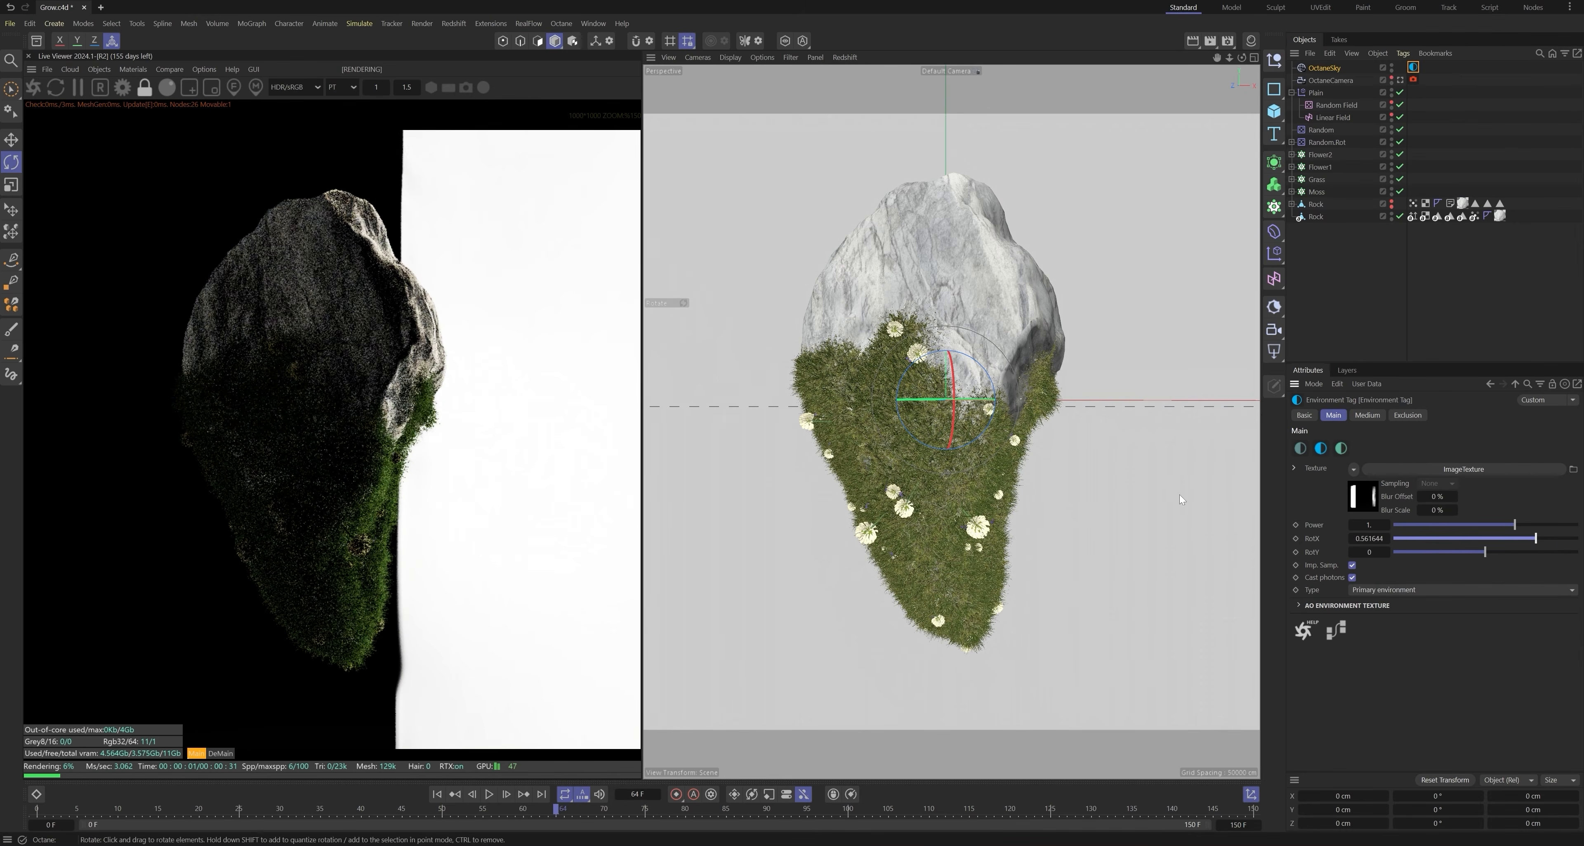
text(0.5)
key(Return)
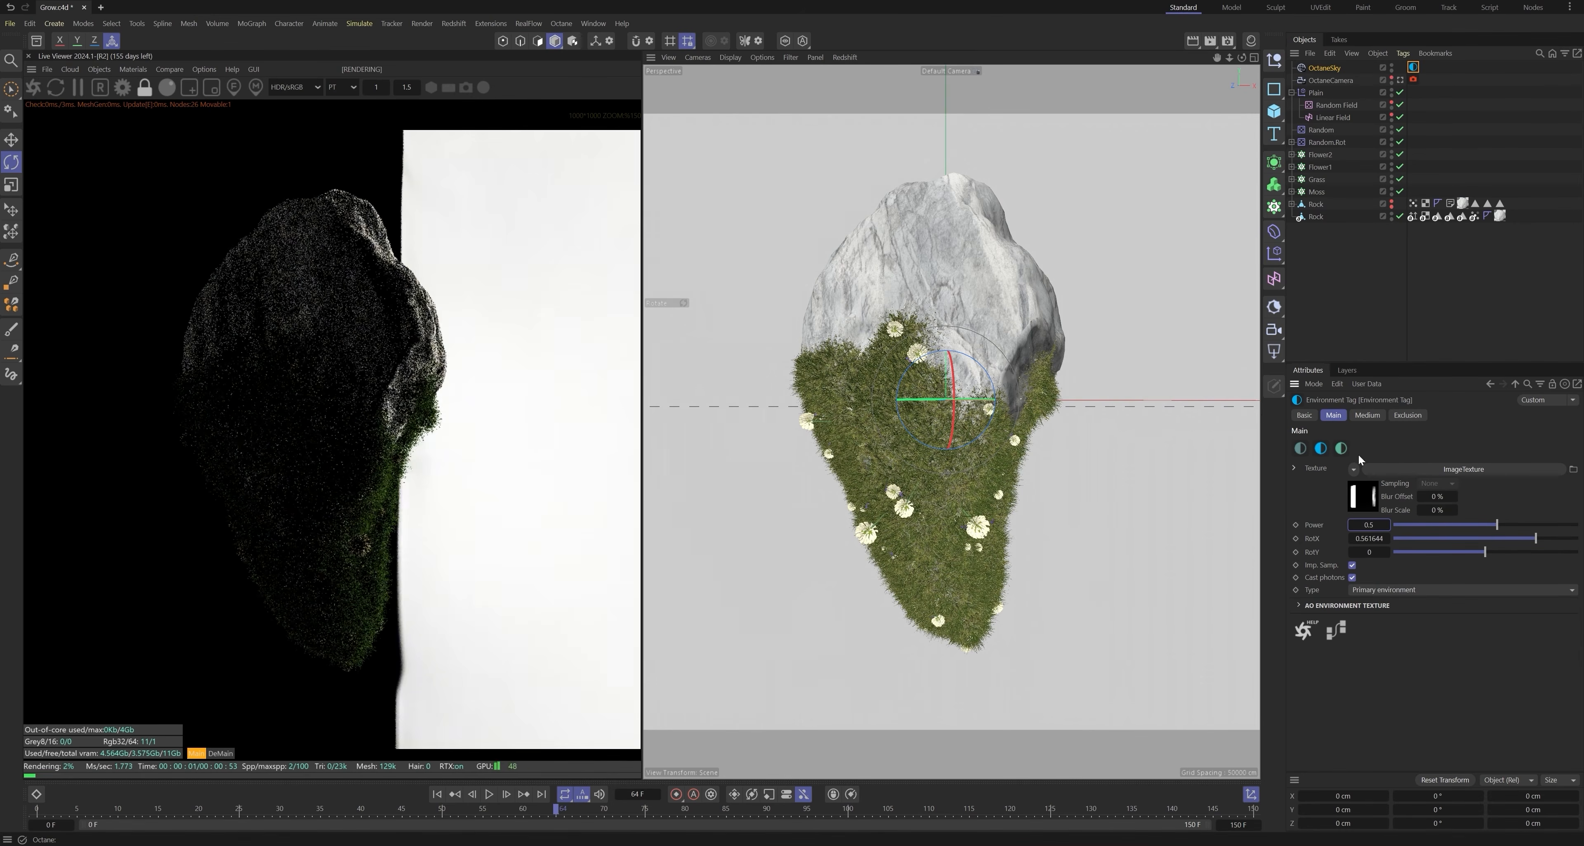
Step: Add a second Octane HDRI environment and set its type to Visible environment
click(99, 69)
click(131, 116)
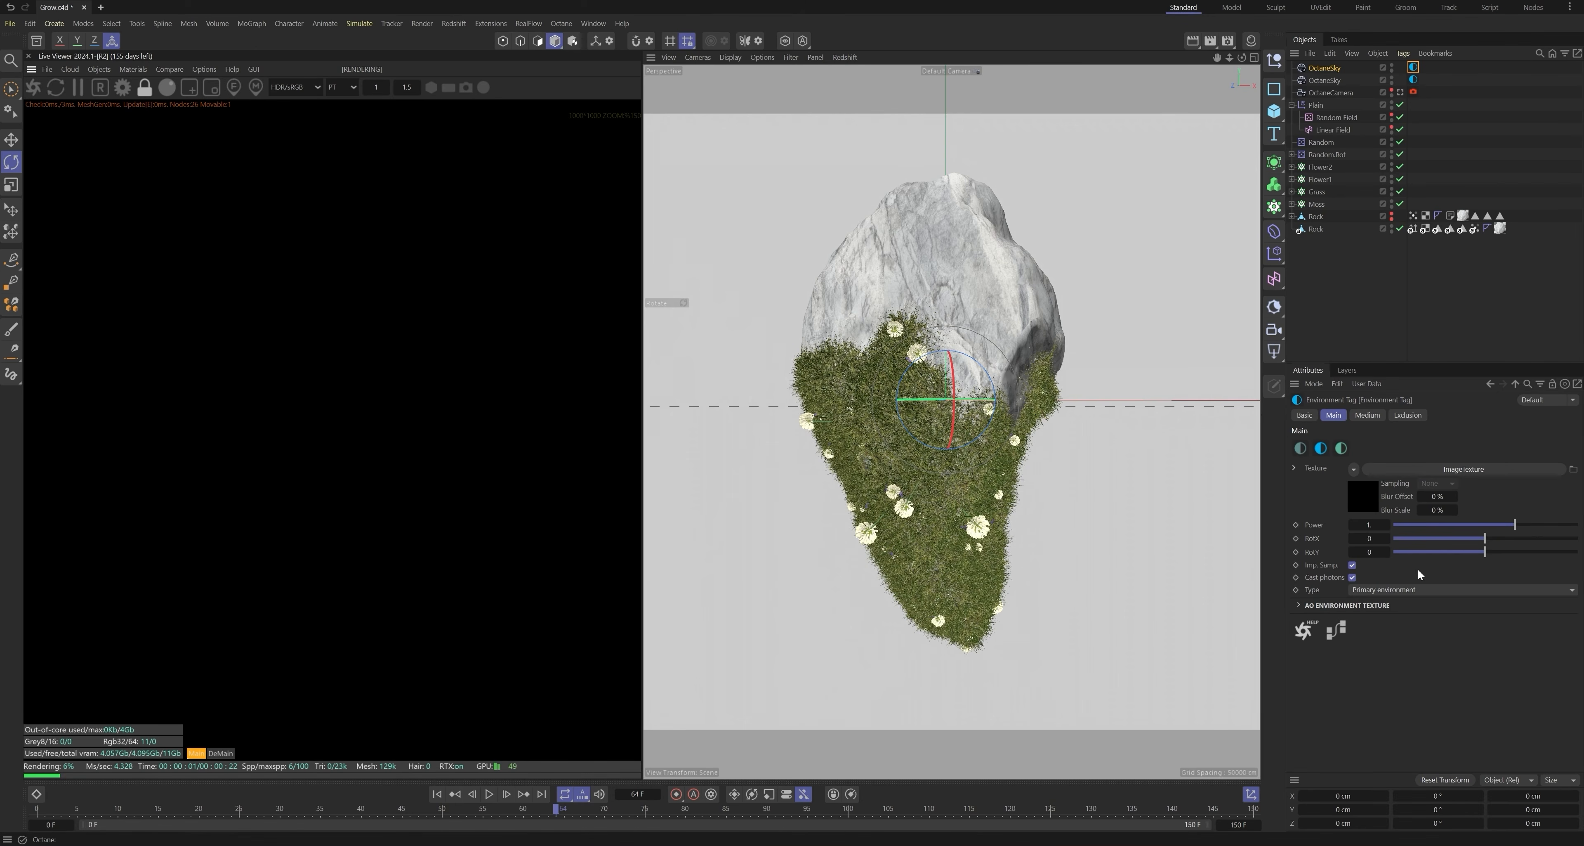
click(1403, 586)
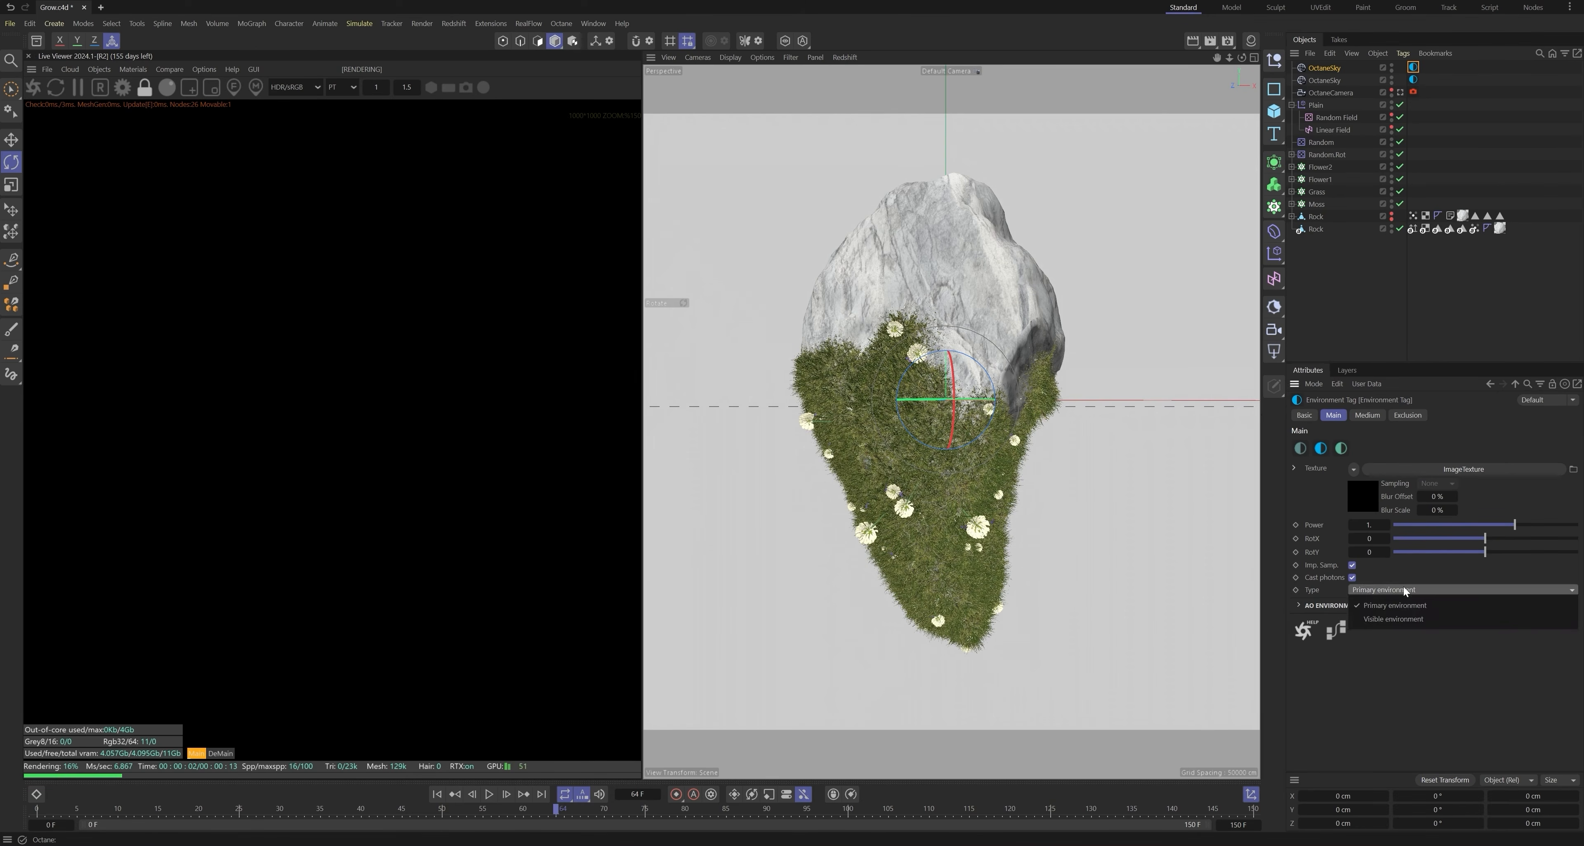
click(1401, 617)
Step: Give the visible environment a Color shader in turquoise with hue 162° and saturation 61%
click(1353, 469)
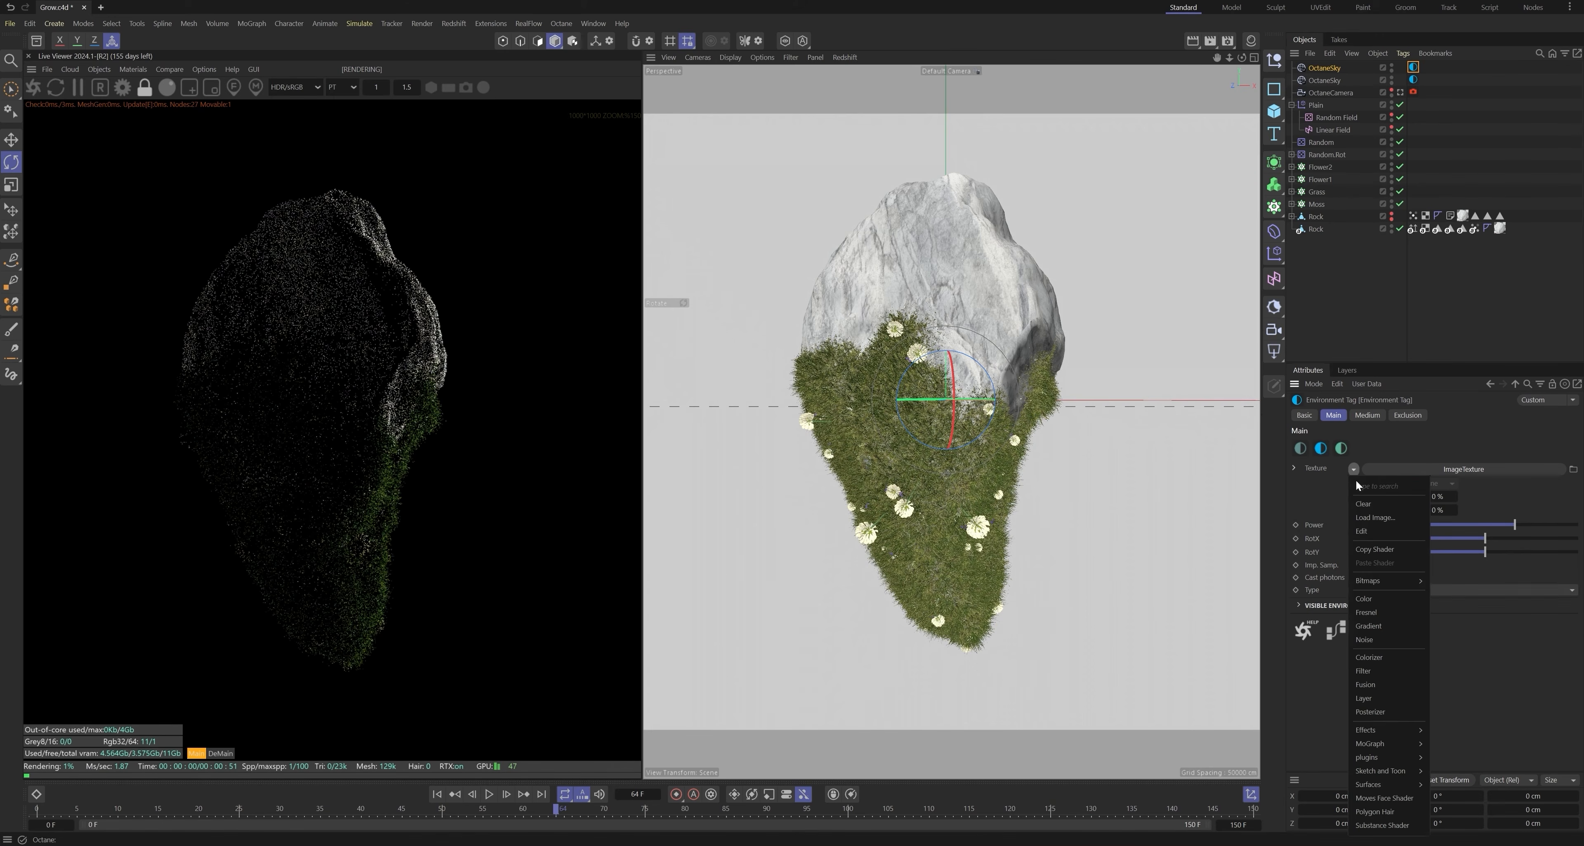
click(1388, 599)
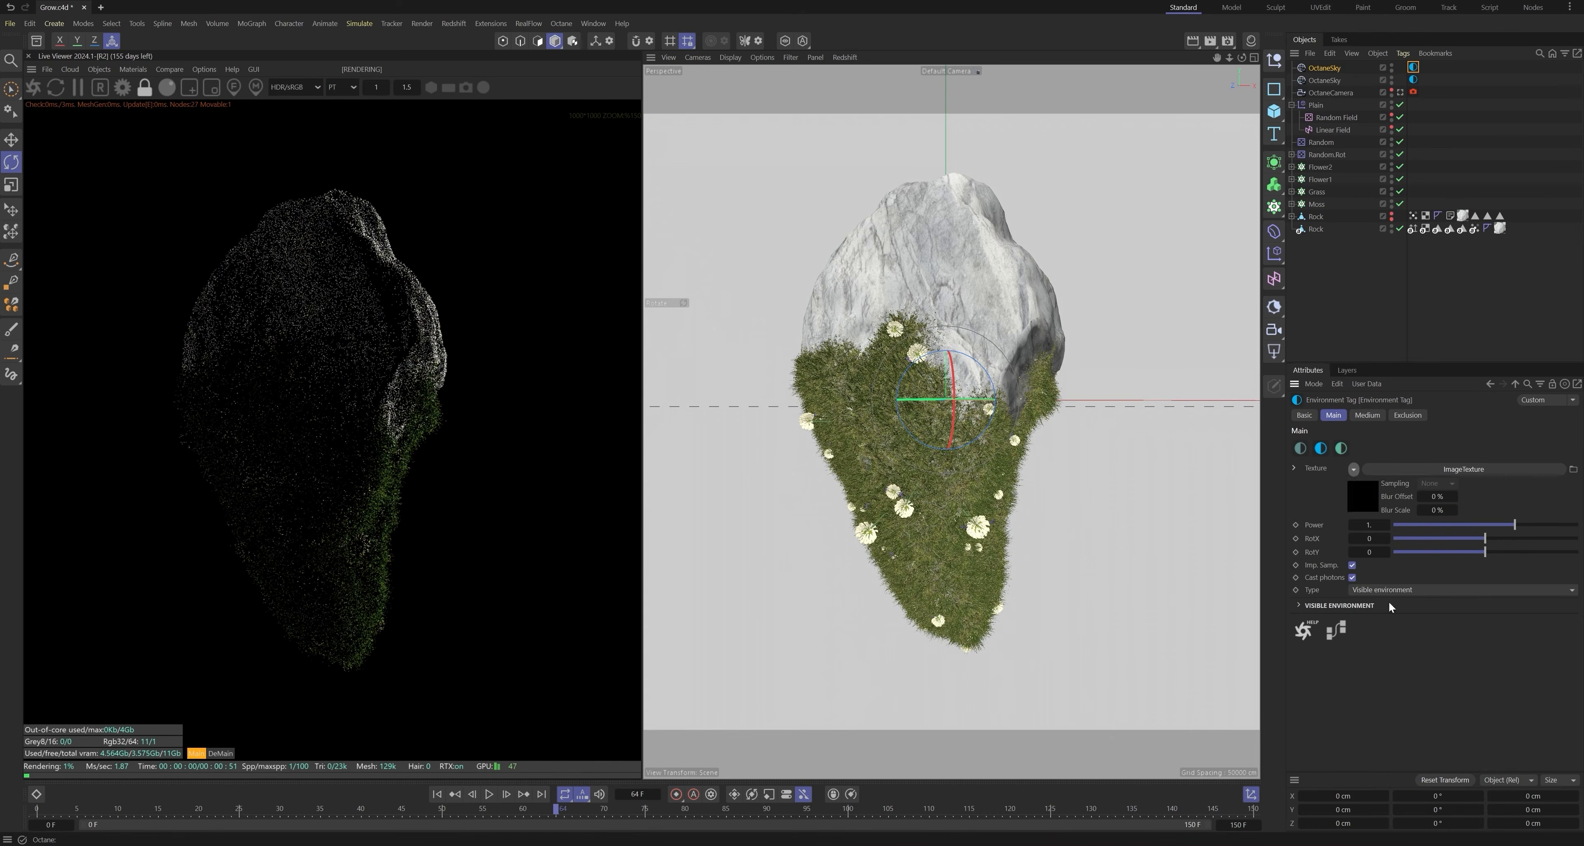
click(1350, 509)
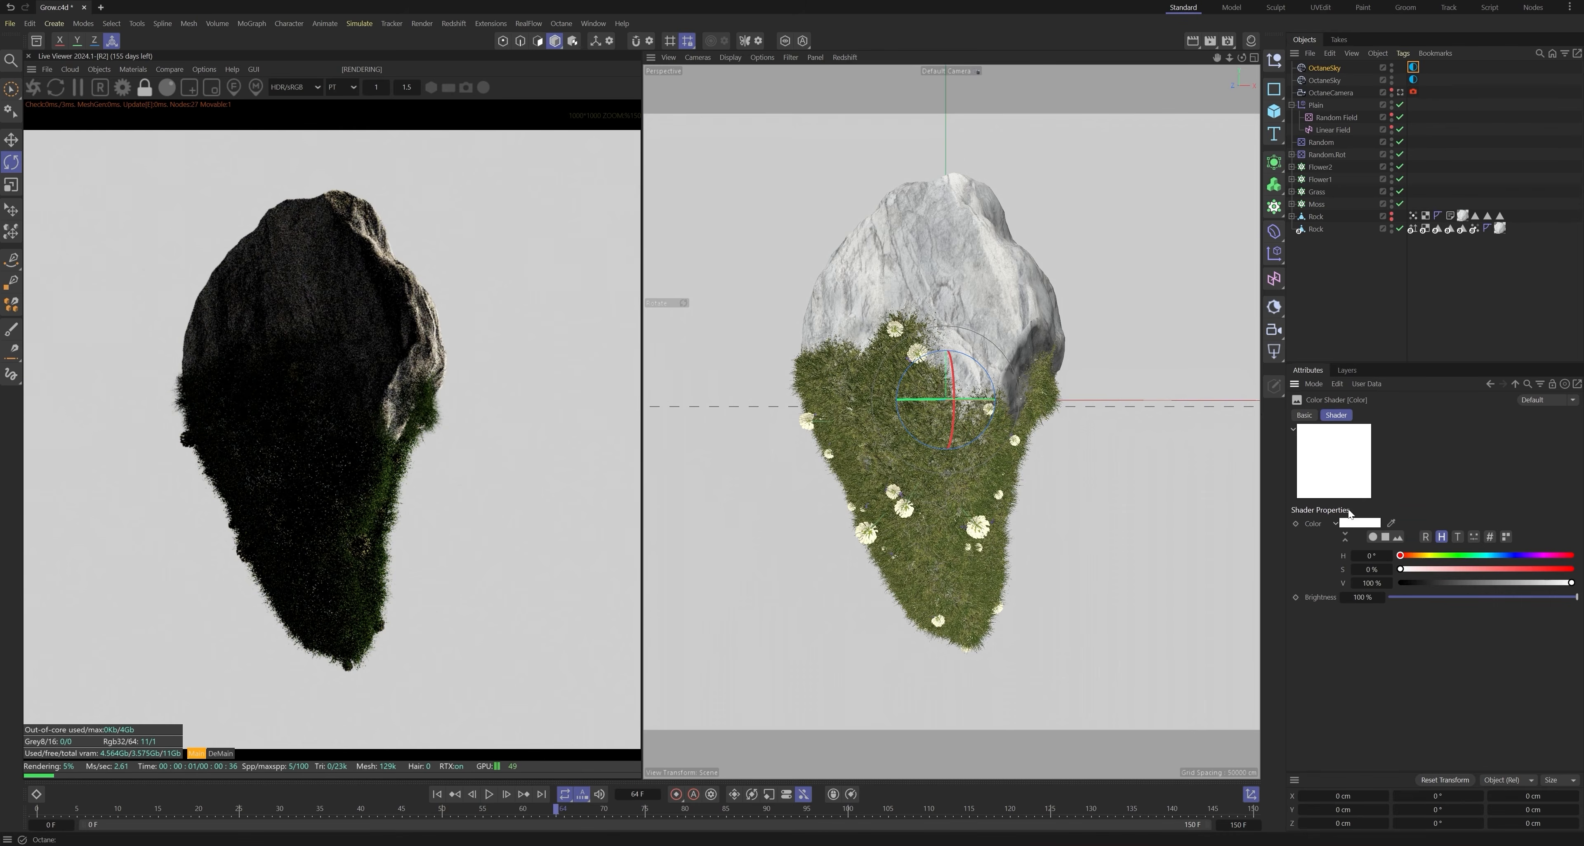
drag(1436, 571, 1477, 555)
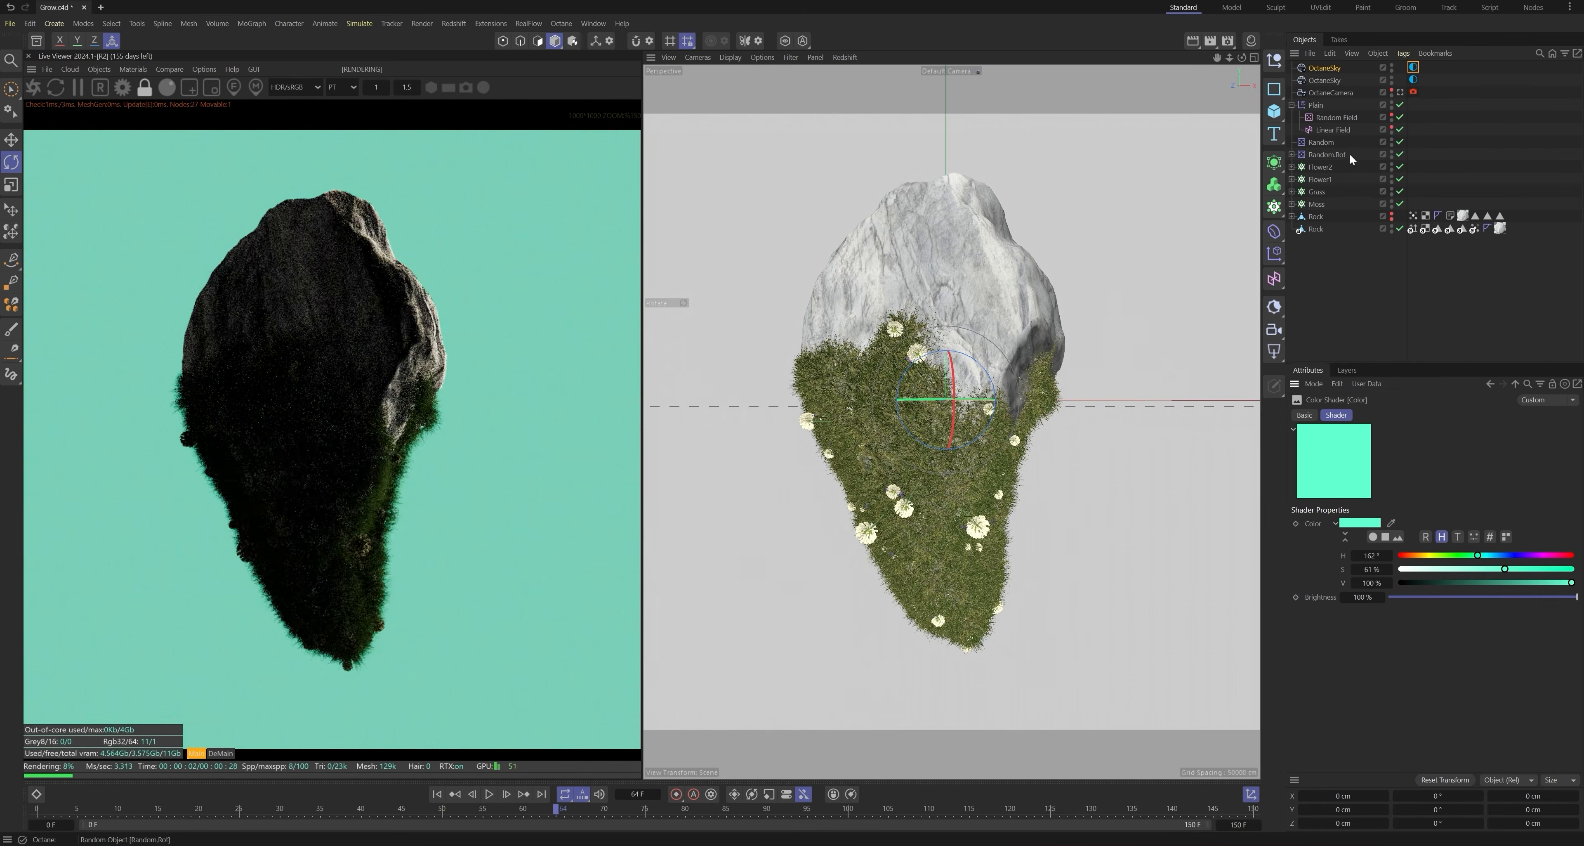
Step: Try a different RotX rotation on the primary HDRI environment and undo it
click(1413, 80)
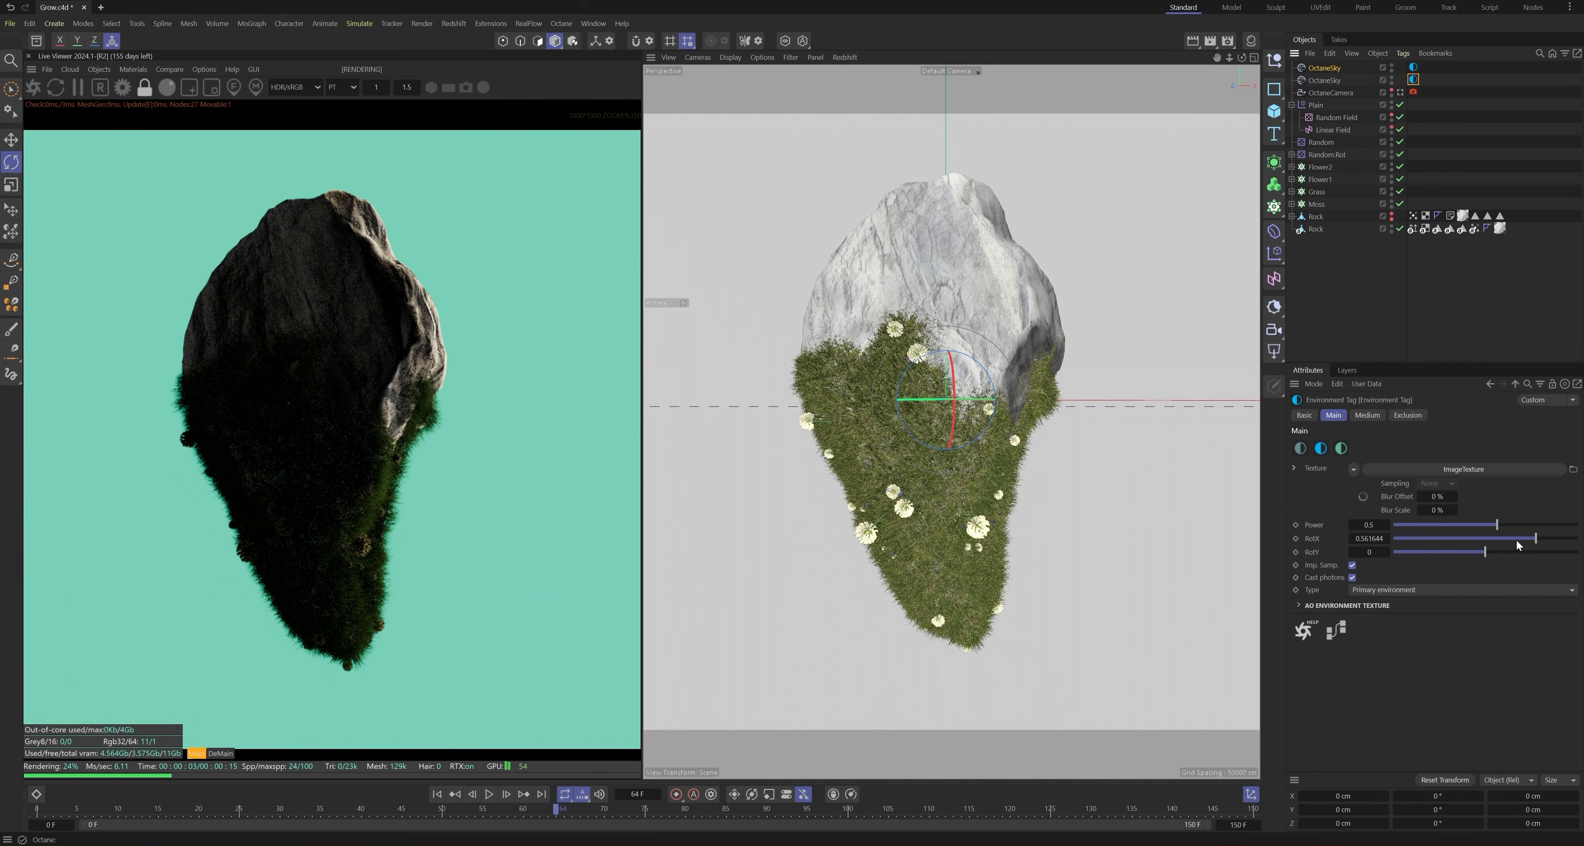
drag(1516, 541, 1509, 538)
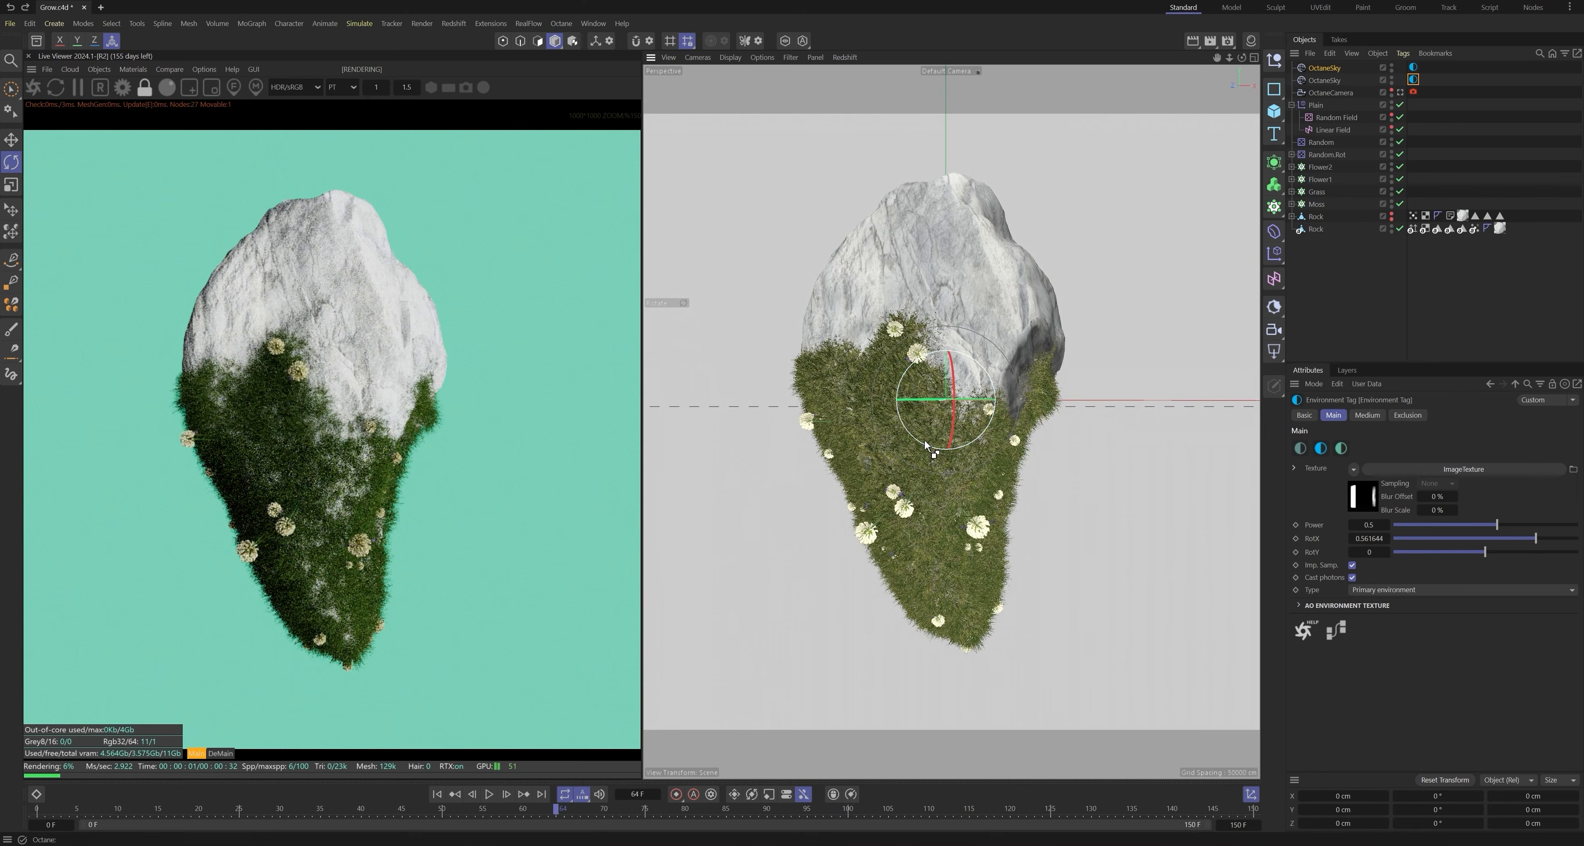
key(ctrl+z)
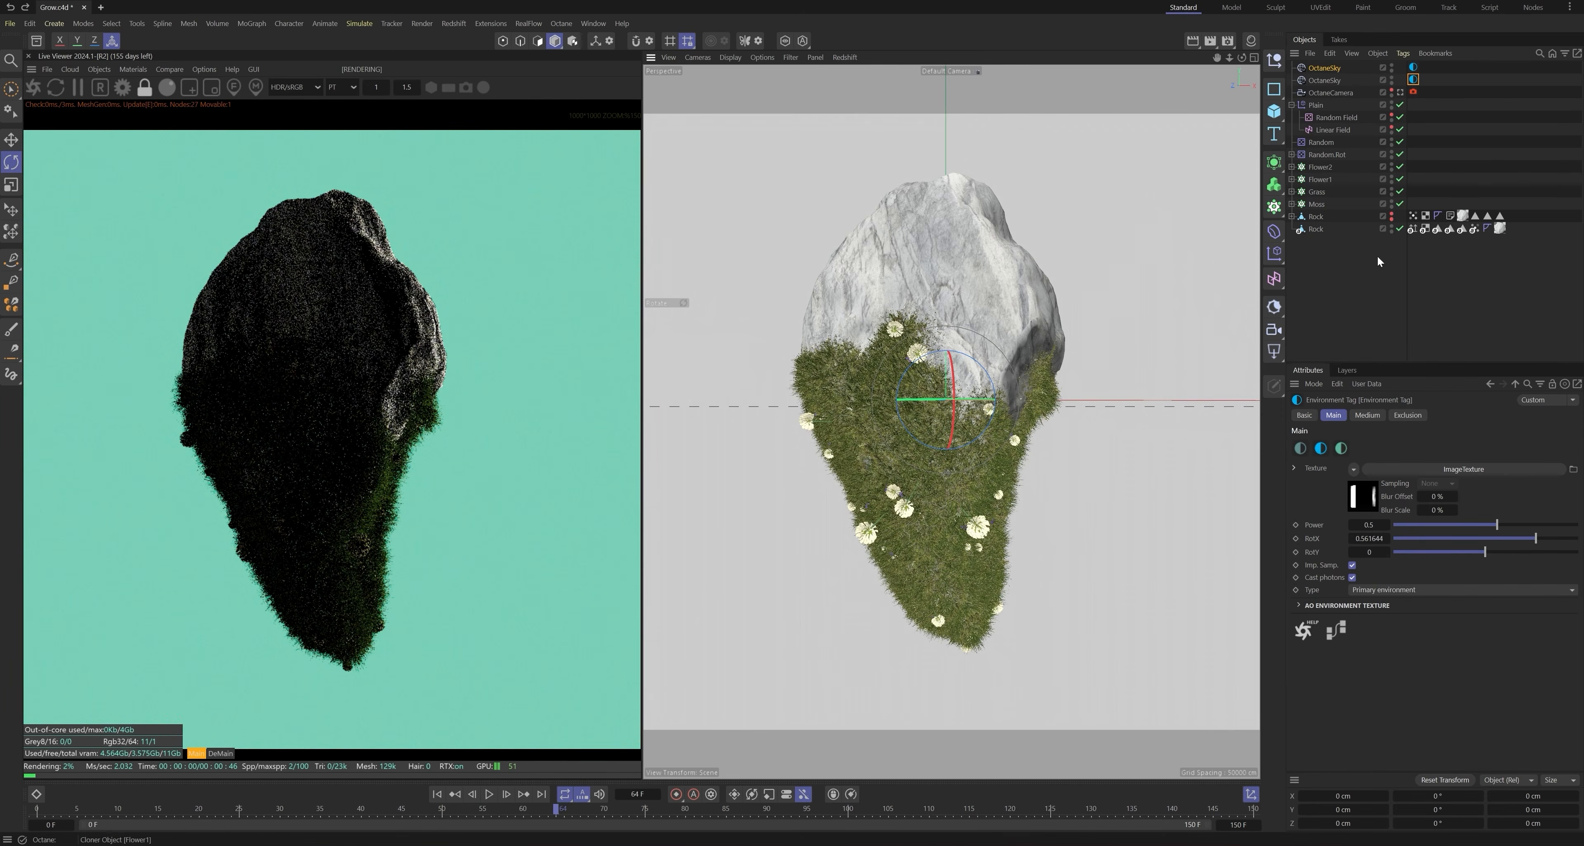
Step: Add an Octane area light and rotate it to a heading of -90°
click(1369, 330)
click(99, 69)
mouse_move(151, 131)
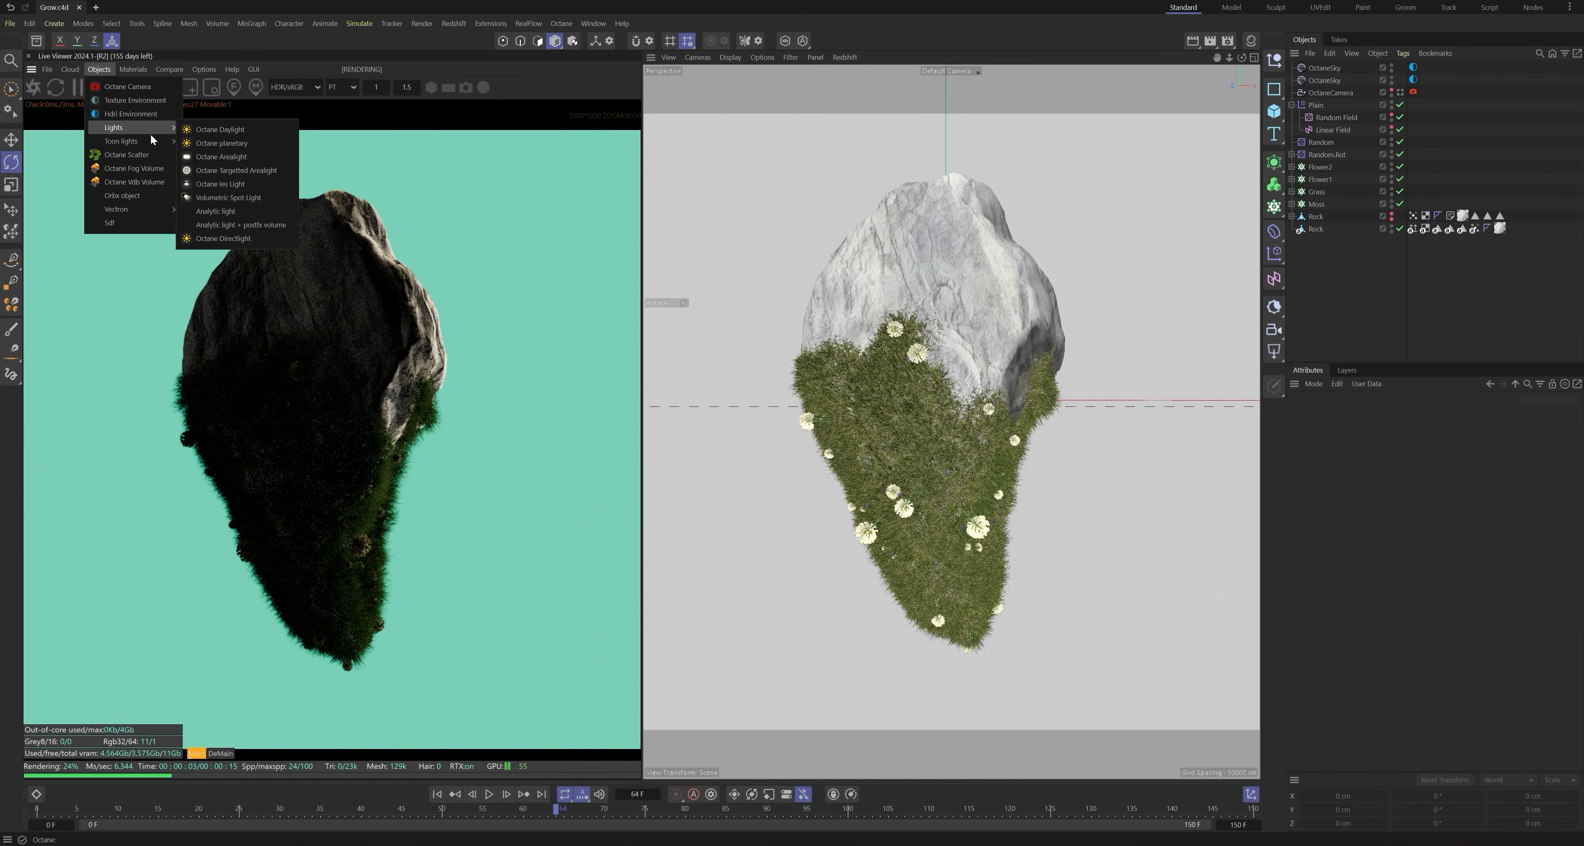
click(221, 156)
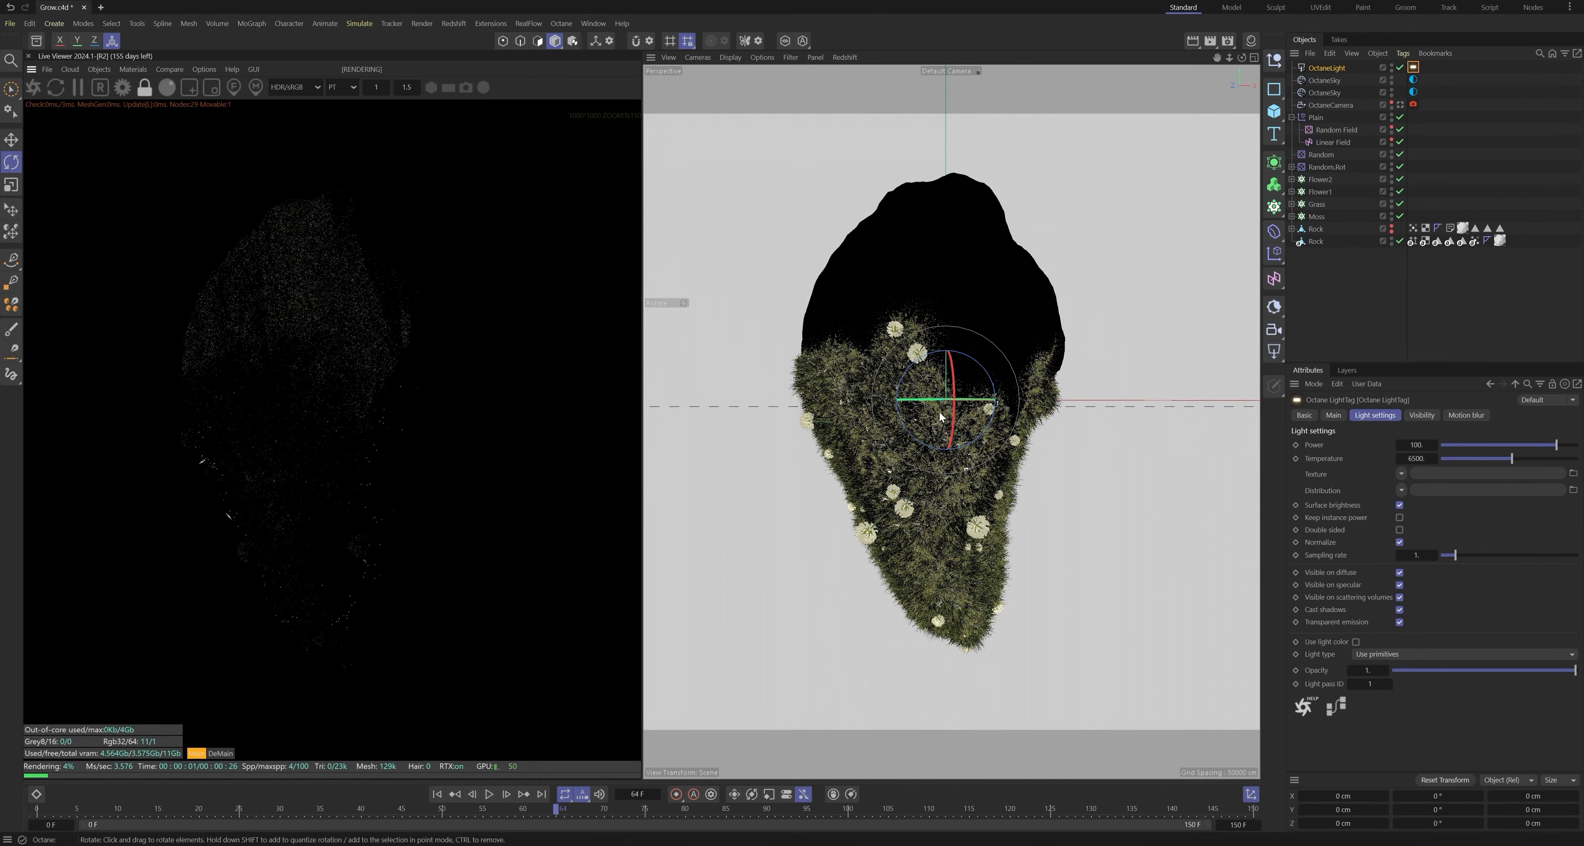
scroll(939, 415, down, 10)
shift+drag(937, 411, 806, 444)
Step: Change the visible environment's Color shader from turquoise to white by setting its saturation to 0%
click(1413, 80)
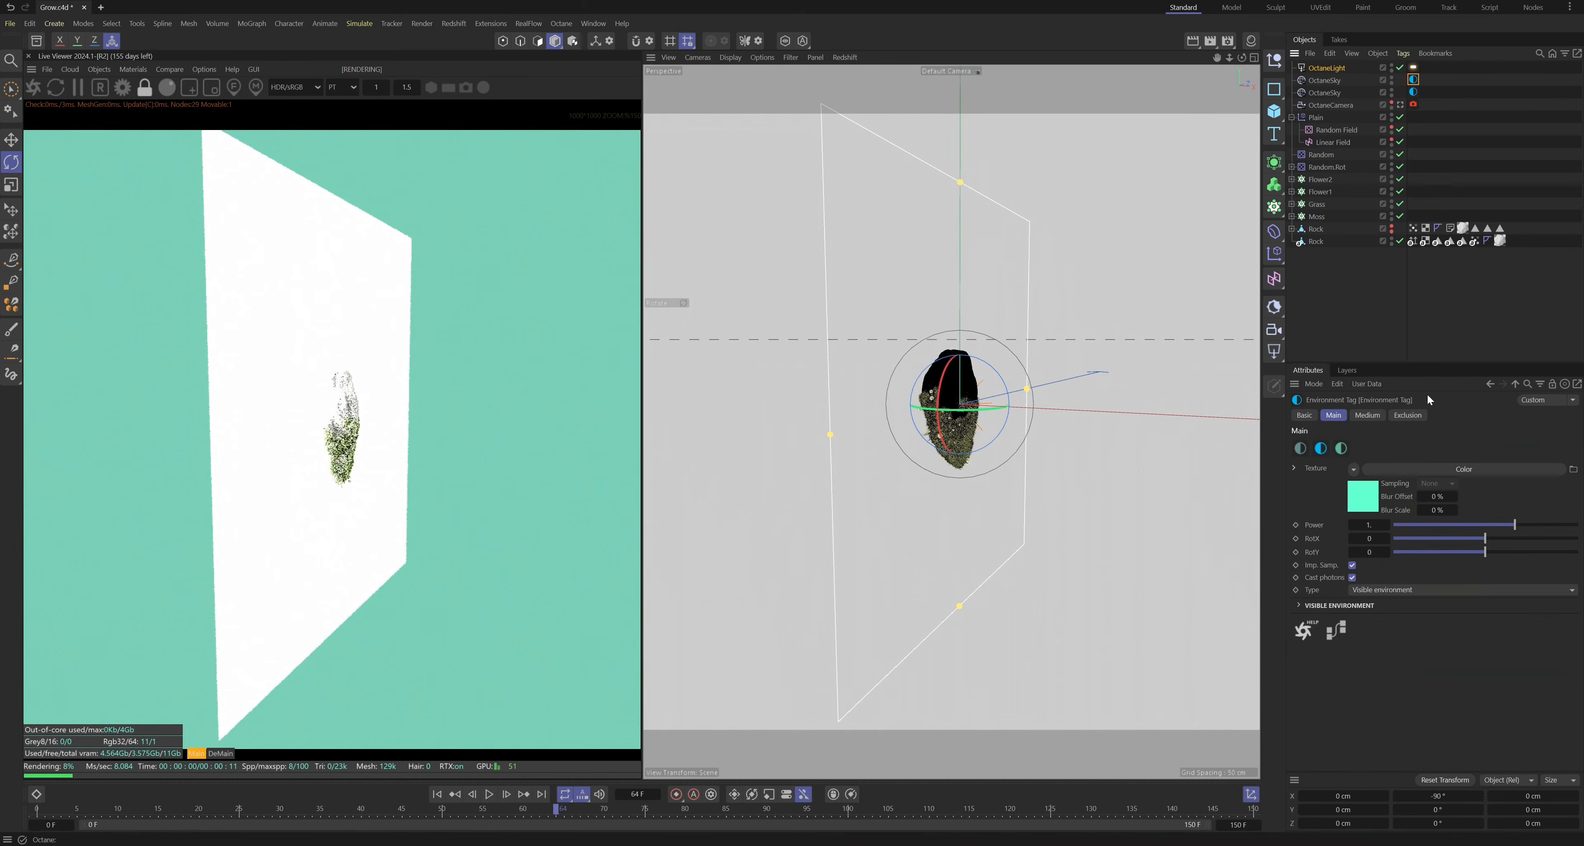
click(1362, 496)
click(1360, 523)
drag(1260, 601, 1235, 582)
click(1487, 537)
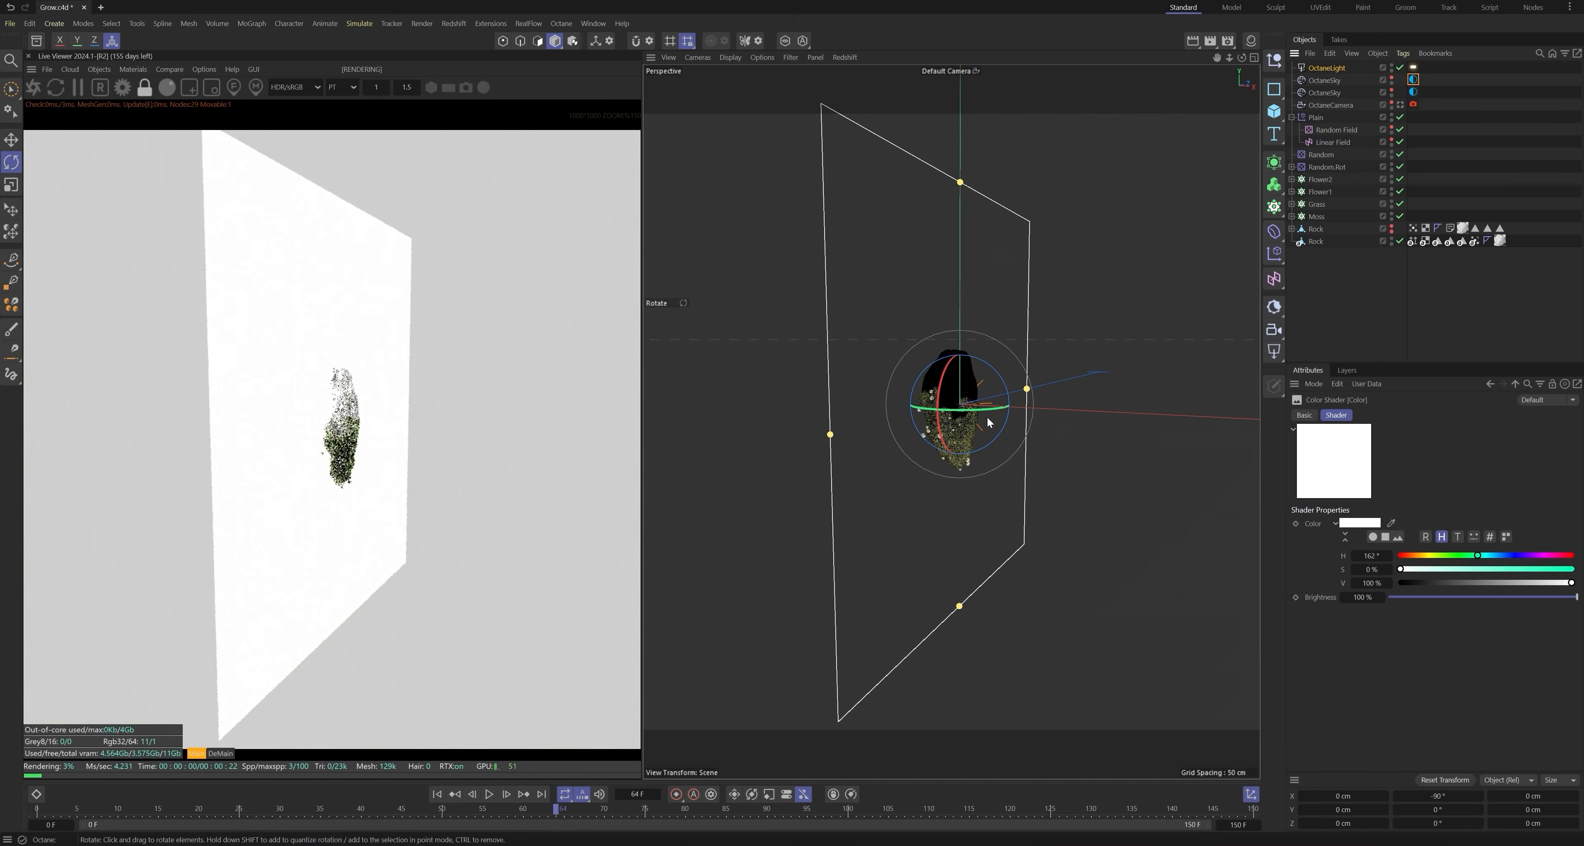
Step: Scale the Octane area light down and move it away from the rock to X about -197 cm
key(e)
drag(1030, 404, 812, 418)
key(t)
click(1413, 67)
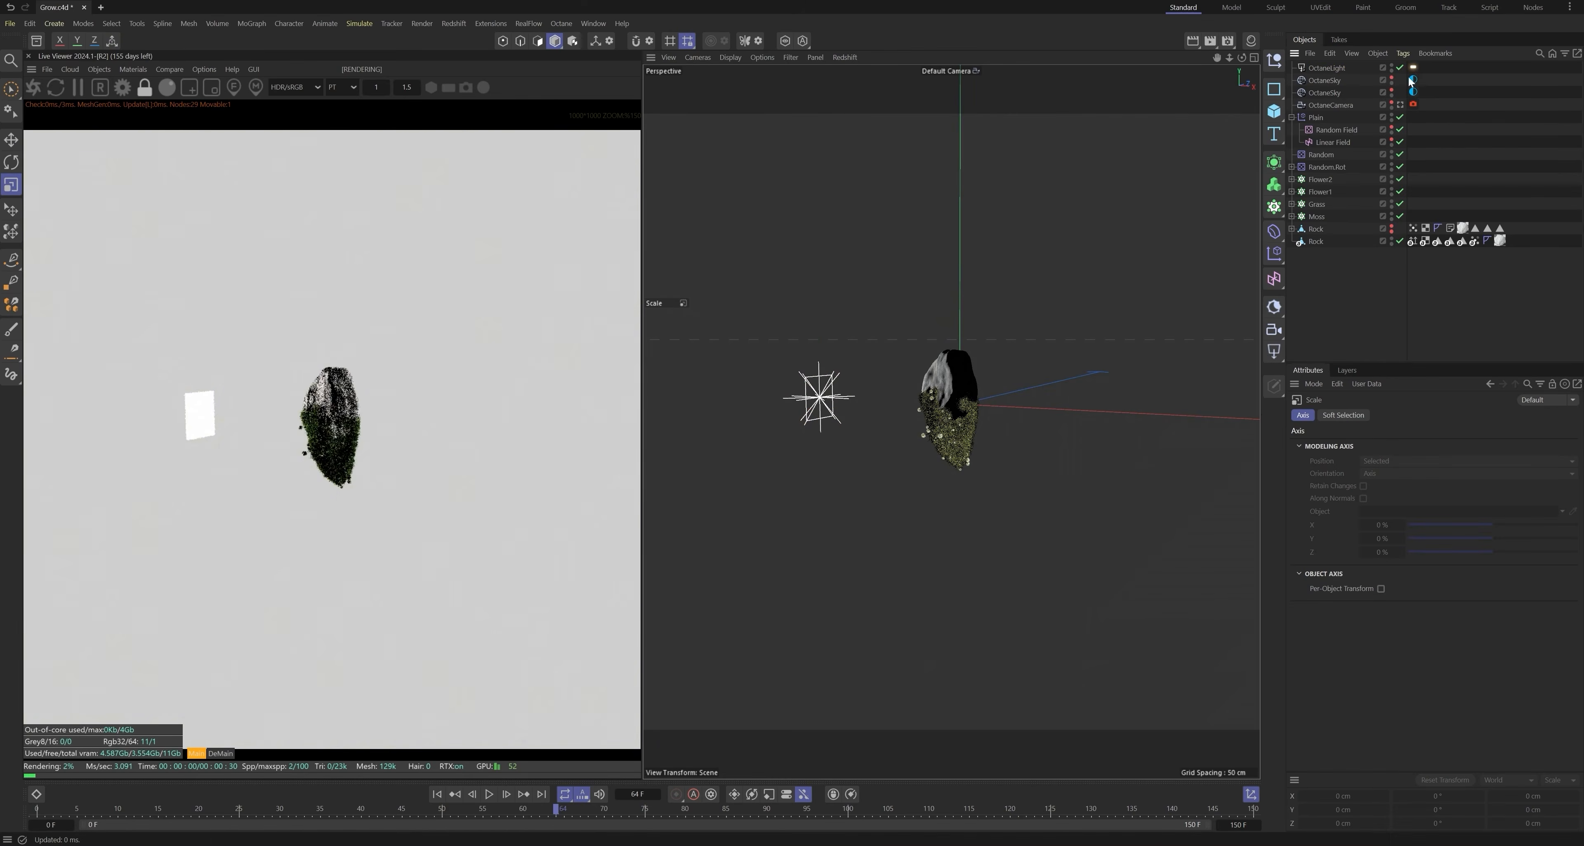
key(e)
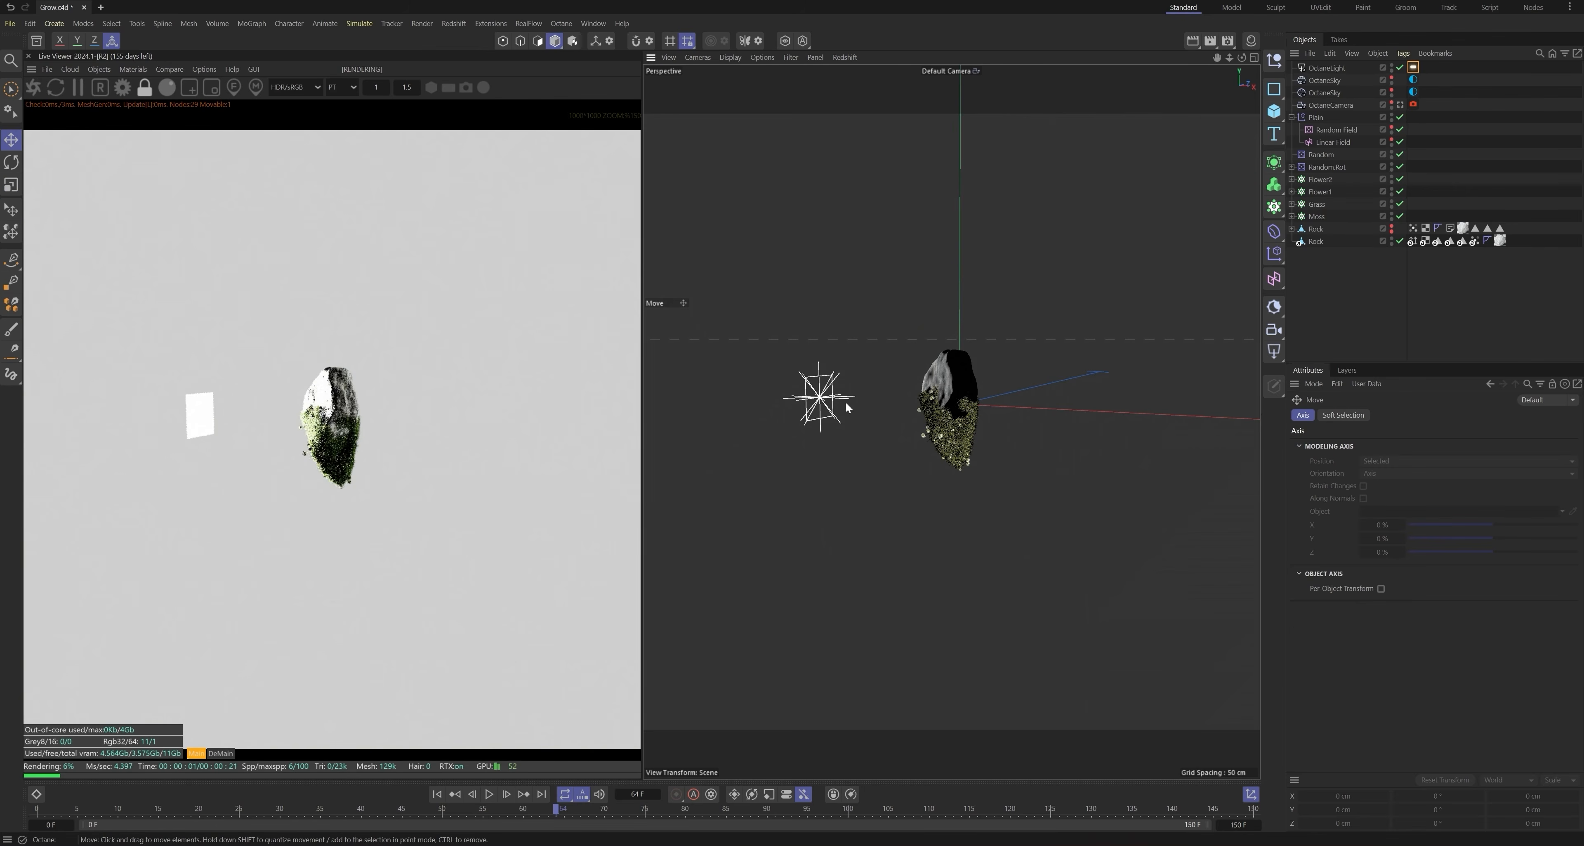
click(824, 396)
drag(836, 398, 683, 393)
Step: At frame 150, look through the OctaneCamera, move it closer to P.Z -113.0409 cm and keyframe that position
alt+right_drag(957, 417, 1026, 417)
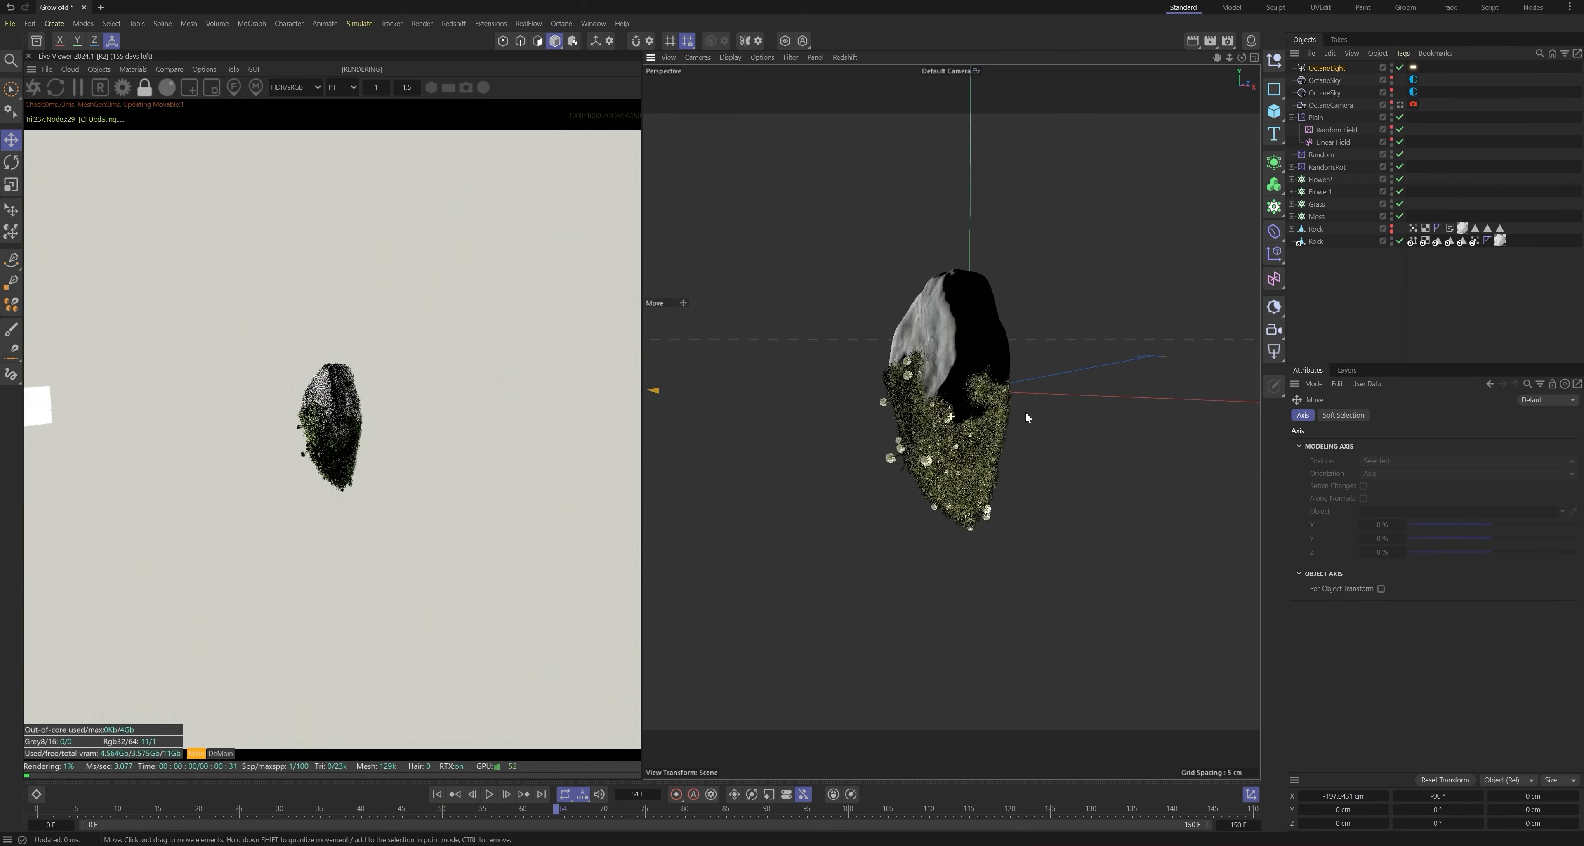
click(1255, 809)
click(1400, 105)
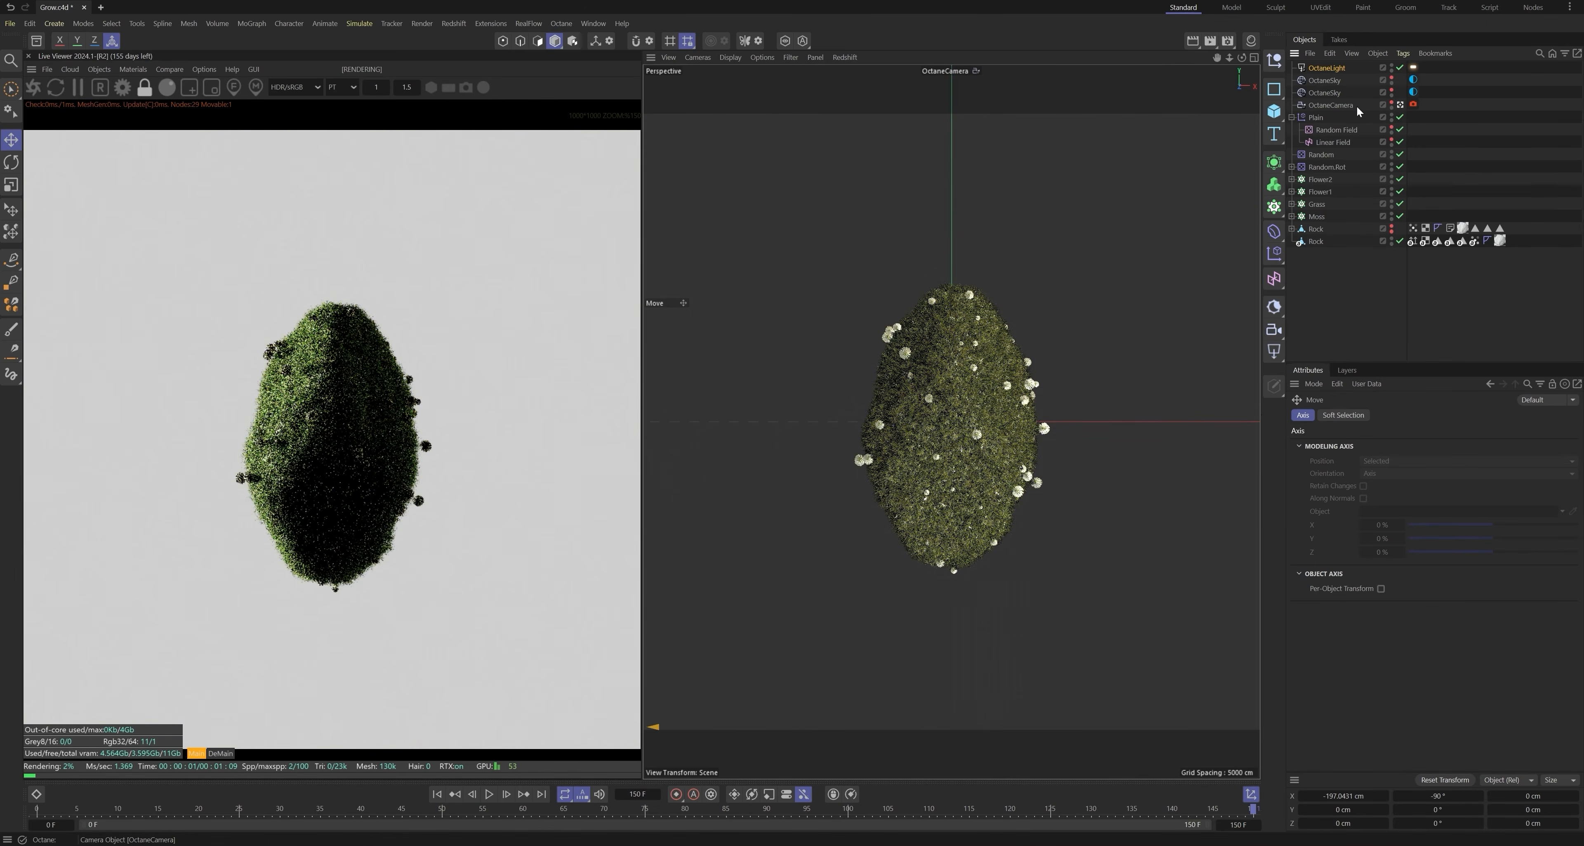
click(1332, 104)
drag(1358, 503, 1396, 503)
click(1301, 503)
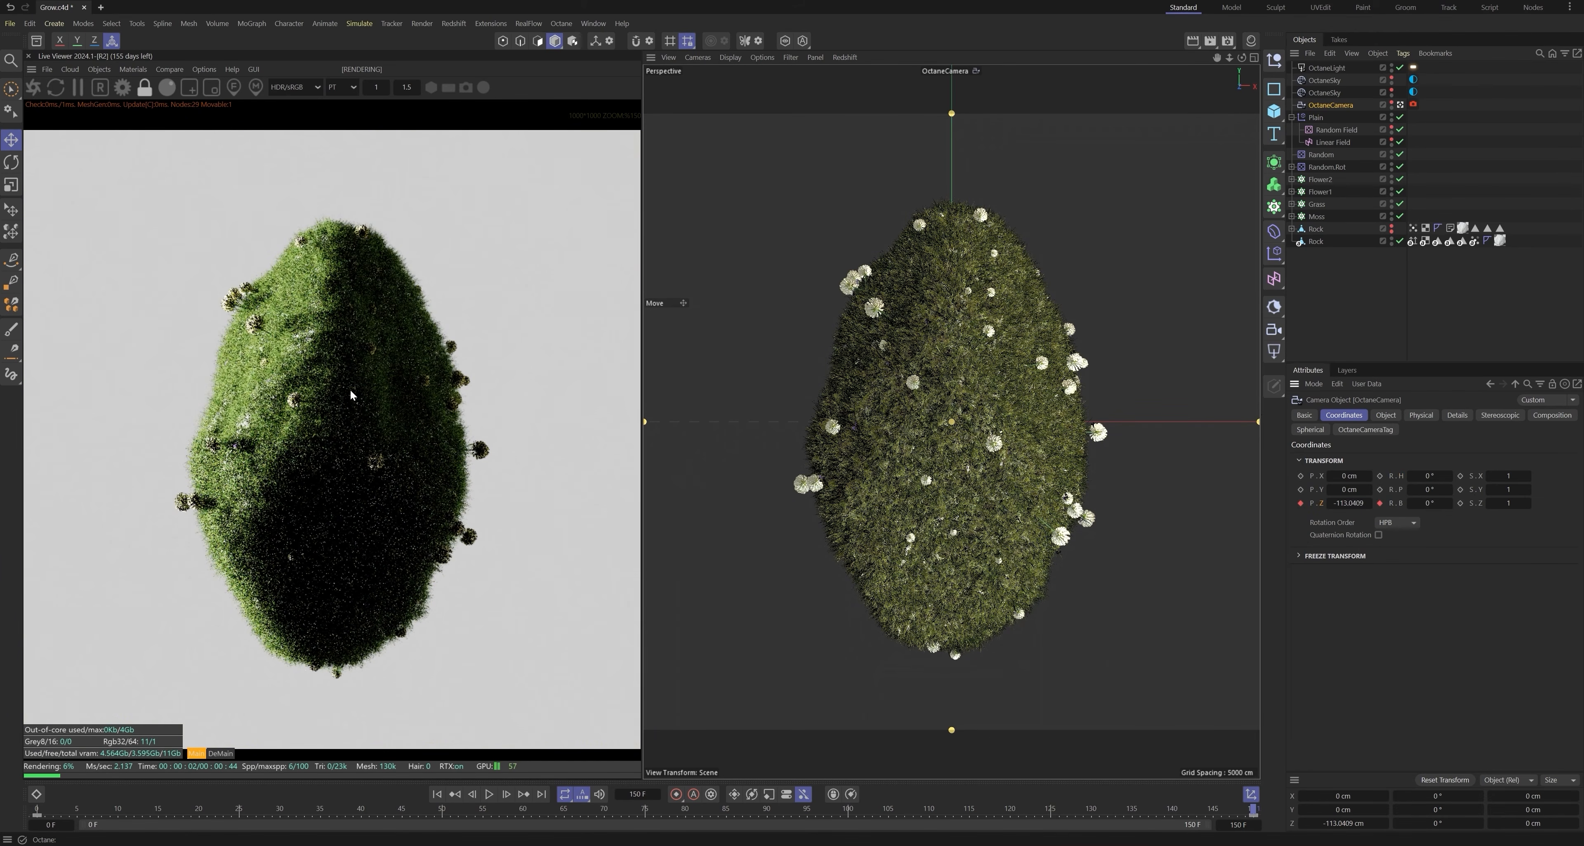
Step: Turn off the Live Viewer's update check for the camera so it ignores viewport changes
click(203, 69)
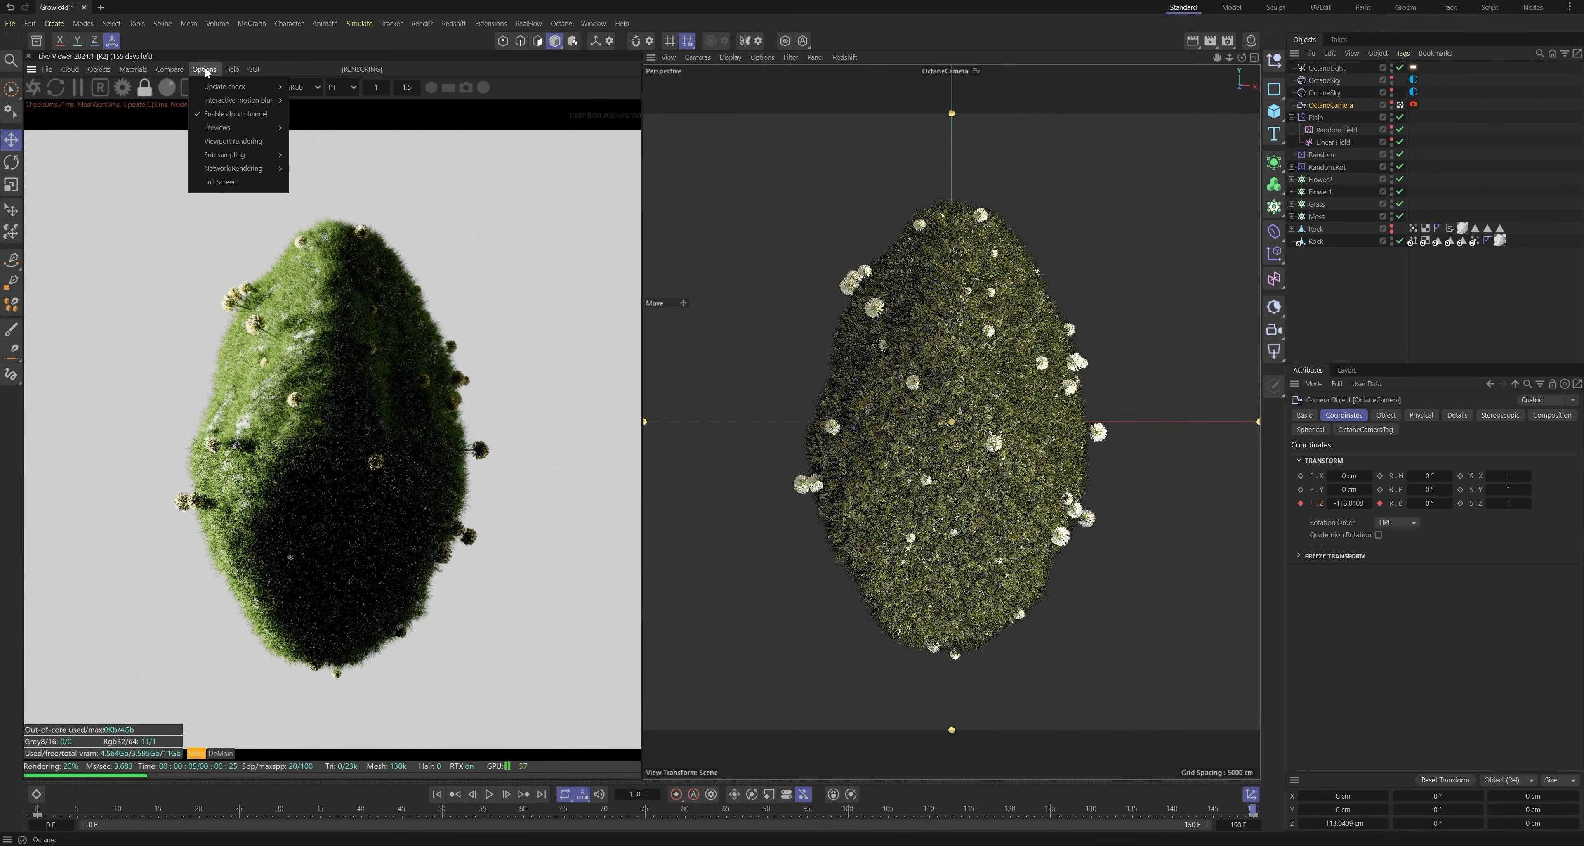
mouse_move(267, 90)
click(313, 100)
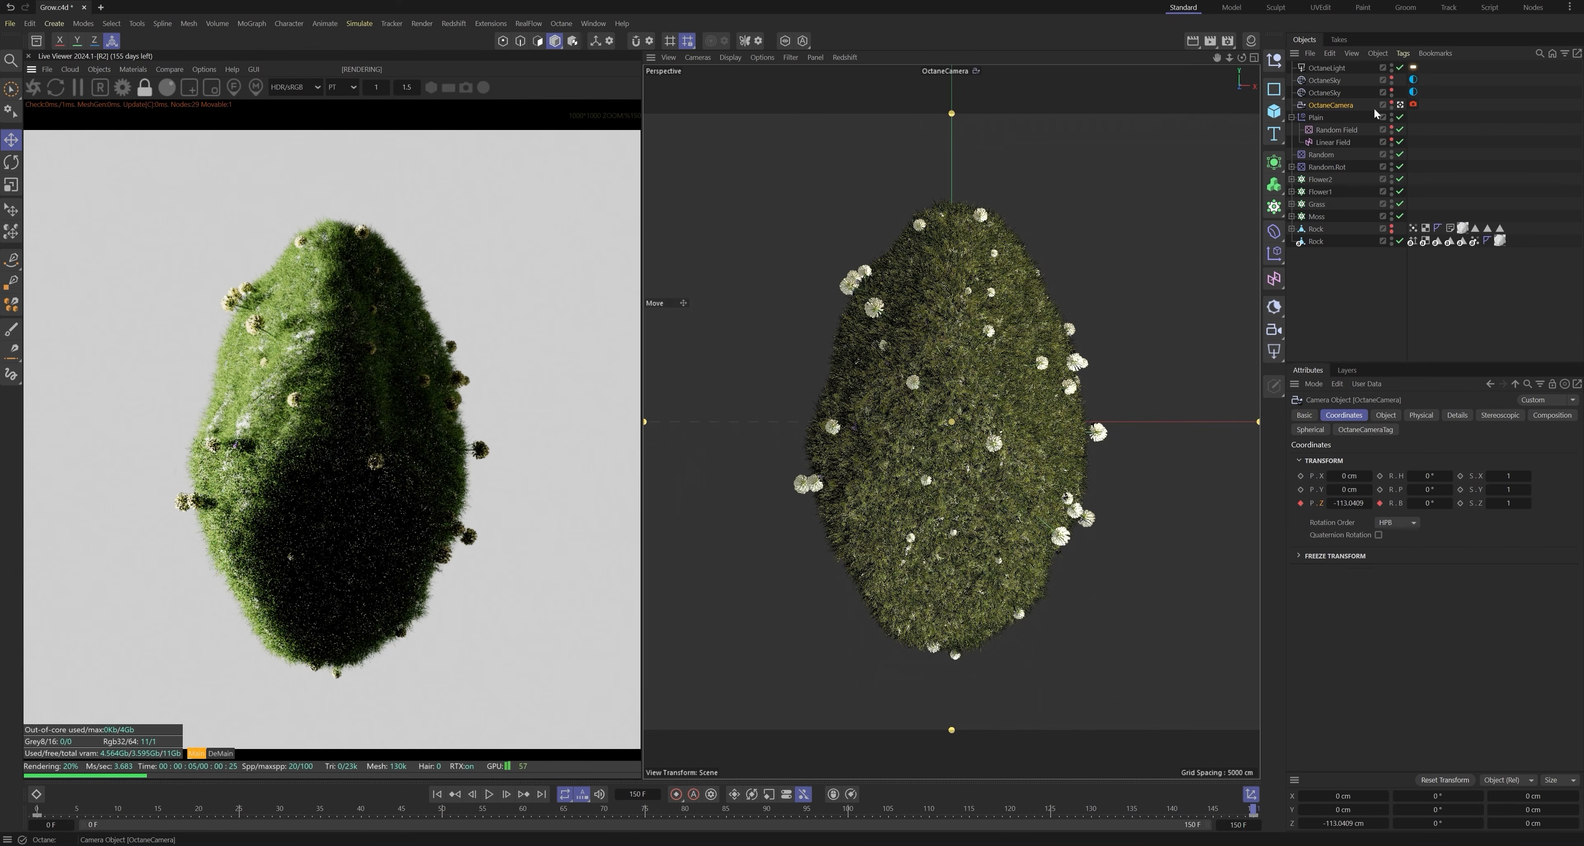
Step: Outside the Octane camera, reposition the area light to Y about 47.6 cm and Z about -87.1 cm, and return to the camera view
click(1401, 105)
alt+drag(902, 403, 882, 406)
click(749, 360)
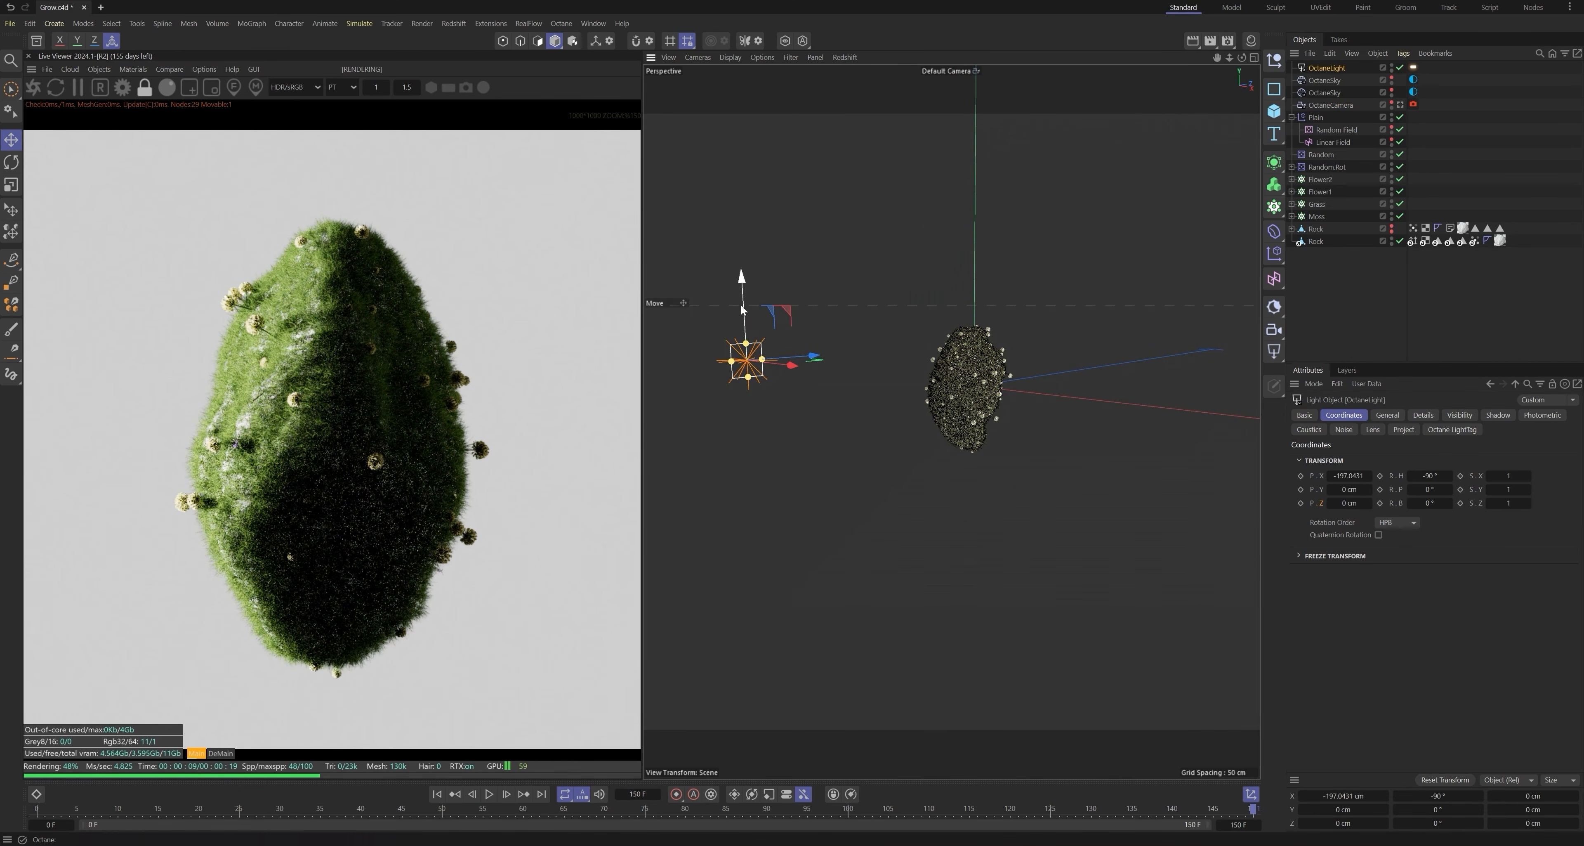
drag(742, 303, 742, 230)
alt+drag(821, 386, 803, 401)
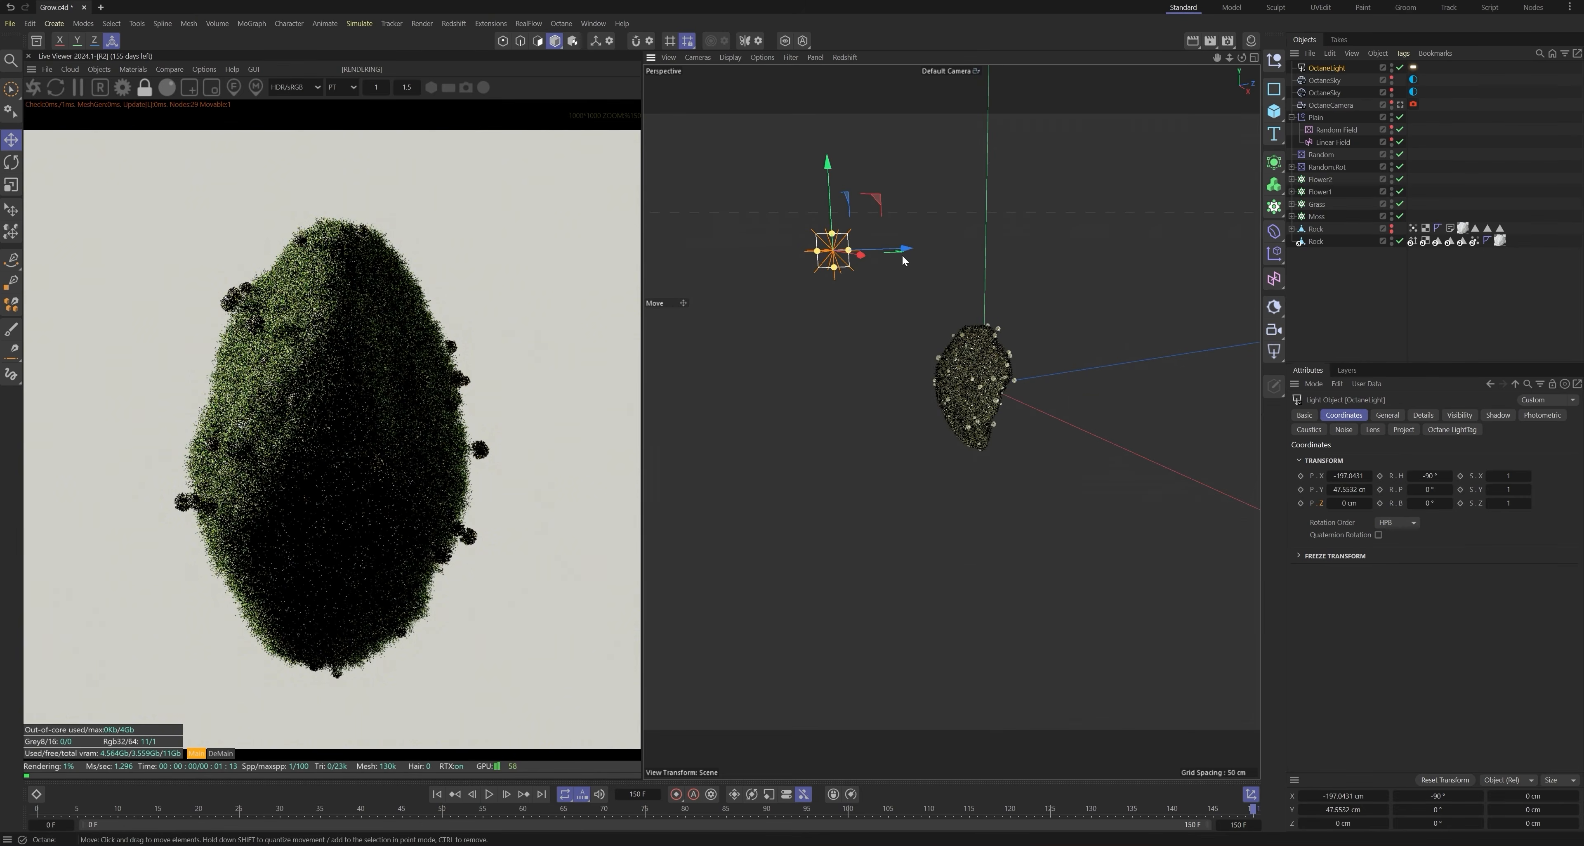
drag(902, 254, 779, 259)
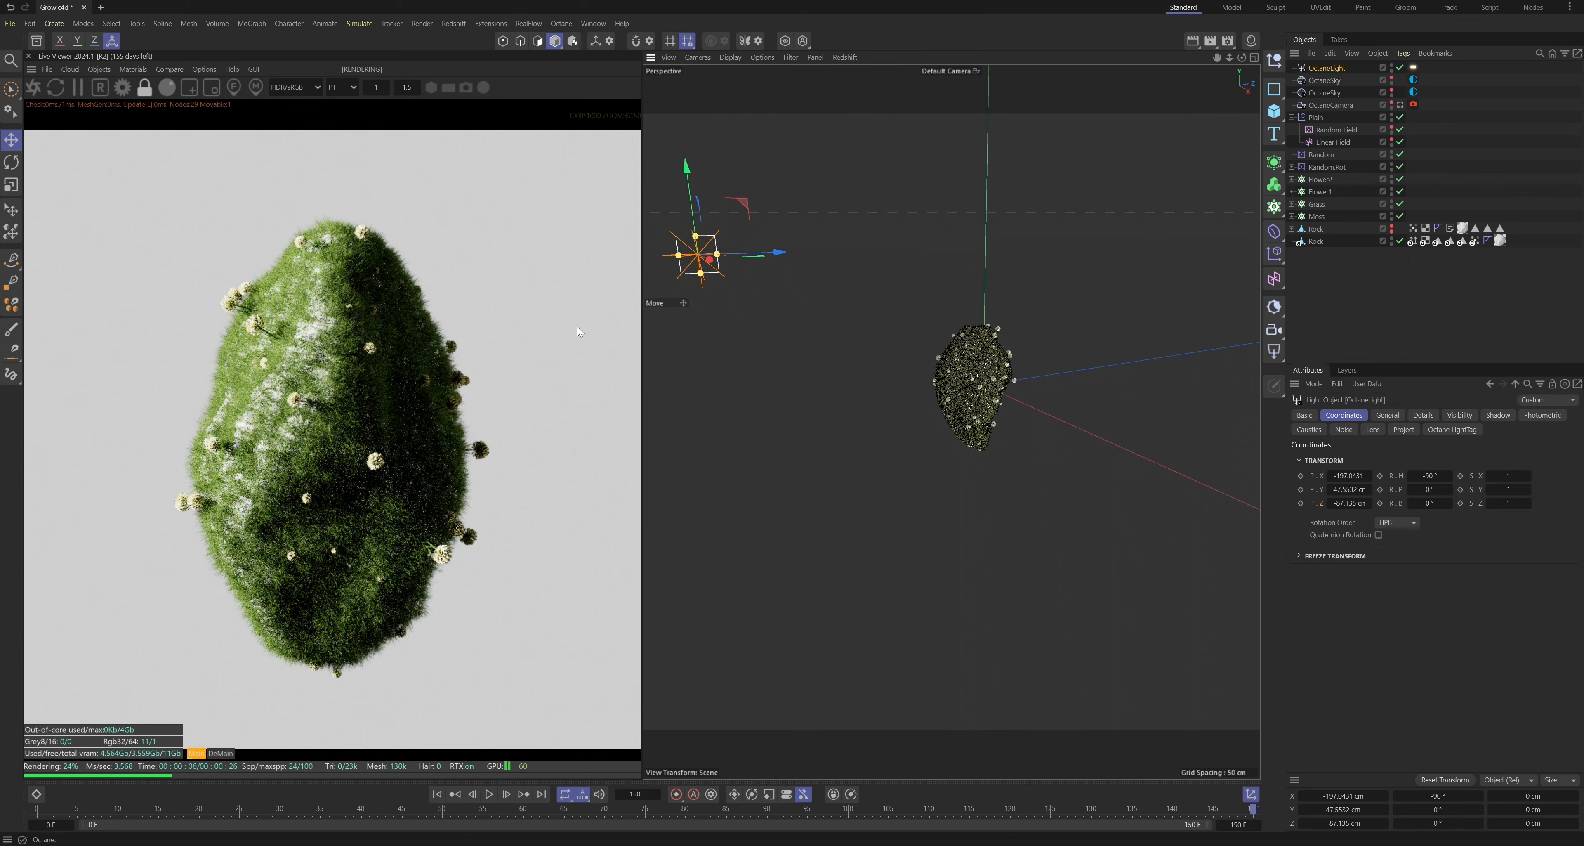
click(1400, 104)
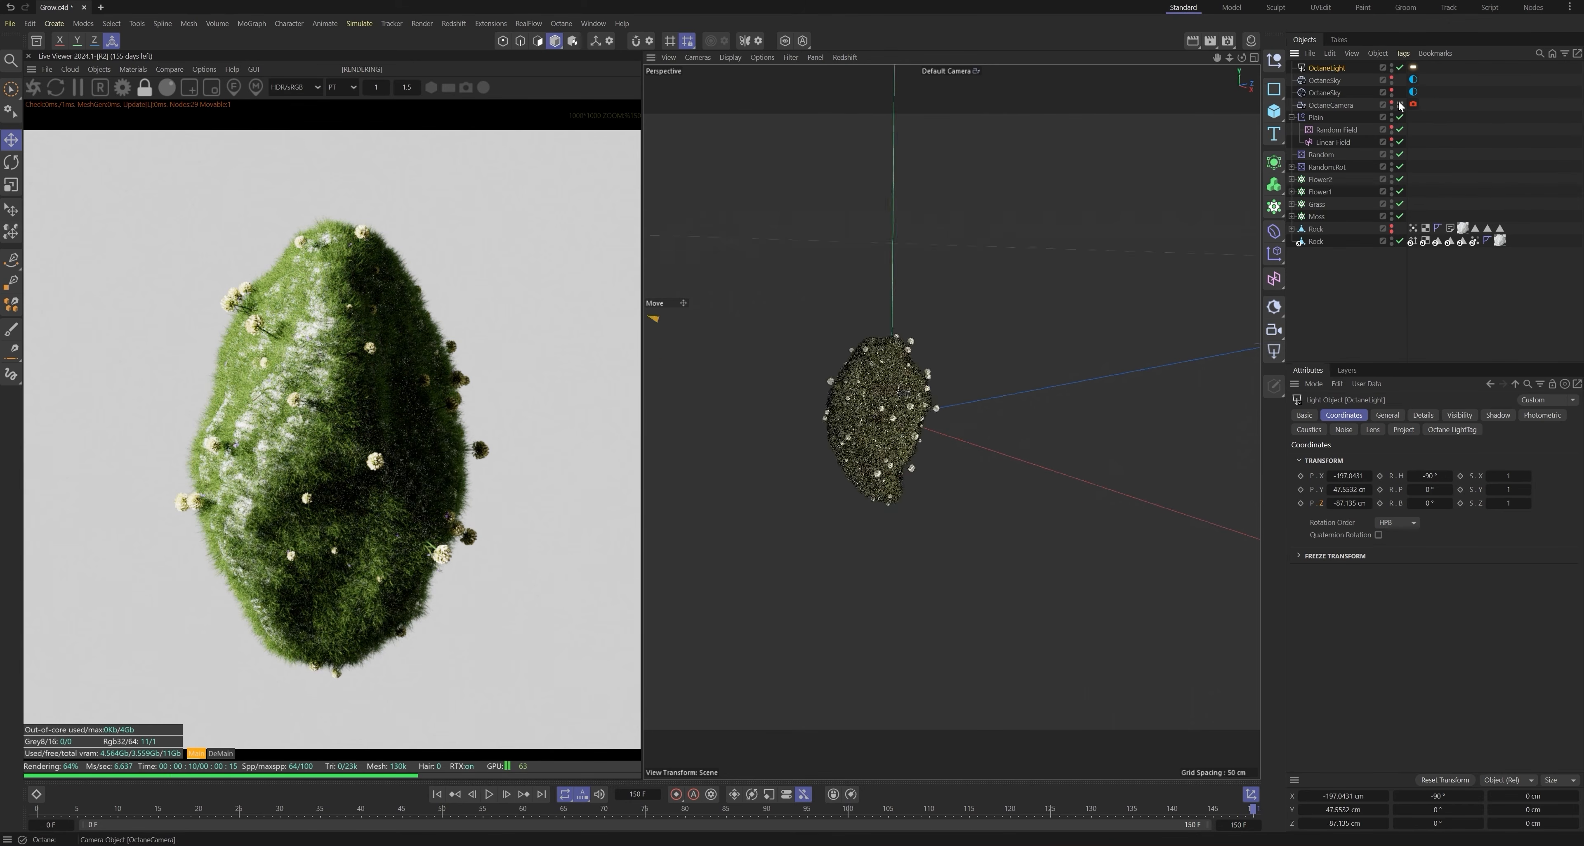
Step: Delete the old material tags from the six planes in the Moss cloner and apply the OctDiffuse2 material to all of them
click(1249, 41)
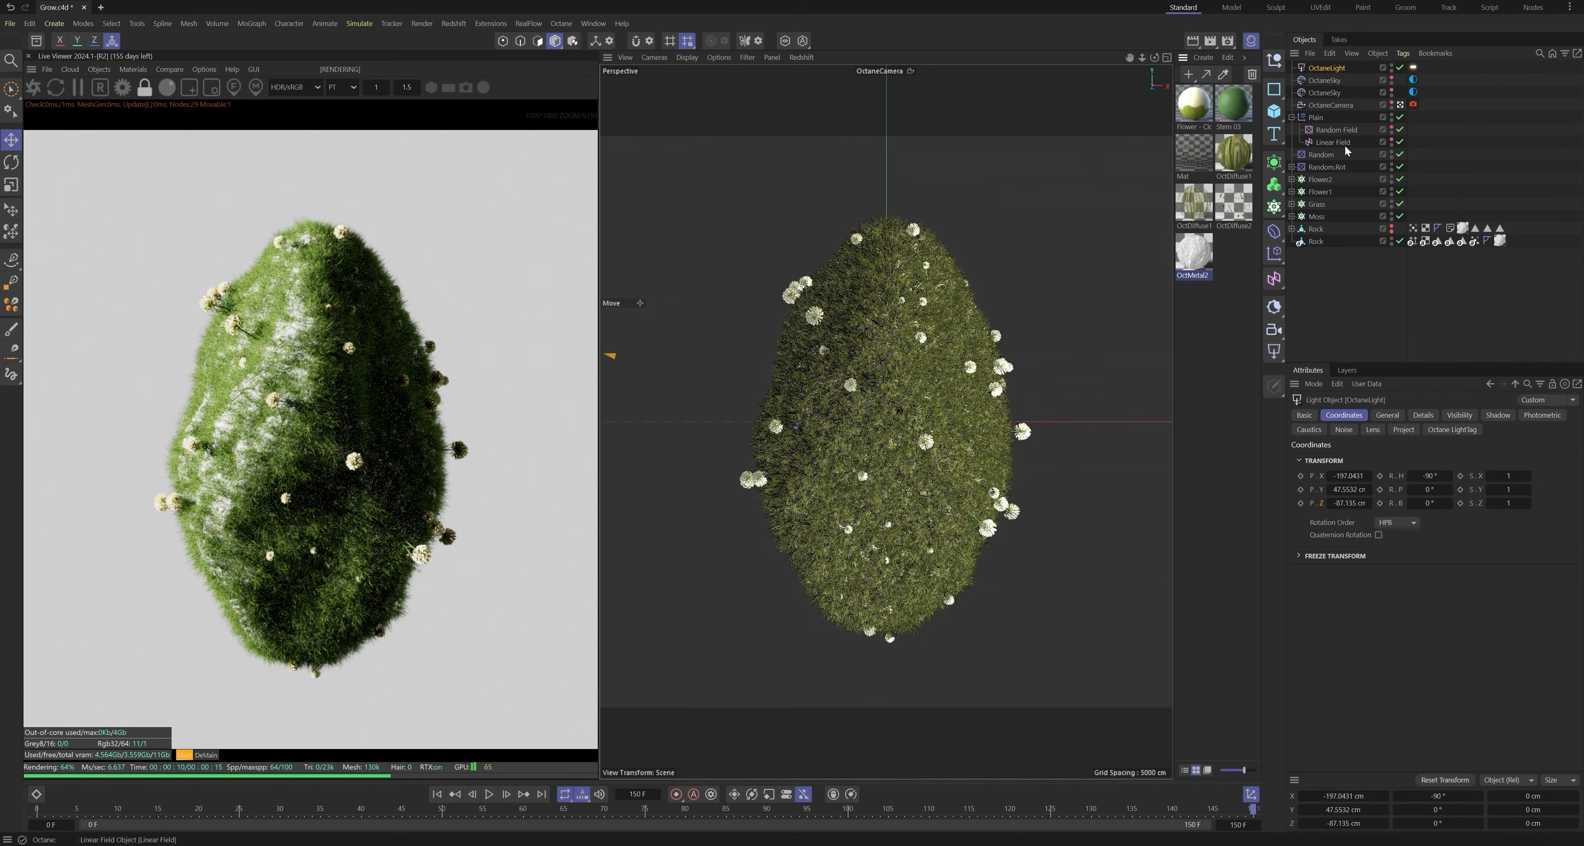
click(1292, 216)
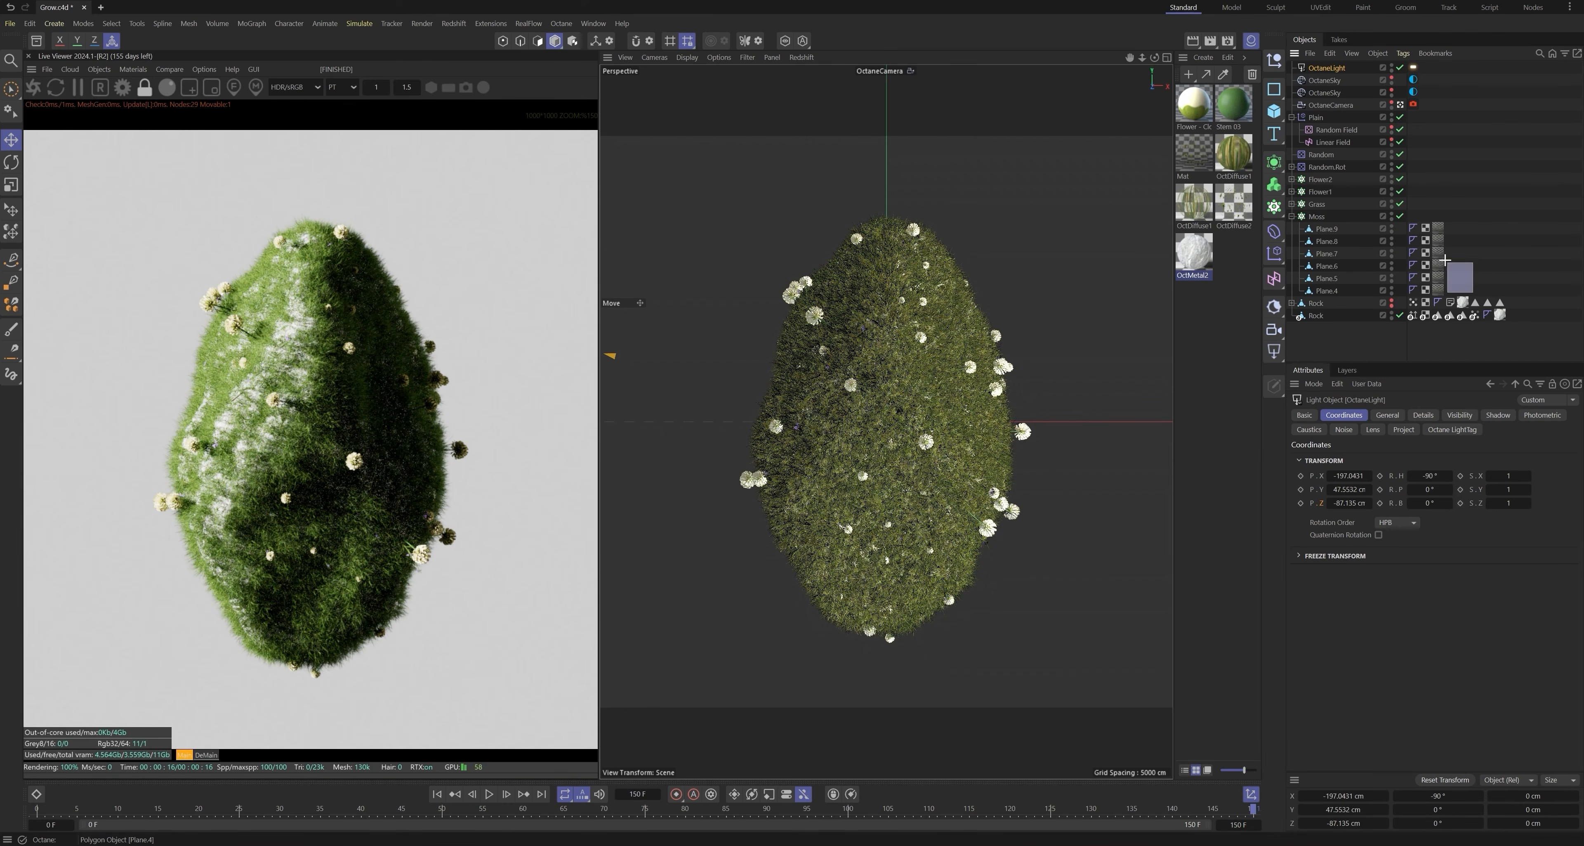
drag(1441, 221, 1439, 228)
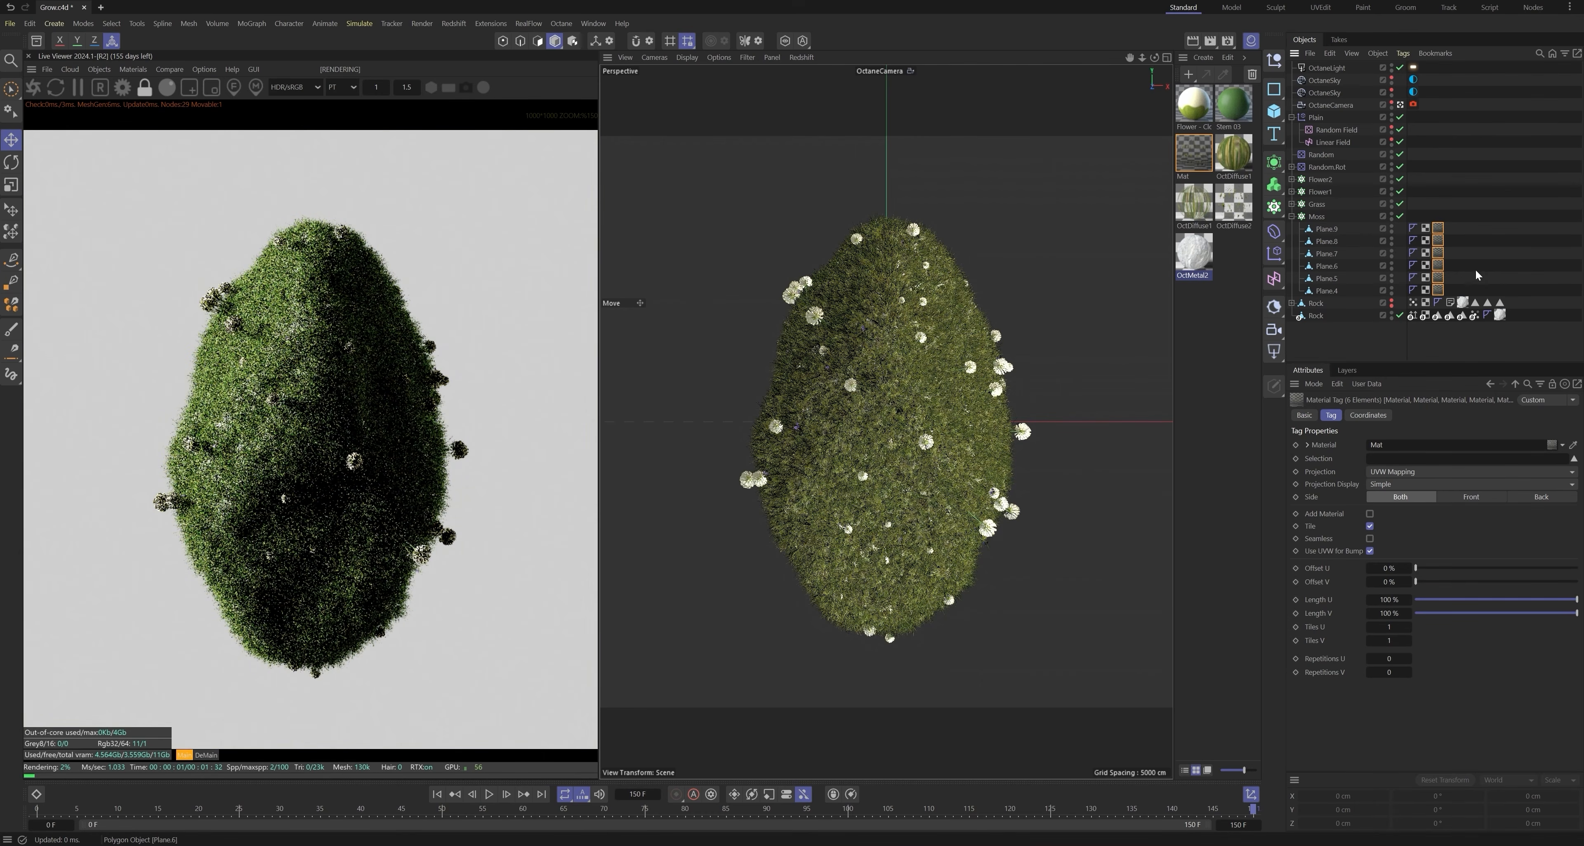
key(Delete)
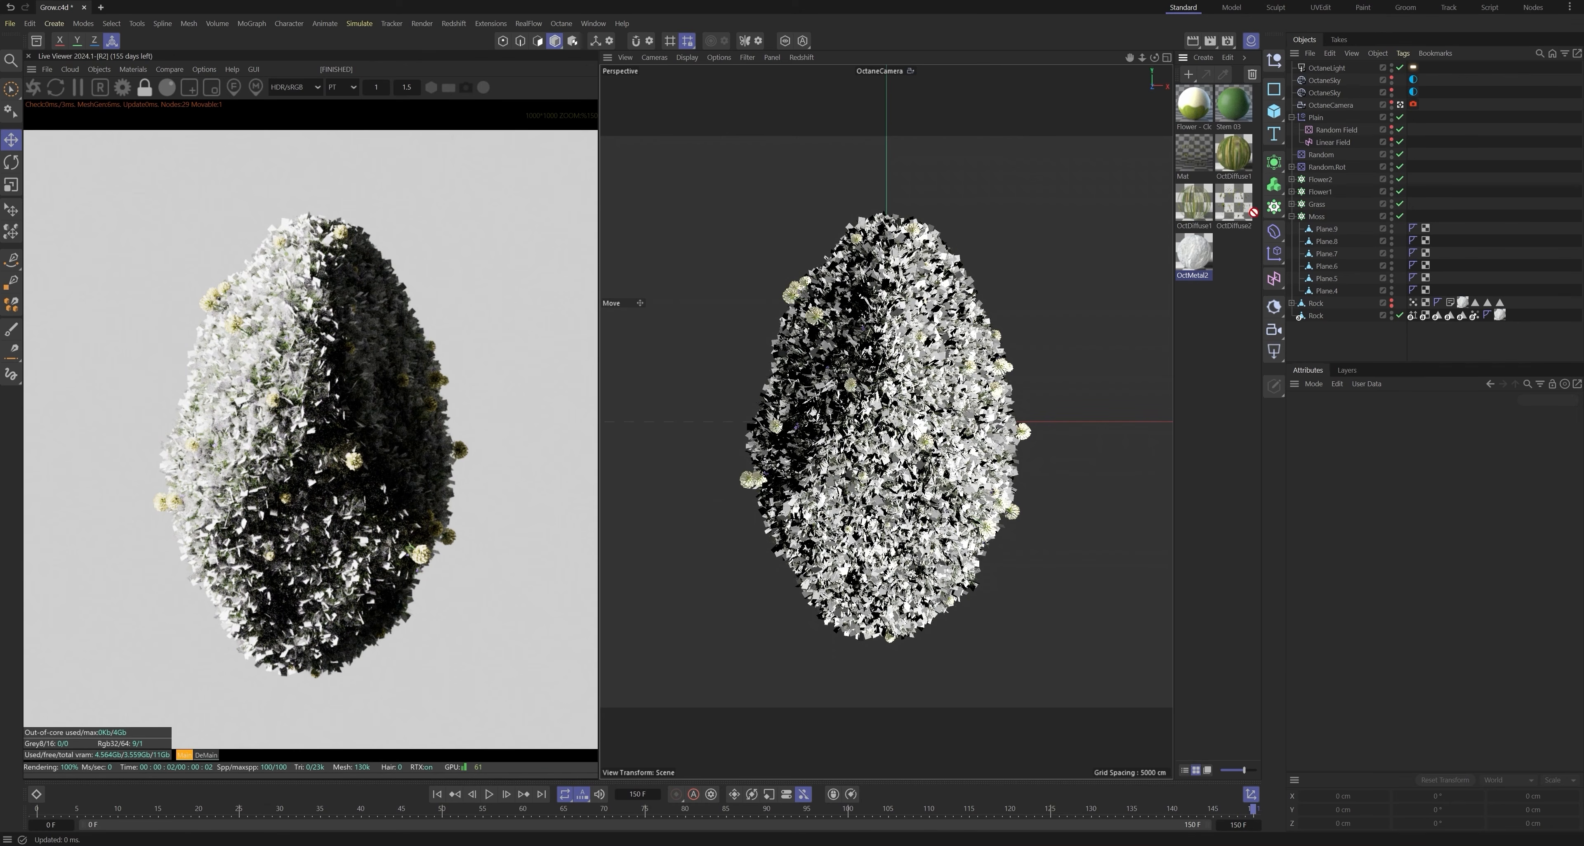
drag(1317, 225, 1327, 227)
ctrl+drag(1440, 229, 1441, 278)
ctrl+drag(1440, 278, 1442, 290)
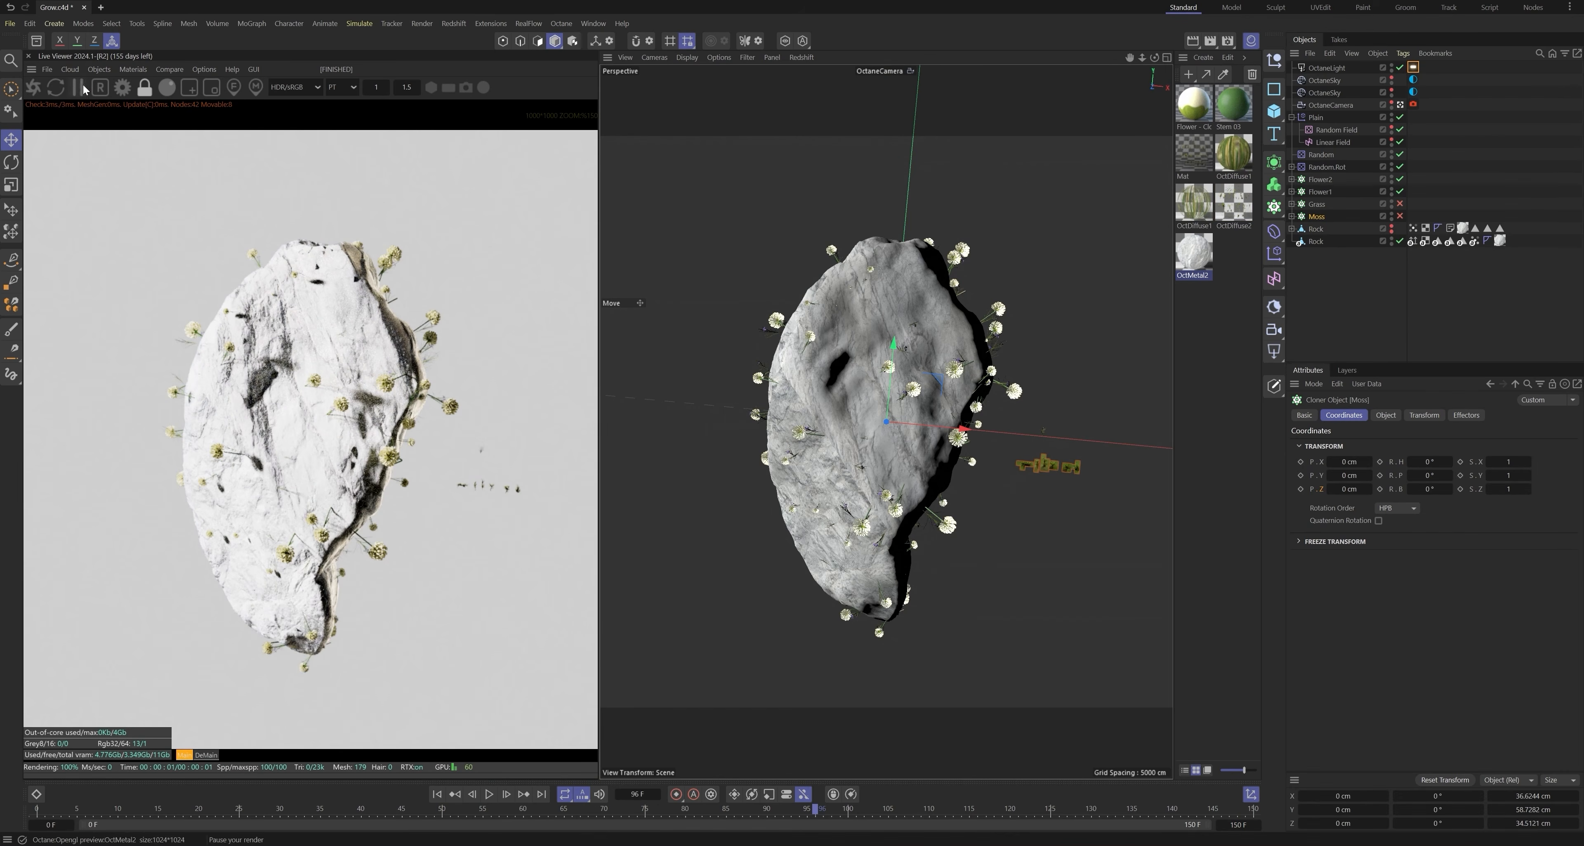
Step: Add an Octane Scatter object and distribute it over the Rock with the Surface type
click(99, 69)
click(159, 155)
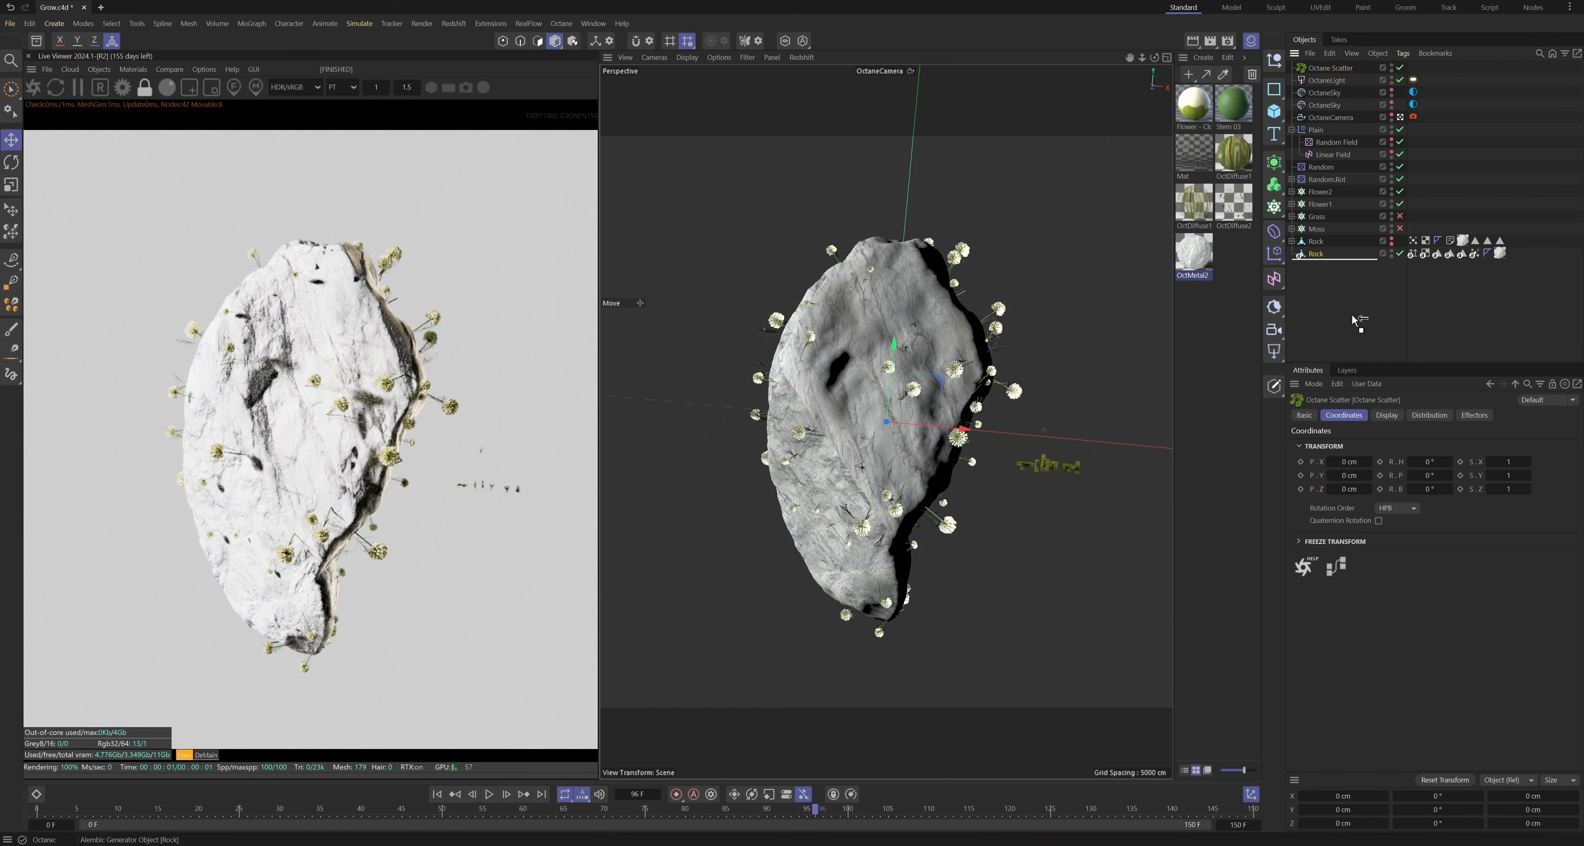
click(1388, 418)
click(1415, 420)
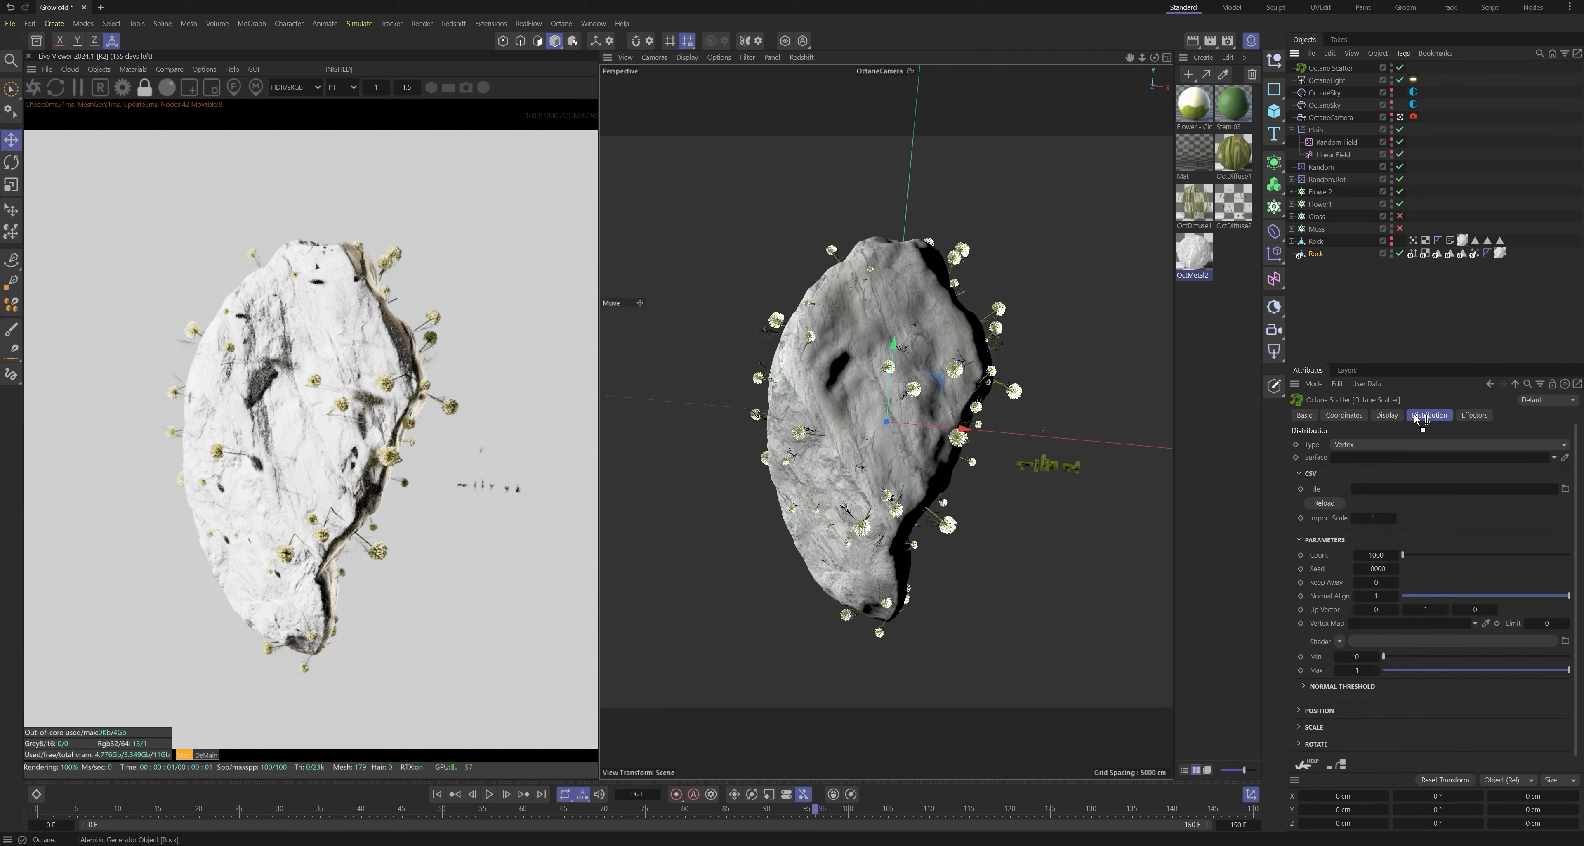
drag(1378, 450, 1378, 457)
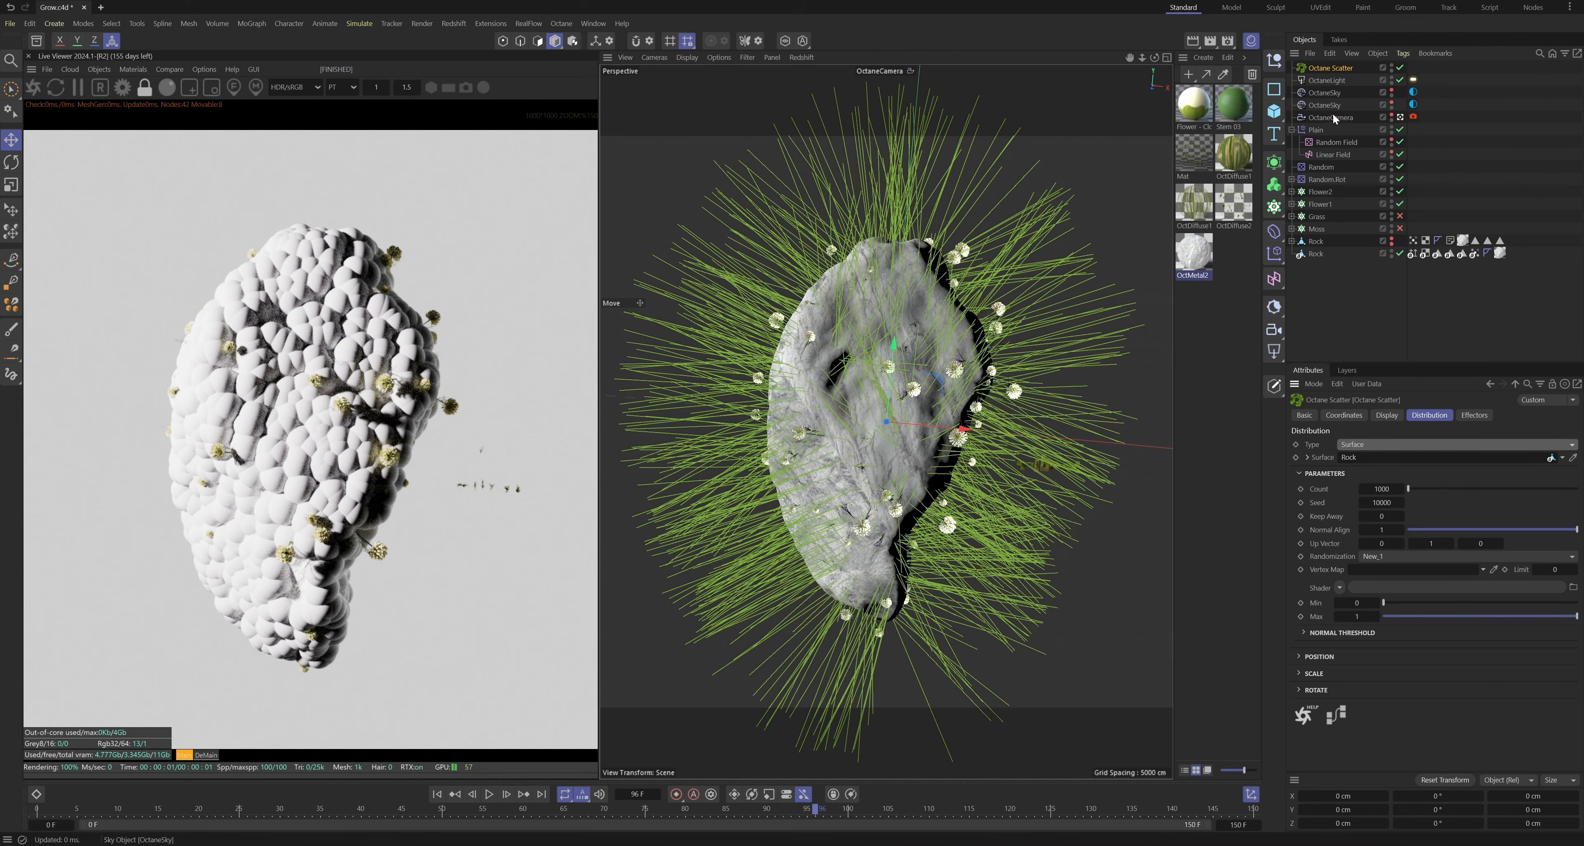
Step: Move the six planes, Plane.4 to Plane.9, from the Moss cloner into the Octane Scatter as its children
click(1292, 228)
click(1326, 241)
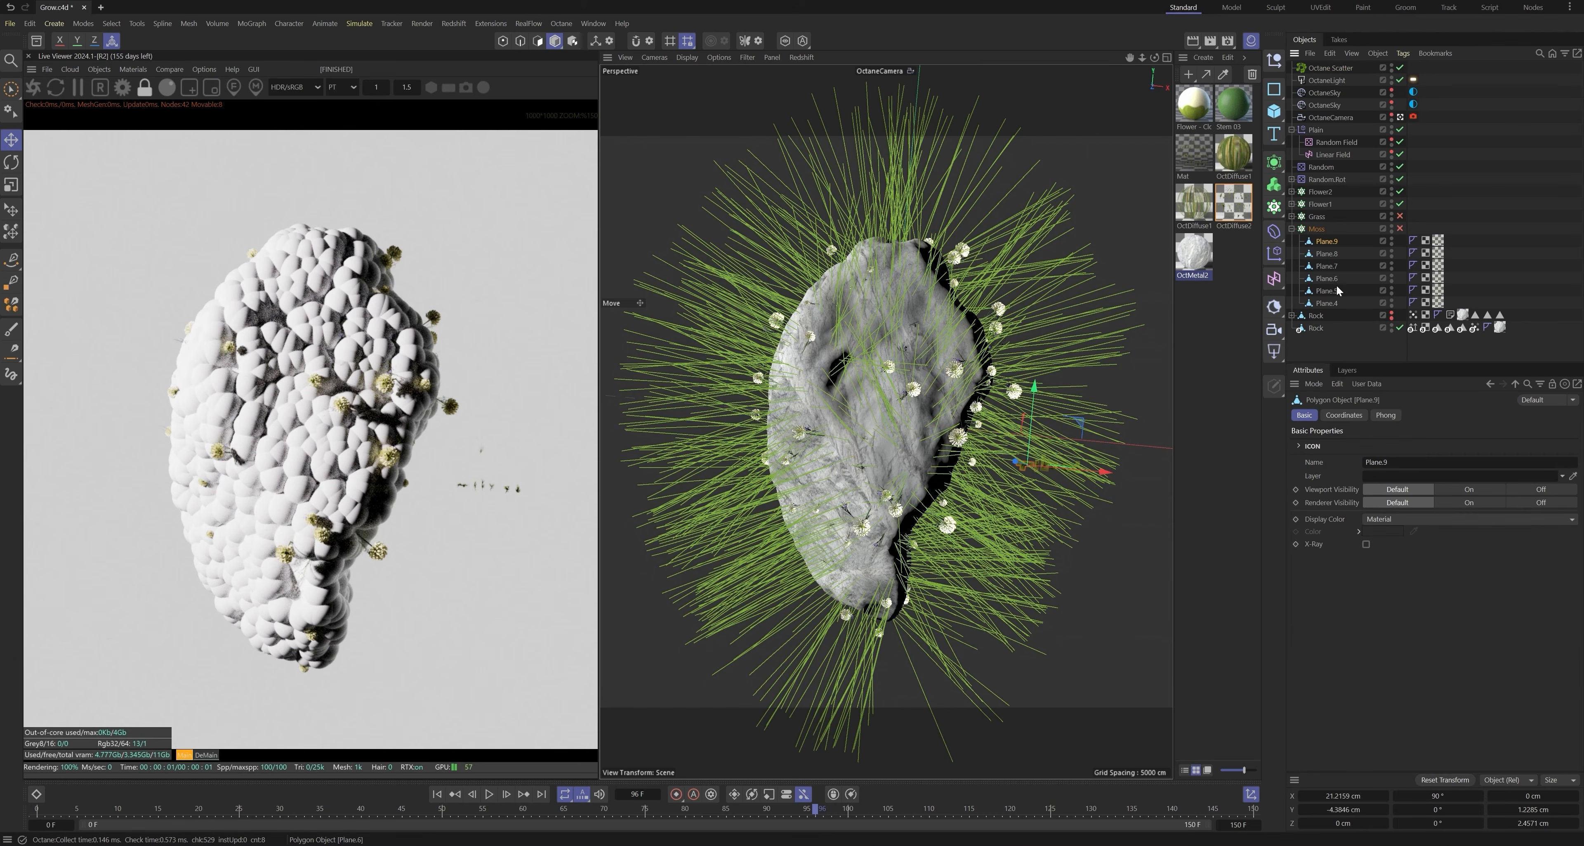
shift+click(1328, 303)
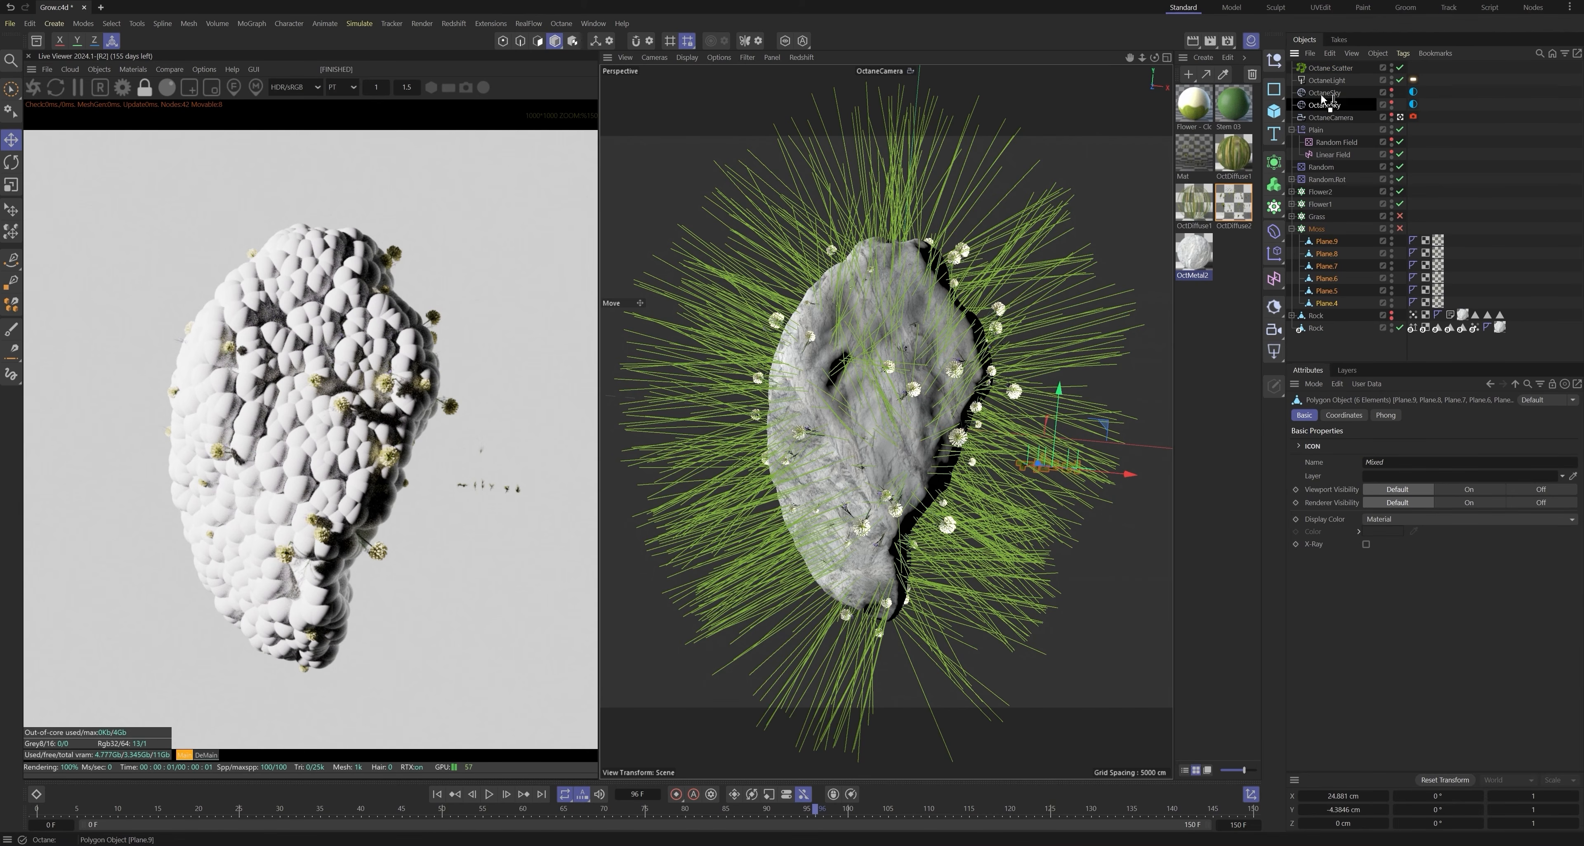
drag(1330, 69, 1331, 70)
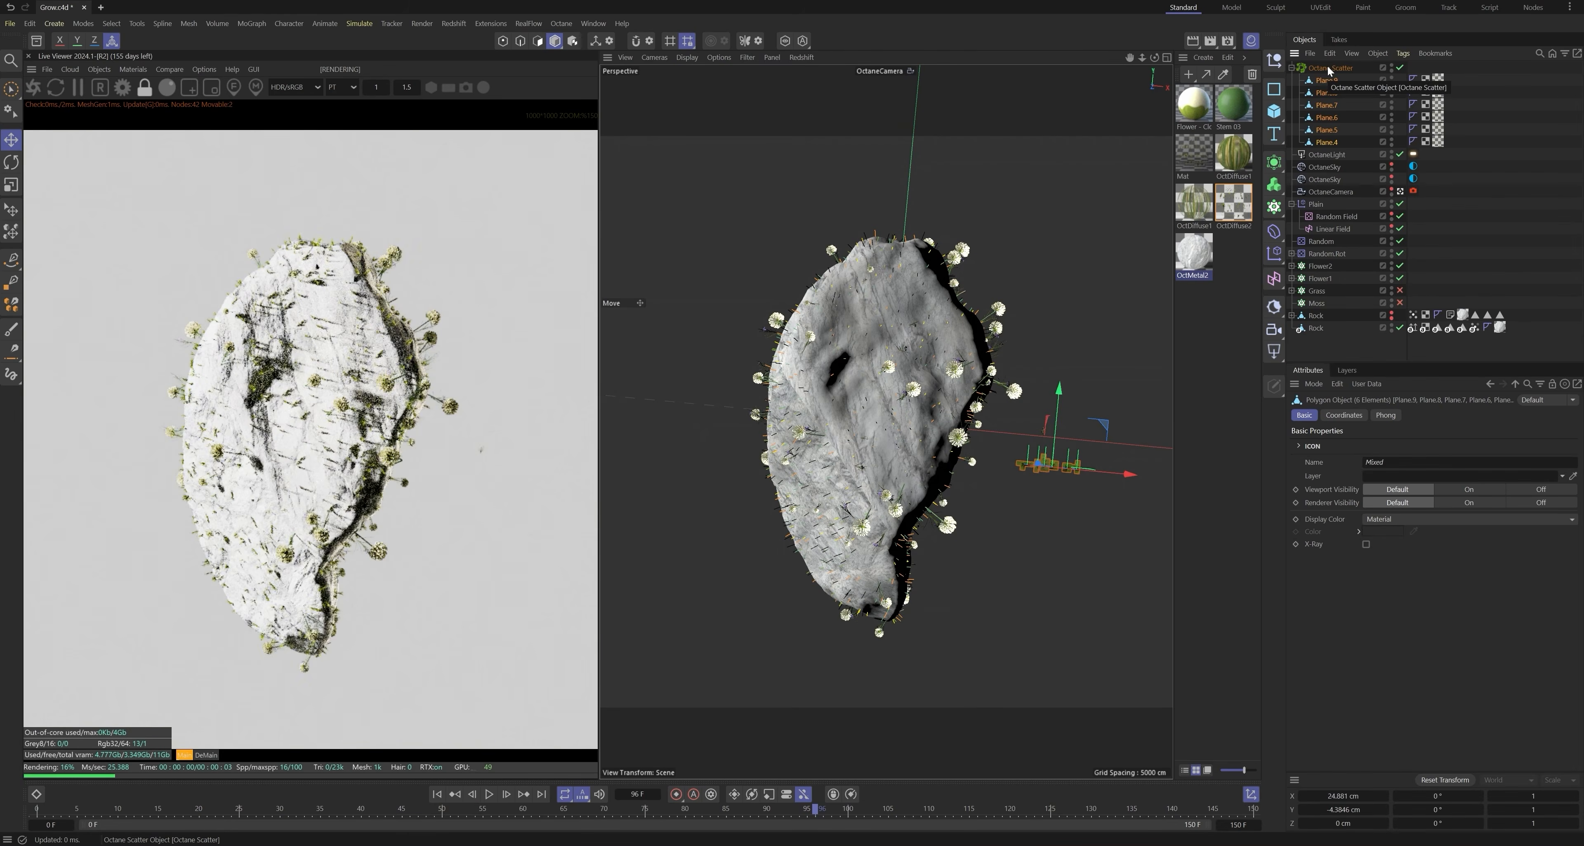
Step: Assign the Random, Random.Rot and Plain effectors to the Octane Scatter and switch off Plain in its effector list
click(1334, 68)
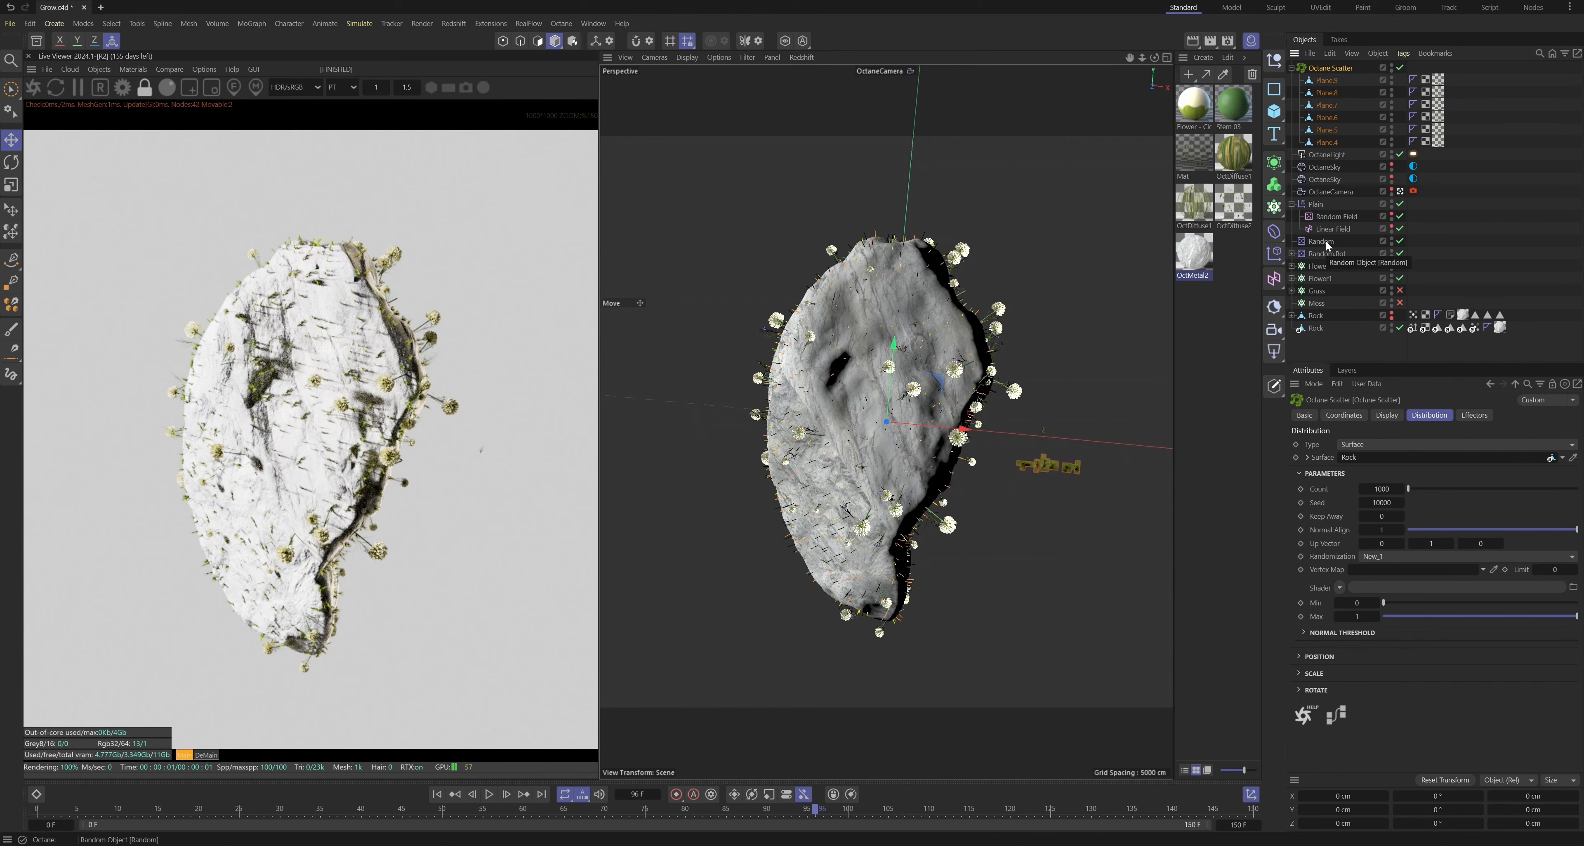
click(1479, 415)
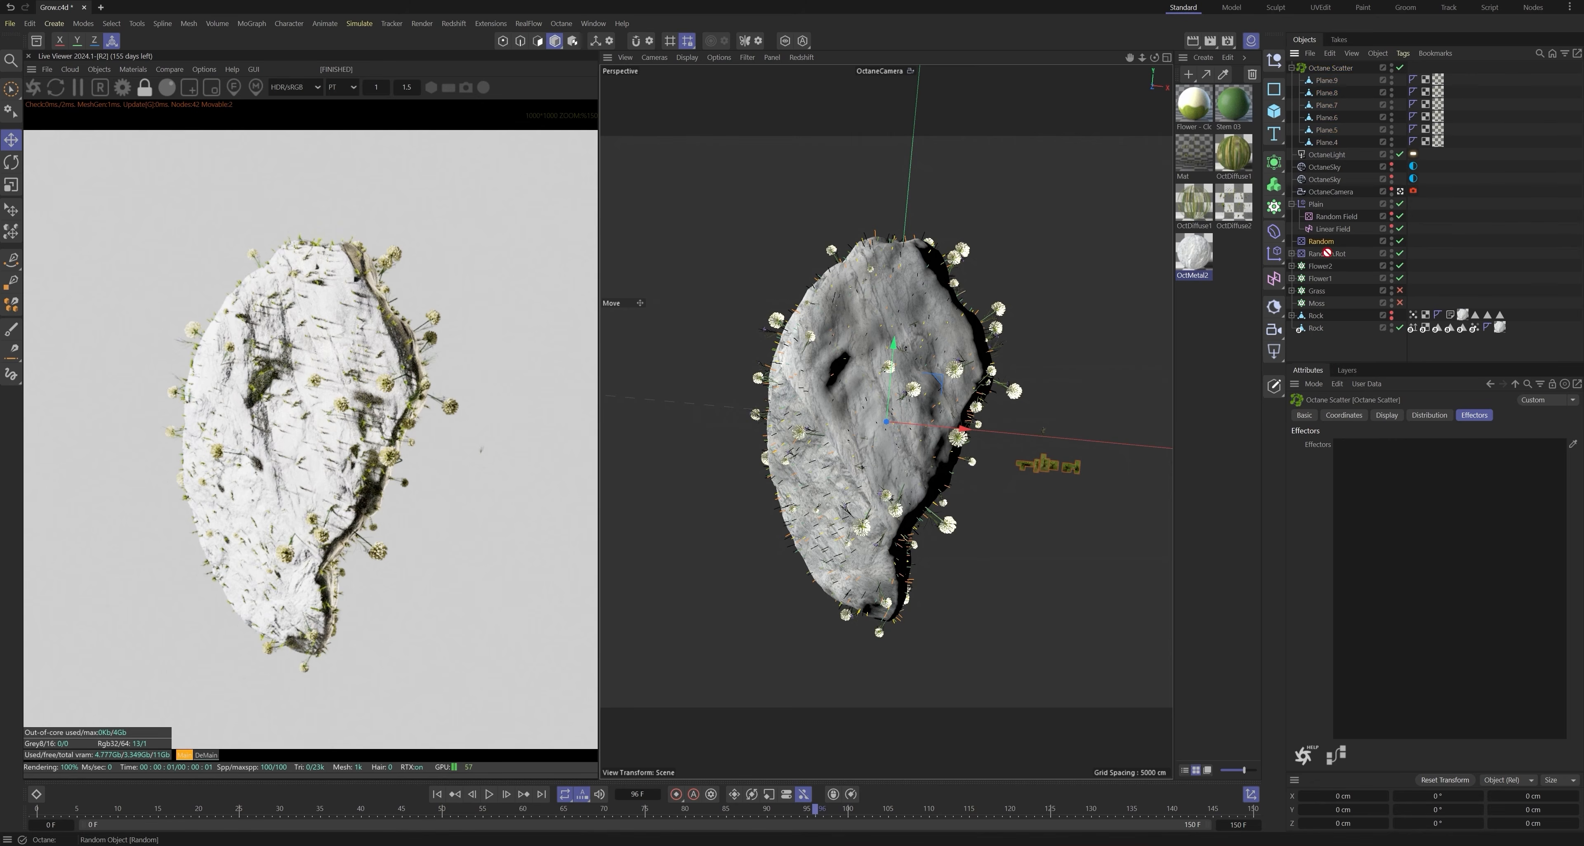
drag(1327, 253, 1408, 455)
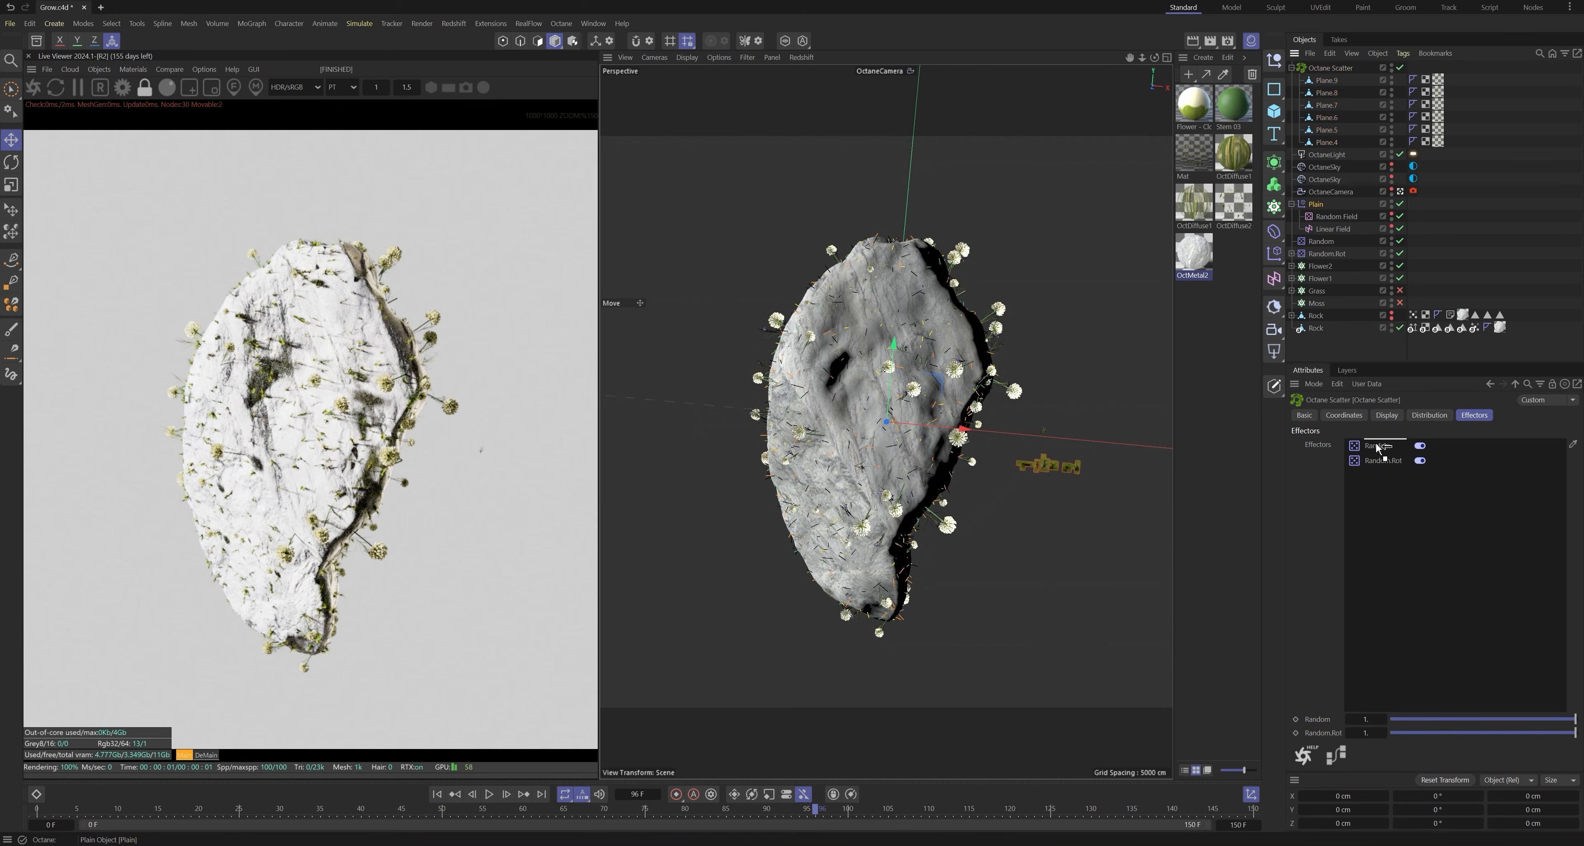
drag(1377, 447, 1376, 441)
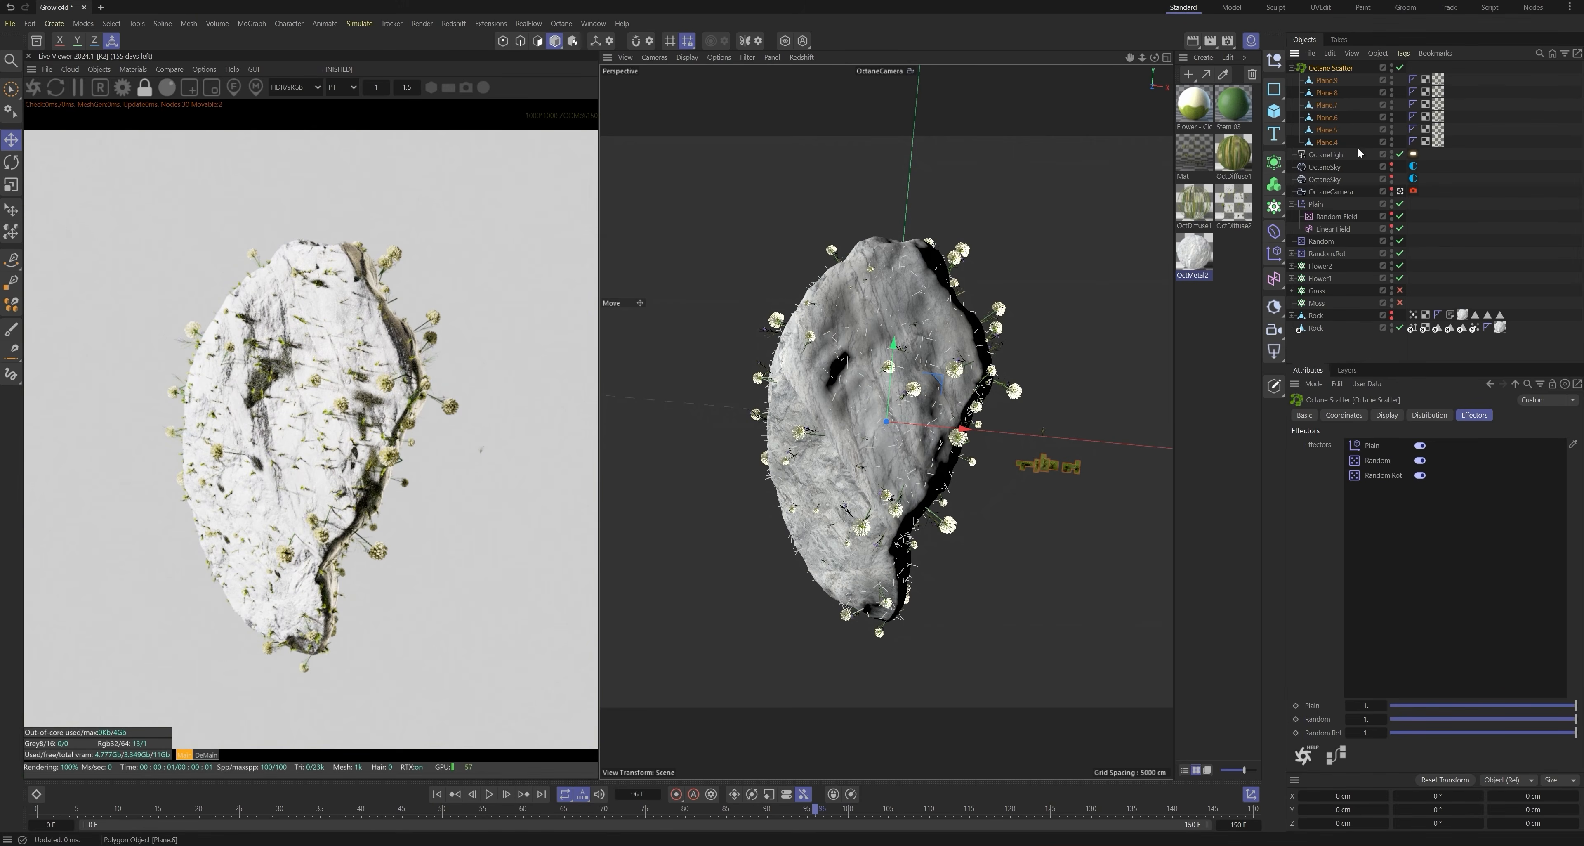
click(1418, 445)
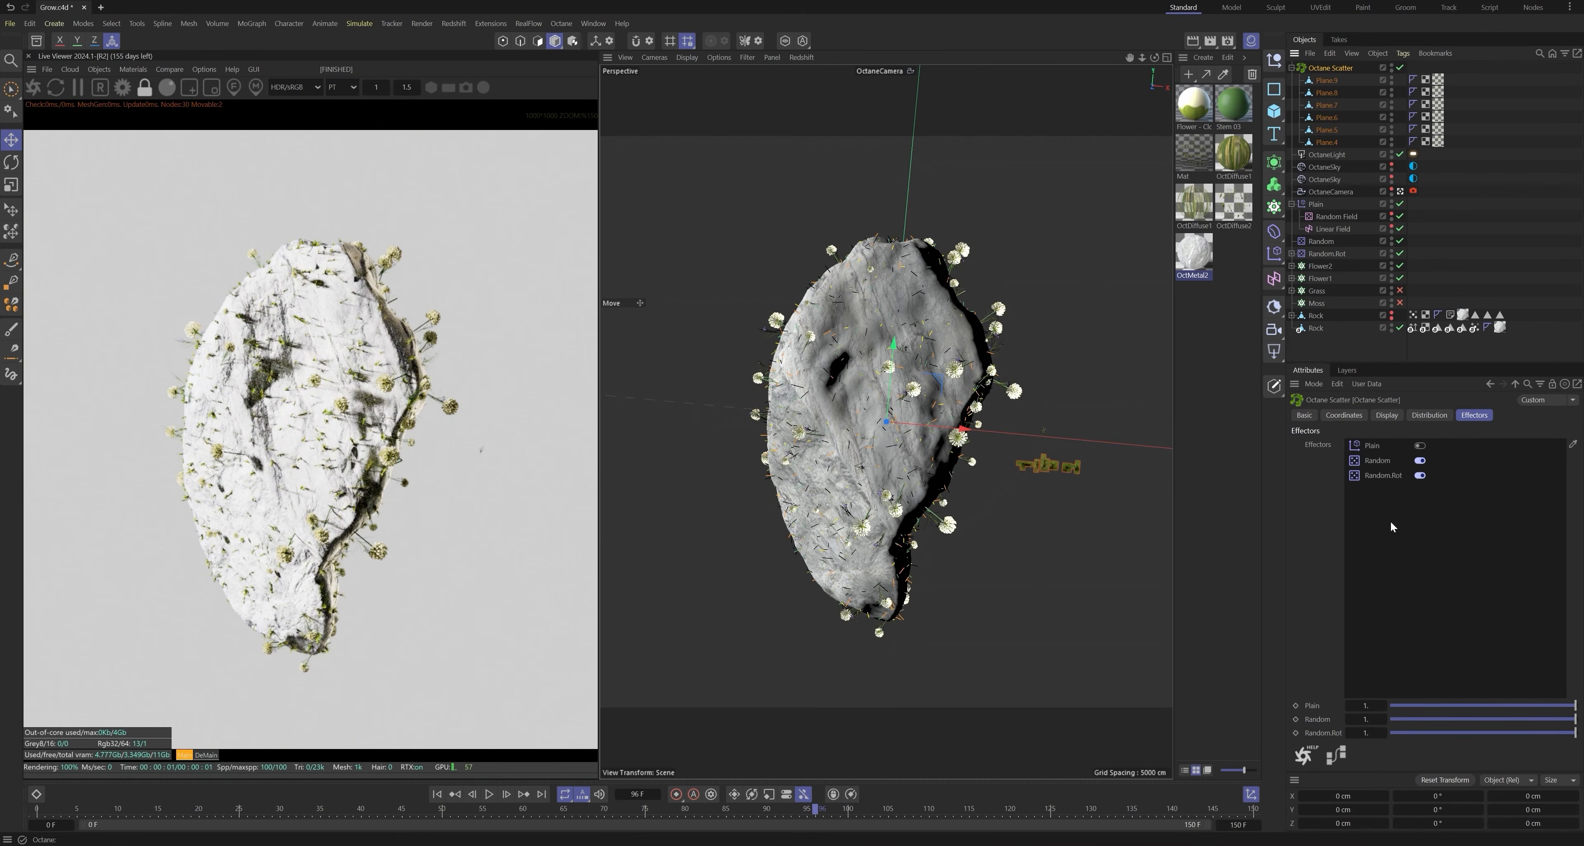
Step: Set the Octane Scatter's distribution count to 97464 and inspect the moss close up outside the Octane camera
click(1425, 415)
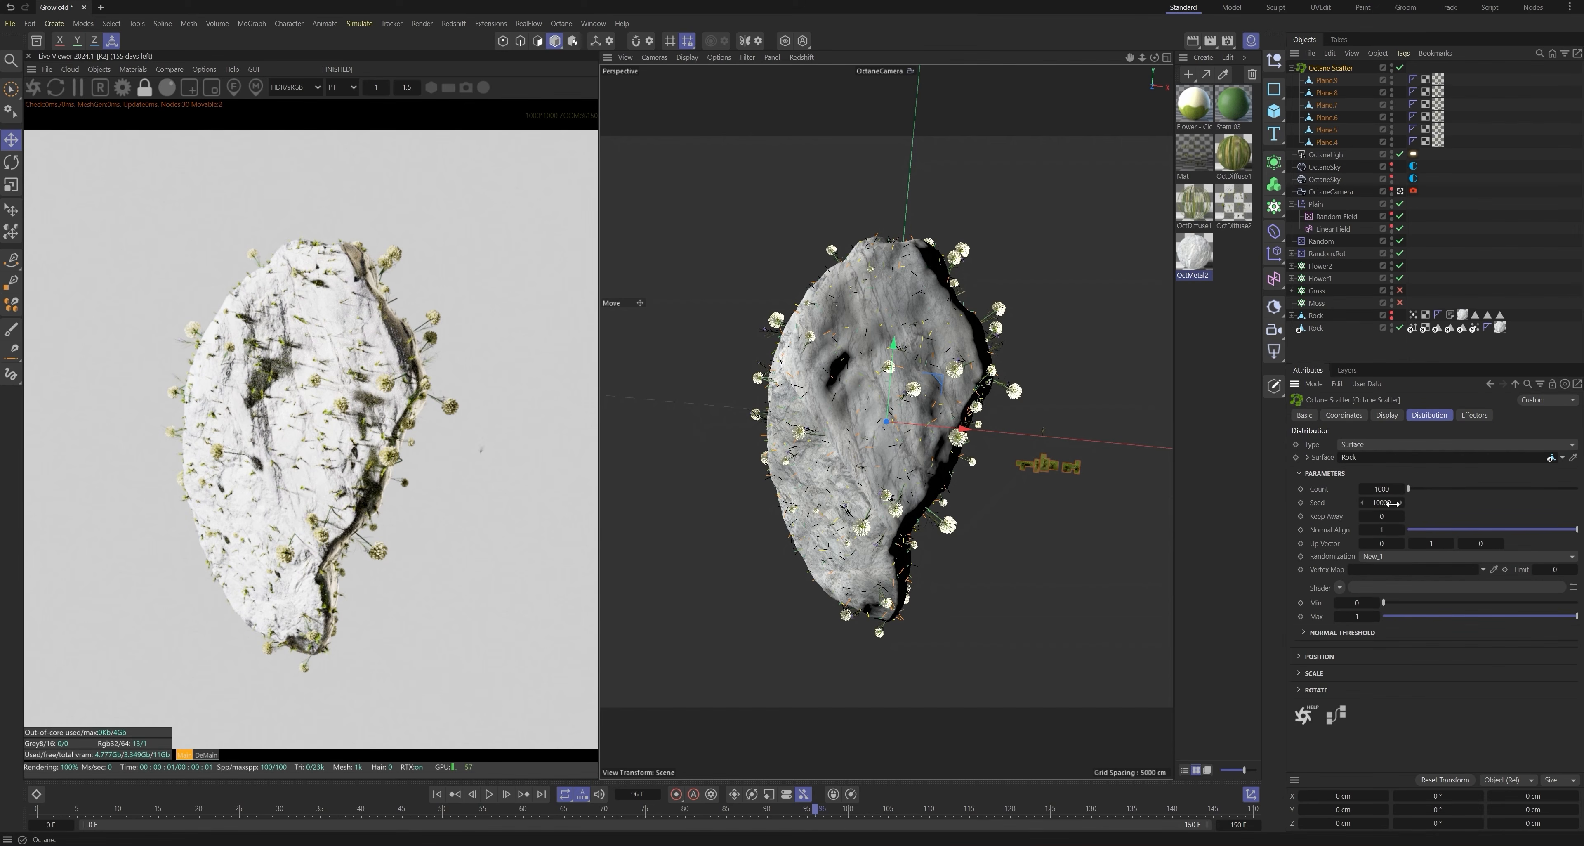
drag(1413, 486, 1490, 489)
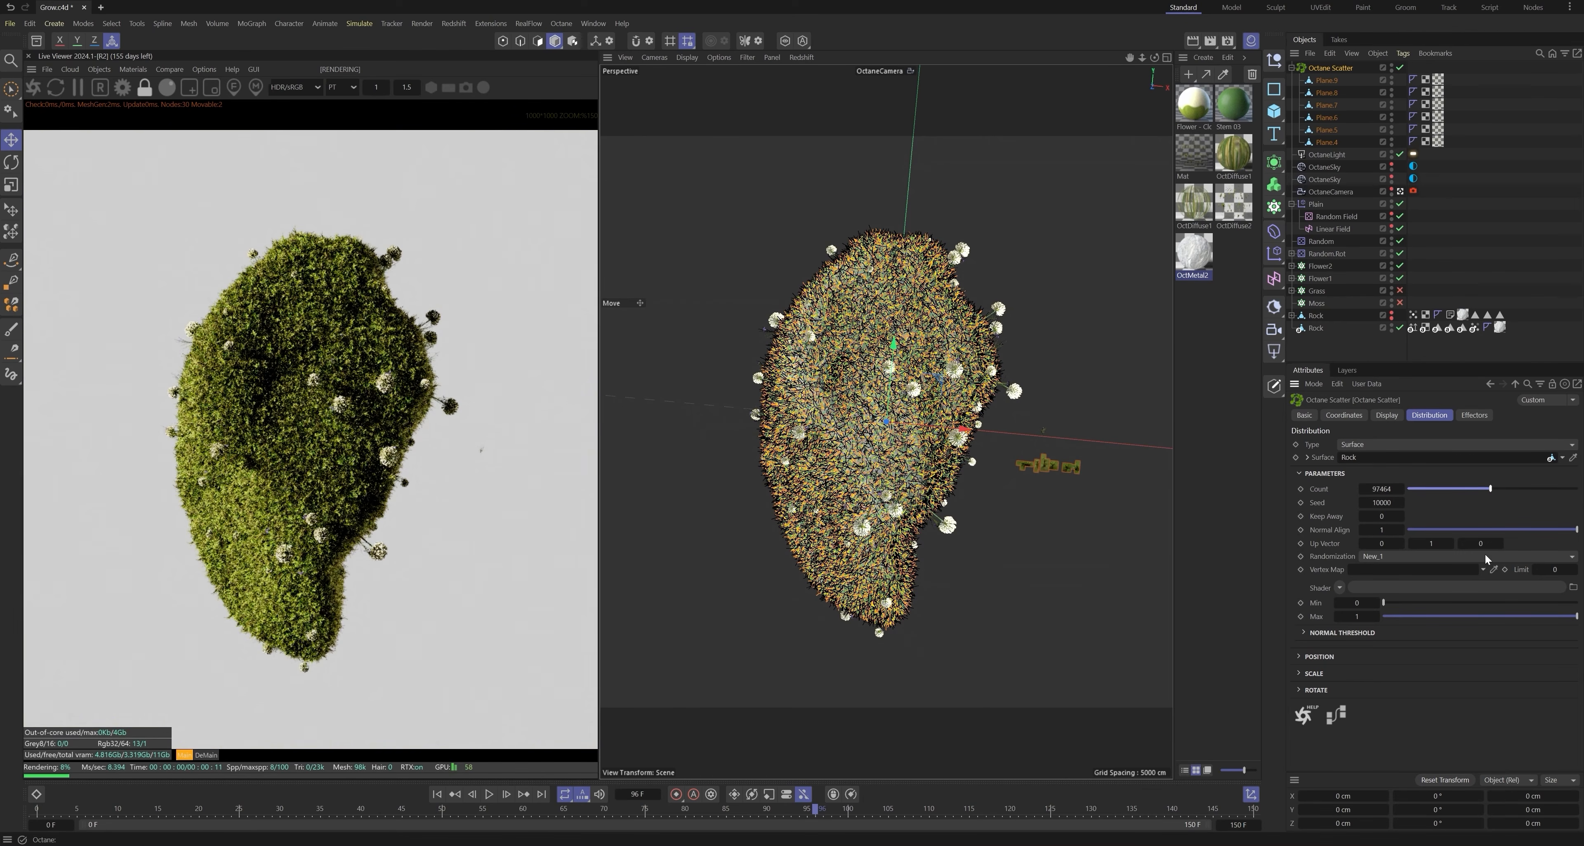
click(1400, 191)
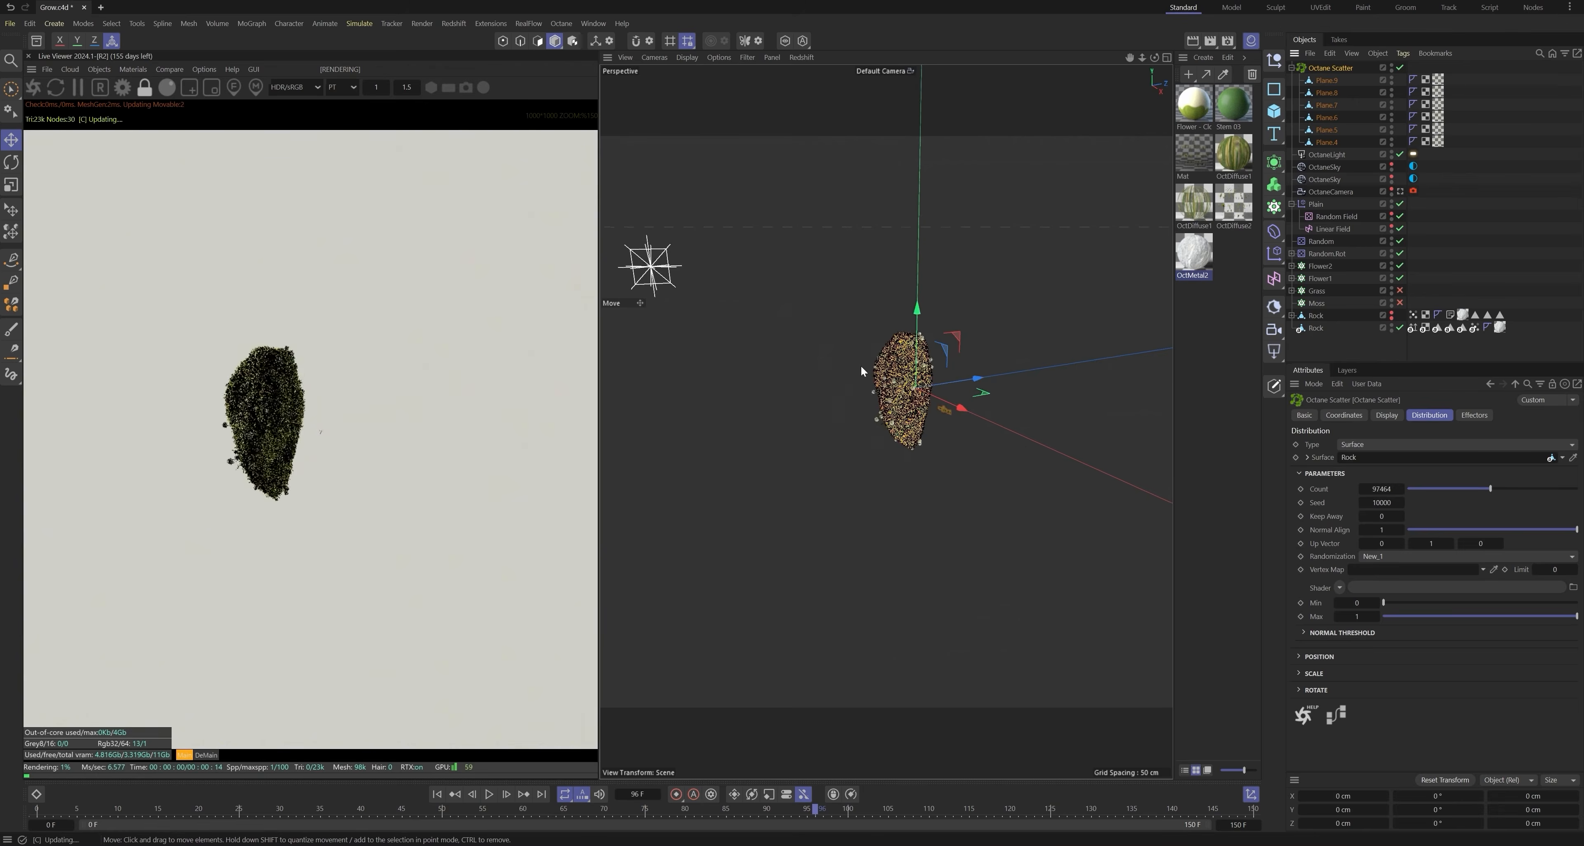
scroll(860, 366, up, 10)
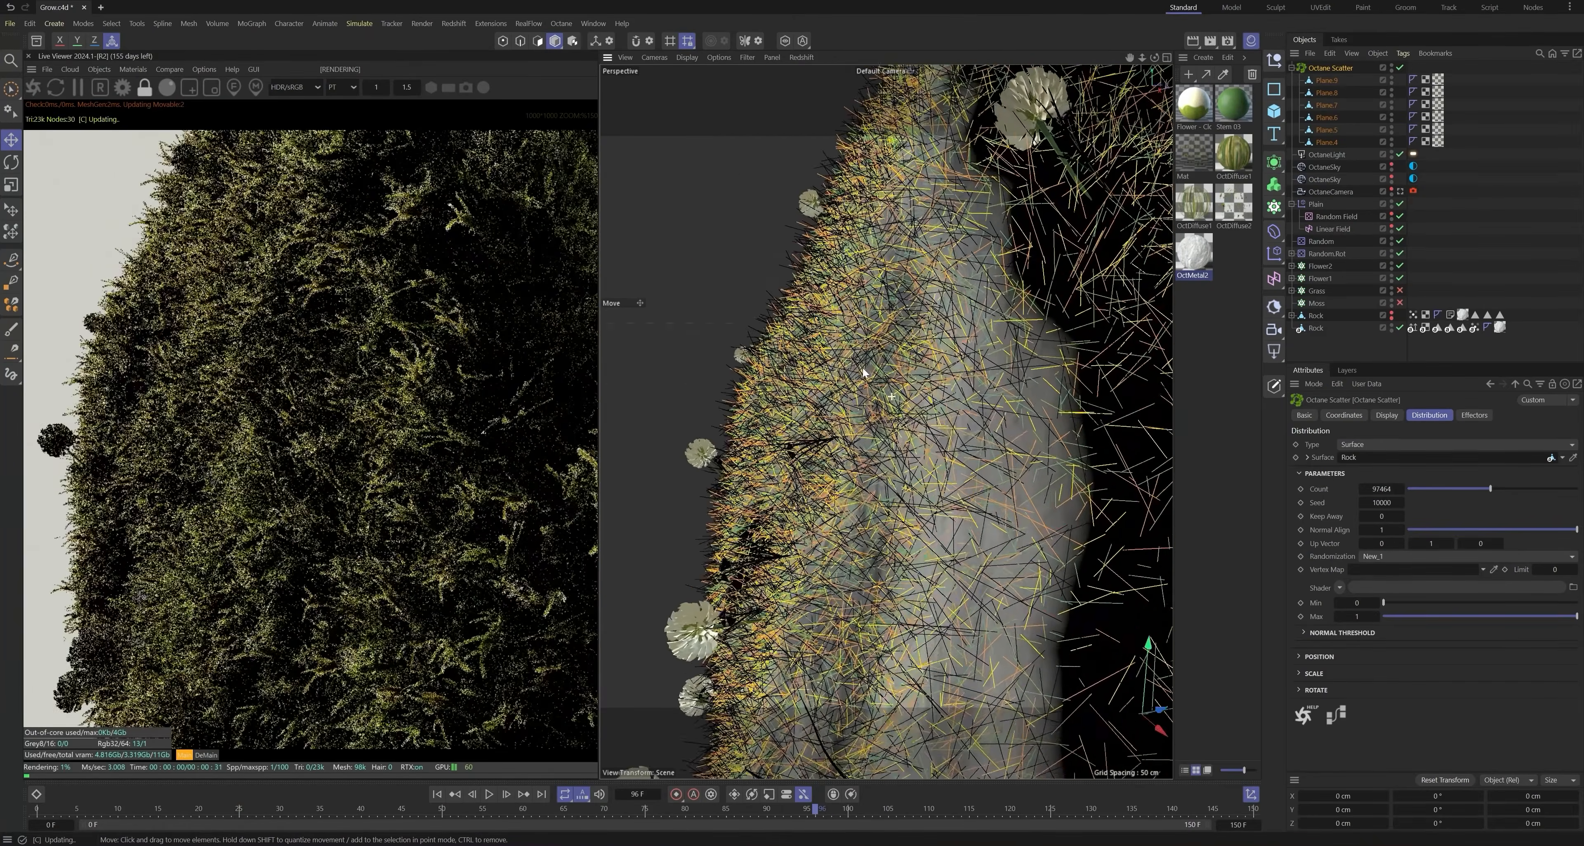
alt+drag(862, 367, 849, 351)
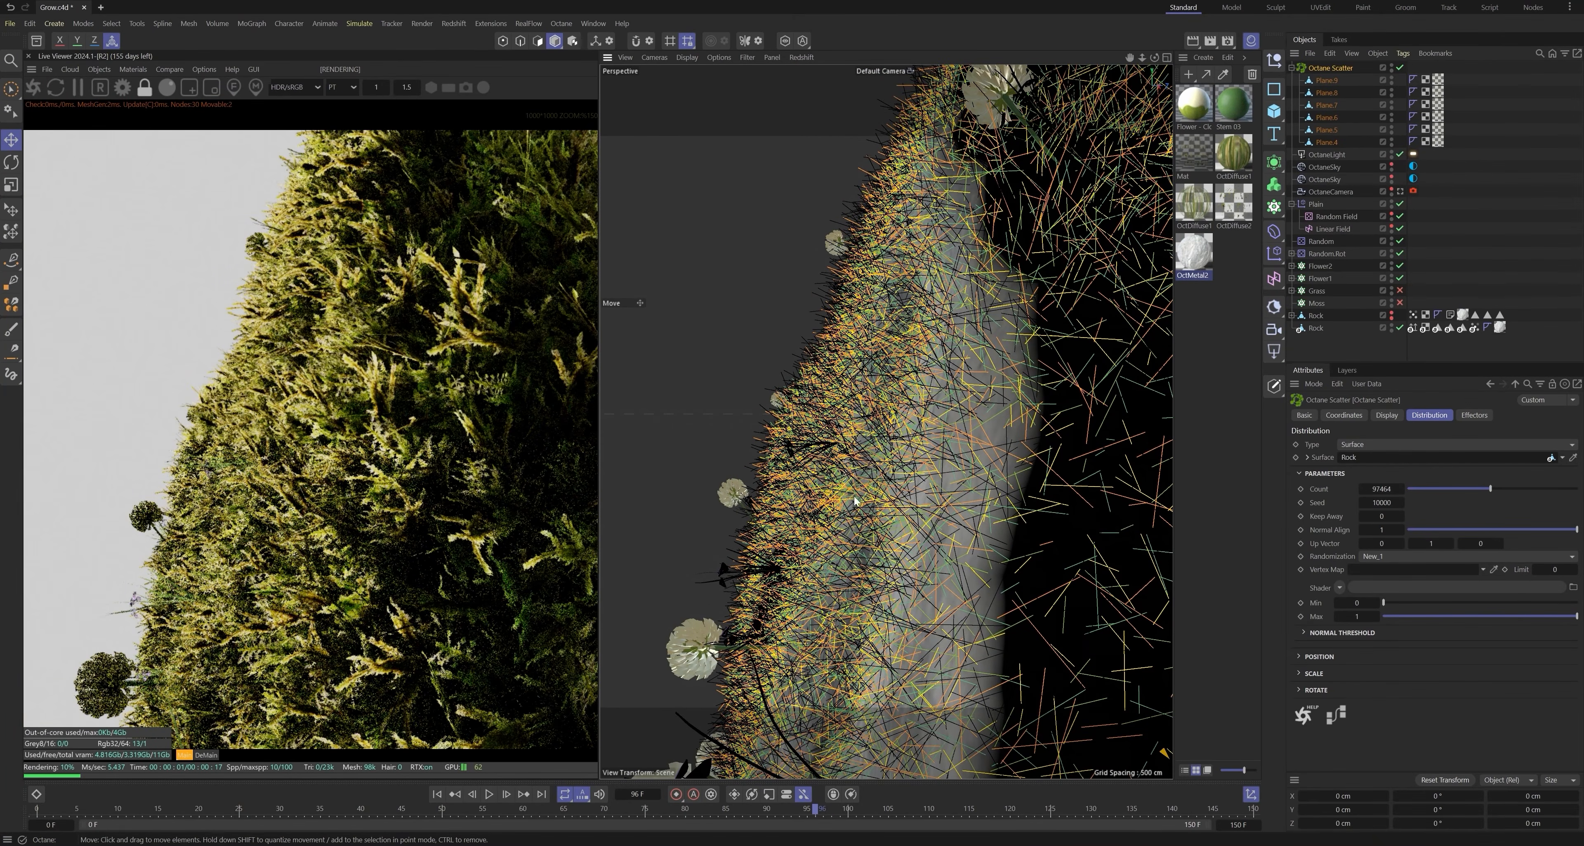
alt+drag(855, 501, 948, 477)
mouse_move(948, 477)
alt+right_down()
mouse_move(749, 470)
mouse_move(861, 448)
alt+right_up()
alt+drag(928, 418, 996, 425)
Step: Scale down the six planes, Plane.4 to Plane.9, and set the Octane Scatter's distribution count to 120652
click(1326, 82)
click(1326, 142)
shift+click(1326, 82)
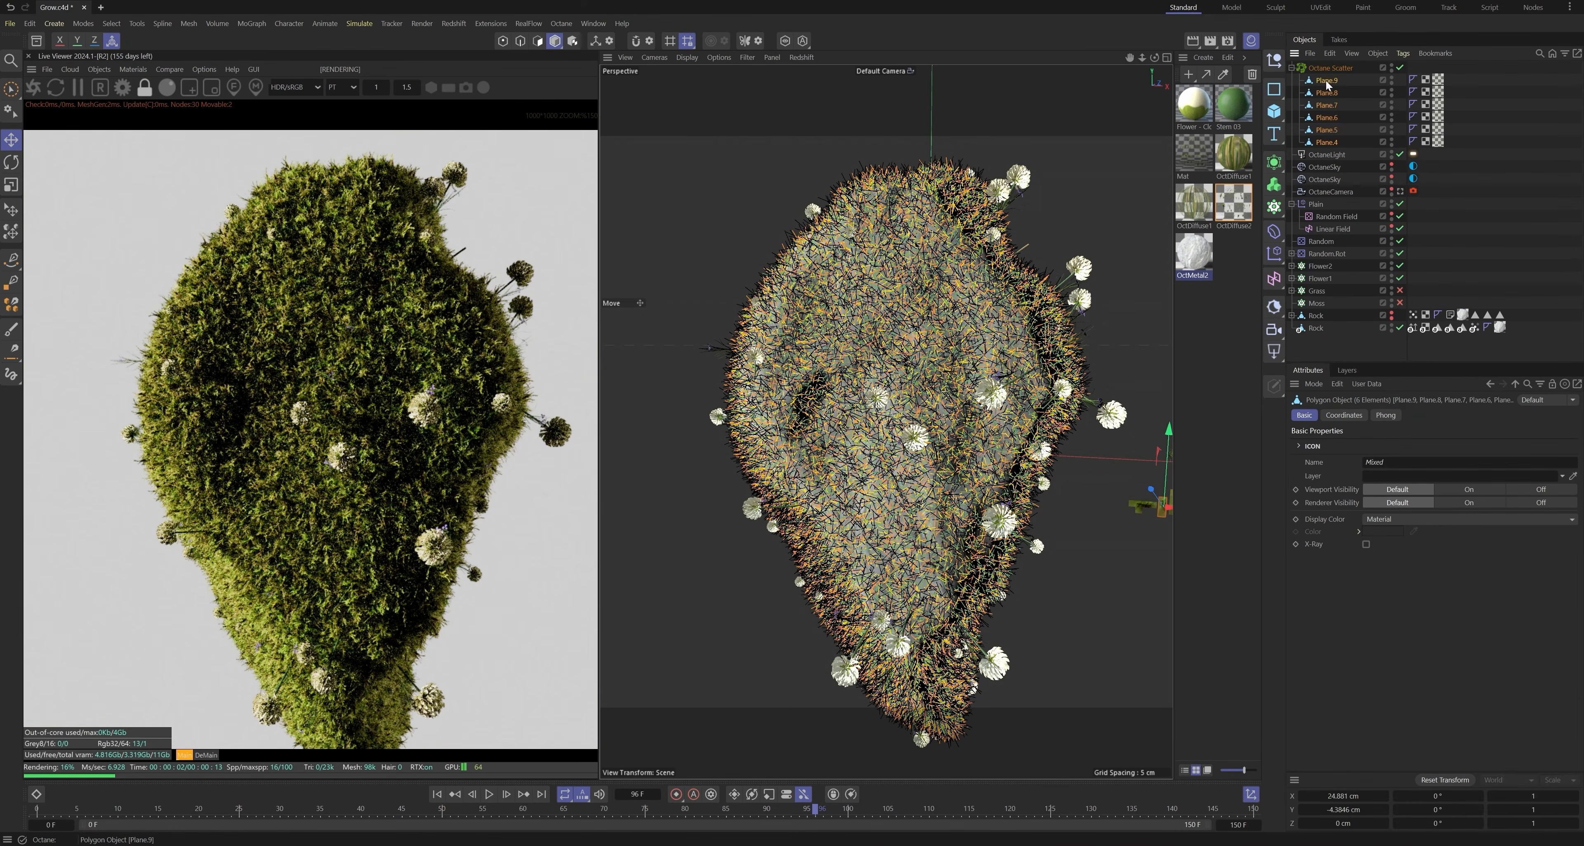
key(t)
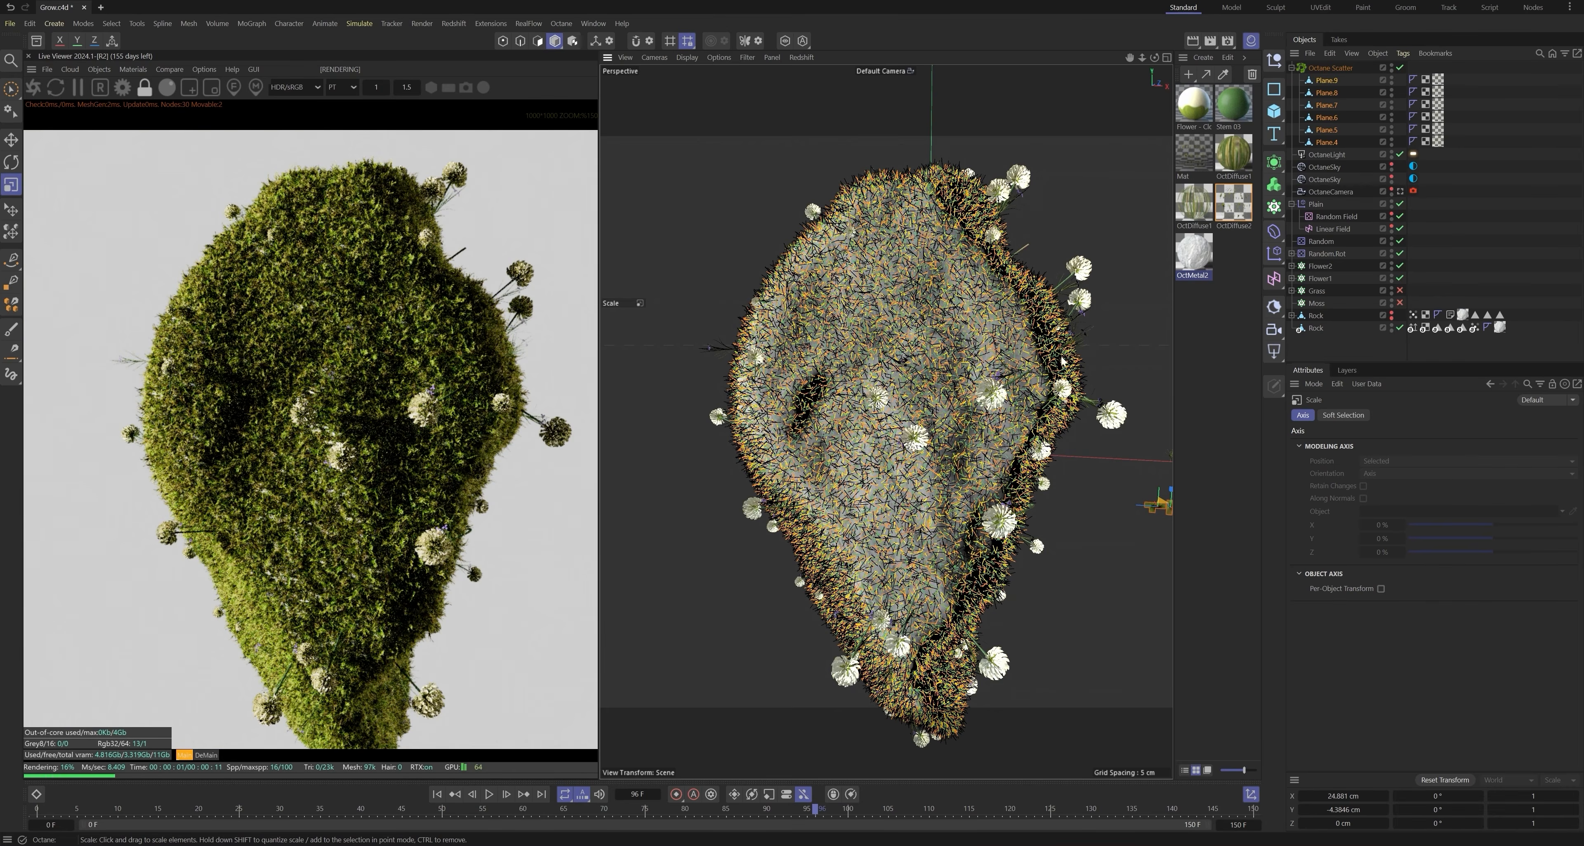
drag(923, 416, 952, 393)
mouse_move(954, 451)
alt+mouse_down()
mouse_move(1002, 449)
mouse_move(961, 444)
alt+mouse_up()
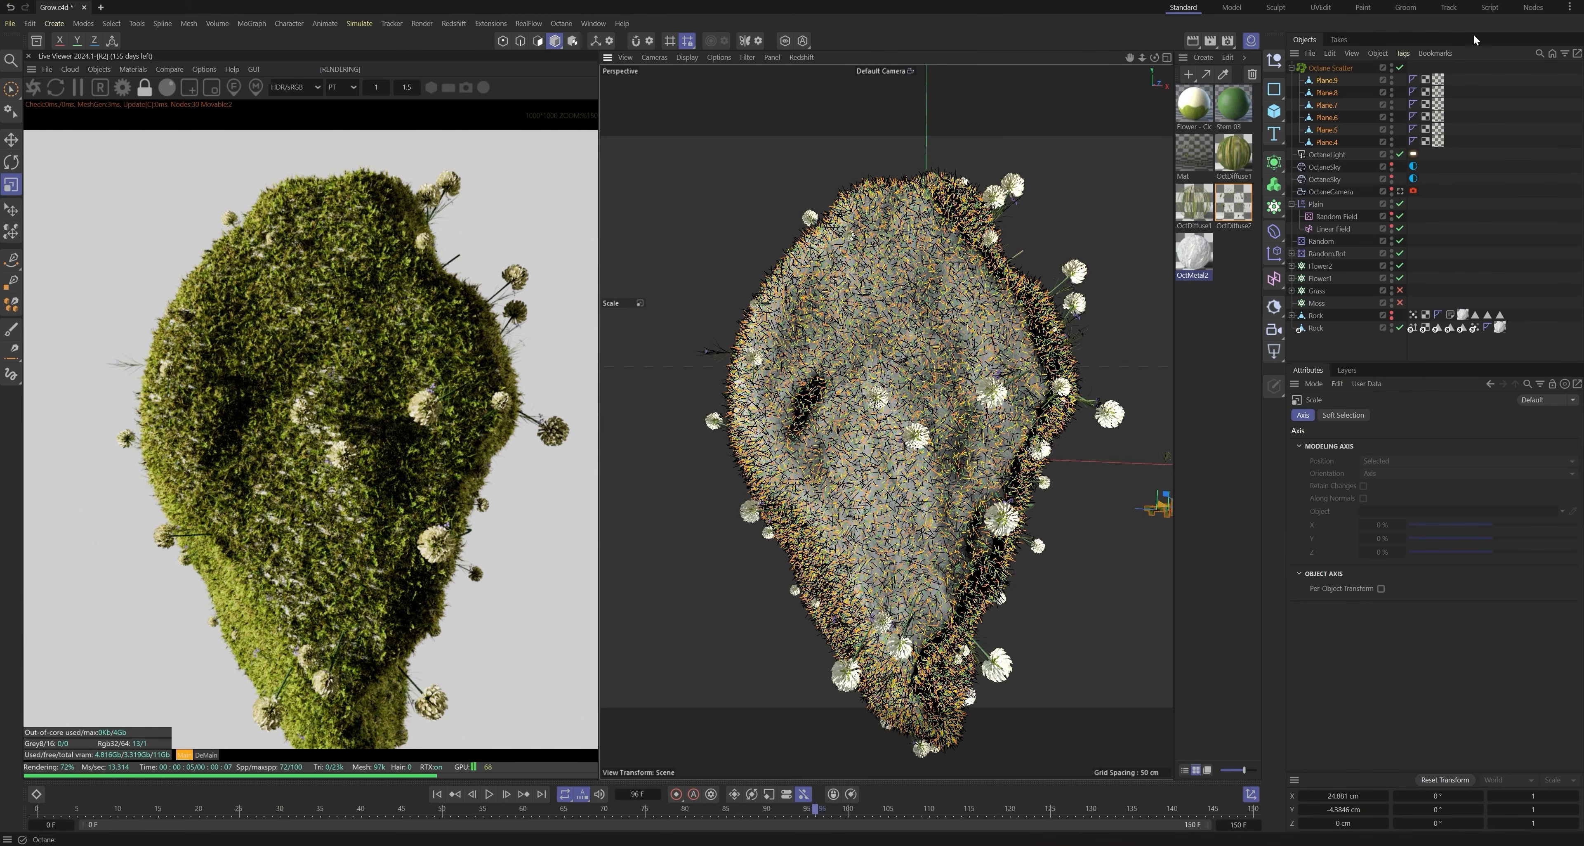
click(1331, 67)
drag(1499, 487, 1509, 488)
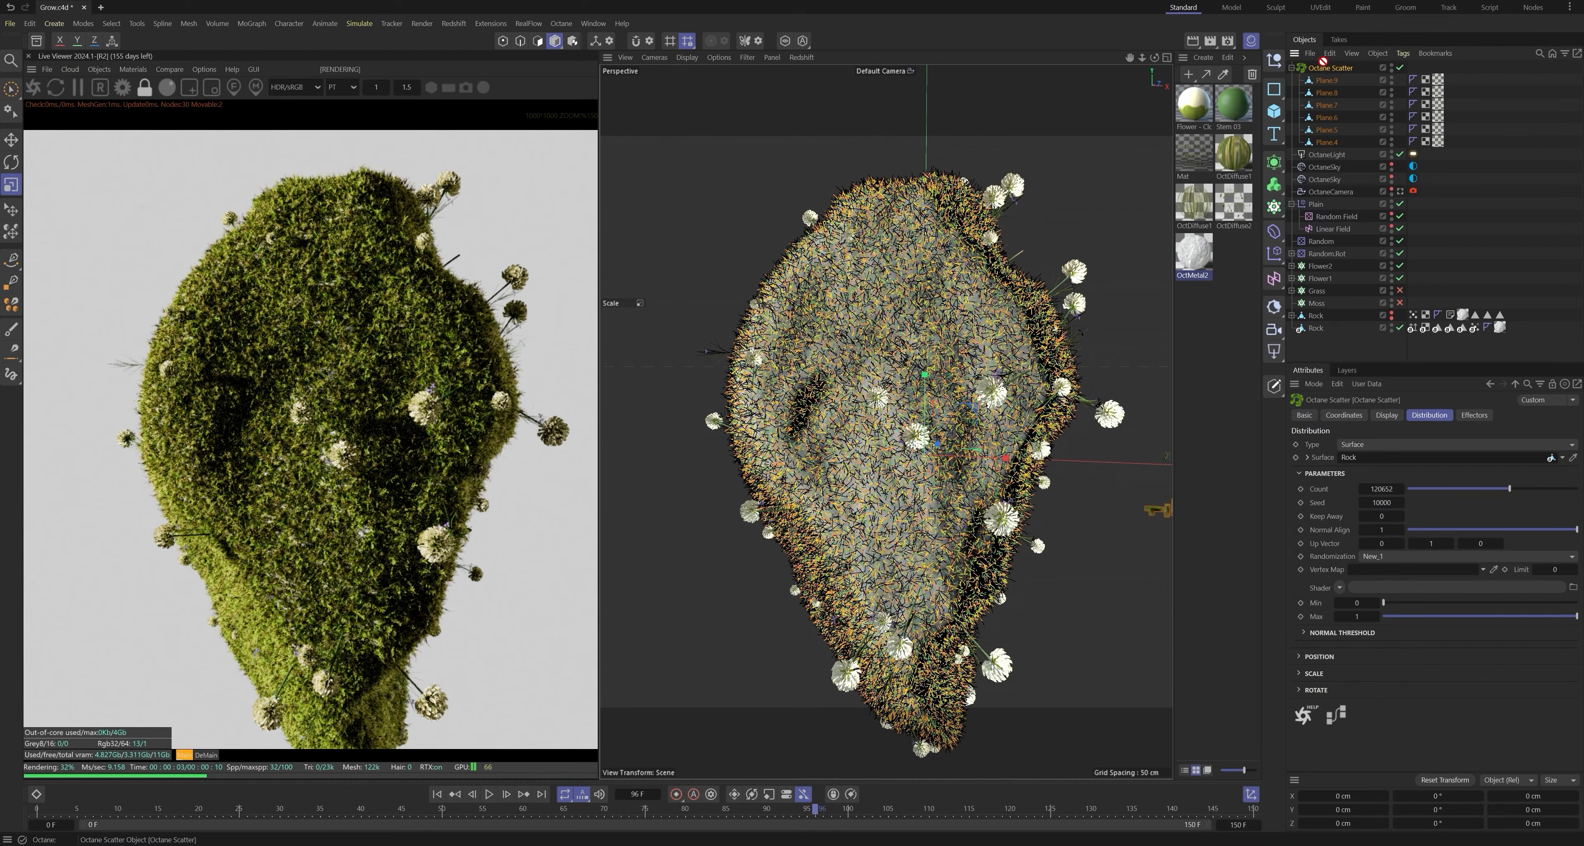
Step: Duplicate the Octane Scatter with its planes, naming the original Moss and the copy Grass
ctrl+drag(1323, 64, 1323, 64)
double_click(1339, 154)
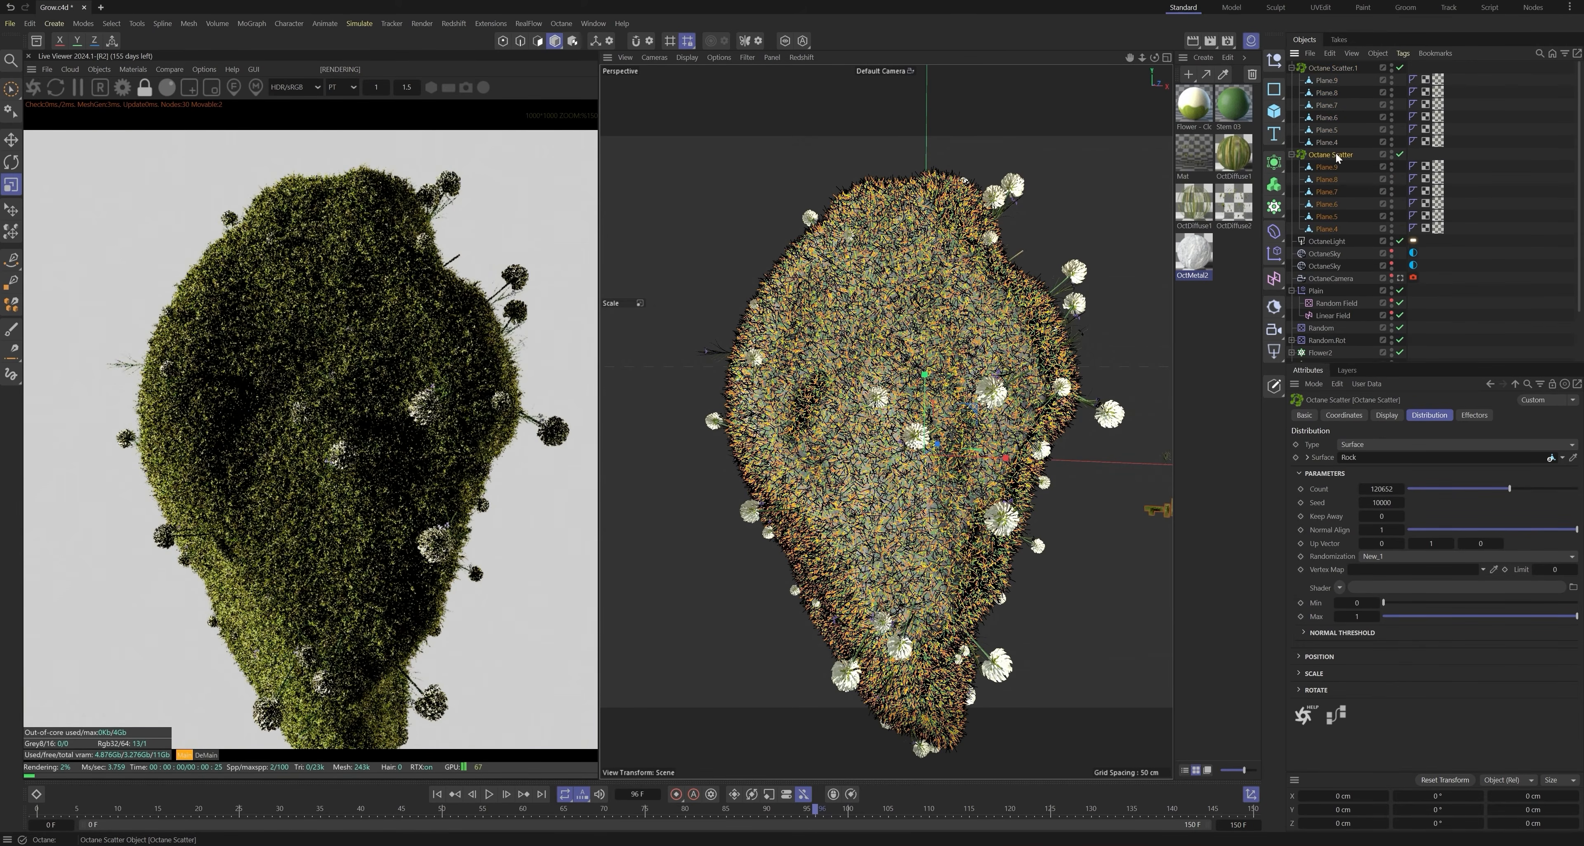
text(Moss)
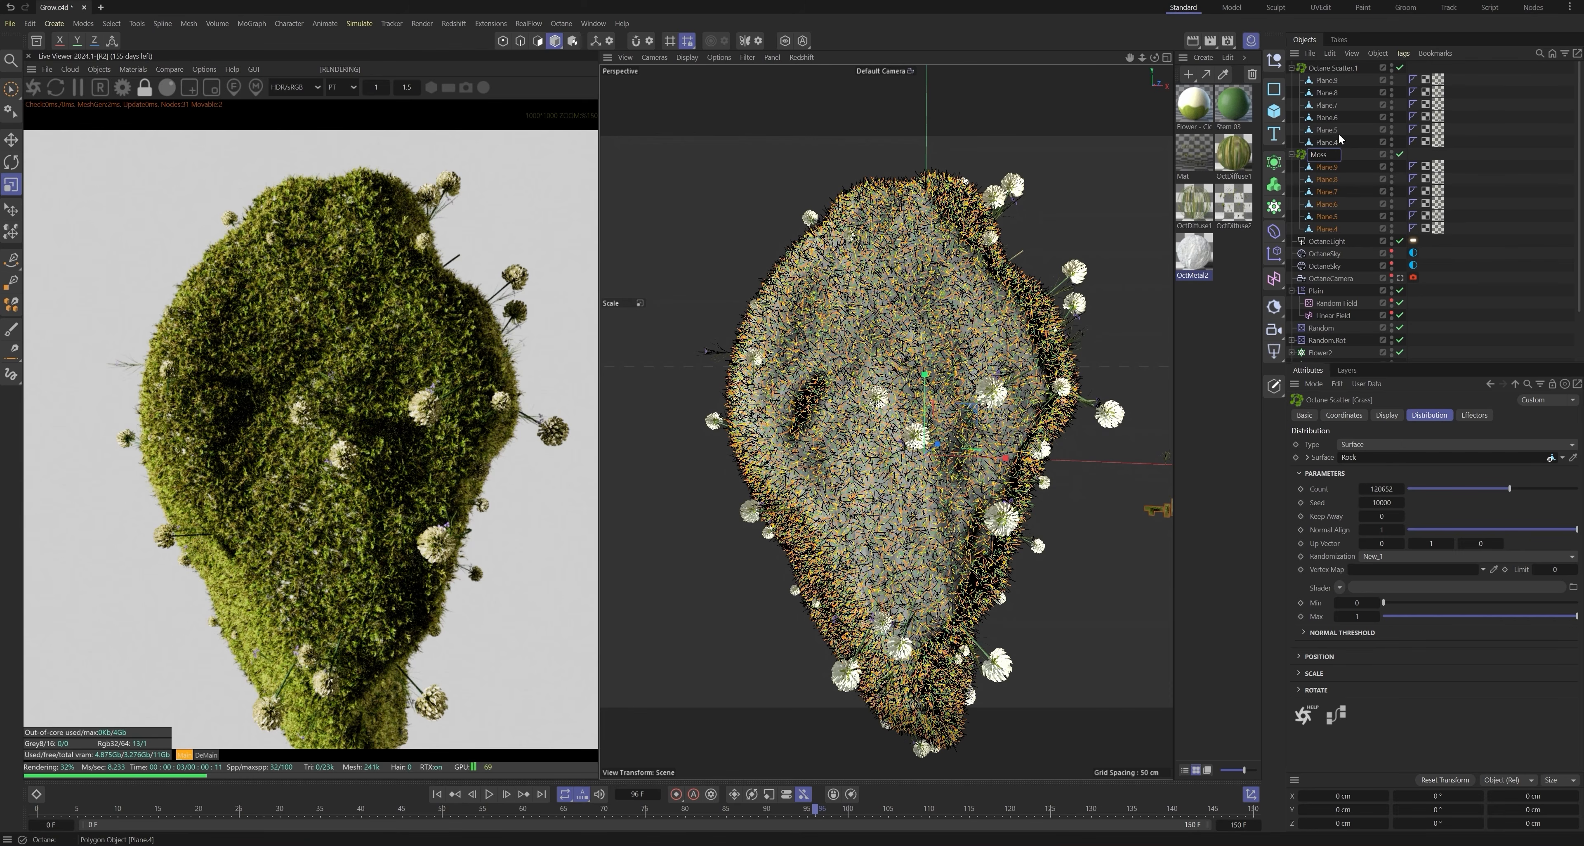
double_click(1339, 68)
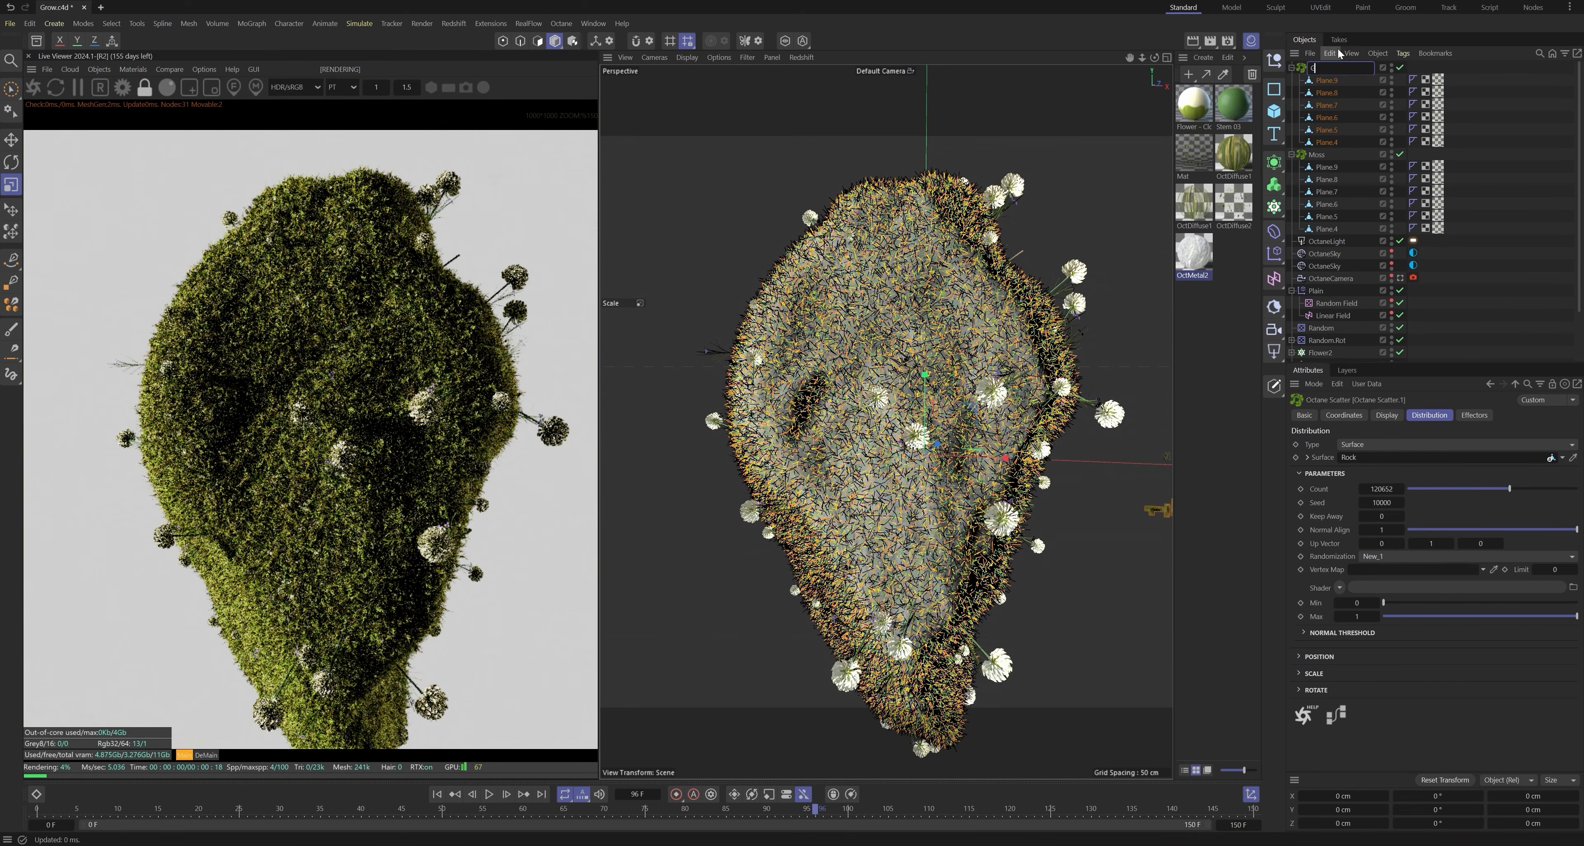
text(Grass)
click(1353, 84)
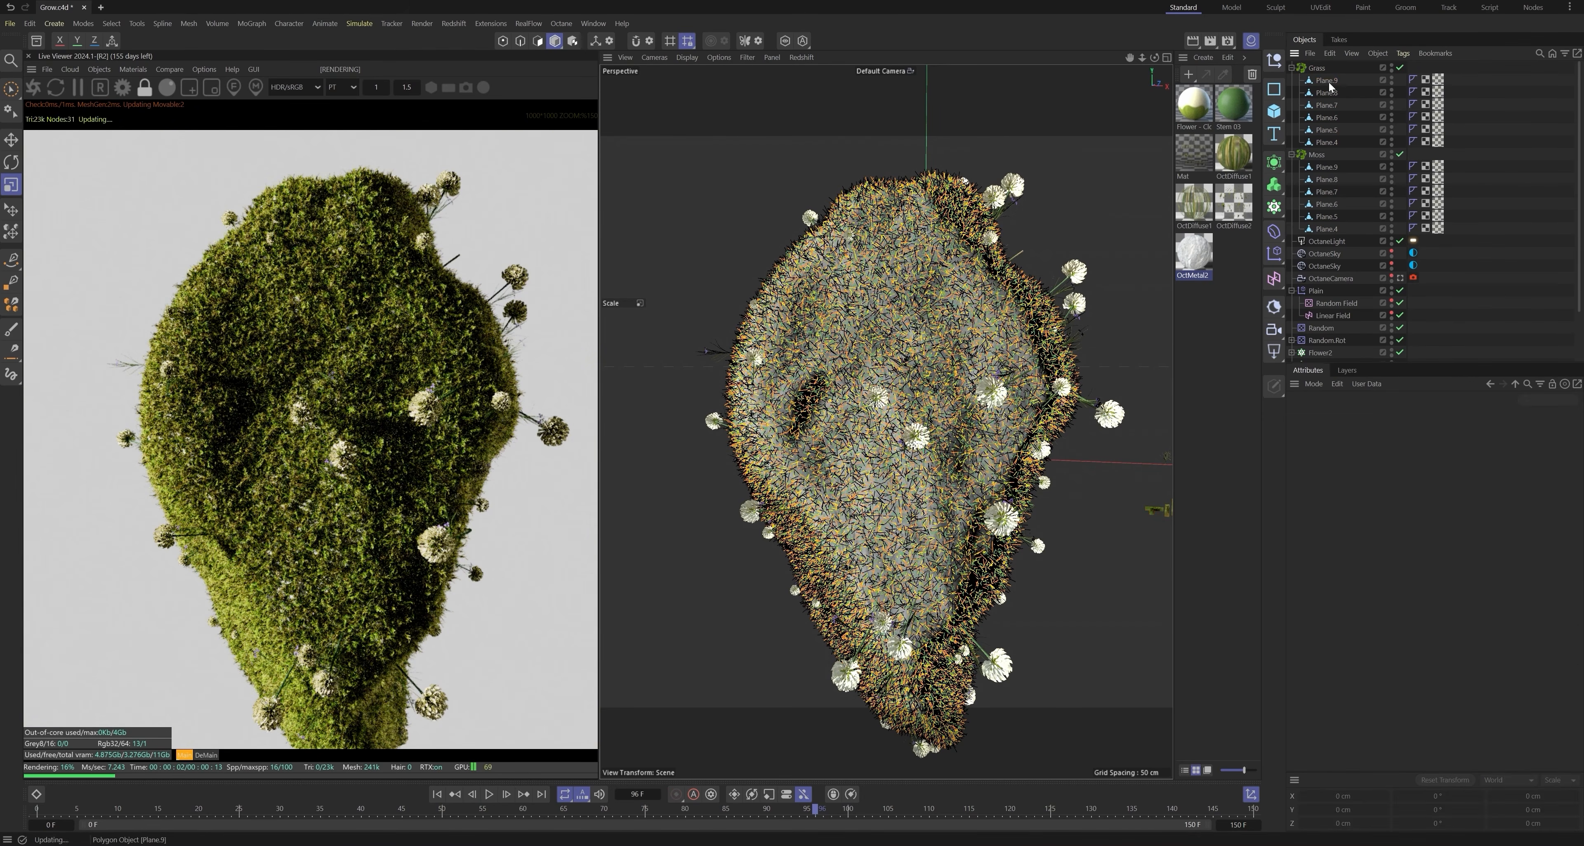
Step: Delete the six planes from the Grass scatter and replace them with the Grass object from the Grass cloner
click(1329, 84)
shift+click(1333, 139)
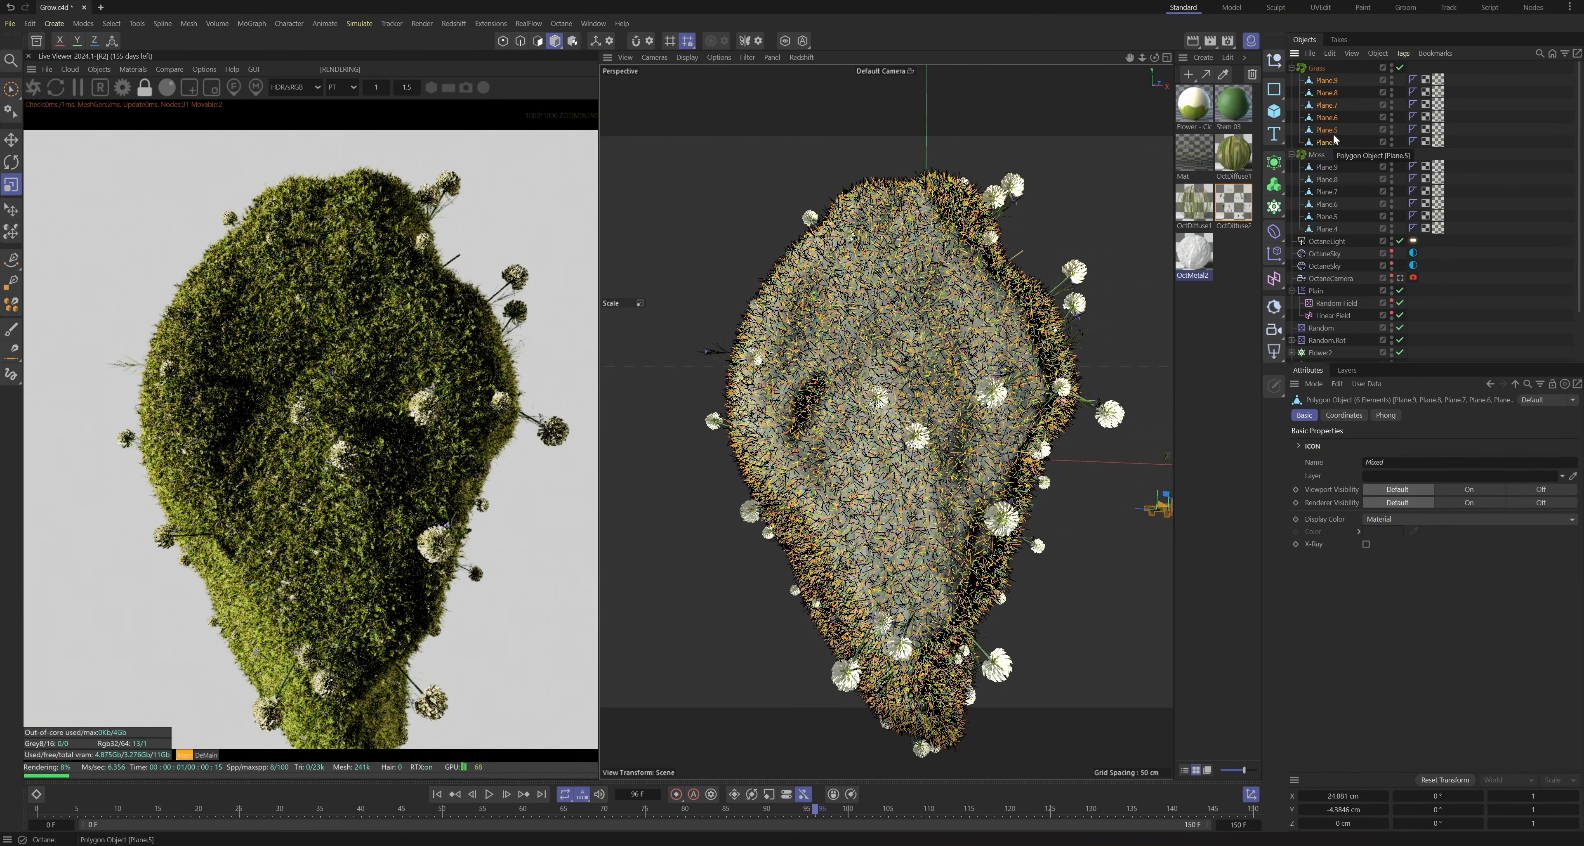
key(Delete)
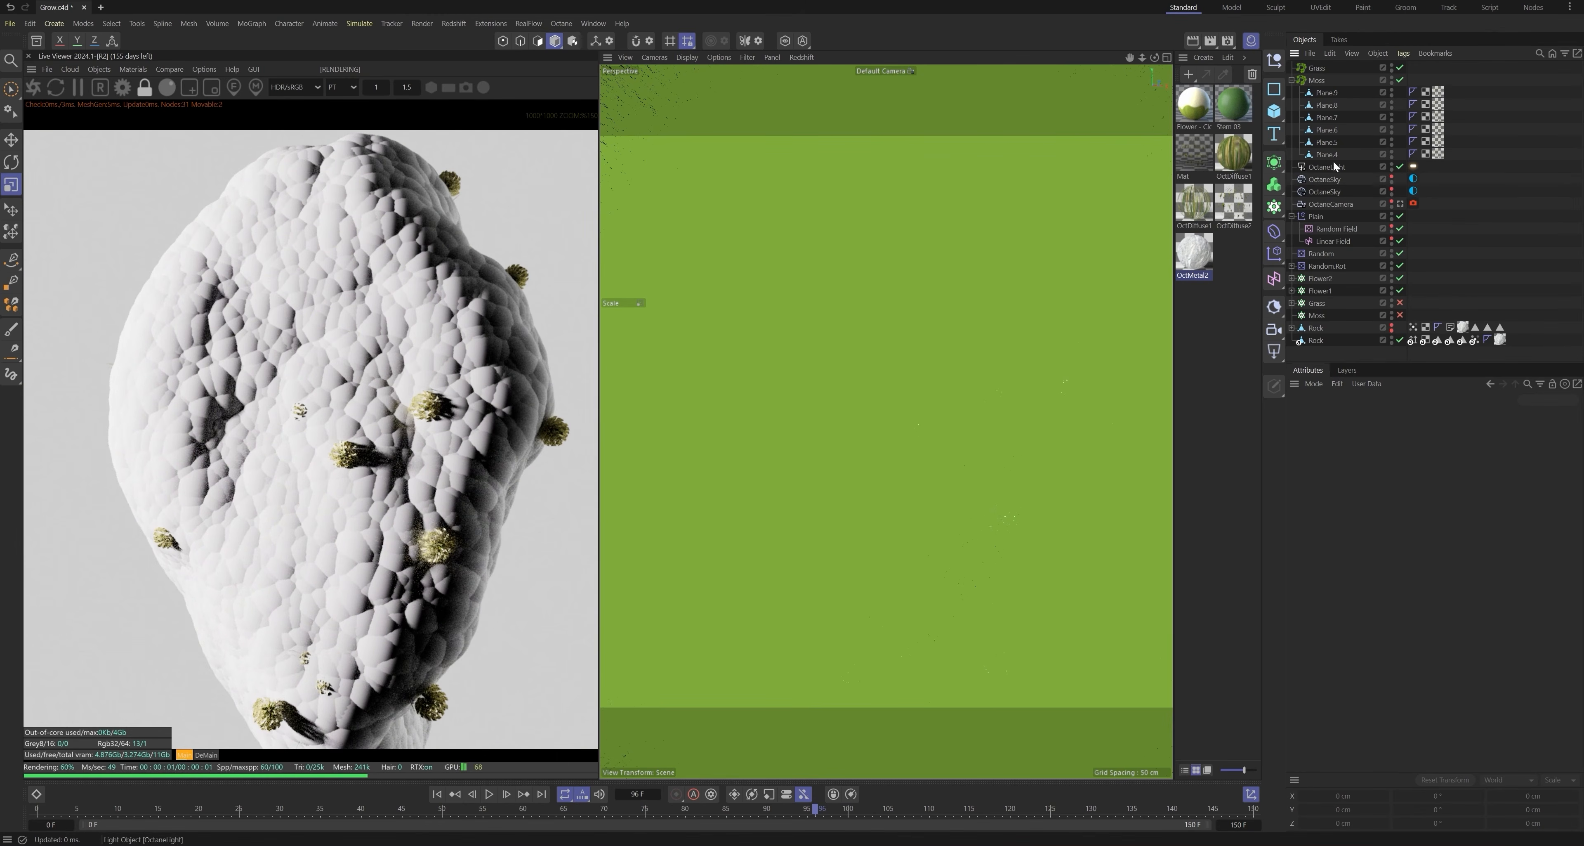
click(1316, 69)
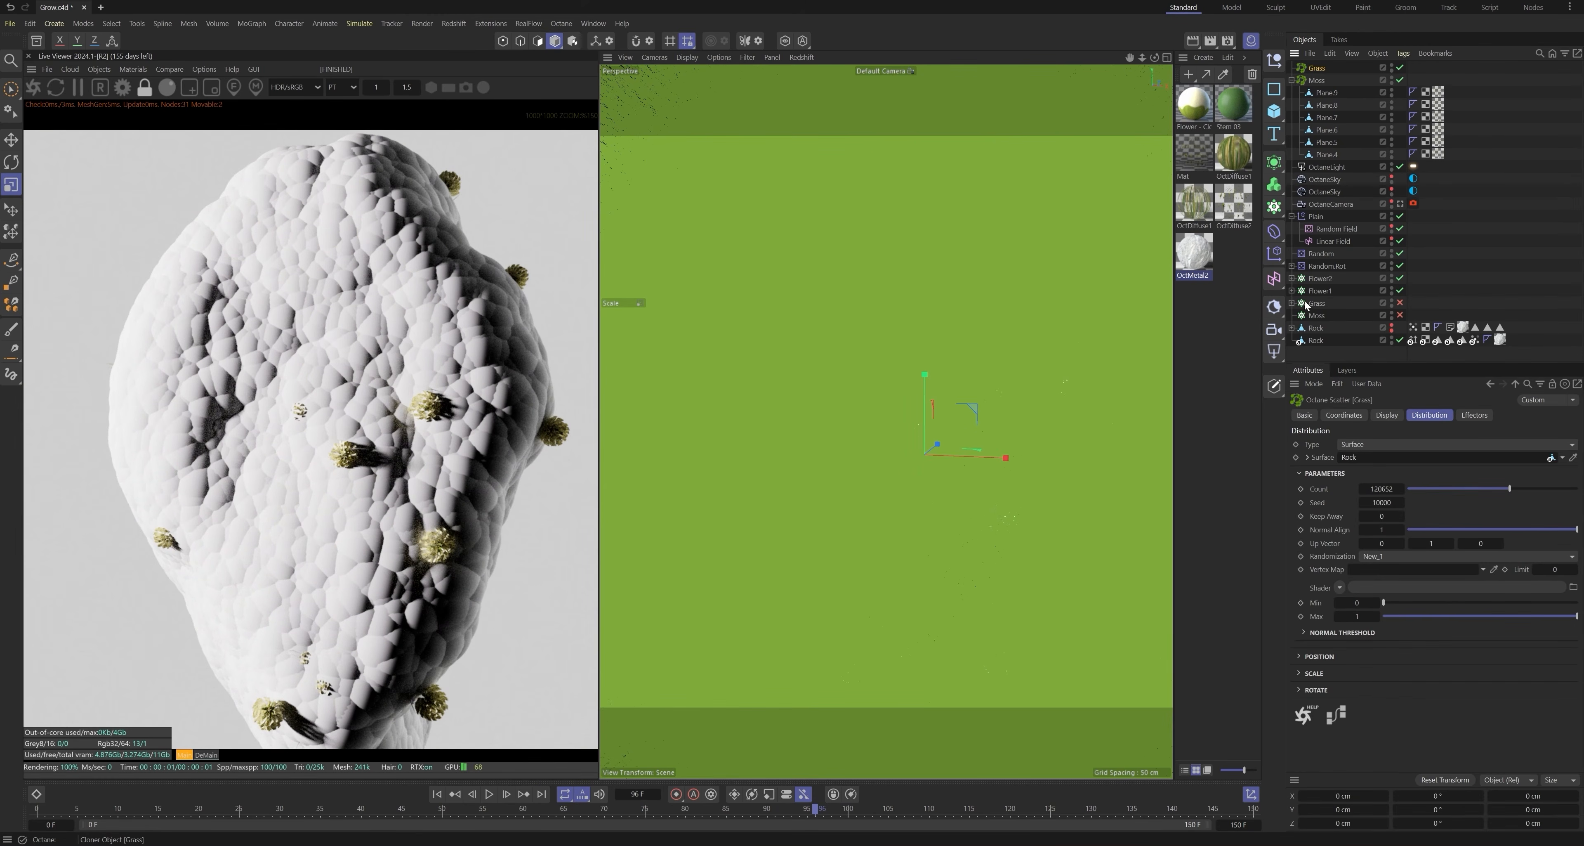
click(1293, 304)
drag(1325, 303, 1322, 68)
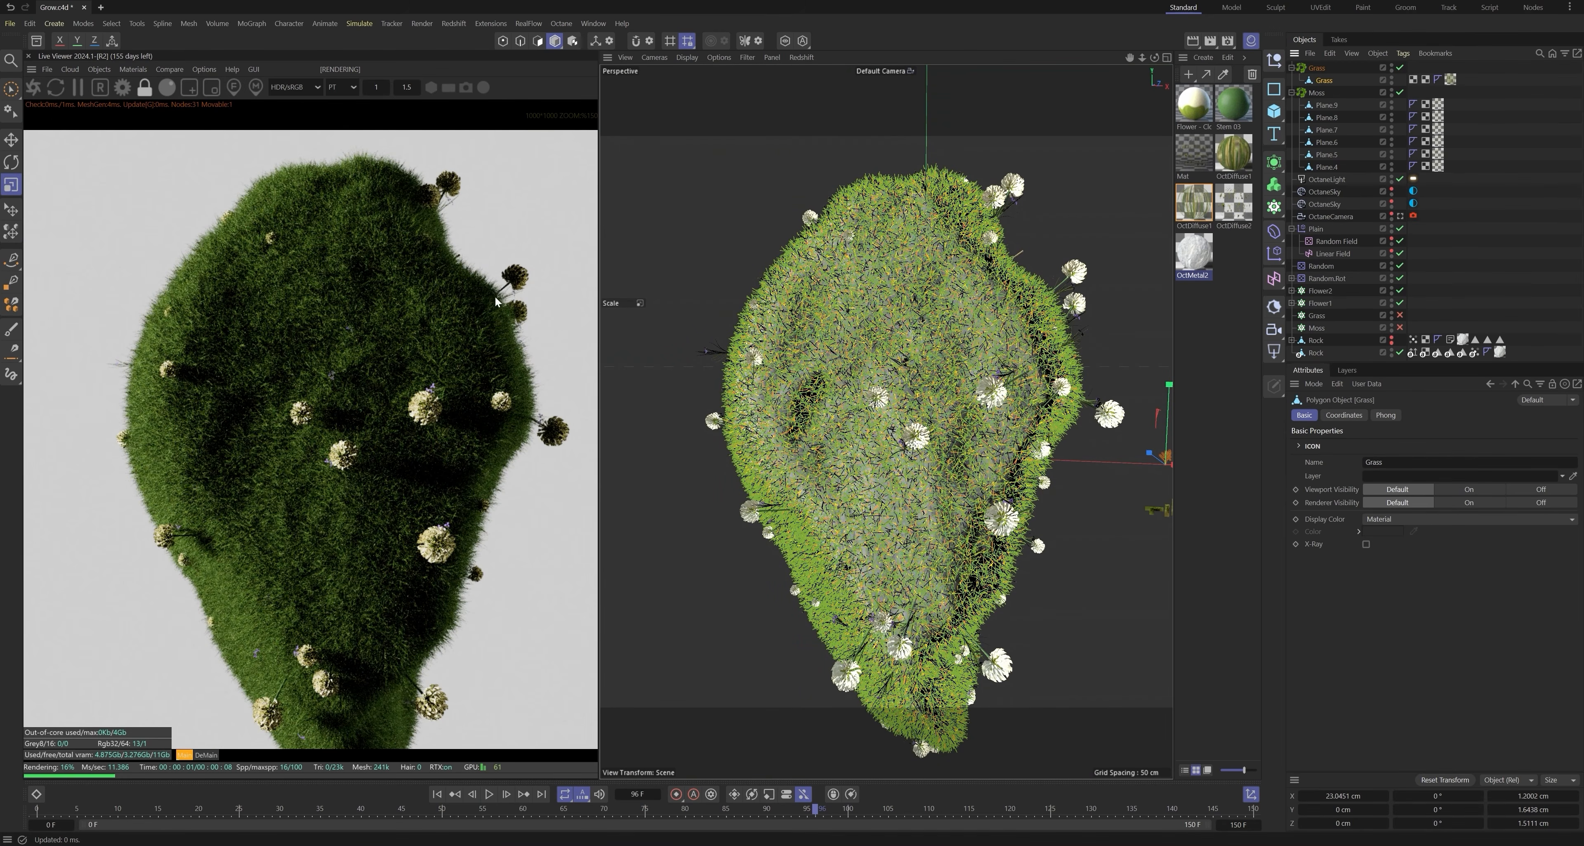
Step: Lower the Grass scatter's distribution count and scale its Grass object down to about 1.0678, 1.4625, 1.3443
click(1317, 69)
drag(1490, 490, 1422, 490)
click(1323, 80)
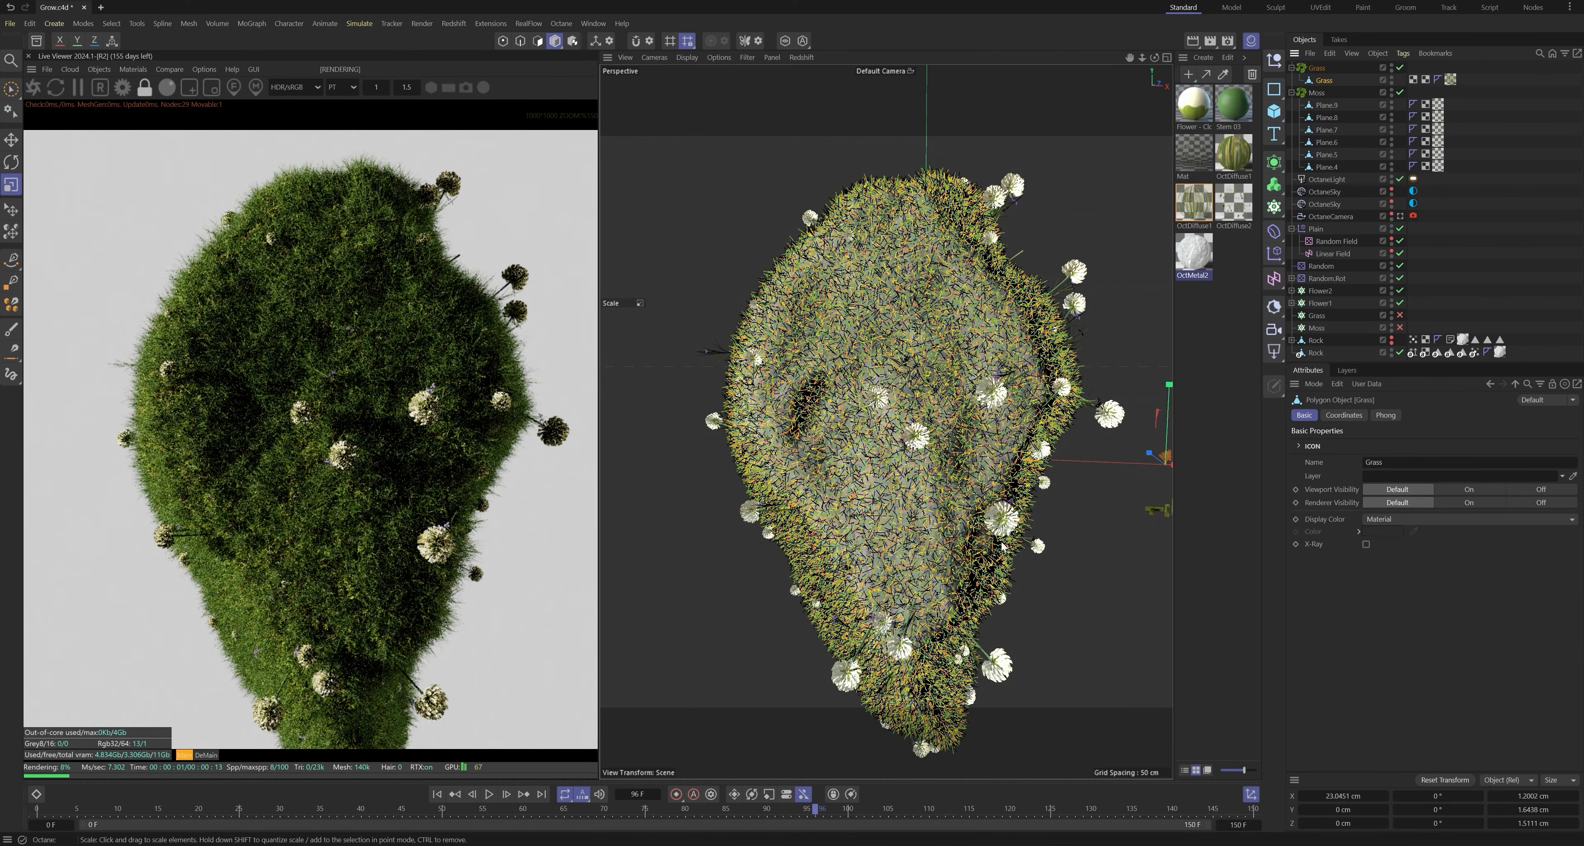
mouse_move(1084, 566)
mouse_down()
mouse_move(766, 568)
mouse_move(1089, 560)
mouse_up()
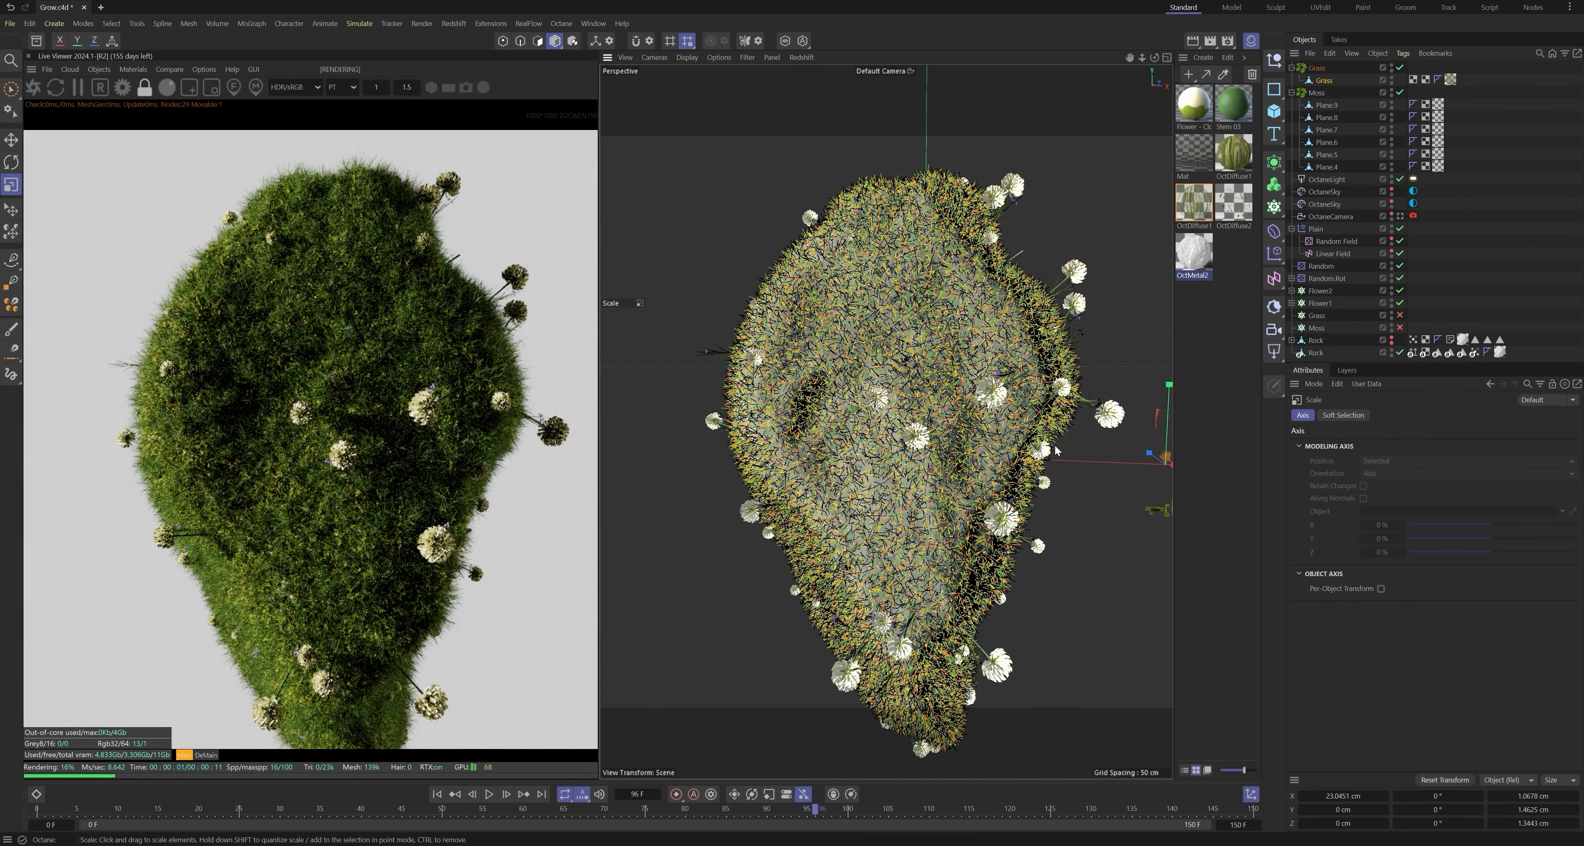
Step: Raise the axis of the Clover Flower in the Flower2 cloner slightly so the flowers sit deeper in the rock
scroll(913, 402, down, 5)
scroll(914, 403, up, 4)
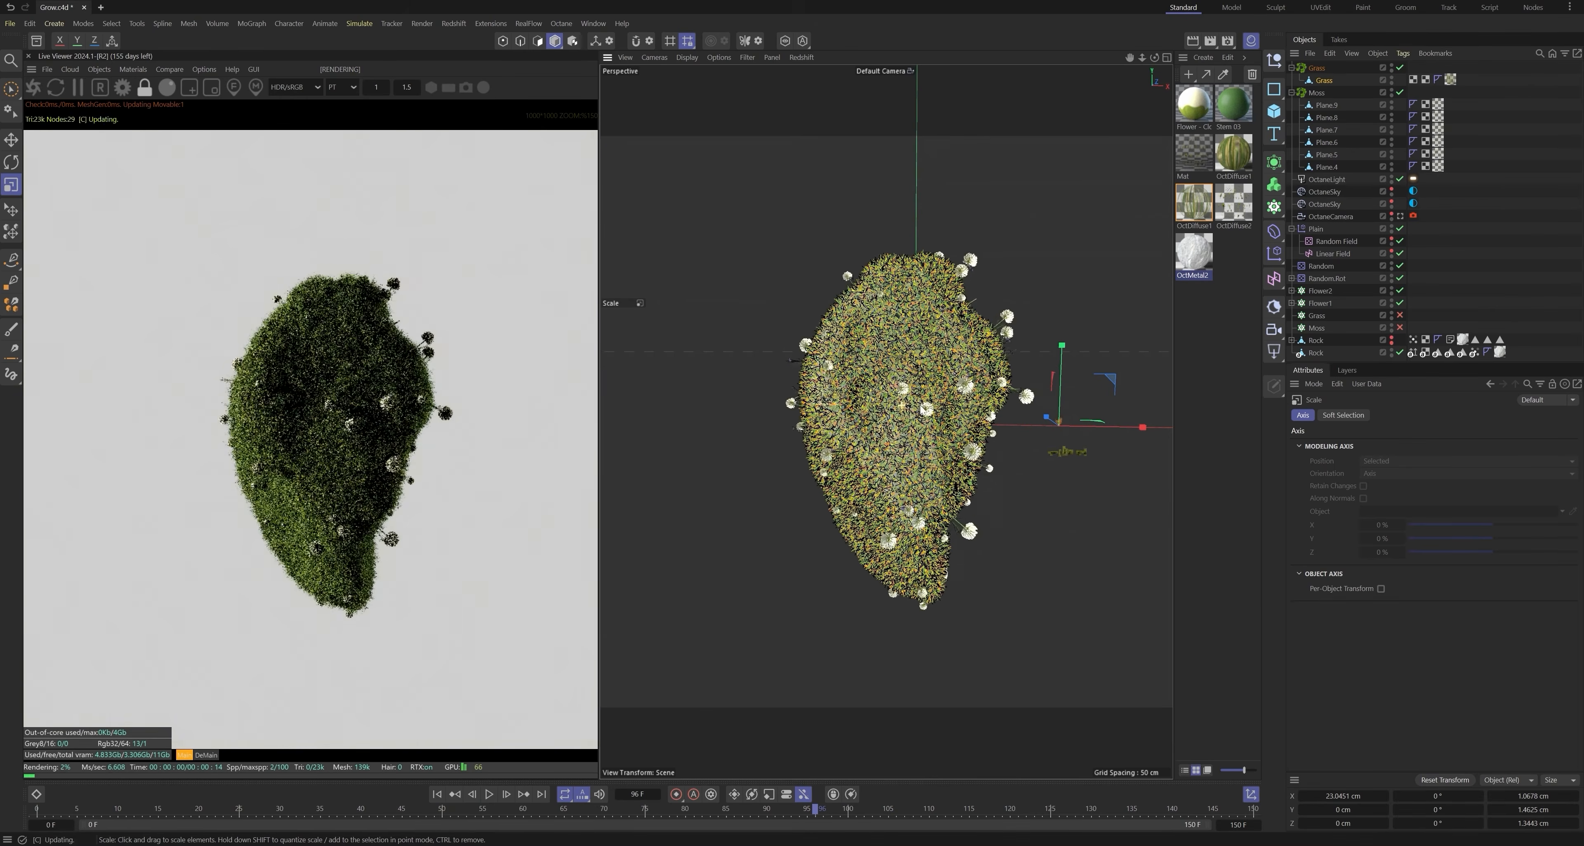
click(1320, 302)
click(1292, 302)
click(1322, 316)
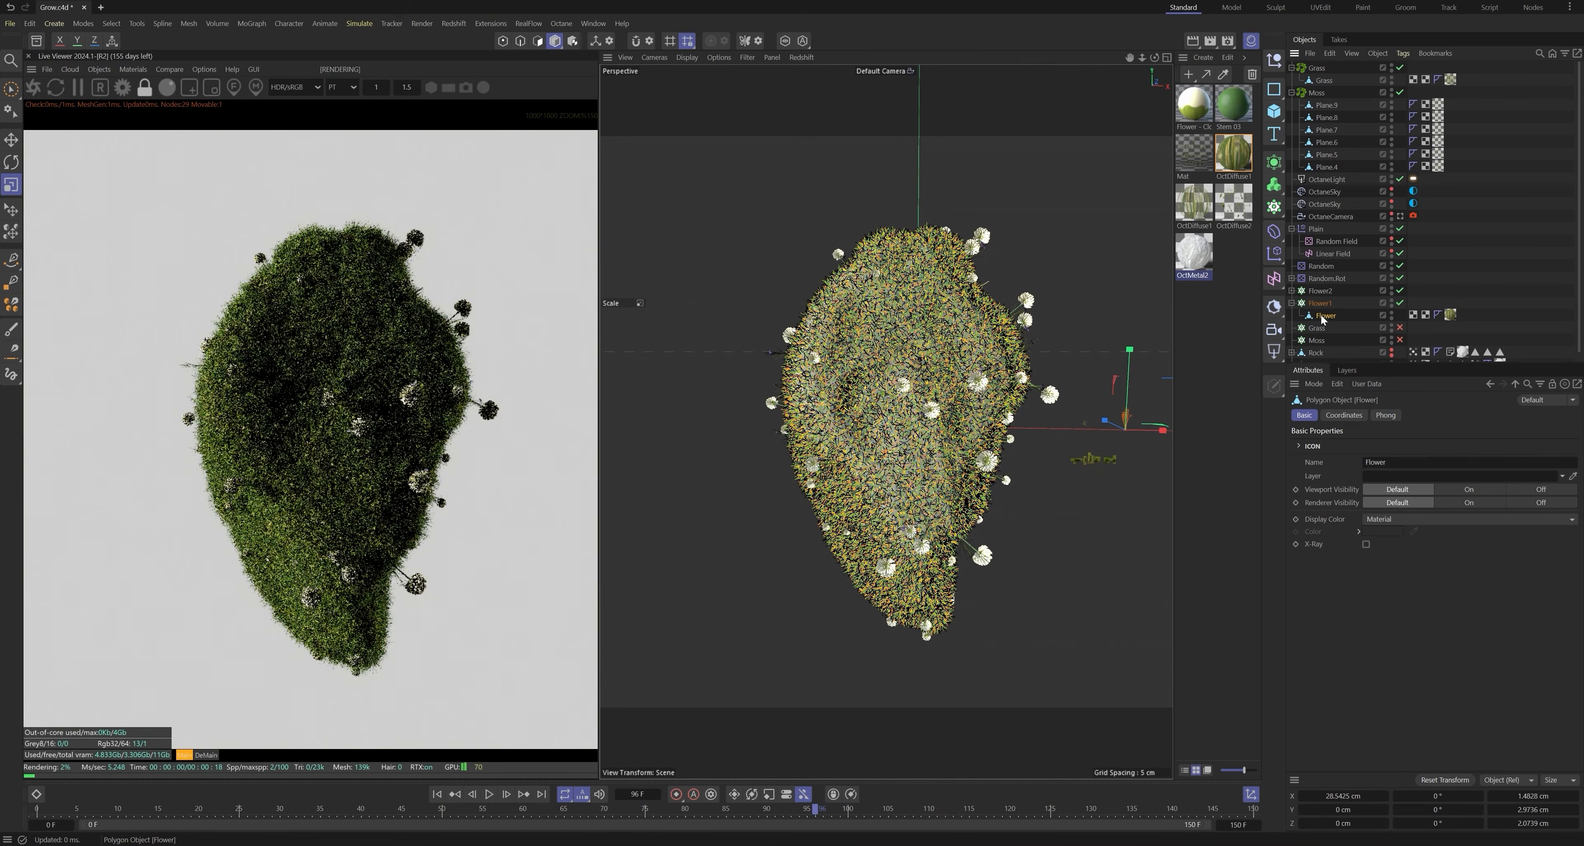
click(1292, 291)
click(1336, 303)
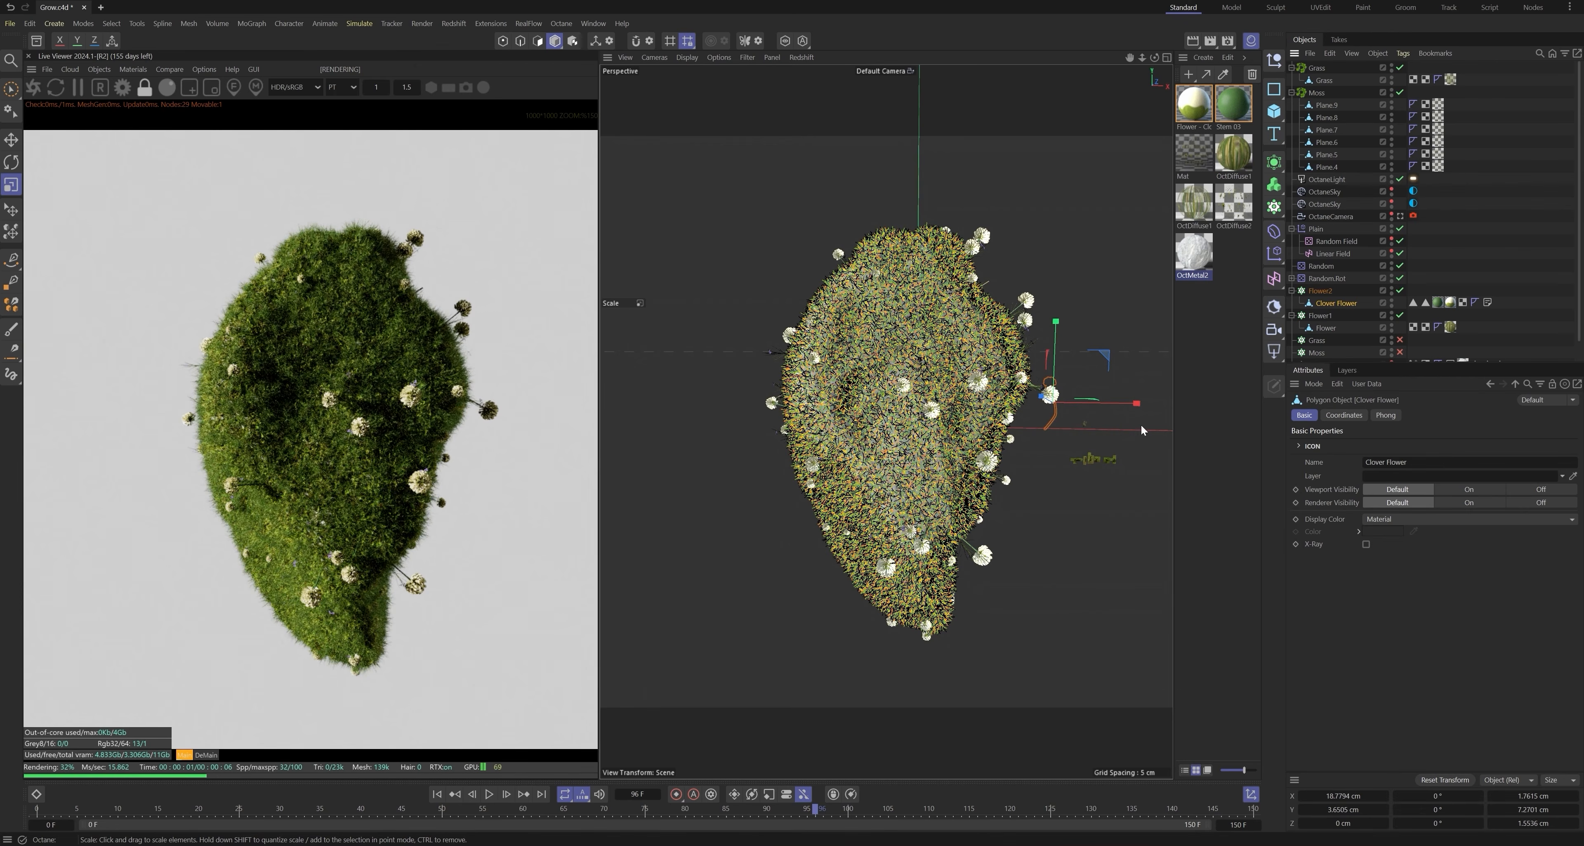
click(595, 41)
key(e)
drag(1056, 332, 1056, 318)
click(1120, 289)
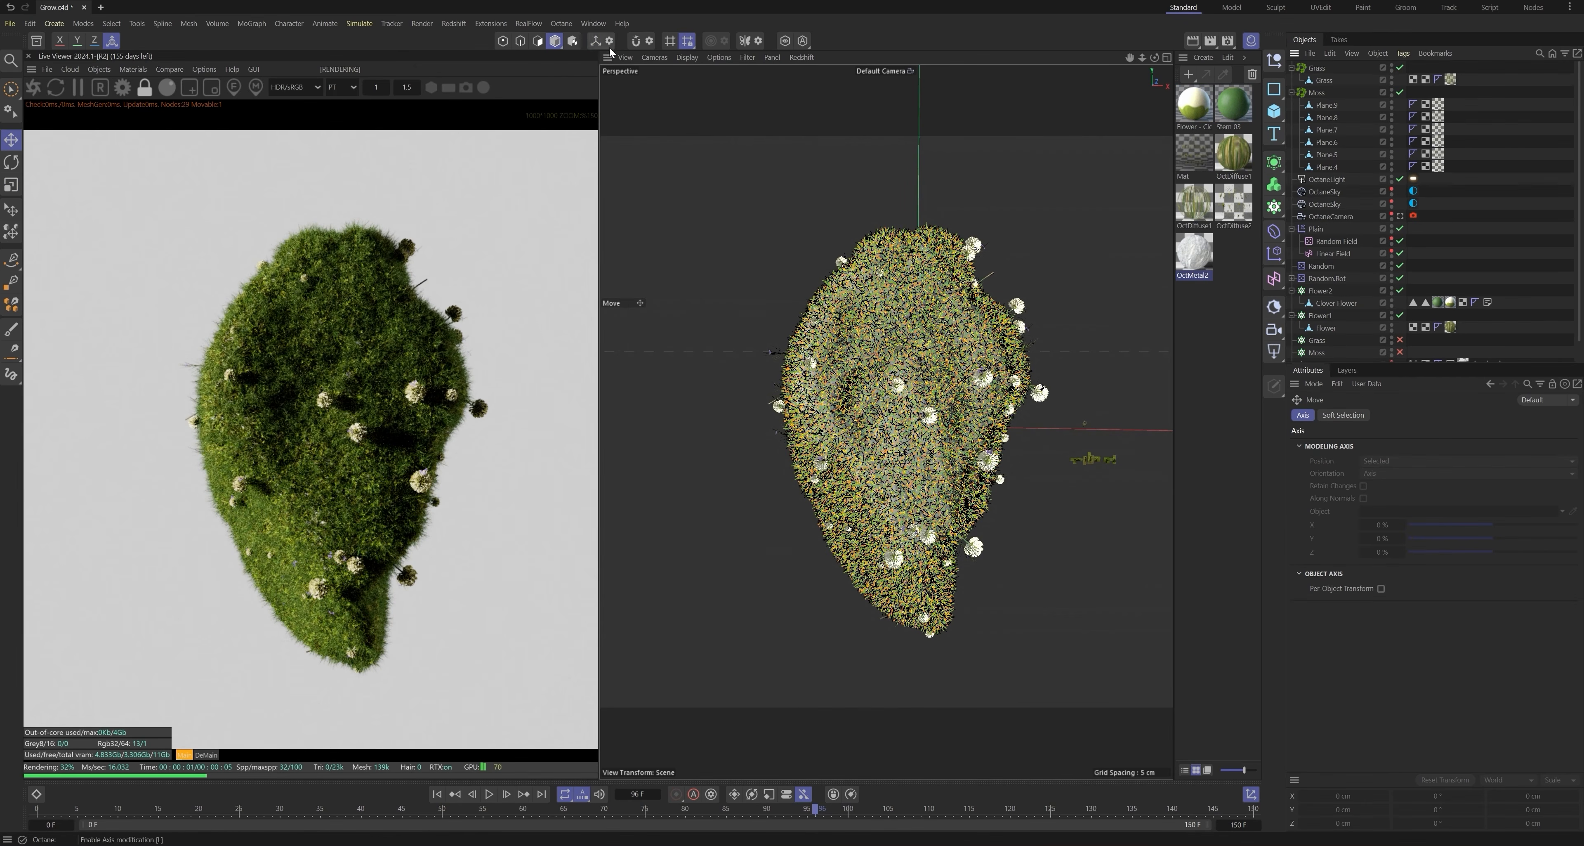
Step: Return to the OctaneCamera view at frame 74 and enable the Plain effector on both the Grass and Moss scatters
click(1399, 216)
drag(730, 813, 636, 794)
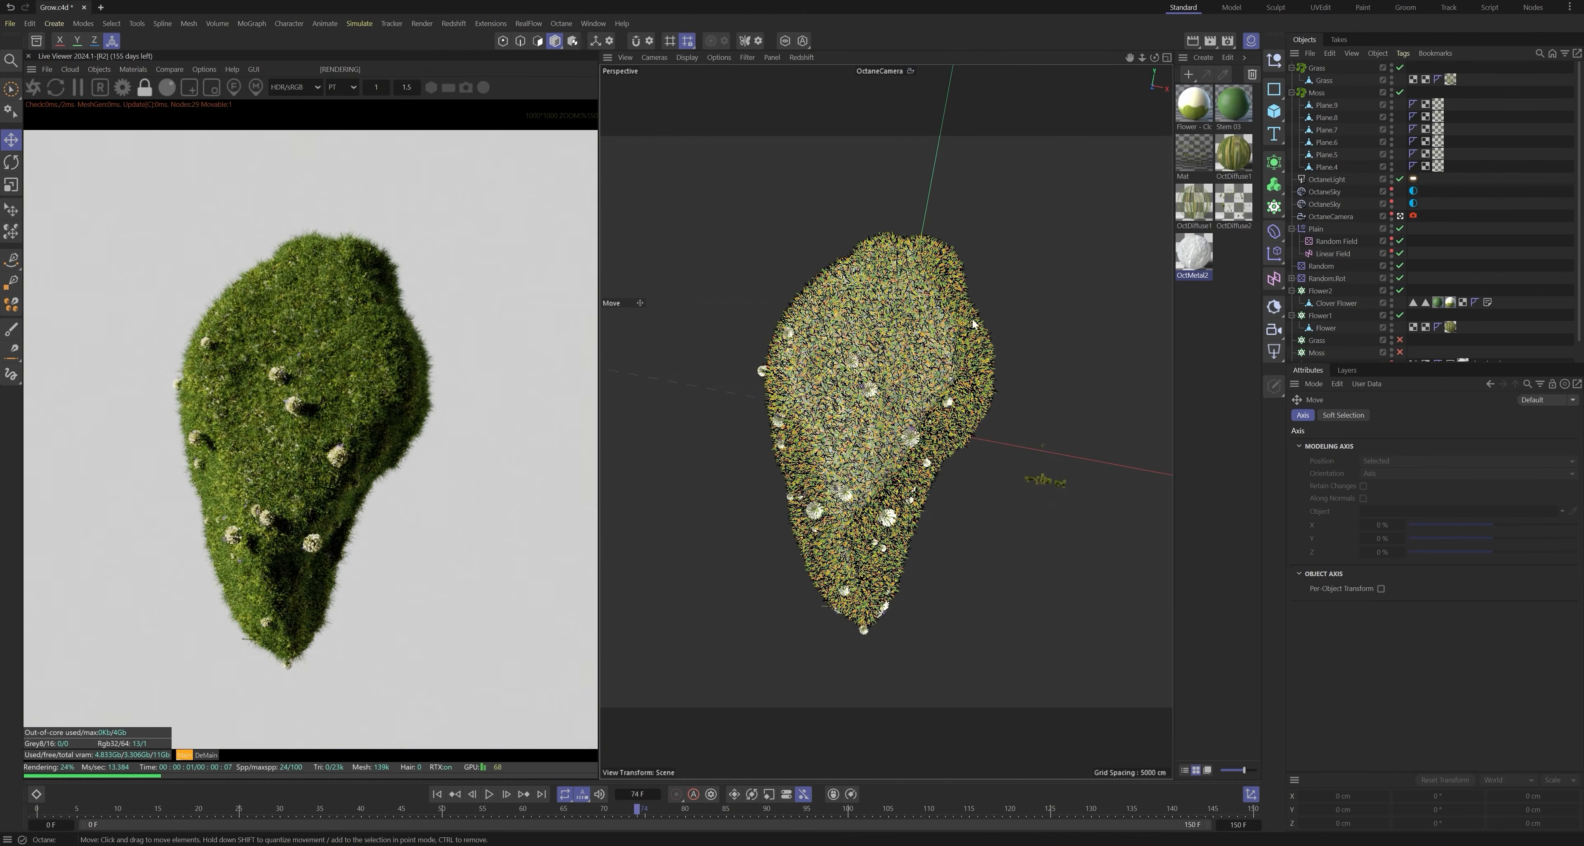
click(1316, 93)
click(1292, 93)
click(1292, 68)
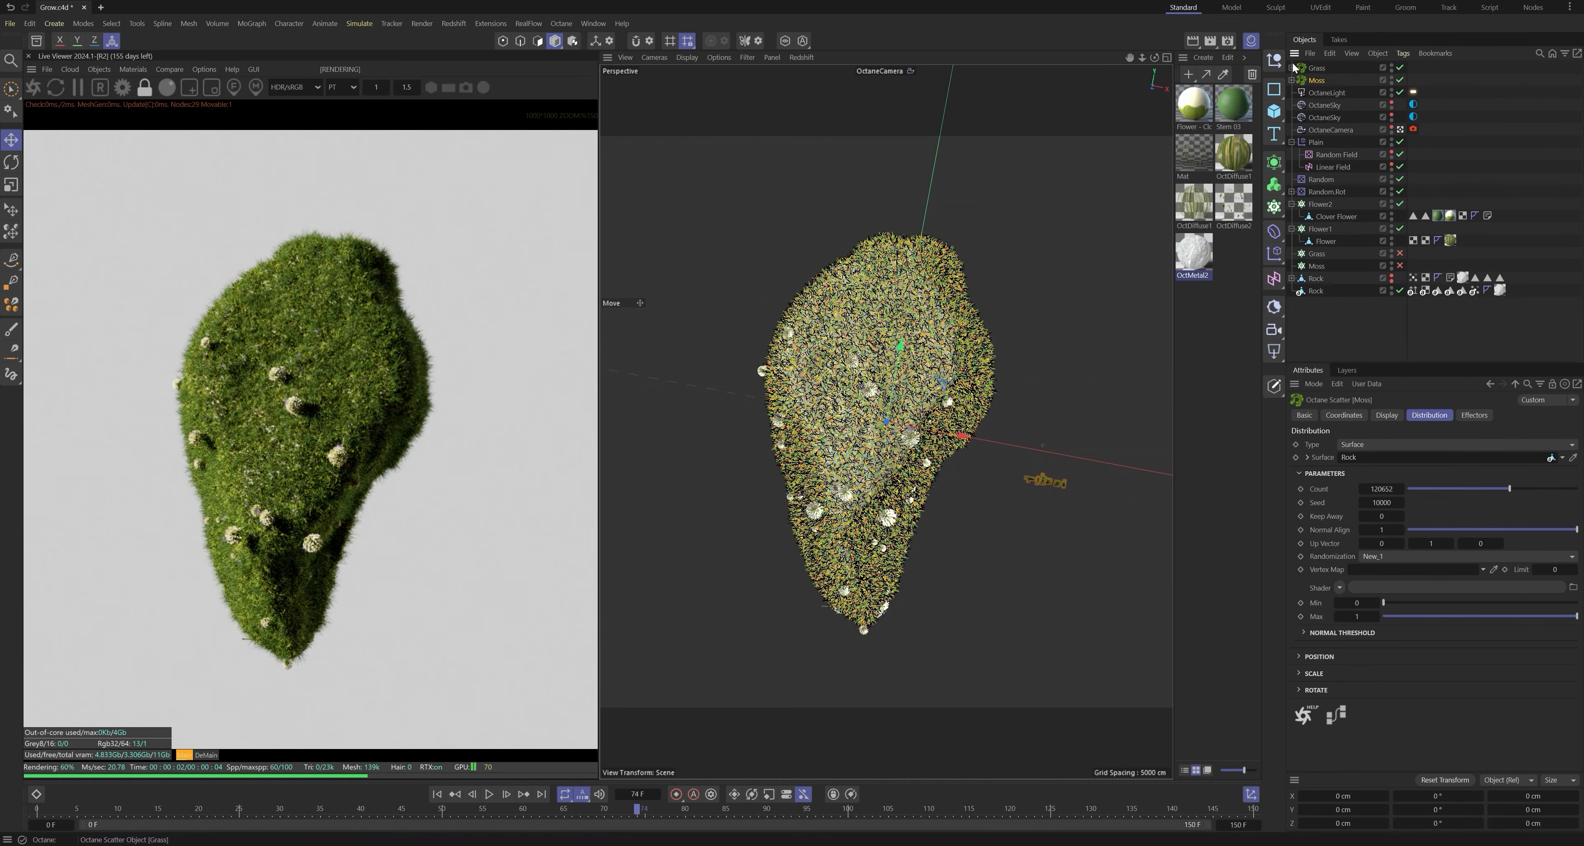
ctrl+click(1317, 68)
click(1474, 415)
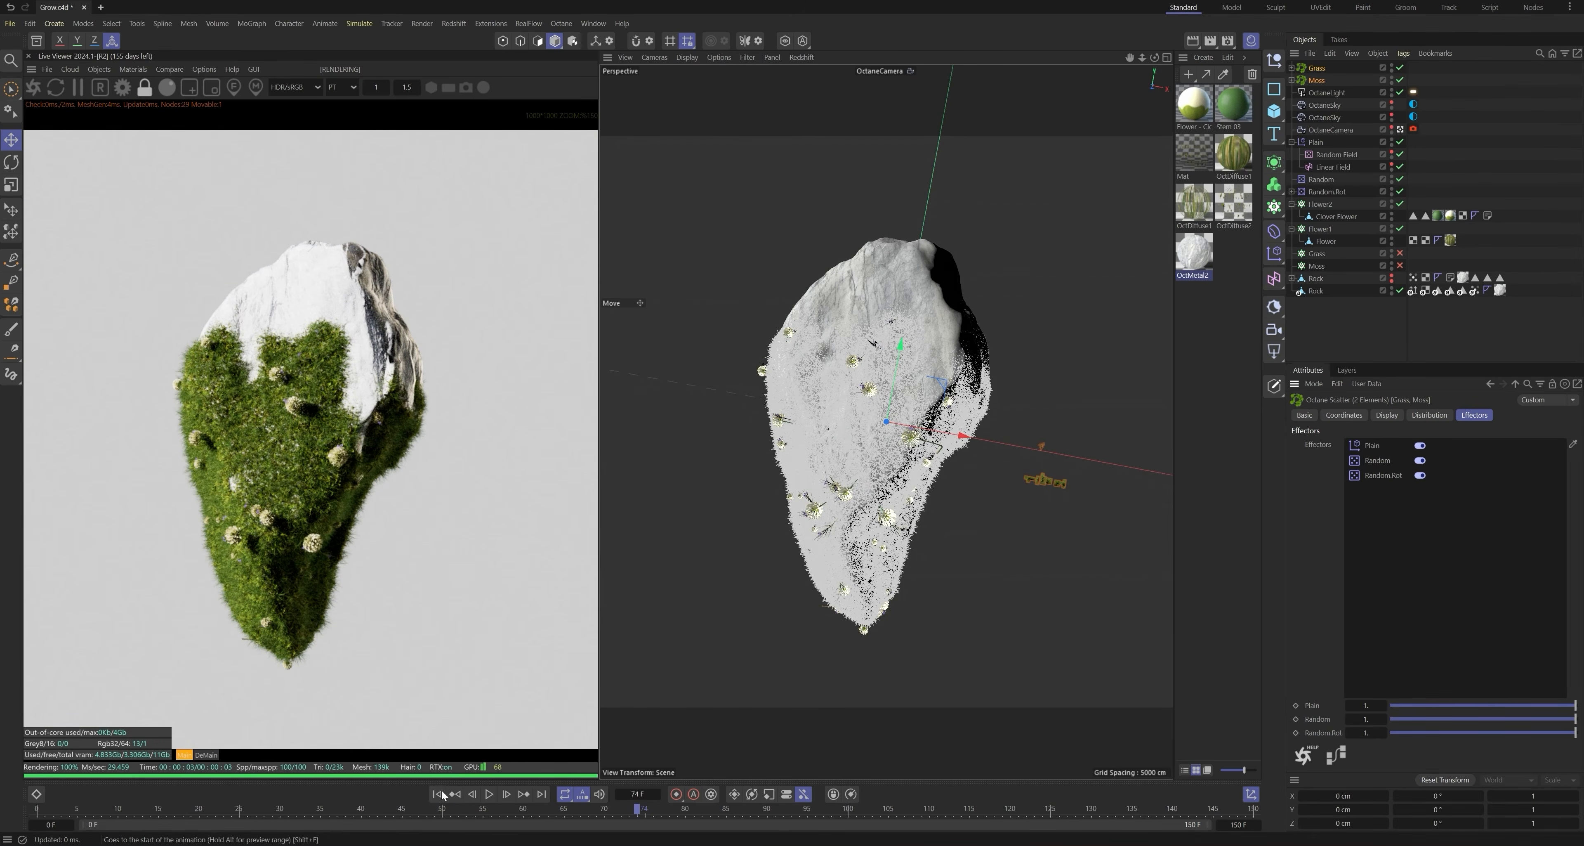
Step: Scrub and play the animation through the OctaneCamera to check how the moss and grass spread over the rock
drag(429, 815, 776, 816)
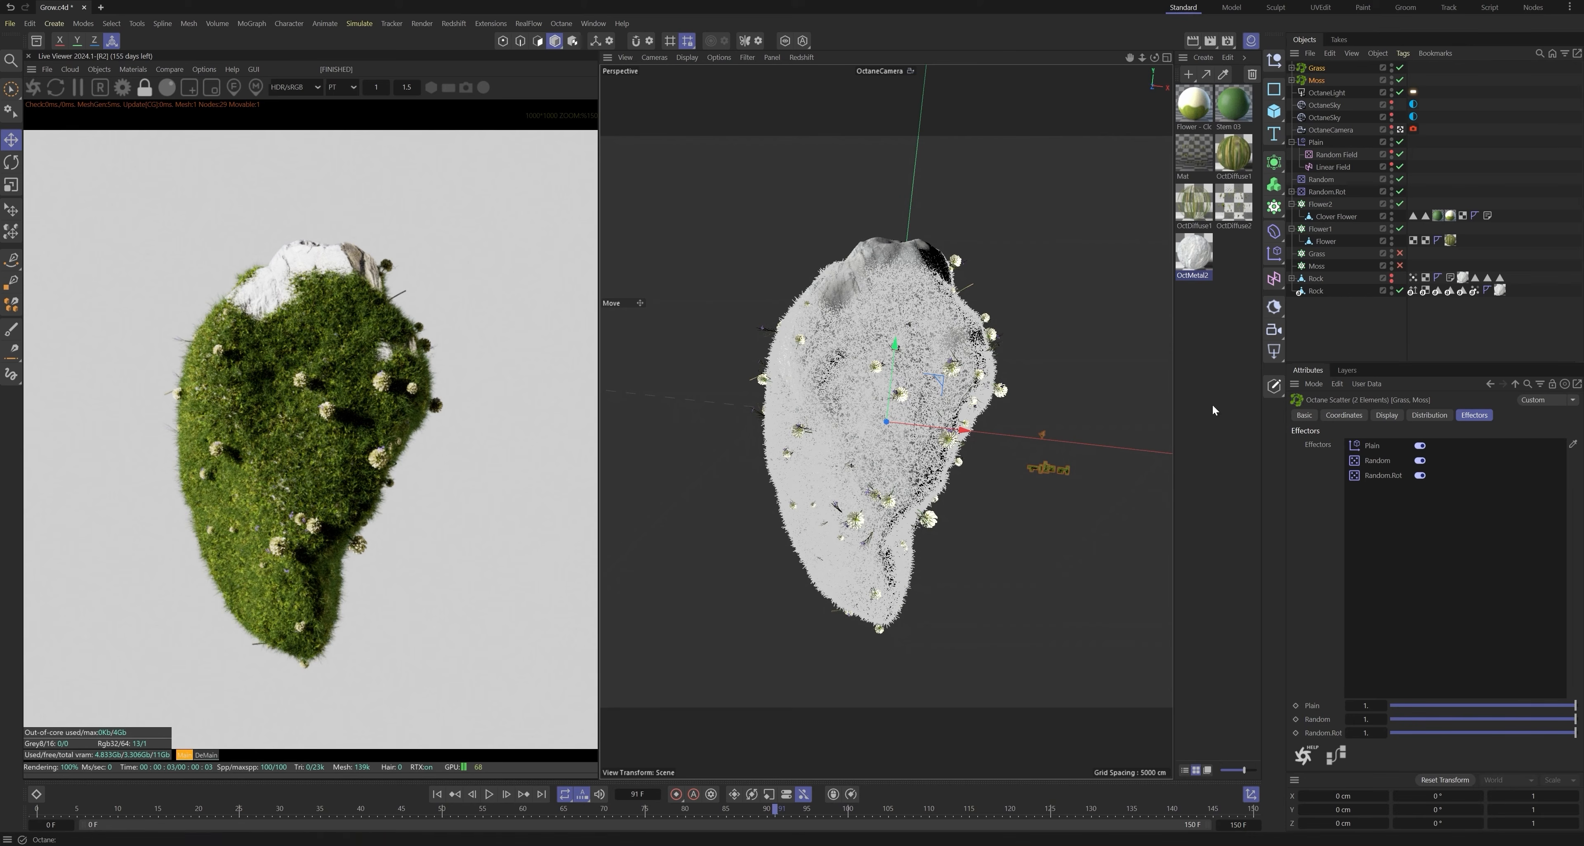
click(489, 793)
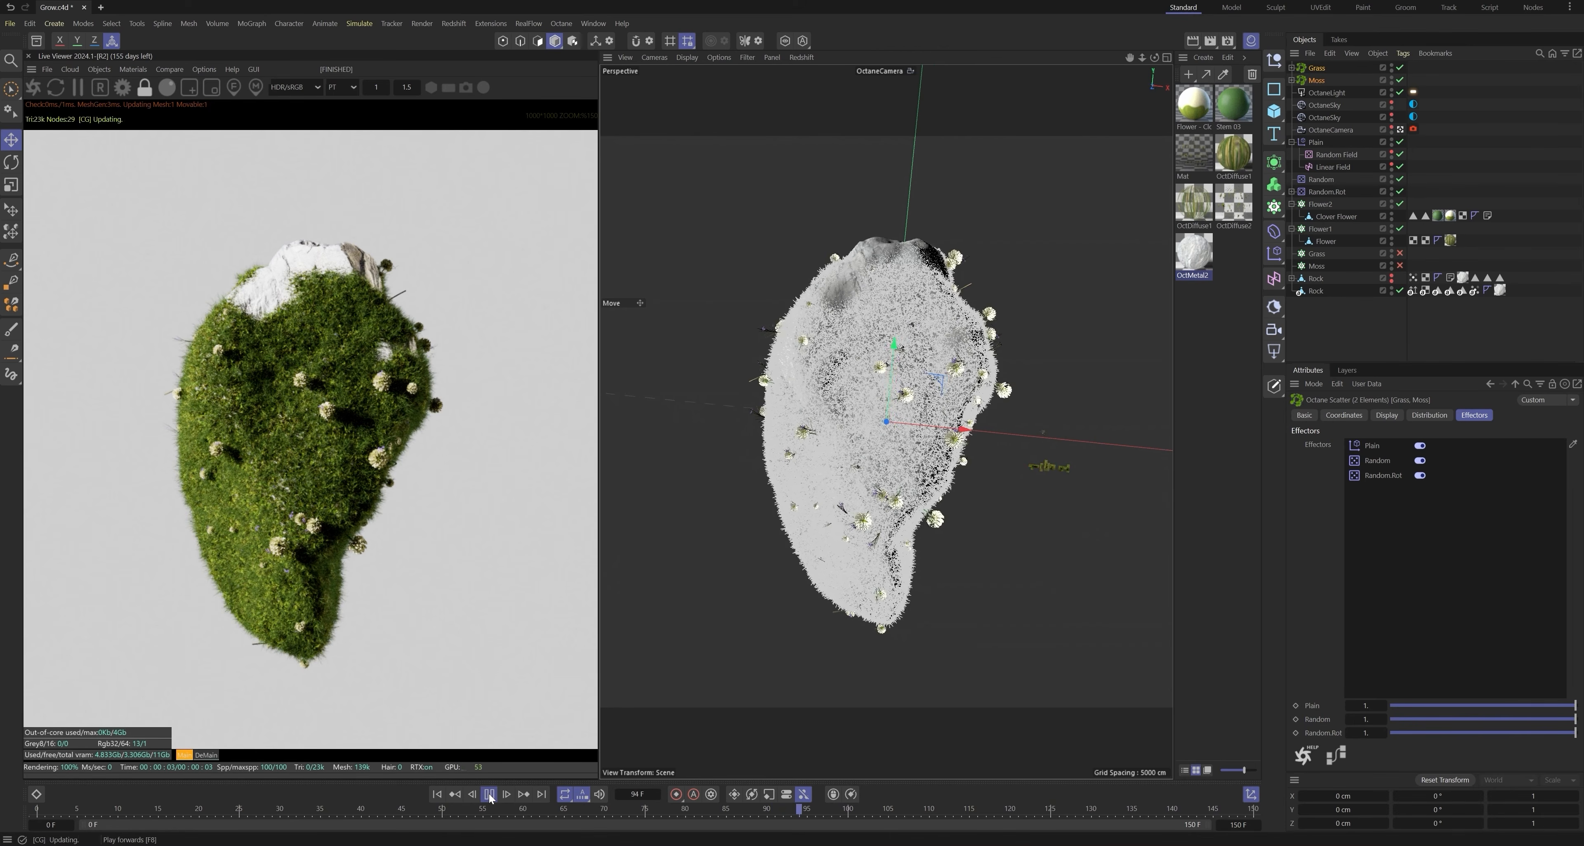
click(489, 793)
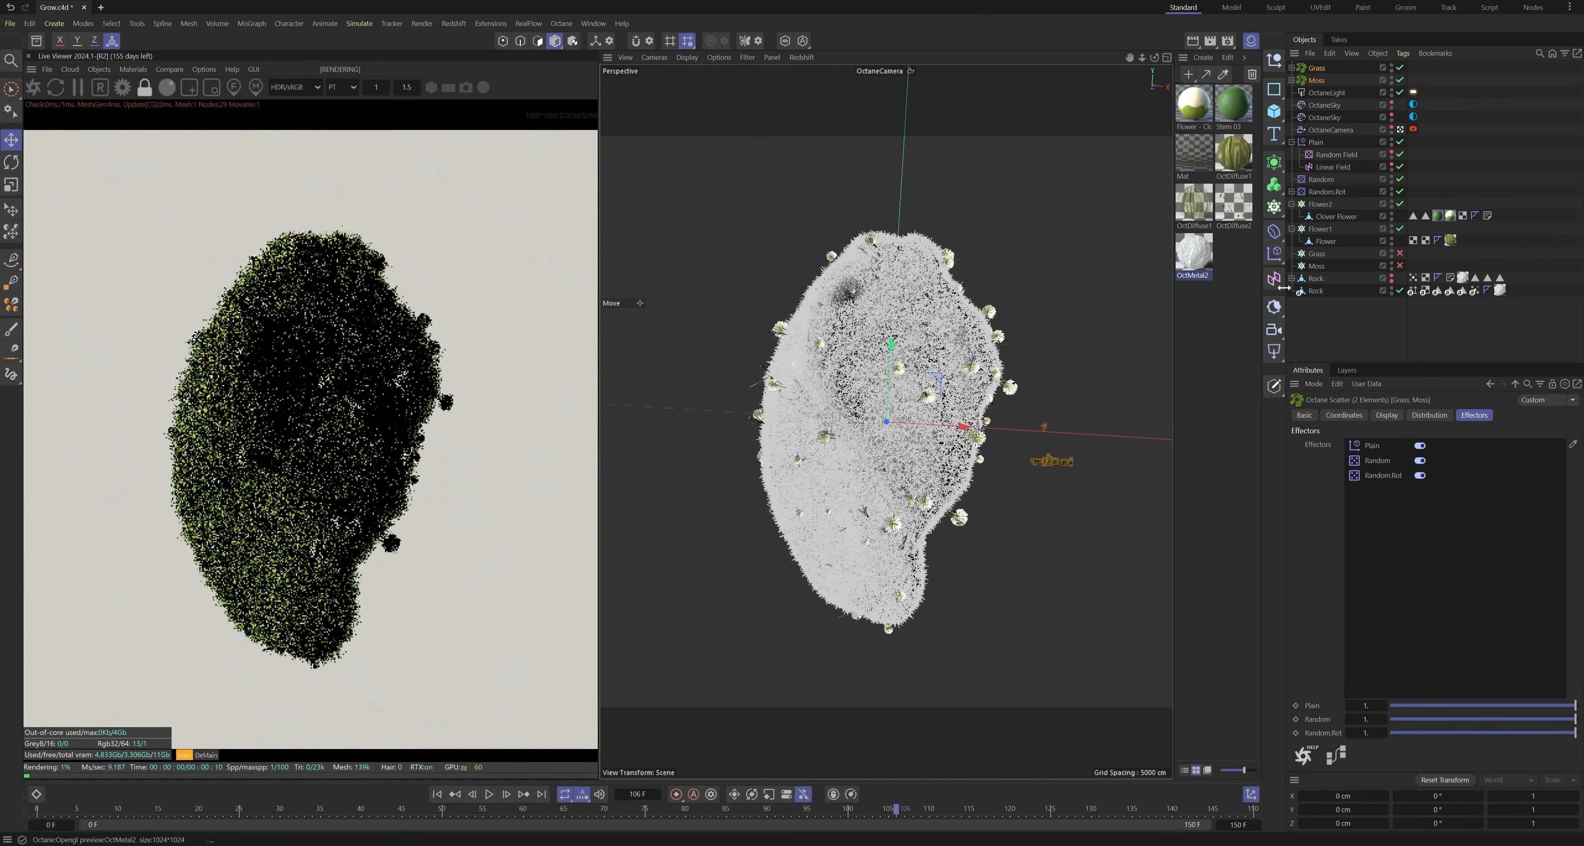
click(1338, 333)
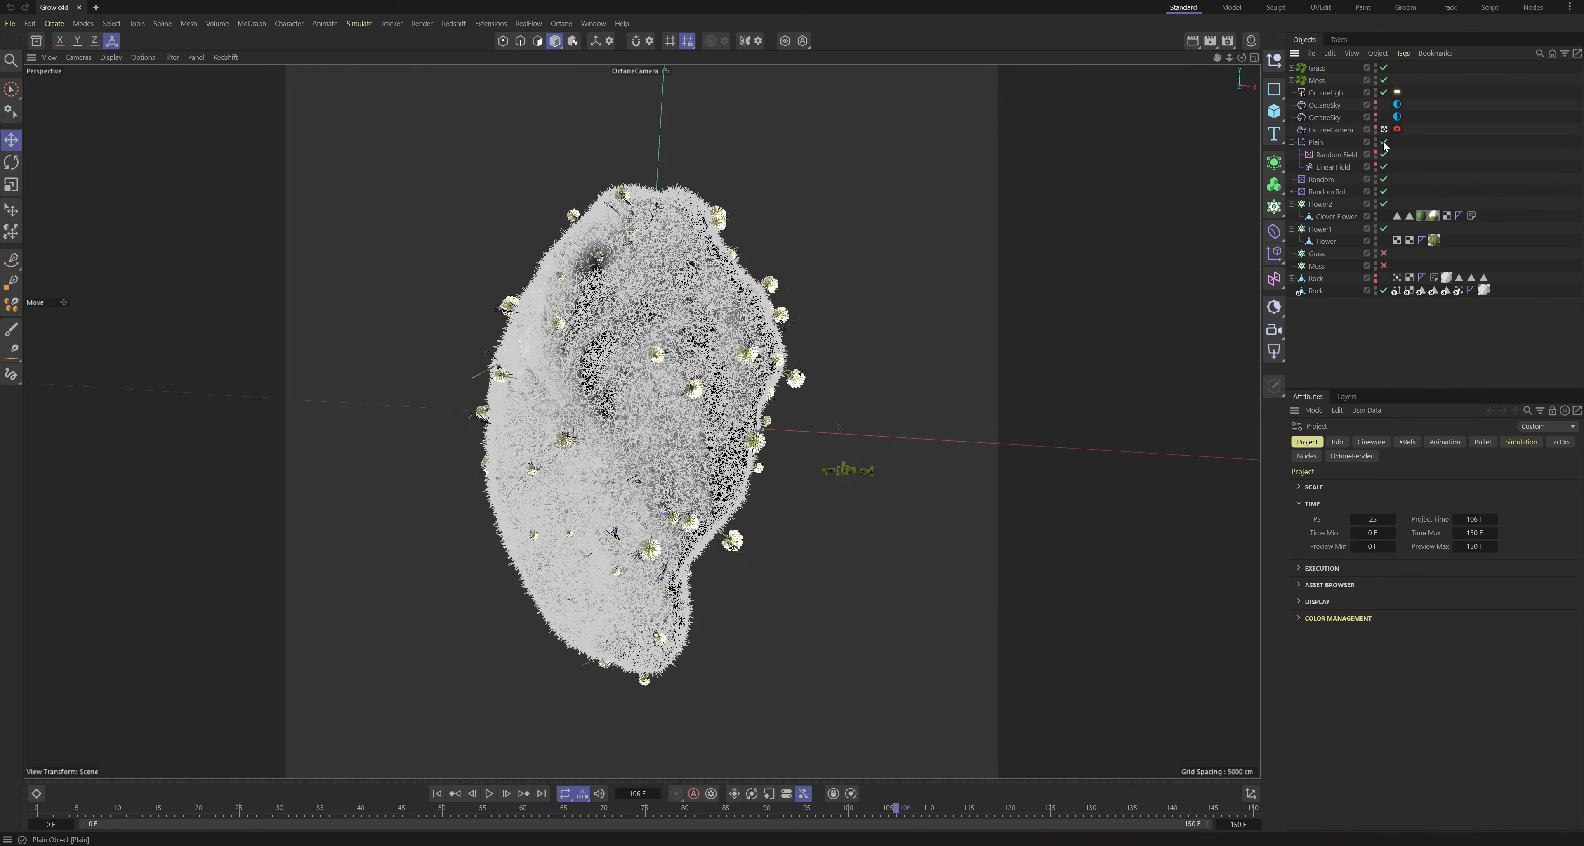
Step: Leave the OctaneCamera, switch off both scatters, and in Plain's fields disable Invert and Vertex Map and enable Random Field and Linear Field
click(1384, 129)
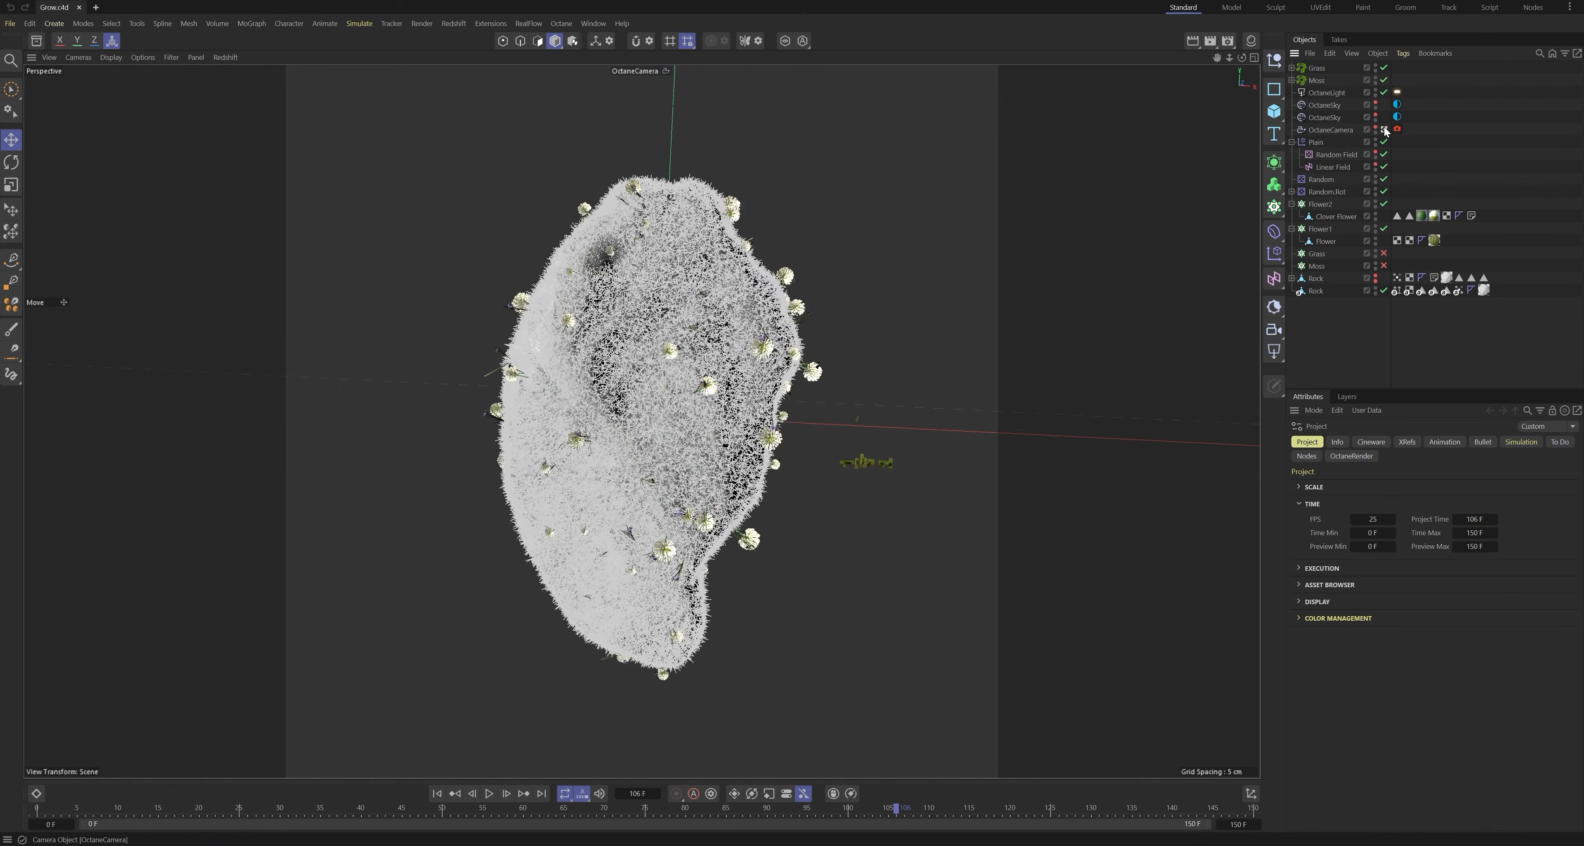
alt+drag(736, 394, 740, 390)
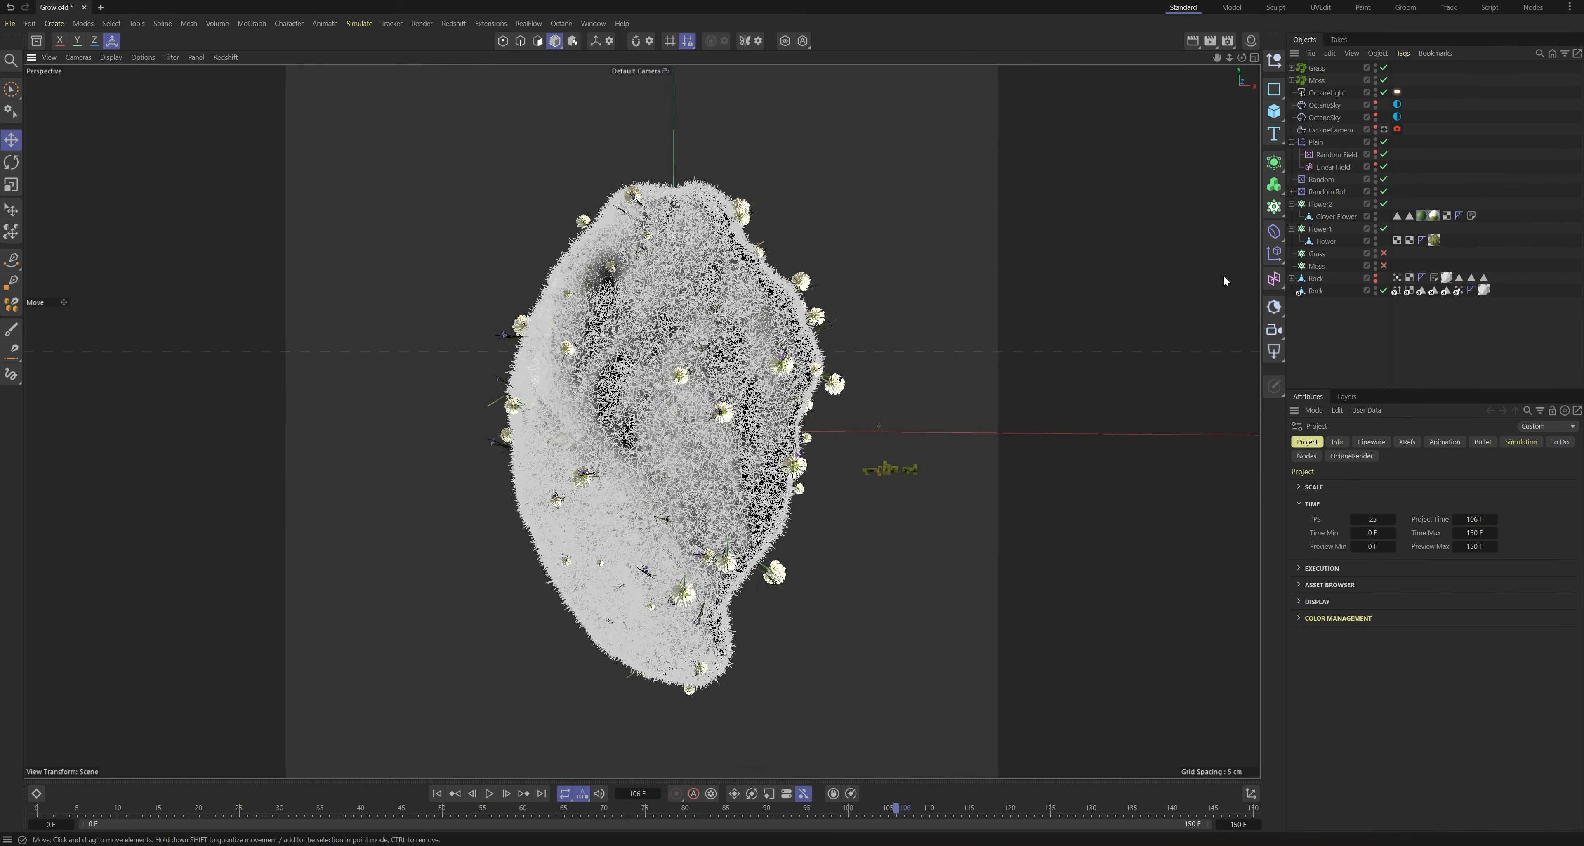
click(1316, 143)
click(1501, 443)
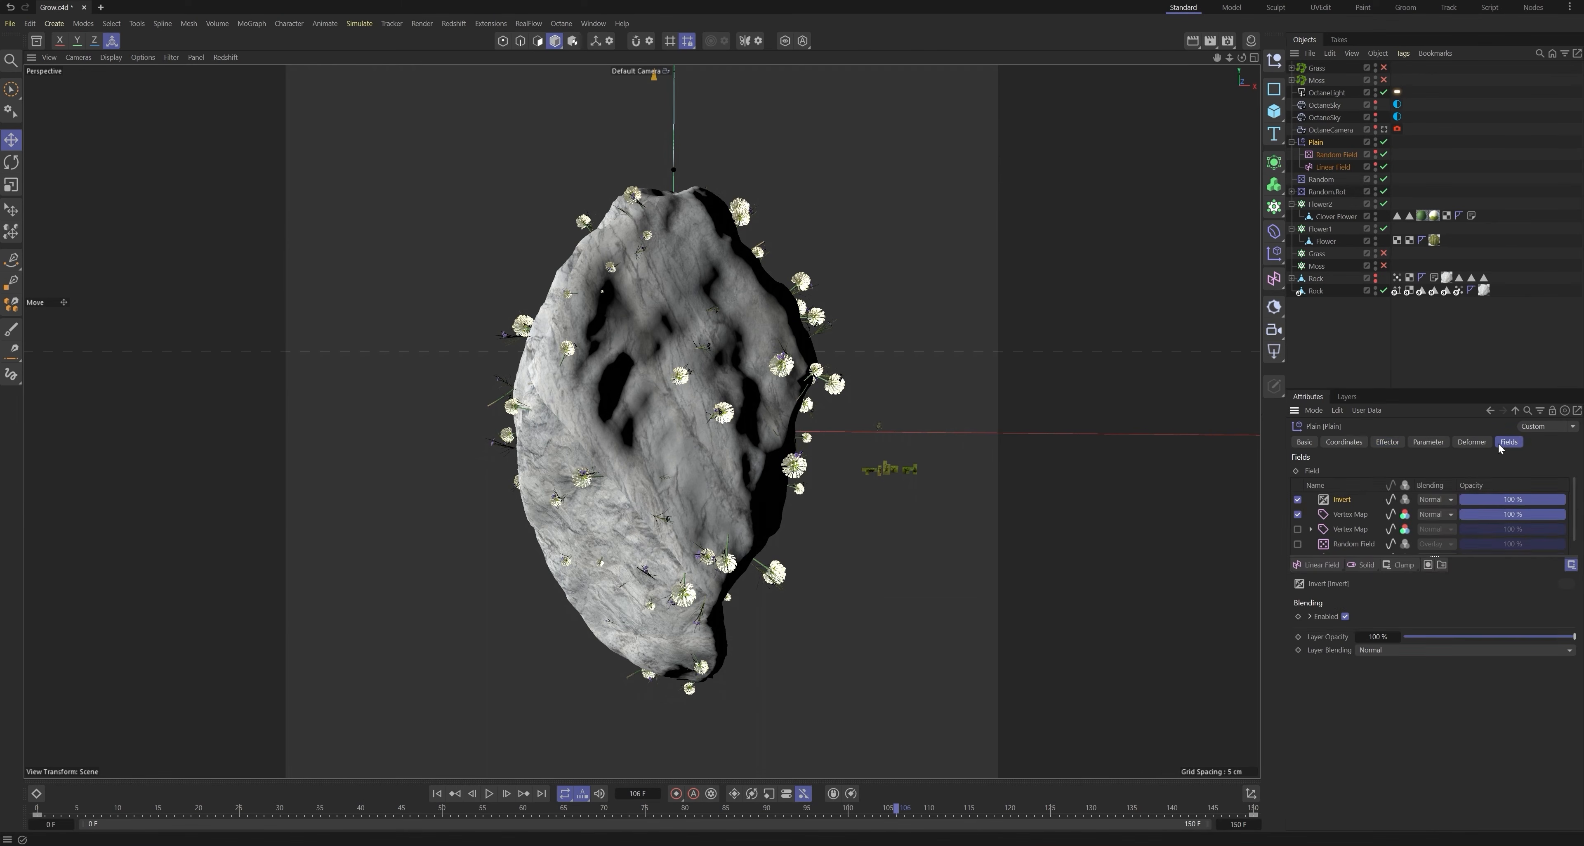
click(1297, 499)
click(1298, 512)
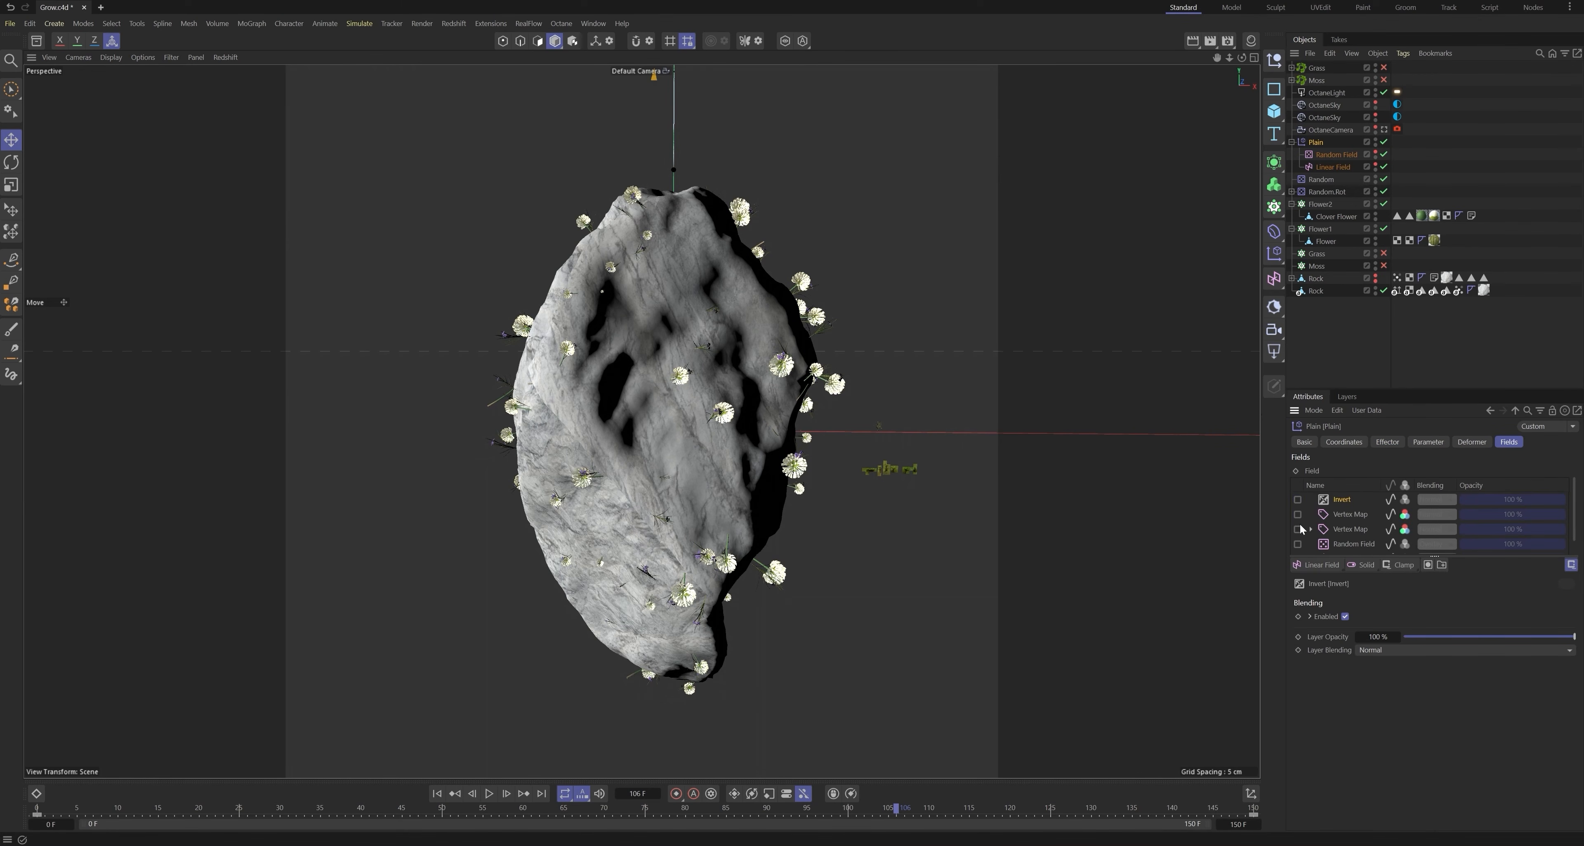
click(1298, 528)
scroll(1343, 516, down, 1)
click(1297, 546)
click(1298, 531)
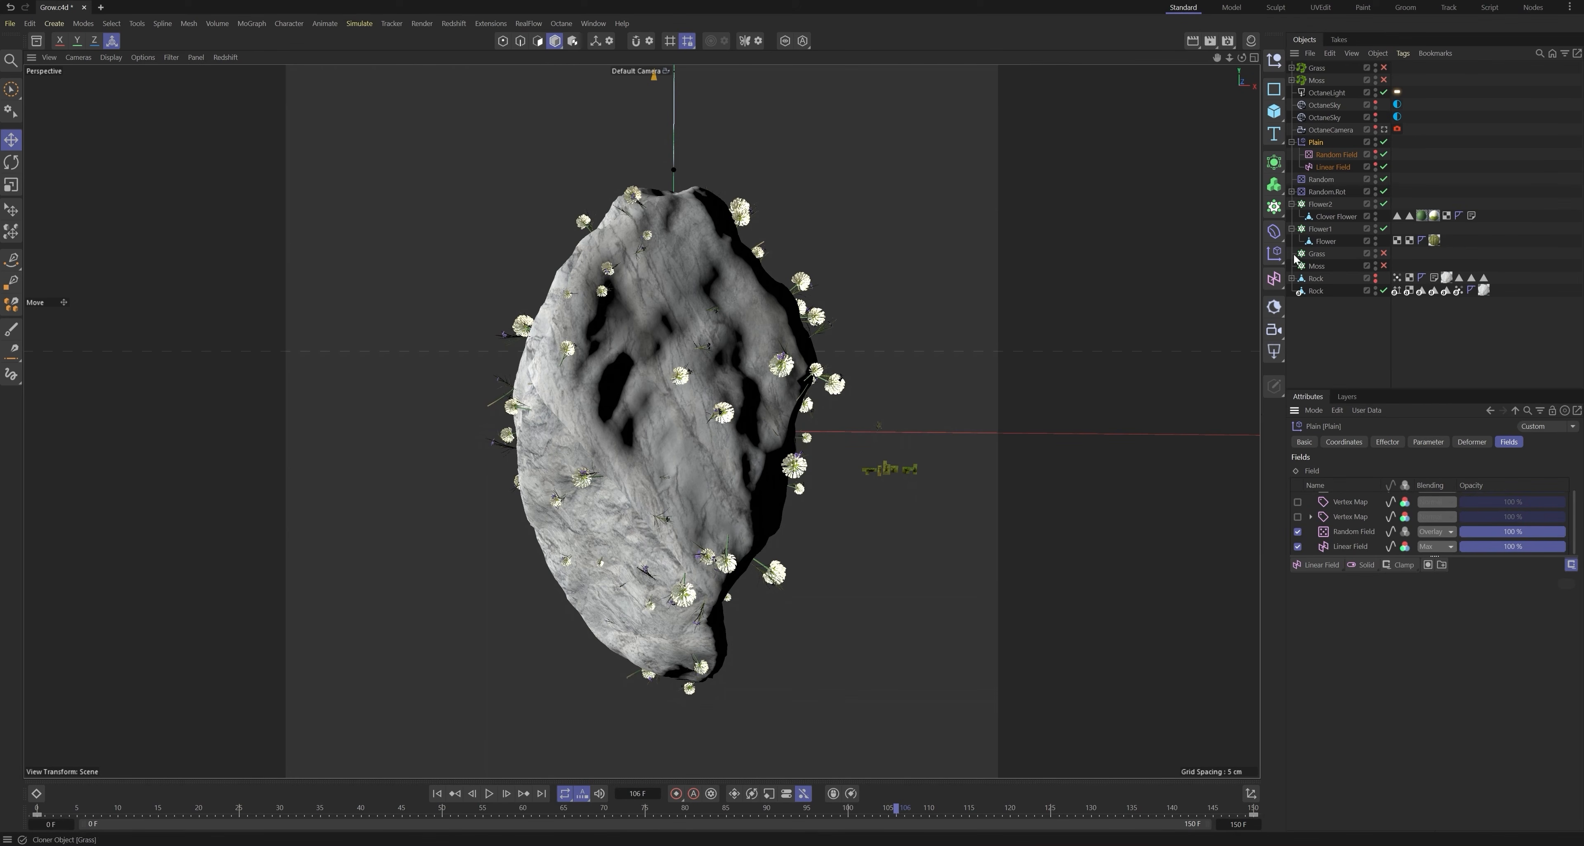
Step: Switch on the original Grass and Moss cloners and move the timeline to frame 95
click(1384, 253)
click(1384, 266)
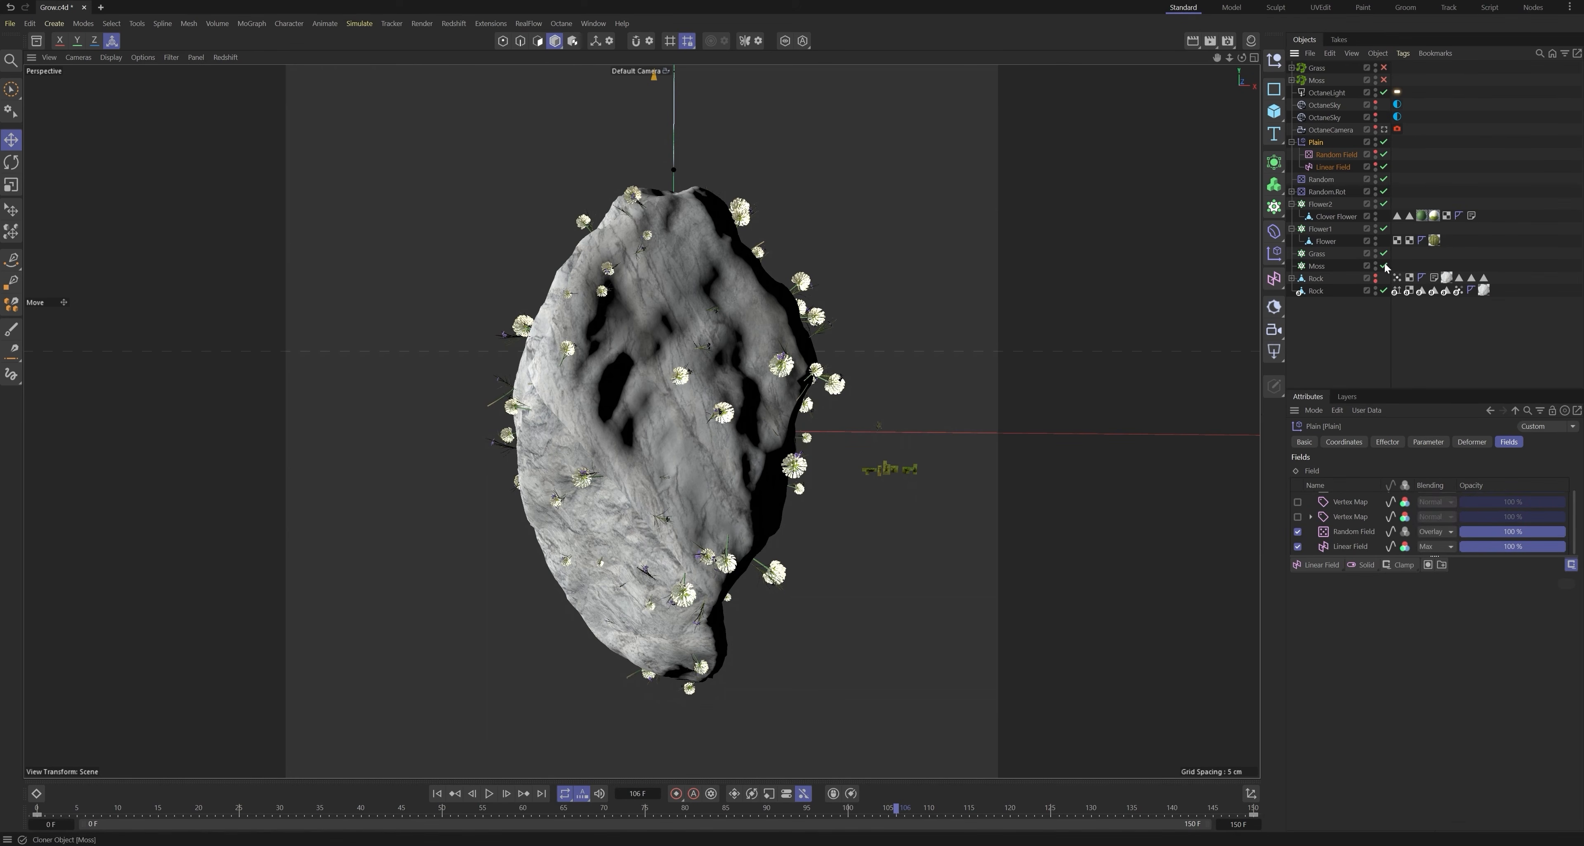
mouse_move(605, 817)
mouse_down()
mouse_move(540, 815)
mouse_move(811, 816)
mouse_up()
click(1323, 258)
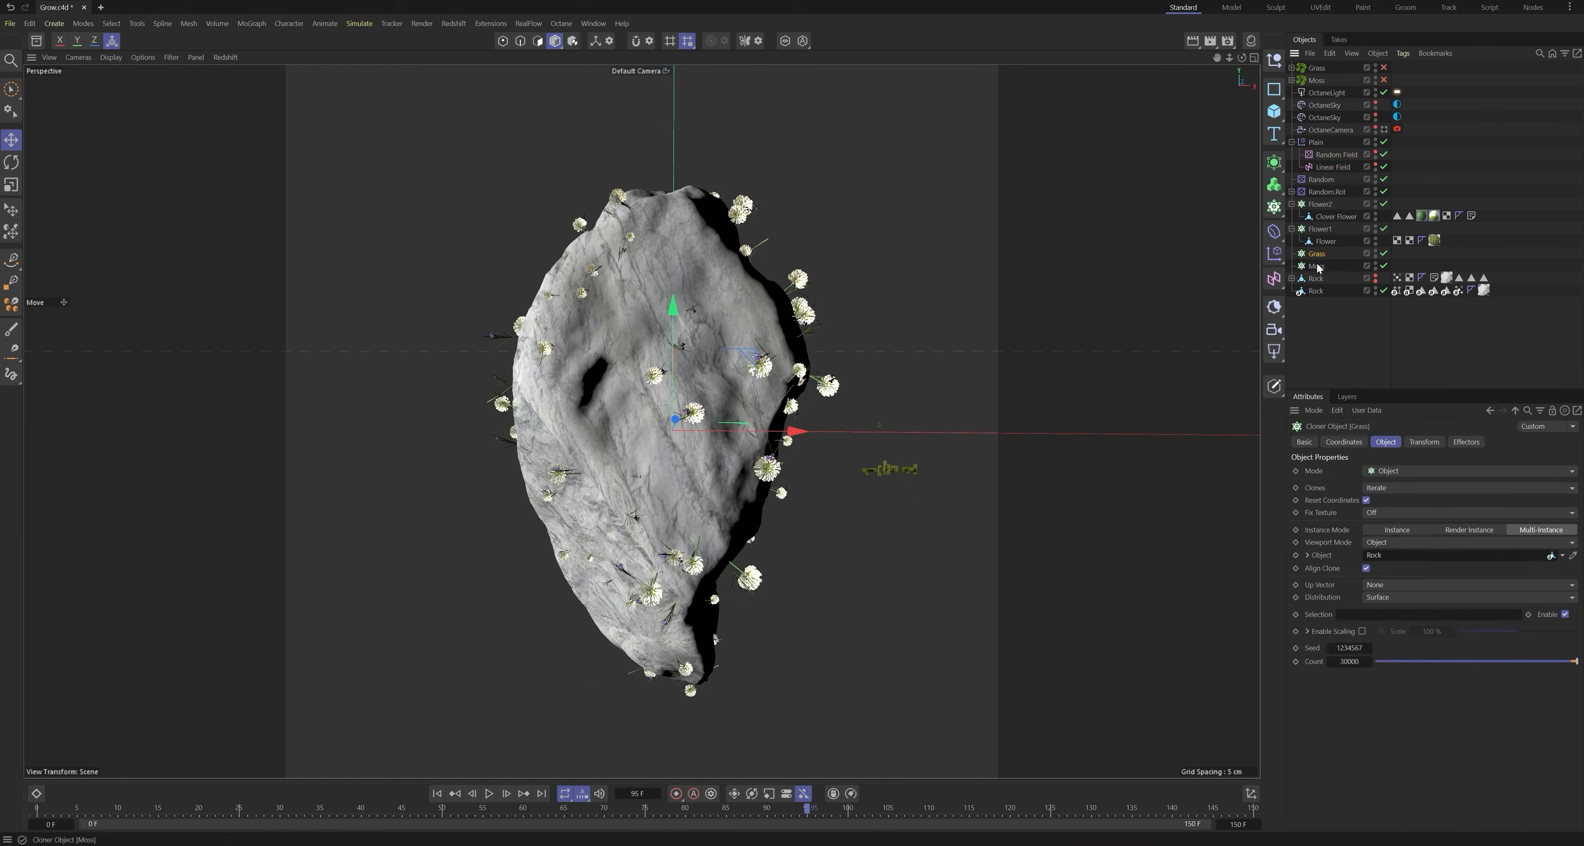
Step: Copy the six planes from the Moss scatter into the Moss cloner and the Grass object into the Grass cloner
click(1292, 81)
click(1292, 68)
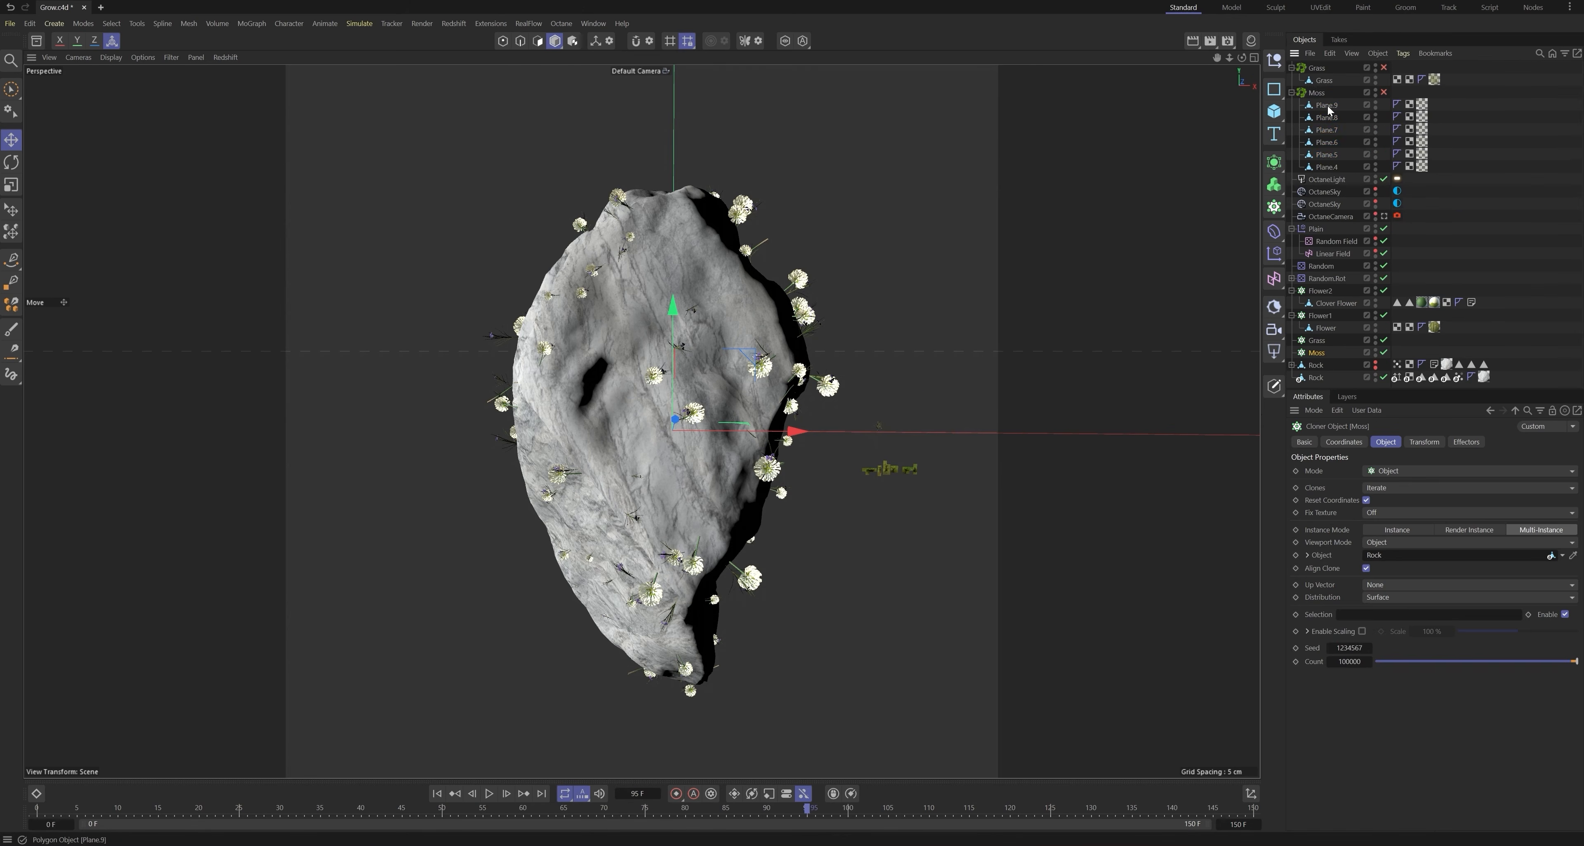
click(1326, 105)
shift+click(1327, 166)
drag(1327, 166, 1317, 341)
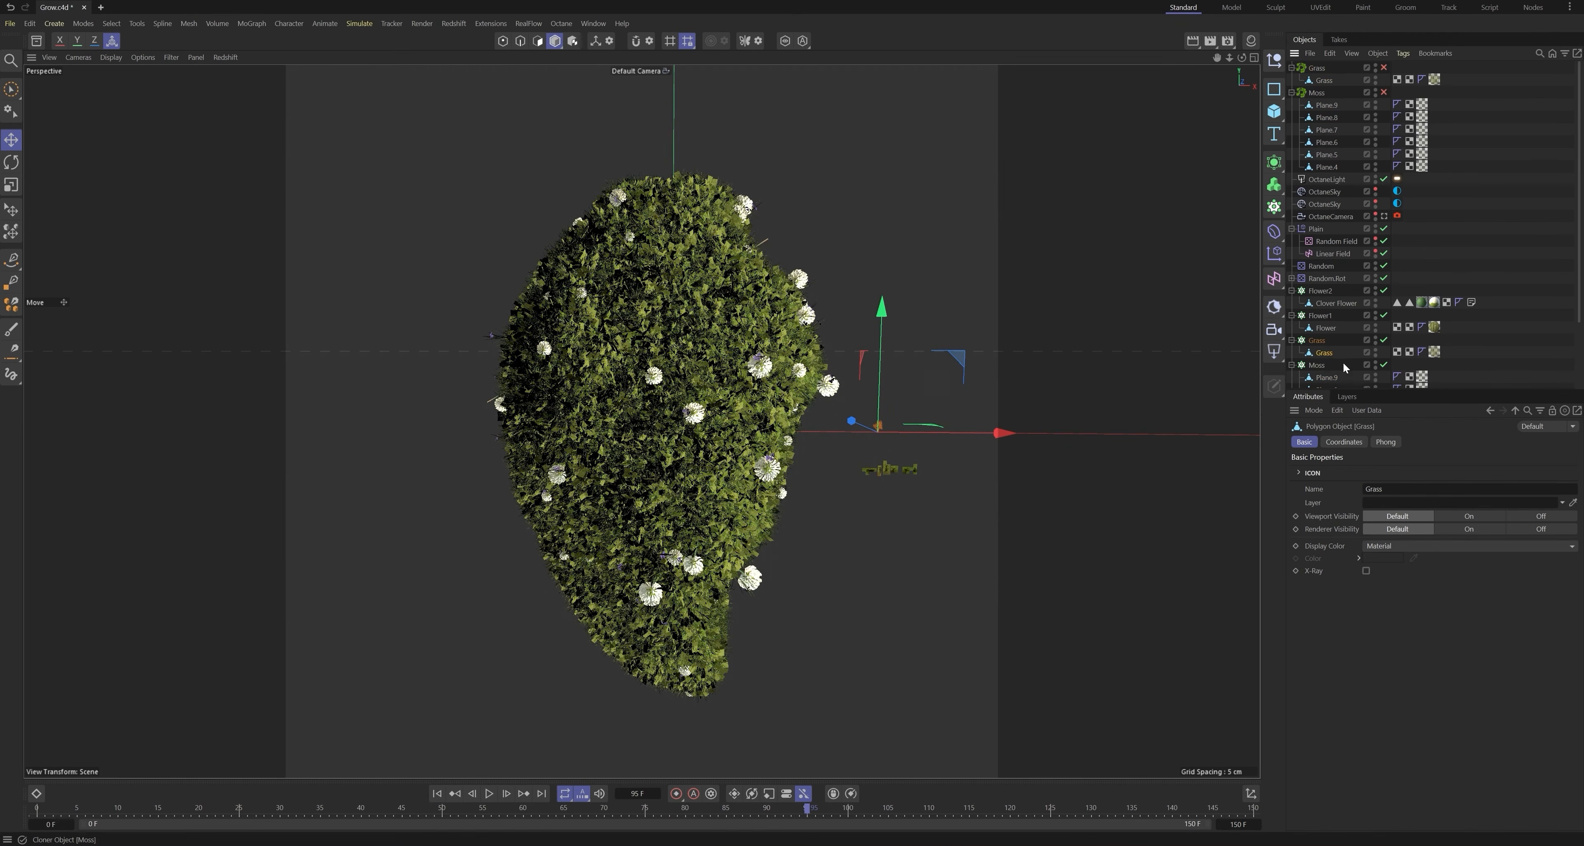
scroll(1553, 376, down, 3)
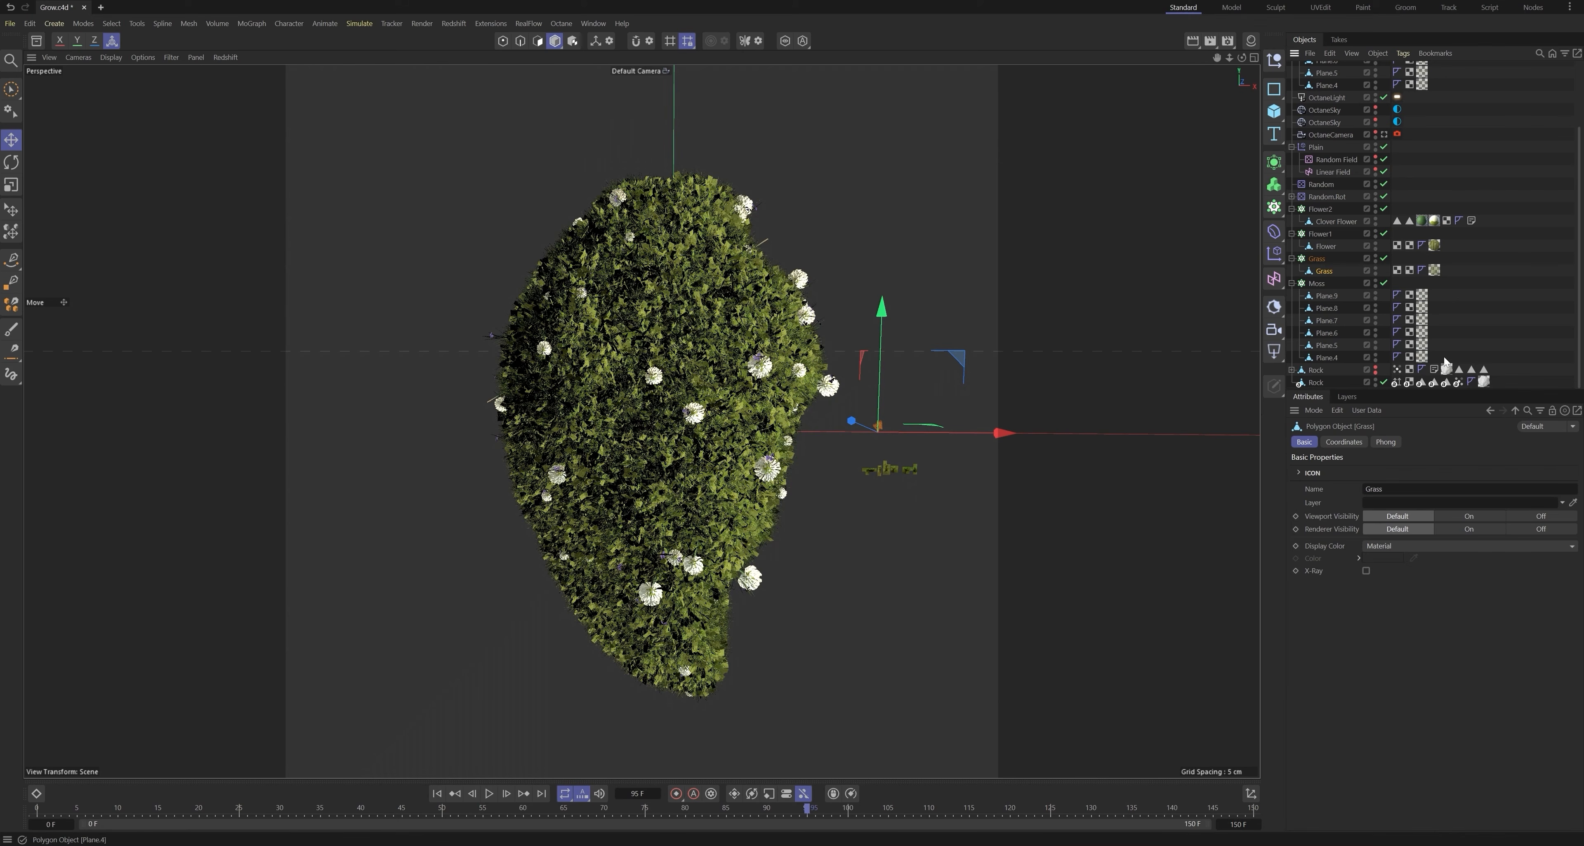
Step: Delete the OctDiffuse2 material tags from the six planes in the Moss cloner and apply the Mat material to them
drag(1422, 297, 1422, 297)
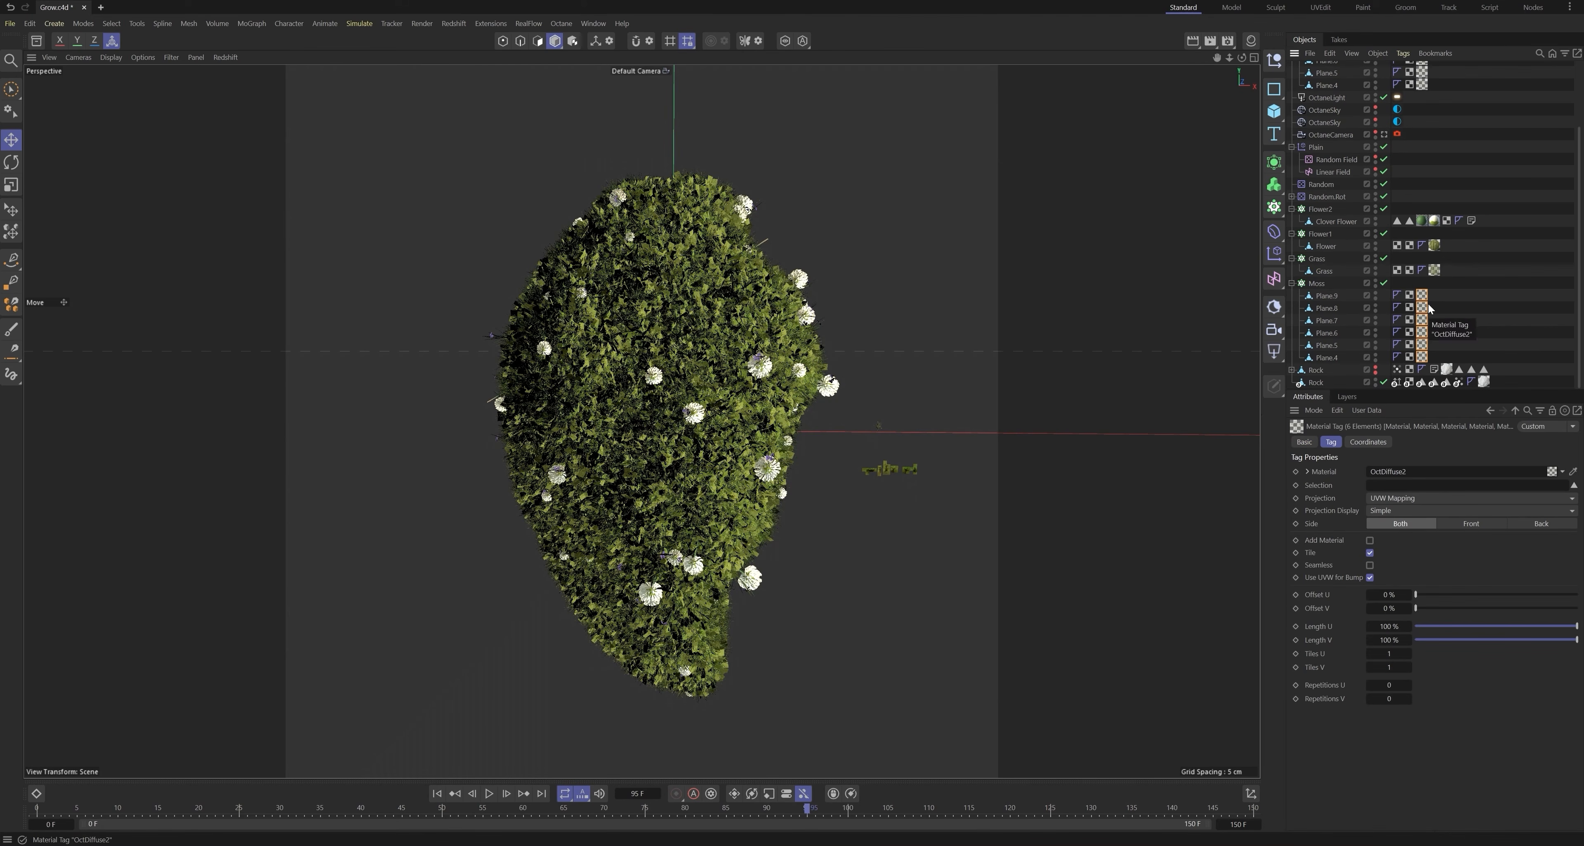
key(Delete)
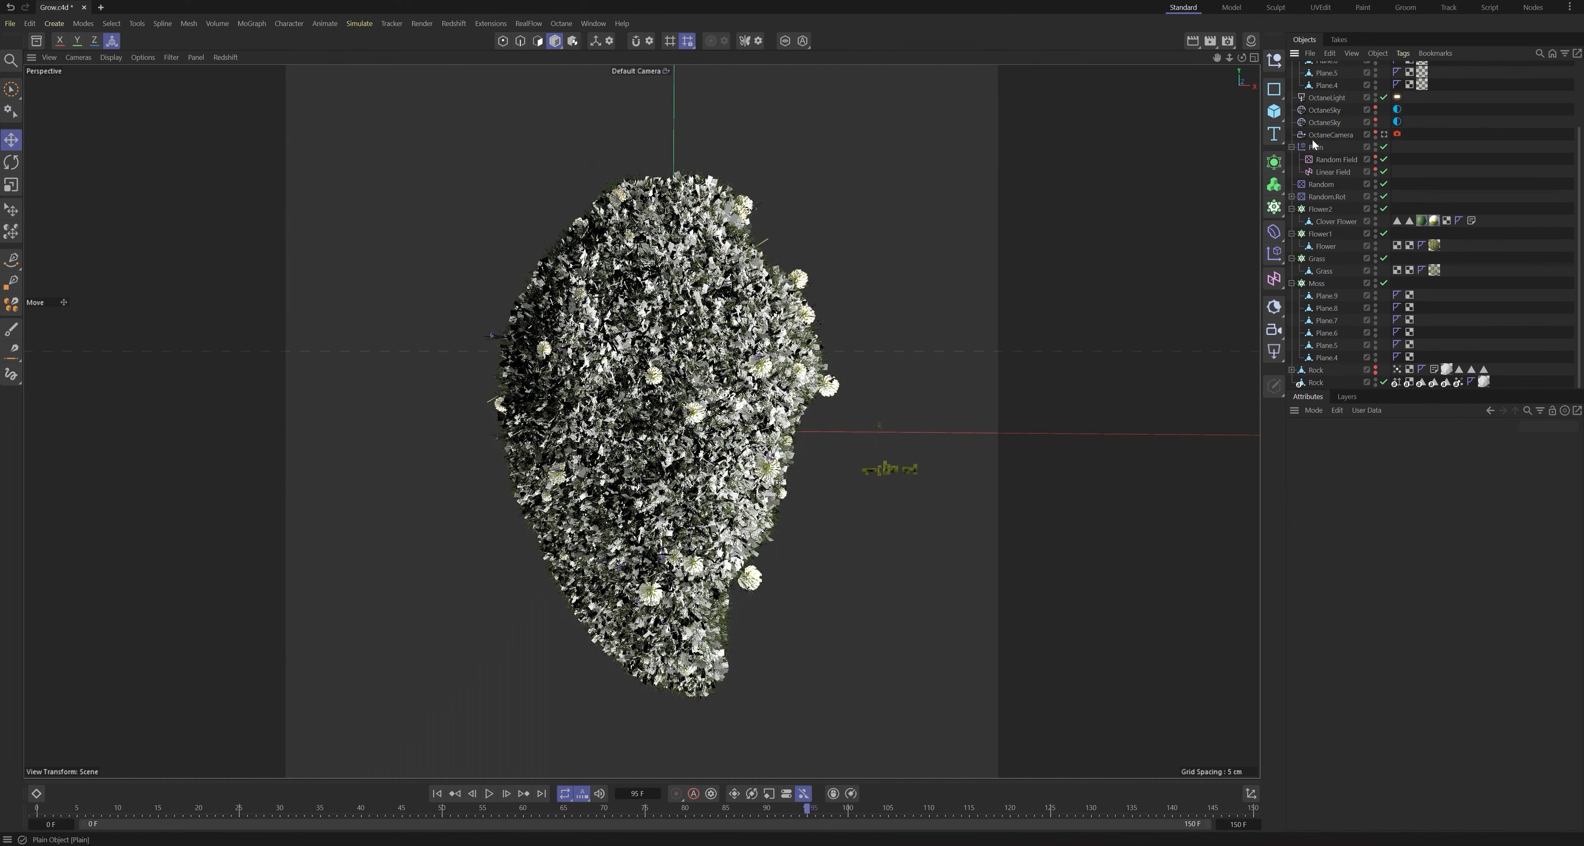
click(1251, 41)
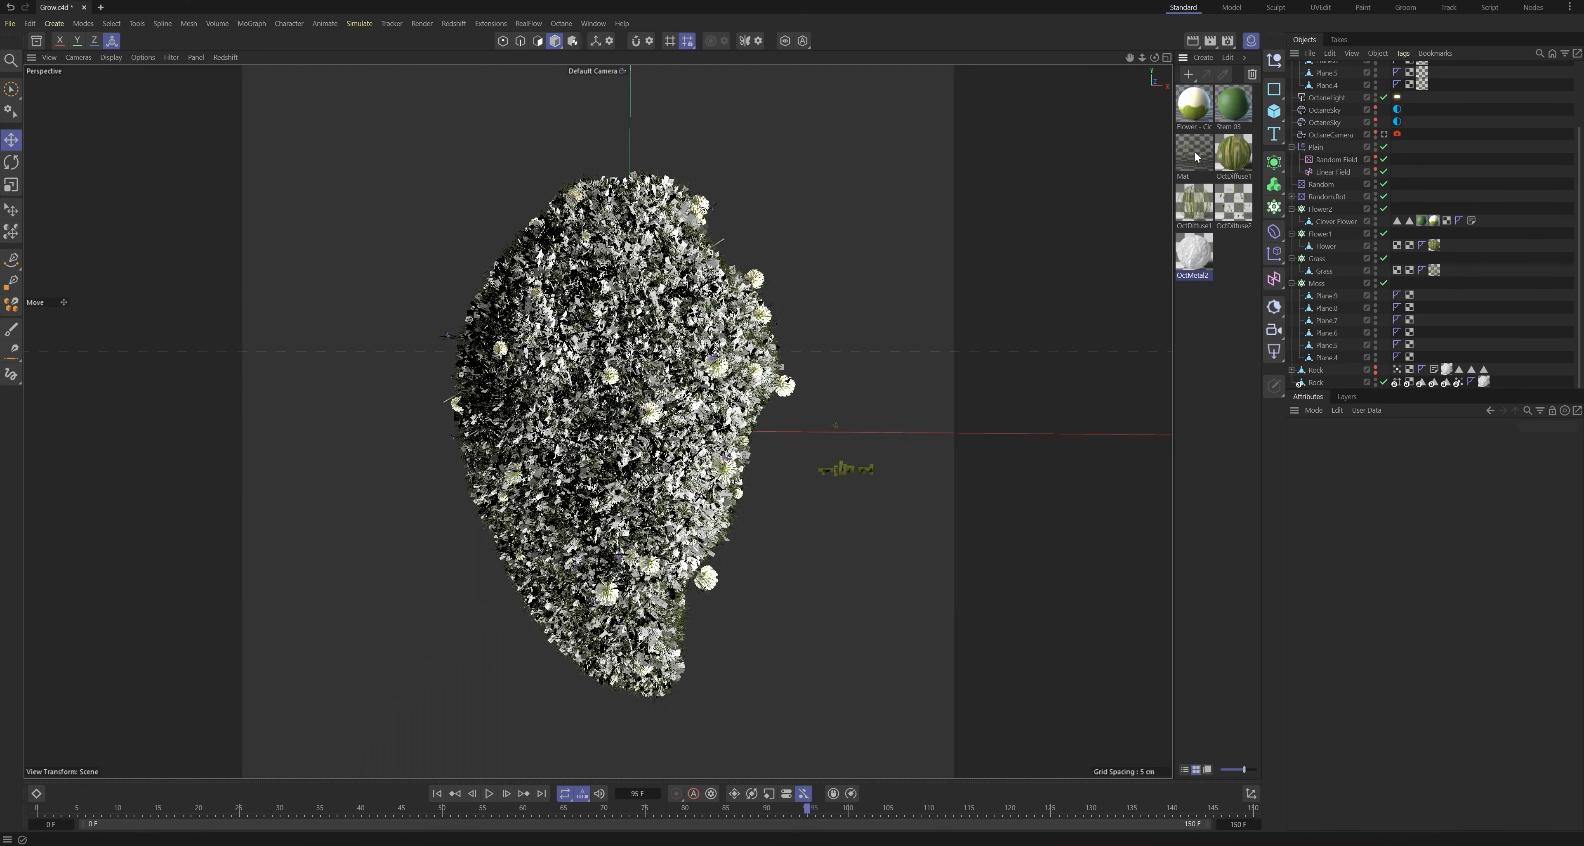
drag(1336, 301, 1423, 357)
click(1008, 305)
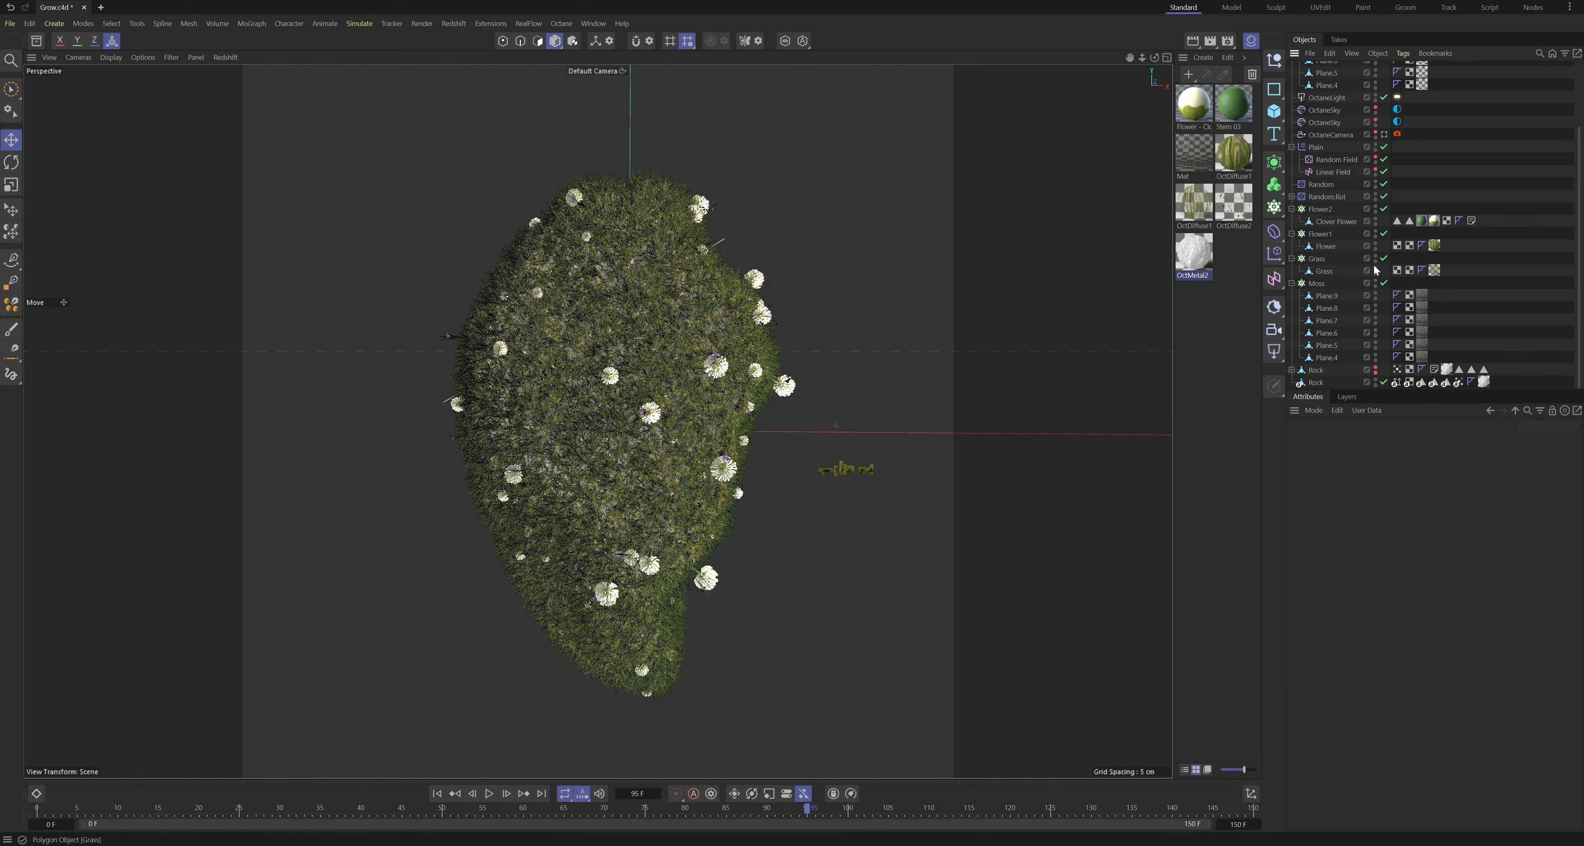
Step: Collapse the Grass and Moss scatters, the Plain effector and the four cloners in the object hierarchy
scroll(1355, 143, up, 3)
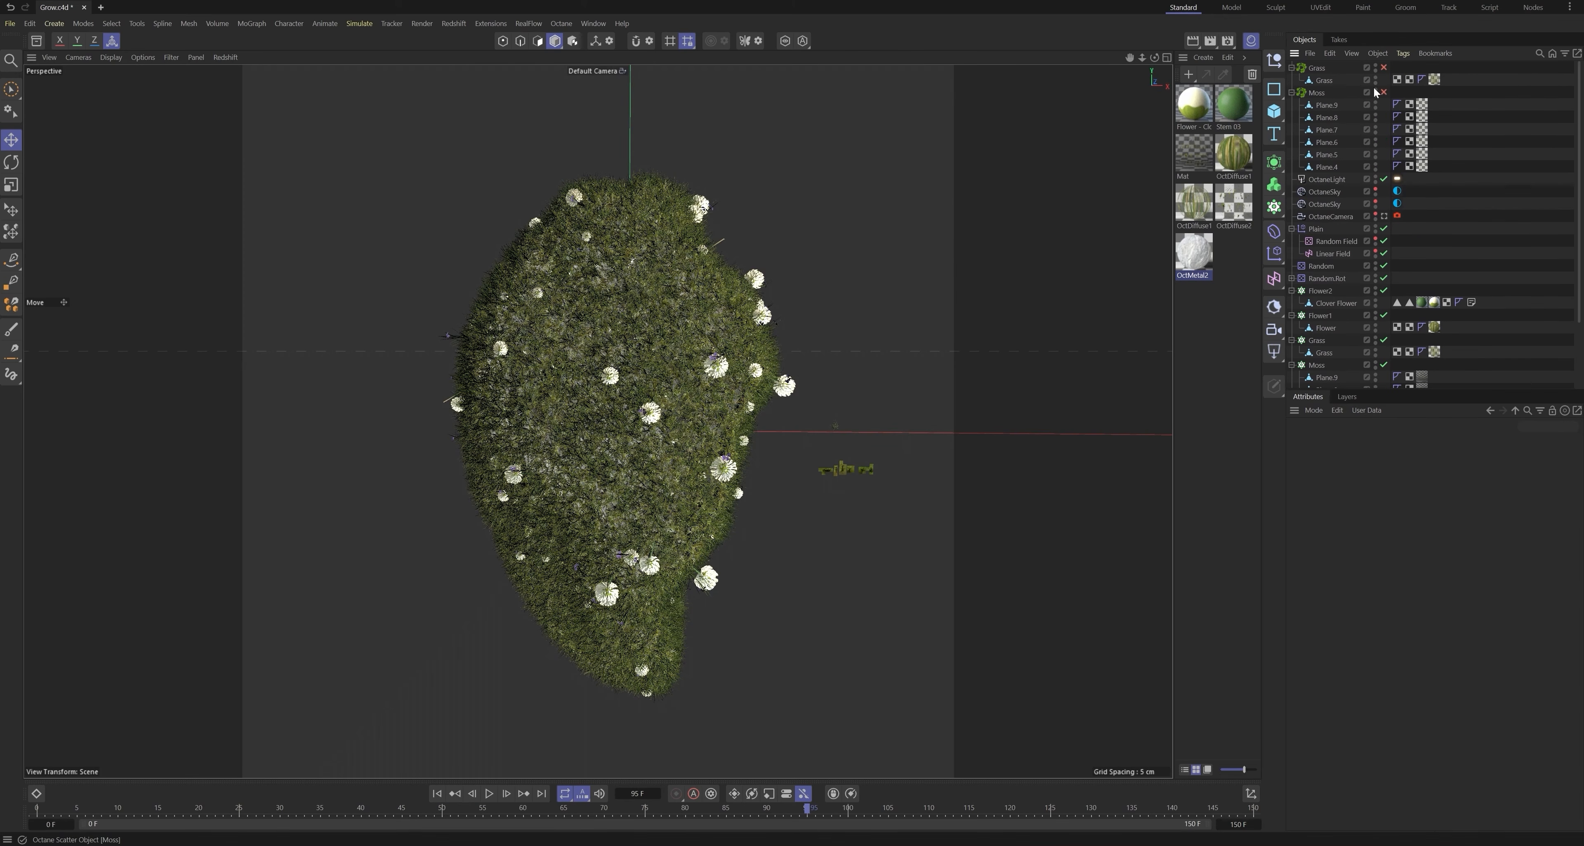
click(1292, 68)
click(1292, 80)
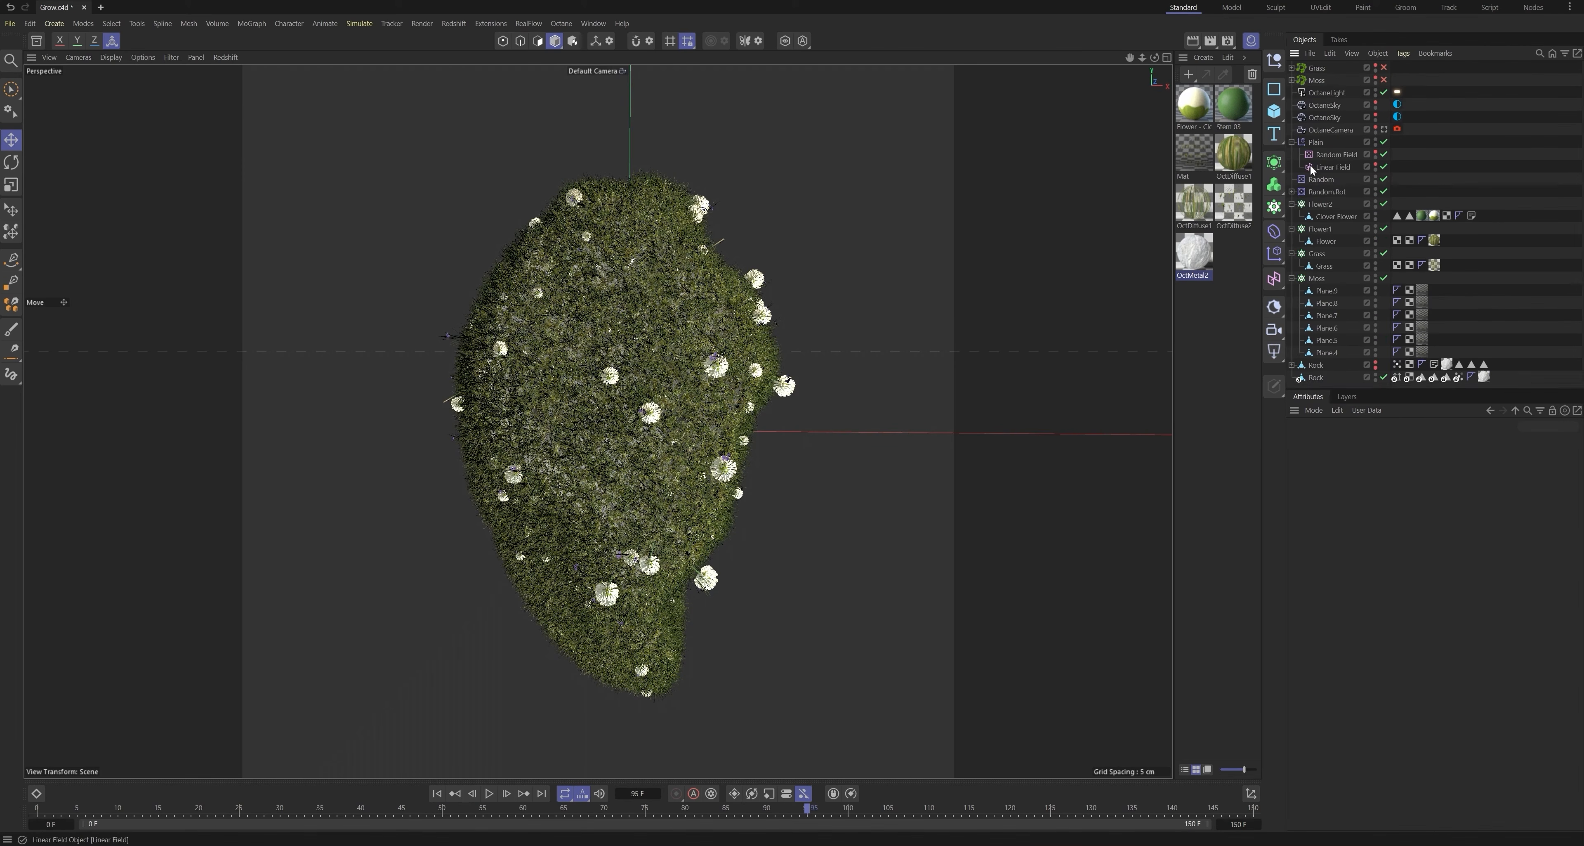
click(1292, 142)
click(1291, 179)
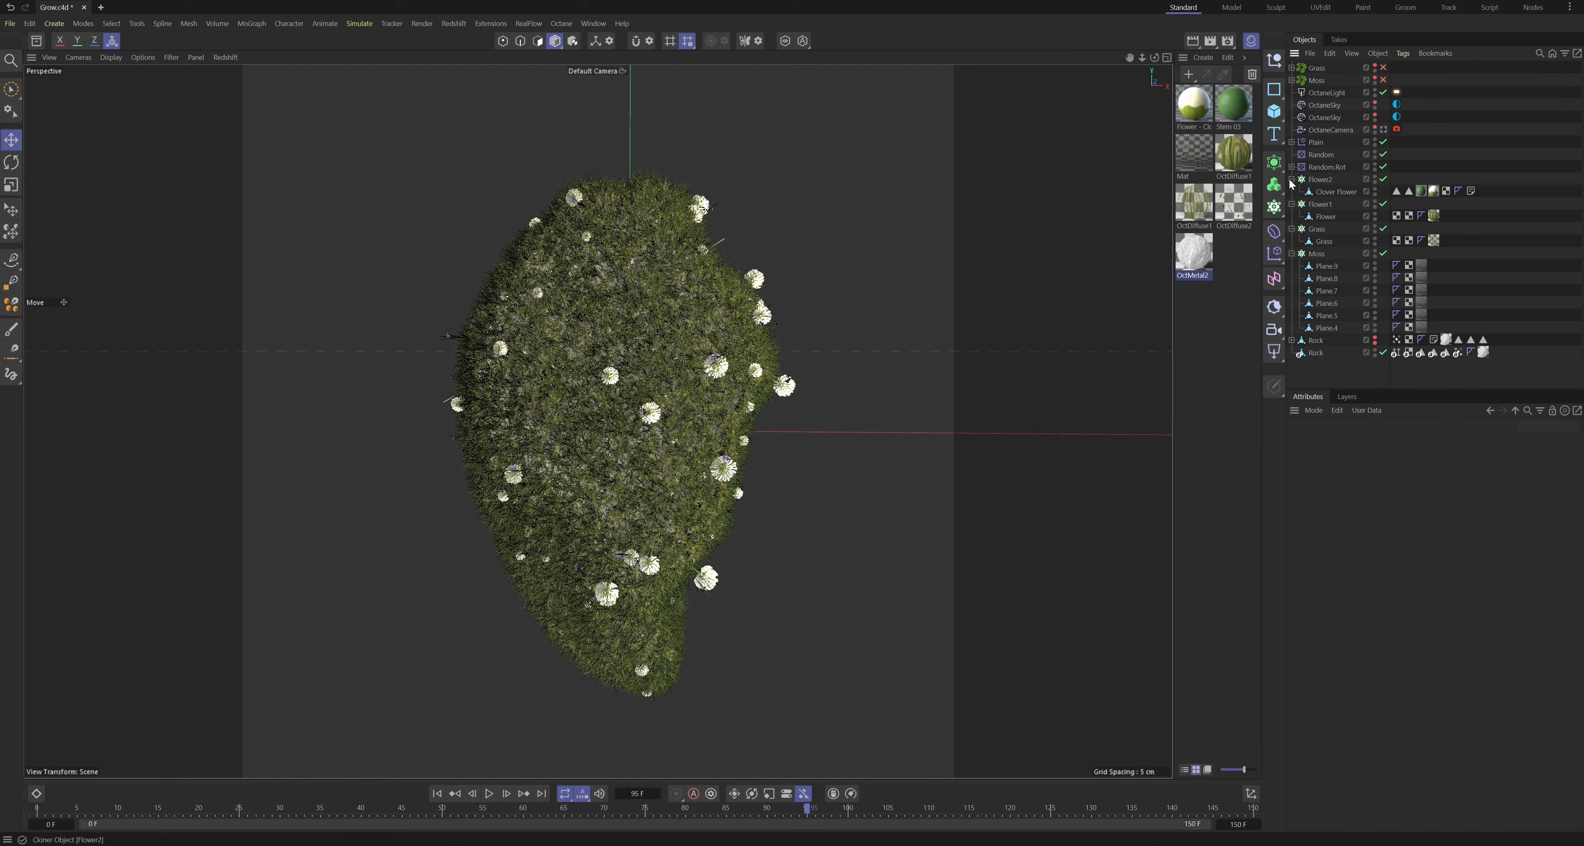
click(1291, 191)
click(1292, 203)
click(1292, 215)
scroll(657, 415, down, 4)
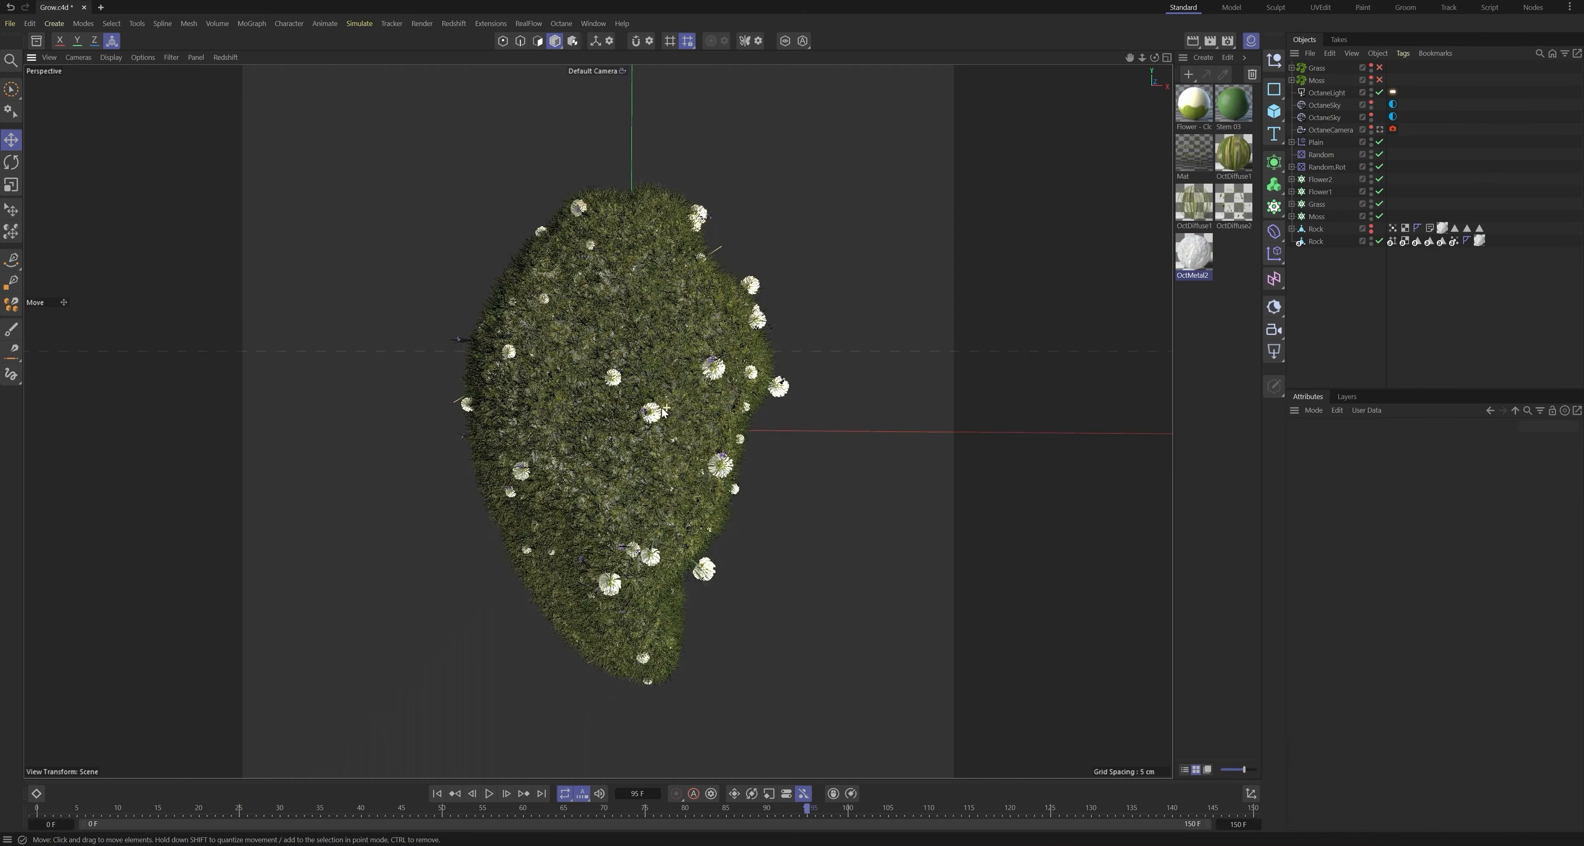
Step: Scrub the timeline and stop at frame 74, checking how the cloned plants spread over the rock
alt+drag(656, 412, 623, 408)
mouse_move(390, 804)
mouse_down()
mouse_move(248, 809)
mouse_move(186, 785)
mouse_move(382, 780)
mouse_up()
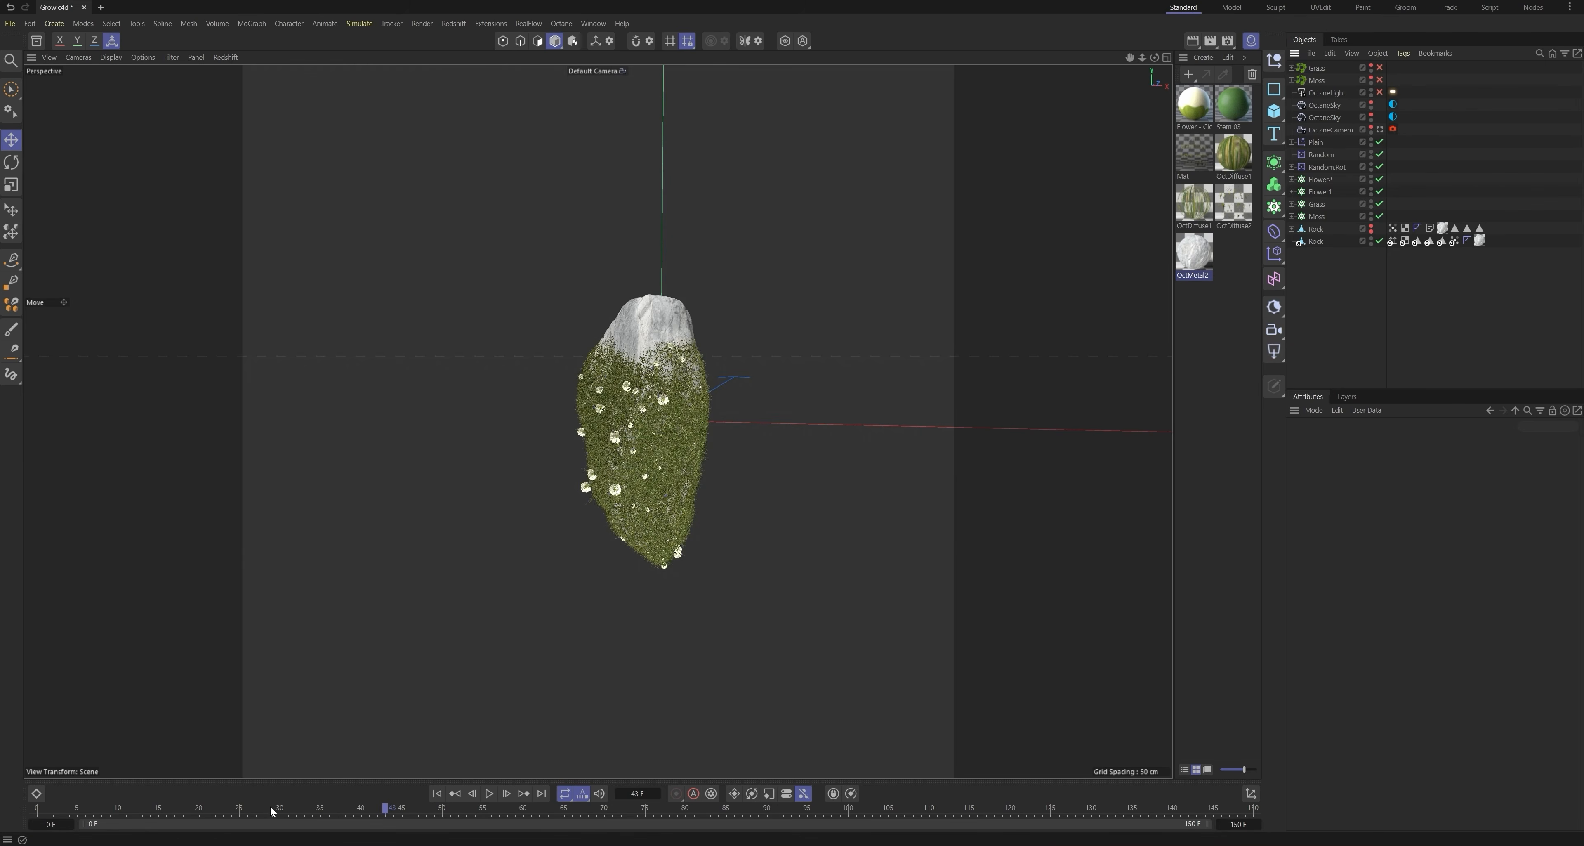
drag(271, 805, 637, 807)
scroll(743, 419, up, 5)
alt+drag(743, 420, 735, 414)
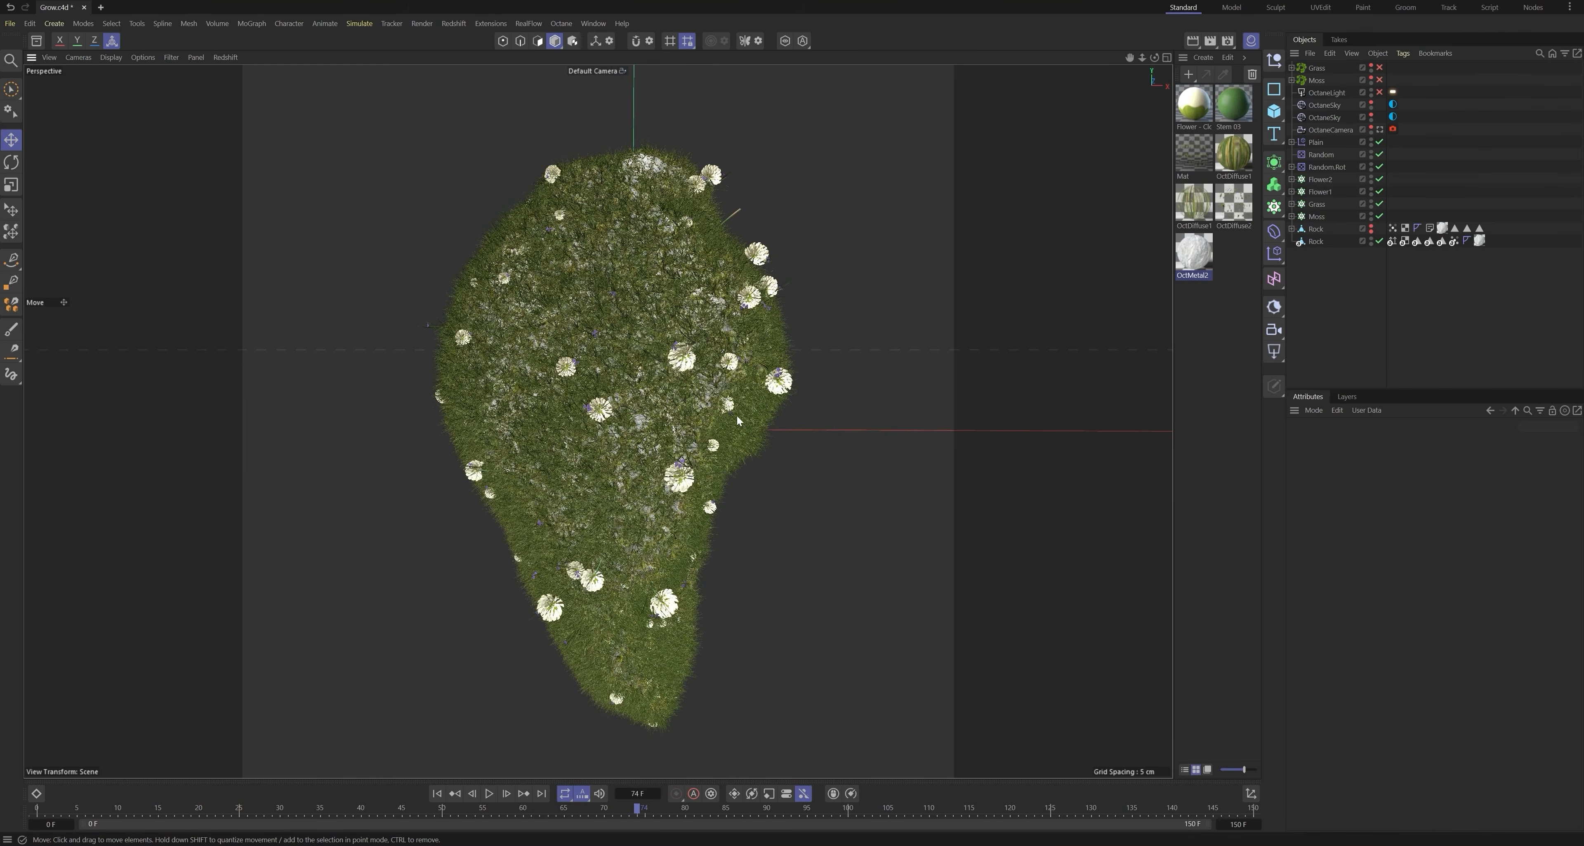
alt+middle_drag(672, 406, 653, 401)
alt+right_drag(652, 401, 617, 405)
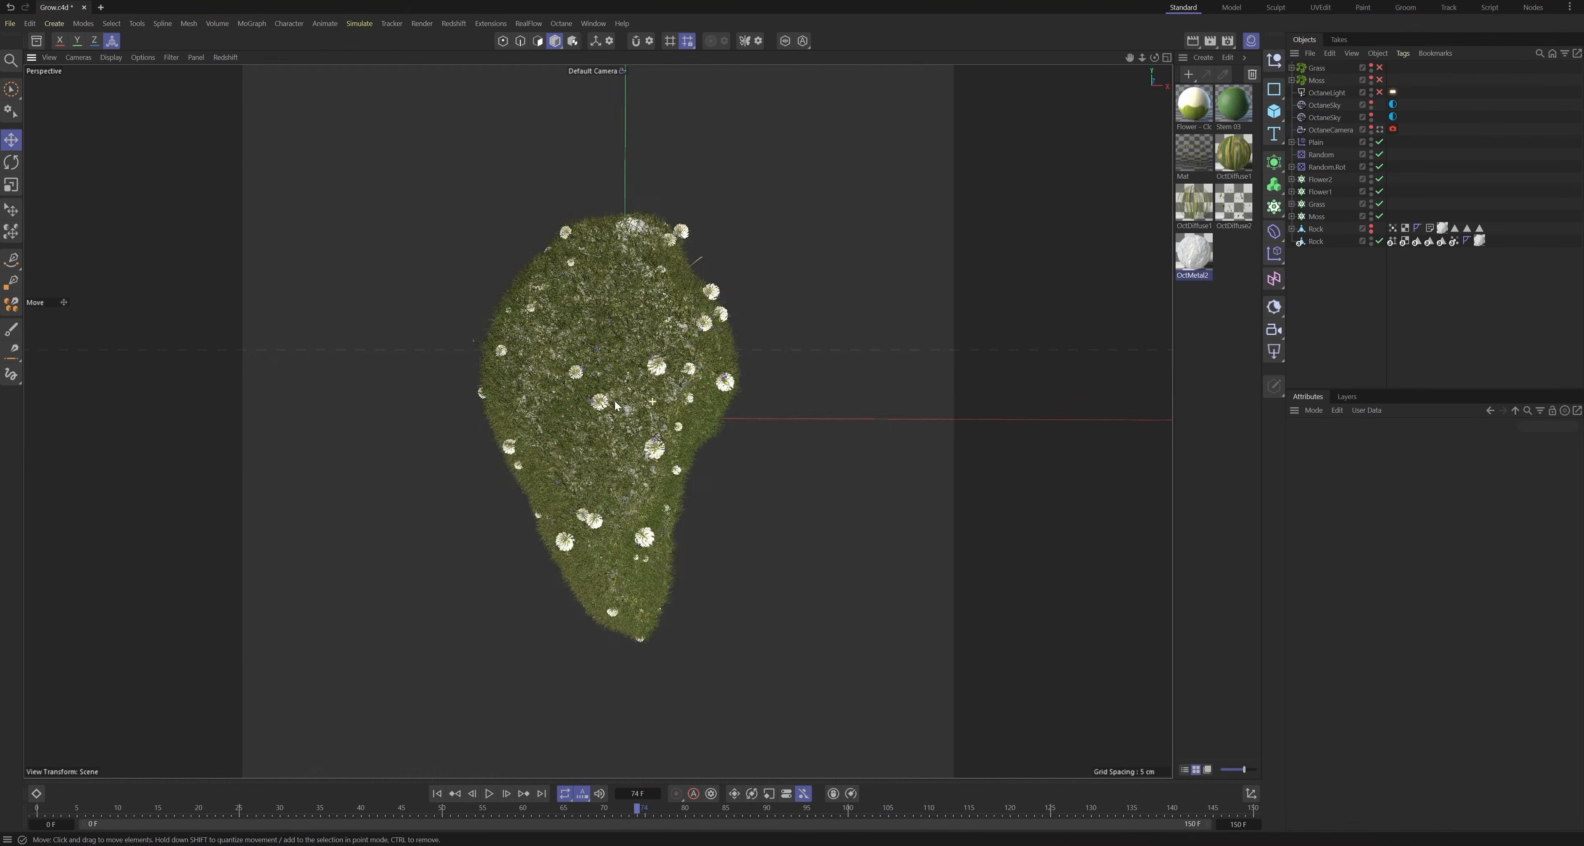
Step: Search the asset library for "sculp", add the Female Bust model and move it beside the rock
click(38, 42)
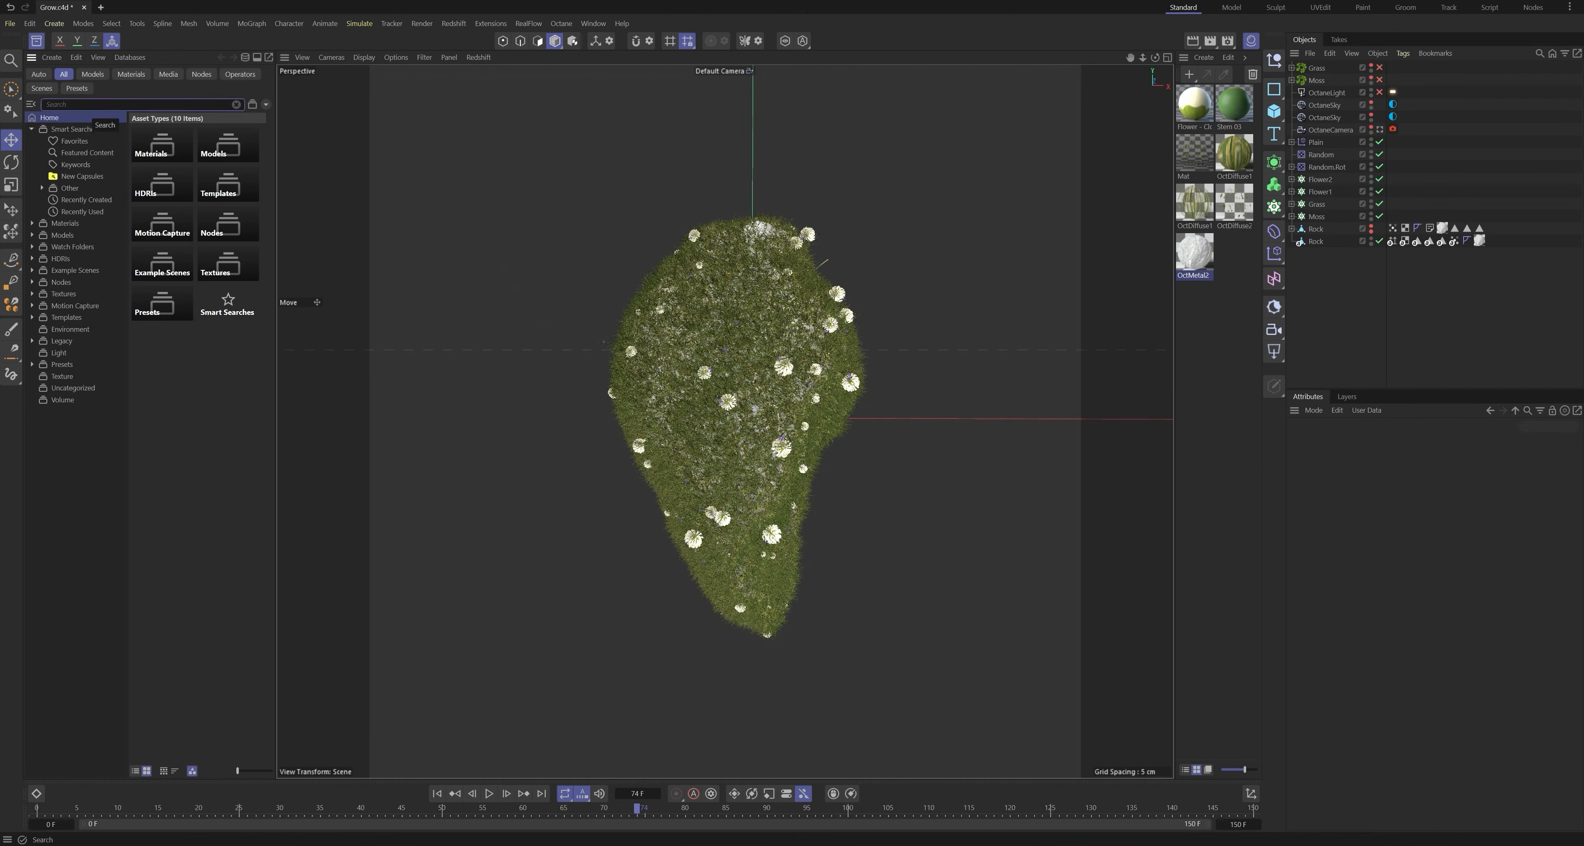
click(93, 105)
text(sculp)
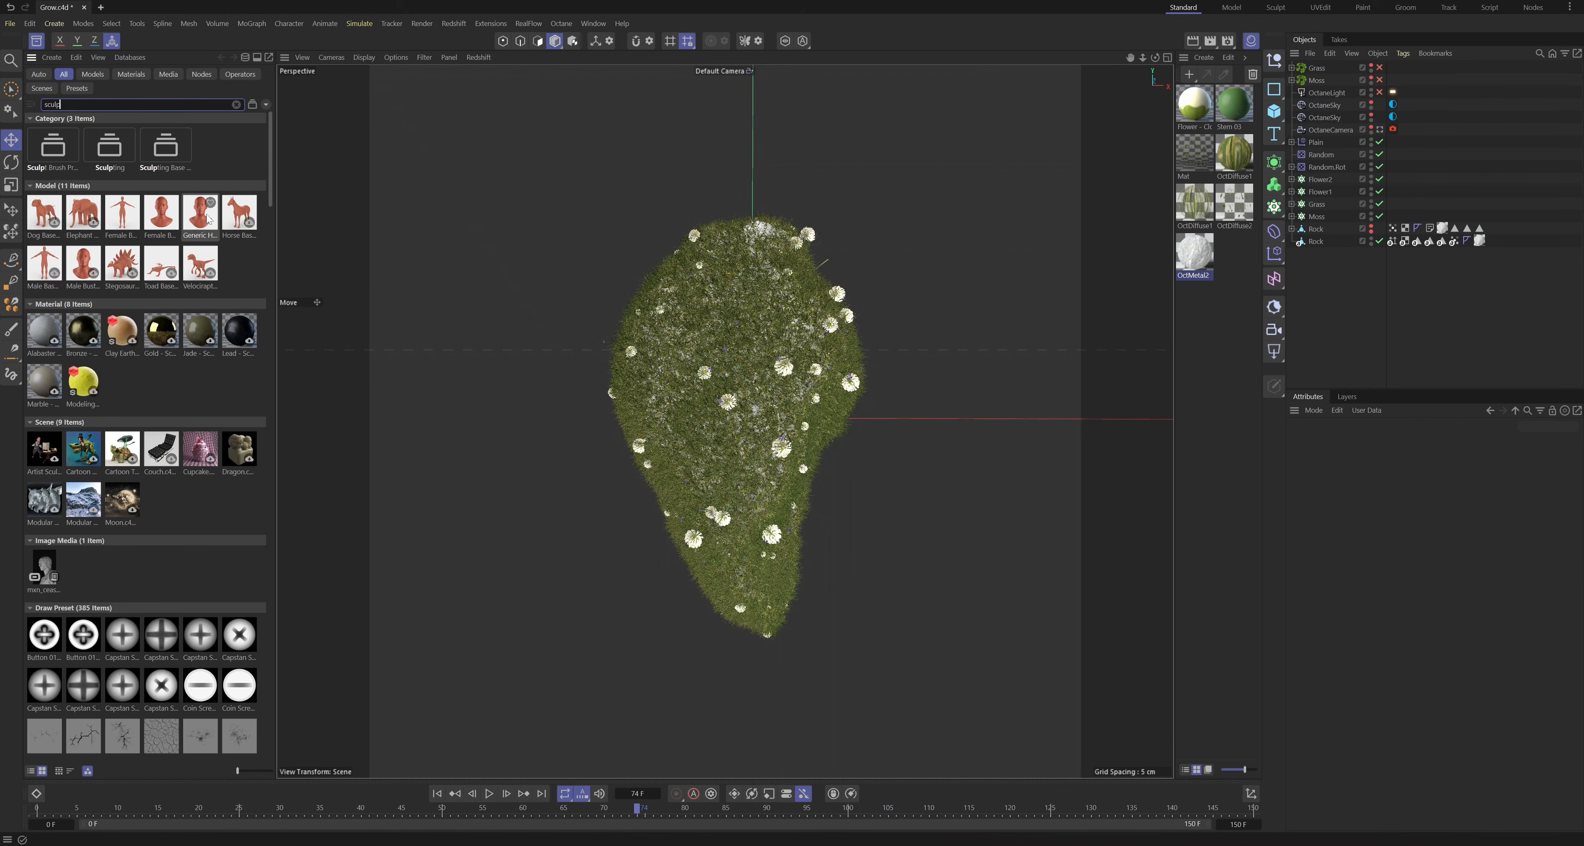
double_click(161, 212)
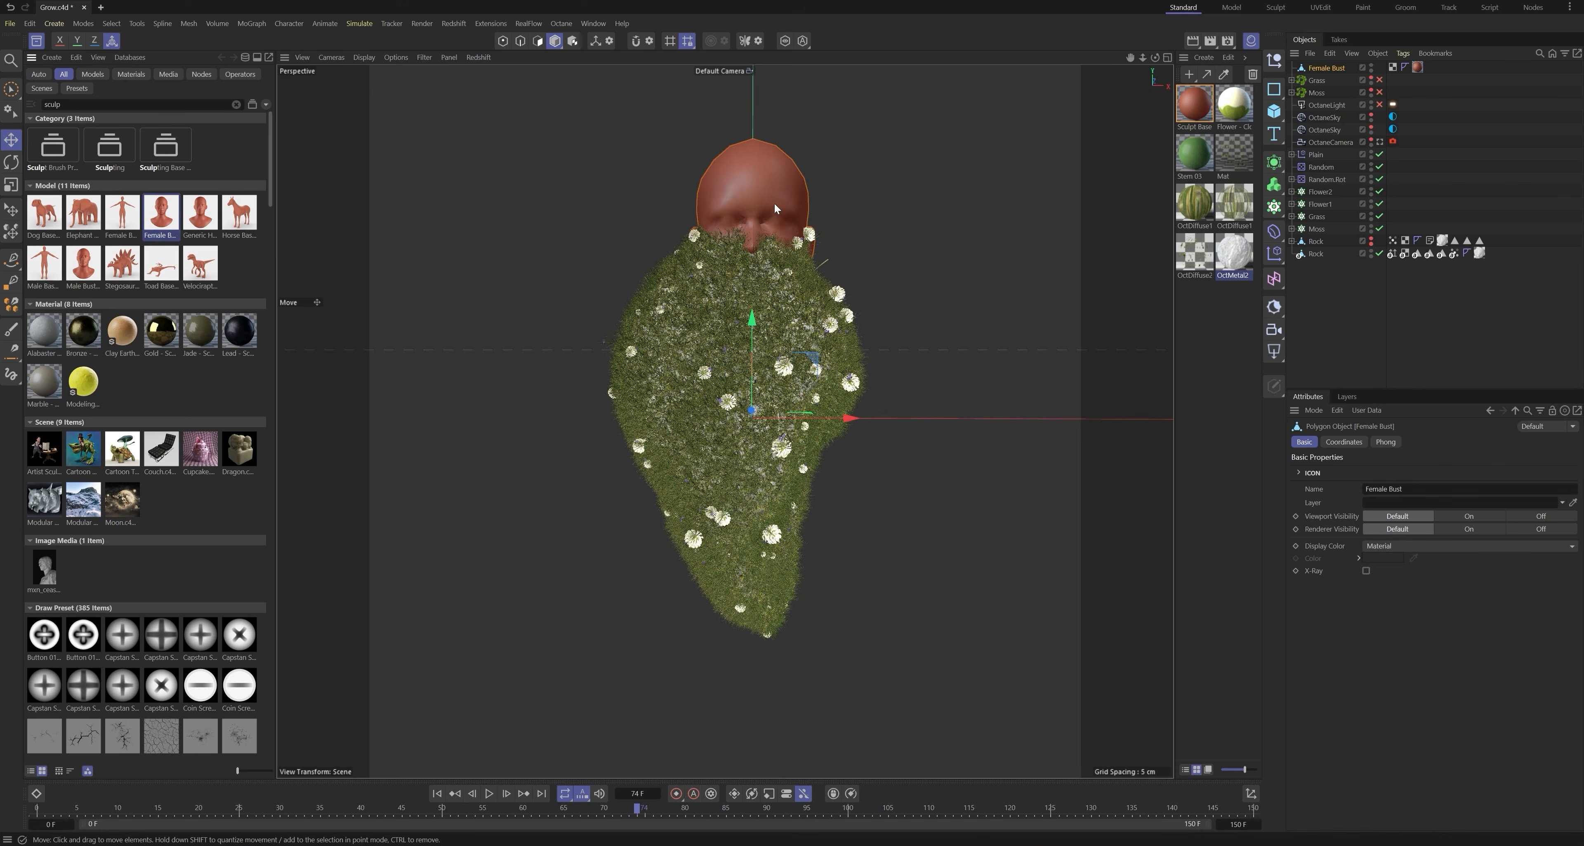
click(36, 41)
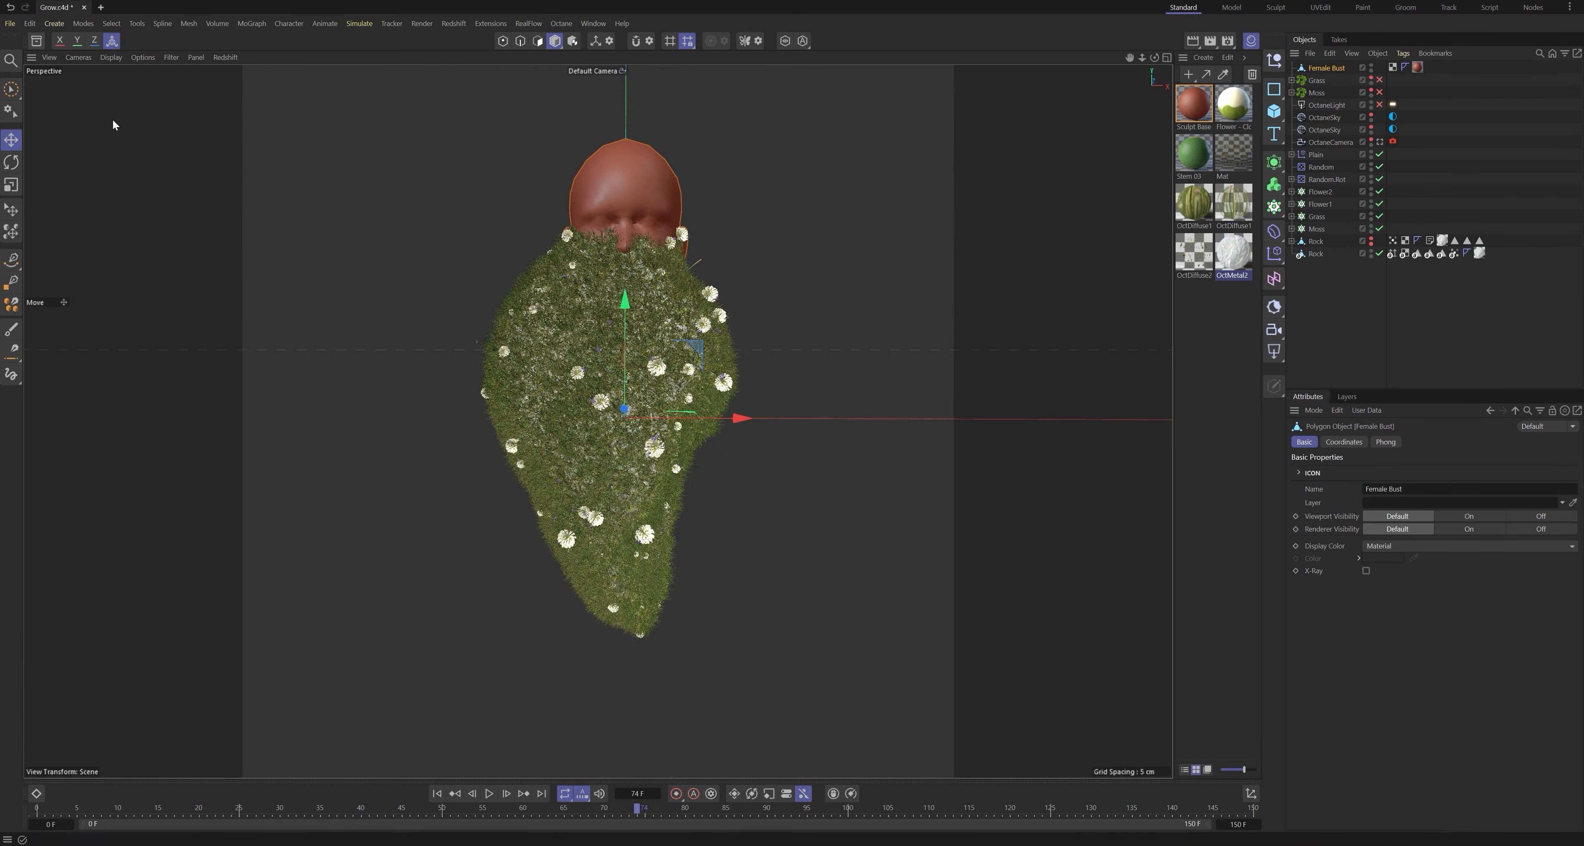
drag(713, 356, 847, 422)
alt+middle_drag(792, 391, 708, 389)
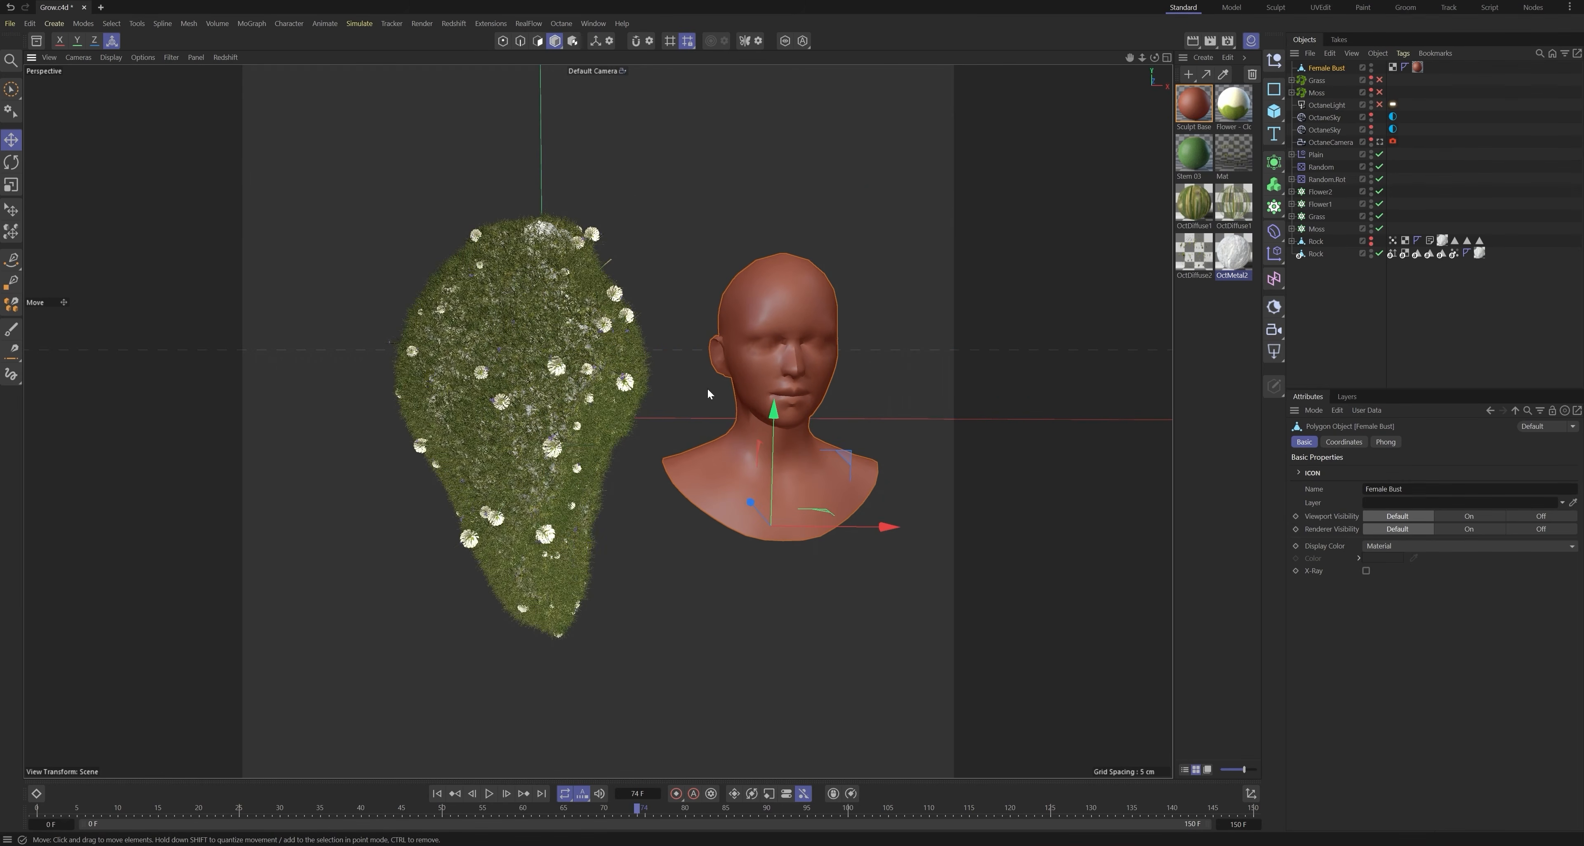
Step: Set Female Bust as the distribution object of the Flower2, Flower1, Grass and Moss cloners
alt+drag(738, 403, 727, 403)
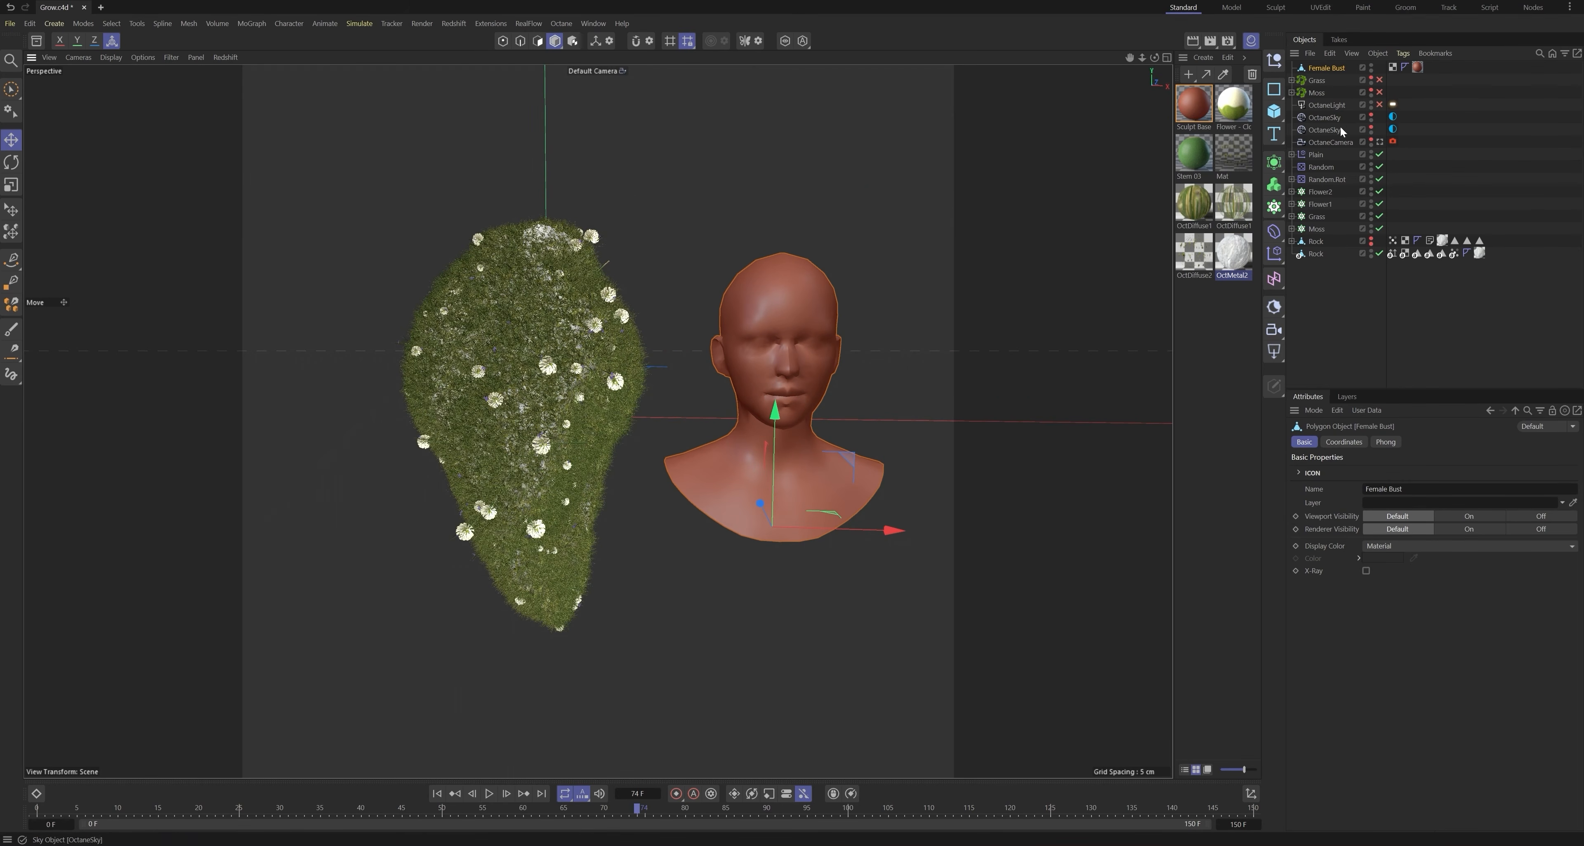
click(1320, 193)
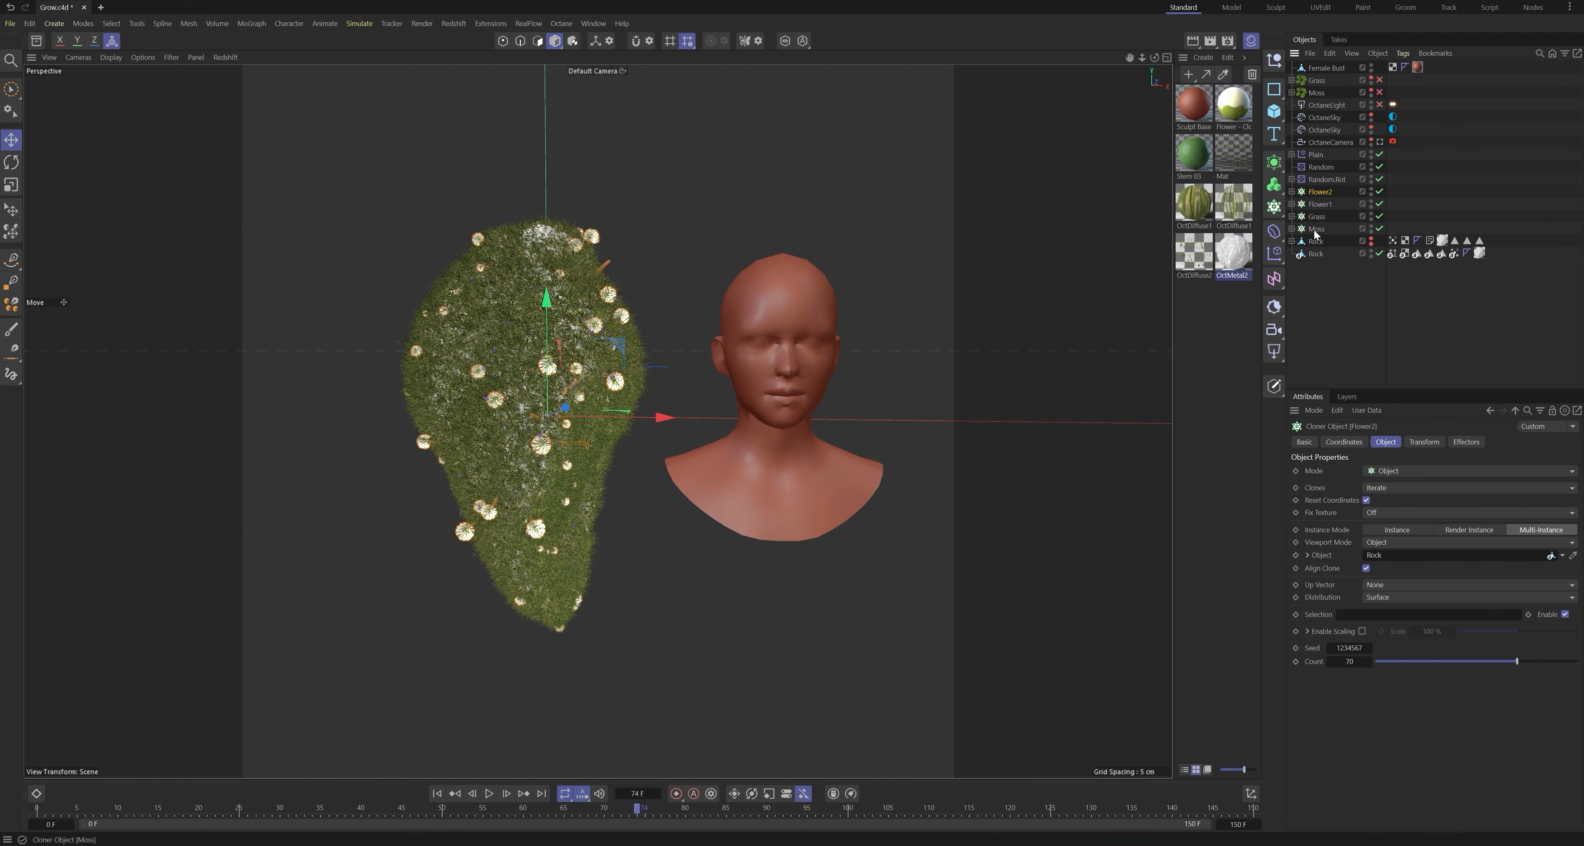
shift+click(1316, 230)
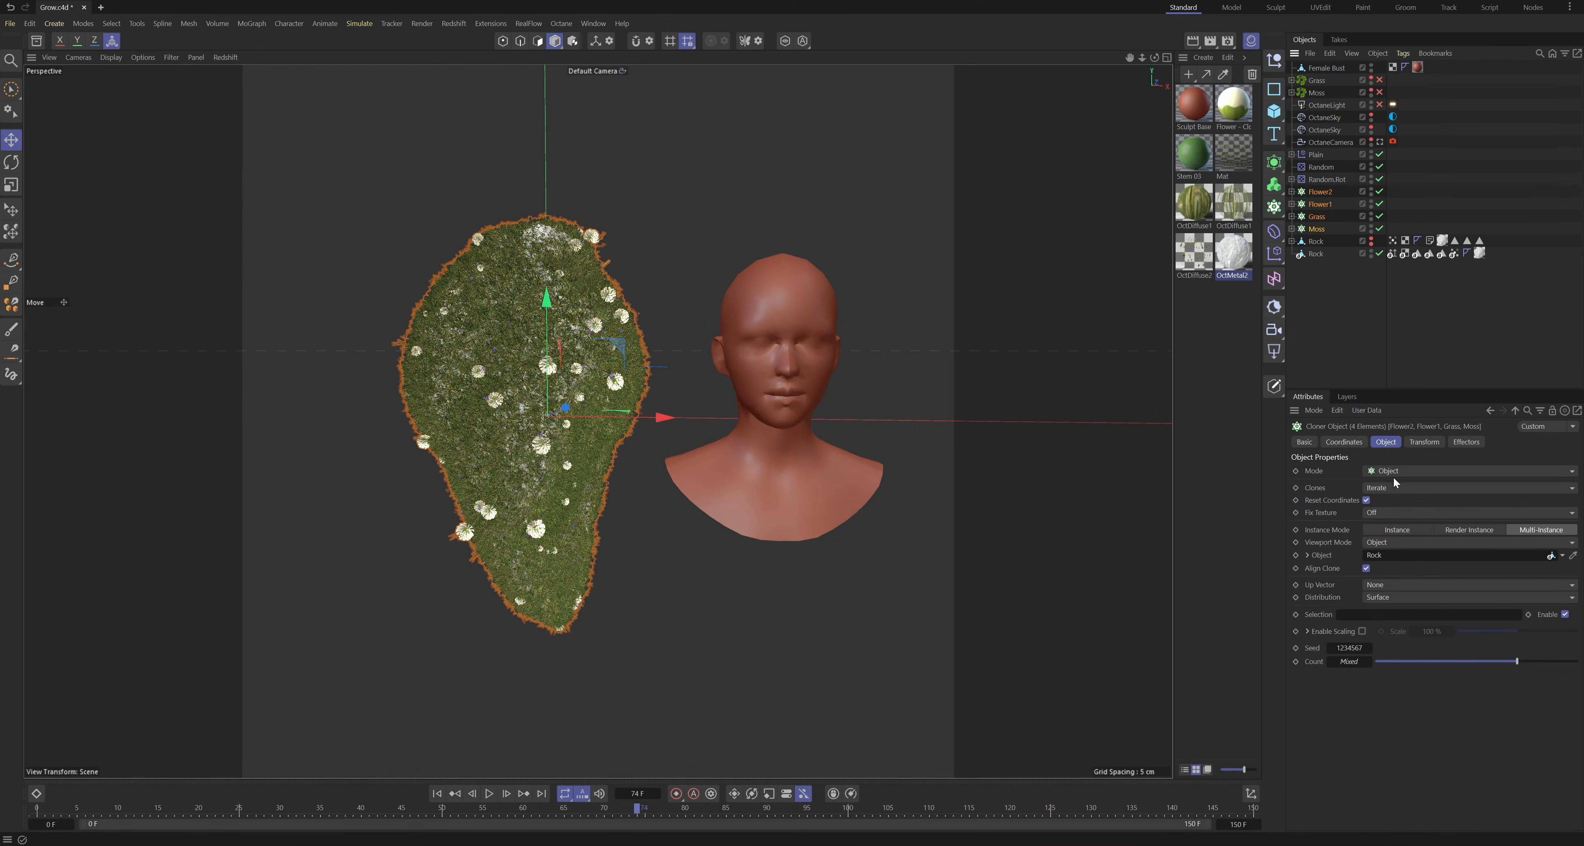
drag(1401, 552, 1399, 550)
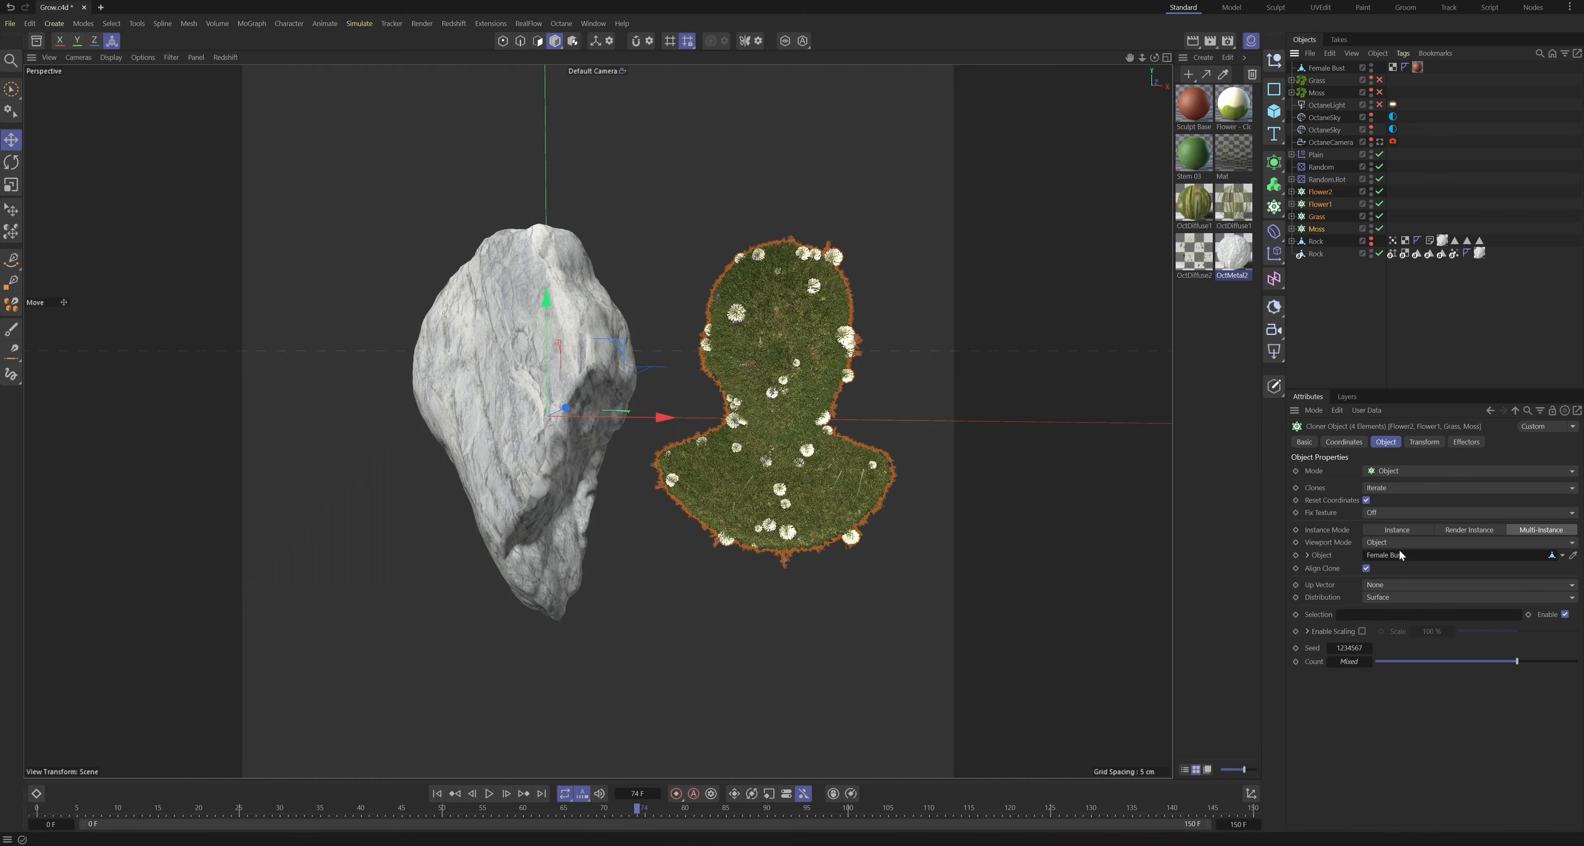
Step: Scrub the timeline to frame 11 and on to frame 32 to check how the plants grow over the bust
alt+drag(571, 698, 523, 706)
drag(457, 811, 125, 813)
click(1344, 335)
scroll(716, 427, up, 5)
alt+middle_drag(717, 427, 682, 493)
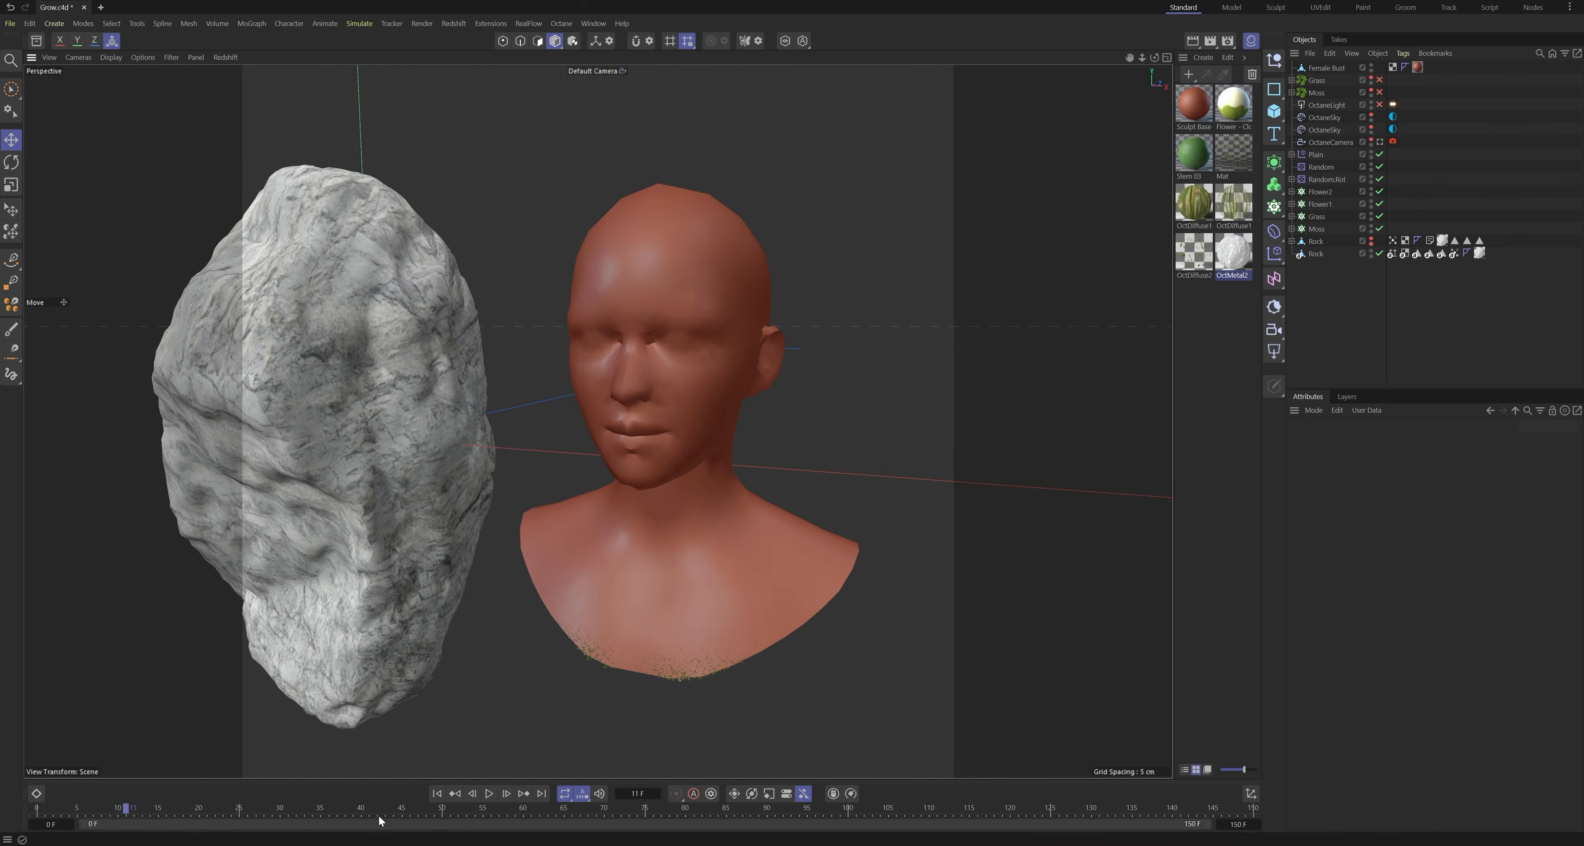
drag(352, 813, 299, 779)
scroll(599, 423, down, 5)
alt+middle_drag(598, 423, 591, 412)
Step: Add the Stegosaurus Base model from the asset library and scale the whole model down to roughly the rock's size
click(36, 40)
double_click(123, 264)
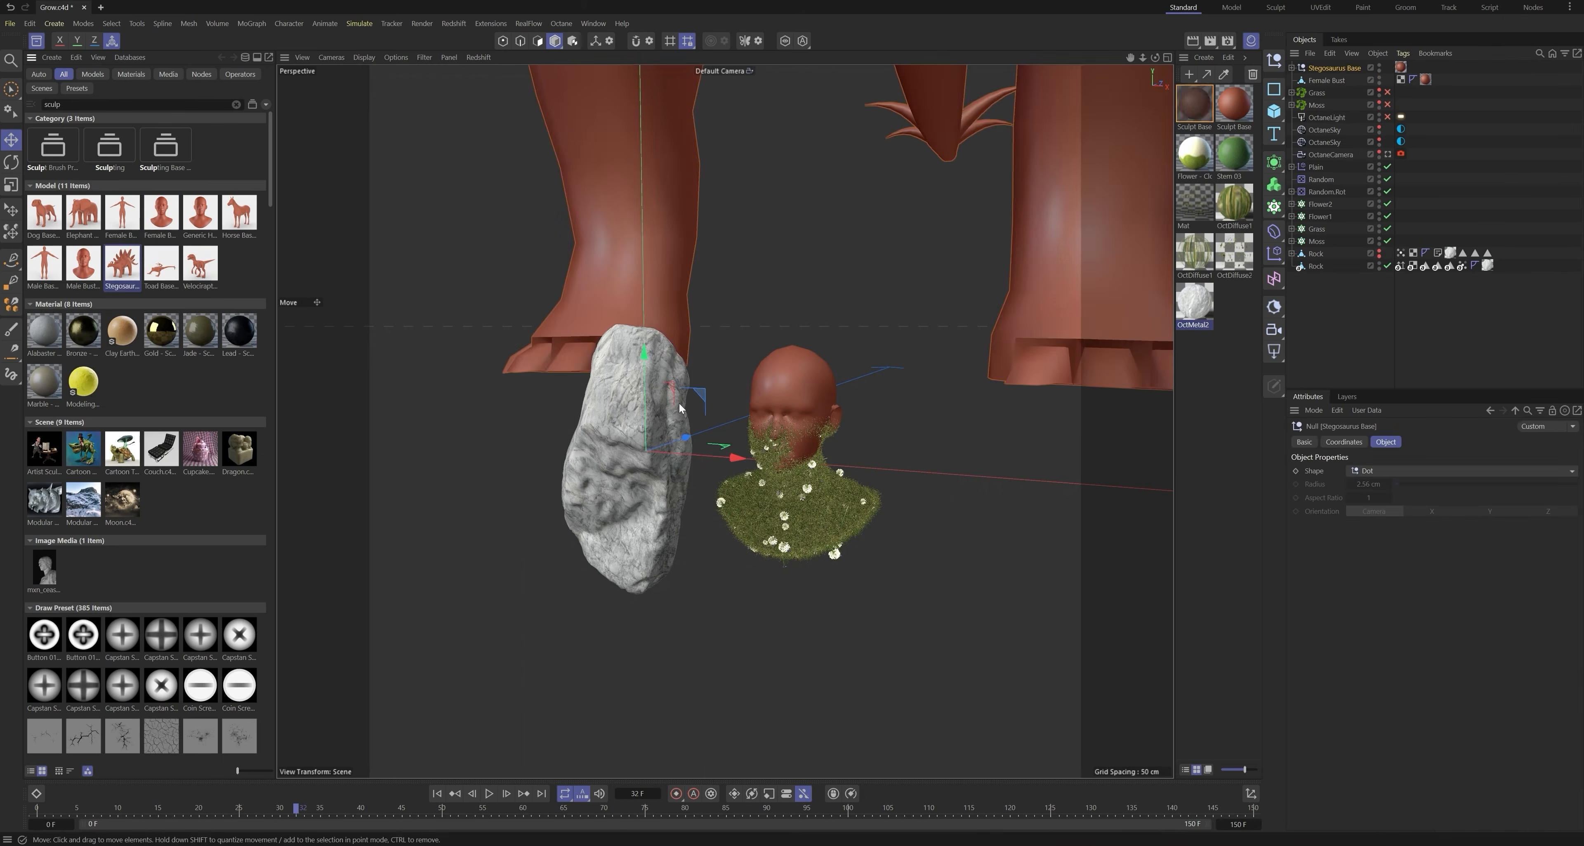
scroll(800, 424, down, 10)
key(t)
drag(749, 368, 652, 335)
key(ctrl+z)
click(1318, 70)
drag(855, 393, 470, 467)
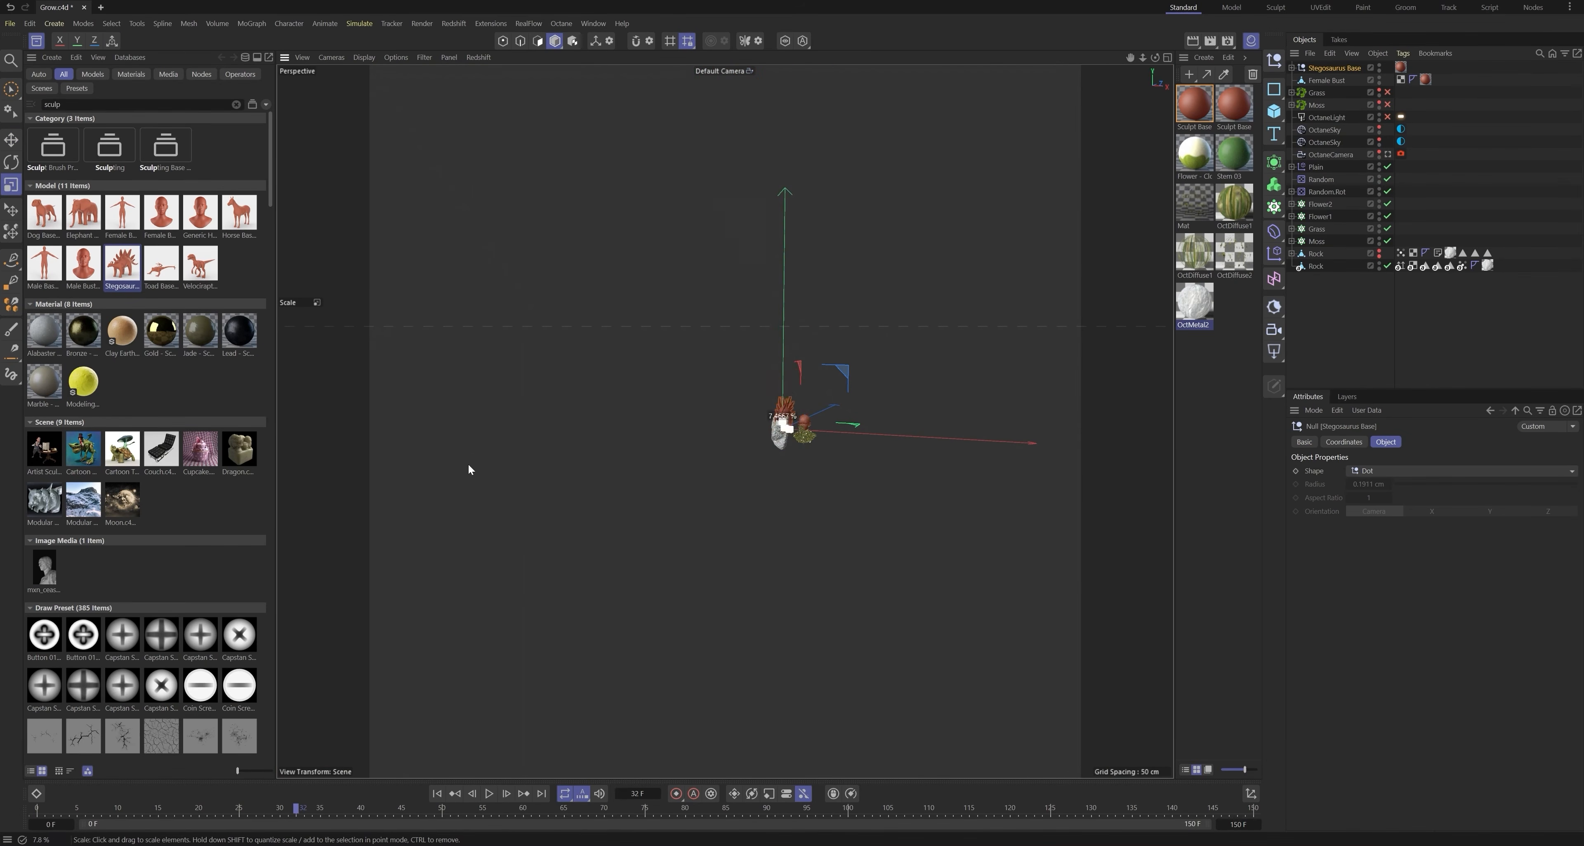
Step: Move the stegosaurus beside the bust, on the side away from the rock
scroll(799, 424, up, 10)
alt+drag(701, 479, 914, 438)
key(e)
drag(818, 317, 819, 363)
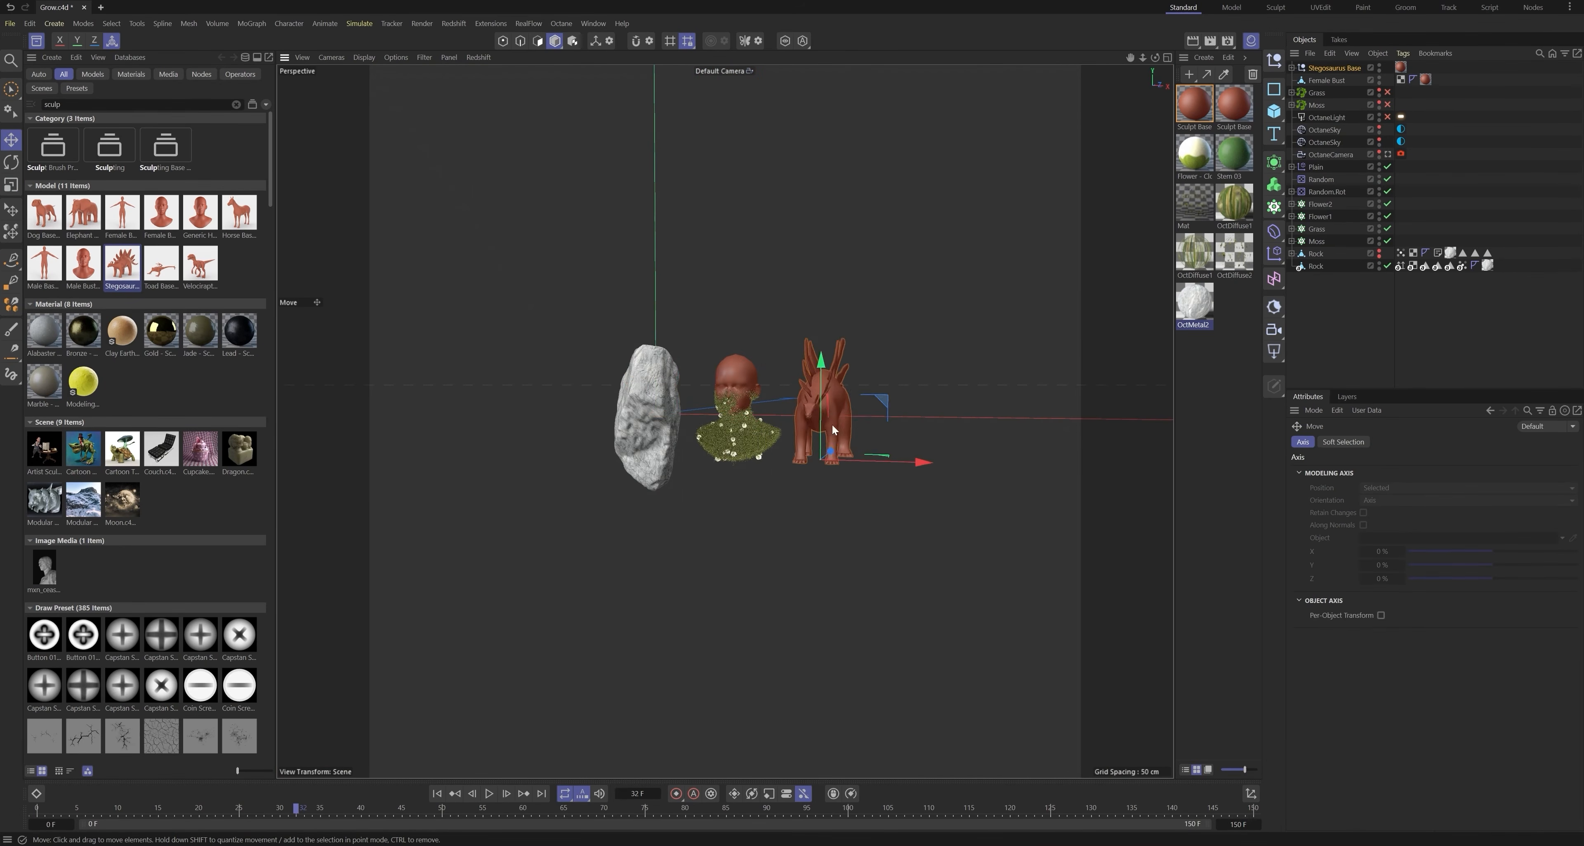
Step: Merge the Stegosaurus Base group into a single polygon object
alt+drag(946, 424, 910, 418)
scroll(910, 418, up, 6)
click(1320, 205)
shift+click(1318, 242)
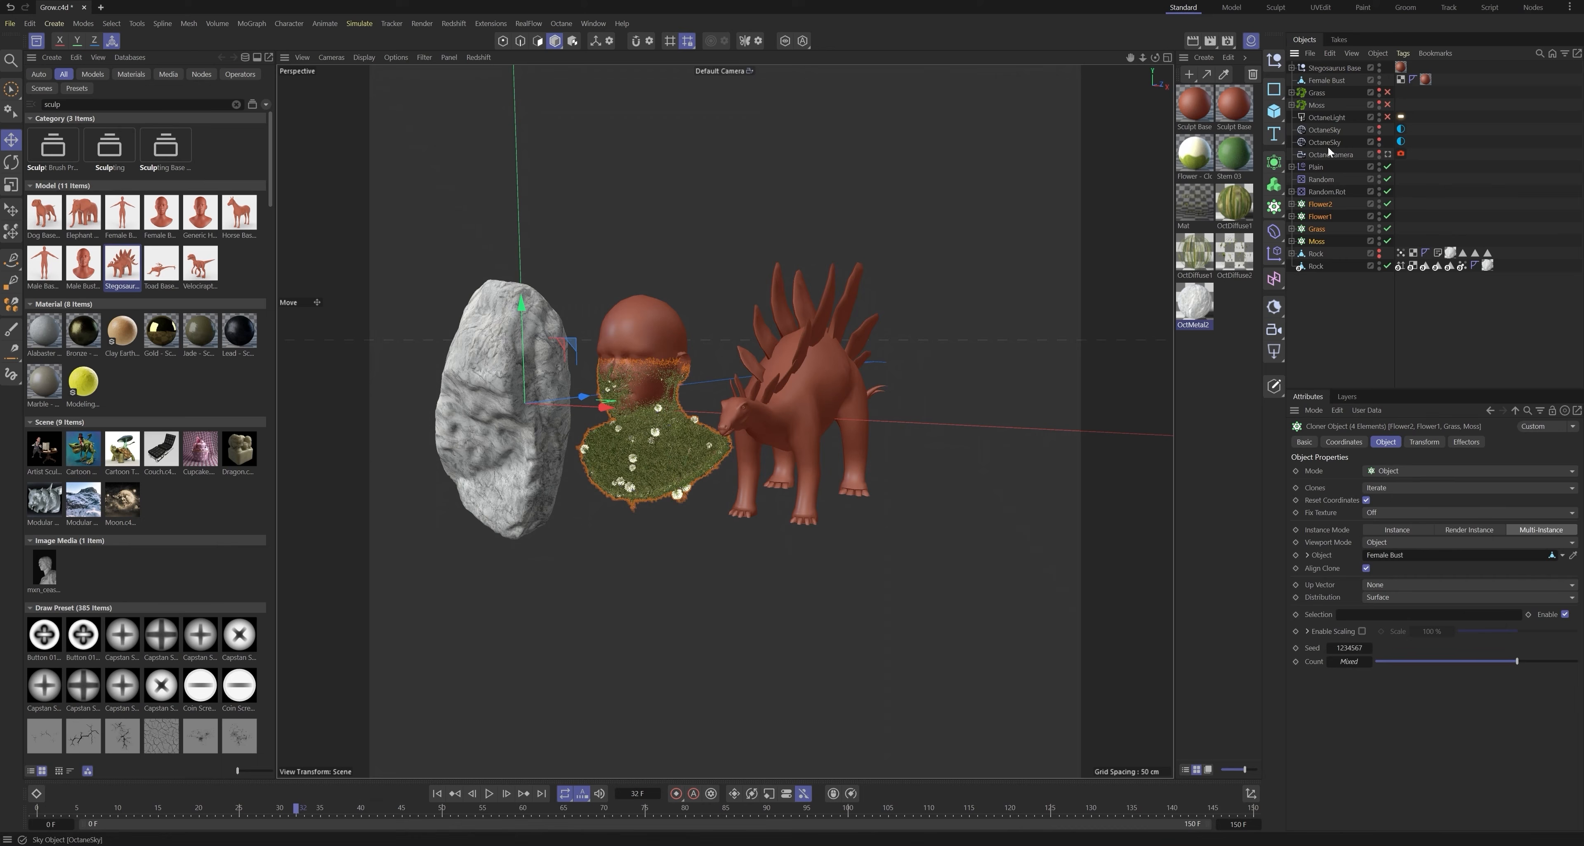
right_click(1331, 71)
click(1371, 393)
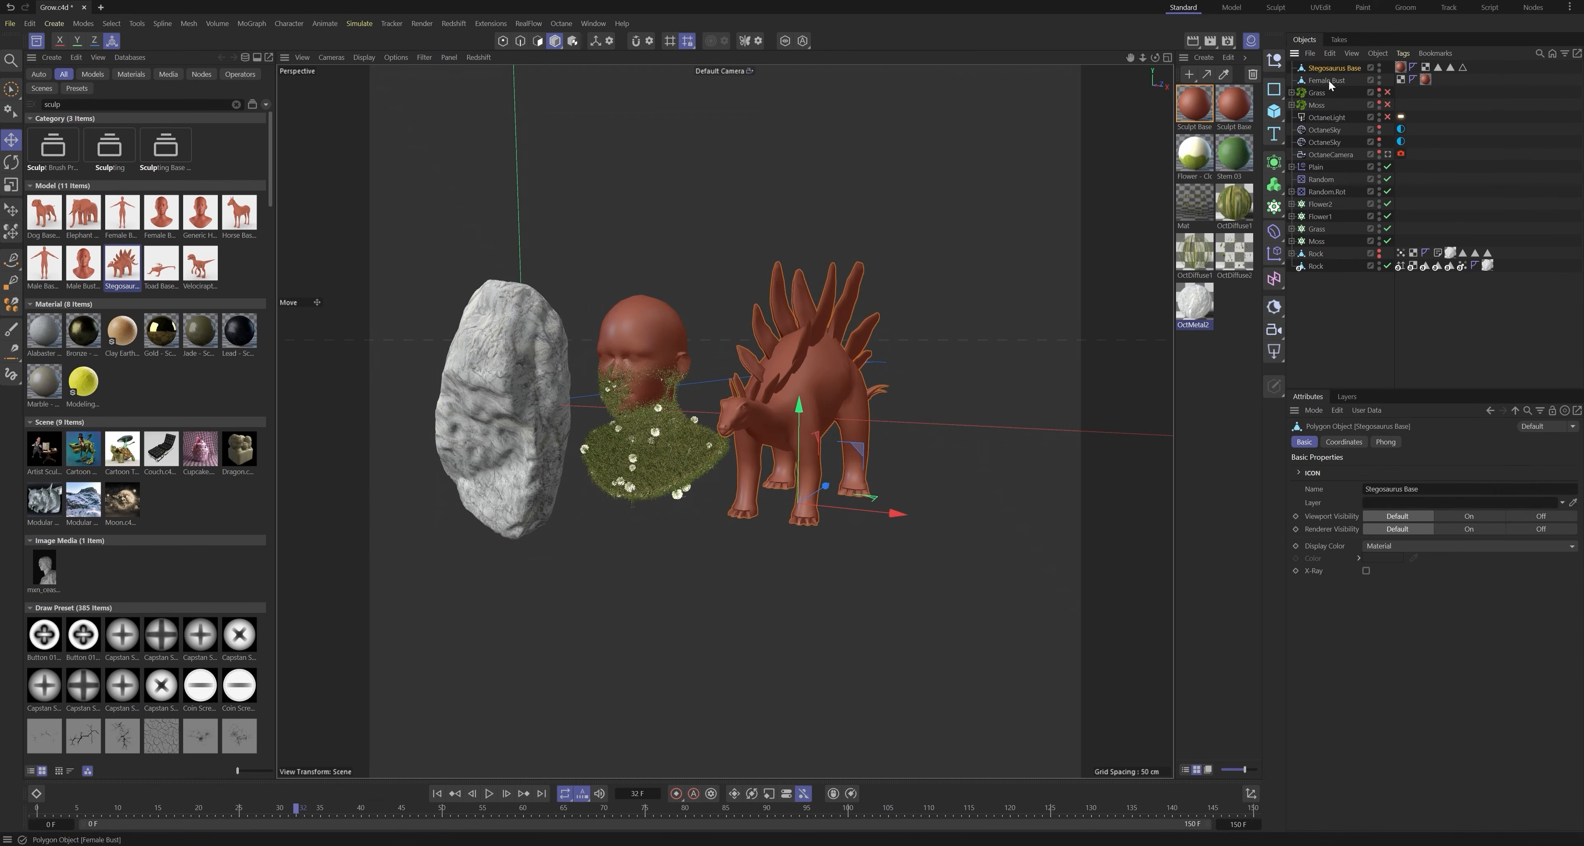
Step: Set Stegosaurus Base as the distribution object of the Flower2, Flower1, Grass and Moss cloners
click(1320, 204)
shift+click(1317, 242)
drag(1328, 70, 1396, 555)
Step: Scrub the timeline to frame 56 to check the growth over the stegosaurus, and view the fields of the rock's Vertex Map tag
alt+drag(812, 424, 895, 424)
scroll(895, 424, up, 6)
drag(298, 813, 326, 764)
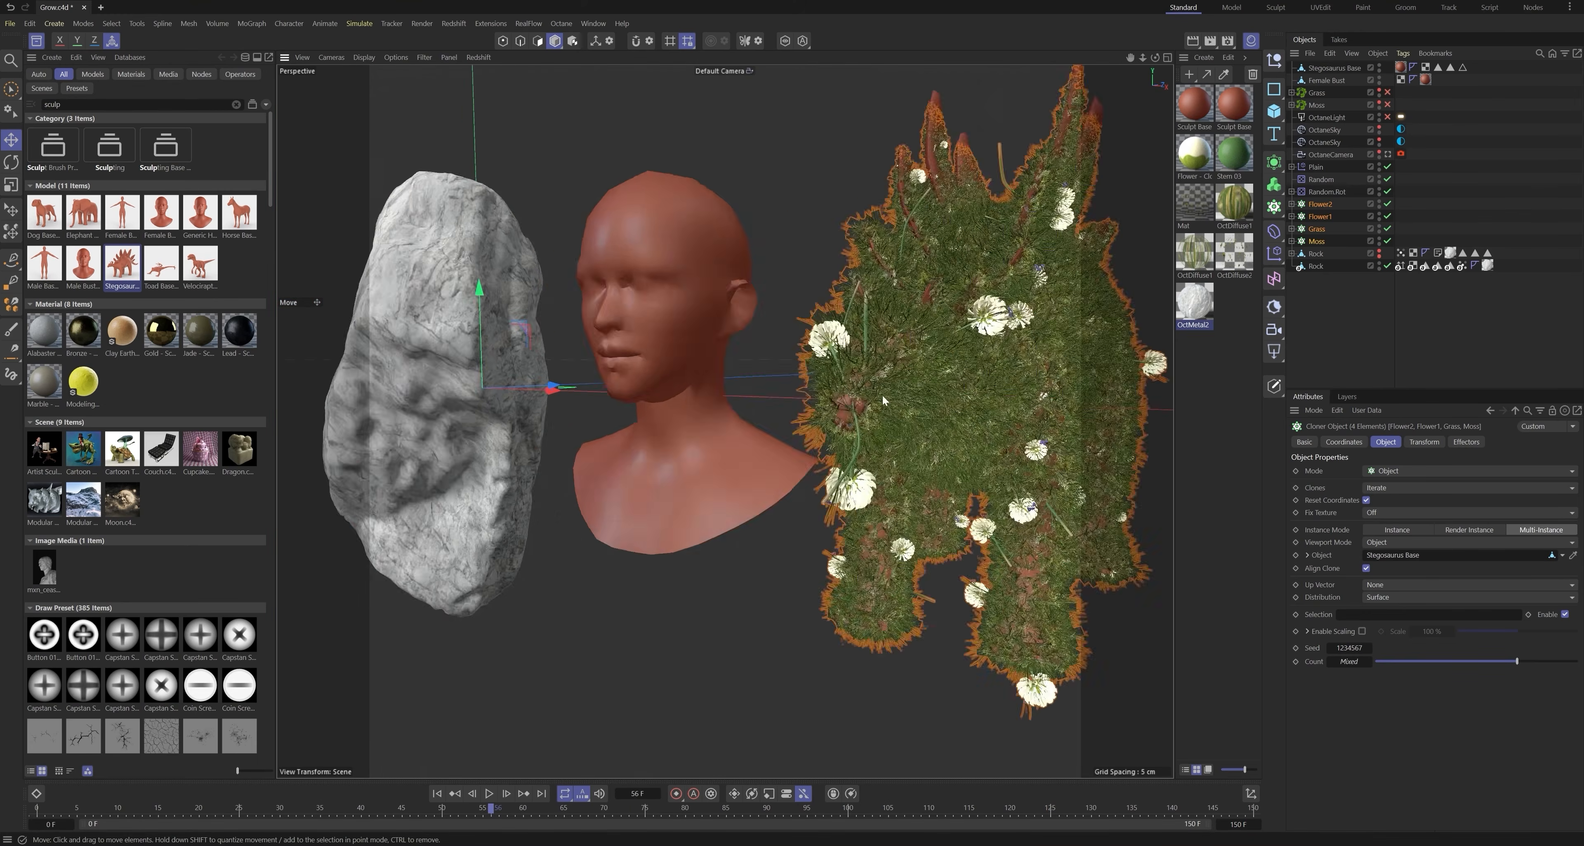
scroll(664, 405, down, 4)
alt+drag(883, 401, 787, 396)
click(1401, 253)
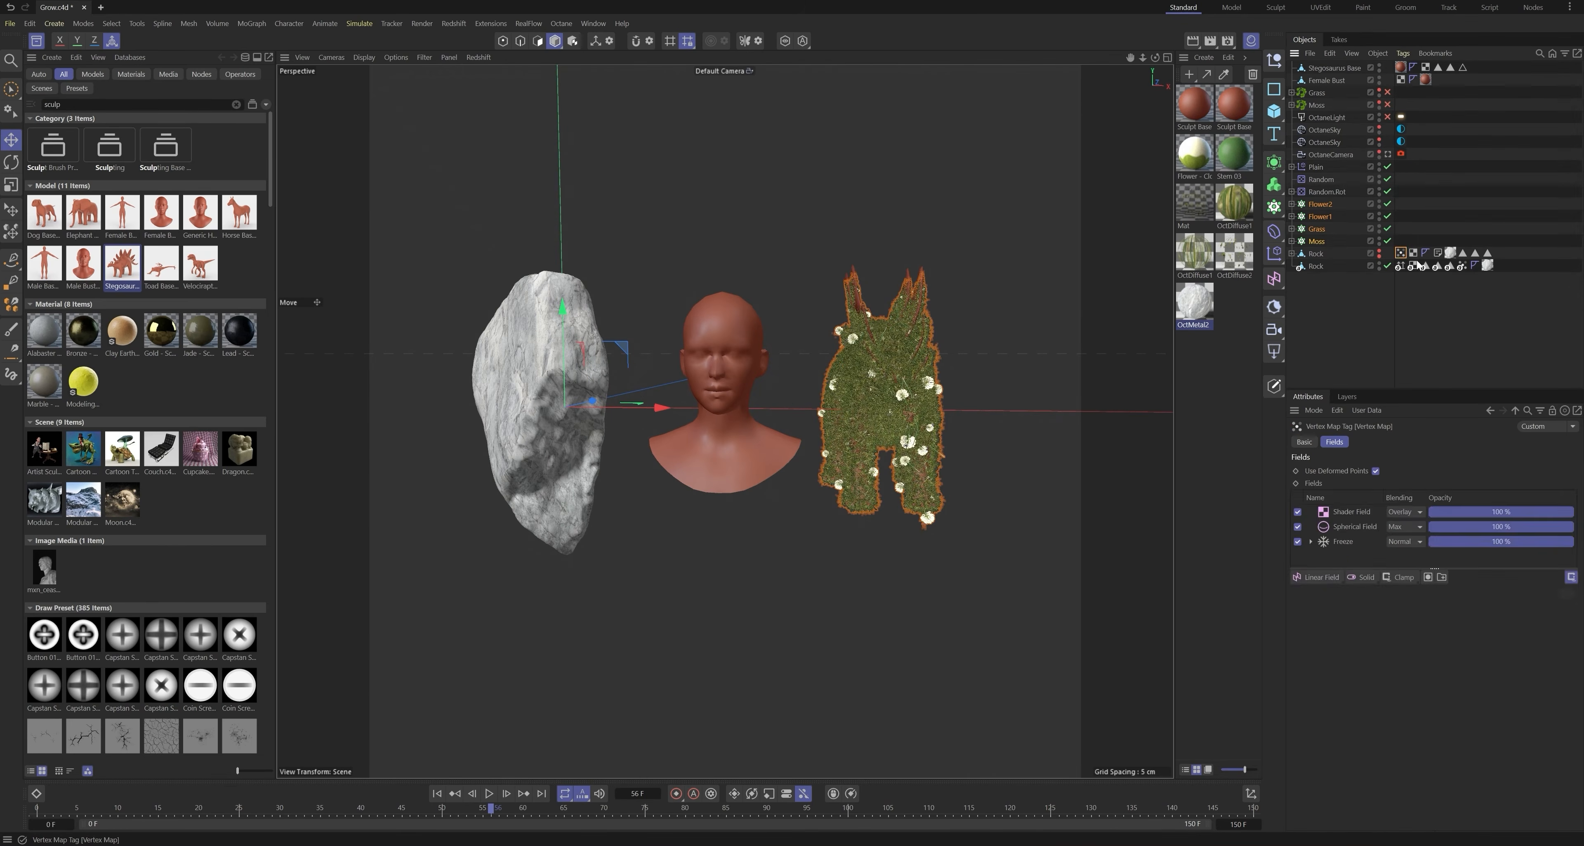
double_click(1463, 265)
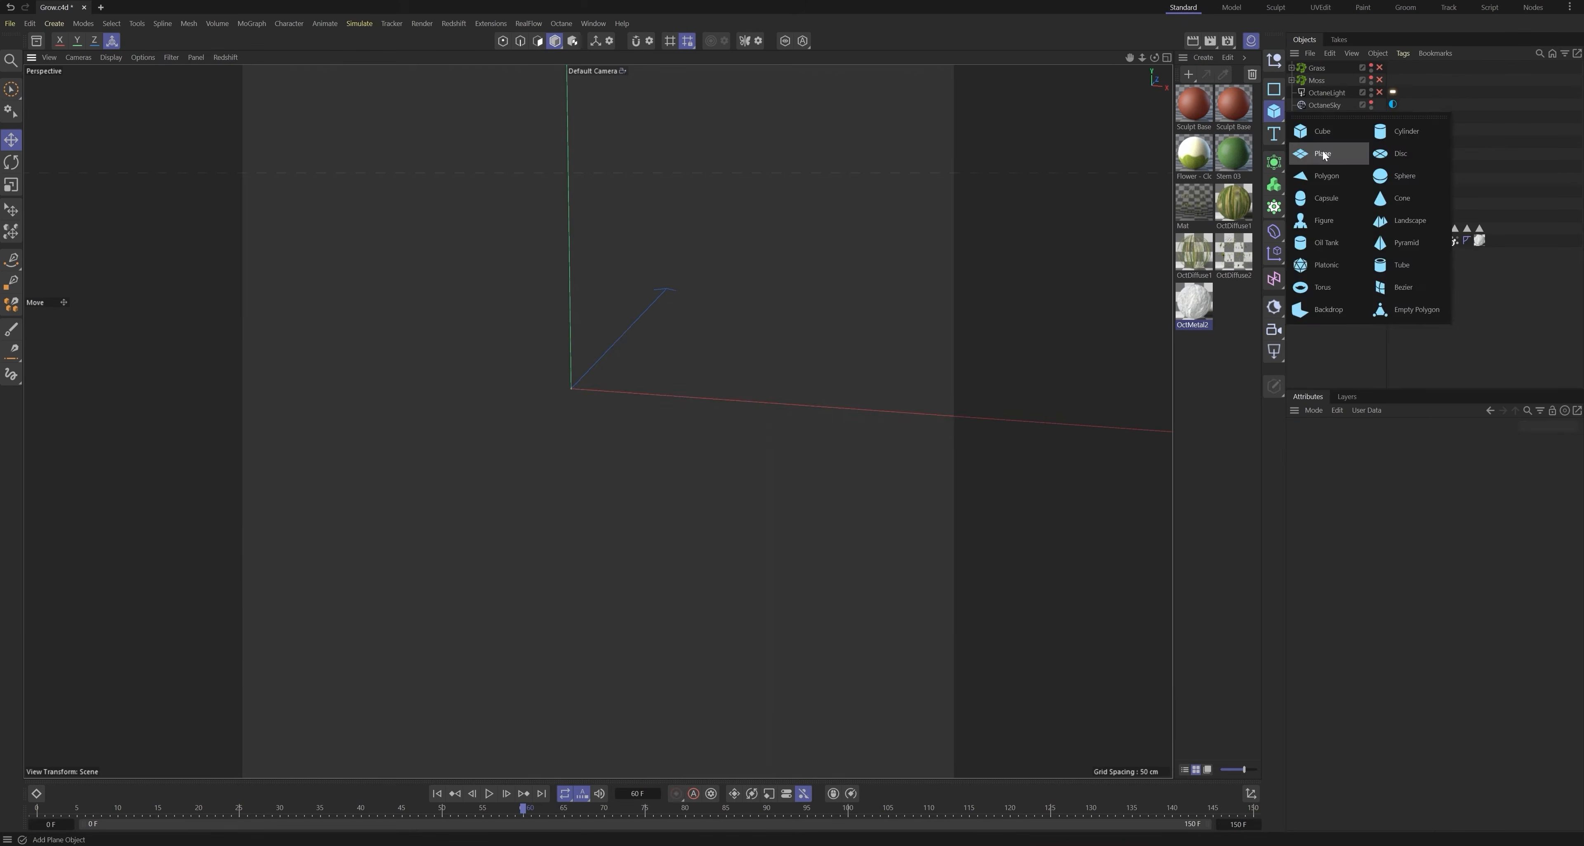
Step: Add a Plane object and set its width and height segments to 100
click(1324, 153)
alt+drag(707, 427, 664, 483)
scroll(641, 443, down, 2)
key(s)
scroll(623, 454, down, 2)
scroll(624, 453, up, 2)
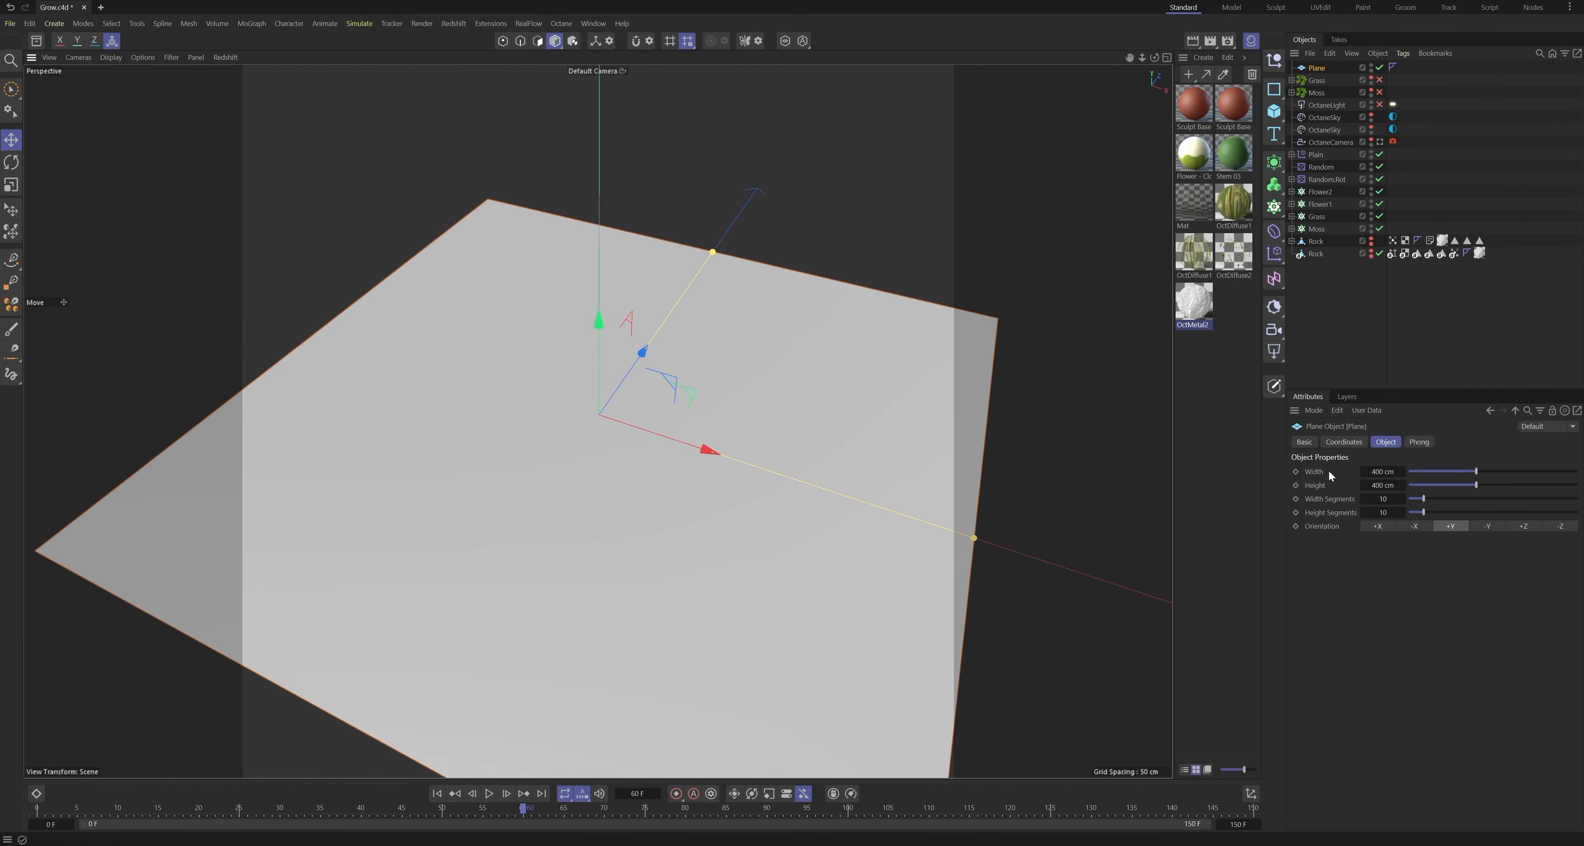
click(1392, 513)
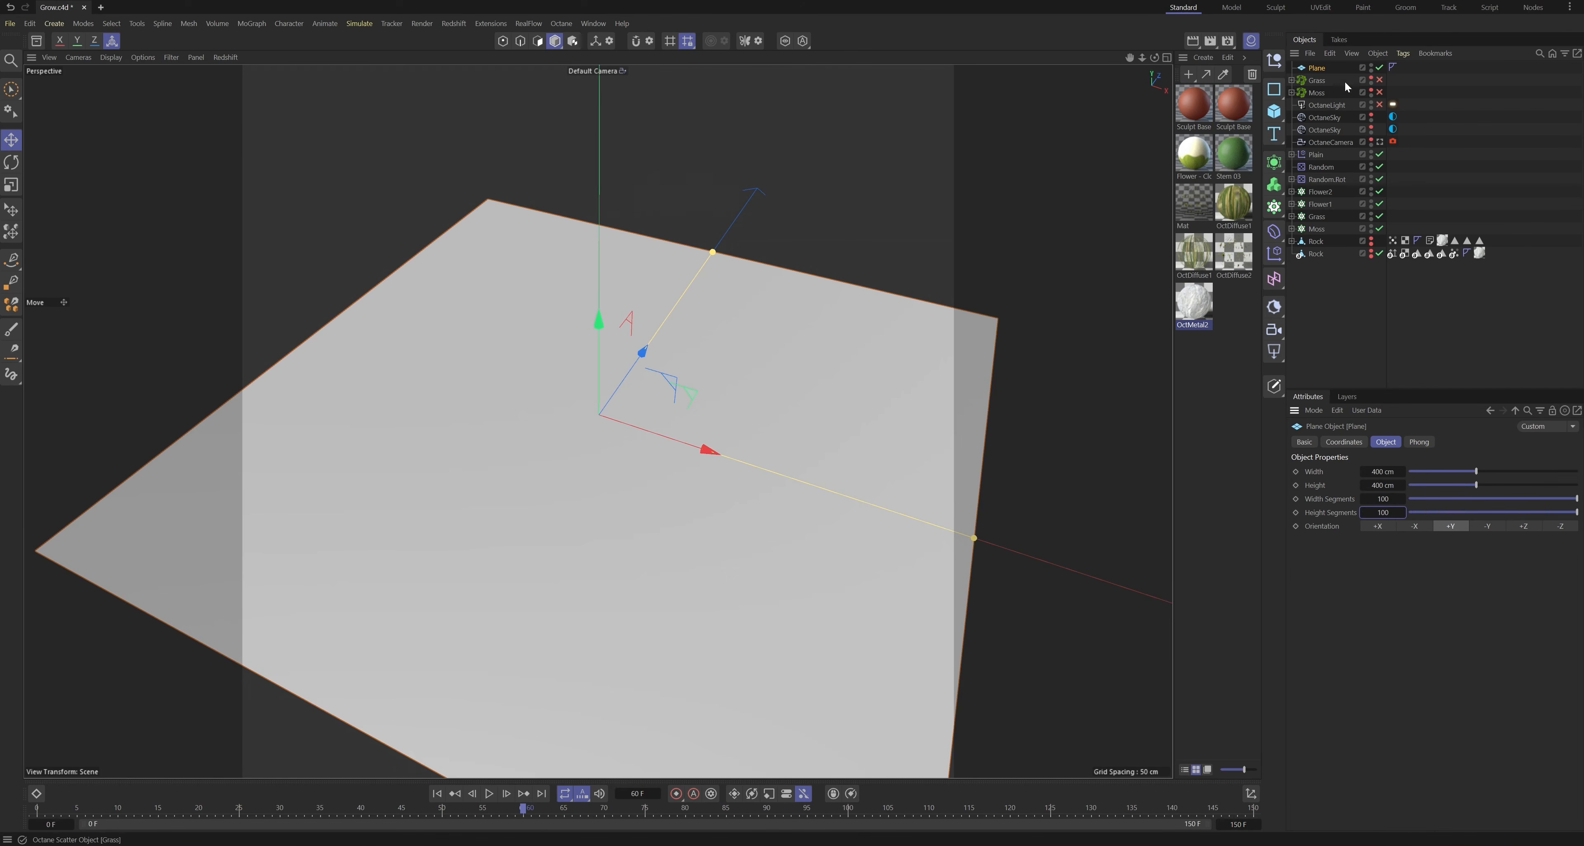
right_click(1318, 70)
text(verte)
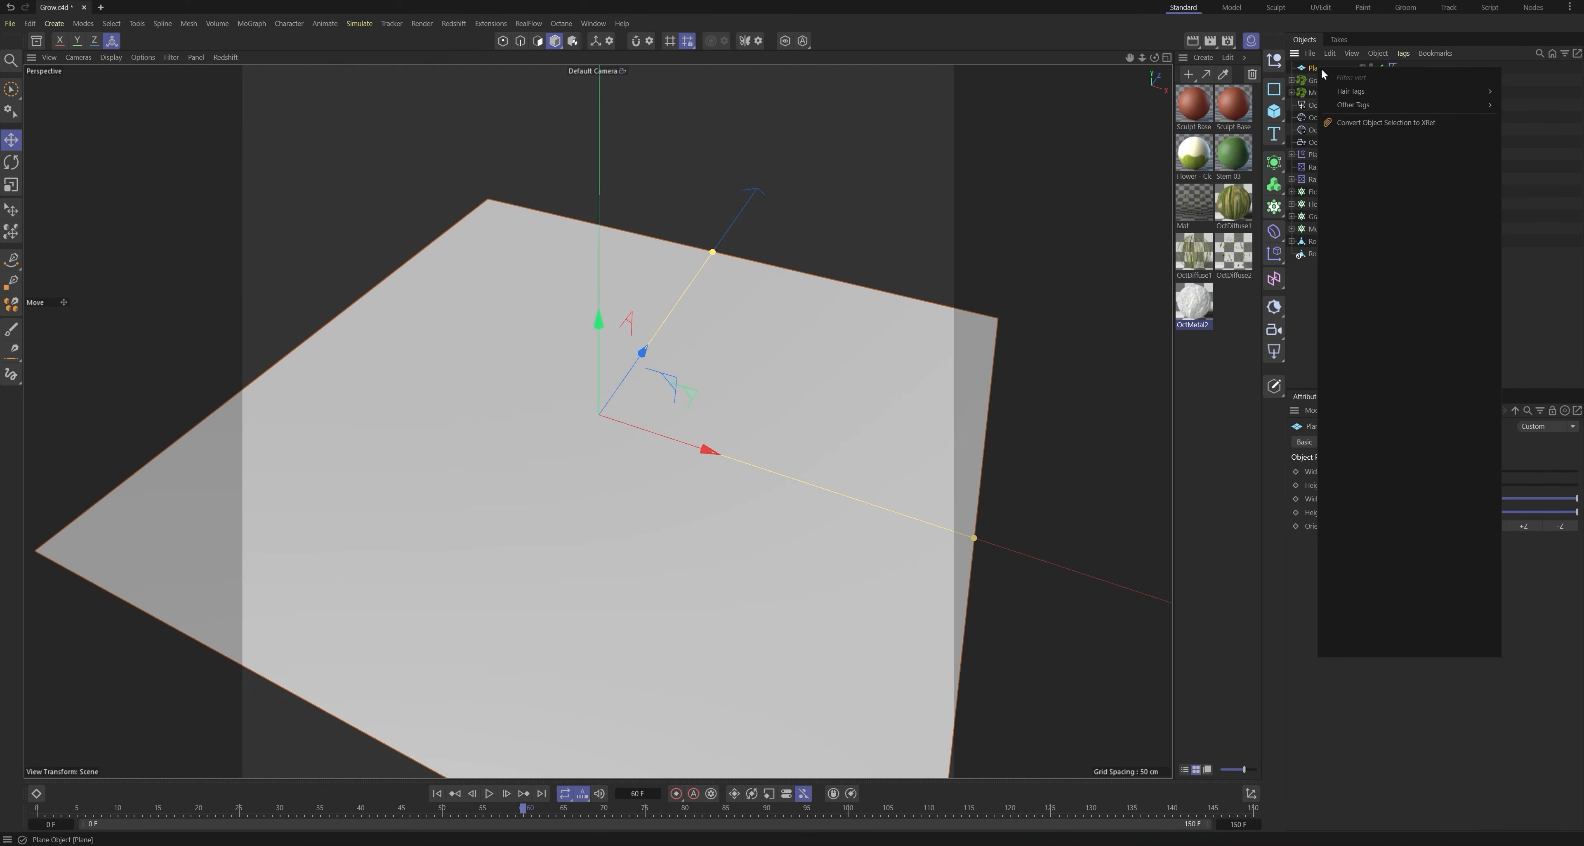
mouse_move(1372, 106)
click(1559, 127)
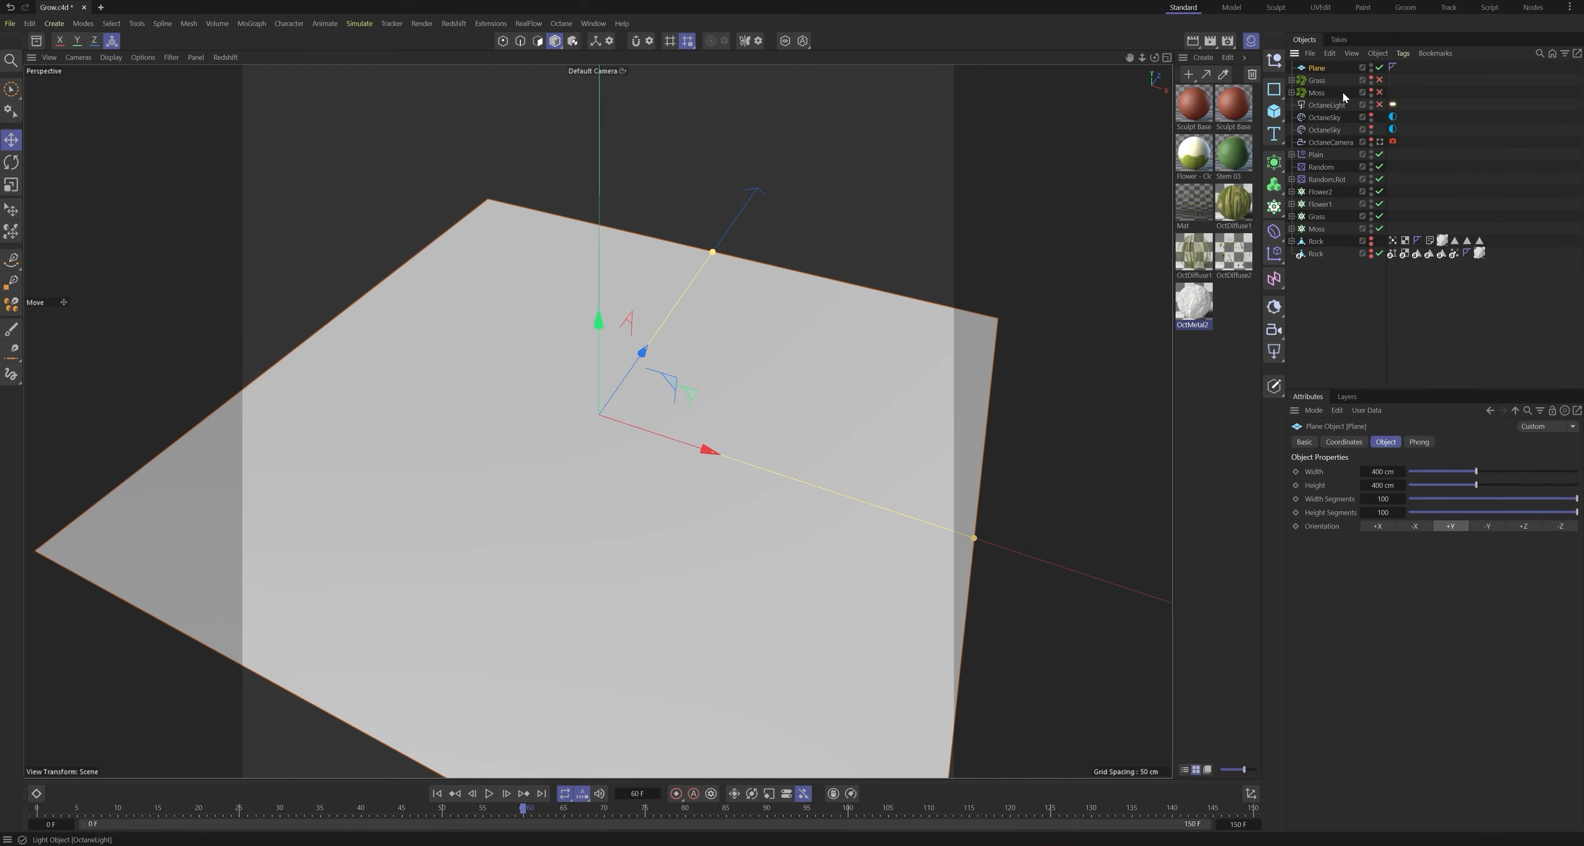
Step: Add a Vertex Map tag to the plane and give it a Freeze field layer
right_click(1316, 69)
text(ve)
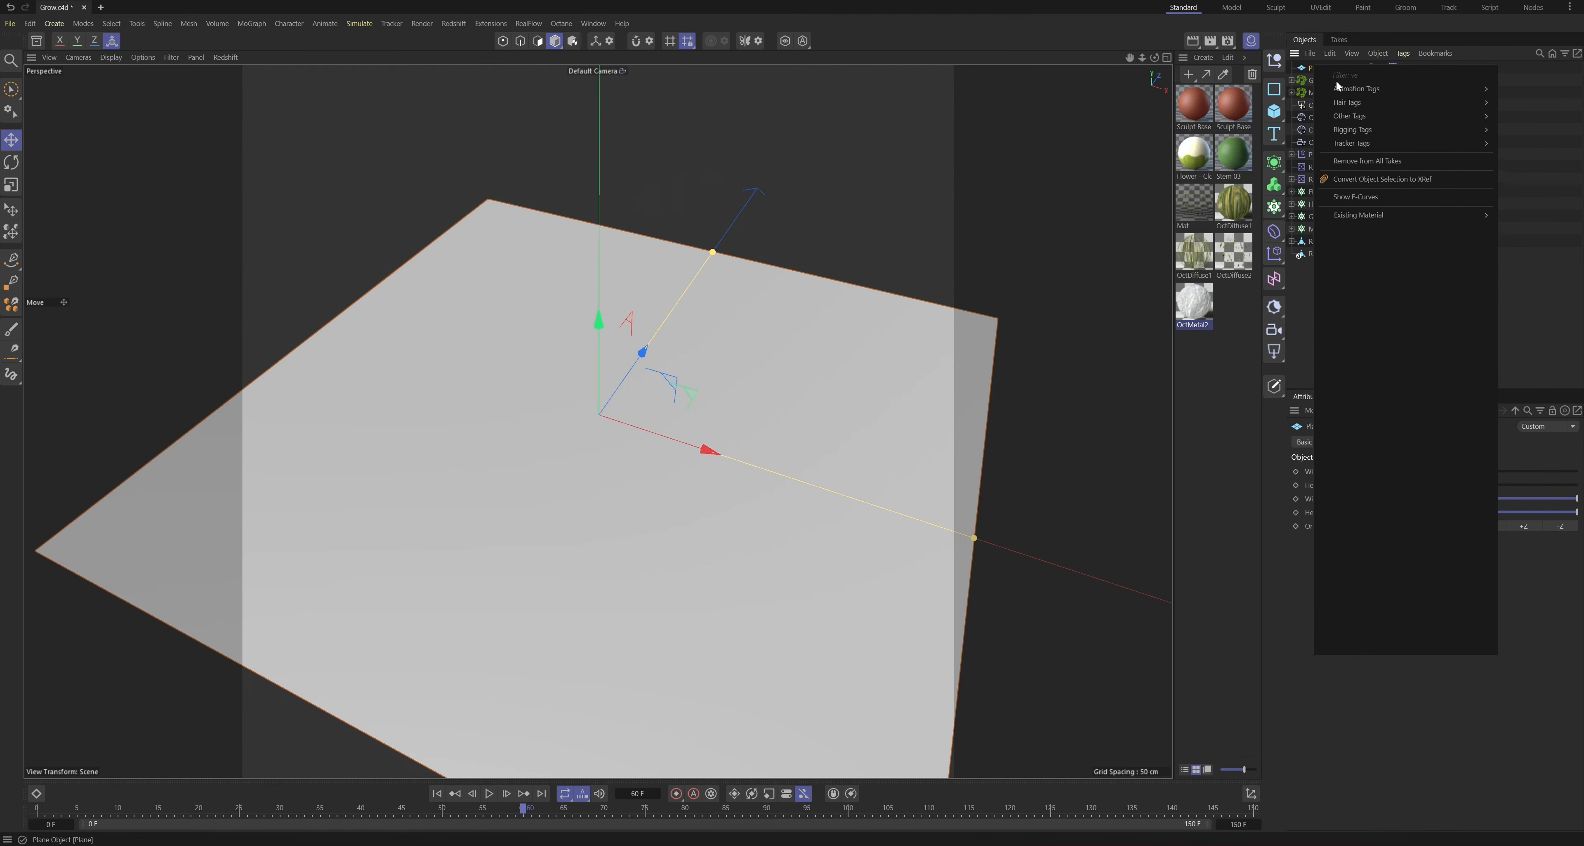
text(rte)
mouse_move(1405, 103)
click(1518, 119)
click(1387, 578)
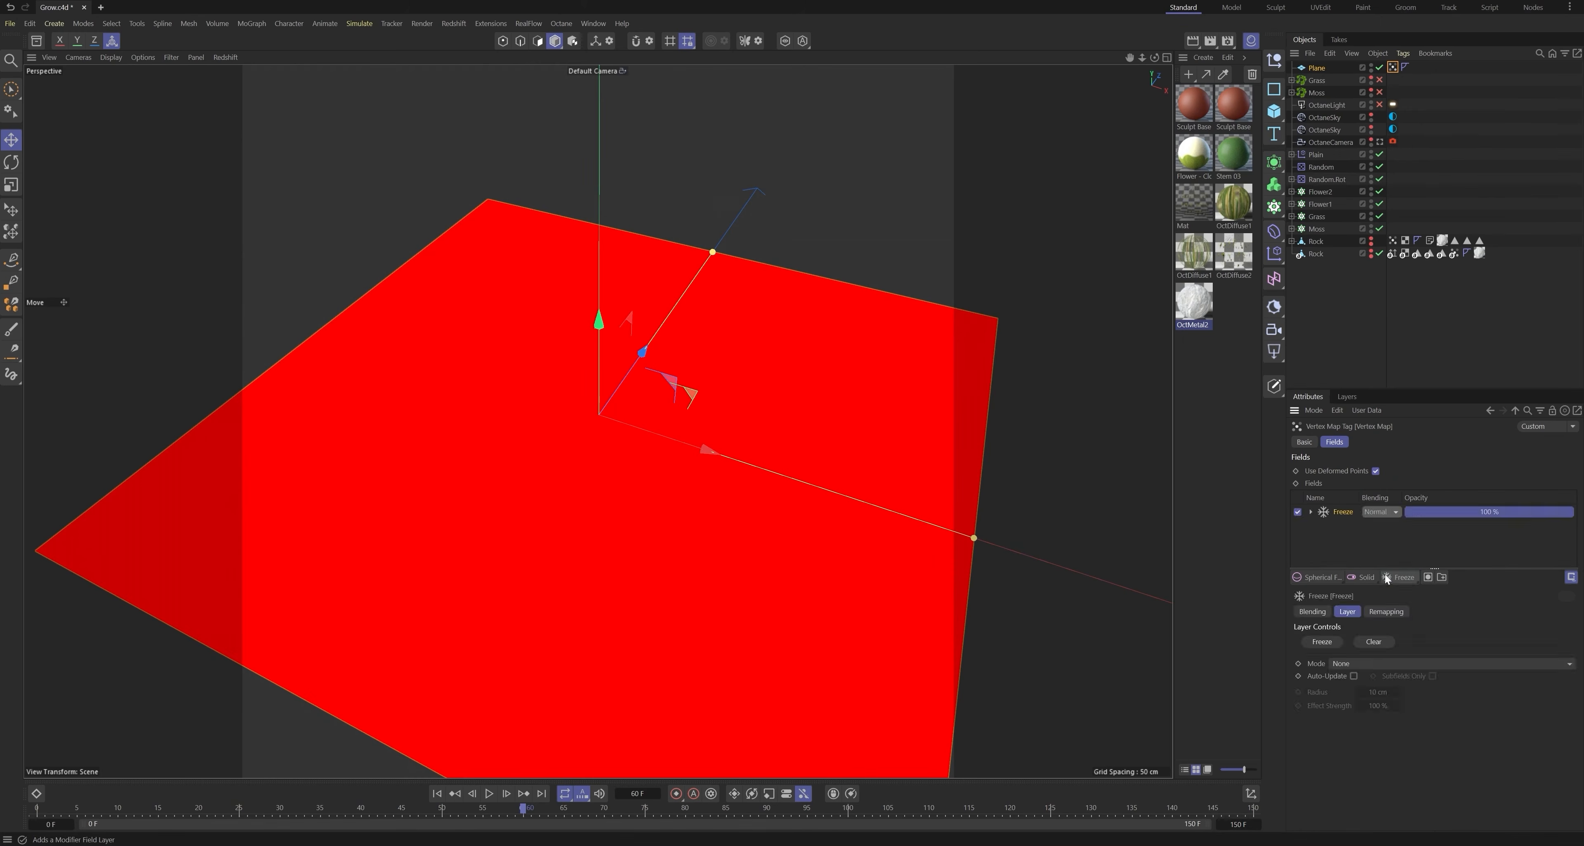
Step: Add two Spherical Fields to the plane's Vertex Map and shrink both to a size of about 24 cm
double_click(1323, 578)
click(1344, 83)
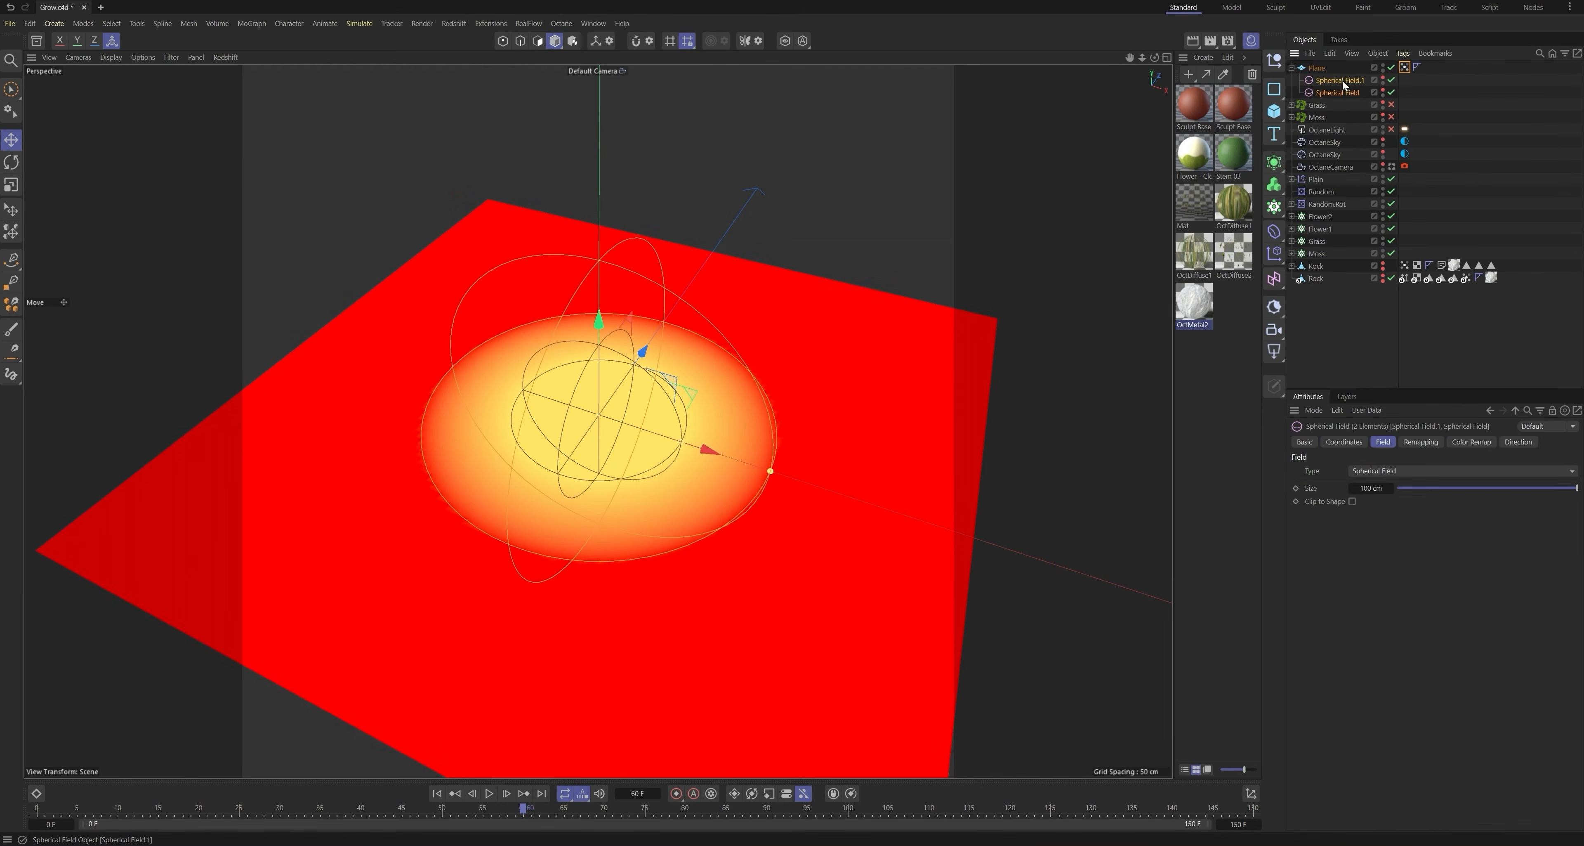
key(t)
drag(689, 405, 473, 417)
Step: Move Spherical Field about 194 cm along X to the plane's edge and Spherical Field.1 to the opposite edge
click(1326, 93)
key(e)
drag(673, 438, 1047, 570)
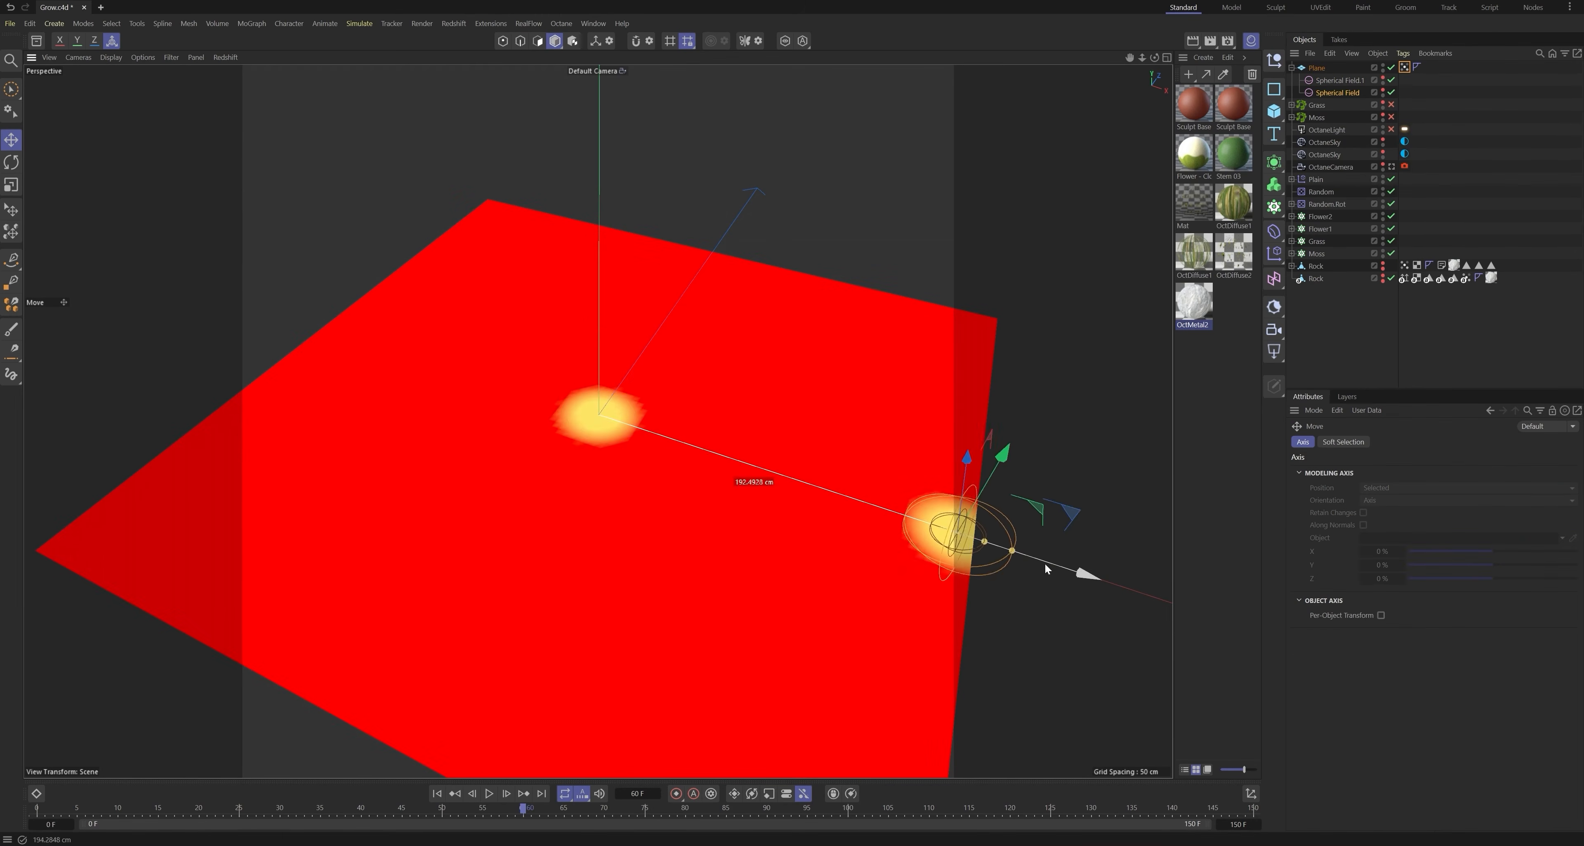
click(599, 415)
drag(707, 453, 427, 357)
Step: Set the Freeze layer of the plane's Vertex Map to Grow mode and play the growth from frame 0
click(1404, 69)
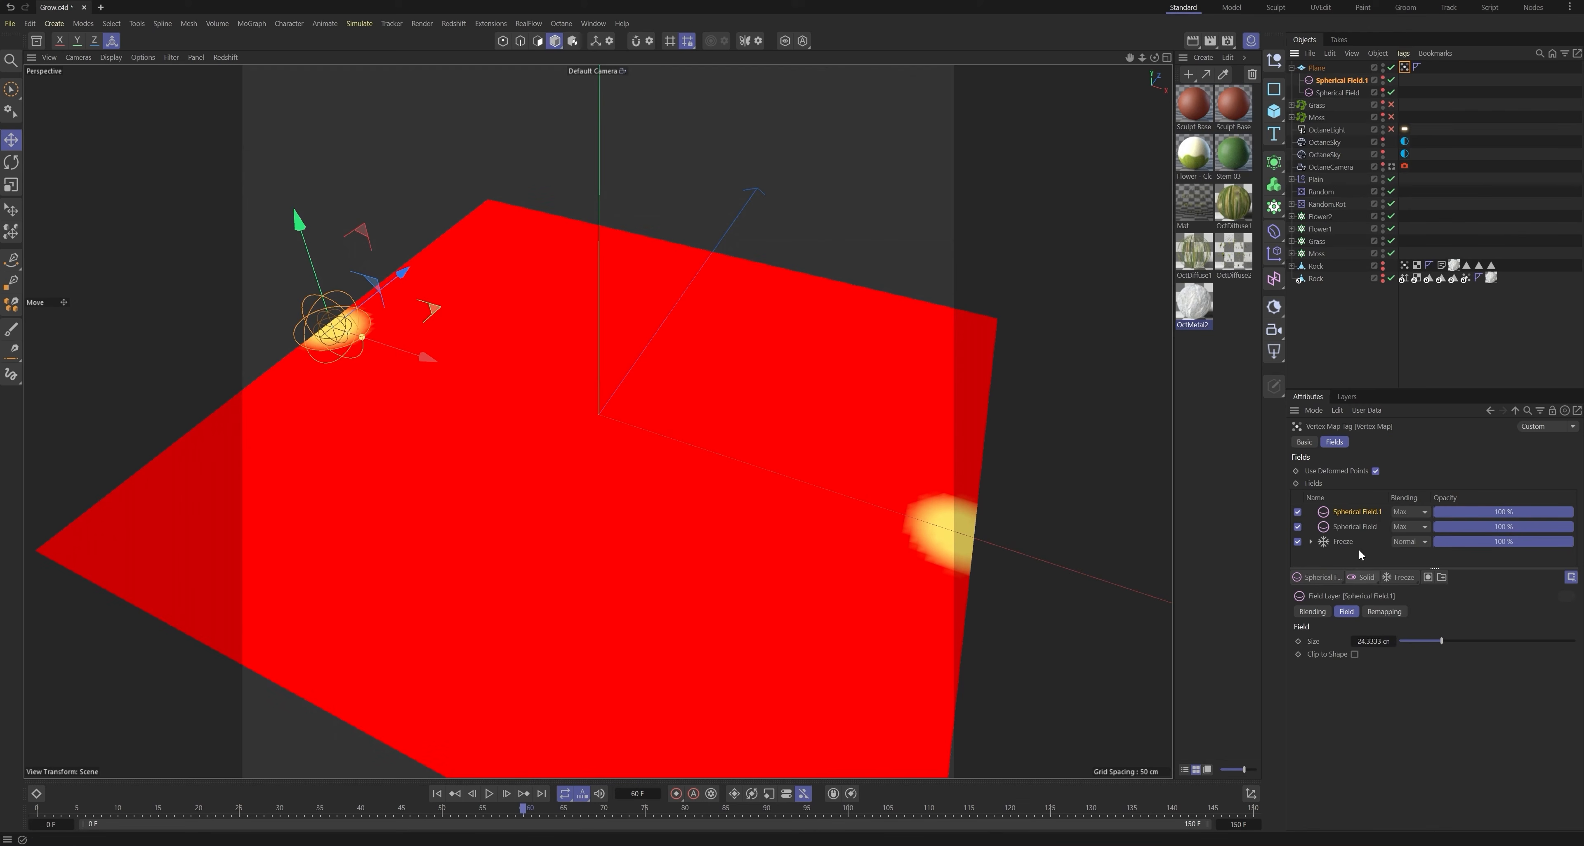
click(1344, 542)
click(1358, 663)
click(1356, 734)
click(437, 793)
click(488, 793)
click(490, 794)
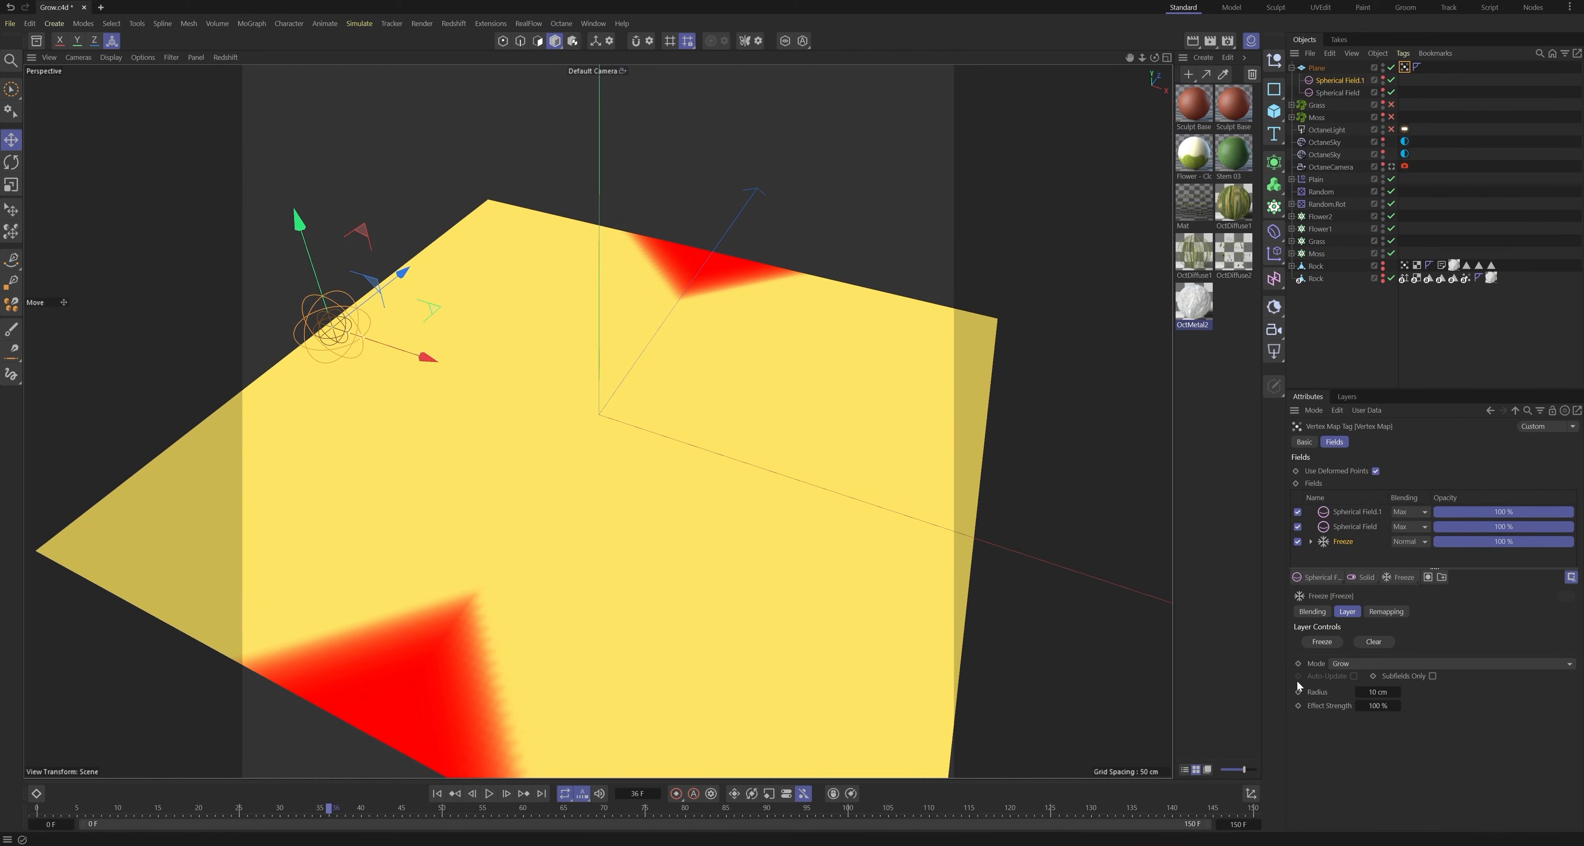
Step: Set the Freeze layer's radius to 5 cm and effect strength to 50 %, and replay the growth from frame 0
double_click(1377, 704)
text(50)
key(Return)
click(437, 793)
click(489, 794)
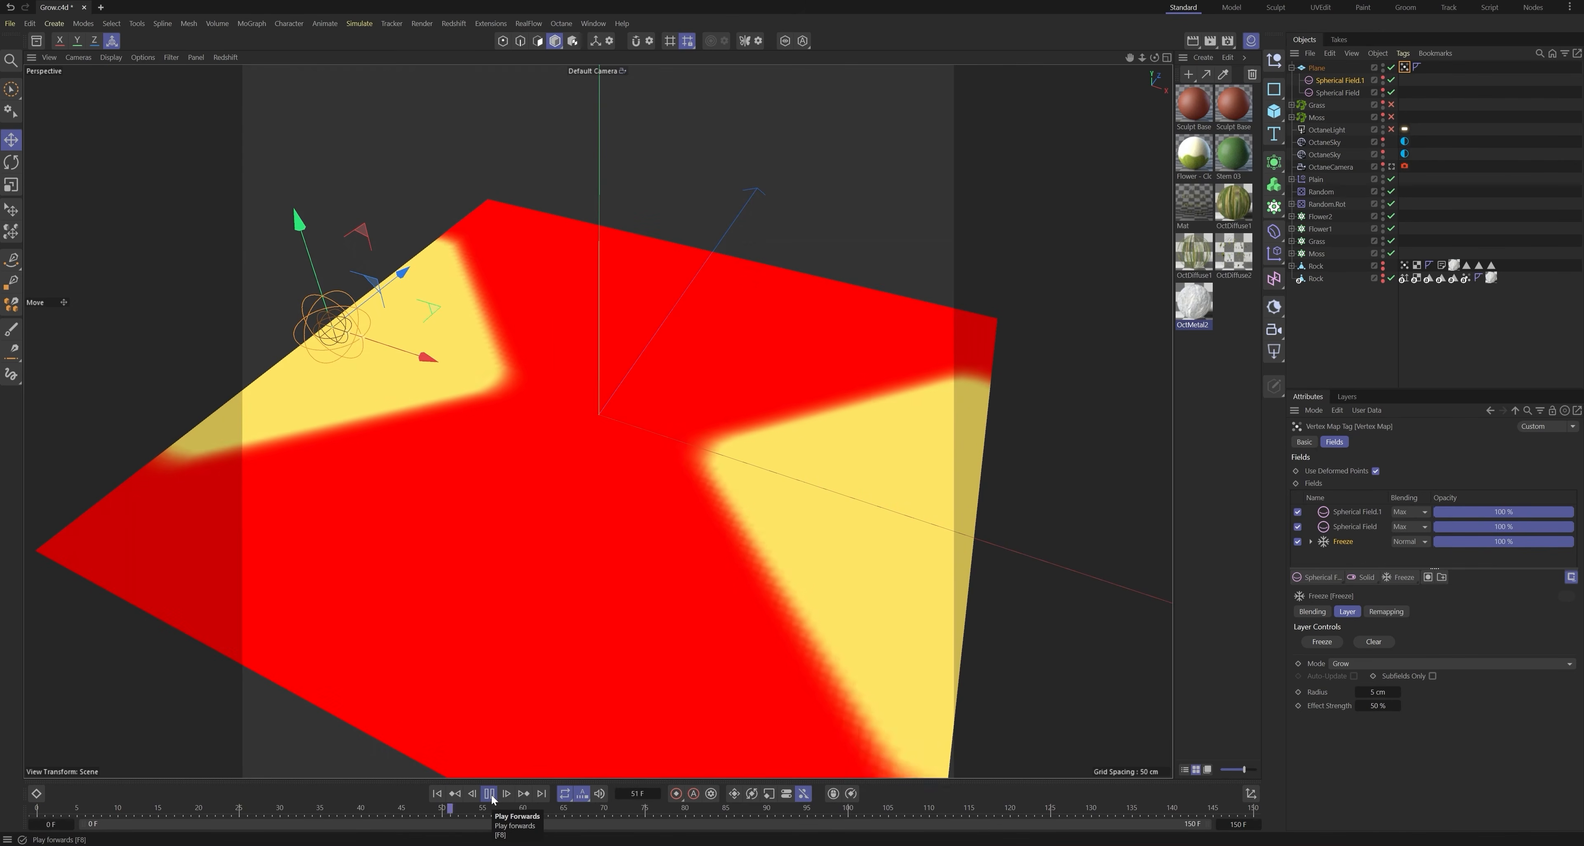
Step: Add a Shader Field with Overlay blending and a Noise shader to the plane's Vertex Map during playback, and stop it
click(1326, 576)
click(1386, 639)
click(1410, 512)
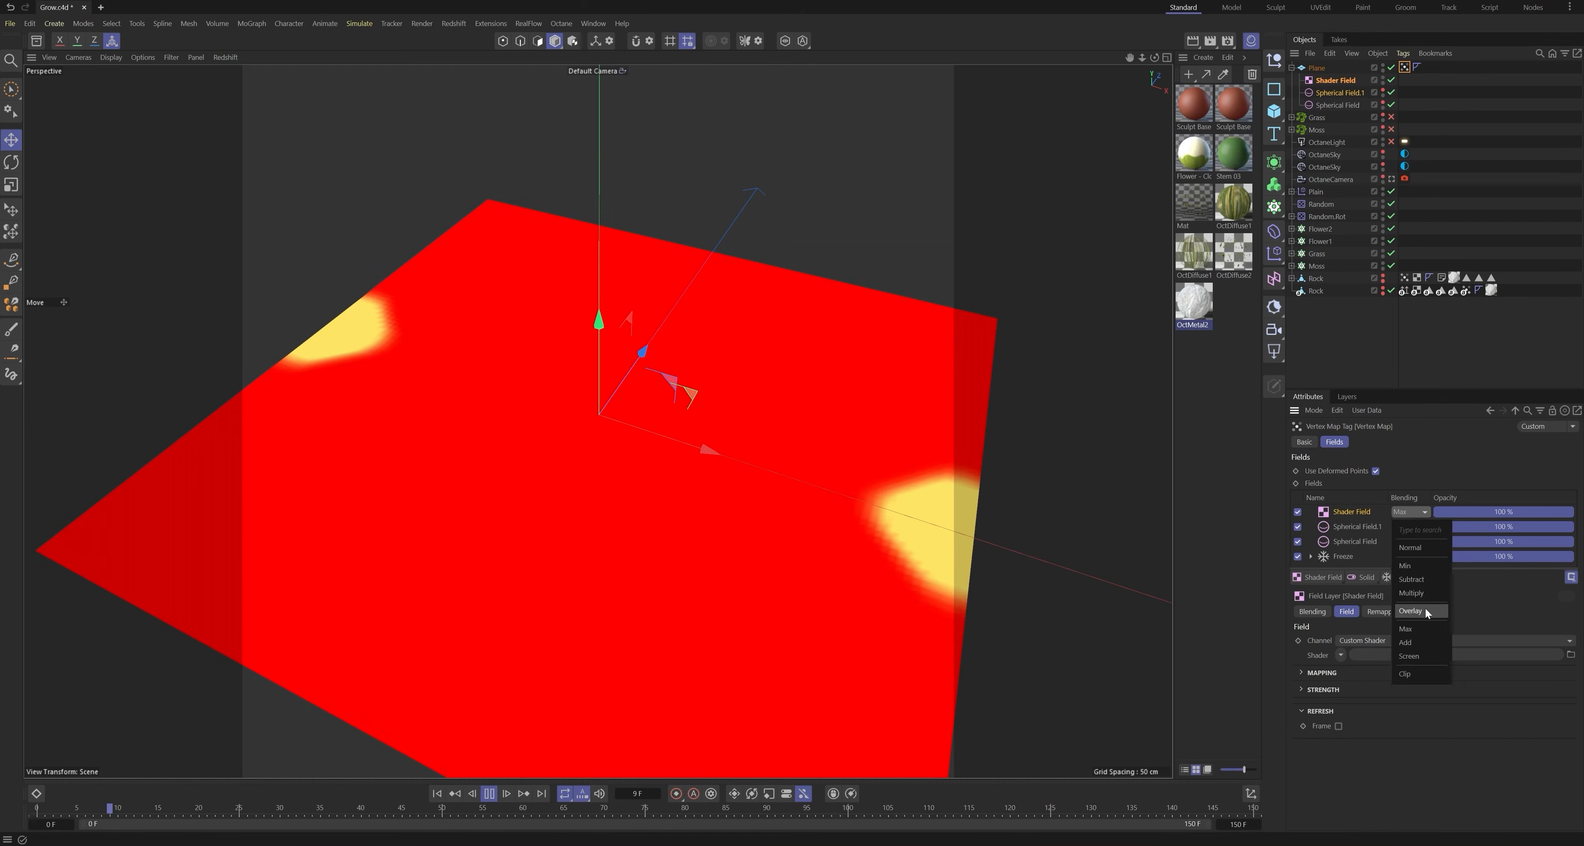
click(1425, 610)
click(1342, 655)
click(1351, 450)
click(1368, 666)
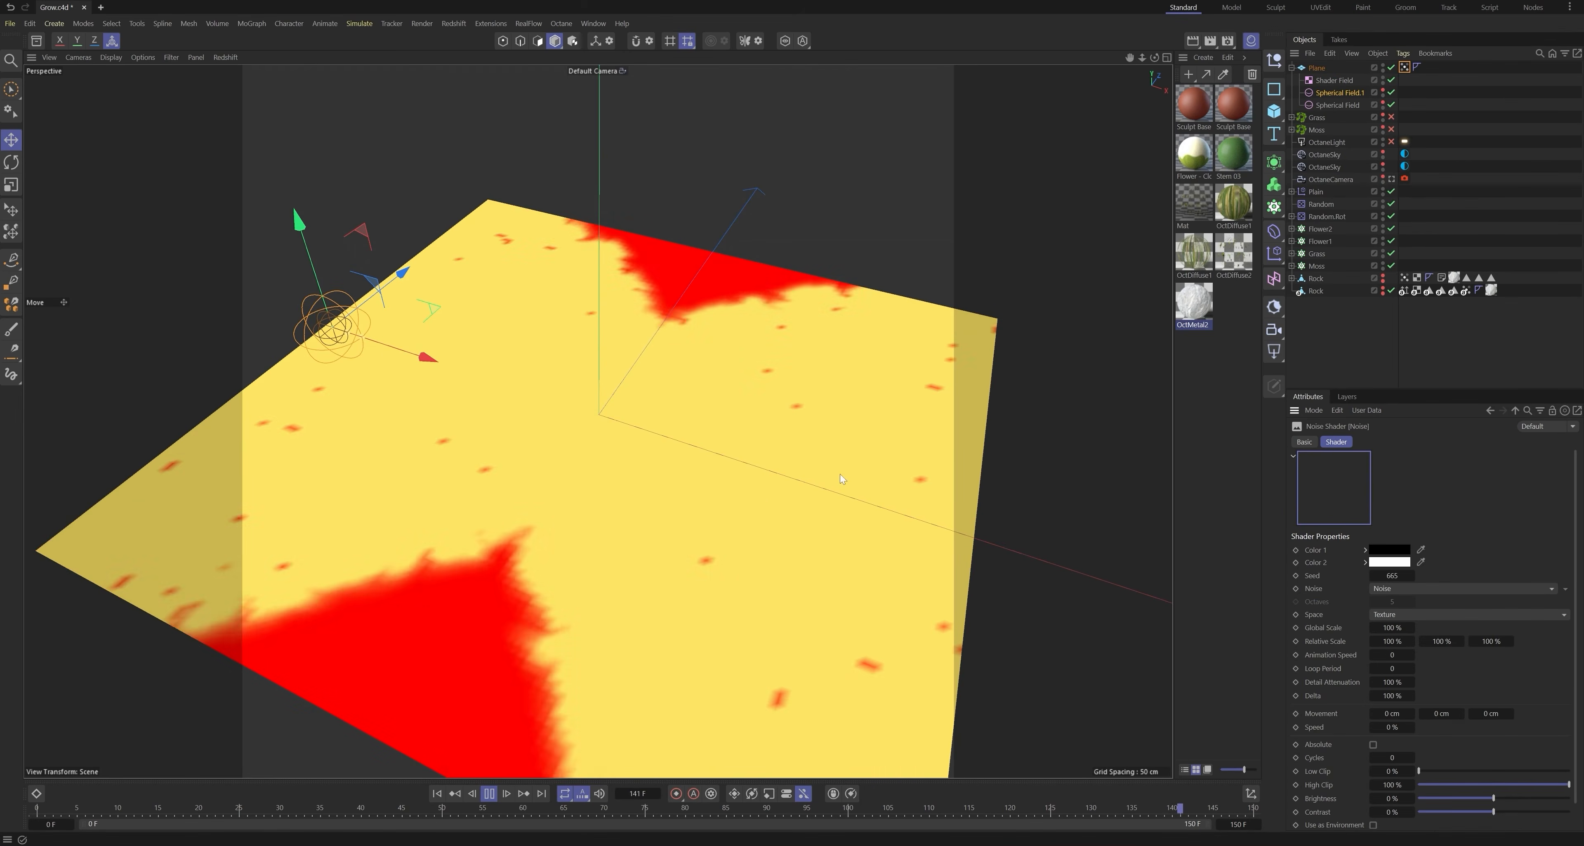
key(F8)
Step: Set the plane's width and height segments to 500 and play the vertex map growth from frame 0
click(1317, 69)
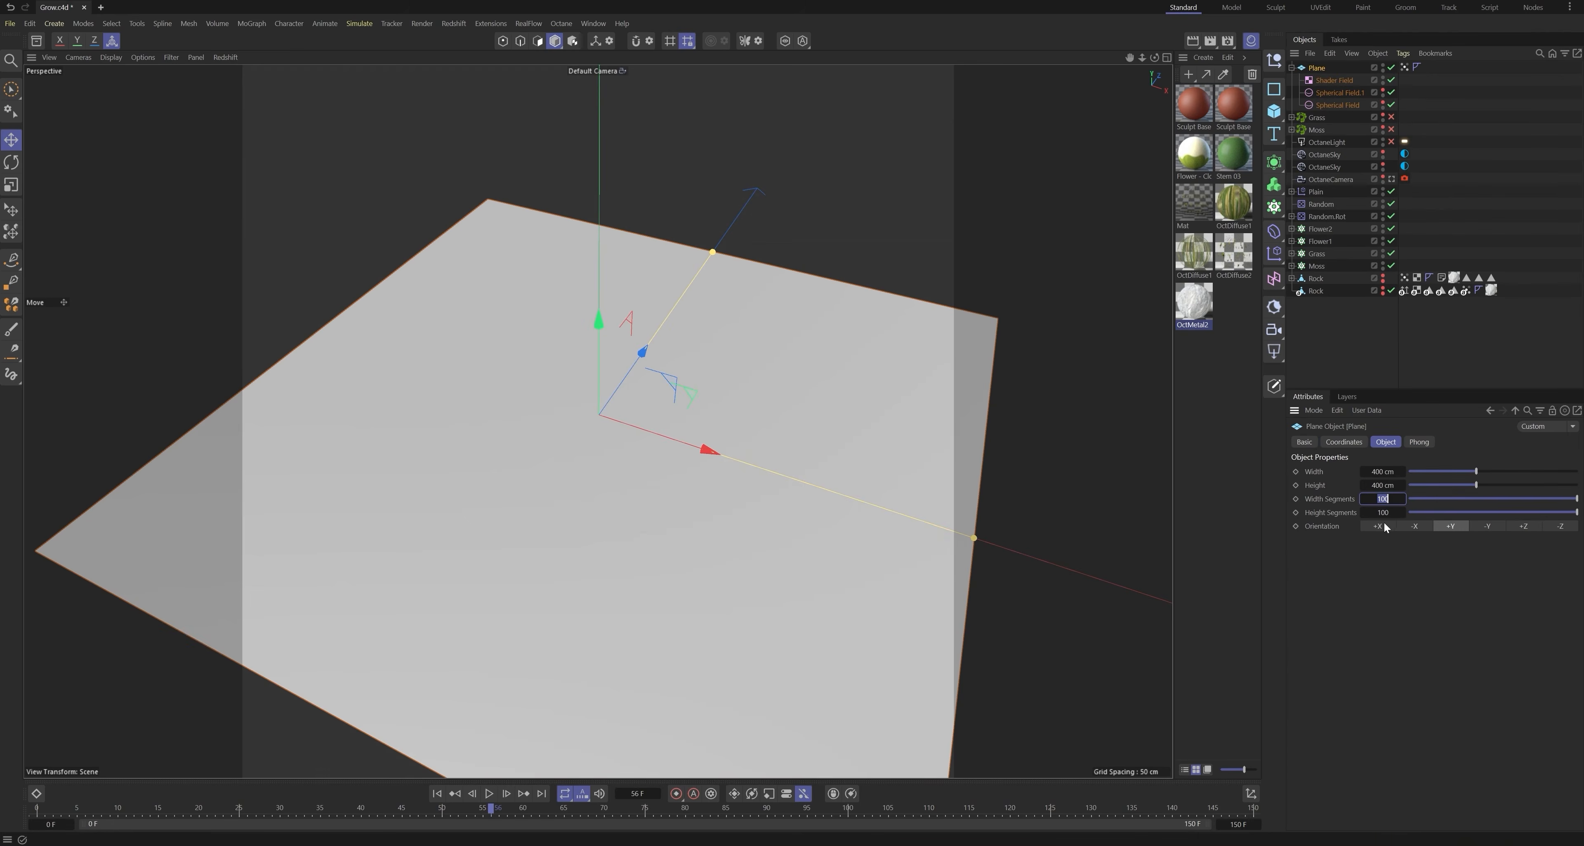
click(437, 794)
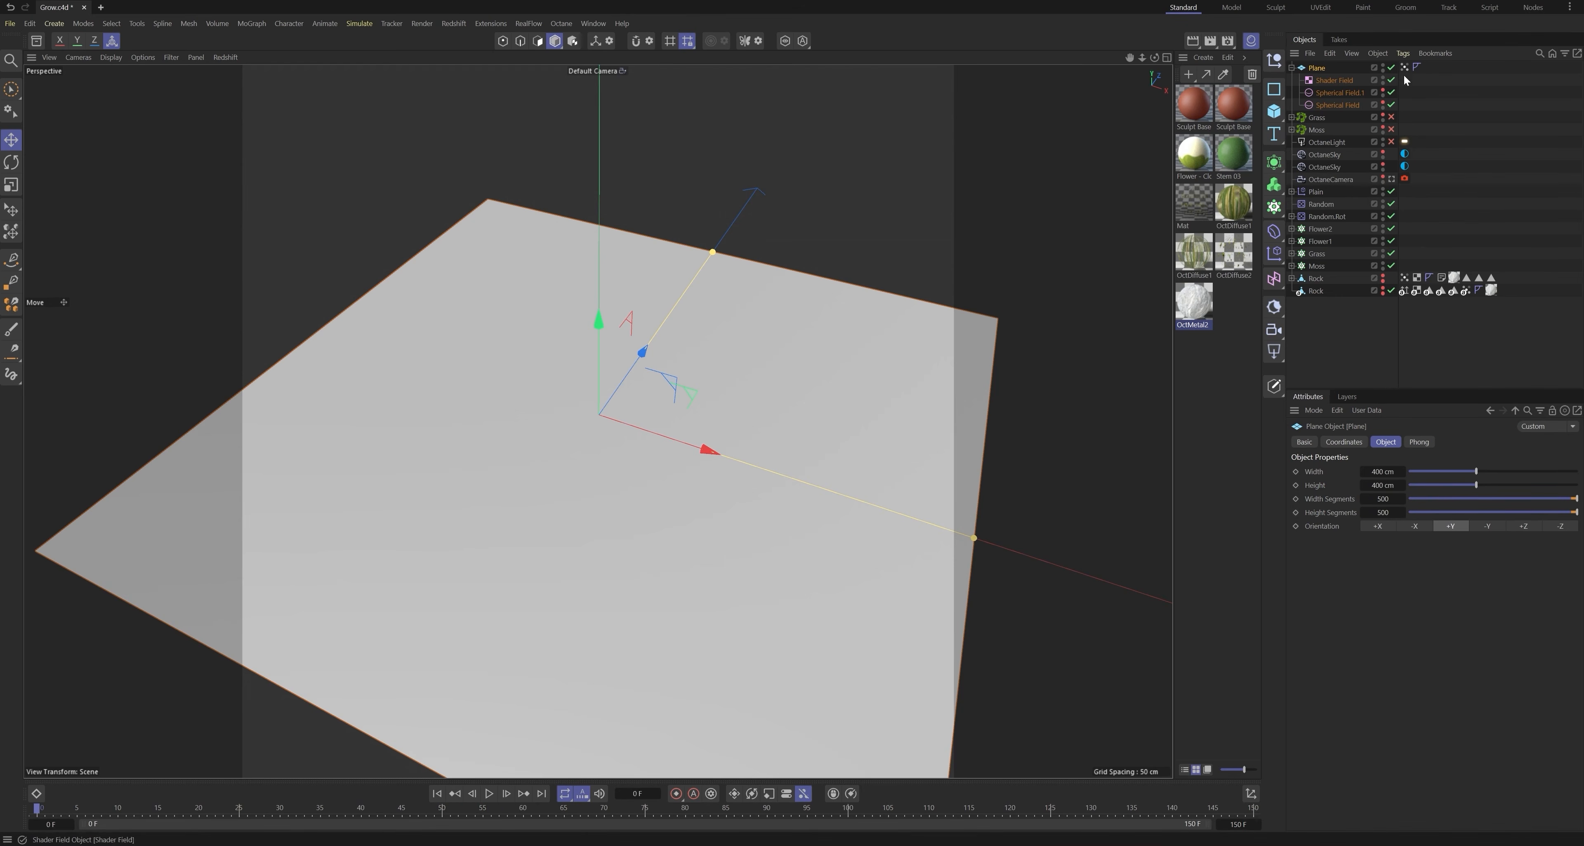
click(1404, 68)
key(F8)
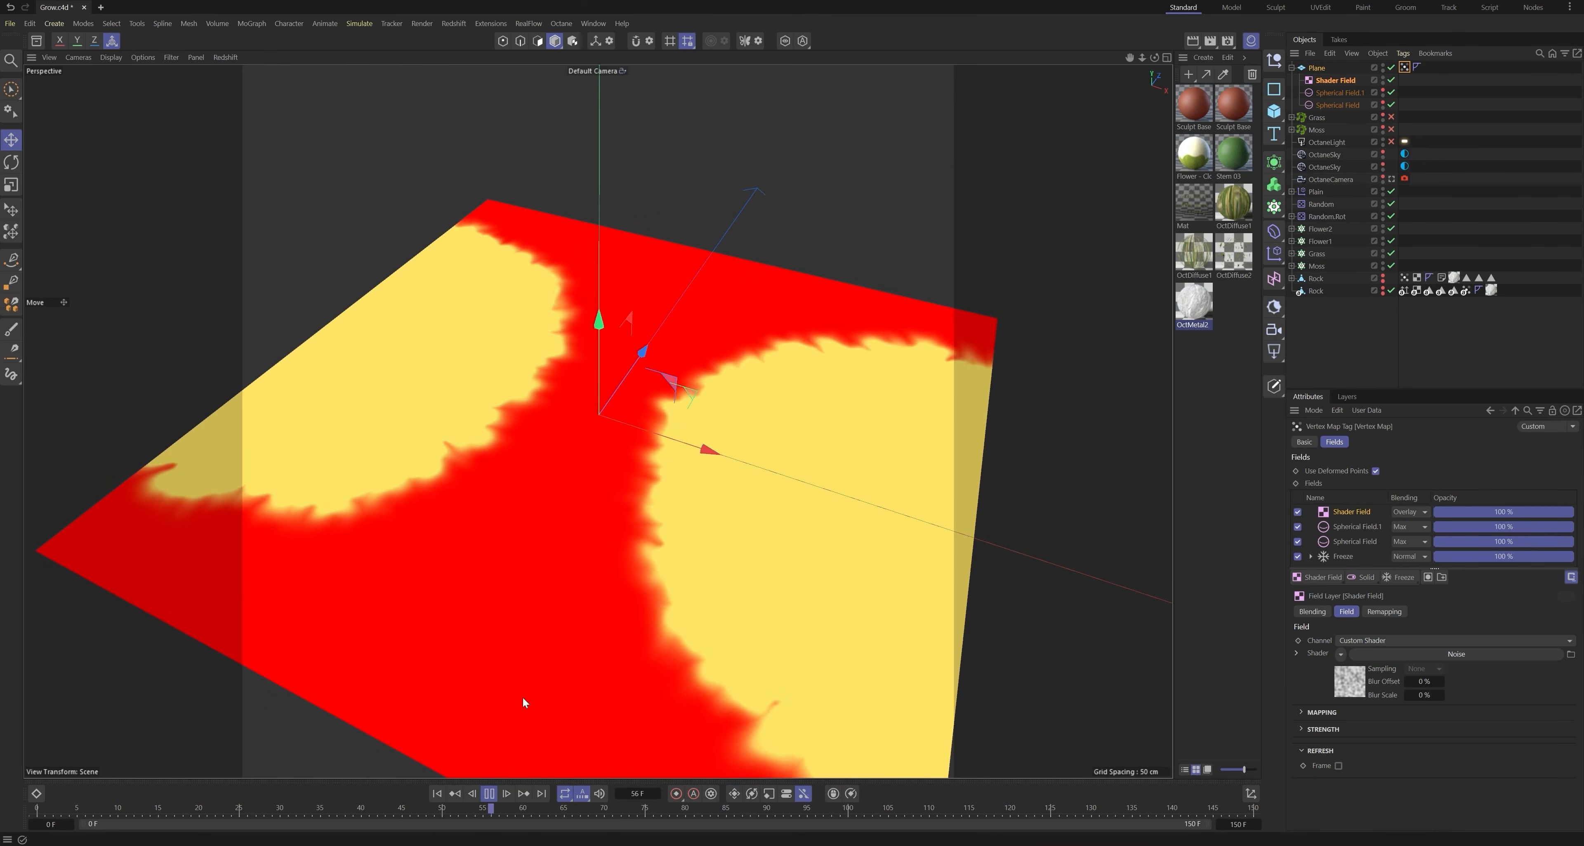
key(F8)
Step: Set the plane's width and height segments to 200 and replay the vertex map growth from frame 0
click(1322, 68)
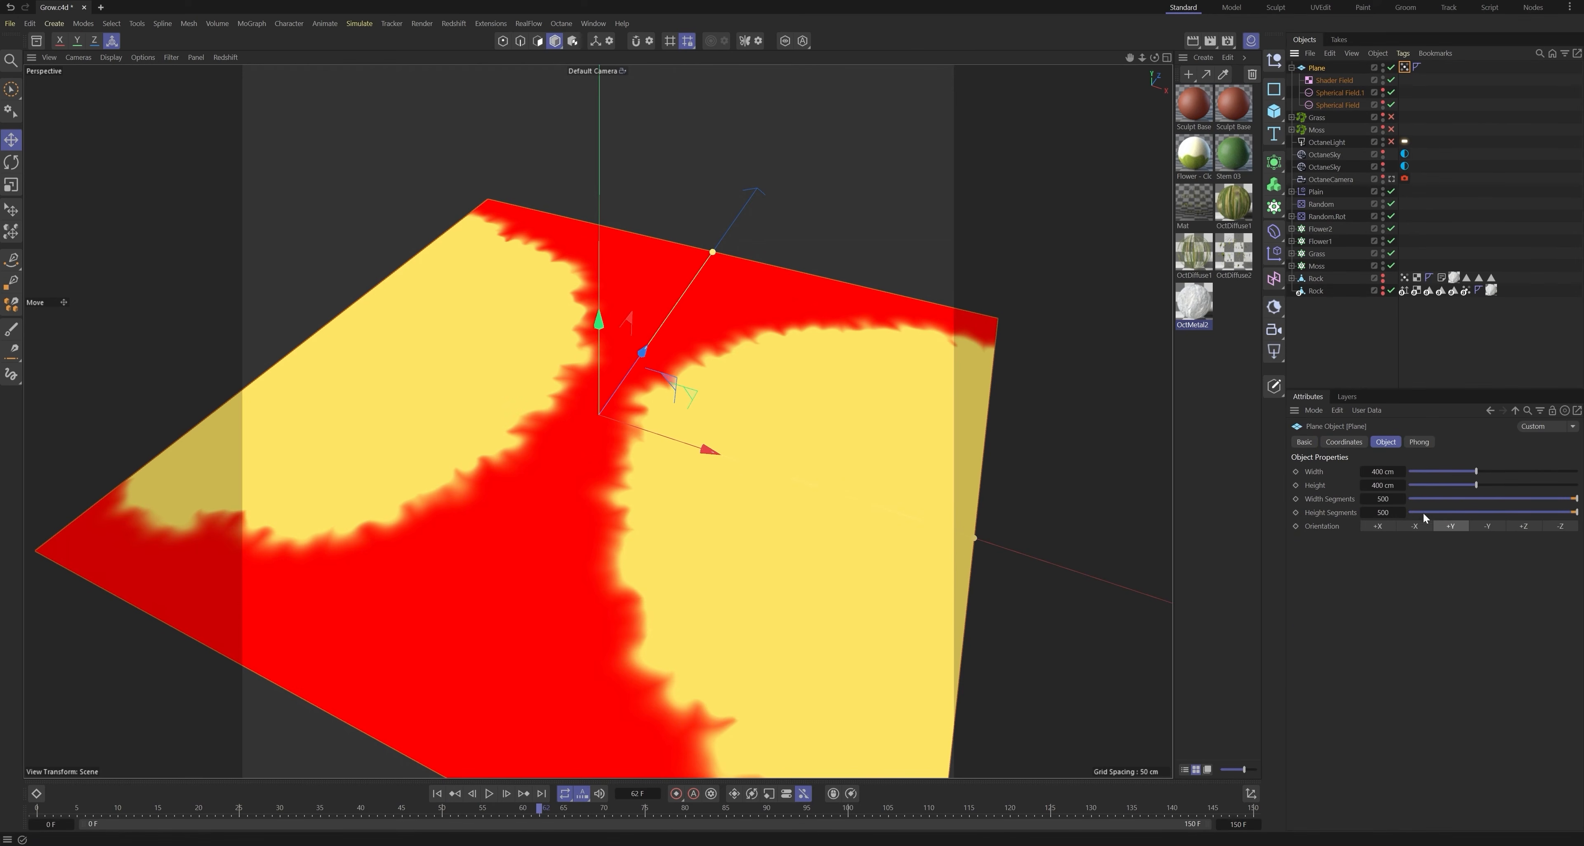
text(200)
key(Tab)
text(200)
key(Return)
click(438, 793)
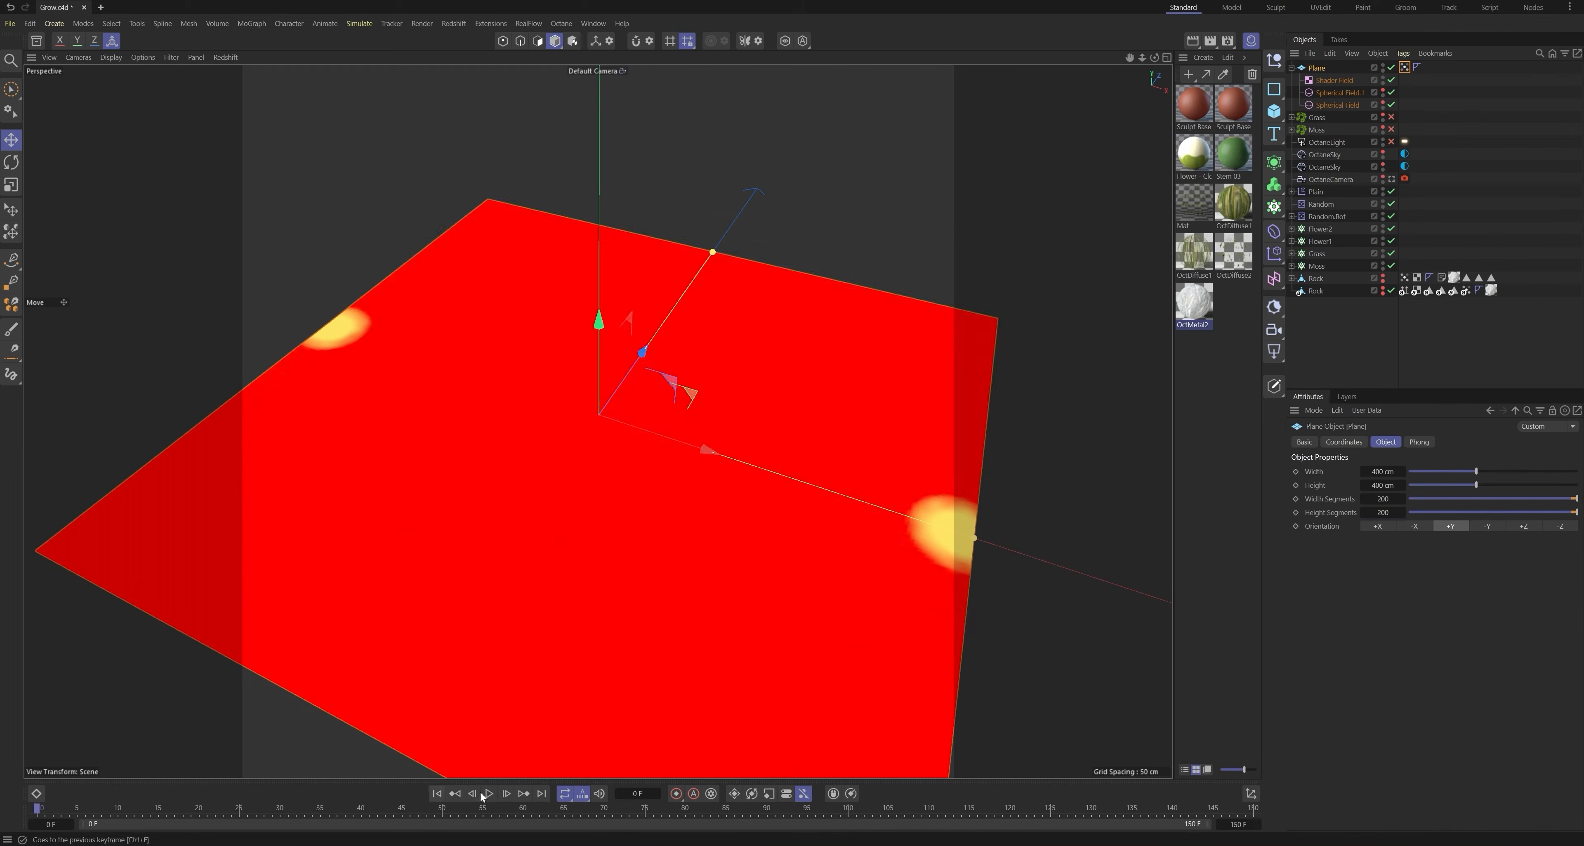
click(488, 793)
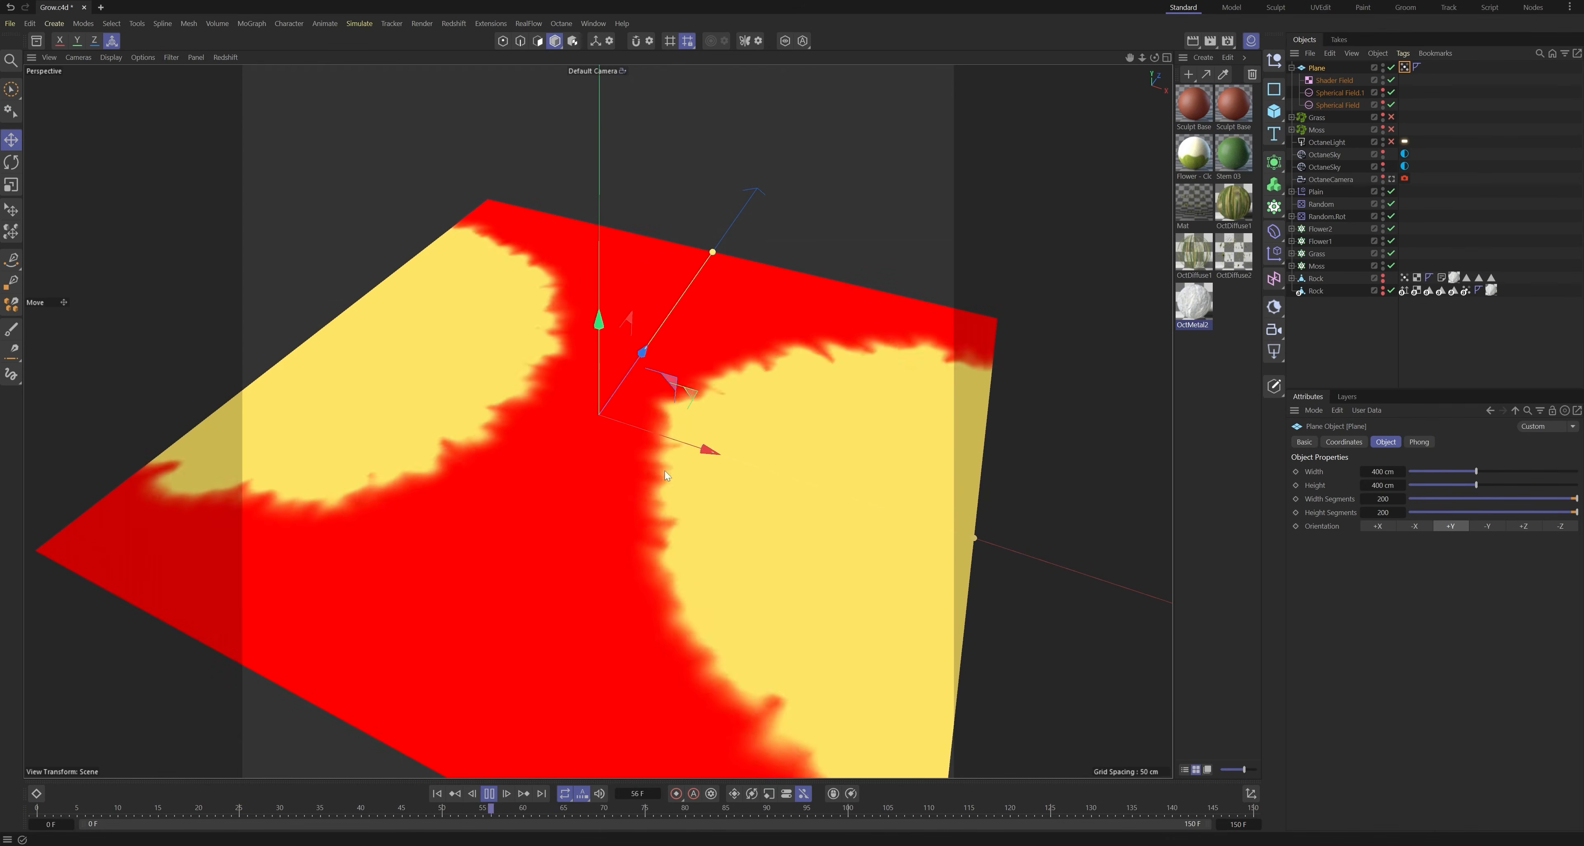
click(488, 793)
scroll(613, 471, up, 3)
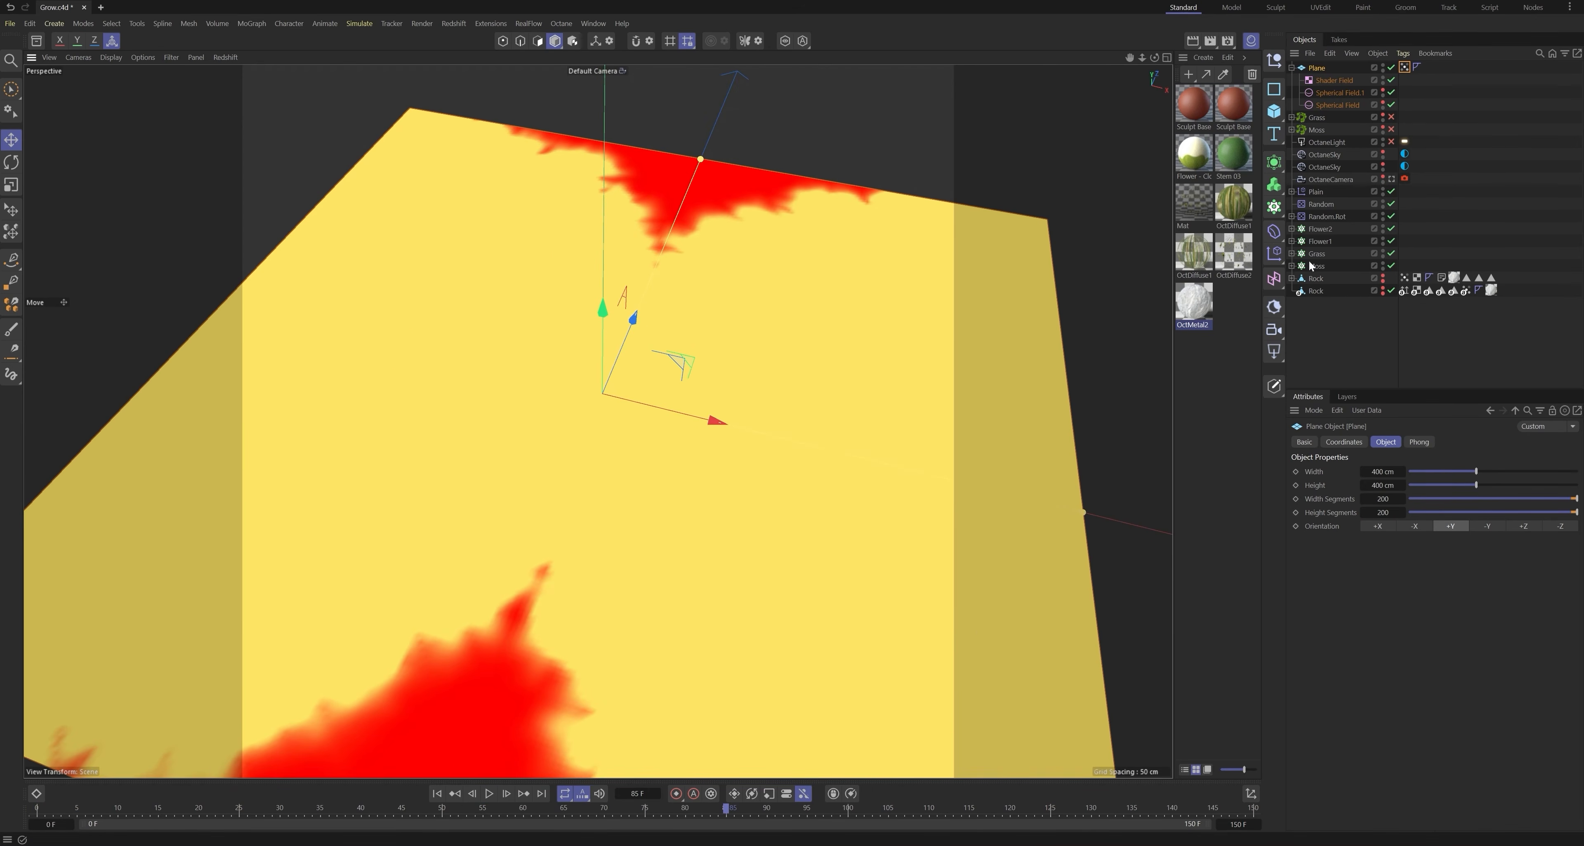
Step: Set Plane as the distribution object of the Flower2, Flower1, Grass and Moss cloners
click(1405, 68)
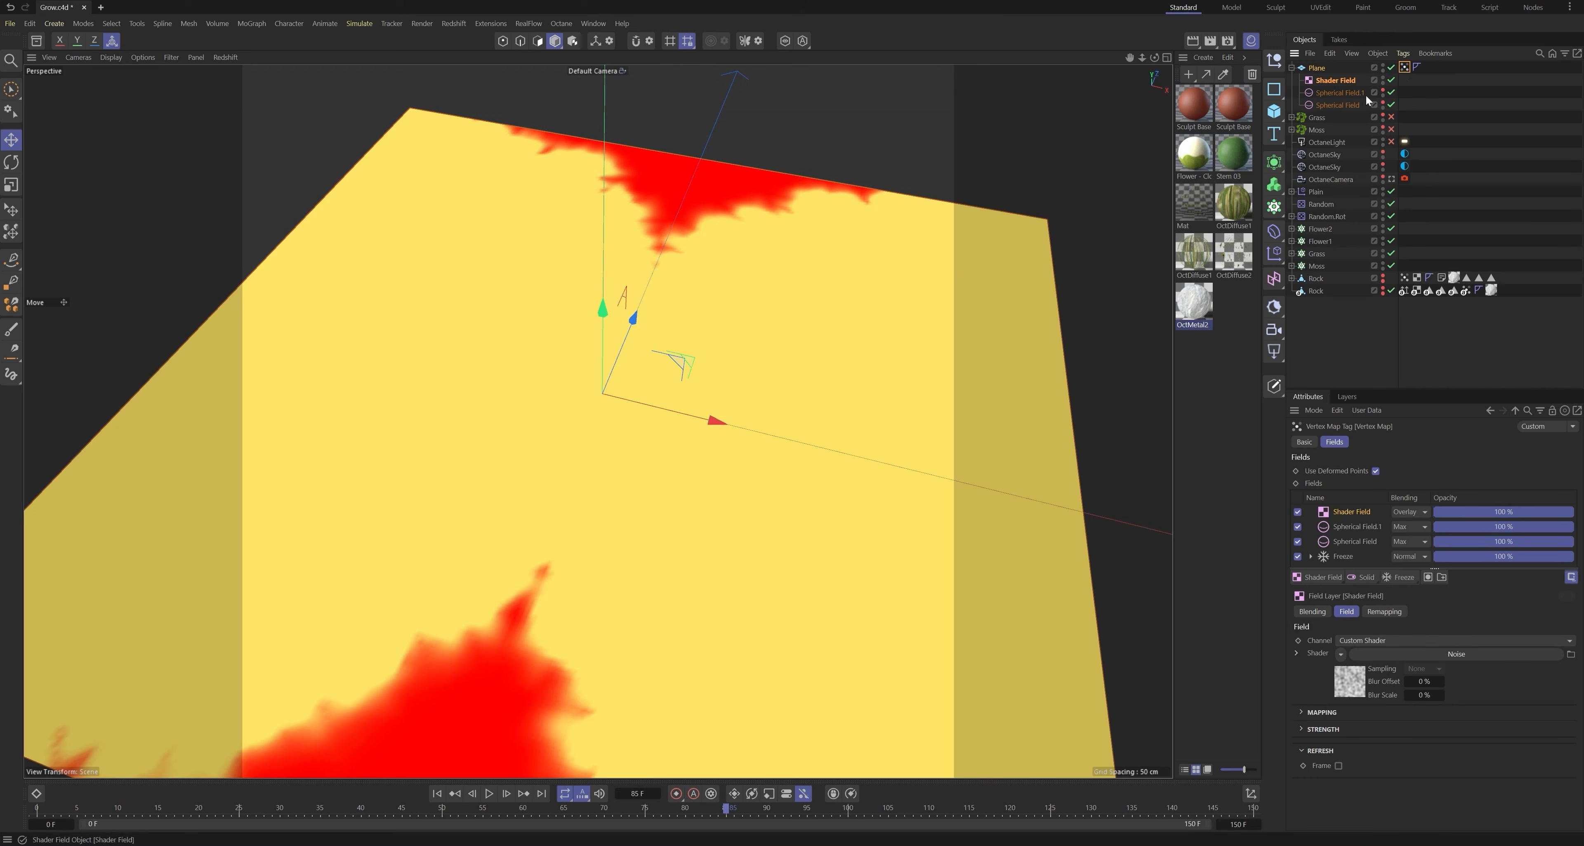
click(1320, 229)
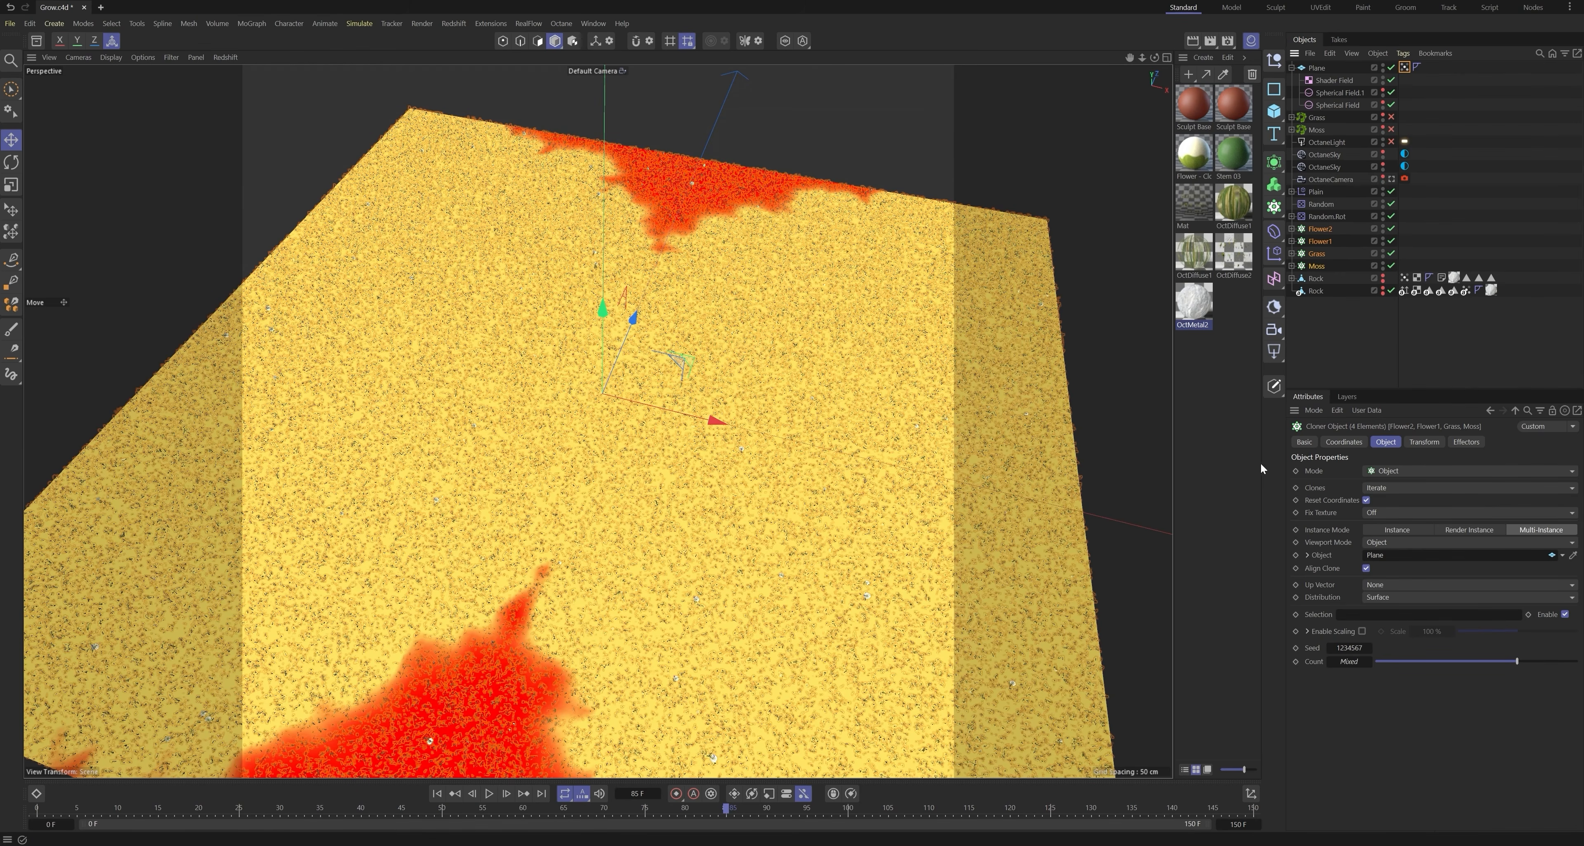
scroll(677, 516, up, 8)
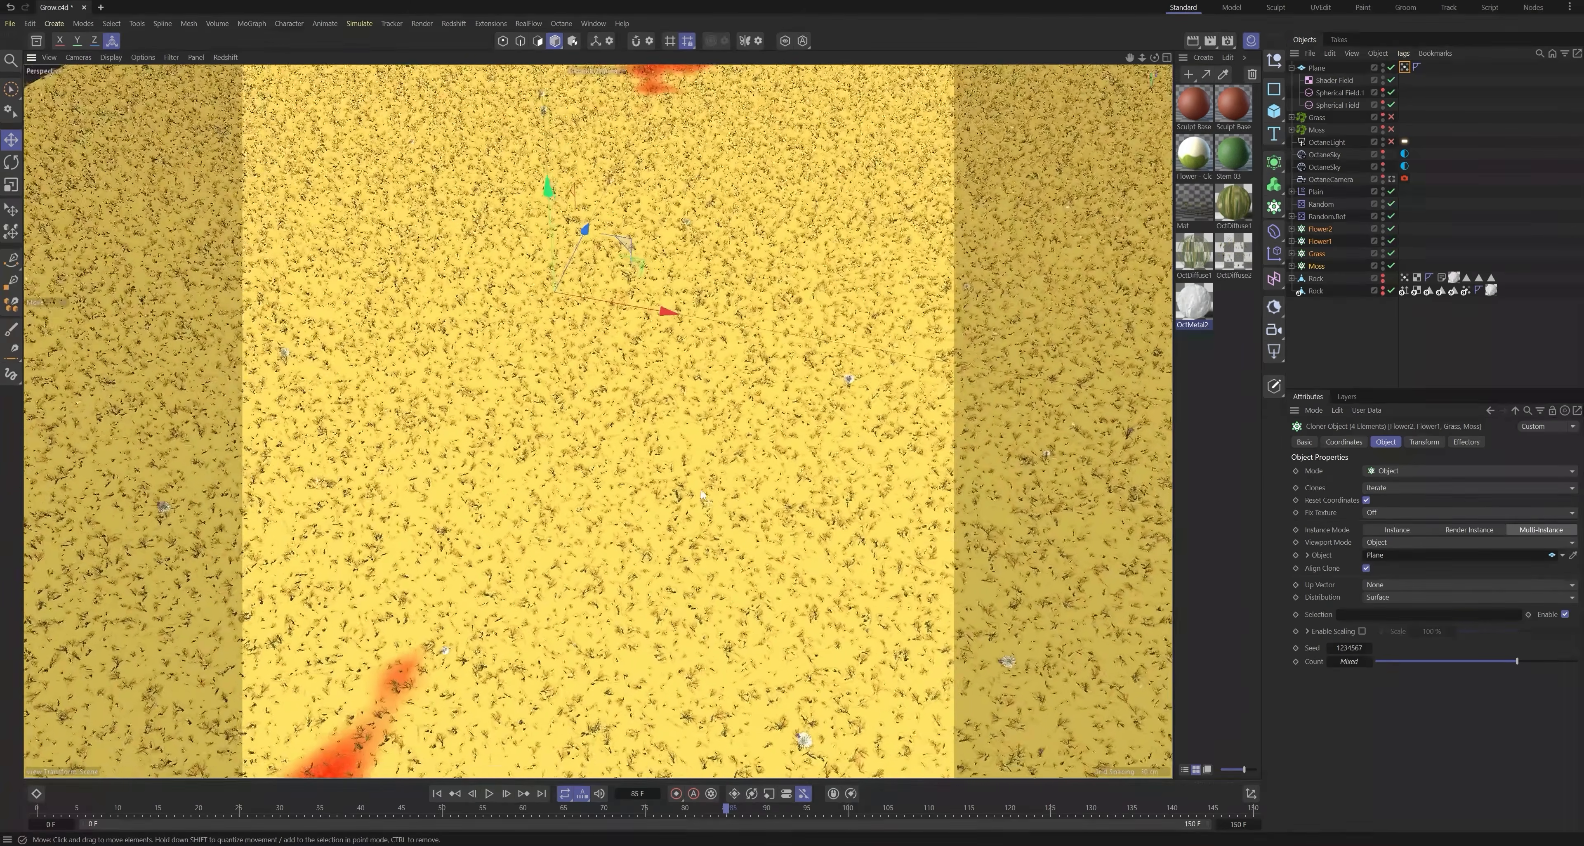
alt+drag(701, 489, 713, 450)
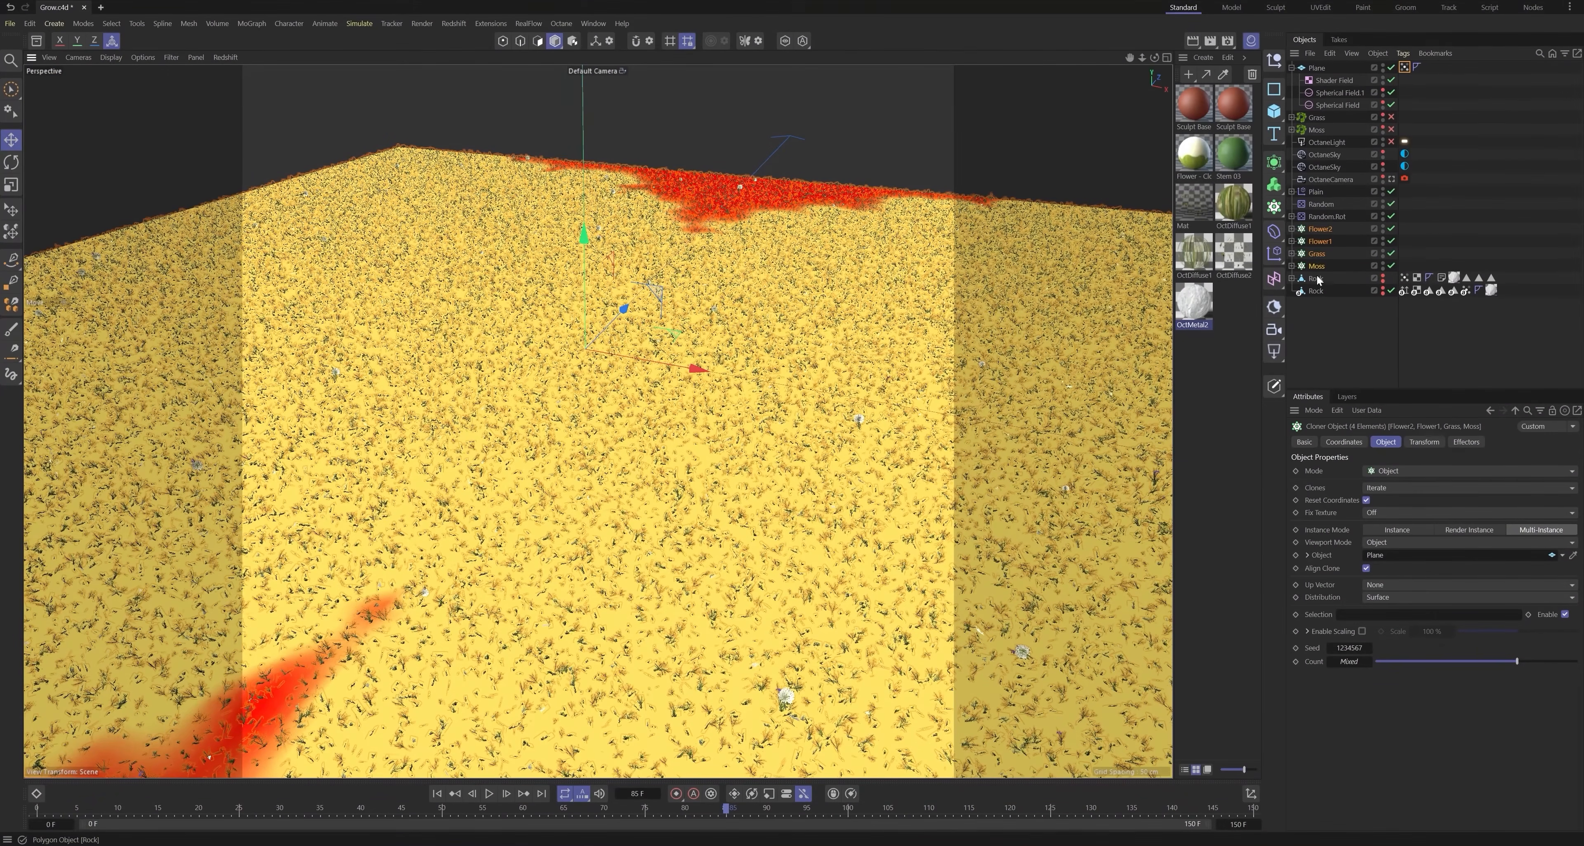
Step: Expand the flower, grass and moss cloners and rescale Plane.9 through Plane.4 inside the Moss cloner
click(1292, 229)
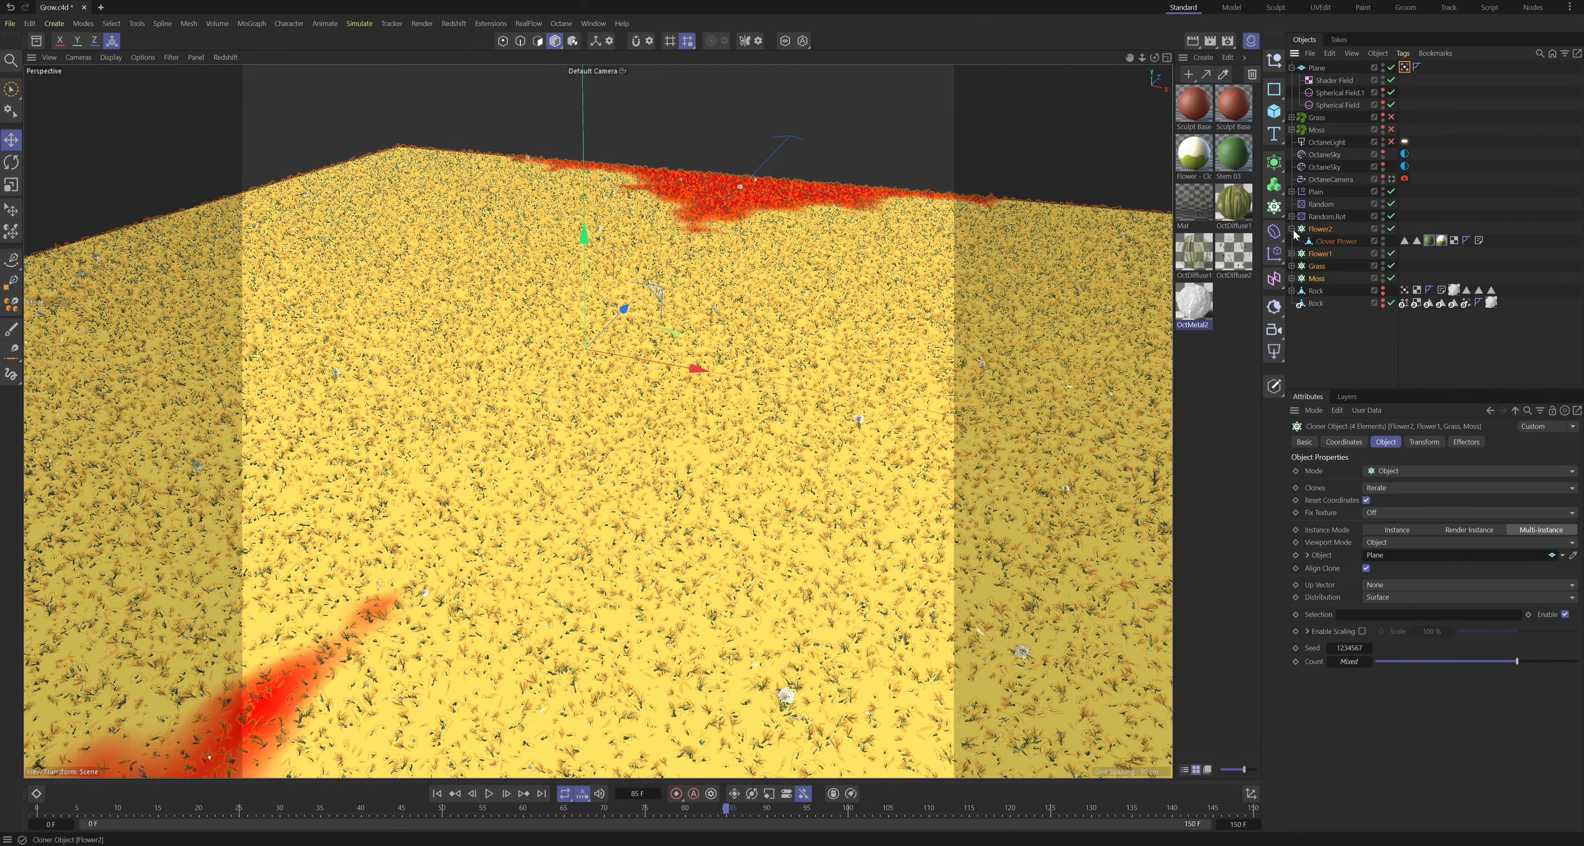
click(1292, 253)
click(1292, 278)
click(1292, 303)
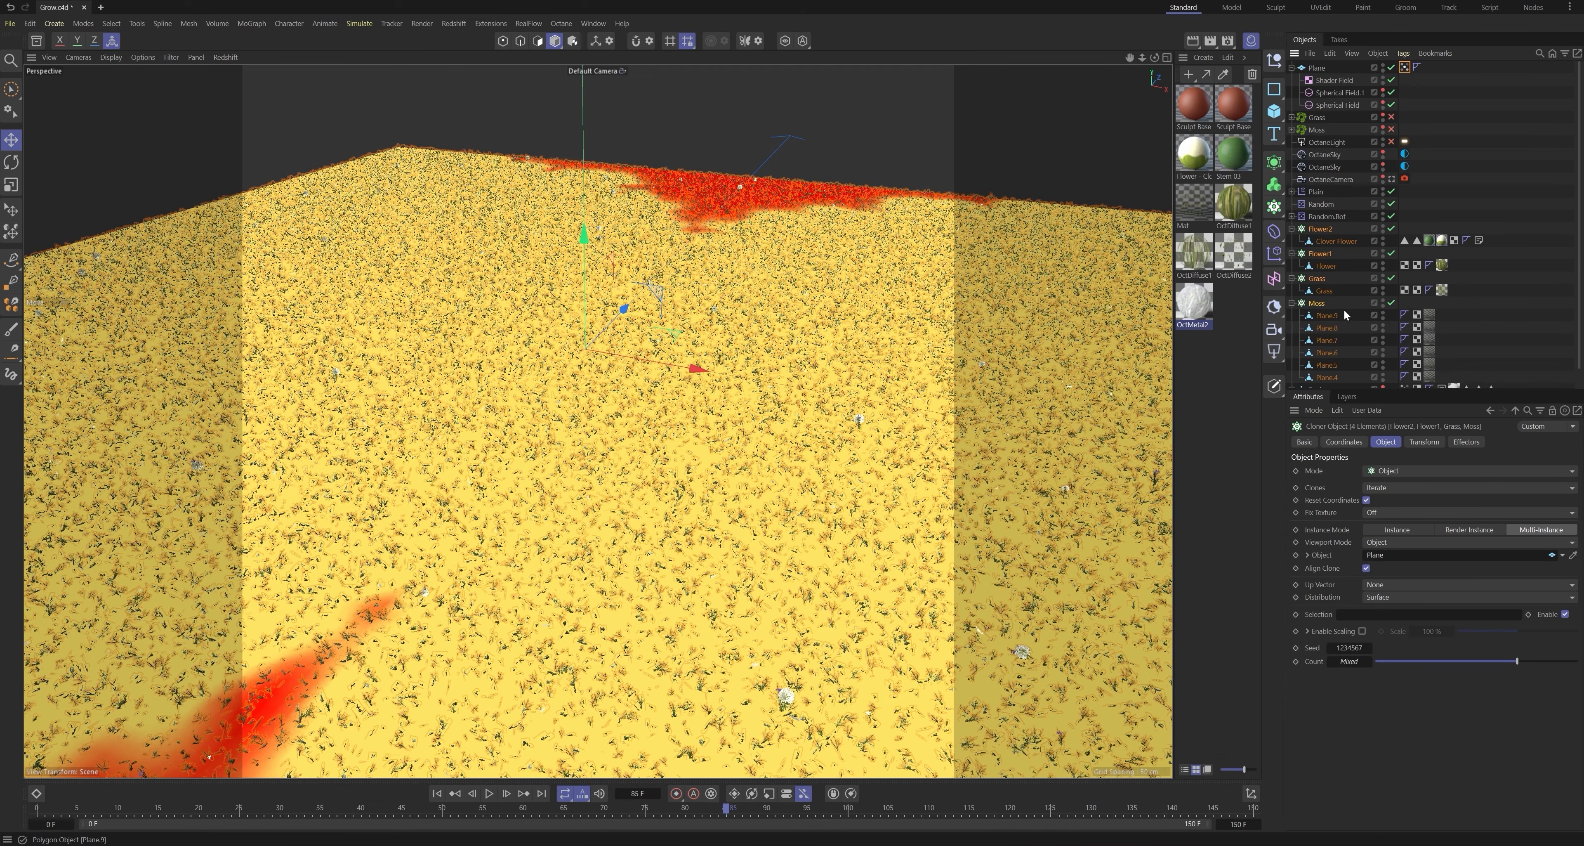
scroll(1344, 313, down, 1)
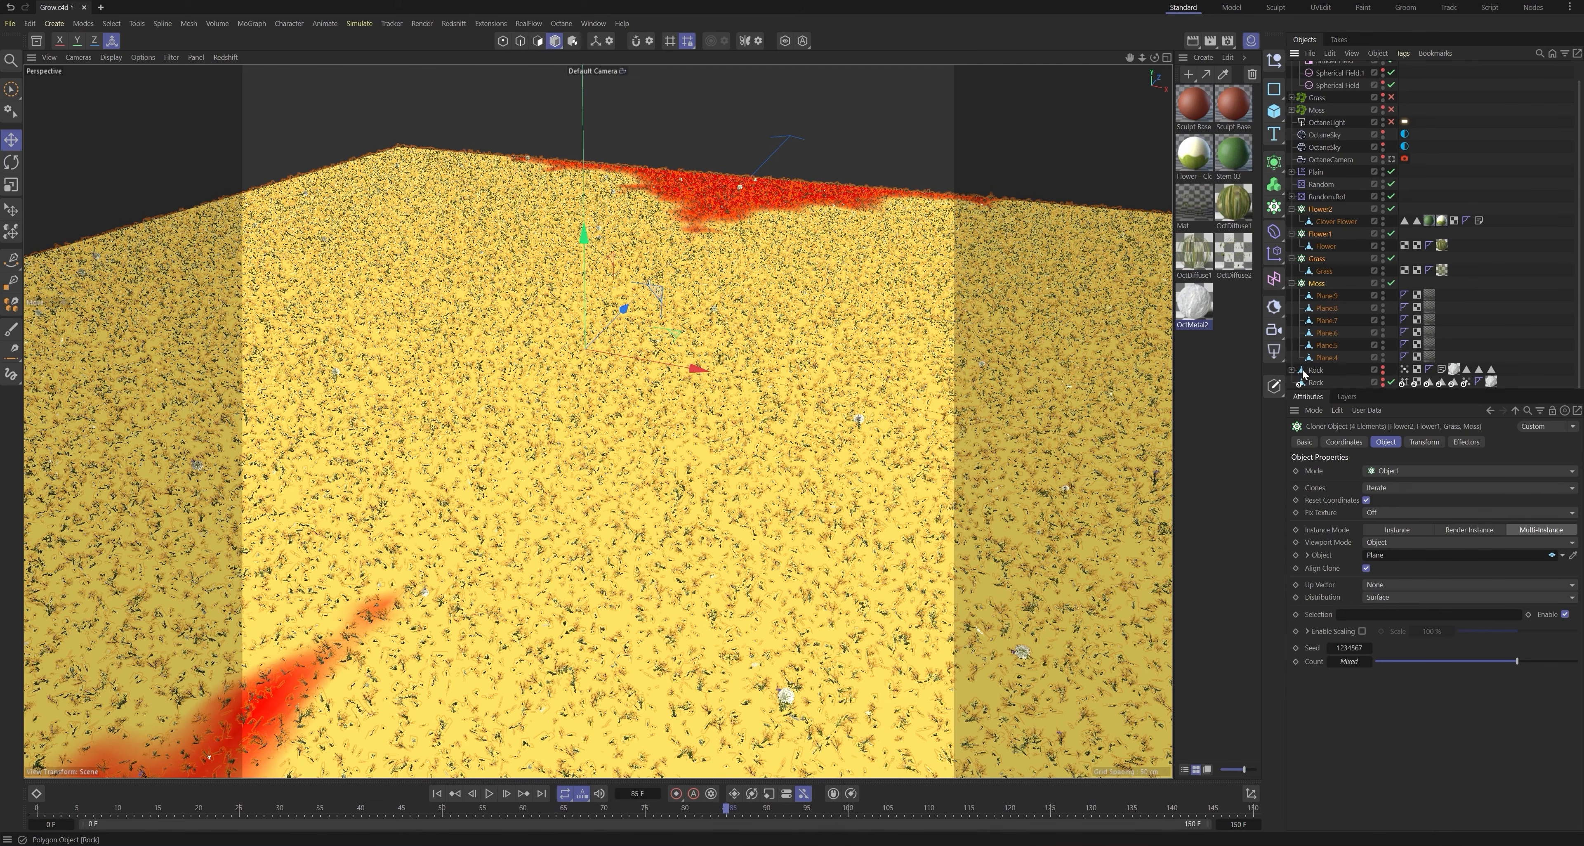
click(1324, 357)
shift+click(1328, 297)
key(t)
mouse_move(818, 393)
mouse_down()
mouse_move(950, 393)
mouse_move(806, 366)
mouse_up()
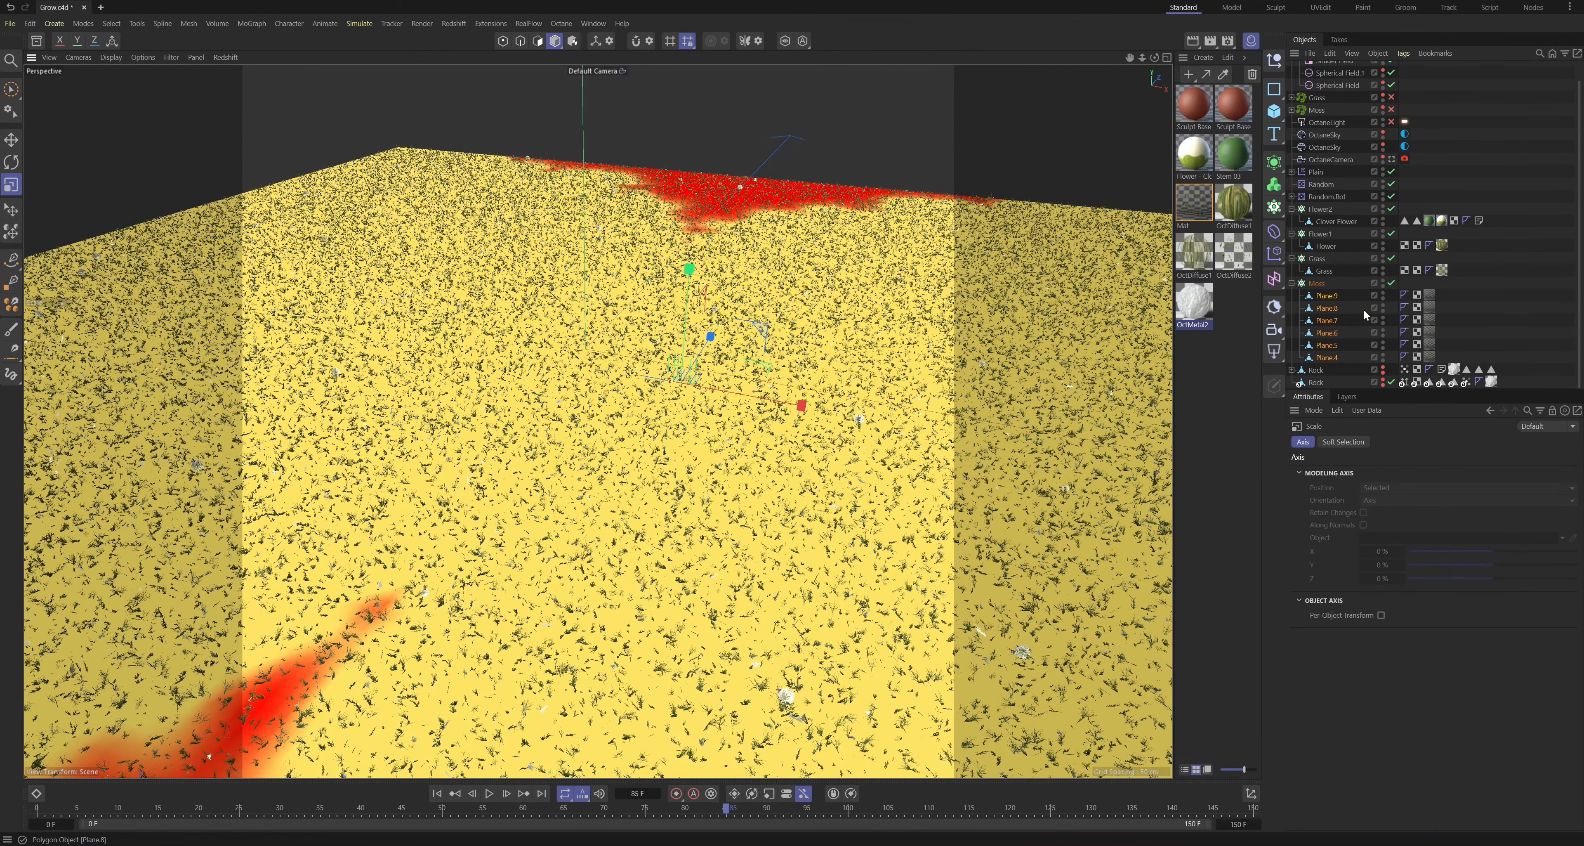
Step: Disable the Moss and Grass cloners and enable the Grass and Moss Octane Scatter objects
click(1321, 282)
click(1391, 283)
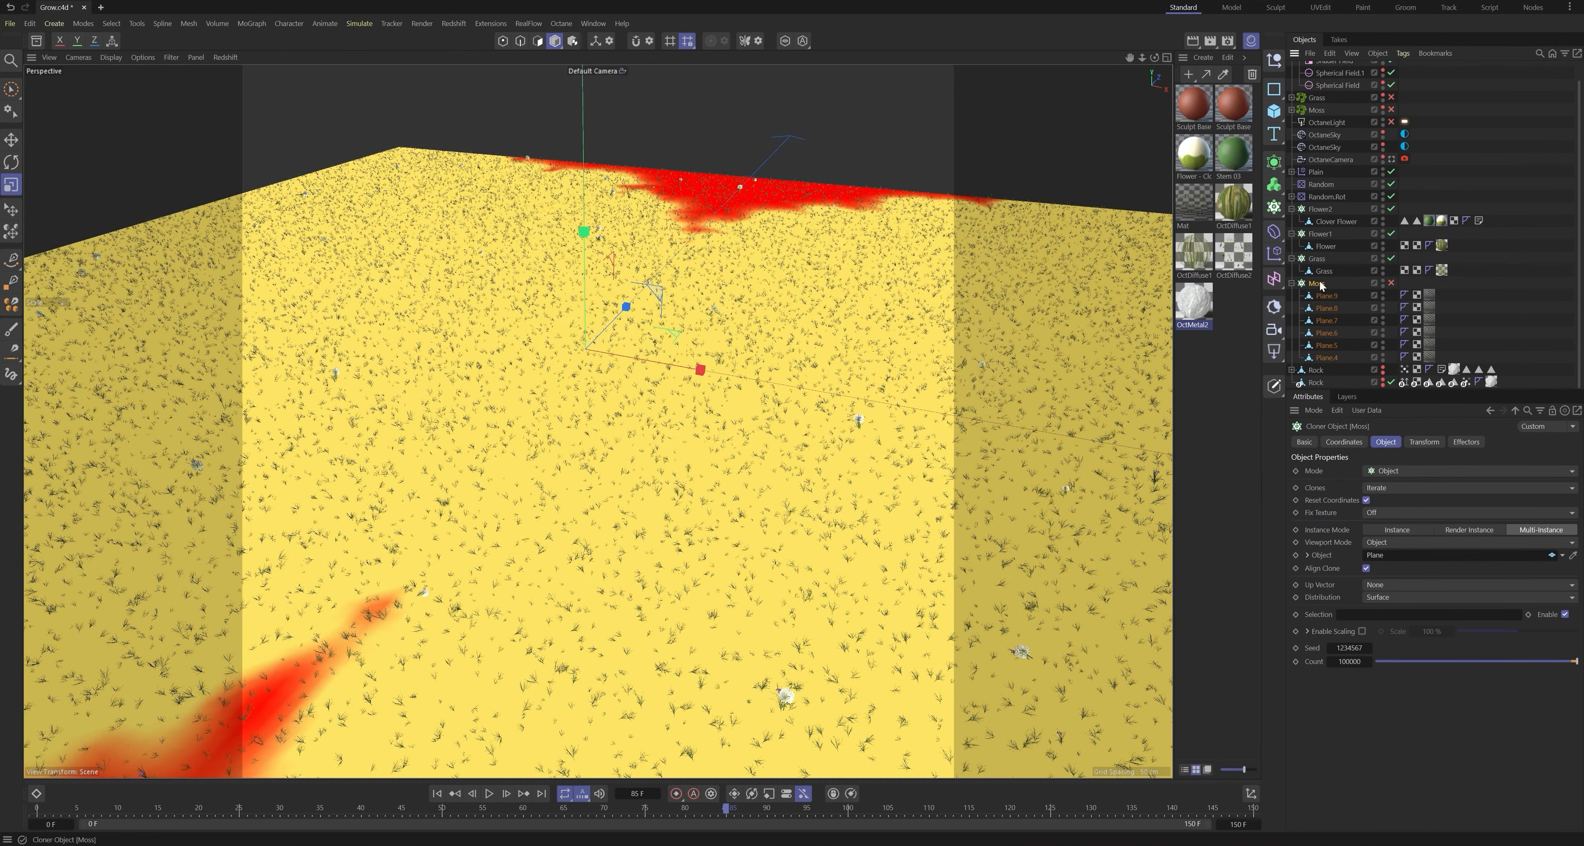
click(1391, 258)
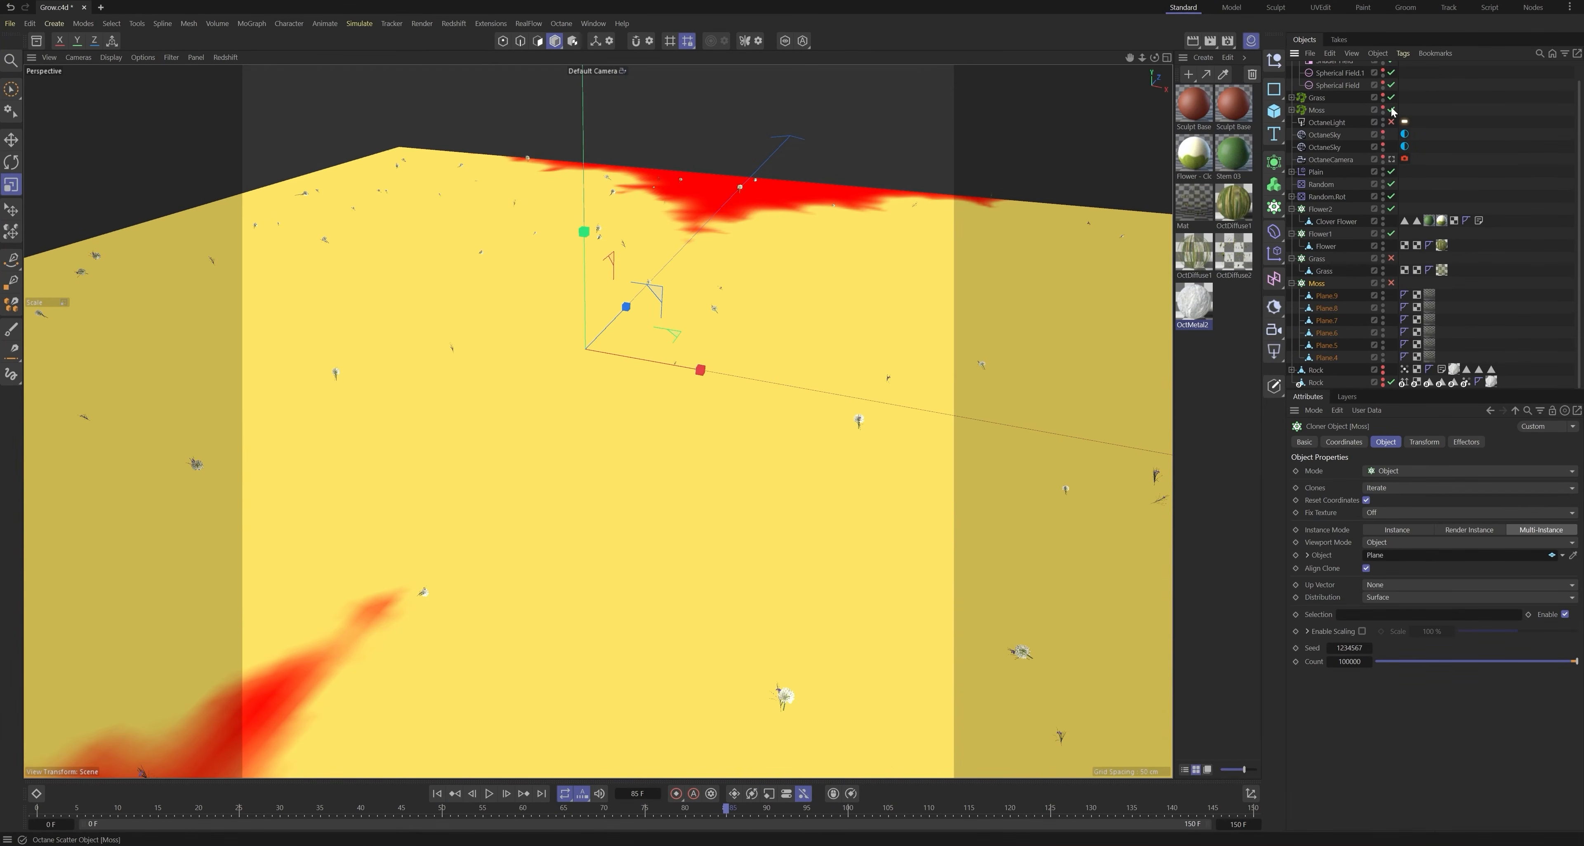
Step: Set Plane as the distribution surface of the Grass and Moss Octane Scatter objects
click(1322, 98)
scroll(1315, 86, up, 1)
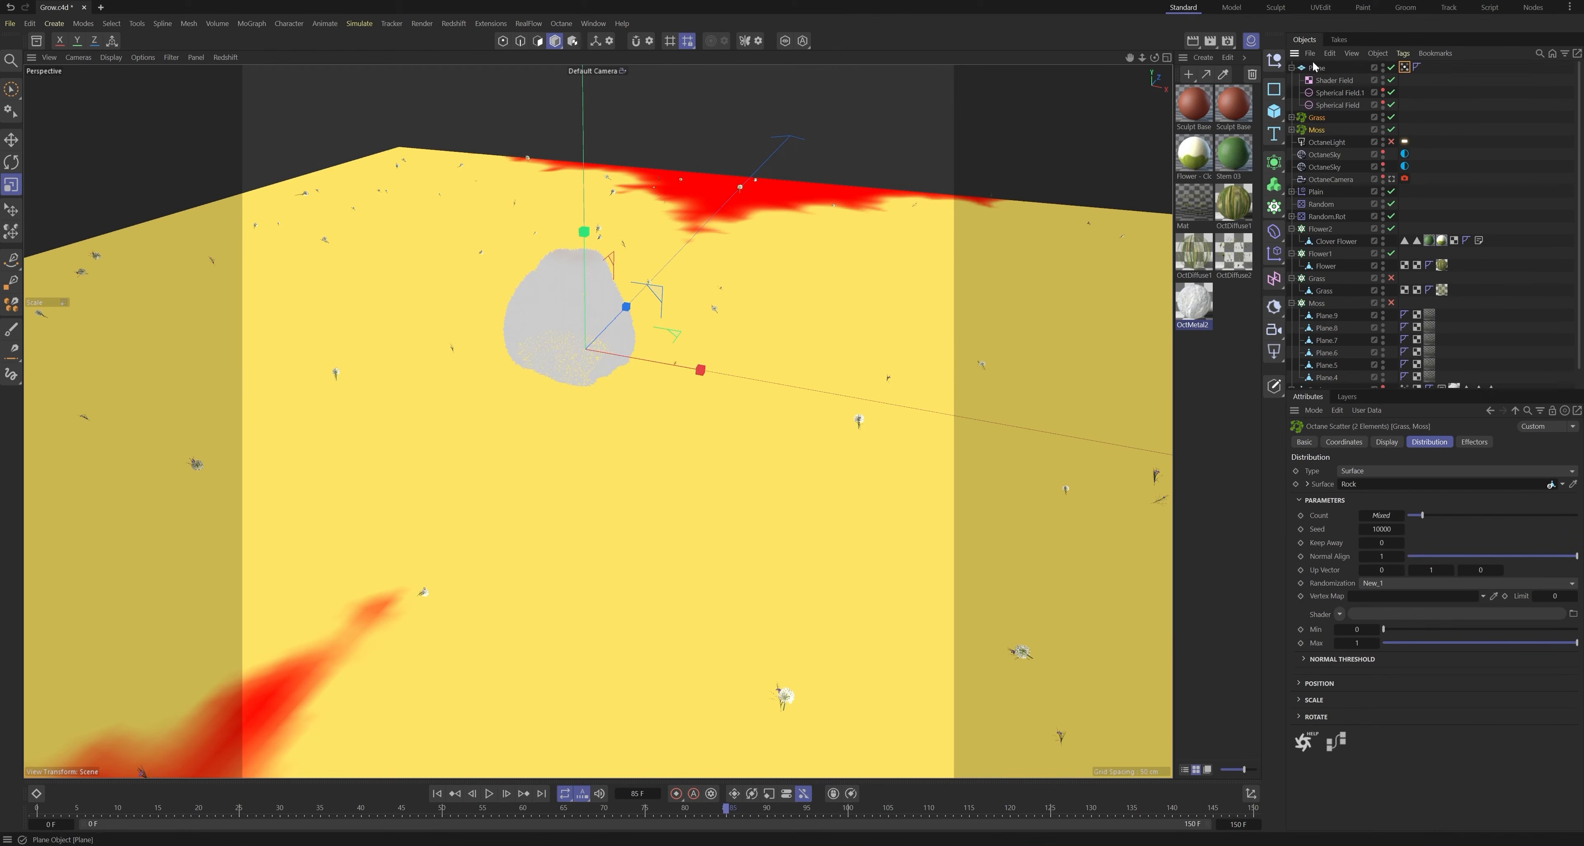
drag(1371, 513, 1371, 485)
alt+drag(715, 413, 746, 459)
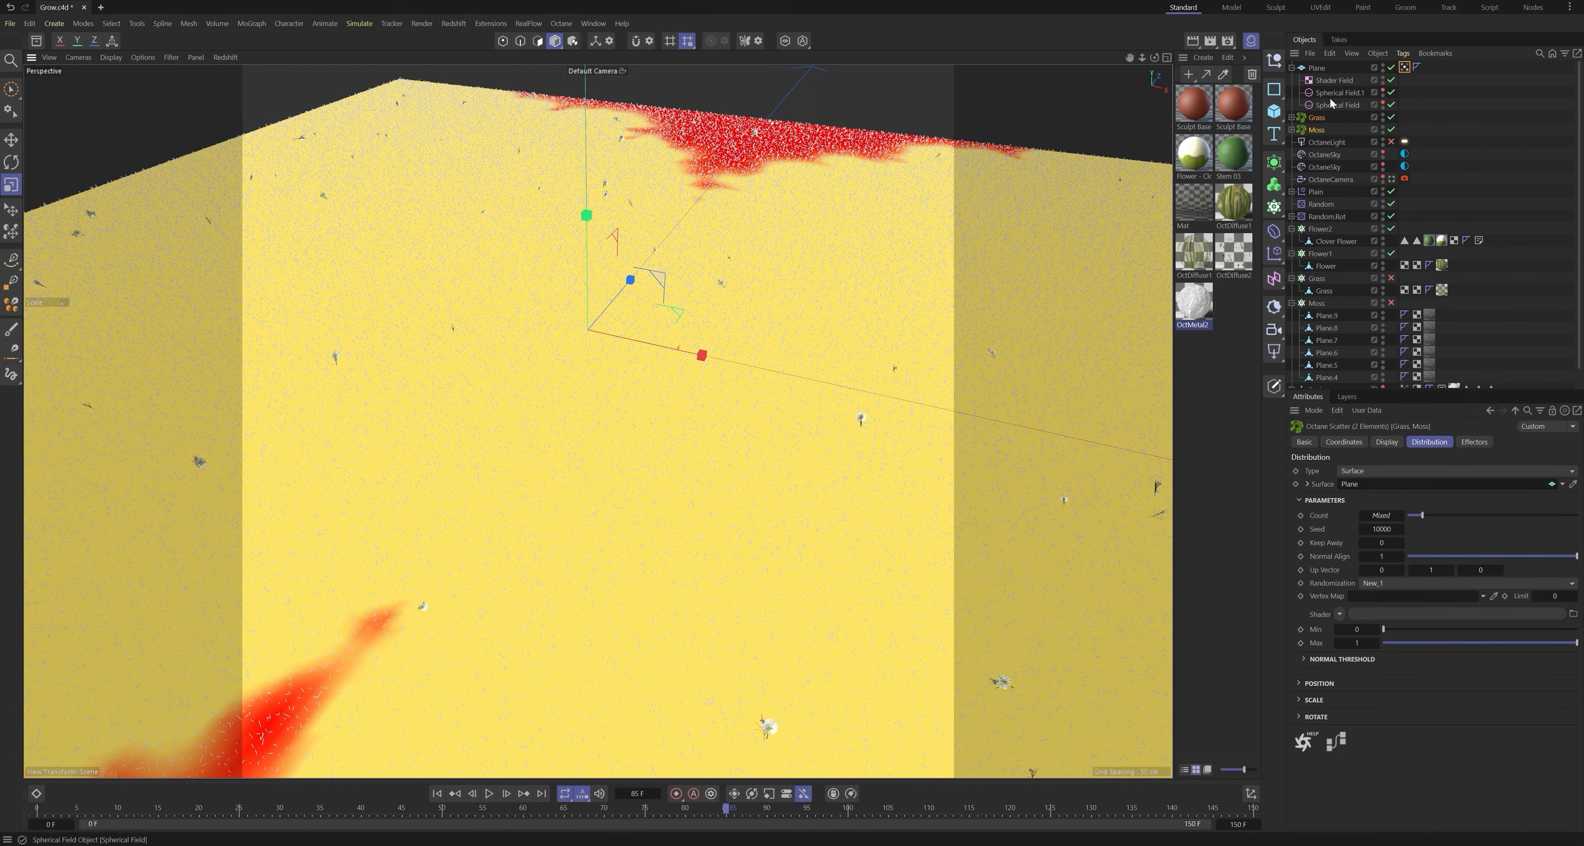
Step: Add the plane's Vertex Map to the Plain effector's fields below the Invert layer, and play the growth to frame 44
click(1473, 442)
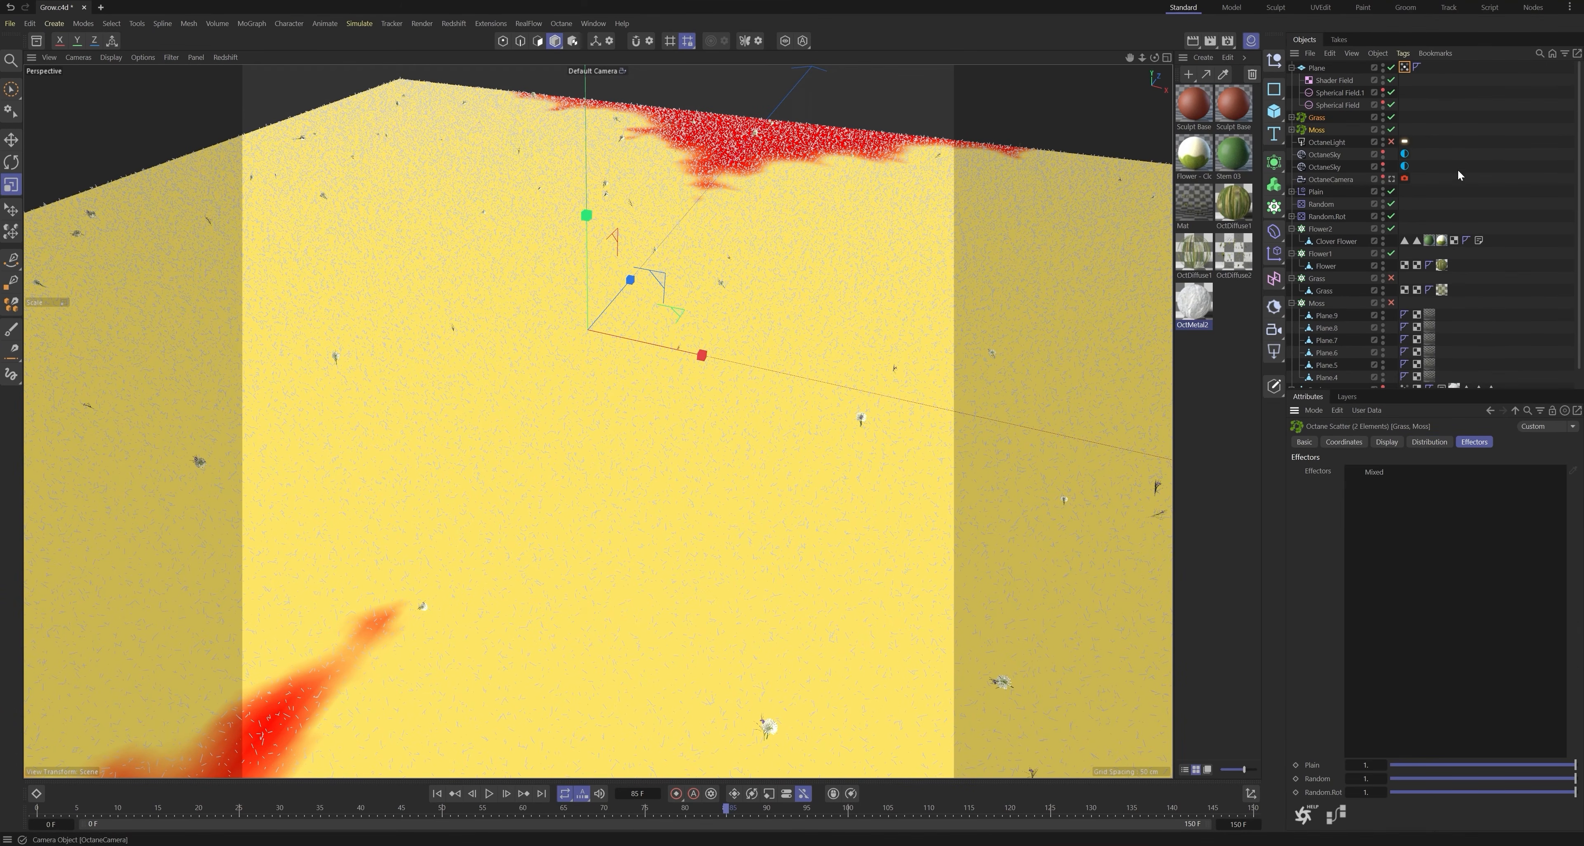
ctrl+click(1320, 131)
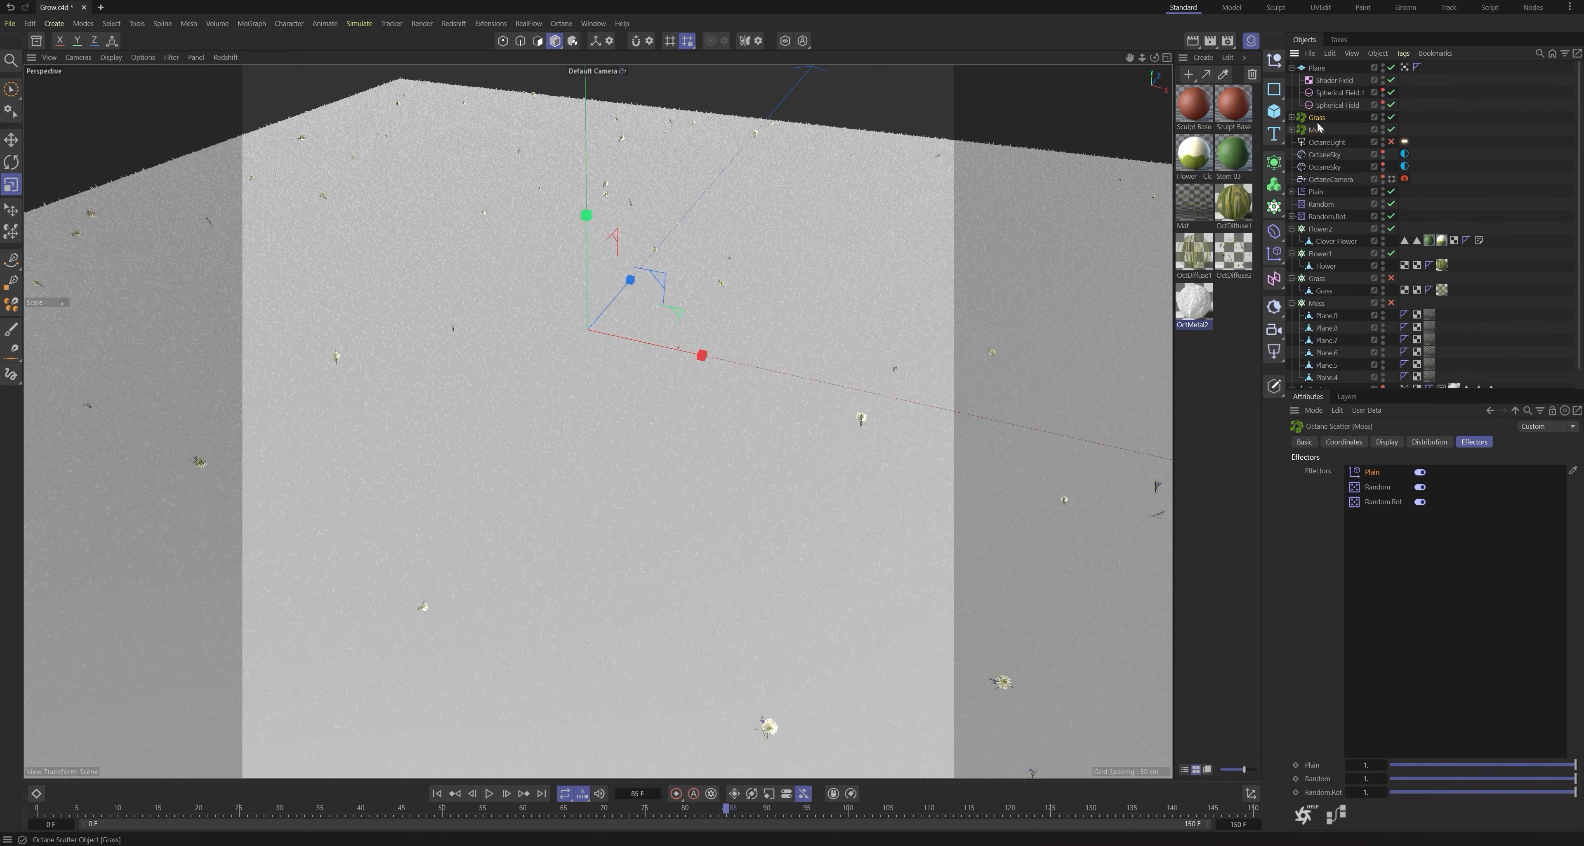
click(1317, 193)
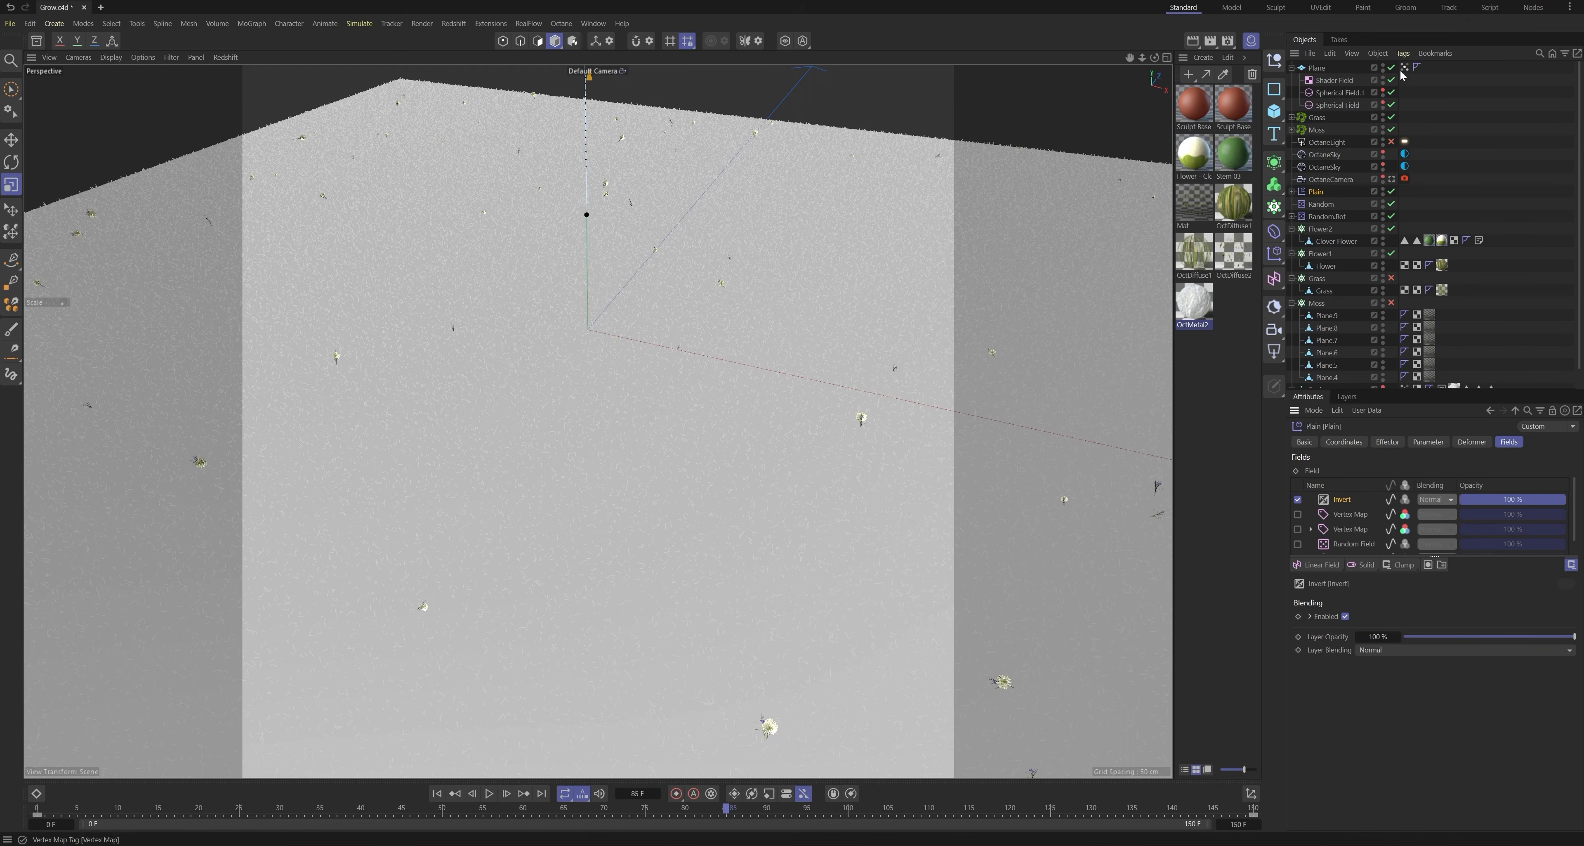
mouse_move(768, 458)
alt+right_down()
mouse_move(589, 456)
mouse_move(767, 432)
alt+right_up()
alt+drag(767, 431, 747, 381)
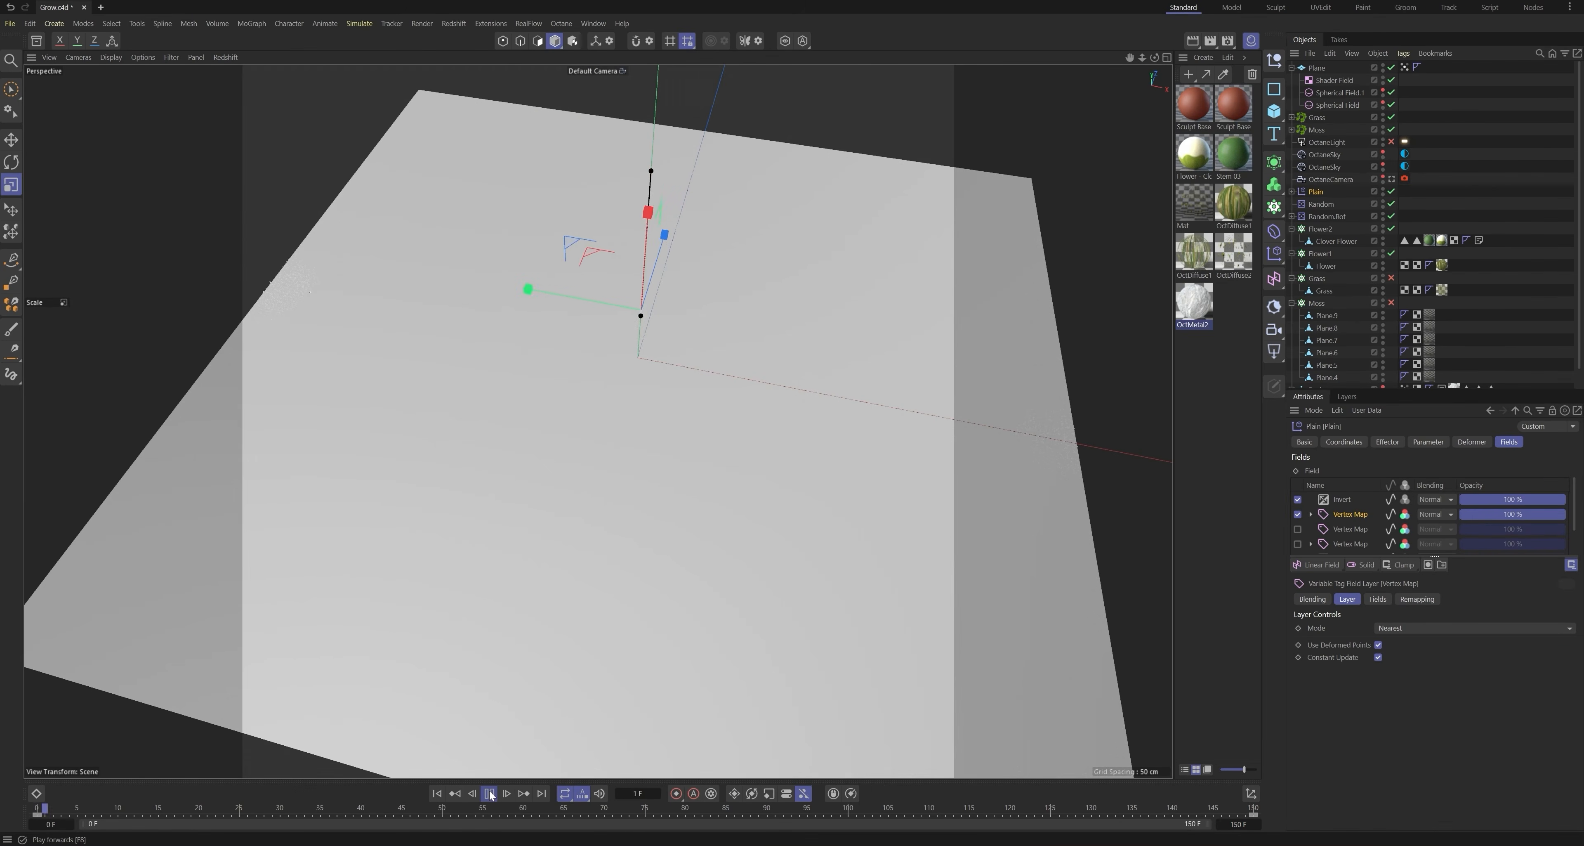
alt+drag(828, 424, 696, 323)
alt+drag(780, 394, 829, 457)
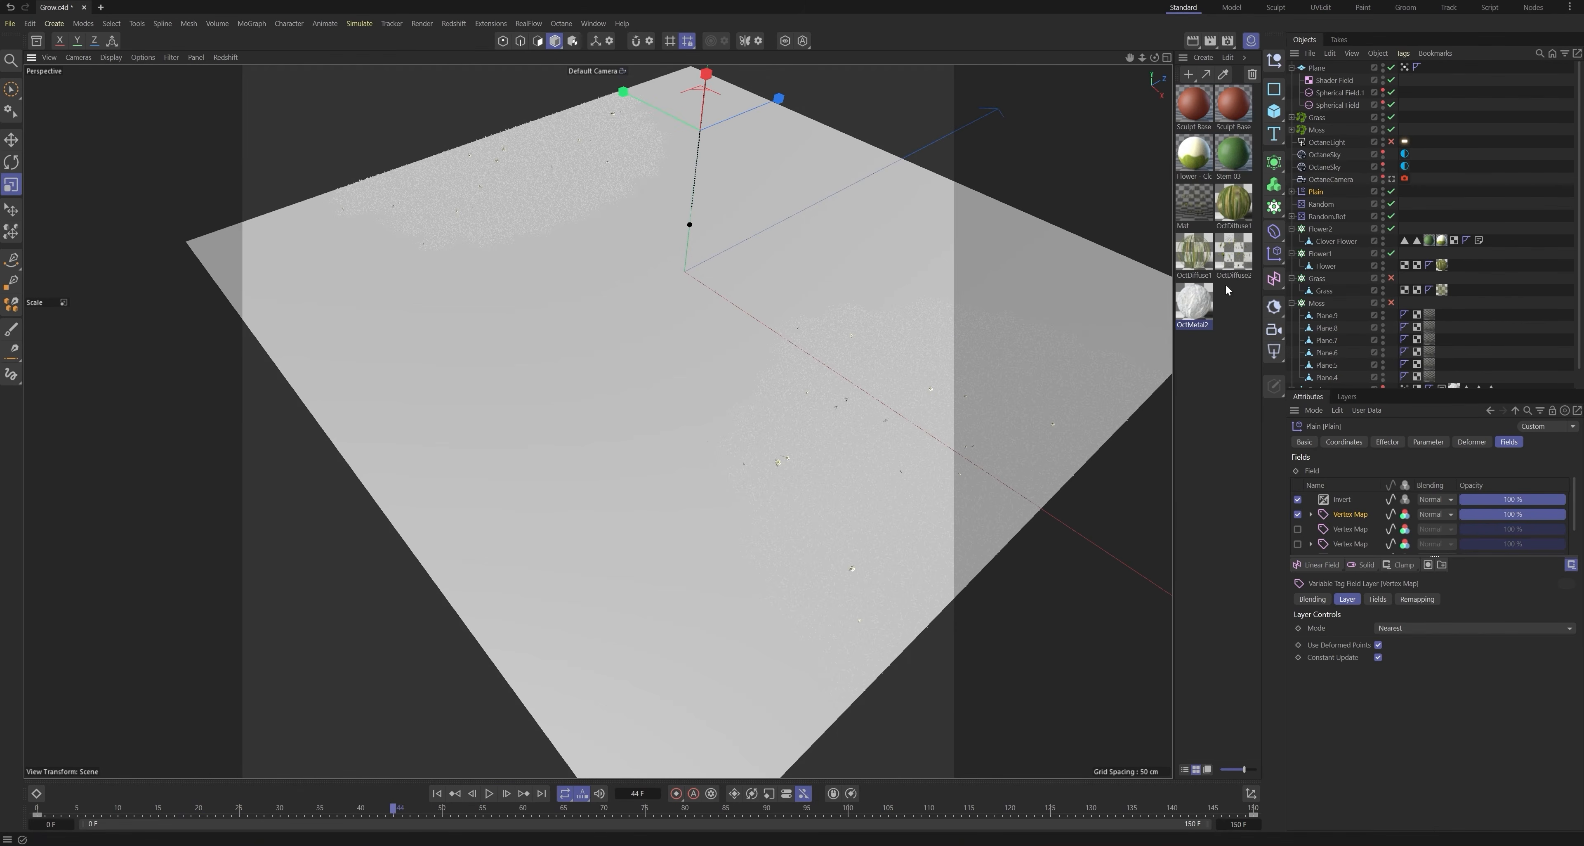
Step: Open the Octane Live Viewer and render the growth on the plane from a closer, lower view
click(561, 22)
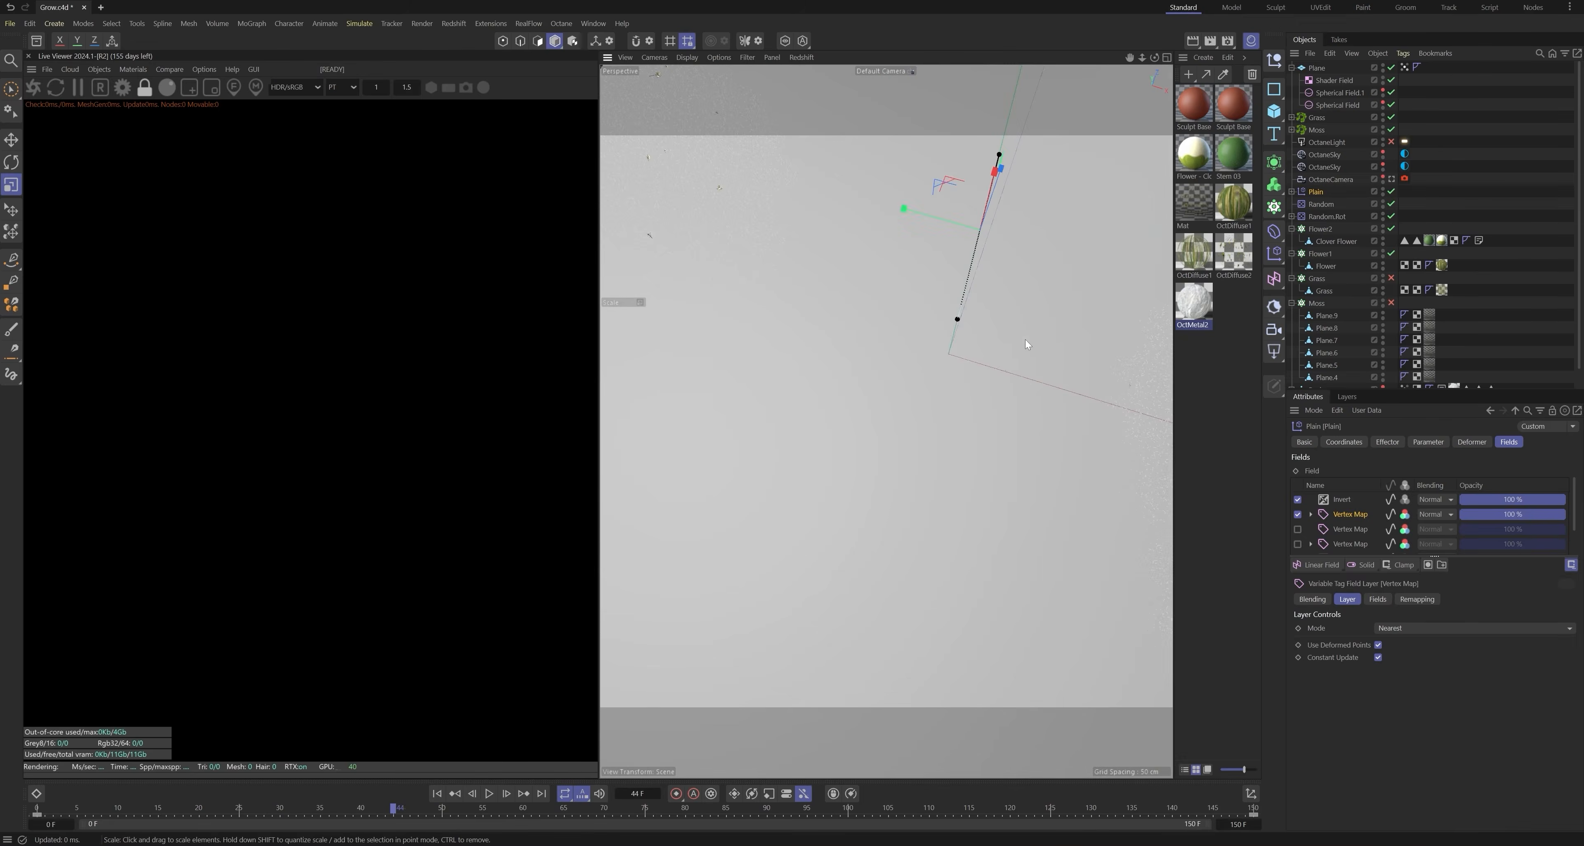
alt+drag(1024, 339, 1121, 292)
scroll(1397, 285, down, 1)
click(33, 88)
alt+drag(835, 420, 857, 304)
scroll(969, 441, up, 5)
Step: Expand the Grass and Moss Octane Scatter objects and scale up Plane.9 through Plane.4 under Moss
click(1317, 109)
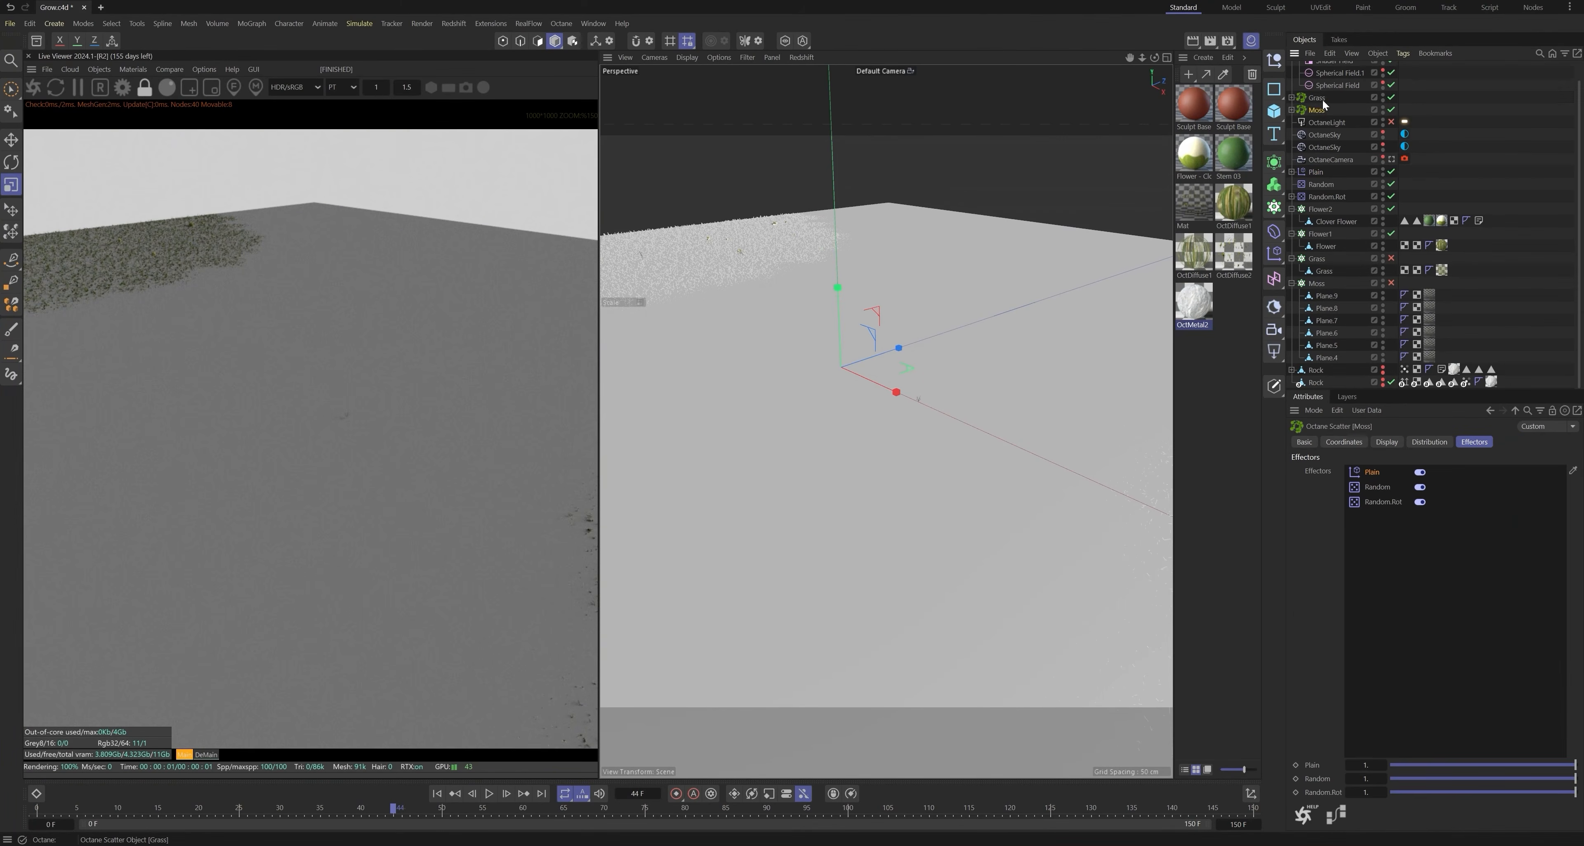
click(1291, 110)
click(1291, 97)
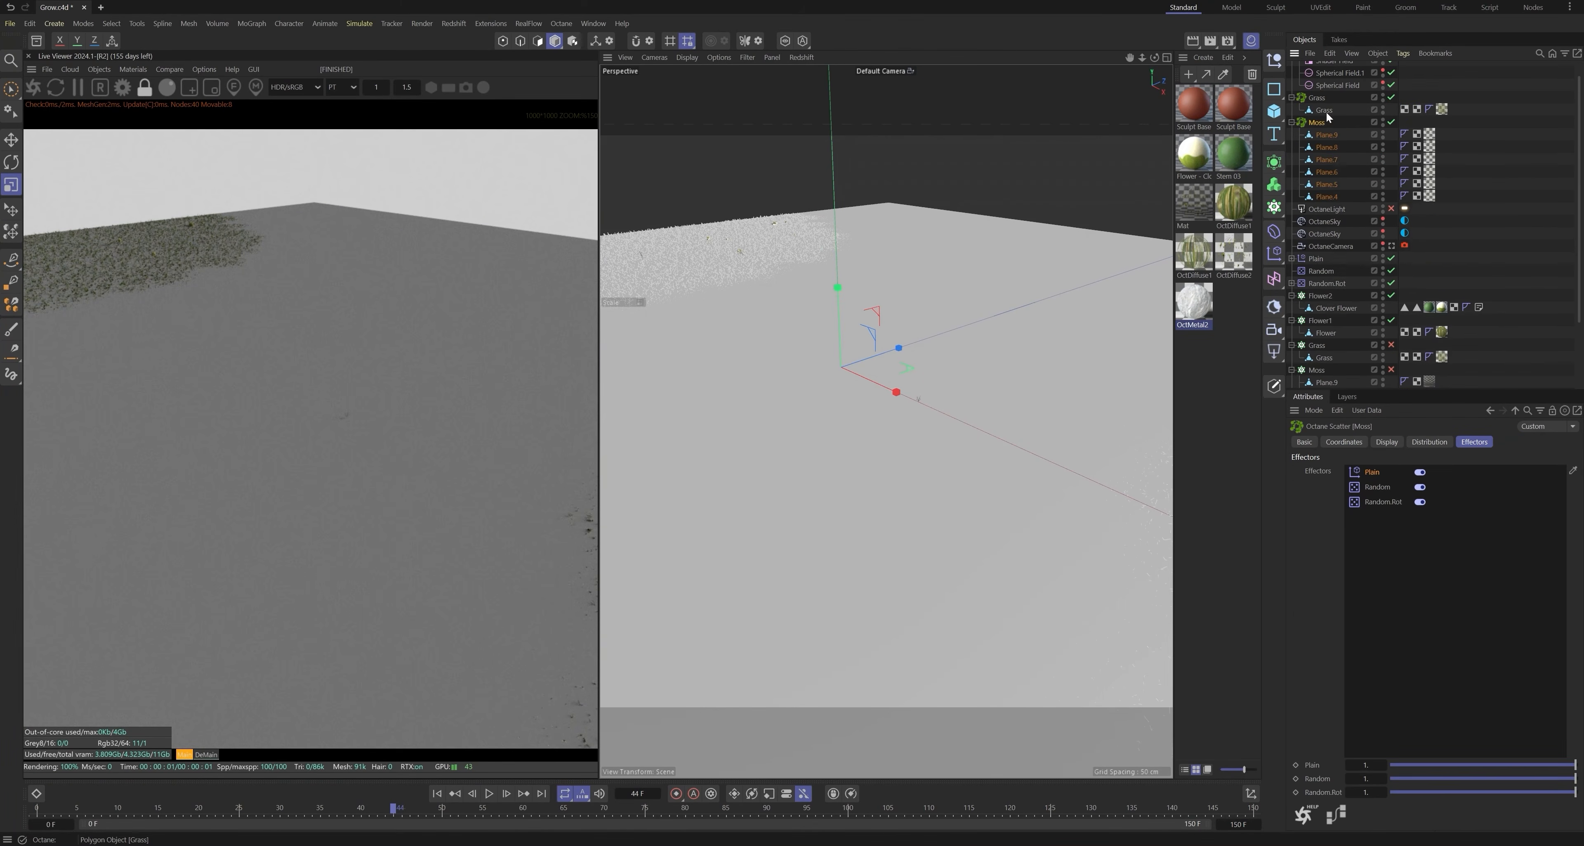
click(1327, 135)
shift+click(1327, 197)
drag(854, 468, 999, 444)
Step: Scale up the Clover Flower and Flower models inside the Flower2 and Flower1 cloners
drag(640, 467, 752, 455)
scroll(838, 367, down, 3)
alt+drag(837, 368, 886, 418)
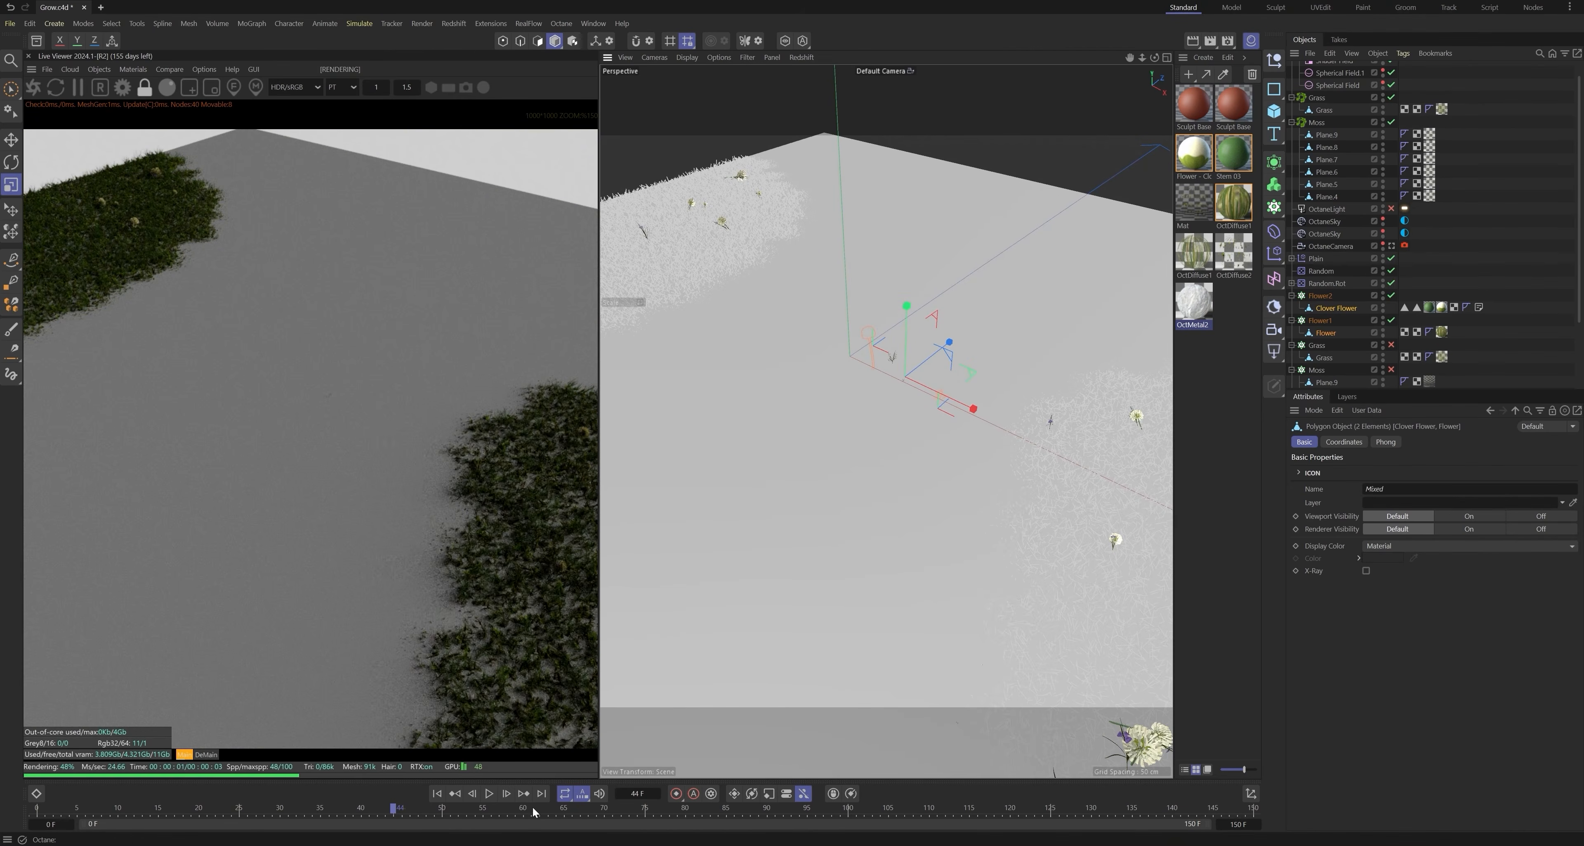
Step: Play the growth to frame 74 and inspect the plane's render from a wider viewpoint
click(489, 793)
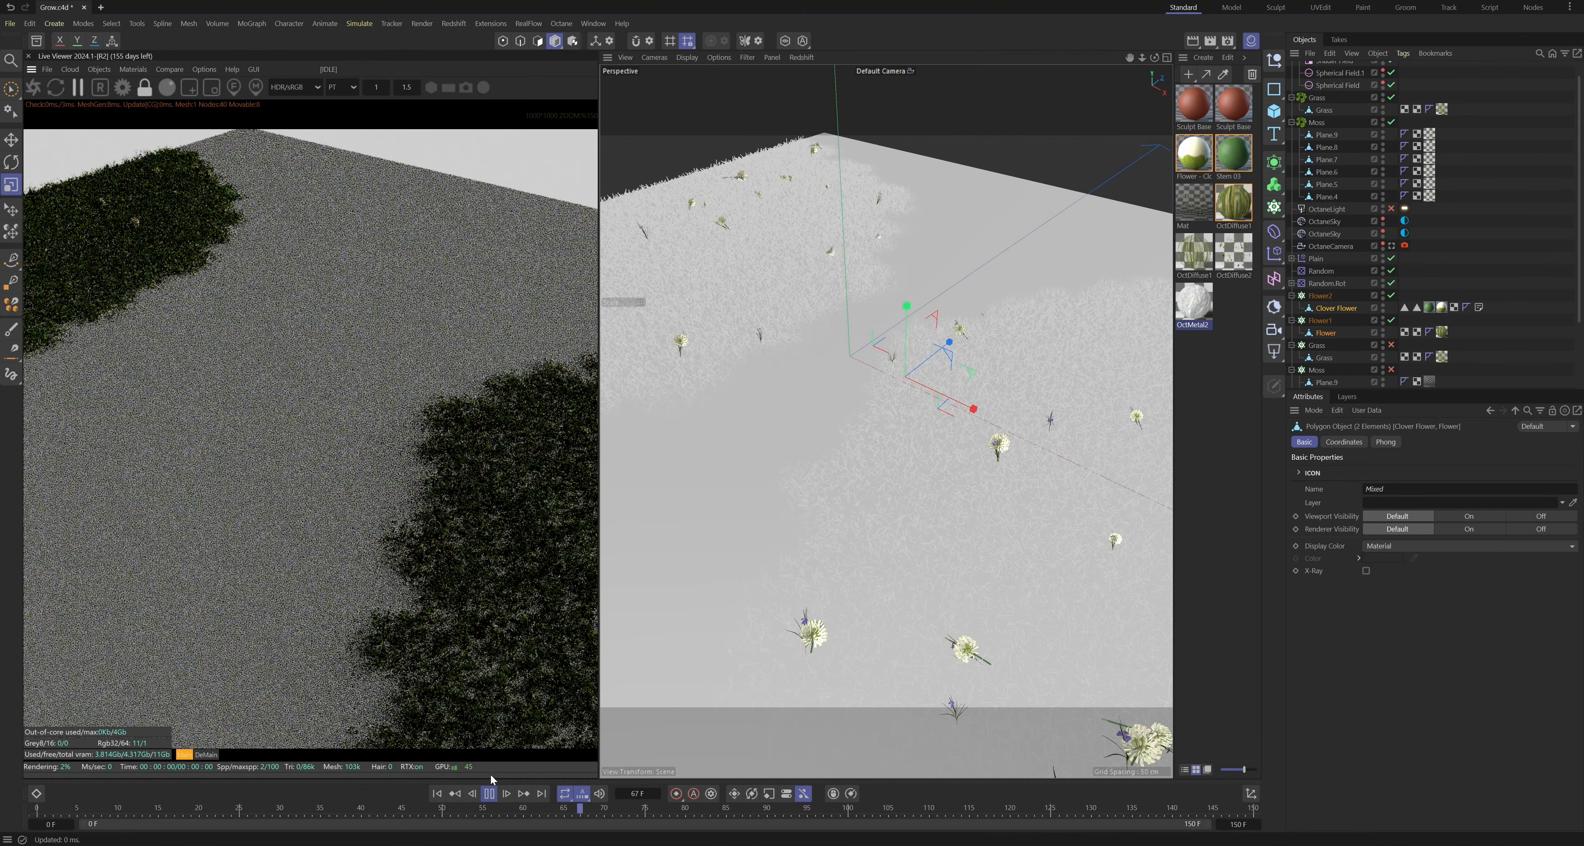
scroll(869, 411, up, 3)
alt+drag(868, 412, 929, 428)
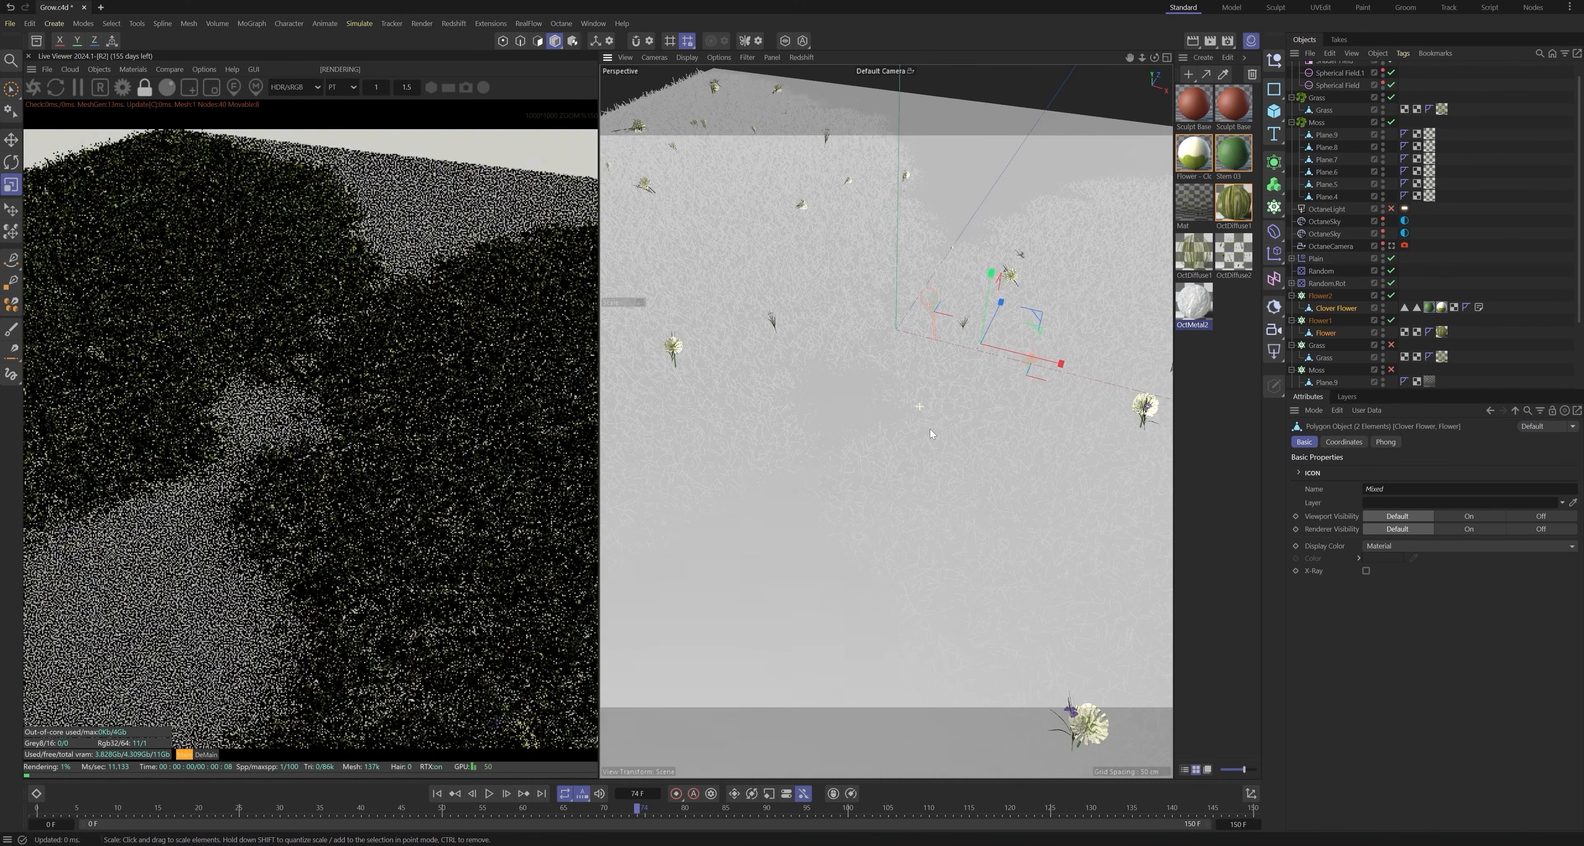
scroll(977, 424, down, 5)
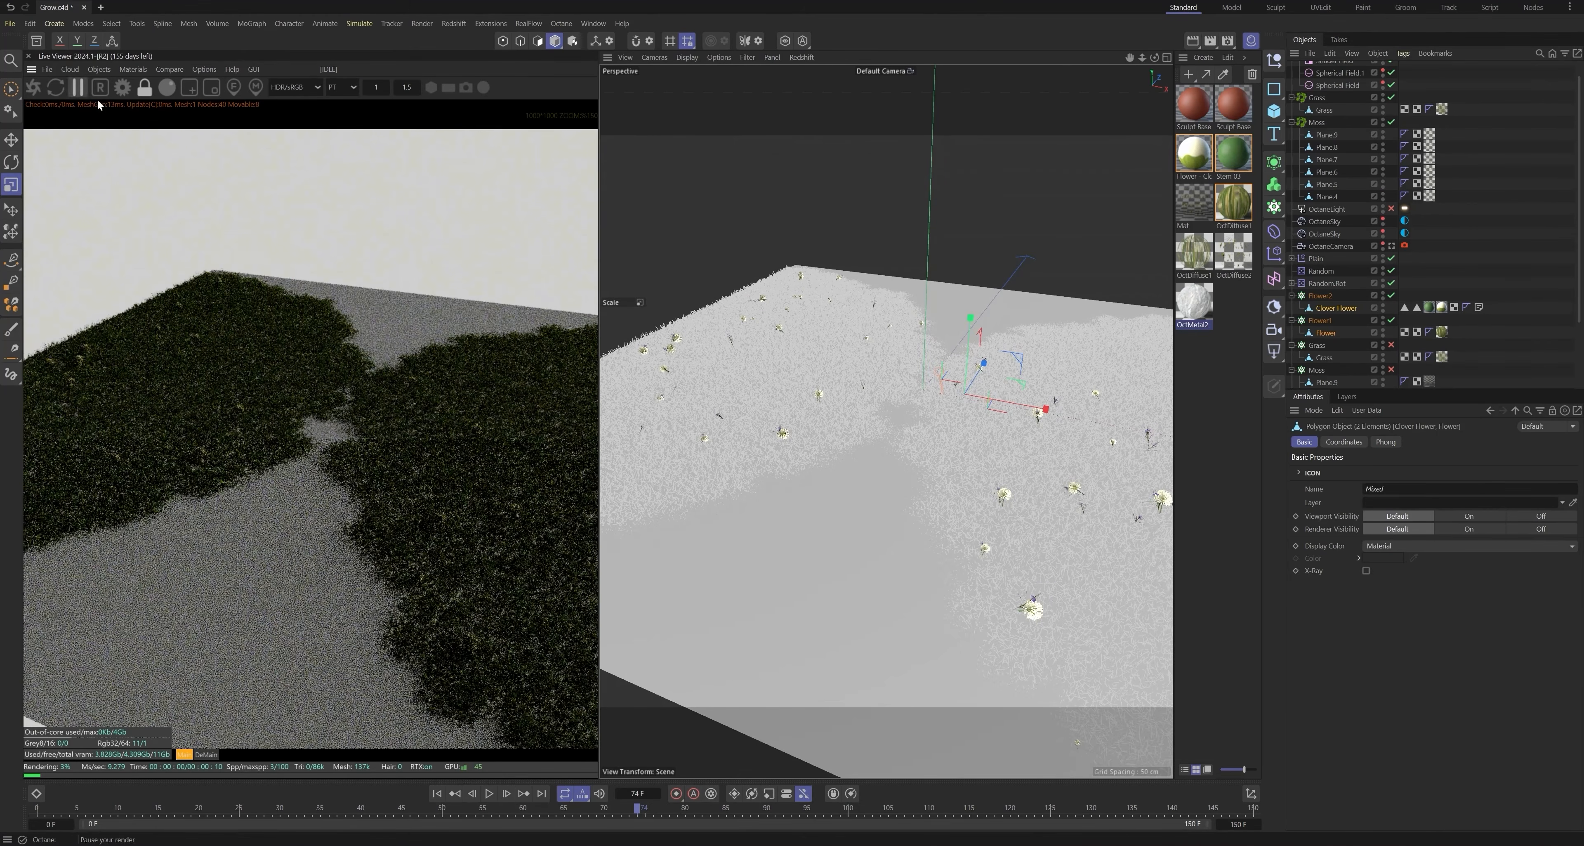
Step: Add a Displacer to the plane and give it a Noise shader with a global scale of 661%
mouse_move(1274, 232)
mouse_down()
mouse_move(1414, 496)
mouse_move(1328, 569)
mouse_up()
drag(1320, 68, 1317, 80)
click(1421, 443)
click(1339, 485)
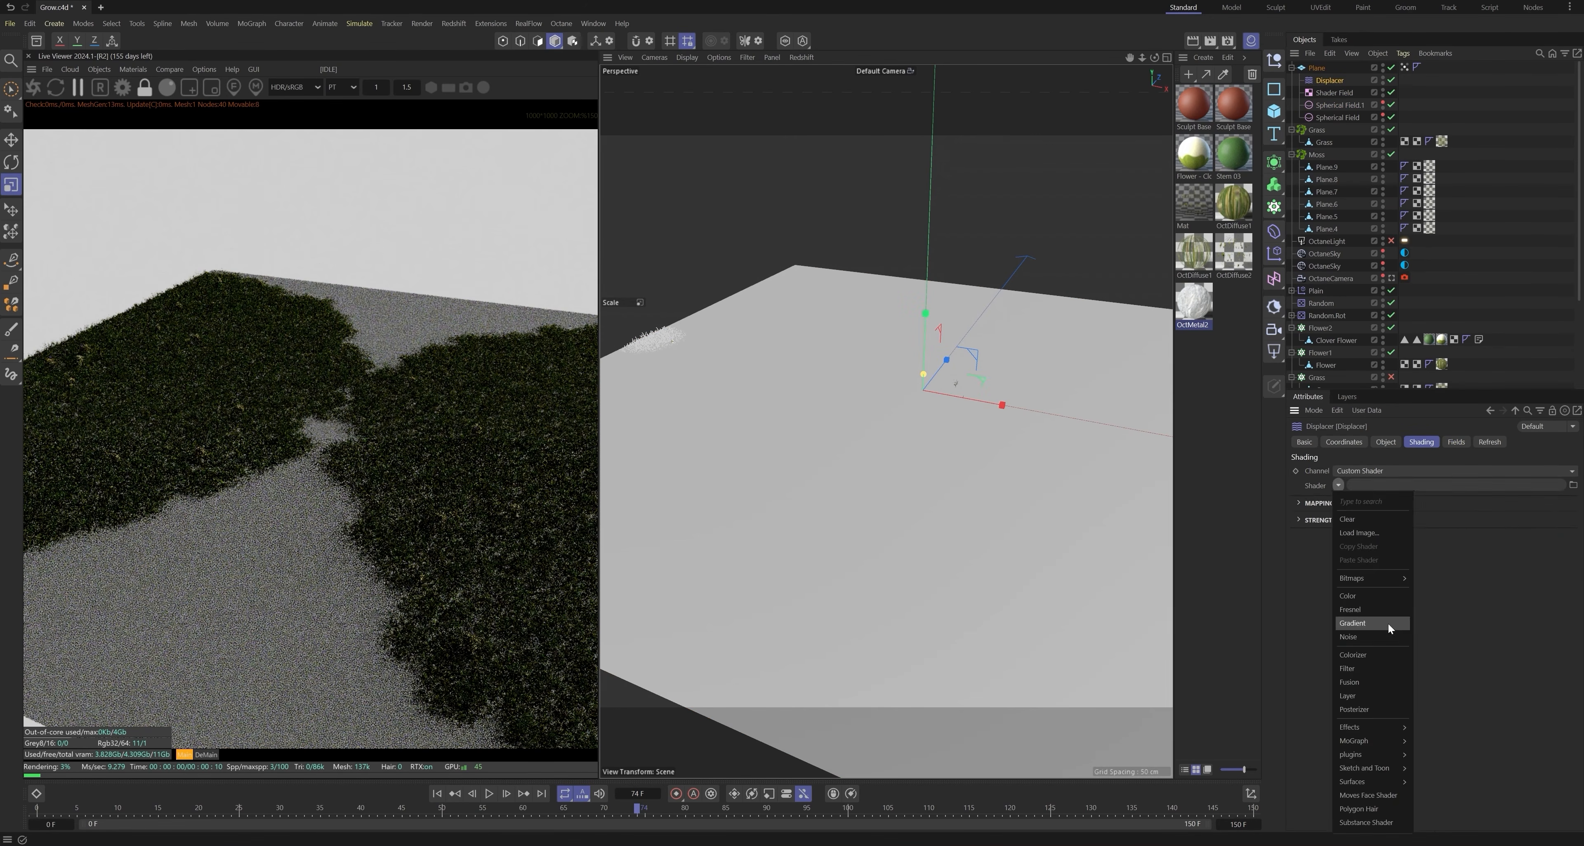
click(1388, 623)
click(1353, 519)
drag(1392, 627, 1453, 627)
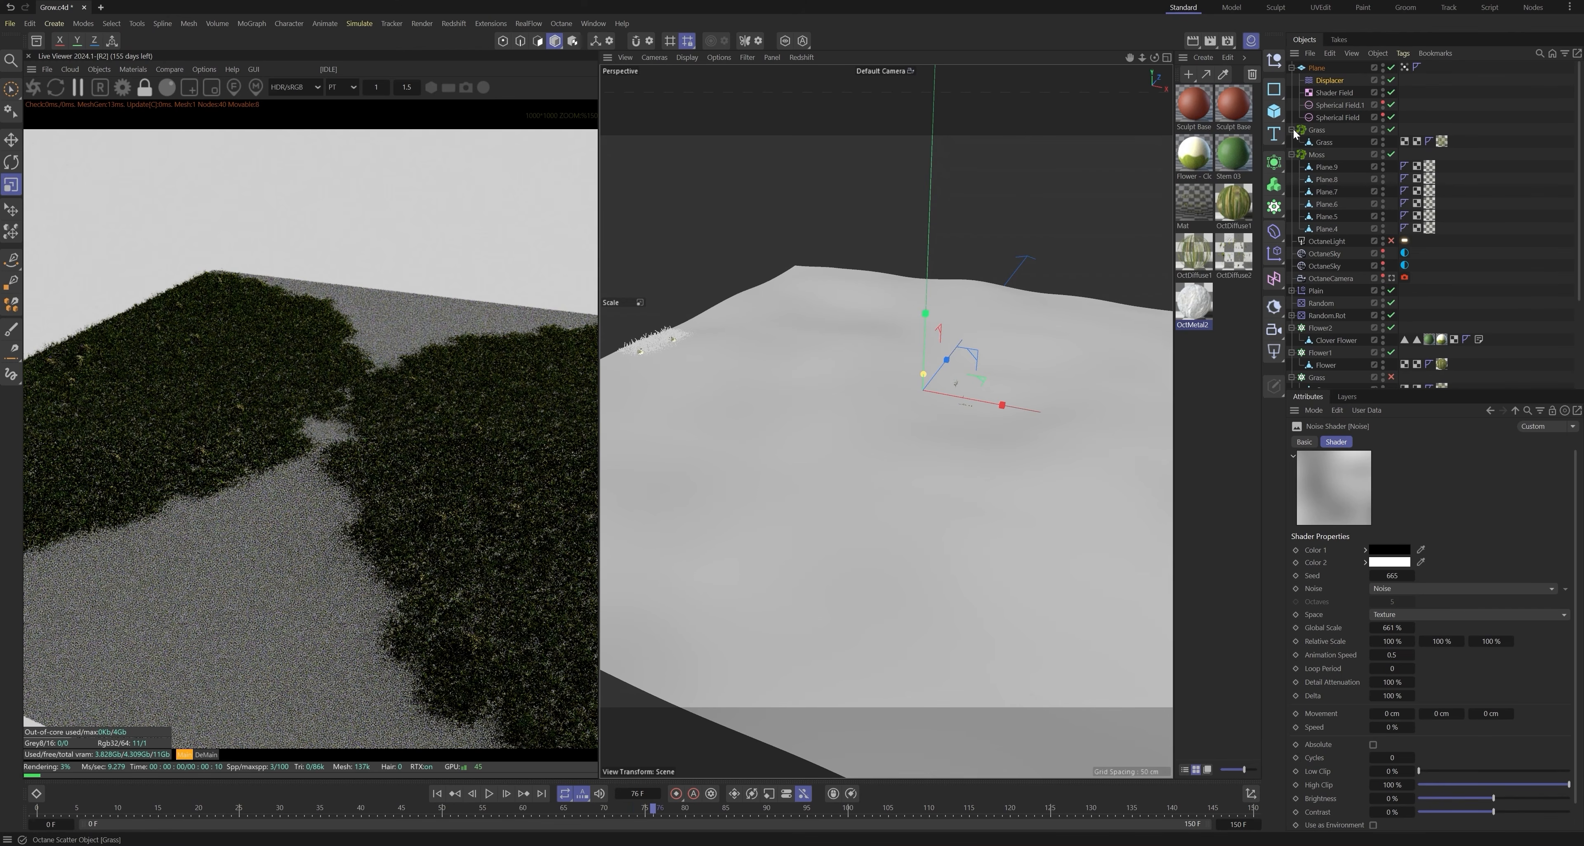
Step: Set the plane to 200 by 200 segments and the Displacer's height to 28 cm, playing the growth to frame 59
click(1405, 68)
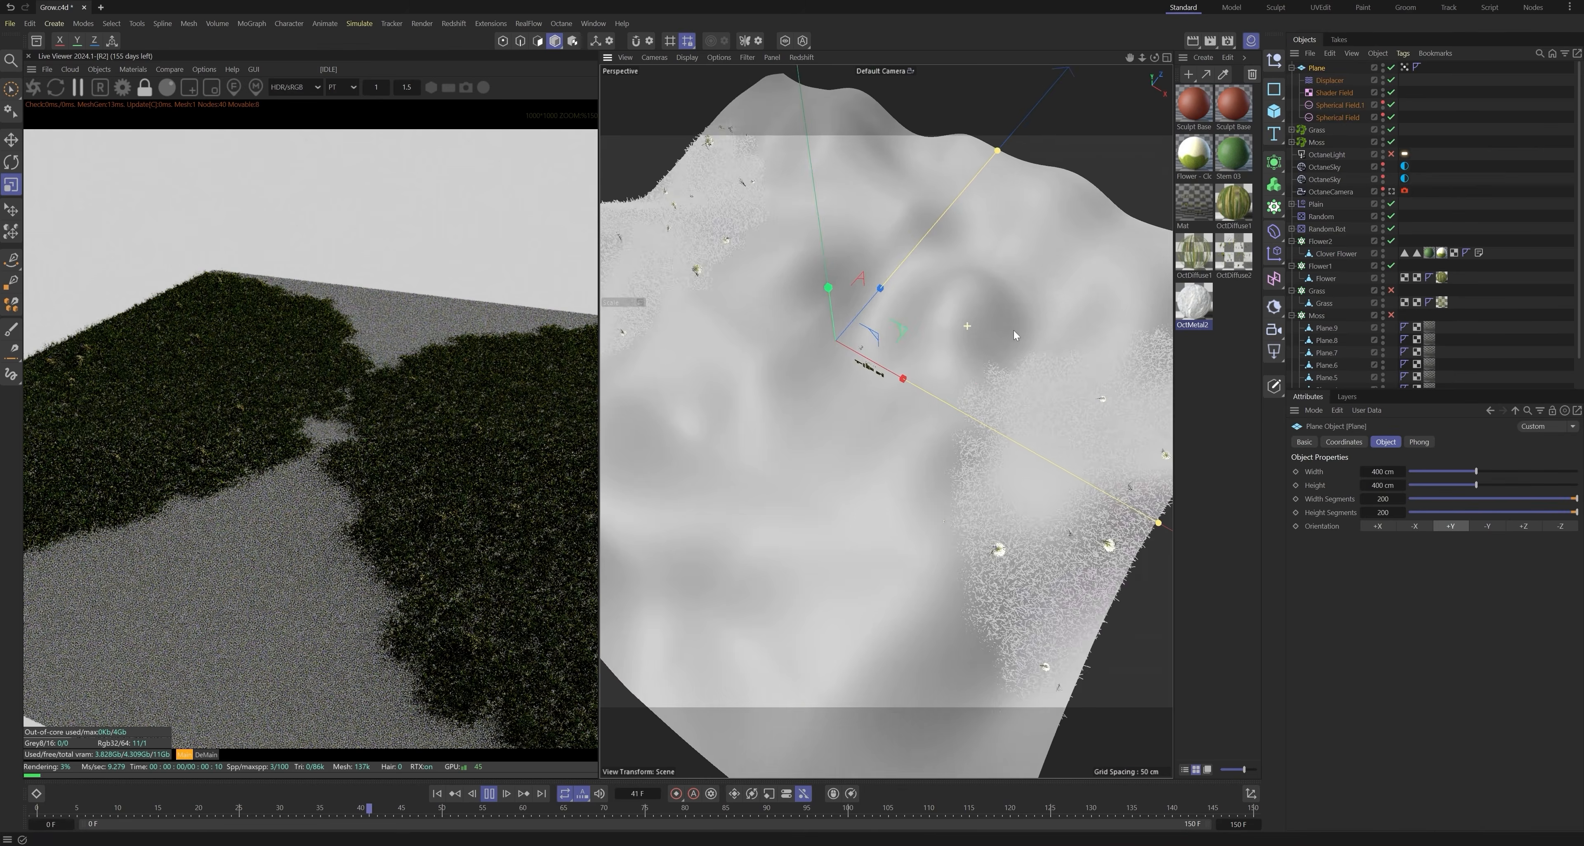
click(489, 793)
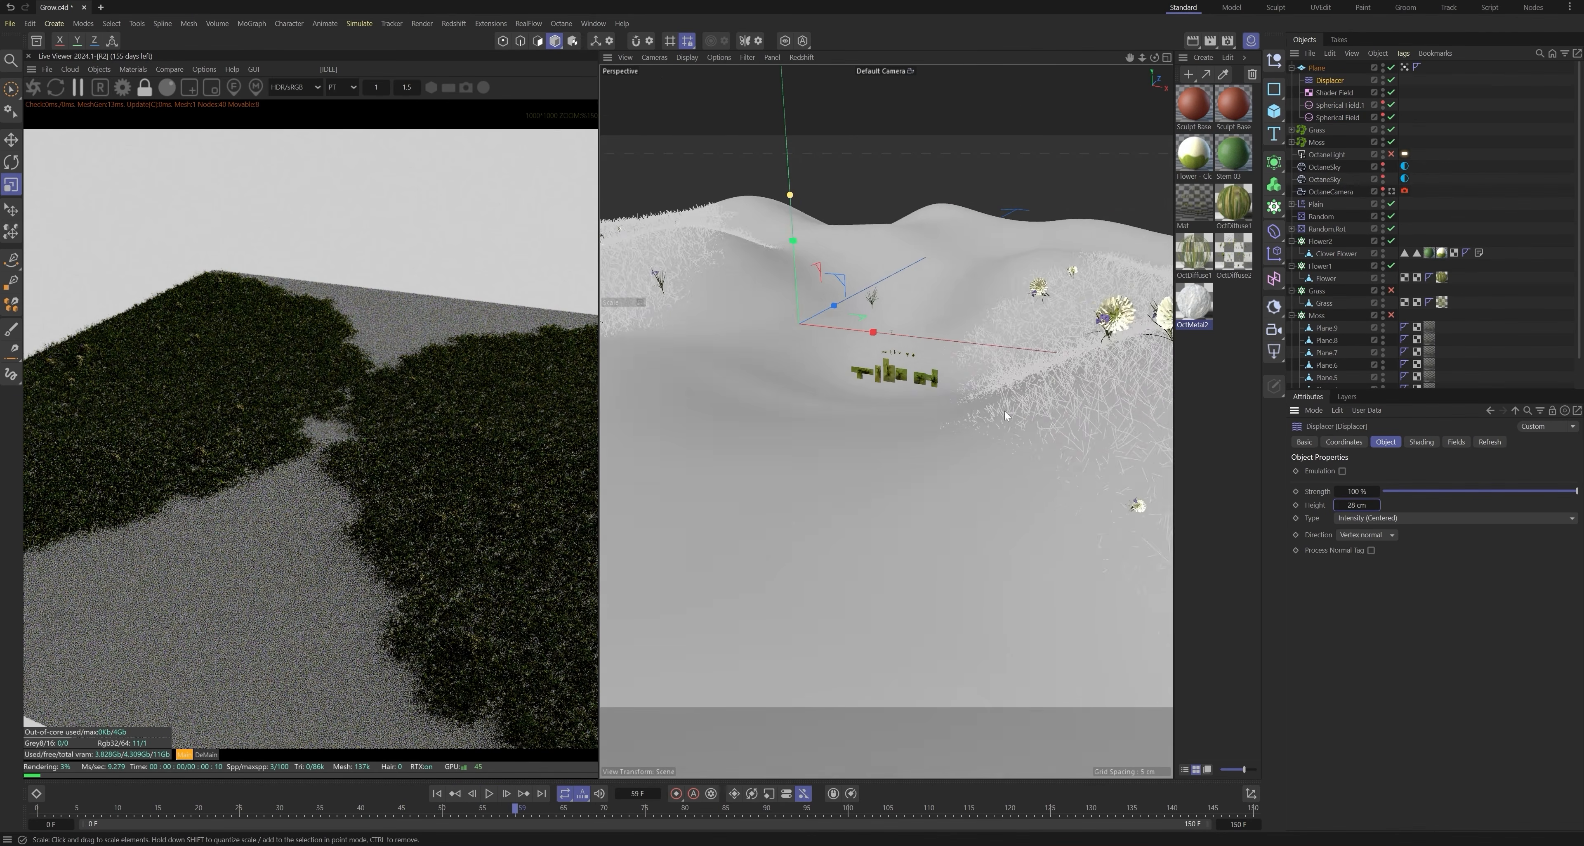
alt+drag(1004, 411, 853, 433)
Step: Set the new OctaneCamera's focal length to 50 mm and lock the Live Viewer's render resolution
click(145, 88)
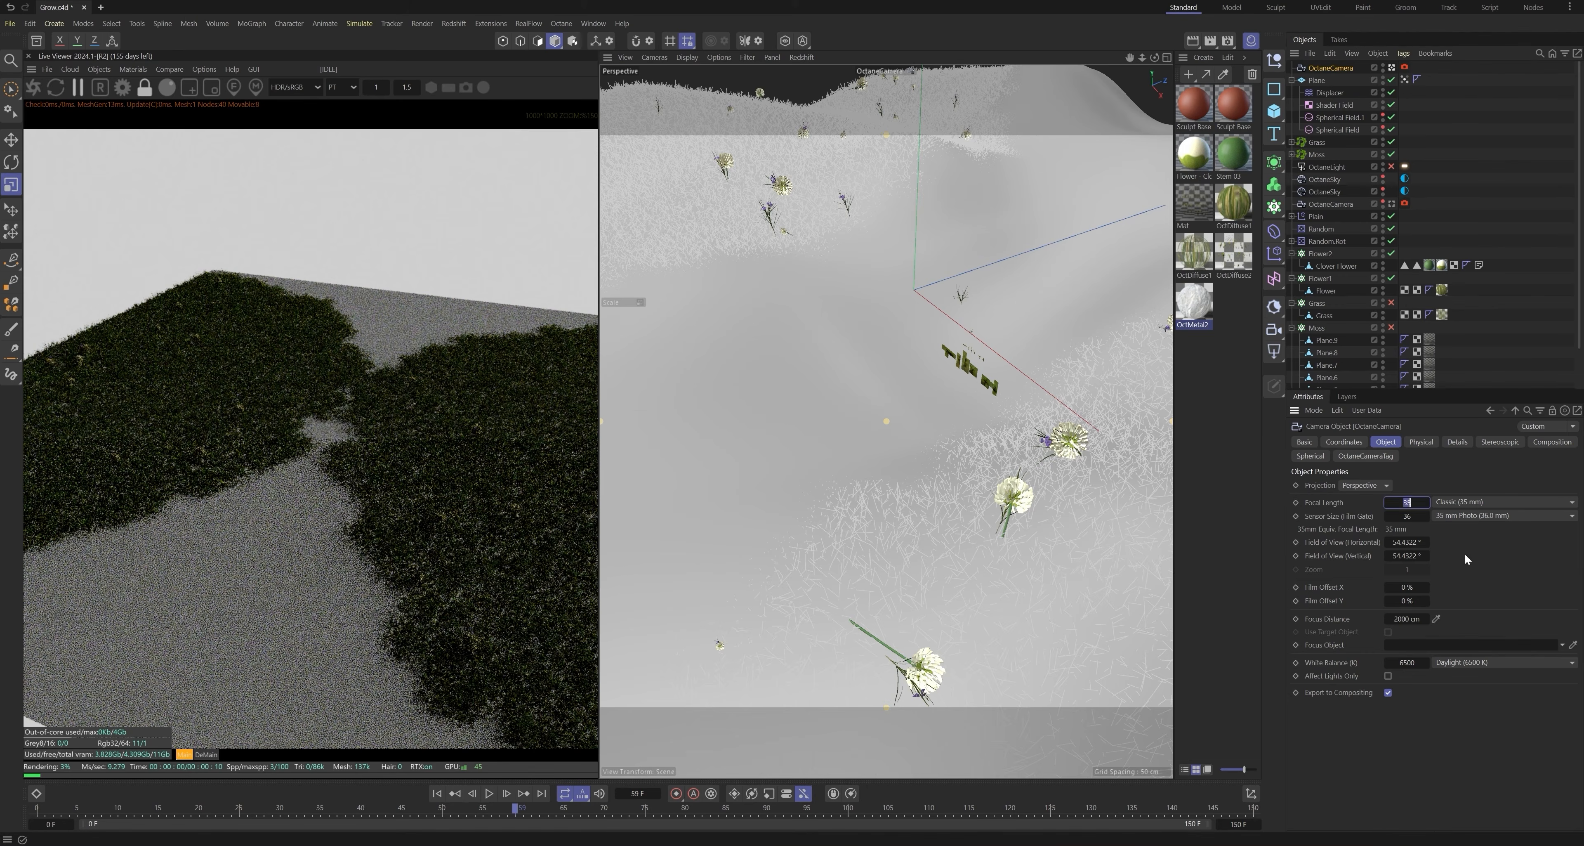
text(50)
key(Return)
Step: Play the growth to frame 86 and reframe the OctaneCamera to show the whole displaced terrain
alt+drag(924, 393, 867, 422)
scroll(866, 421, down, 5)
scroll(367, 377, down, 2)
alt+drag(1034, 378, 891, 489)
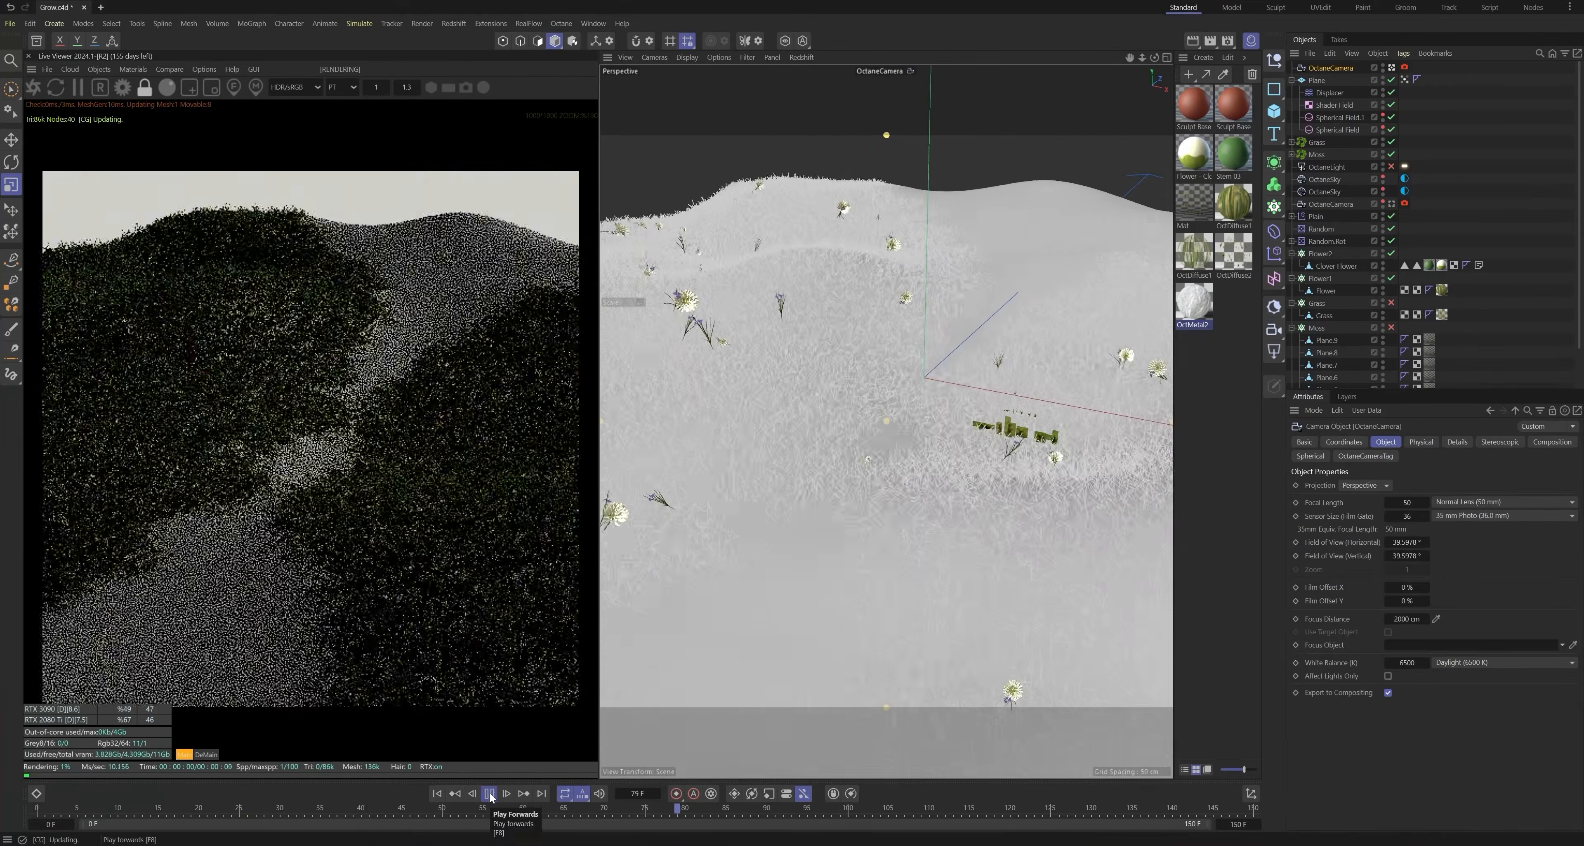
scroll(867, 437, down, 8)
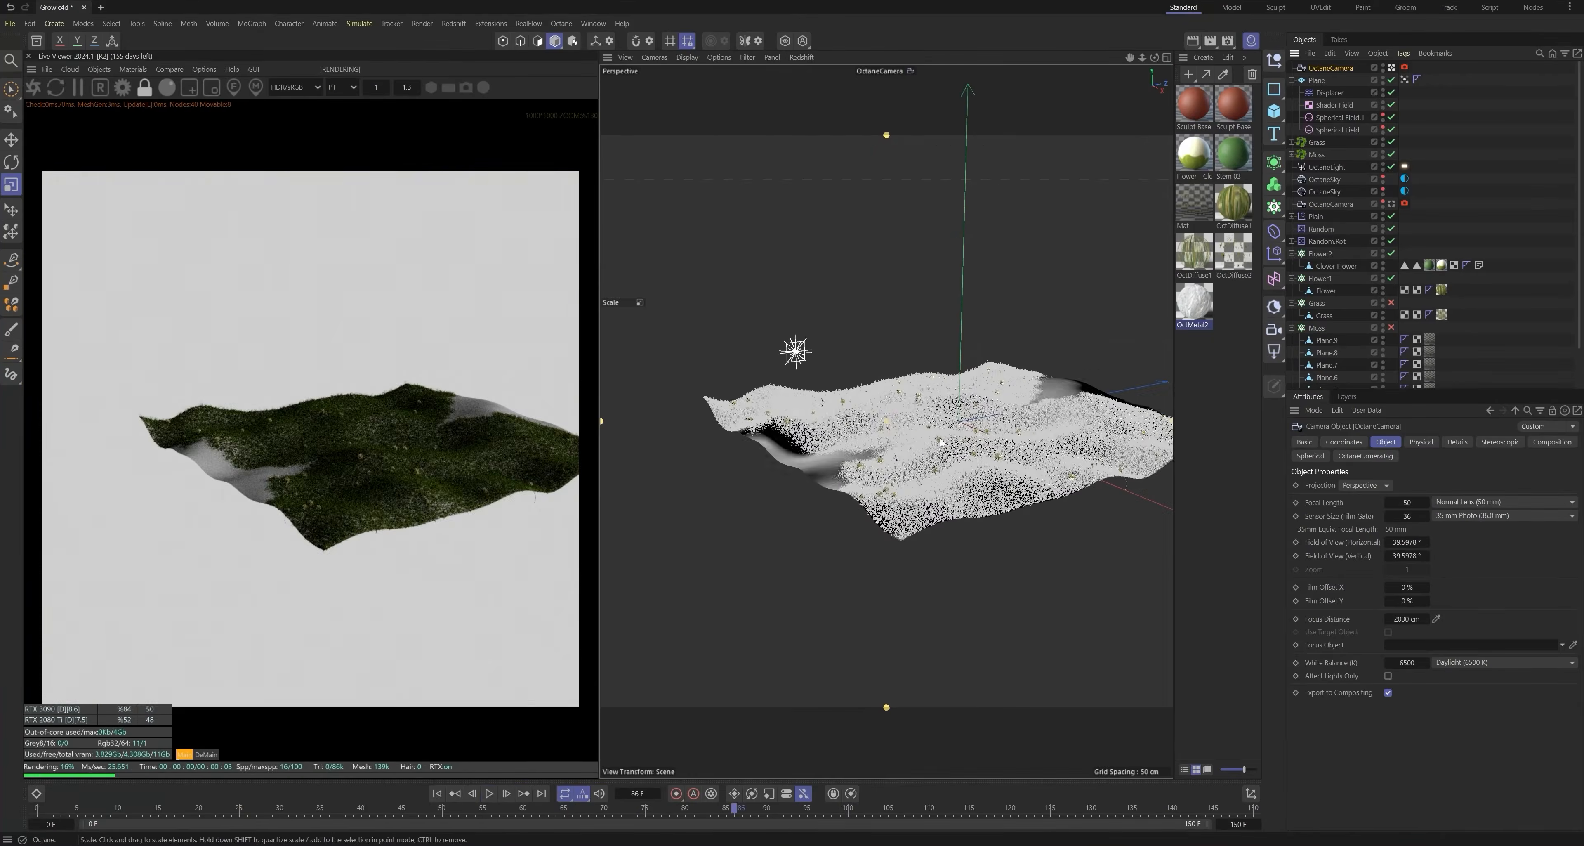
Step: Bring the OctaneCamera low and close to the ground, looking across the grass toward the hills
scroll(940, 442, up, 10)
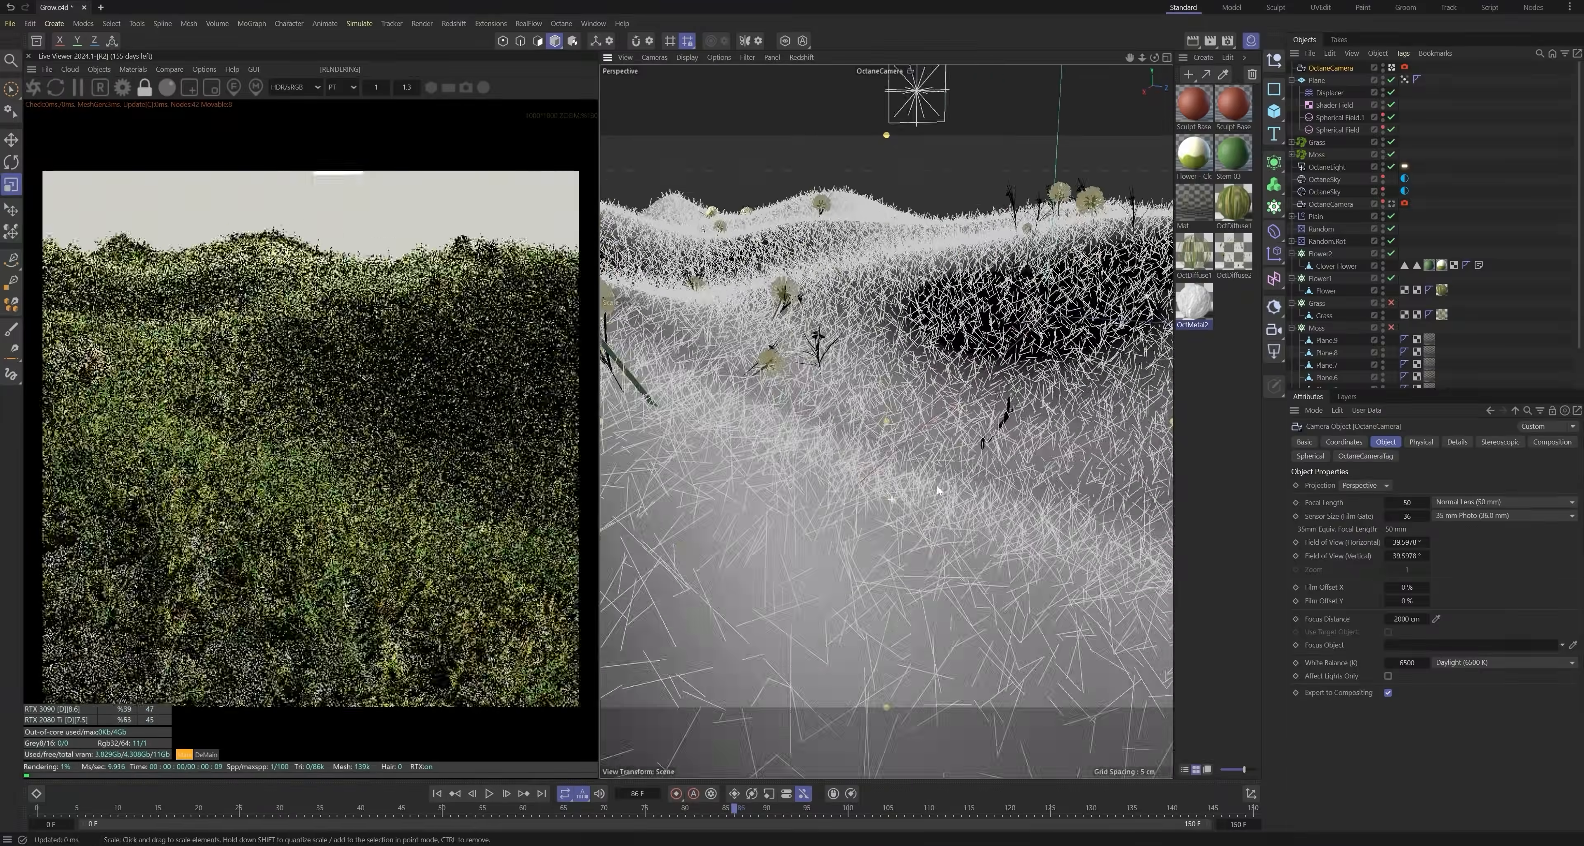
alt+drag(937, 491, 931, 460)
alt+middle_drag(916, 430, 914, 479)
alt+drag(901, 400, 891, 435)
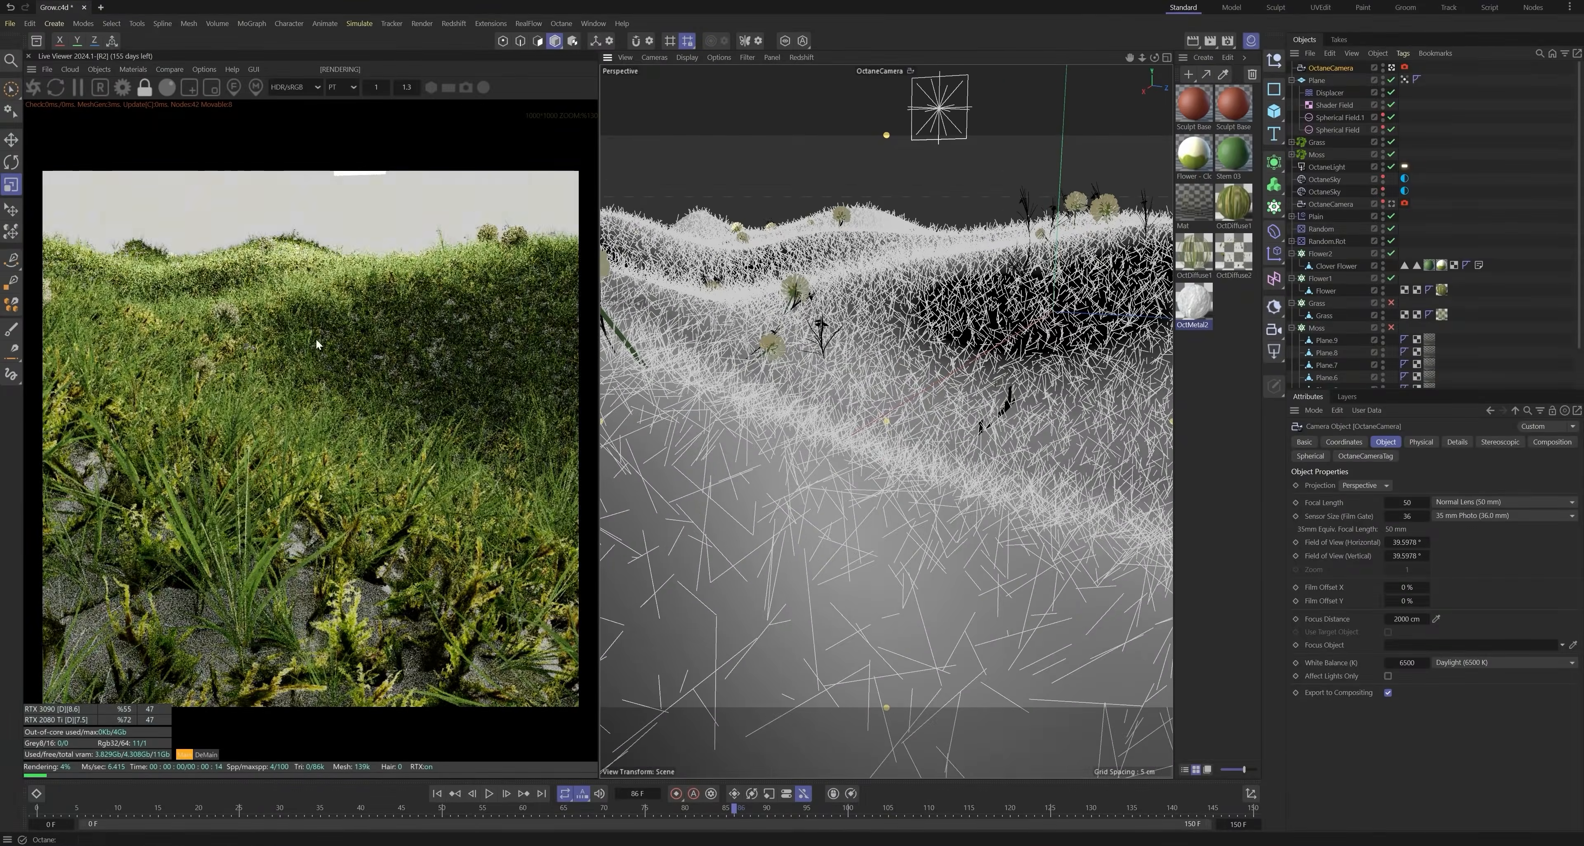
Step: Raise the distribution count of the Moss and Grass Octane Scatter objects for denser coverage
click(1316, 155)
click(1427, 441)
drag(1511, 515, 1544, 519)
click(1319, 143)
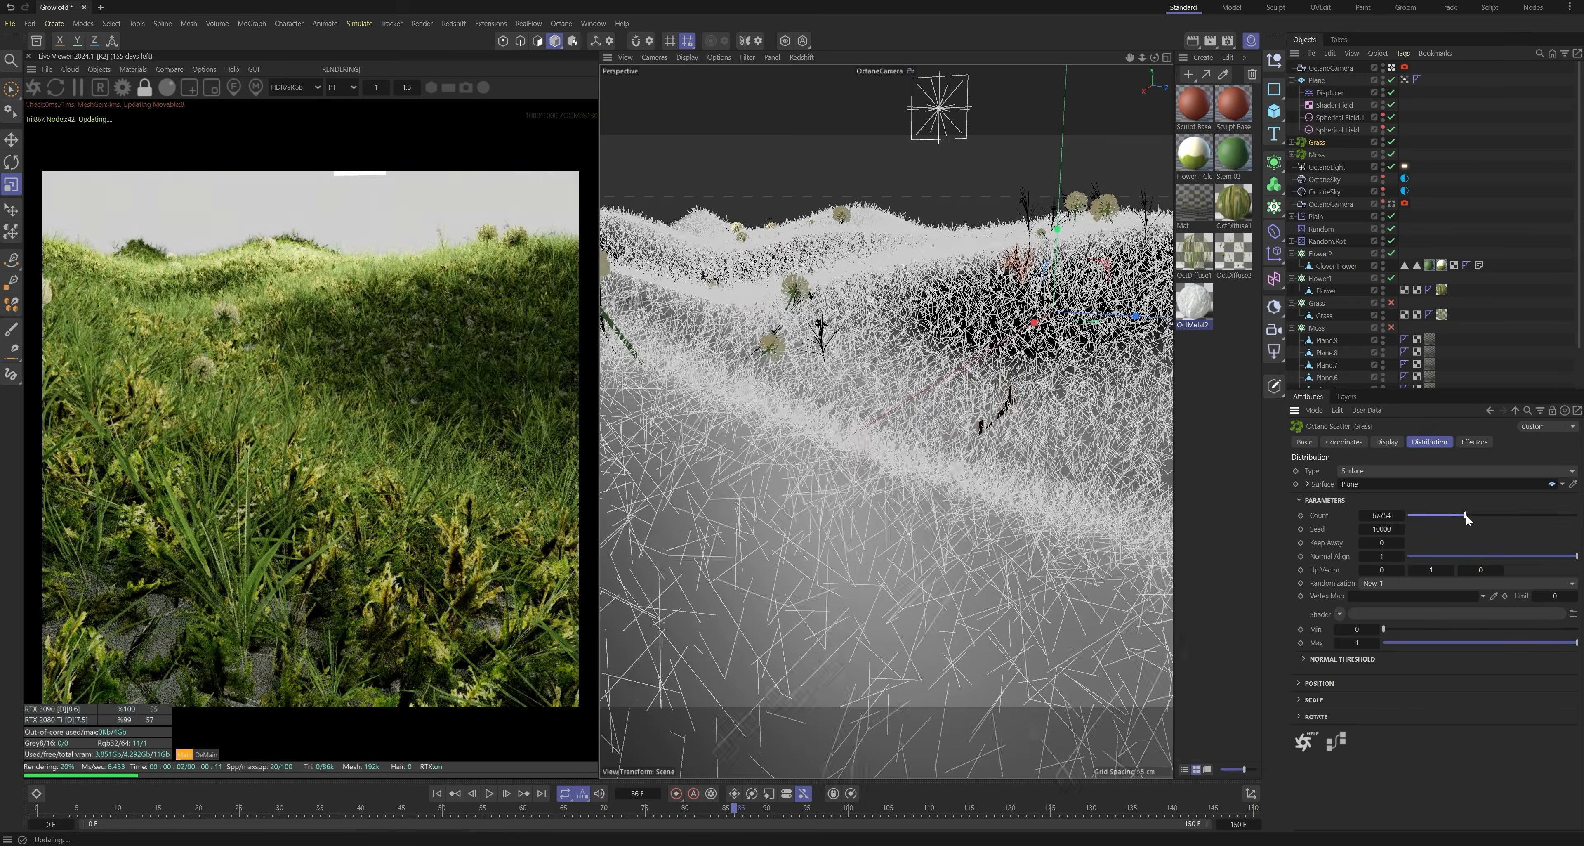
Step: Select Plane.9 through Plane.4 under Moss and reframe the OctaneCamera on the grassy, flowered hillside
alt+drag(997, 426, 915, 440)
alt+drag(914, 440, 900, 458)
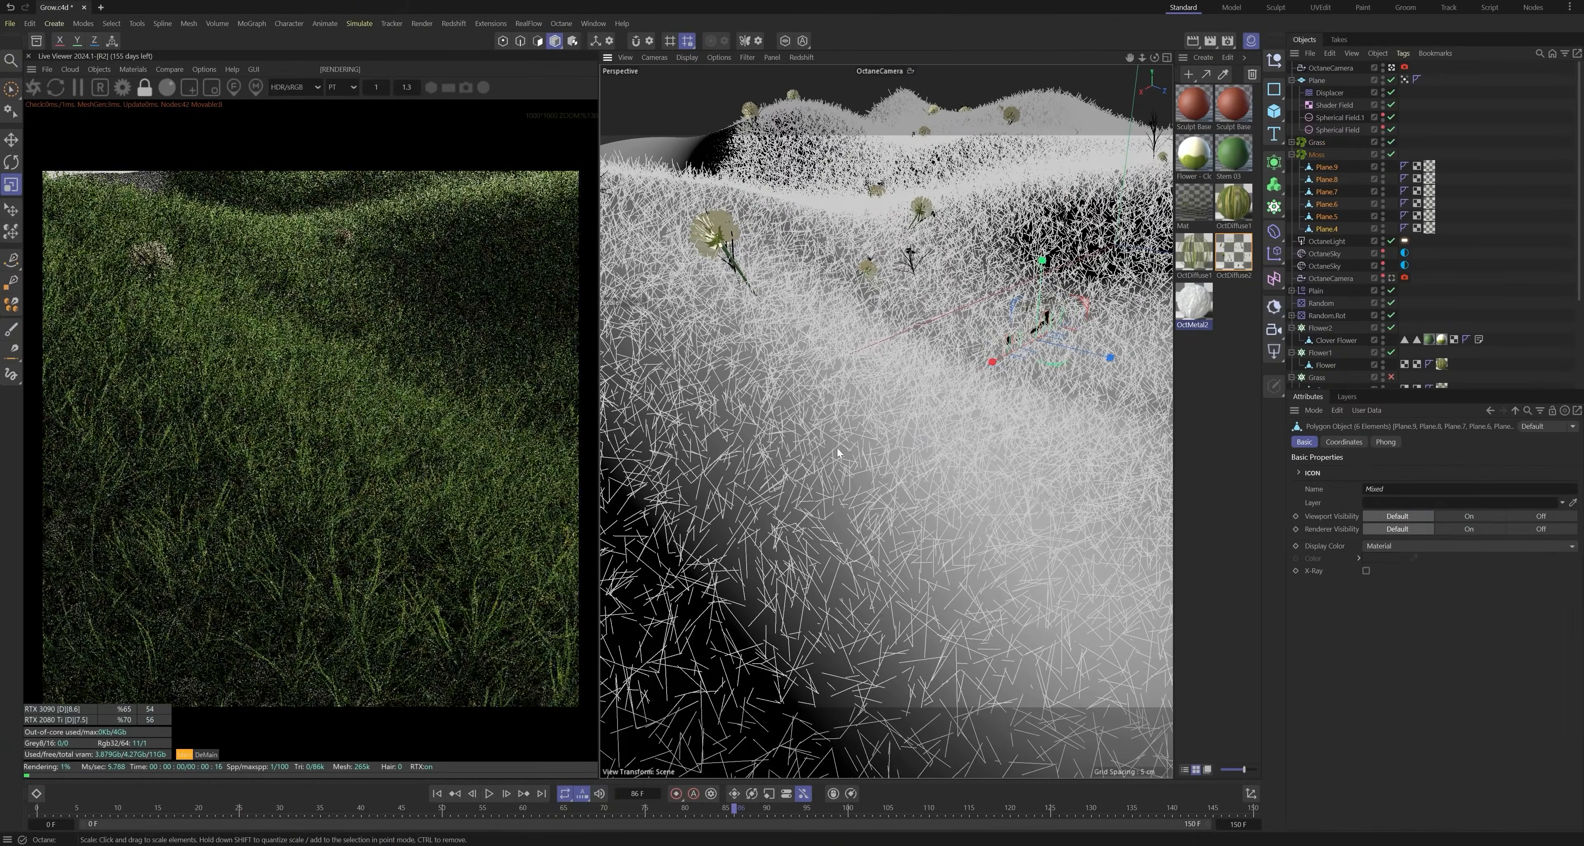
alt+drag(883, 440, 824, 415)
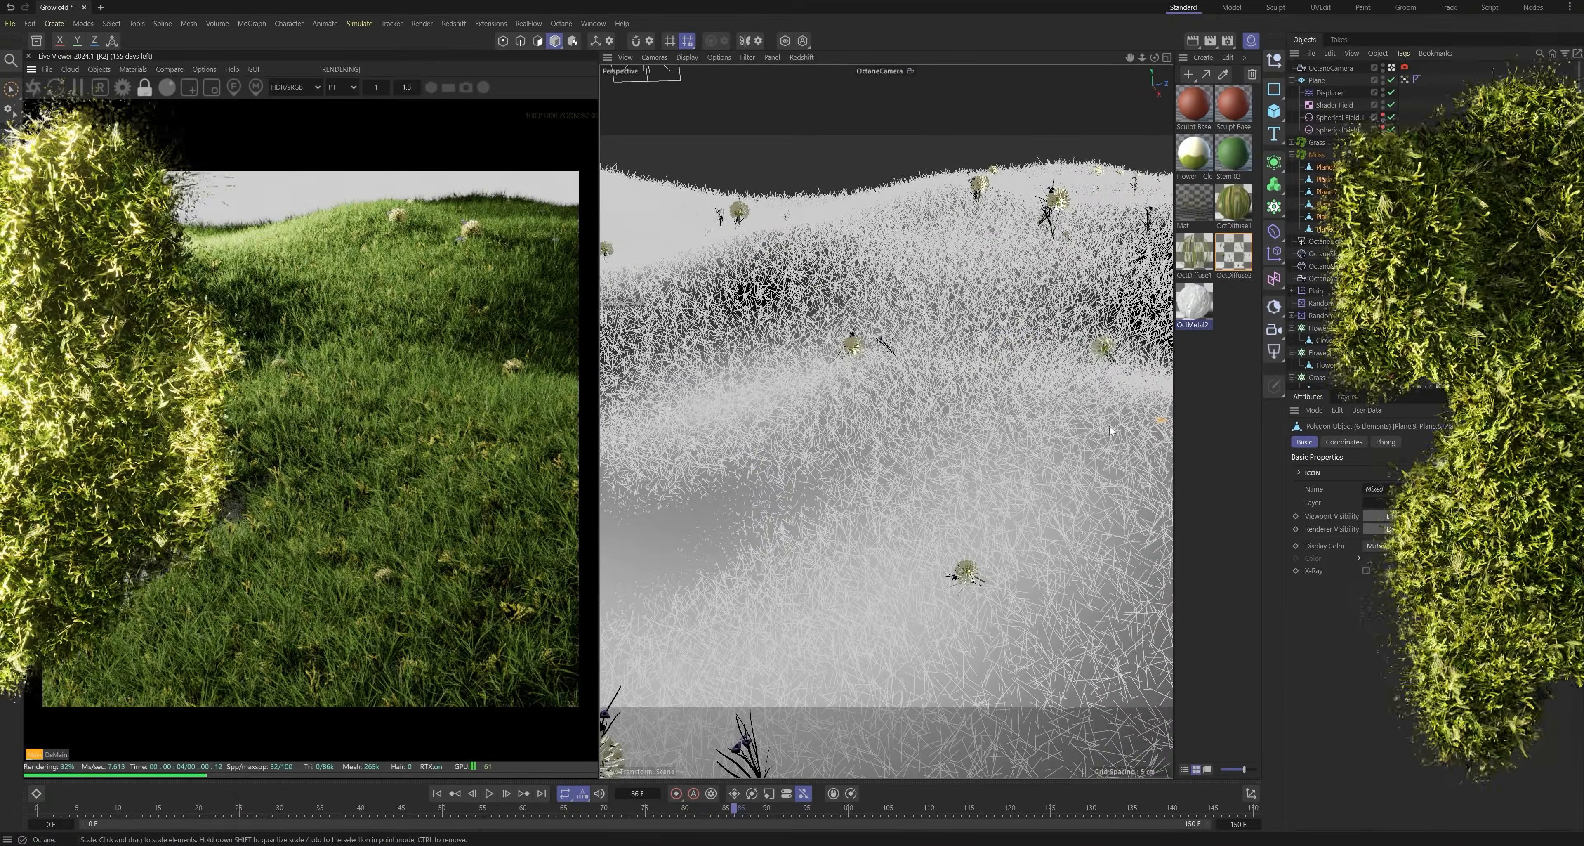